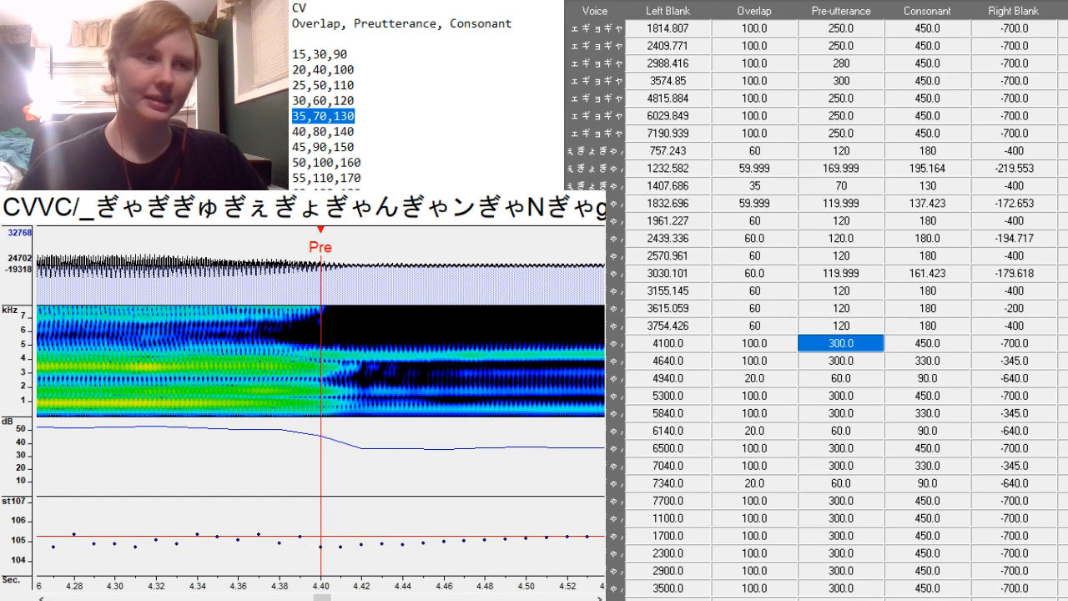
# Copy the Overlap through Right Blank values of the three rows with Left Blank 3794.849, 4351.293 and 4853.074.
pyautogui.scroll(4, 810, 254)
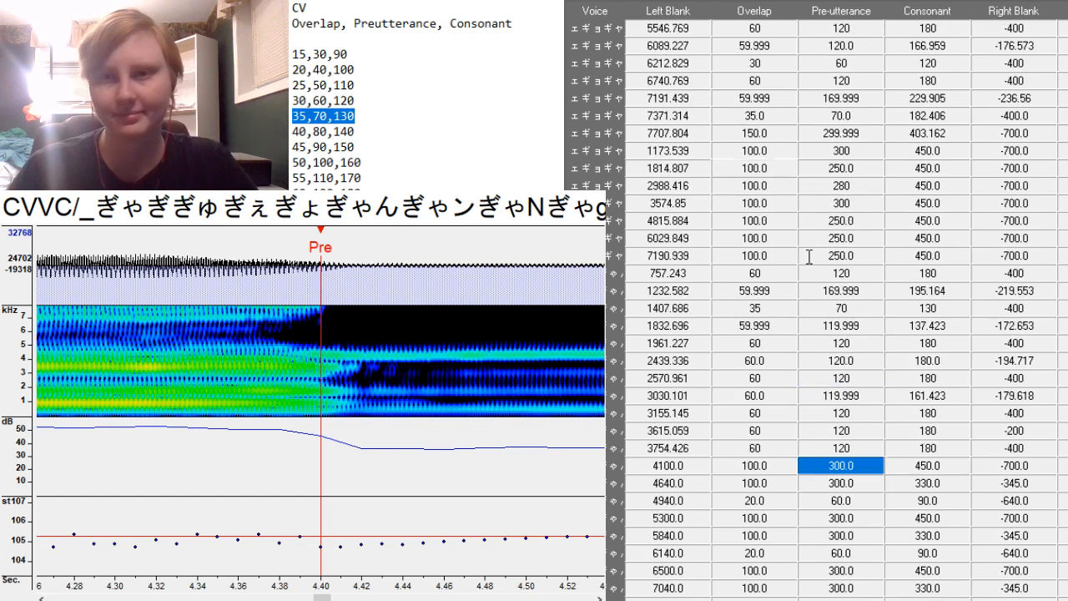
pyautogui.scroll(3, 809, 254)
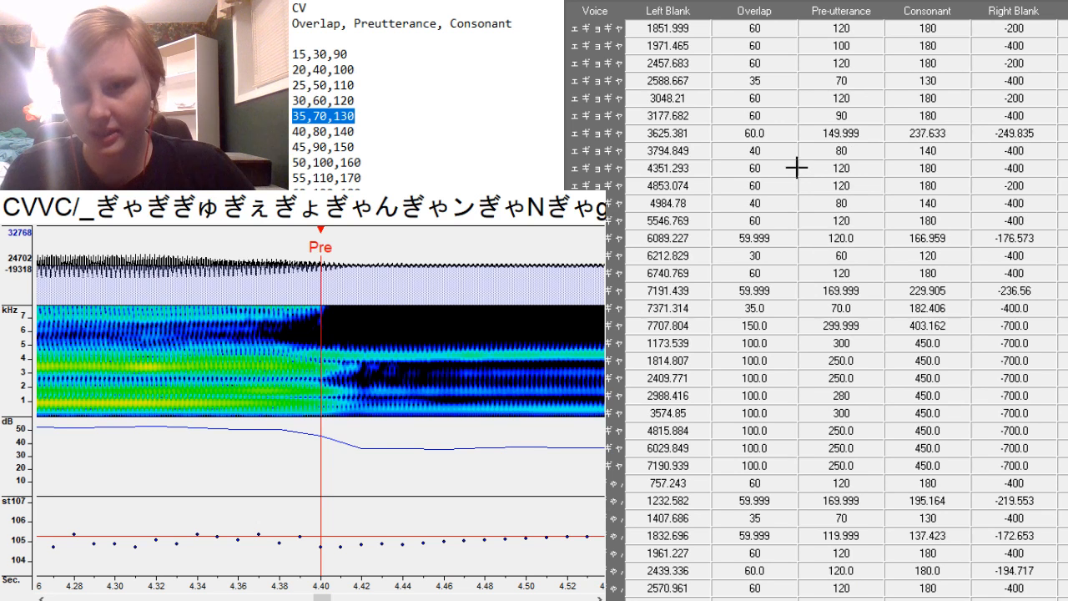
pyautogui.moveTo(793, 152); pyautogui.dragTo(1026, 185)
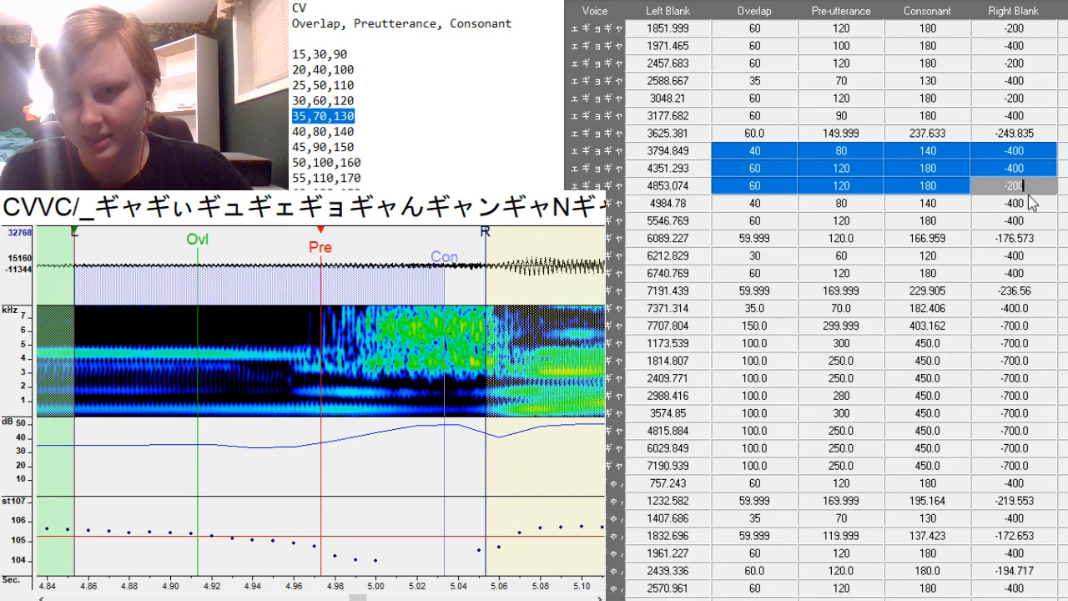
# Paste the copied three-row value pattern into Overlap through Right Blank for the rows with Left Blank 3754.426 to 7700.0.
pyautogui.scroll(-7, 1033, 204)
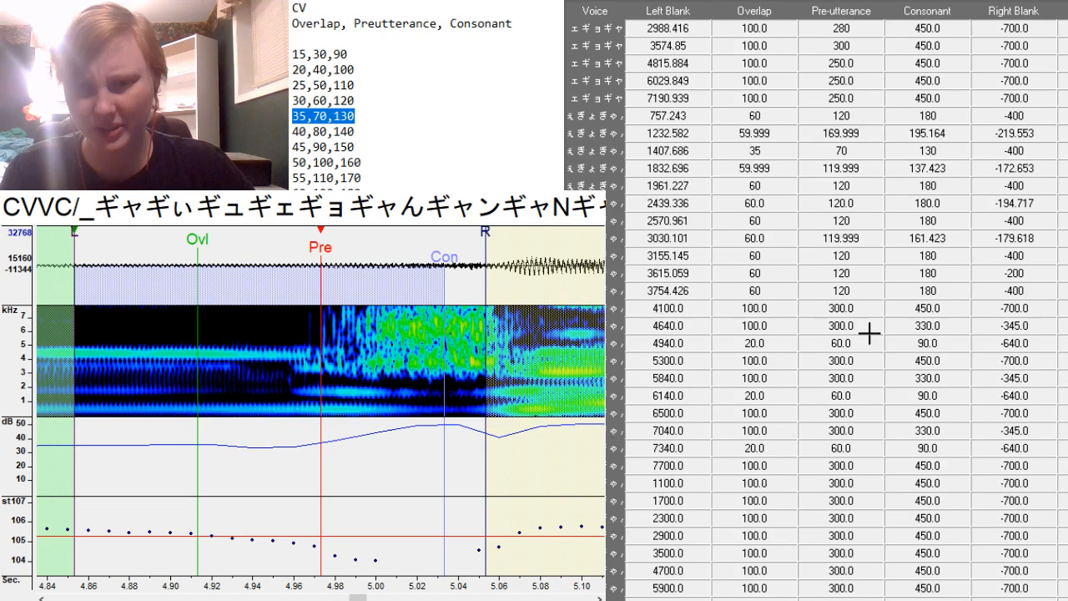
pyautogui.scroll(-1, 869, 334)
pyautogui.click(780, 279)
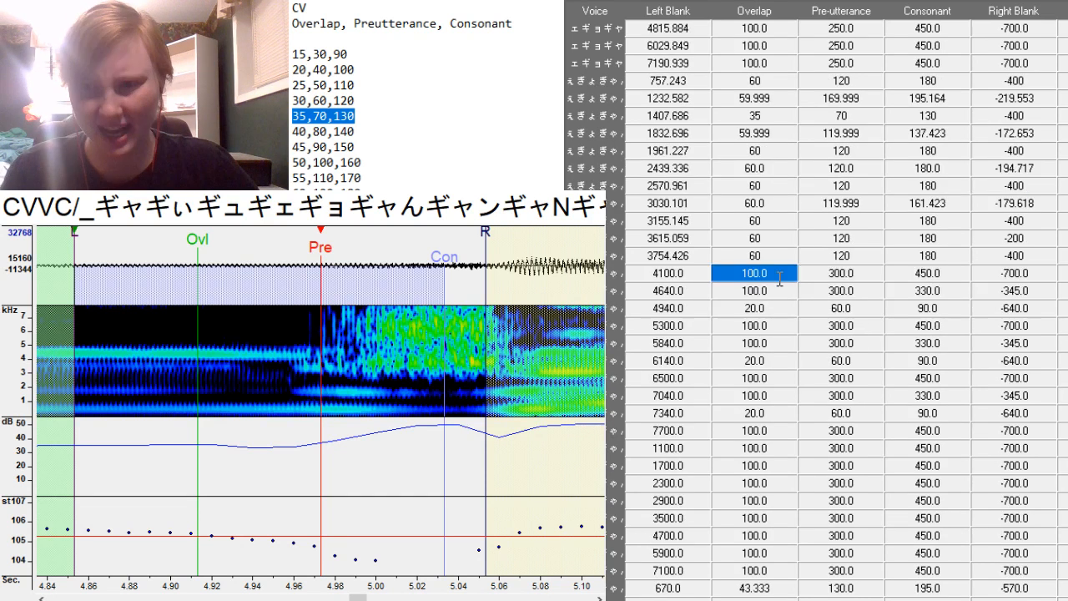
pyautogui.hotkey('shift', 'Right')
pyautogui.hotkey('shift', 'Right')
pyautogui.hotkey('shift', 'Right')
pyautogui.hotkey('shift', 'Down')
pyautogui.hotkey('shift', 'Down')
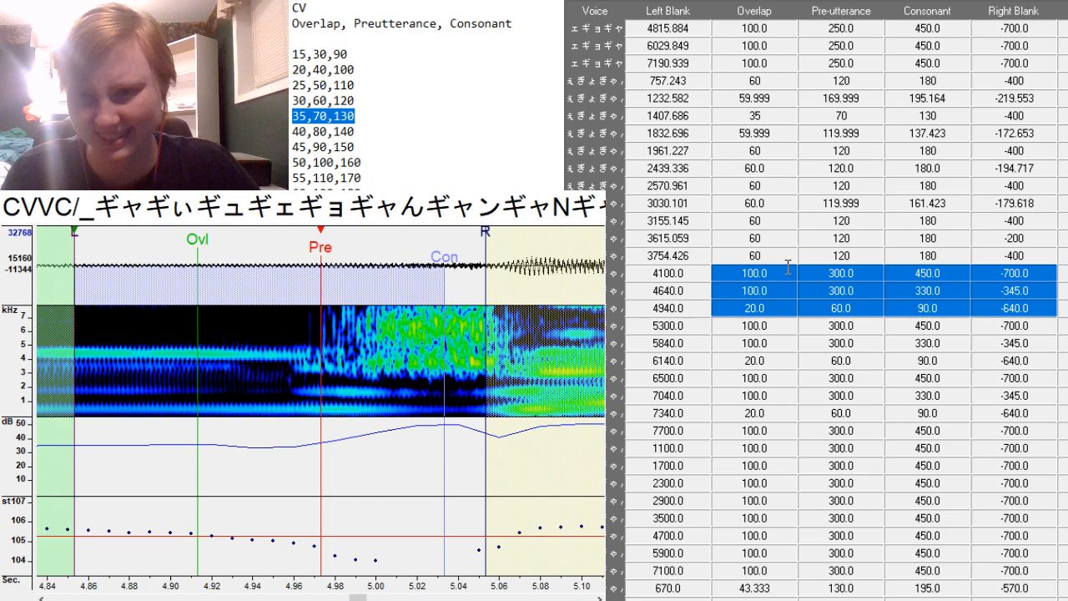
pyautogui.moveTo(788, 264); pyautogui.dragTo(1014, 431)
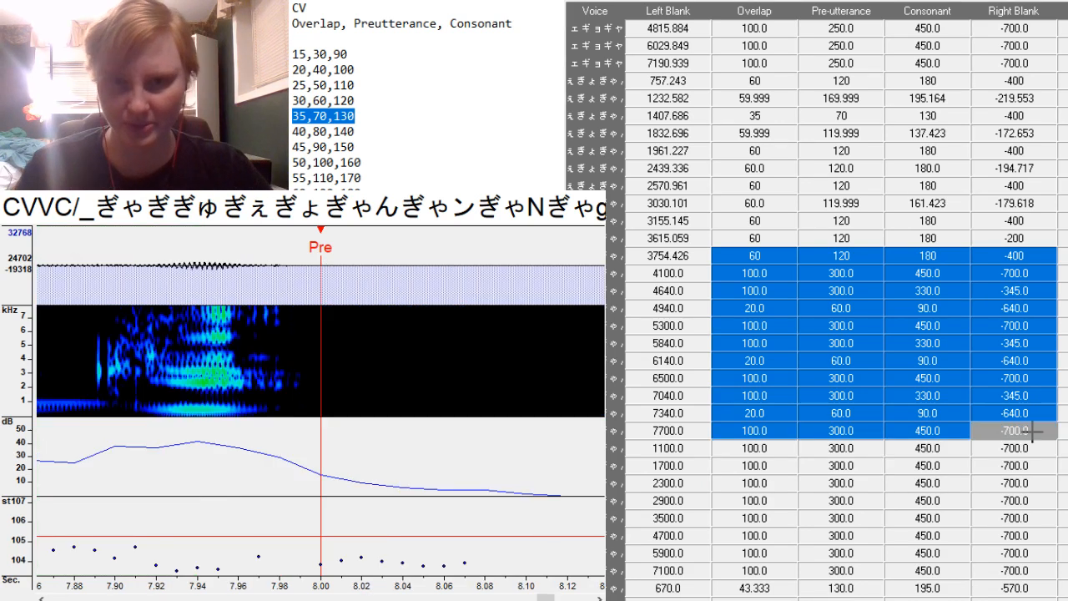
pyautogui.hotkey('ctrl', 'v')
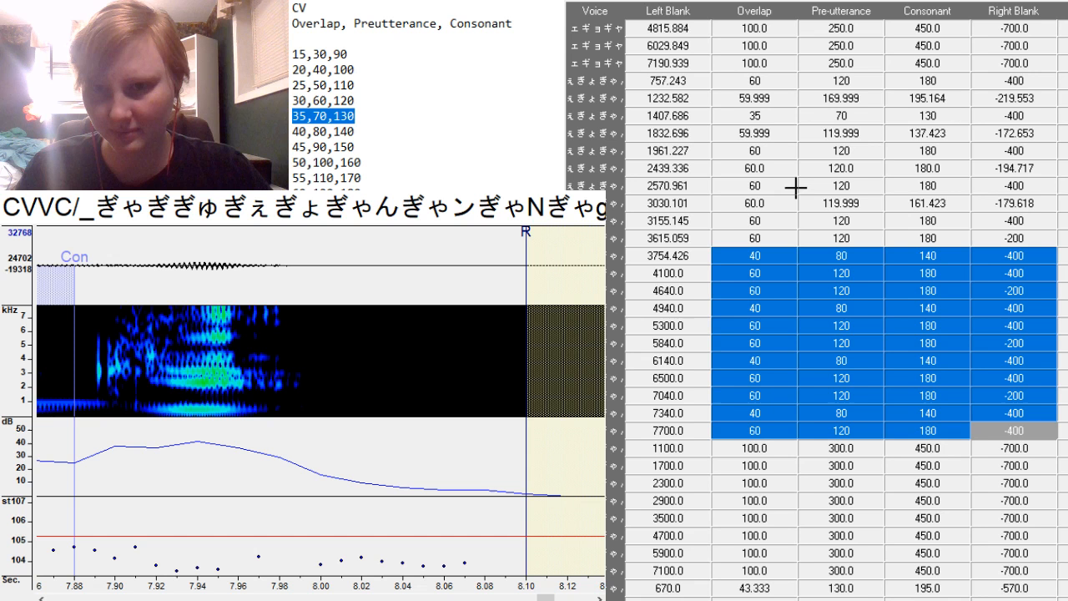
# Shift all markers of the row with Left Blank 4100.0 to where the vowel fades, giving a Left Blank of about 4266.6.
pyautogui.click(785, 238)
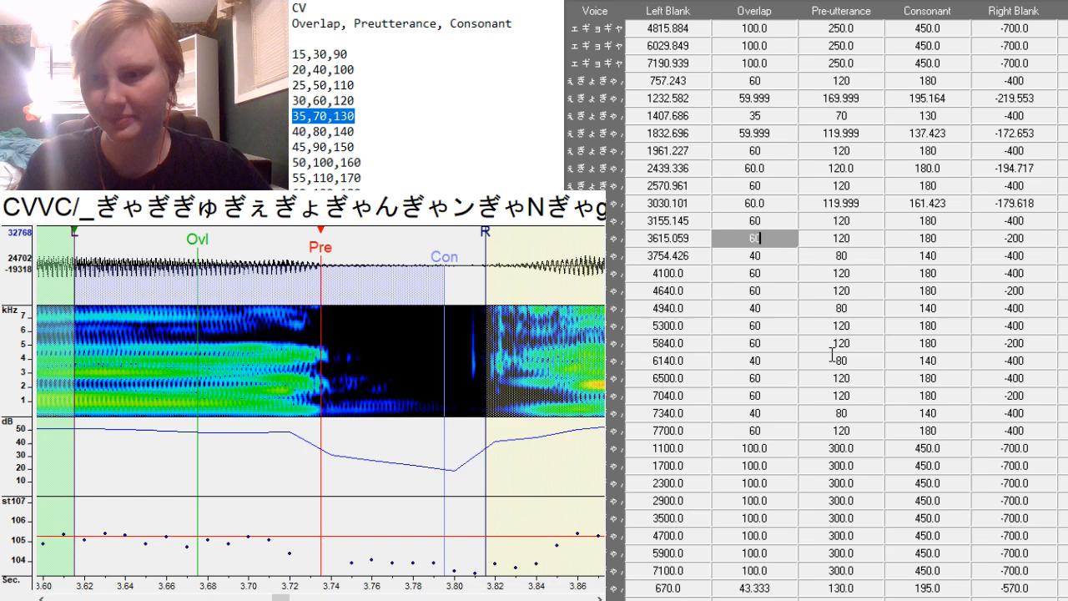
pyautogui.press('Down')
pyautogui.press('Down')
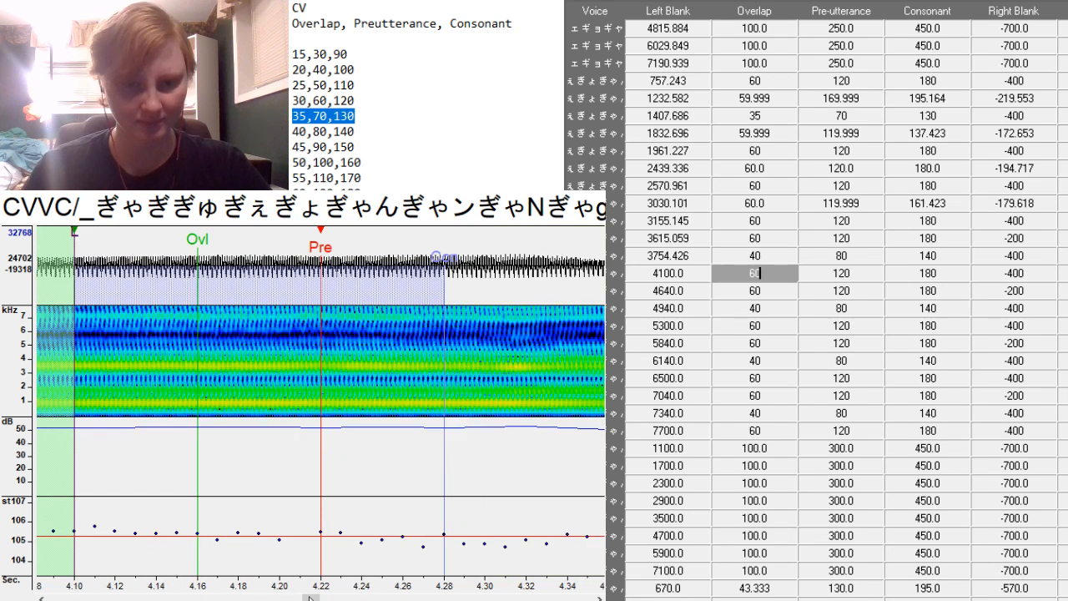
pyautogui.moveTo(311, 600); pyautogui.dragTo(319, 600)
pyautogui.press('F3')
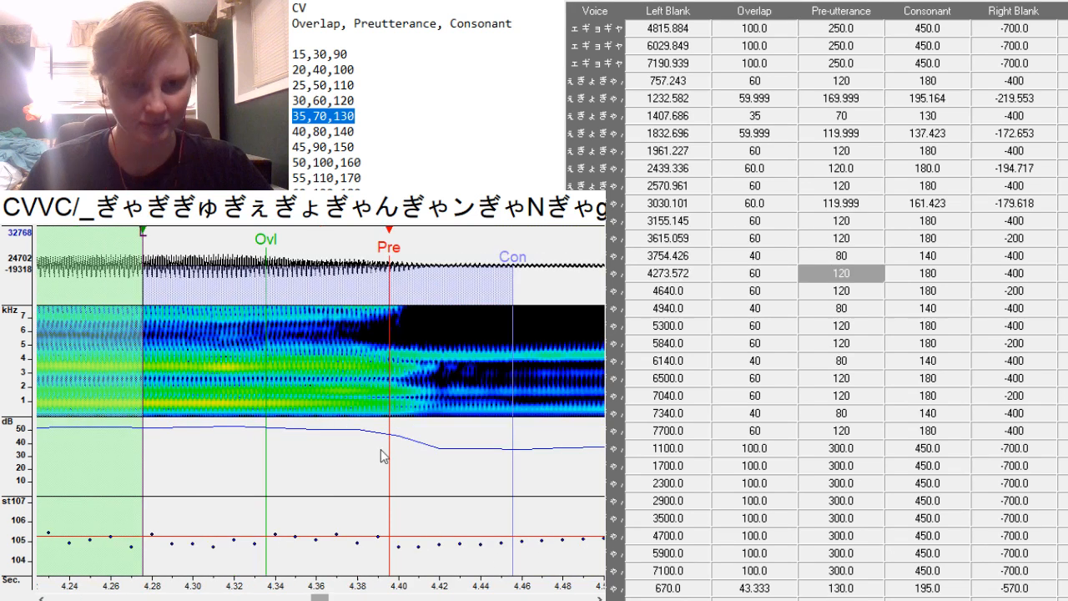
pyautogui.press('F3')
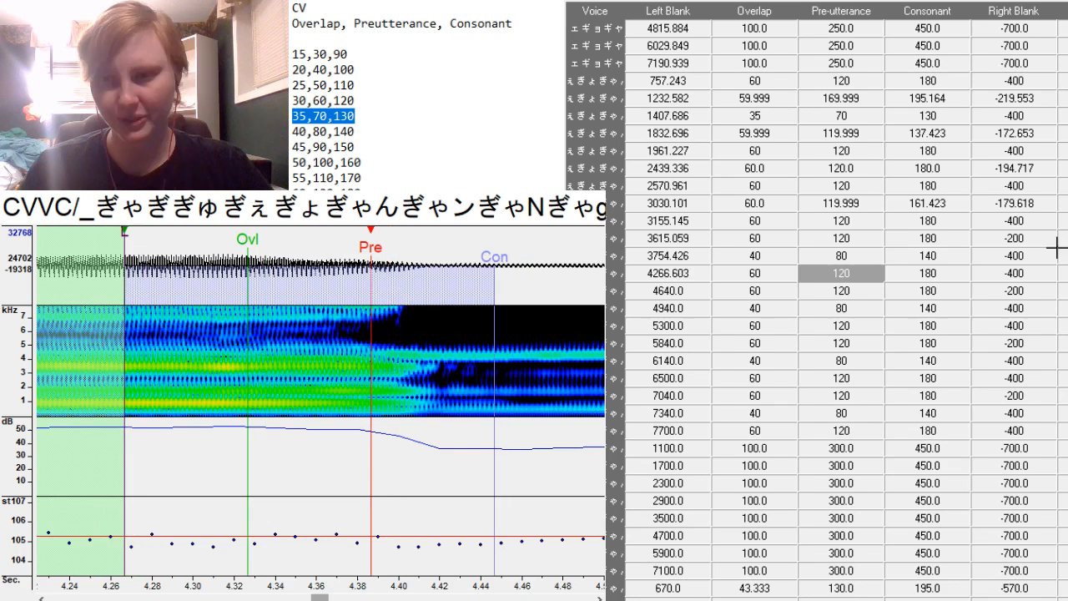
pyautogui.click(1064, 273)
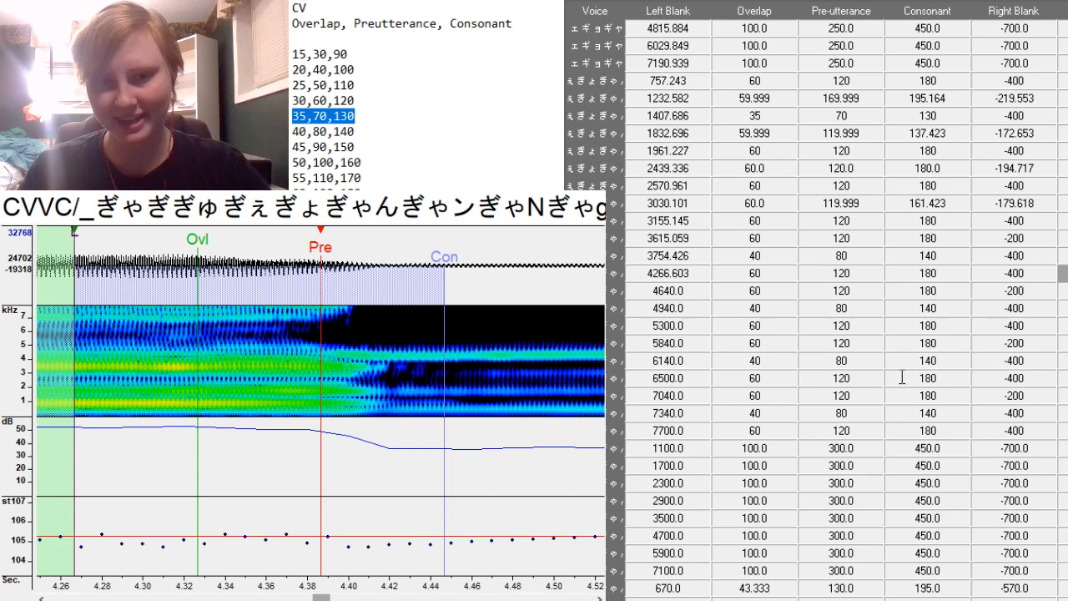
# Set this row's Pre-utterance to 150, extend its Consonant to about 195.3 and fine-tune its Left Blank to about 4267.2.
pyautogui.click(875, 268)
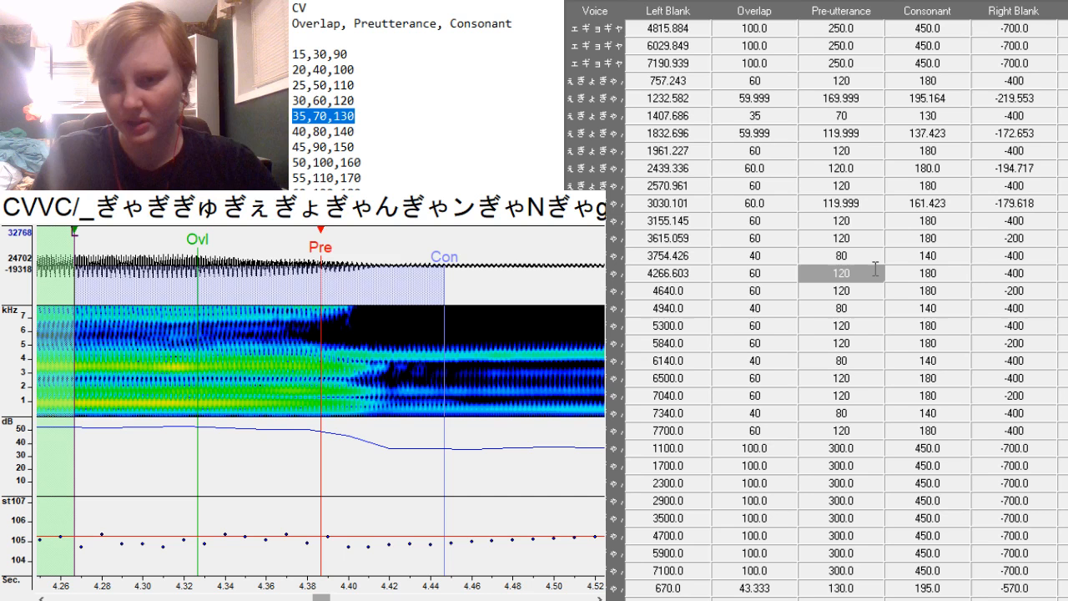
pyautogui.write('150')
pyautogui.press('Return')
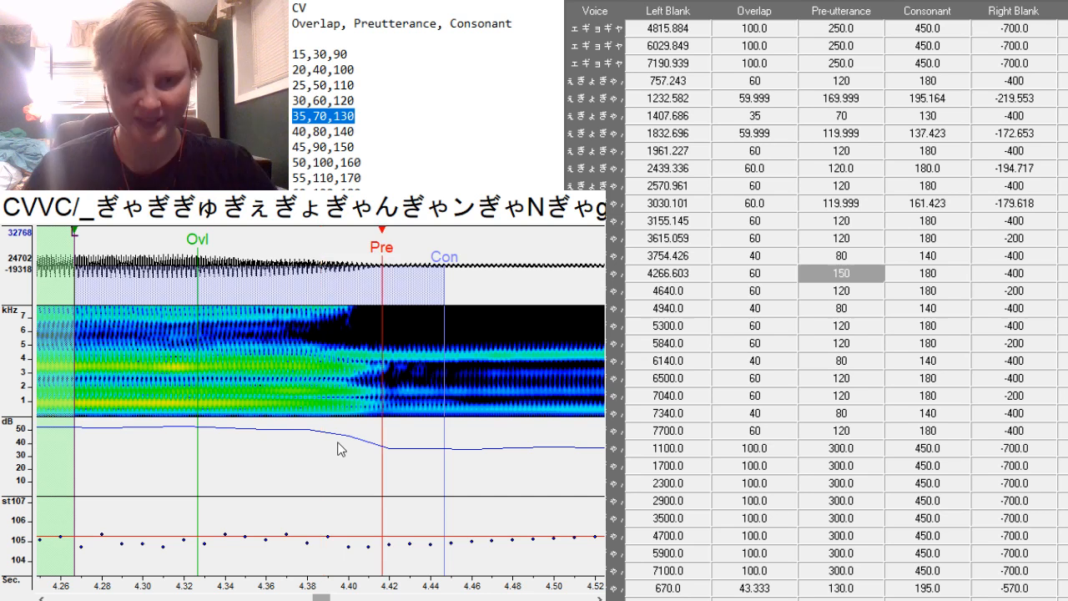
pyautogui.moveTo(382, 409); pyautogui.dragTo(381, 408)
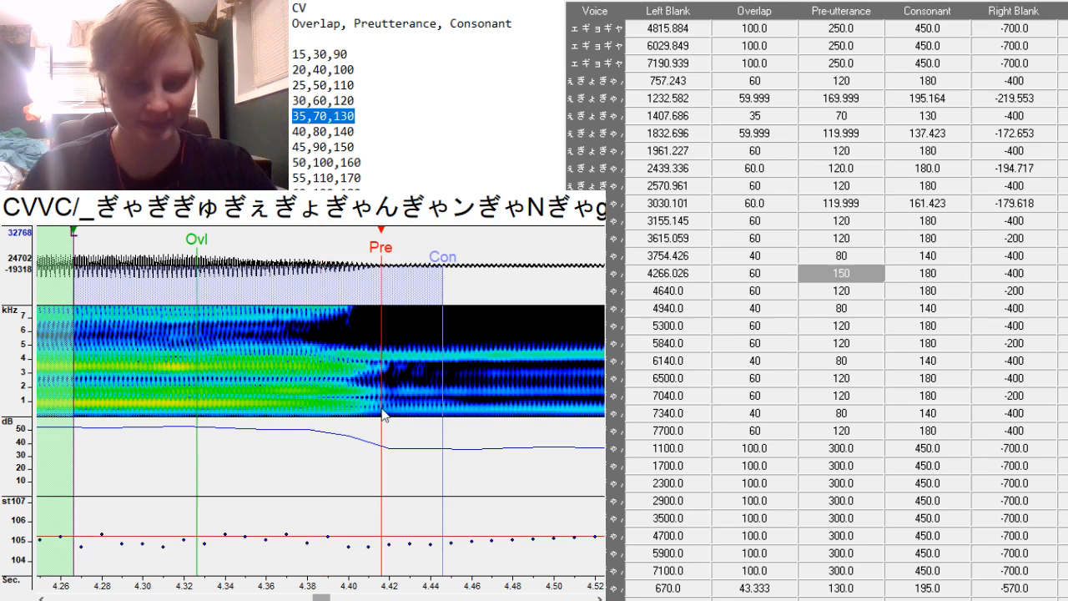
pyautogui.click(475, 359)
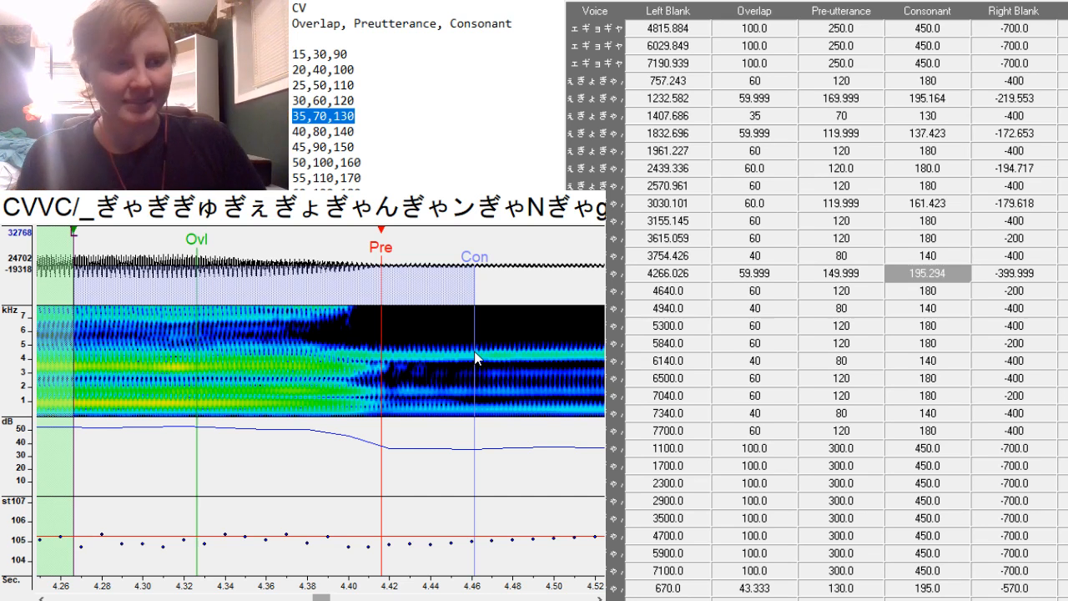
pyautogui.moveTo(383, 404); pyautogui.dragTo(385, 404)
# Align the row with Left Blank 4640.0 to about 4806.3, shortening its Consonant to about 150.2 and Right Blank to about -172.7.
pyautogui.press('Down')
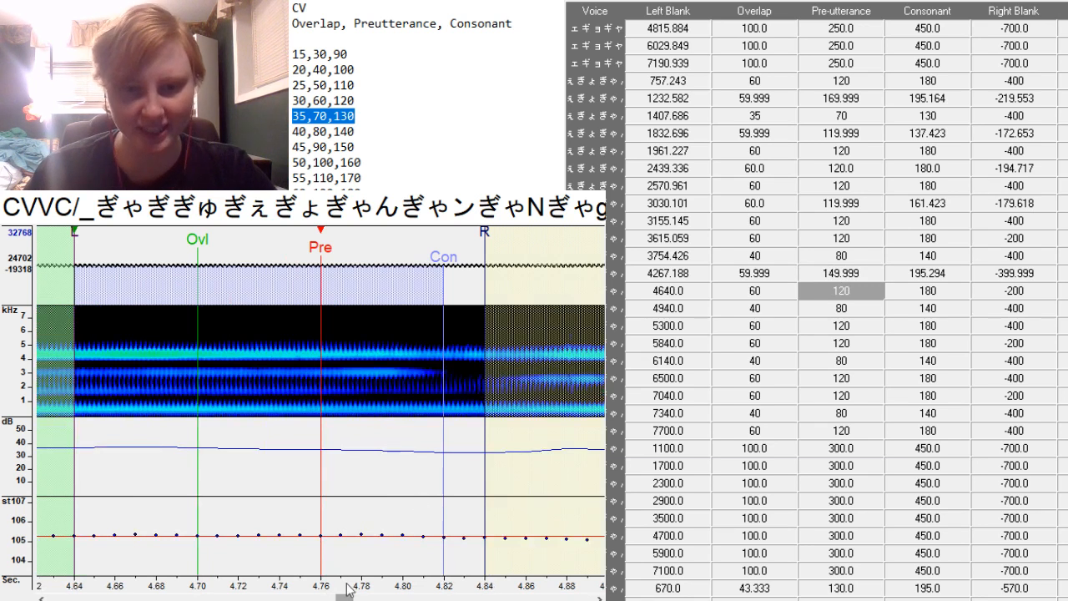
pyautogui.moveTo(347, 594); pyautogui.dragTo(360, 594)
pyautogui.click(244, 413)
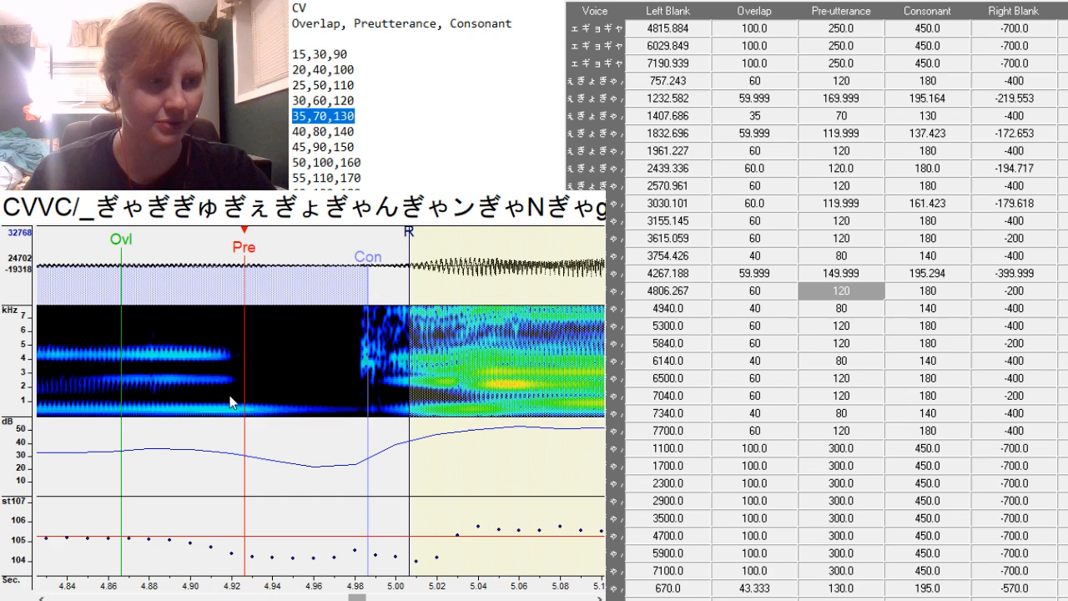
pyautogui.moveTo(411, 326)
pyautogui.mouseDown()
pyautogui.moveTo(332, 339)
pyautogui.moveTo(307, 329)
pyautogui.moveTo(365, 349)
pyautogui.moveTo(357, 344)
pyautogui.mouseUp()
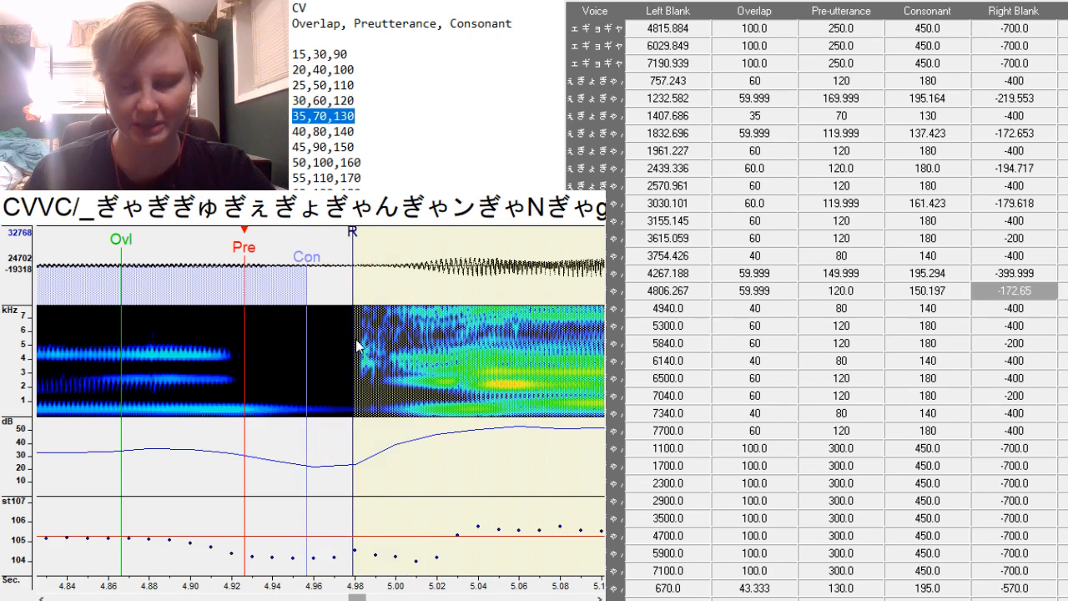
# Fill the rows with Left Blank 4940.0 to 7700.0 with Overlap 60, Pre-utterance 120 and Consonant 180.
pyautogui.press('Down')
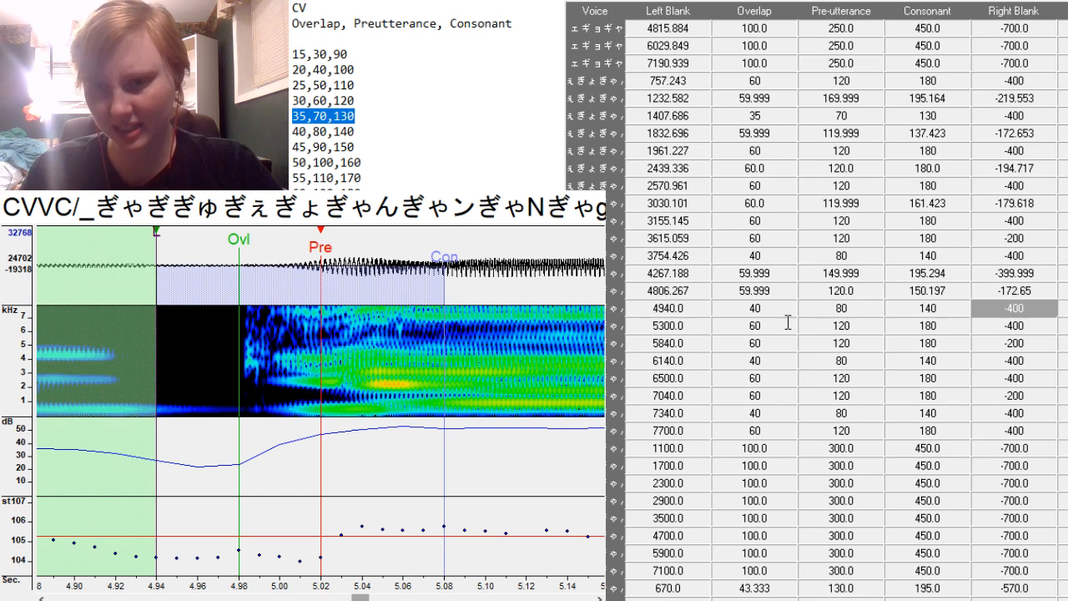
pyautogui.click(788, 322)
pyautogui.moveTo(771, 302); pyautogui.dragTo(935, 426)
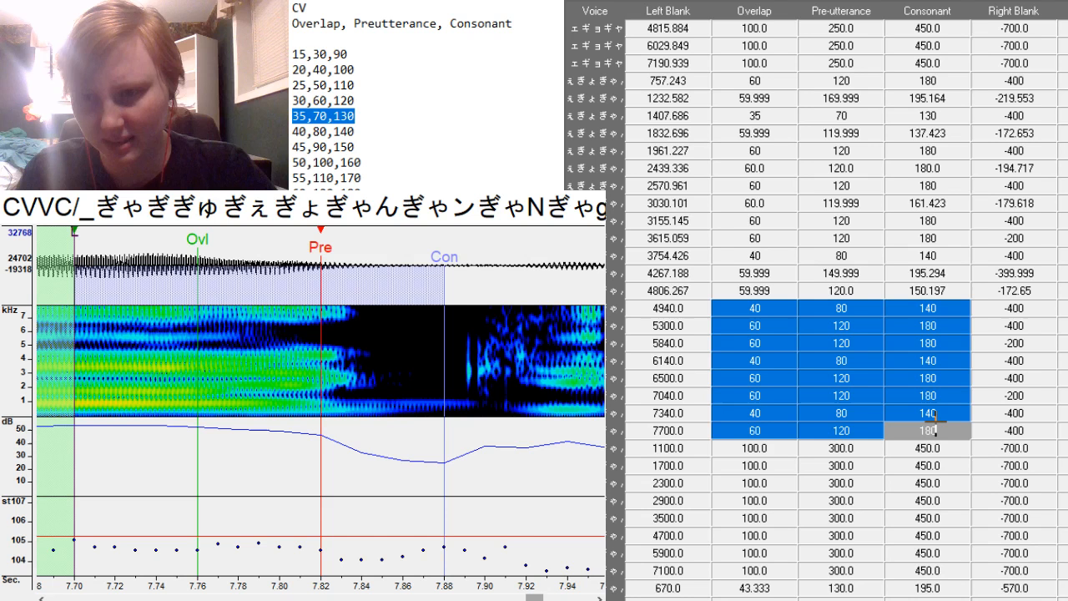
pyautogui.hotkey('ctrl', 'v')
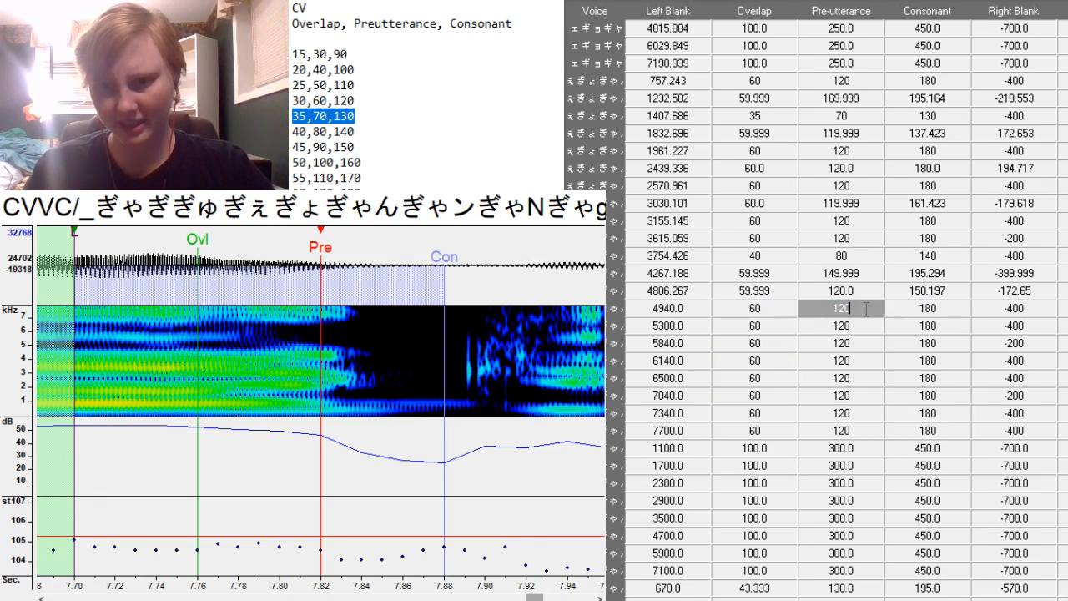
# Shift the markers of the 4940.0 row to a Left Blank of about 4921.2 and those of the 5300.0 row to about 5483.0.
pyautogui.moveTo(287, 417); pyautogui.dragTo(284, 415)
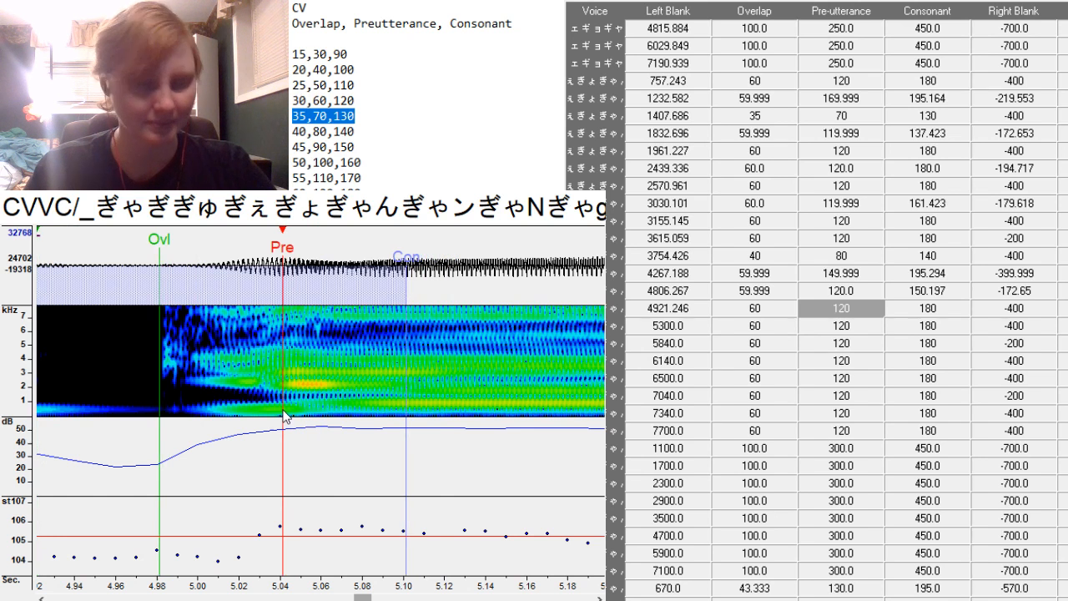
pyautogui.press('Down')
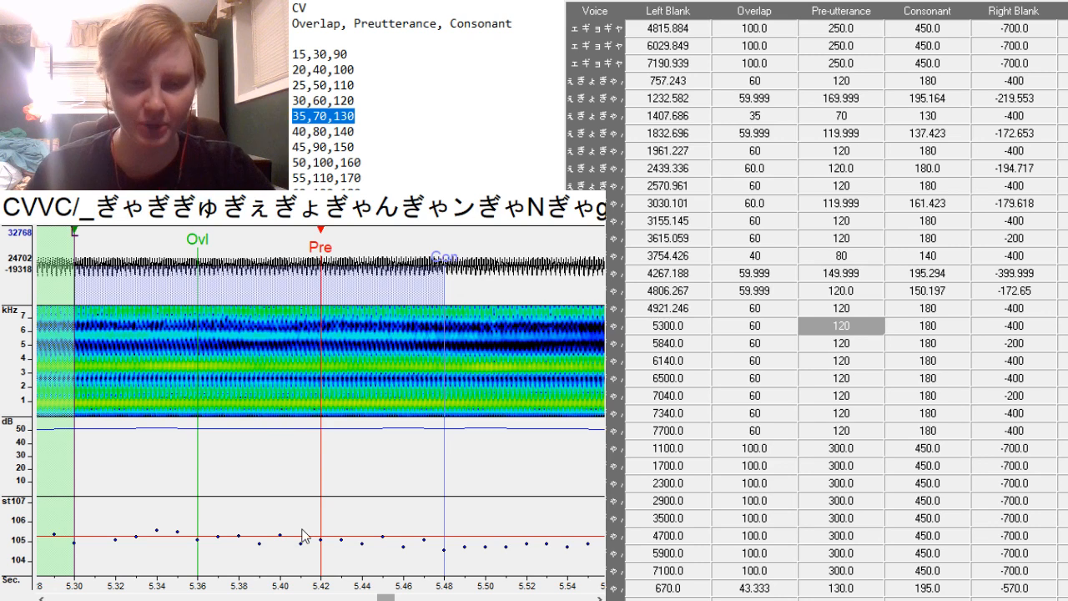
pyautogui.moveTo(385, 598)
pyautogui.mouseDown()
pyautogui.moveTo(353, 598)
pyautogui.moveTo(404, 598)
pyautogui.mouseUp()
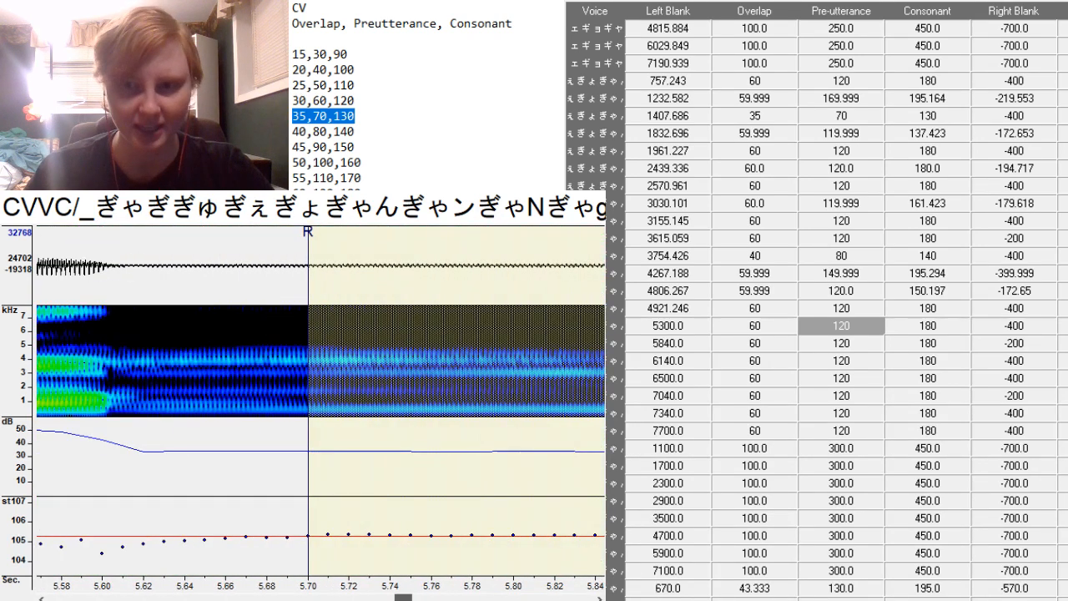
pyautogui.click(160, 398)
# Align the row with Left Blank 5840.0 to about 5998.6, shortening its Consonant to about 151.7 and Right Blank to about -160.6.
pyautogui.press('Down')
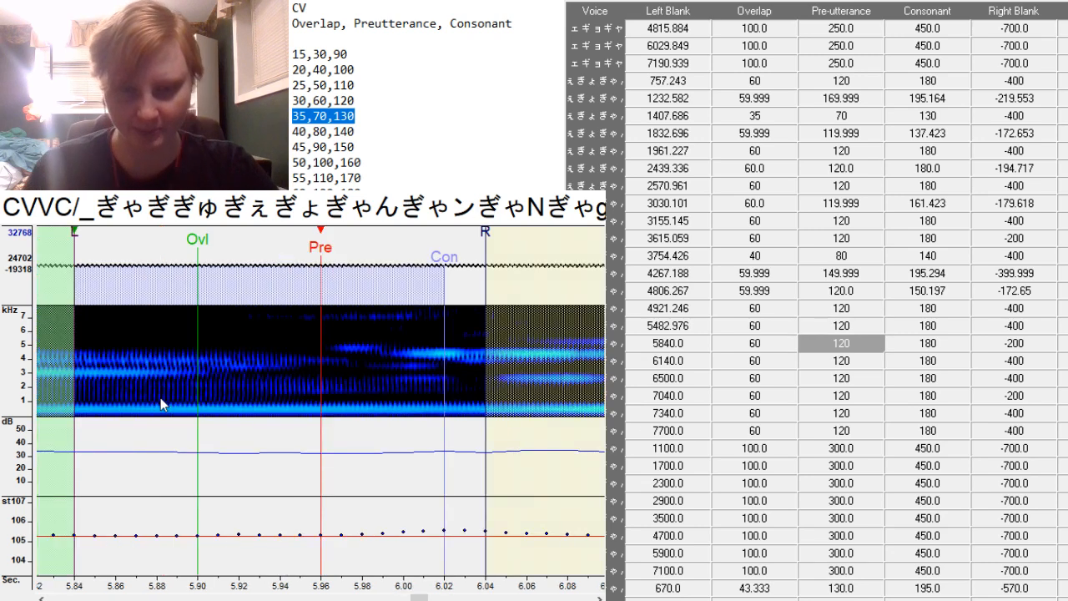
pyautogui.moveTo(419, 599); pyautogui.dragTo(428, 598)
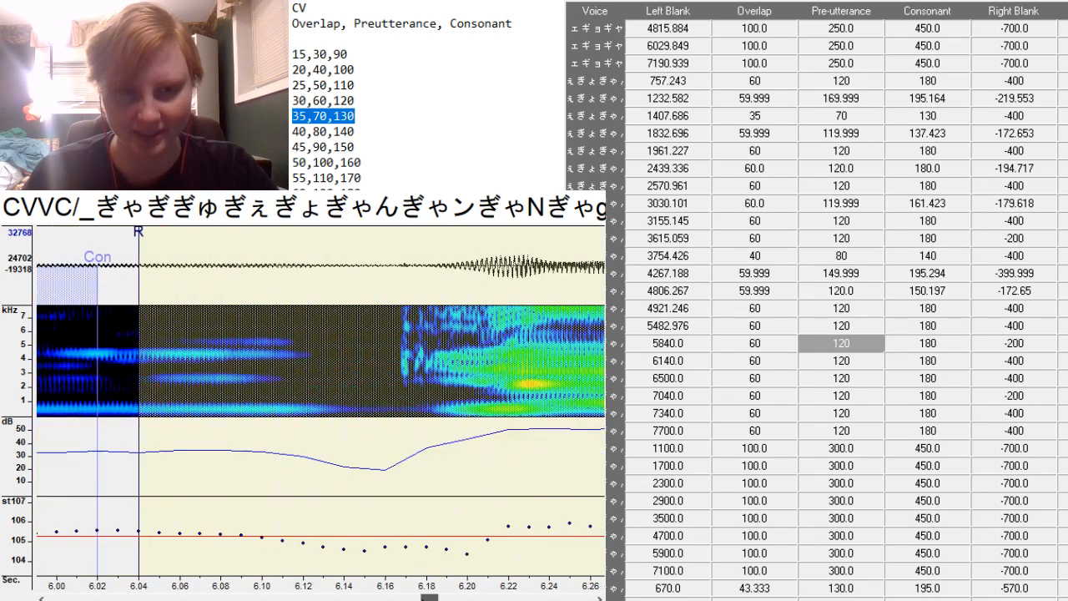
pyautogui.click(298, 413)
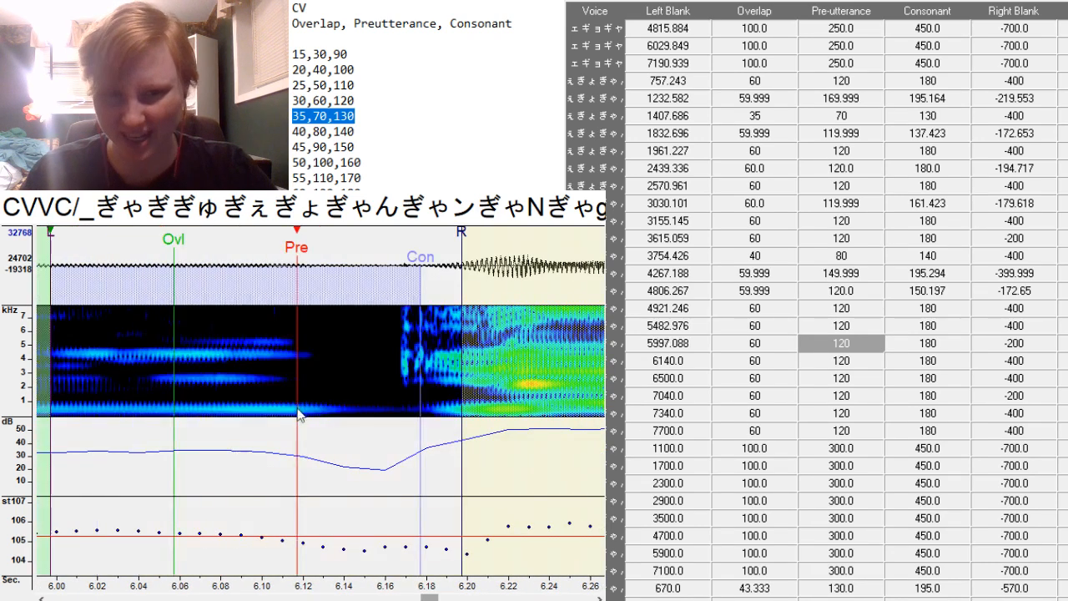
pyautogui.click(299, 413)
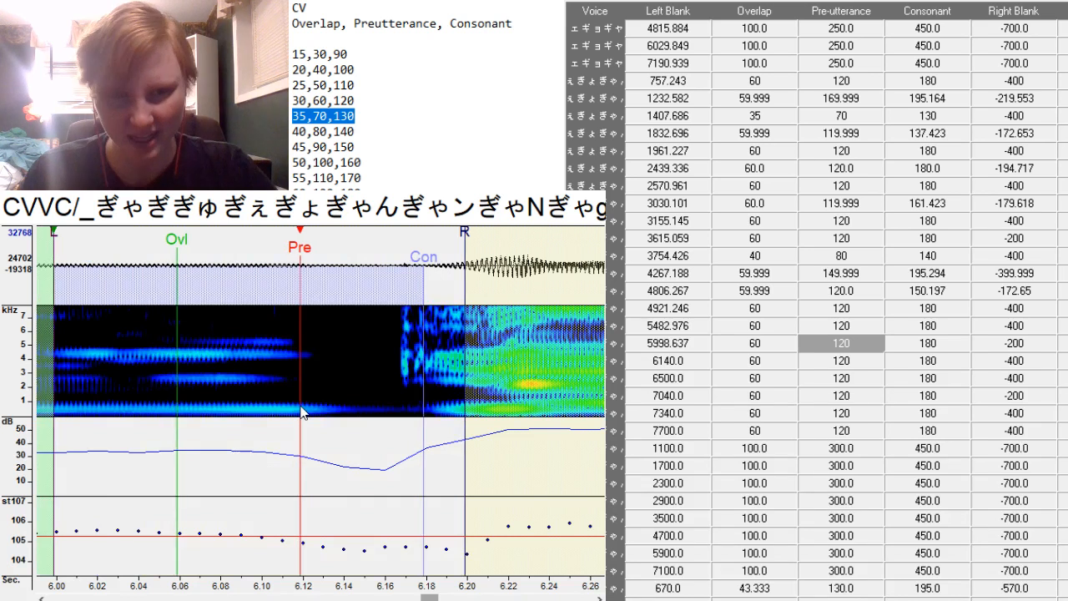
pyautogui.click(466, 327)
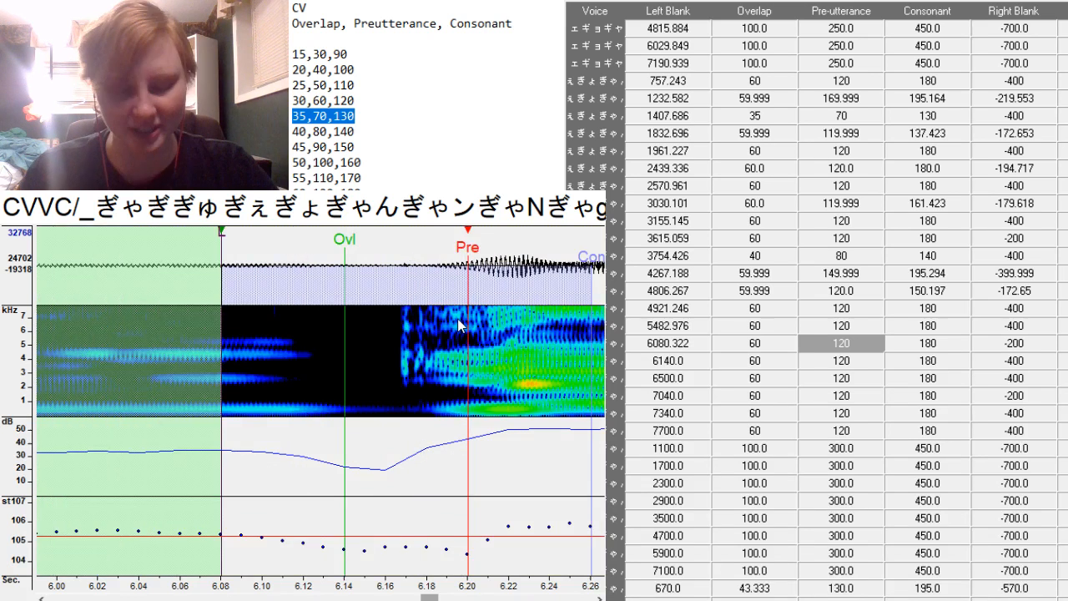
pyautogui.hotkey('ctrl', 'z')
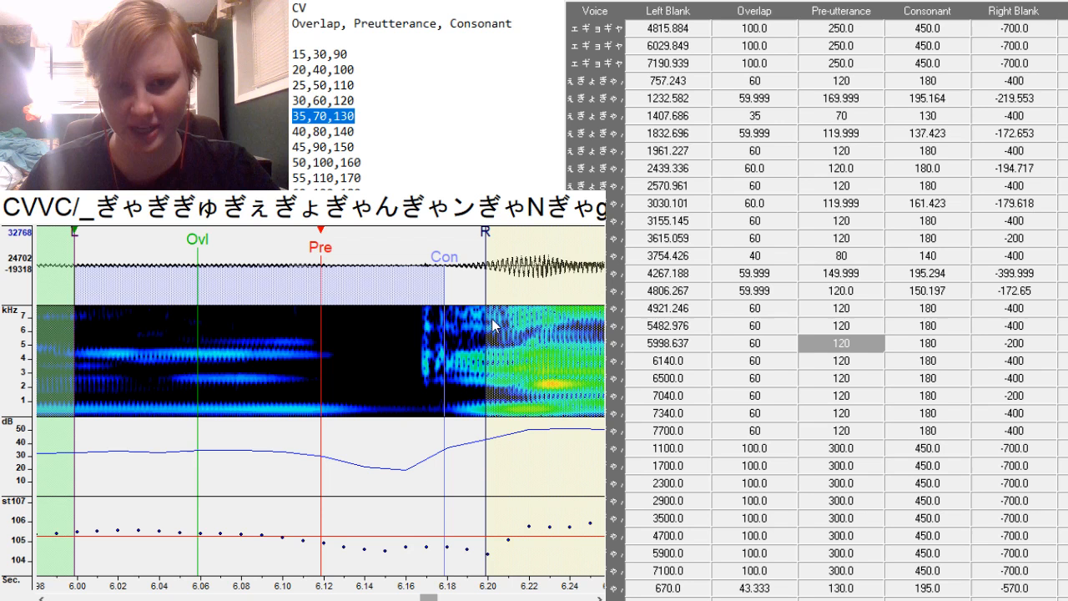
pyautogui.moveTo(492, 326); pyautogui.dragTo(405, 342)
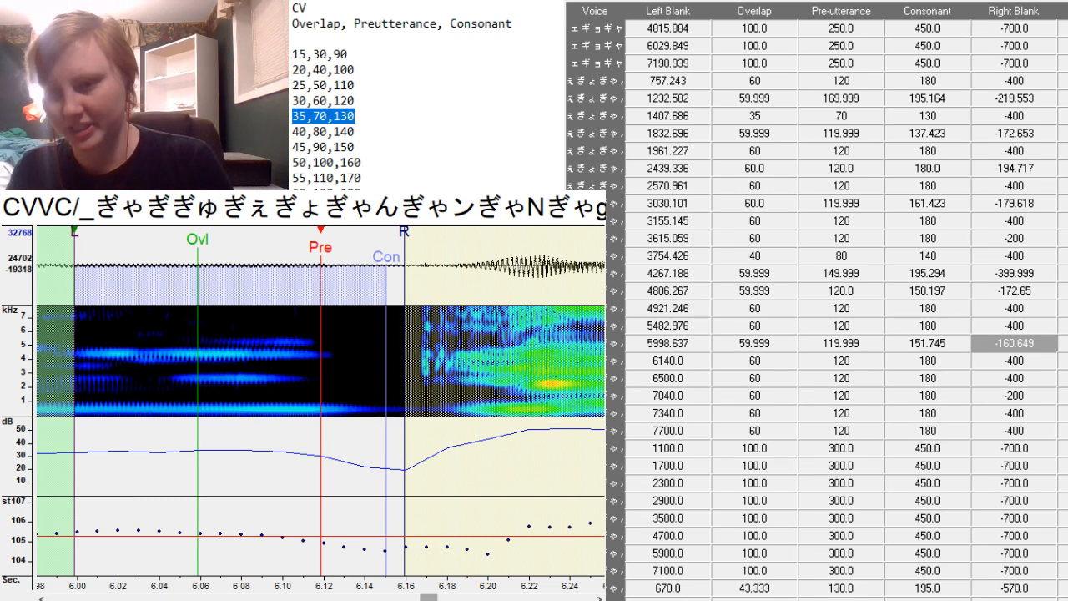
pyautogui.click(1032, 344)
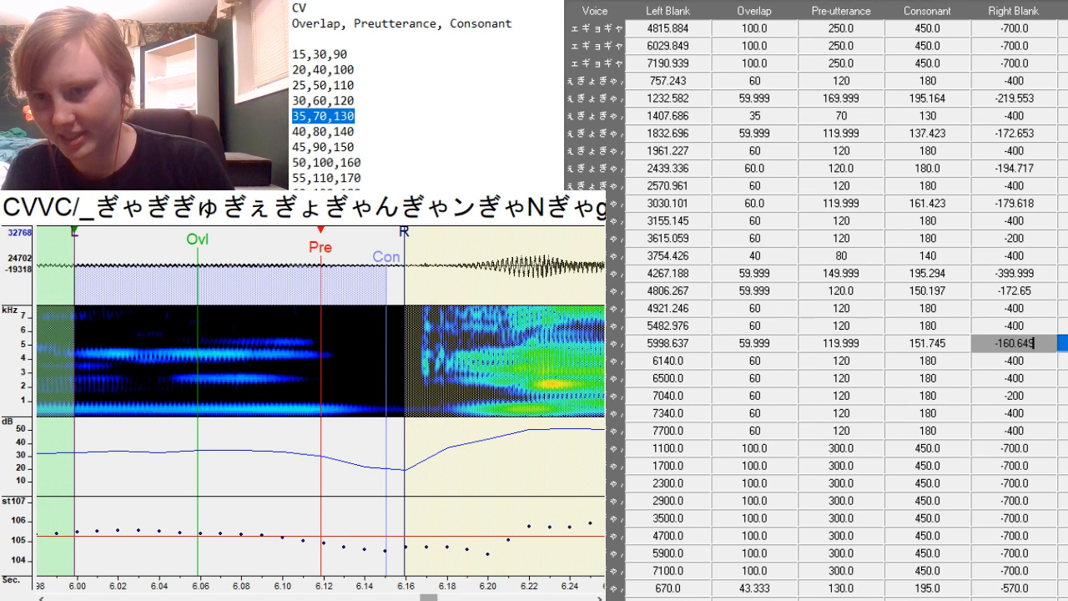
pyautogui.press('Right')
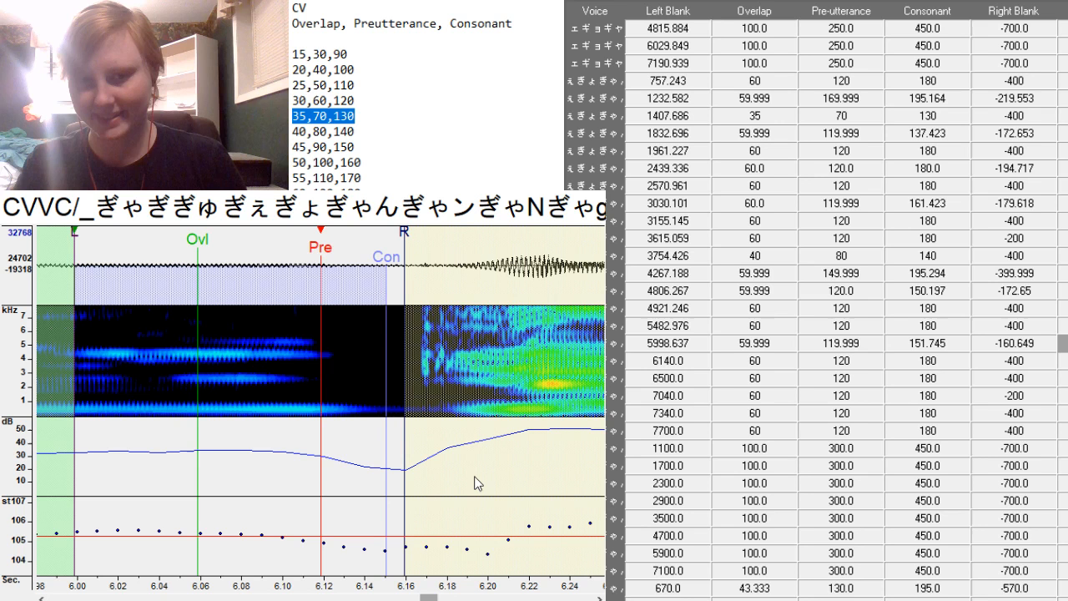
# Align the row with Left Blank 6140.0 to about 6123.3 and shorten its Overlap to about 41.4.
pyautogui.press('Down')
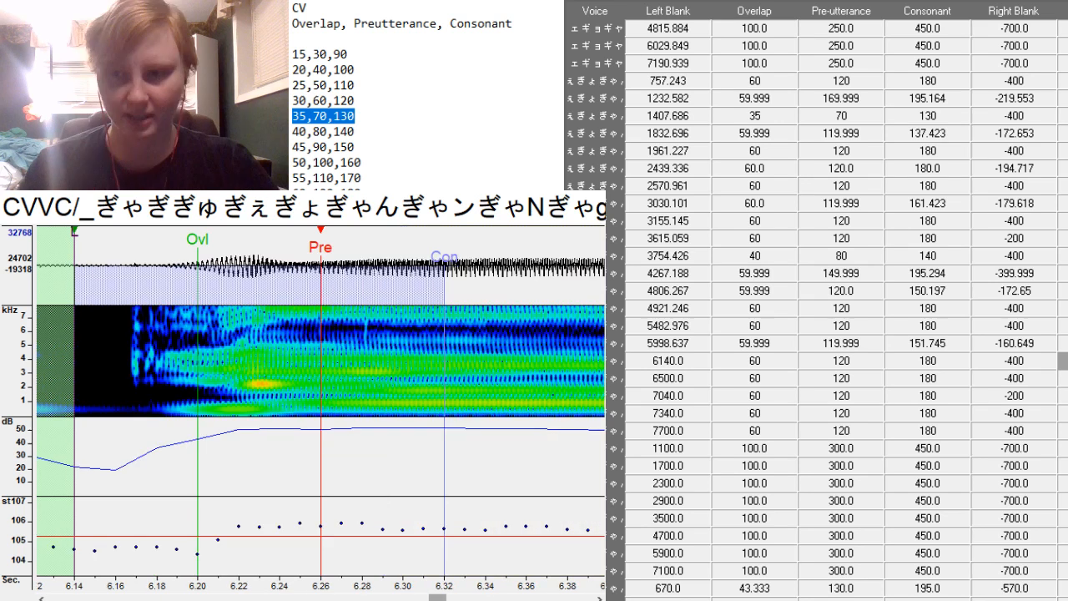
pyautogui.moveTo(324, 436); pyautogui.dragTo(269, 435)
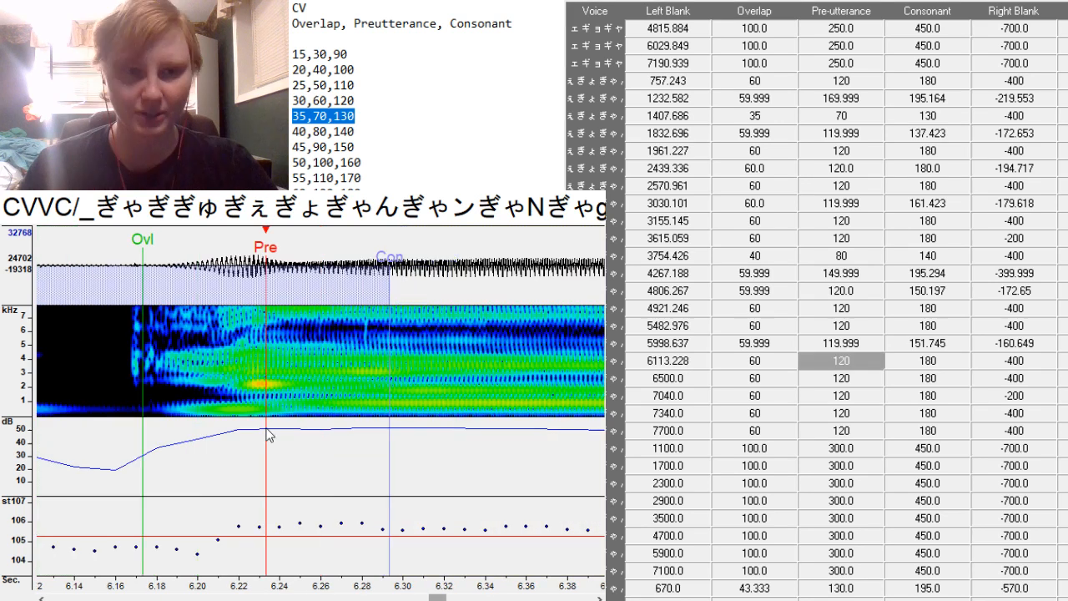
pyautogui.hscroll(-3, 431, 564)
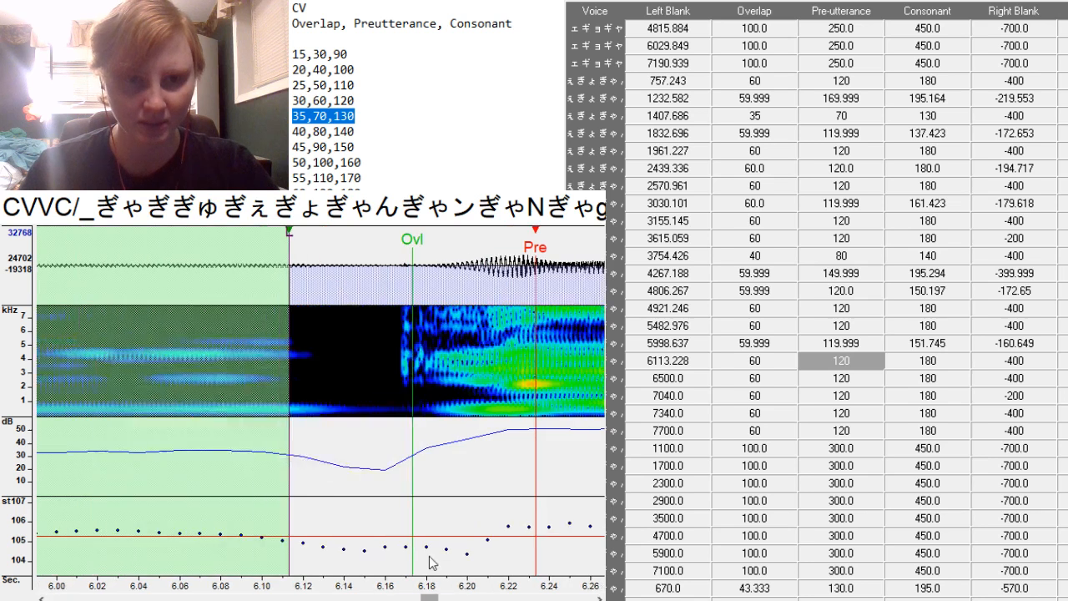
pyautogui.moveTo(535, 418); pyautogui.dragTo(556, 417)
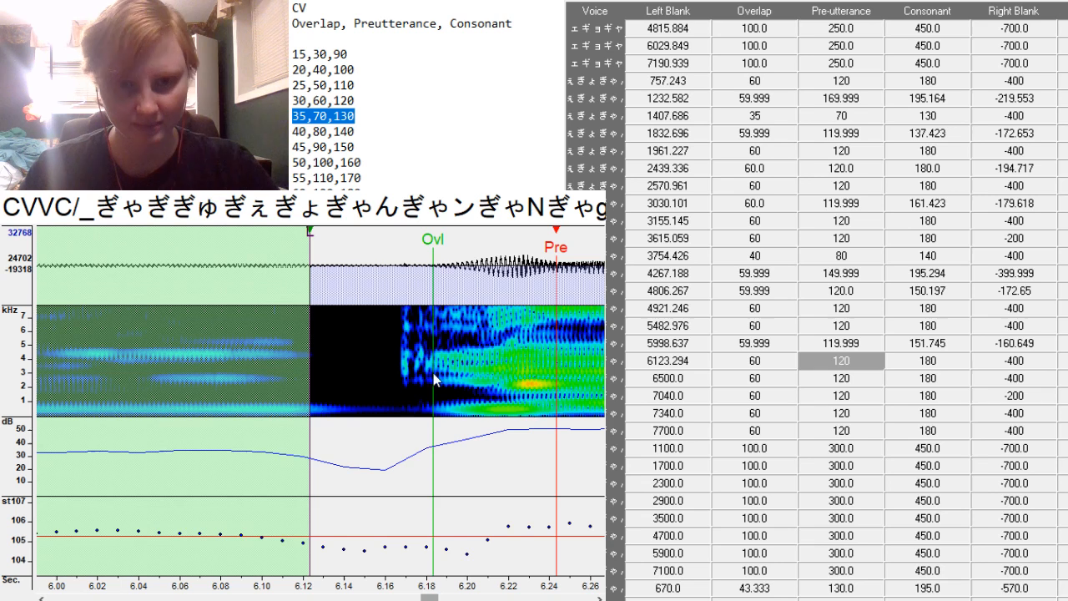
pyautogui.moveTo(433, 380); pyautogui.dragTo(394, 380)
# Shift the markers of the row with Left Blank 6500.0 to about 6675.7, placing Pre-utterance where the vowel ends.
pyautogui.press('Down')
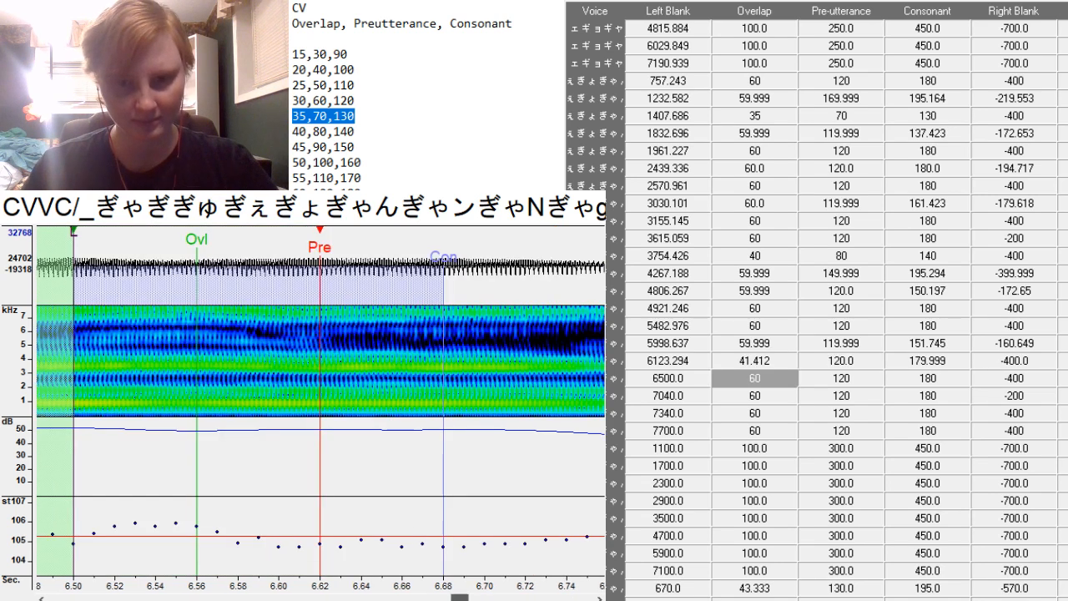
pyautogui.moveTo(460, 598); pyautogui.dragTo(467, 598)
pyautogui.press('F3')
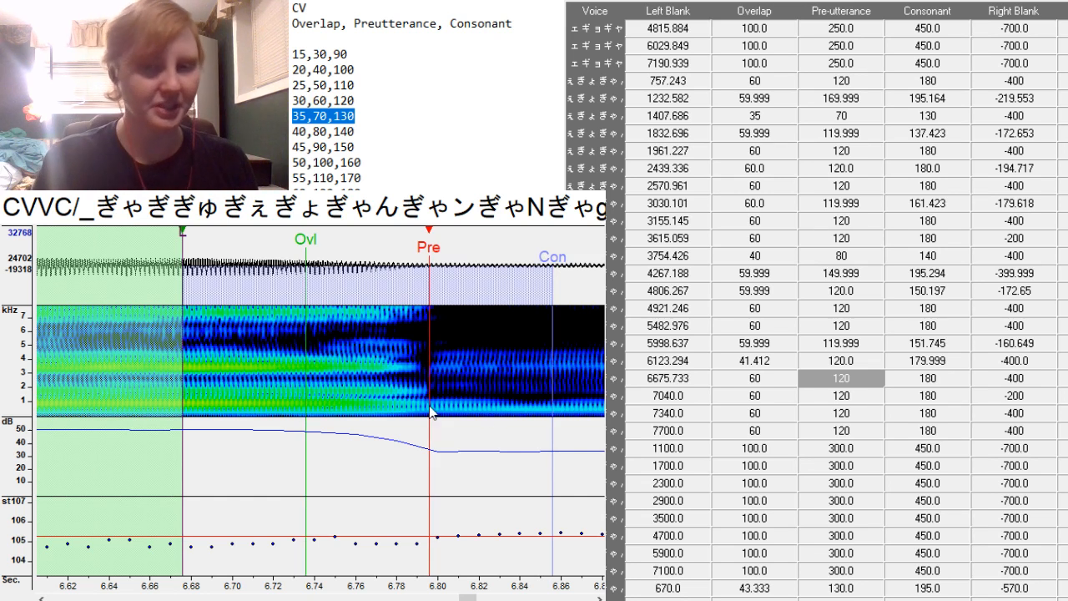
# Set the Pre-utterance of the row with Left Blank 7040.0 to 150 and shift its markers to a Left Blank of about 7149.0.
pyautogui.press('Down')
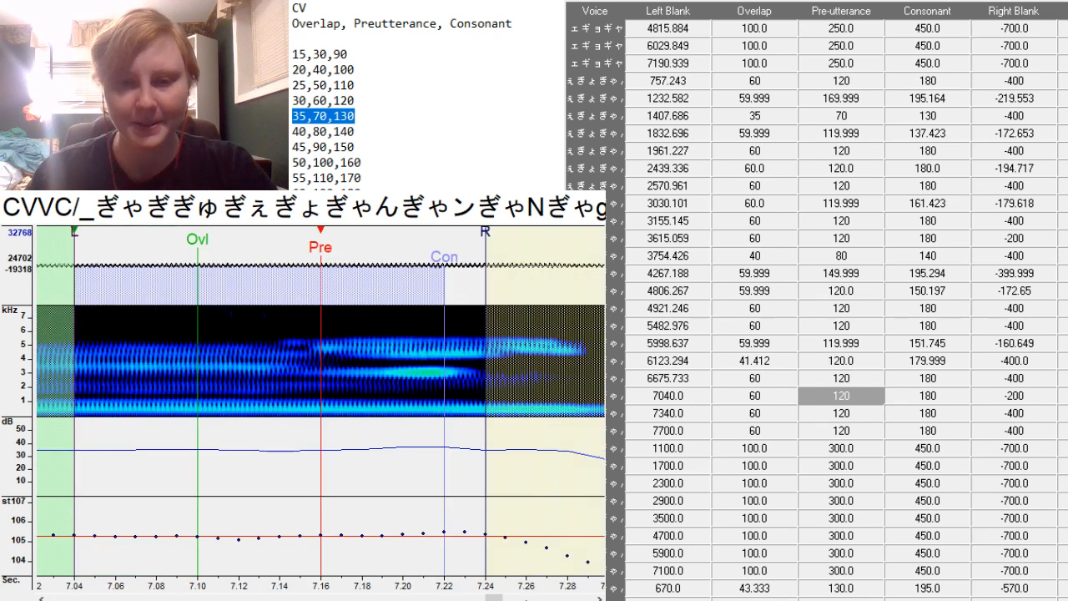
pyautogui.moveTo(494, 598); pyautogui.dragTo(502, 598)
pyautogui.moveTo(338, 465); pyautogui.dragTo(288, 489)
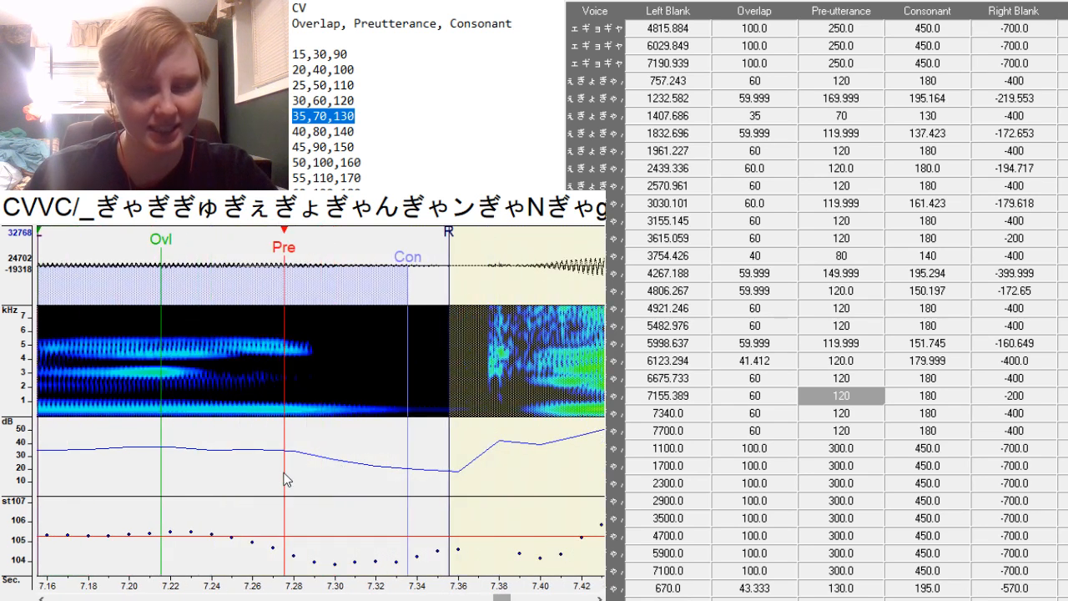
pyautogui.doubleClick(868, 394)
pyautogui.press('BackSpace')
pyautogui.press('BackSpace')
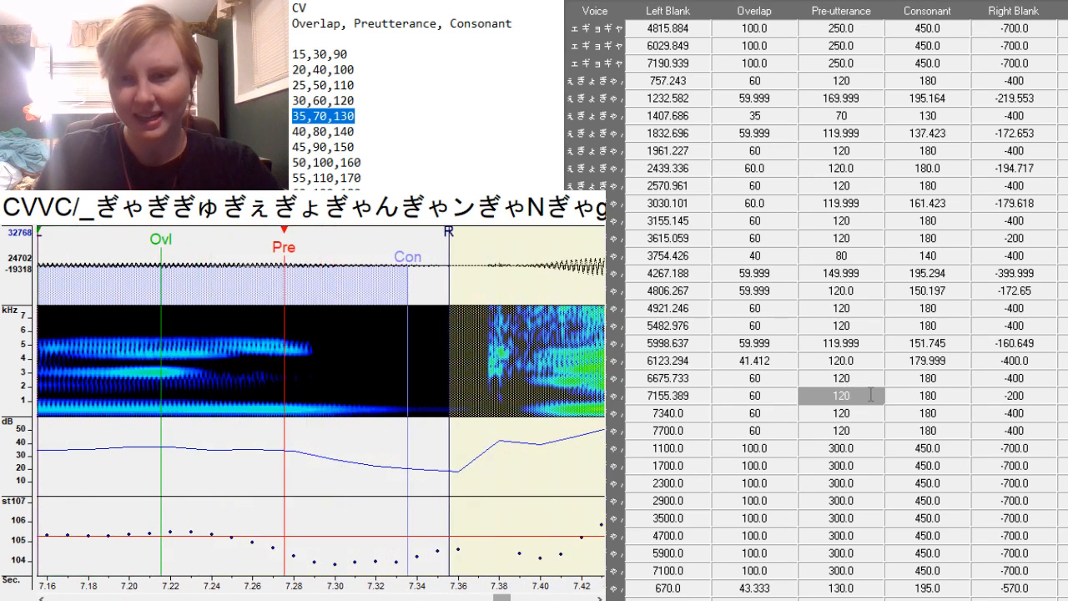
pyautogui.write('50')
pyautogui.press('Return')
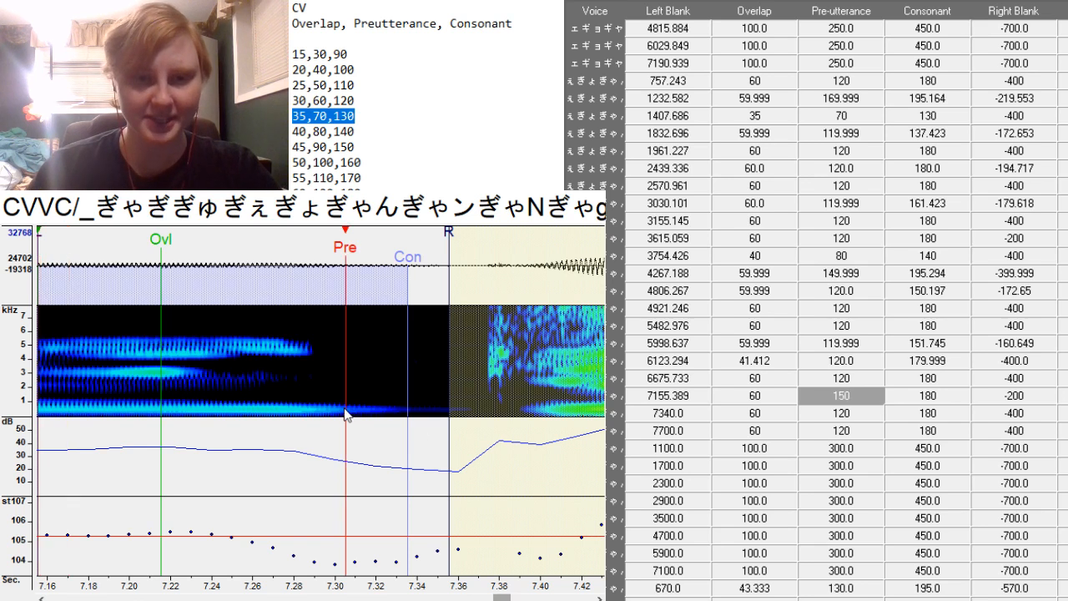
pyautogui.moveTo(345, 414); pyautogui.dragTo(334, 420)
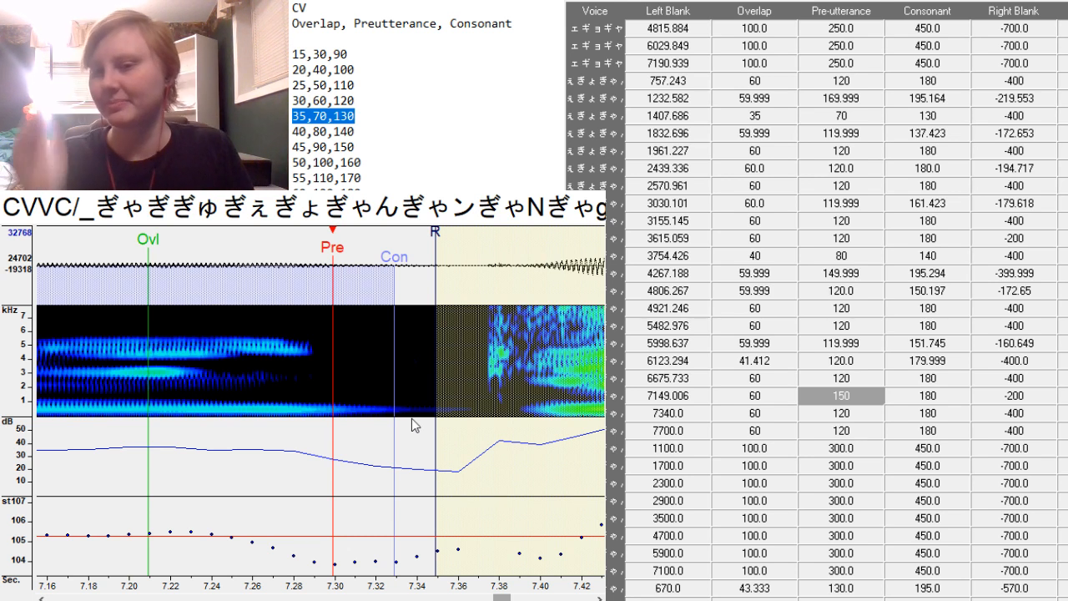
# Align the row with Left Blank 7340.0 to about 7324.6, shorten its Overlap to about 49.9 and check its right boundary.
pyautogui.press('Down')
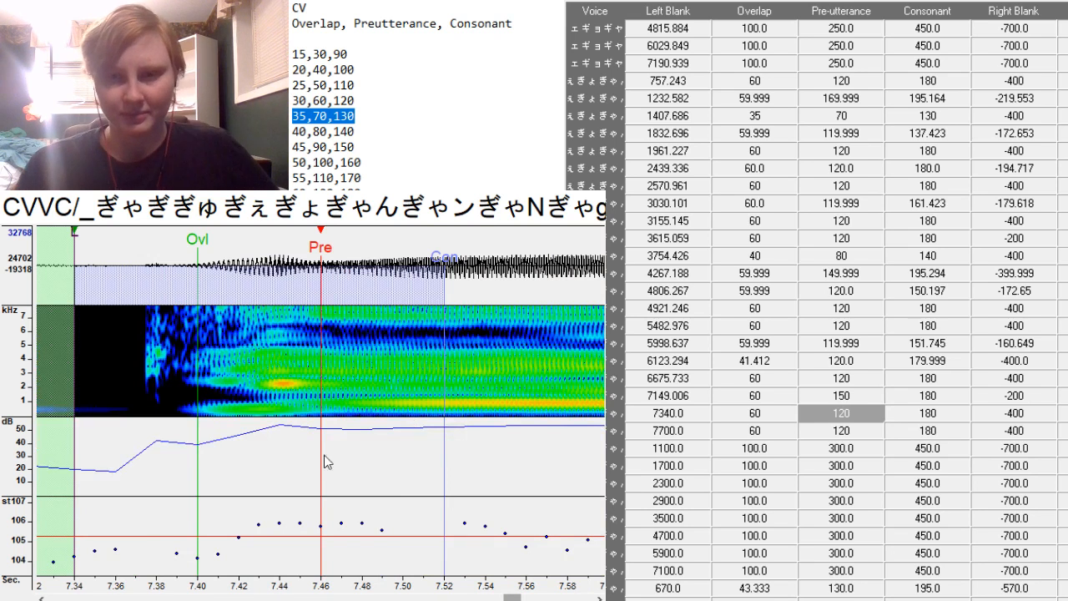
pyautogui.moveTo(321, 424); pyautogui.dragTo(293, 422)
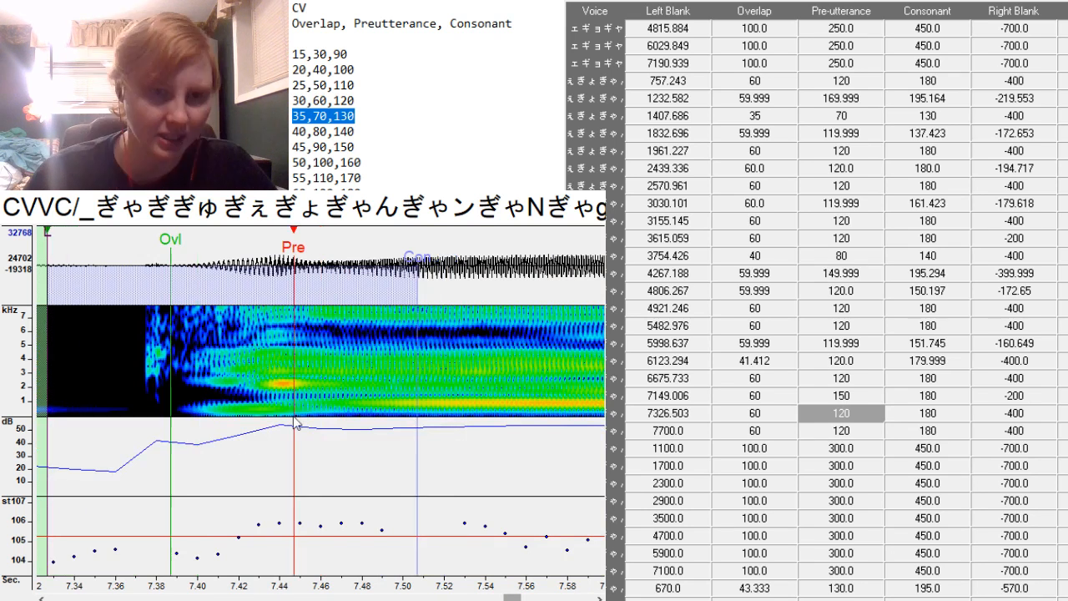
pyautogui.moveTo(512, 598); pyautogui.dragTo(505, 598)
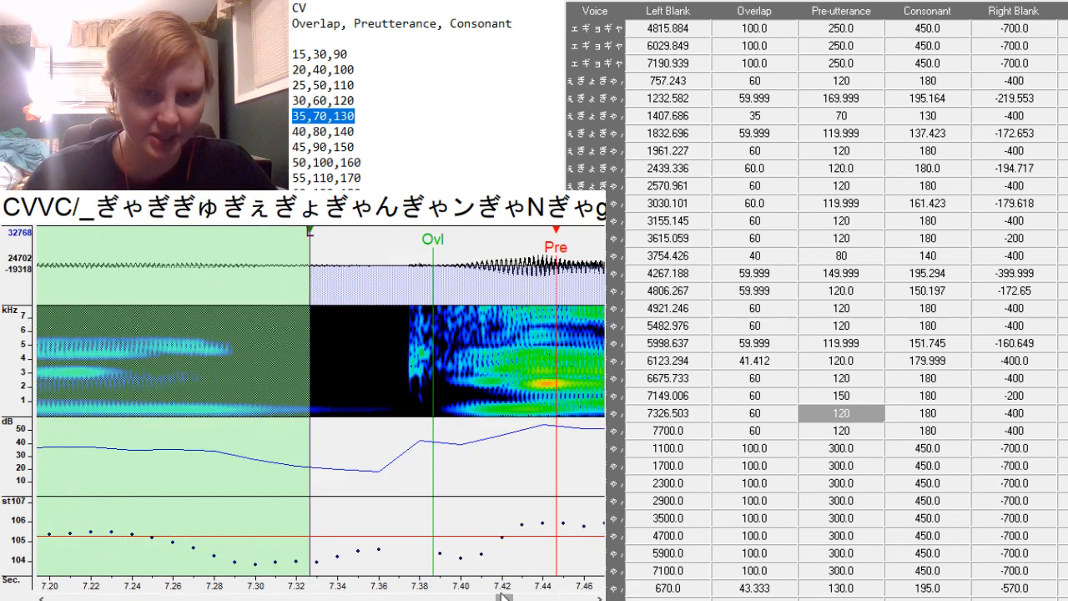
pyautogui.moveTo(559, 409); pyautogui.dragTo(555, 409)
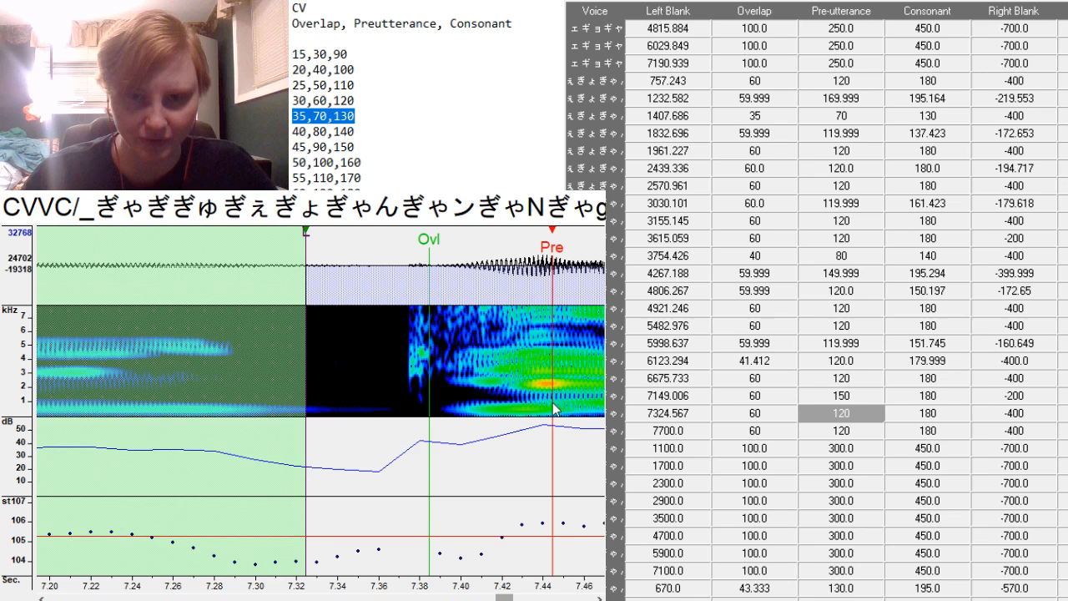
pyautogui.moveTo(429, 389); pyautogui.dragTo(412, 389)
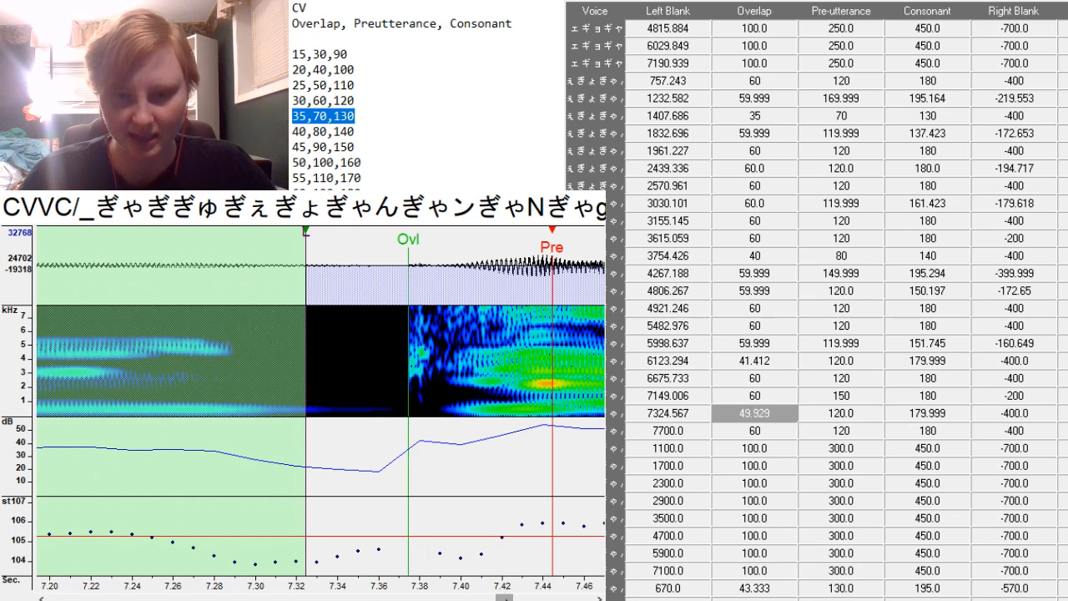
pyautogui.moveTo(504, 598); pyautogui.dragTo(529, 597)
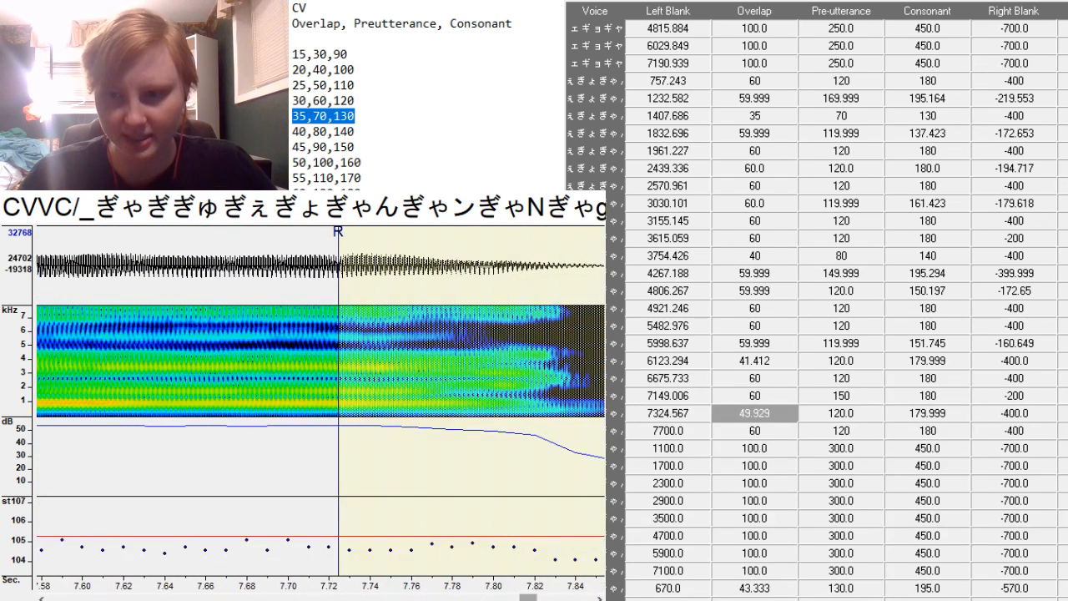
# Shift the markers of the row with Left Blank 7700.0 to about 7666.4.
pyautogui.click(678, 431)
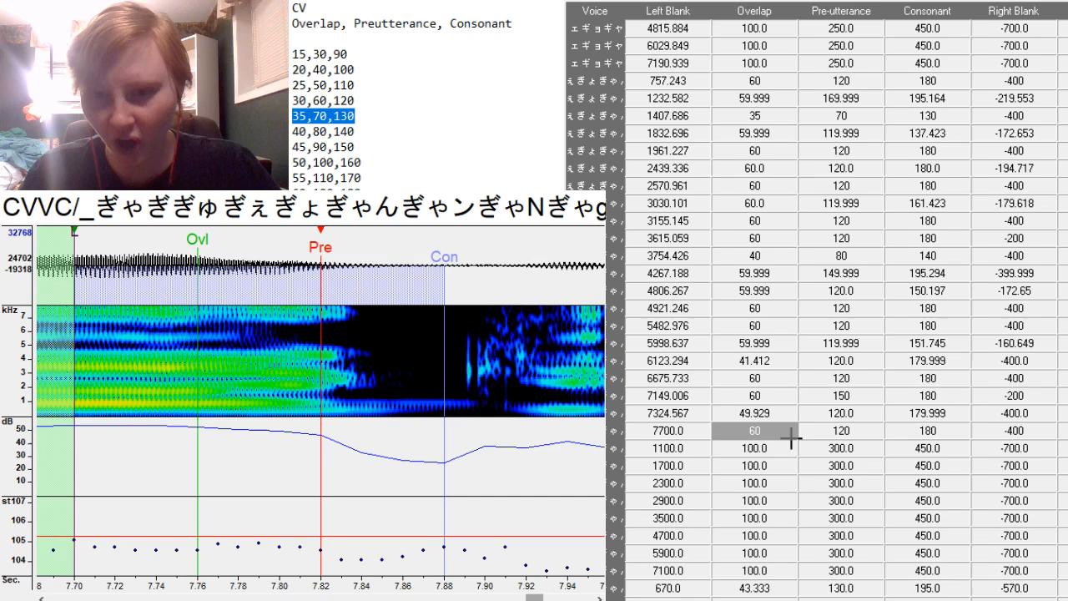
pyautogui.scroll(-6, 791, 438)
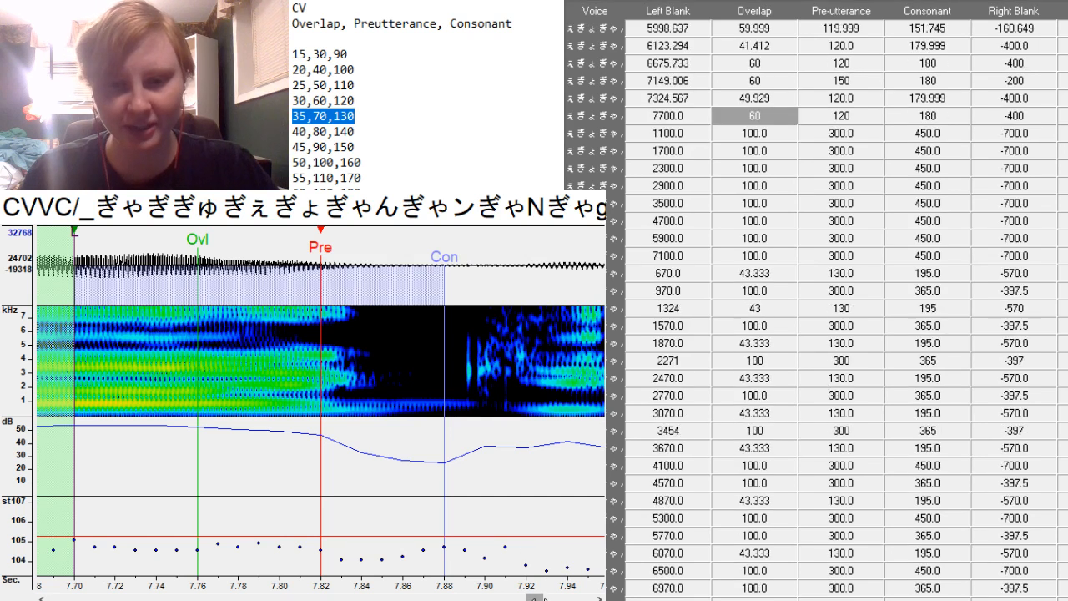
pyautogui.moveTo(534, 599); pyautogui.dragTo(539, 598)
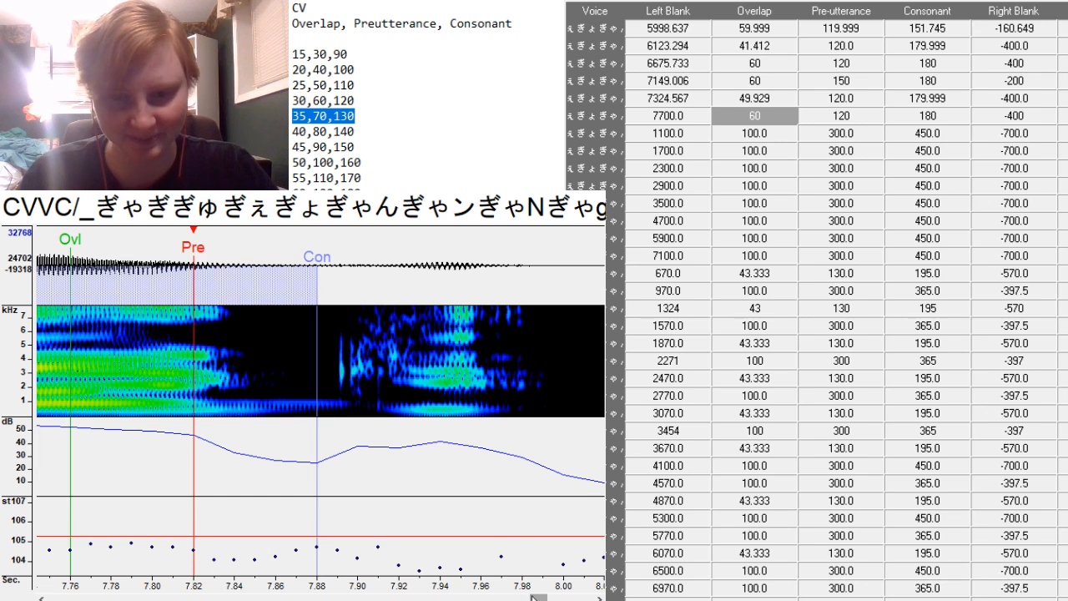
pyautogui.moveTo(535, 597); pyautogui.dragTo(532, 598)
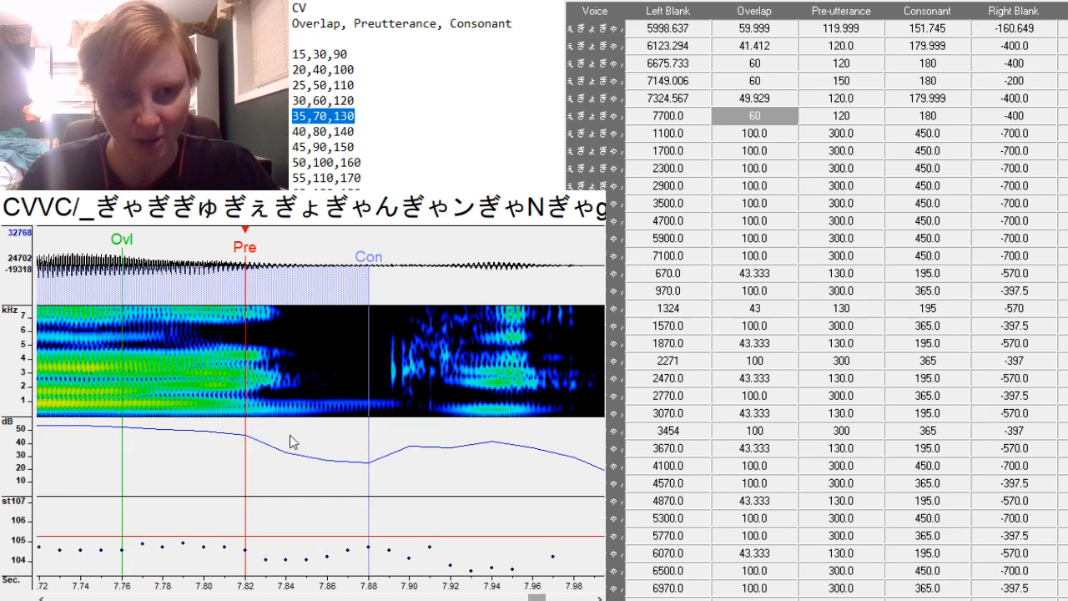
pyautogui.moveTo(245, 427); pyautogui.dragTo(177, 425)
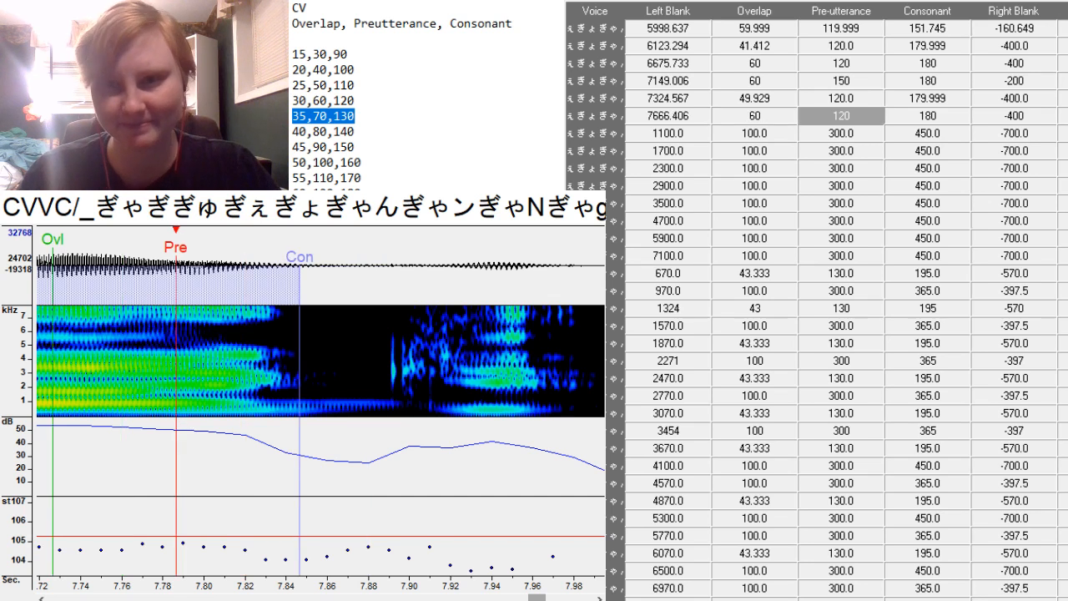
# Fill the 7666.406 row with Overlap 150, Pre-utterance 300, Consonant 360 and Right Blank -700, and shift its Left Blank to about 7623.1.
pyautogui.scroll(-8, 461, 98)
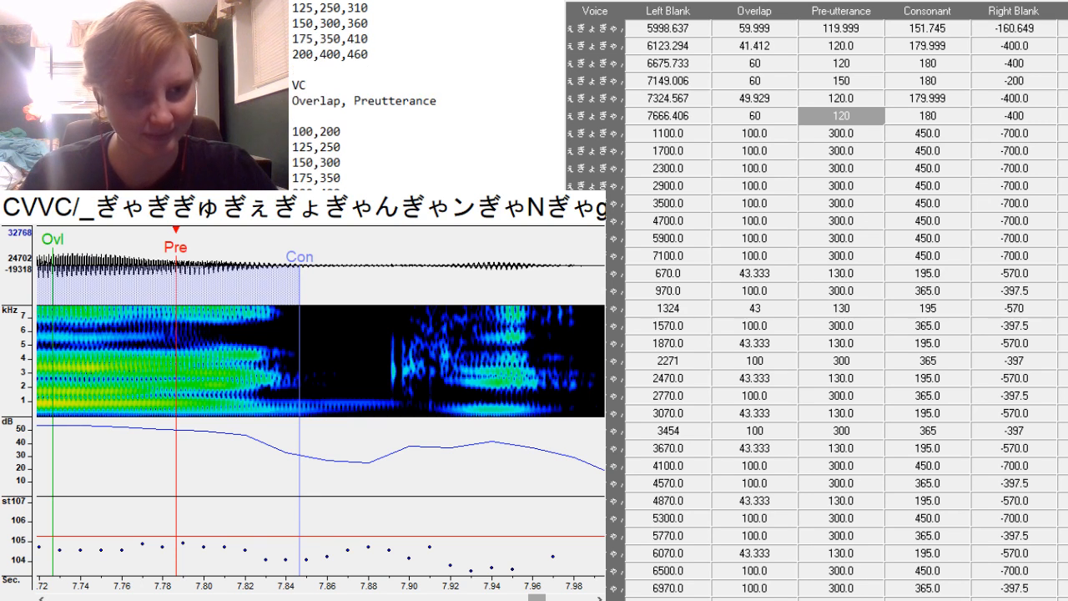
pyautogui.click(755, 116)
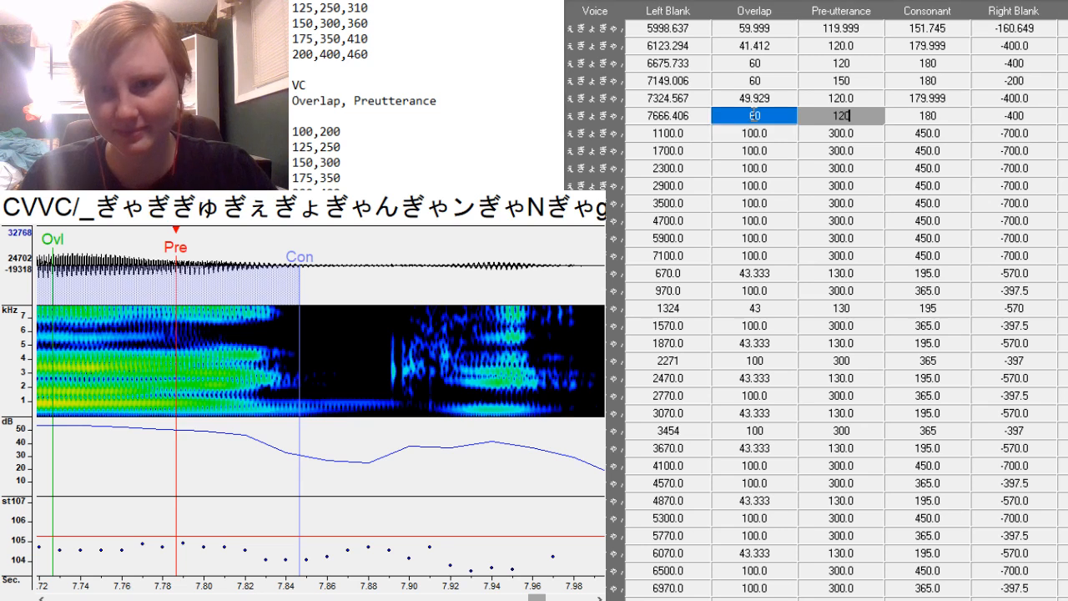
pyautogui.write('150,300,360')
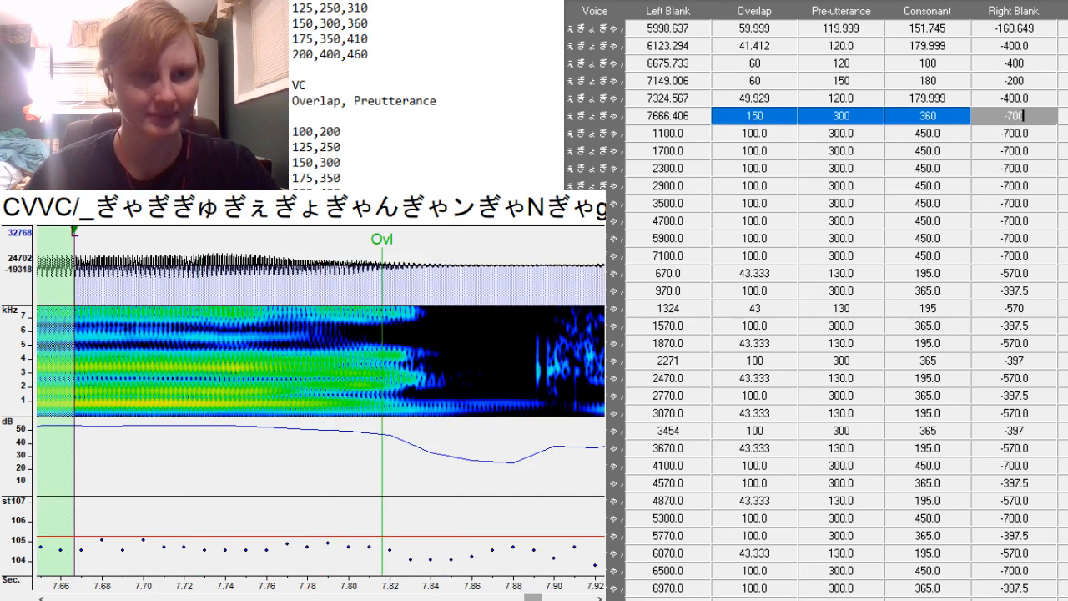
pyautogui.moveTo(532, 599); pyautogui.dragTo(537, 598)
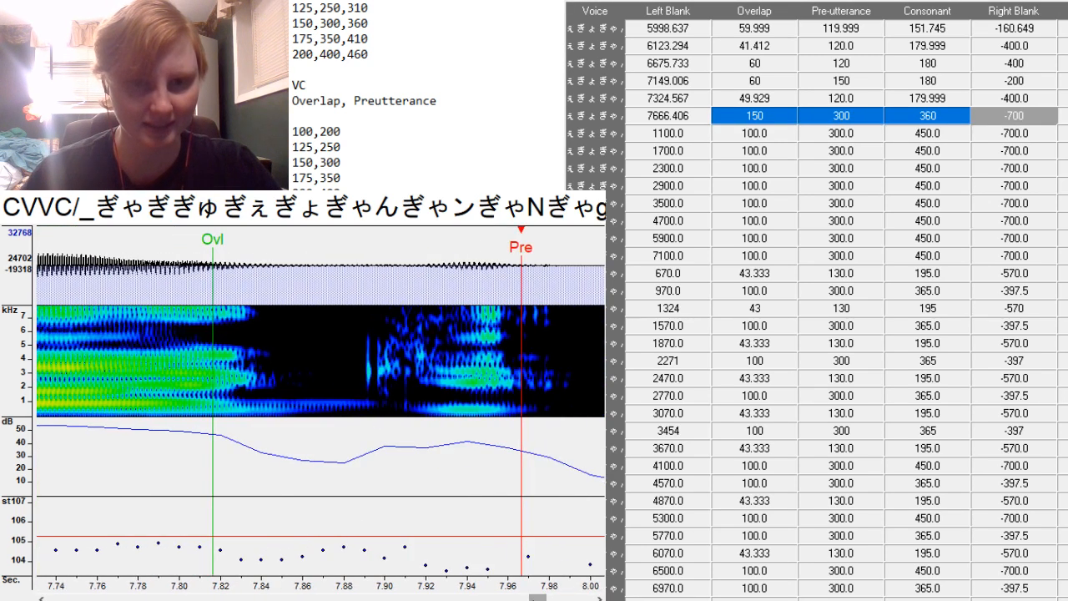
pyautogui.click(433, 419)
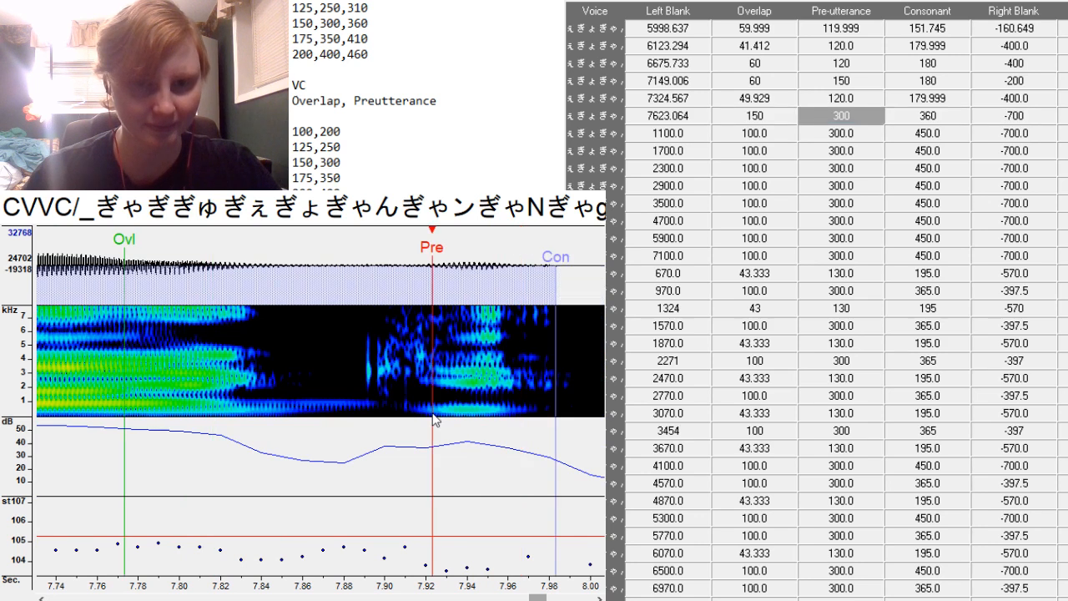
pyautogui.moveTo(537, 598); pyautogui.dragTo(563, 599)
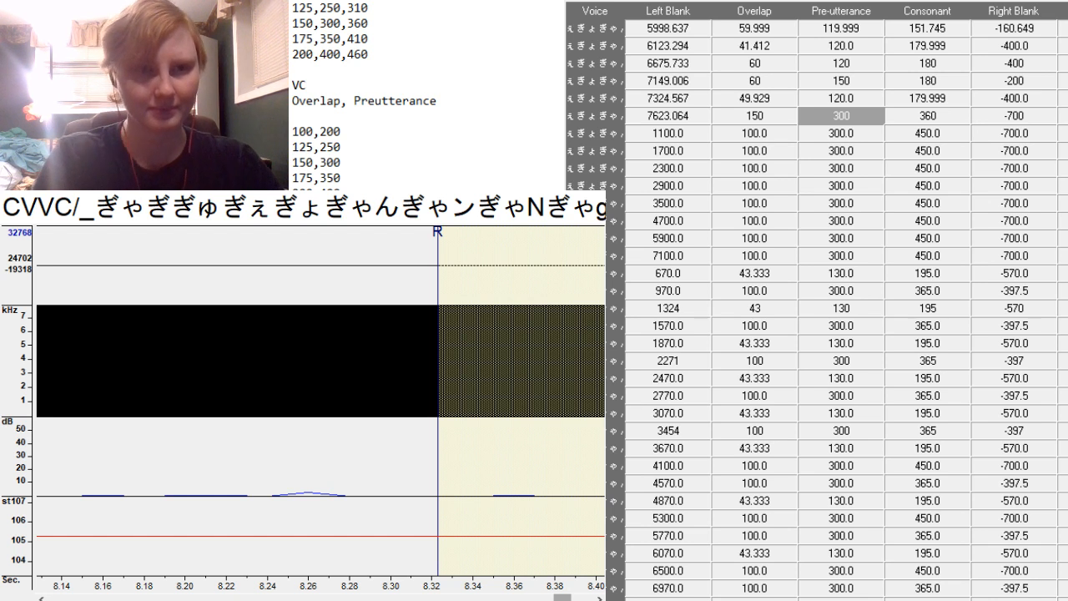
# Shift the markers of the row with Left Blank 1100.0 so its Left Blank is about 1179.6, consulting the VC preset notes.
pyautogui.click(842, 134)
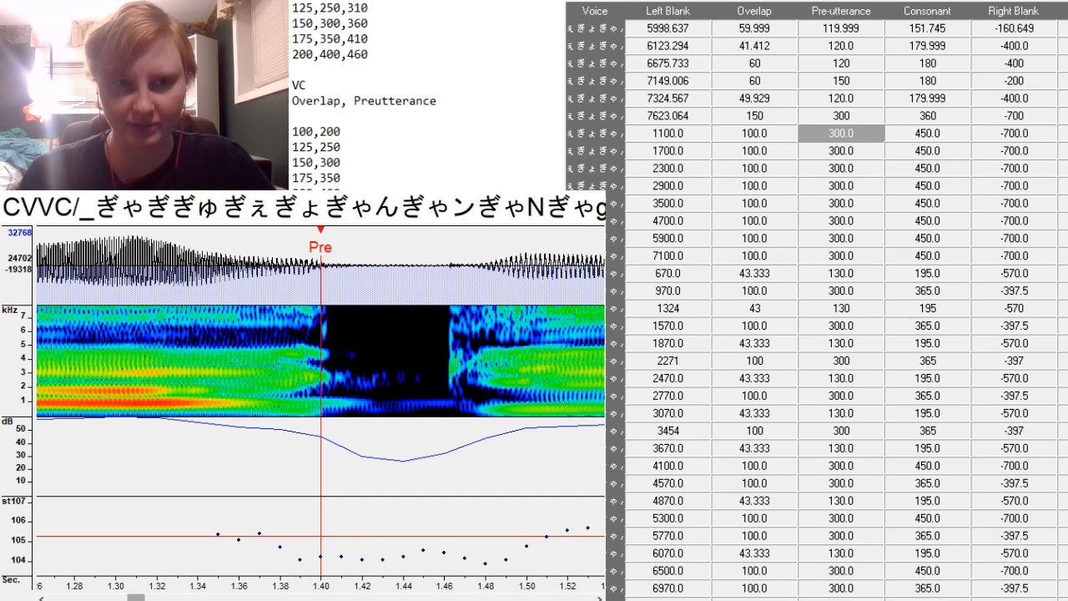
pyautogui.scroll(5, 427, 96)
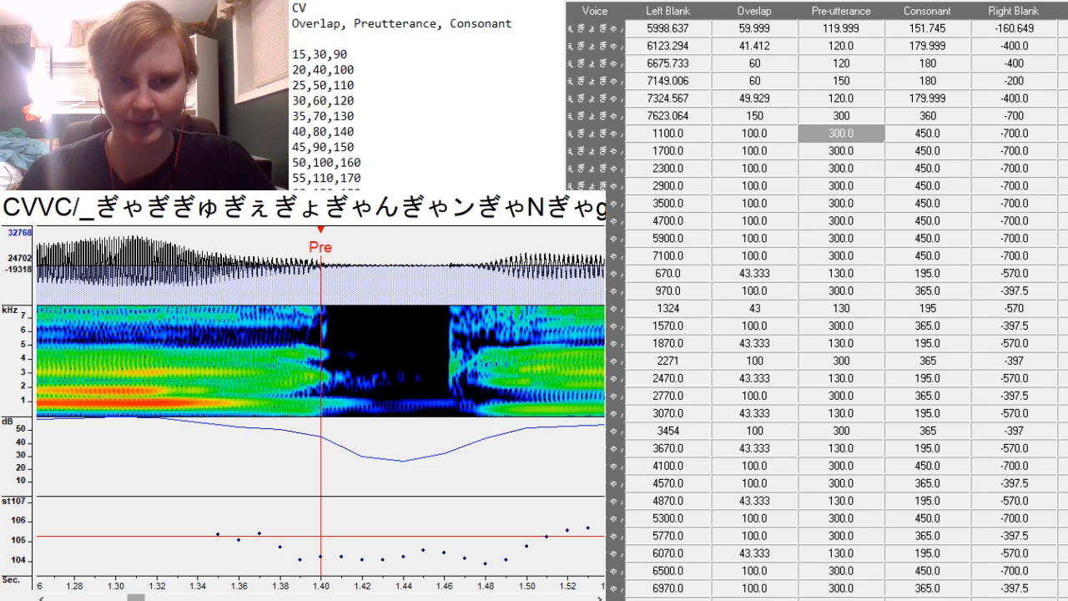
pyautogui.scroll(-8, 365, 96)
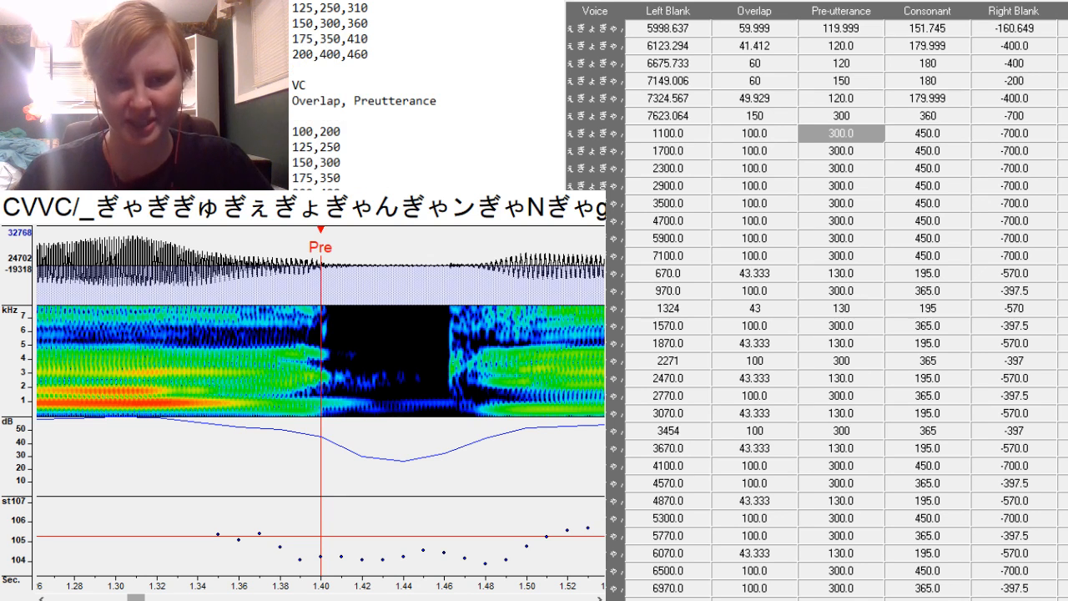
pyautogui.scroll(2, 365, 95)
pyautogui.scroll(-2, 364, 96)
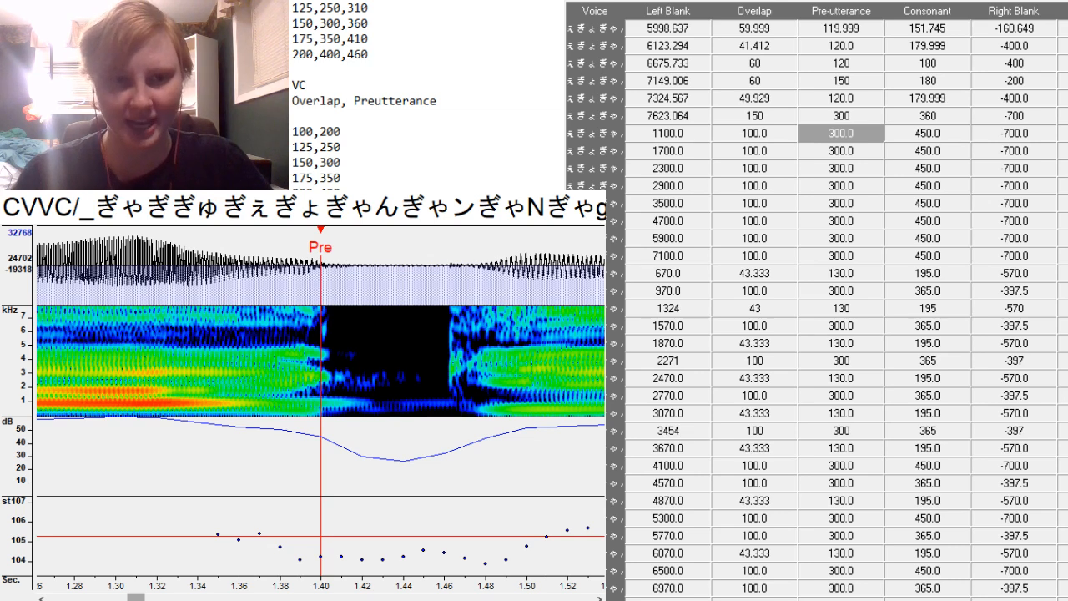
pyautogui.scroll(1, 428, 96)
pyautogui.moveTo(136, 597)
pyautogui.mouseDown()
pyautogui.moveTo(104, 597)
pyautogui.moveTo(129, 598)
pyautogui.mouseUp()
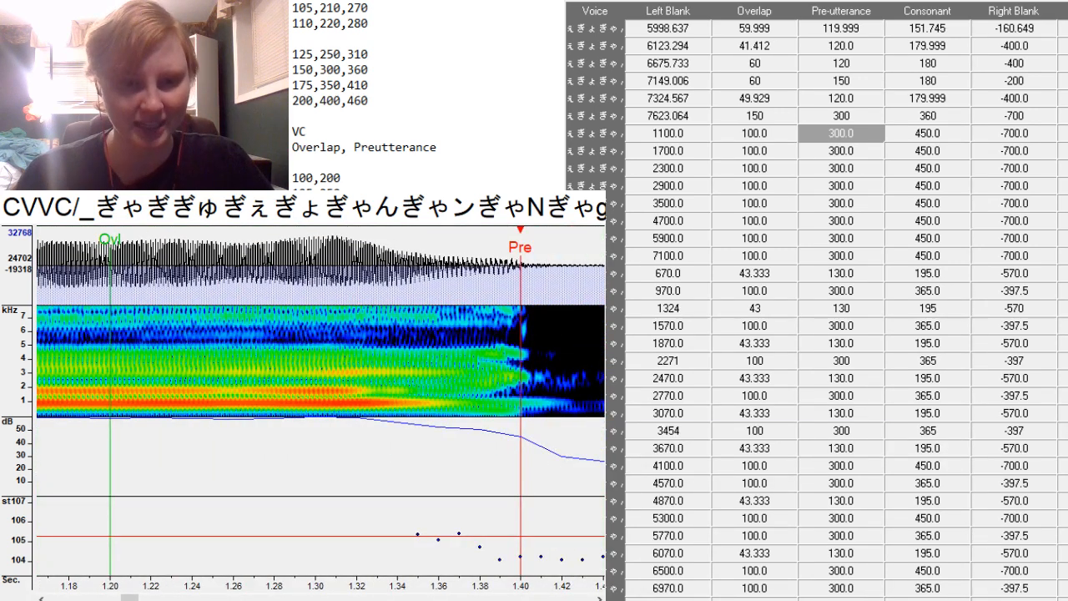
pyautogui.moveTo(129, 598); pyautogui.dragTo(137, 598)
pyautogui.press('F3')
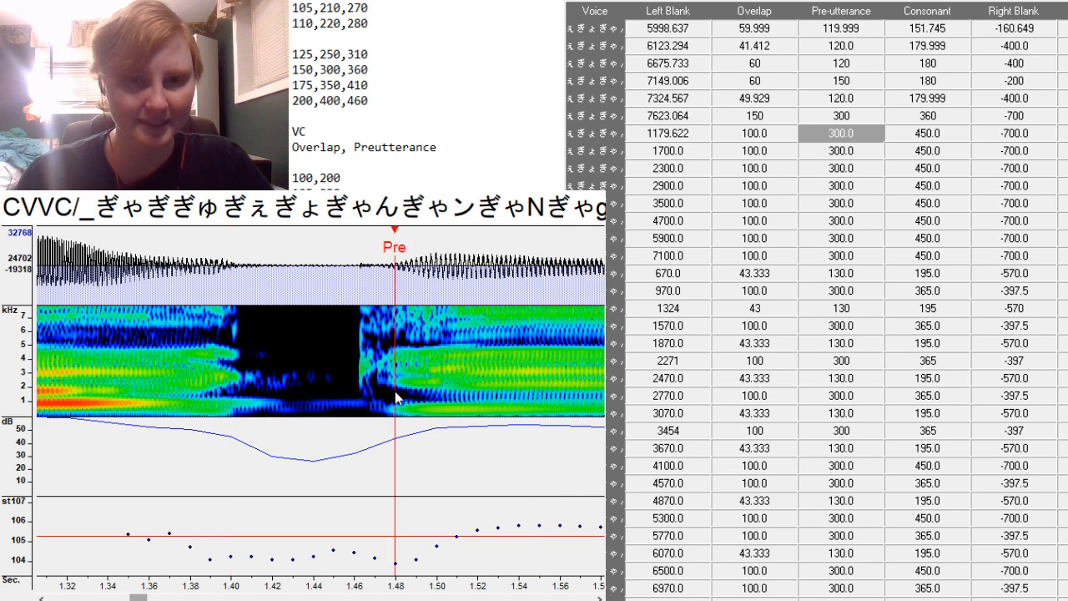
# Re-enter 300 as the Pre-utterance of the 1179.622 row and check its right boundary.
pyautogui.click(868, 136)
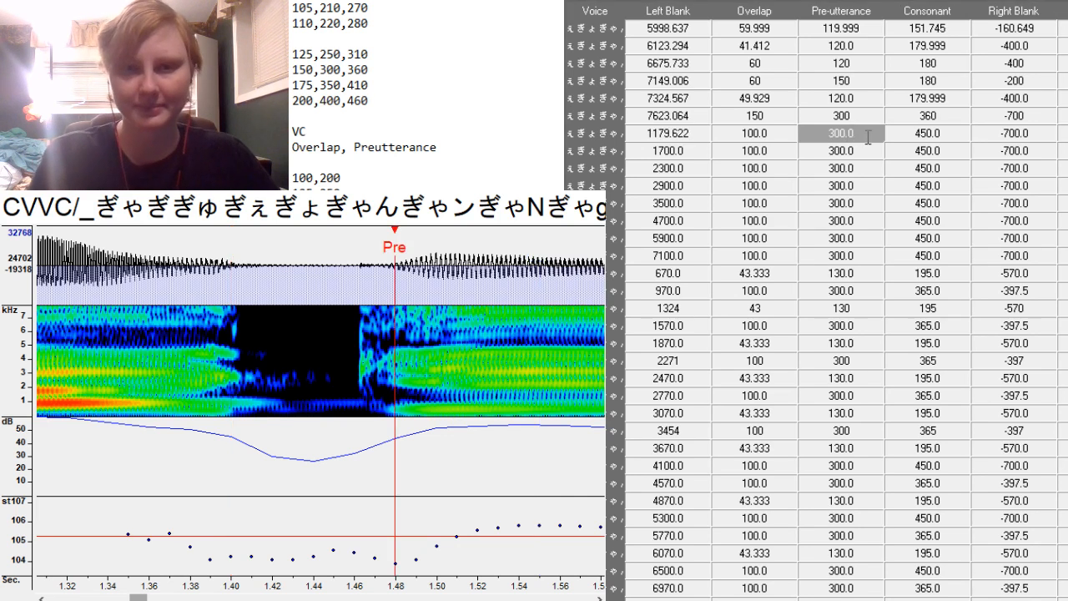
pyautogui.press('BackSpace')
pyautogui.press('BackSpace')
pyautogui.press('BackSpace')
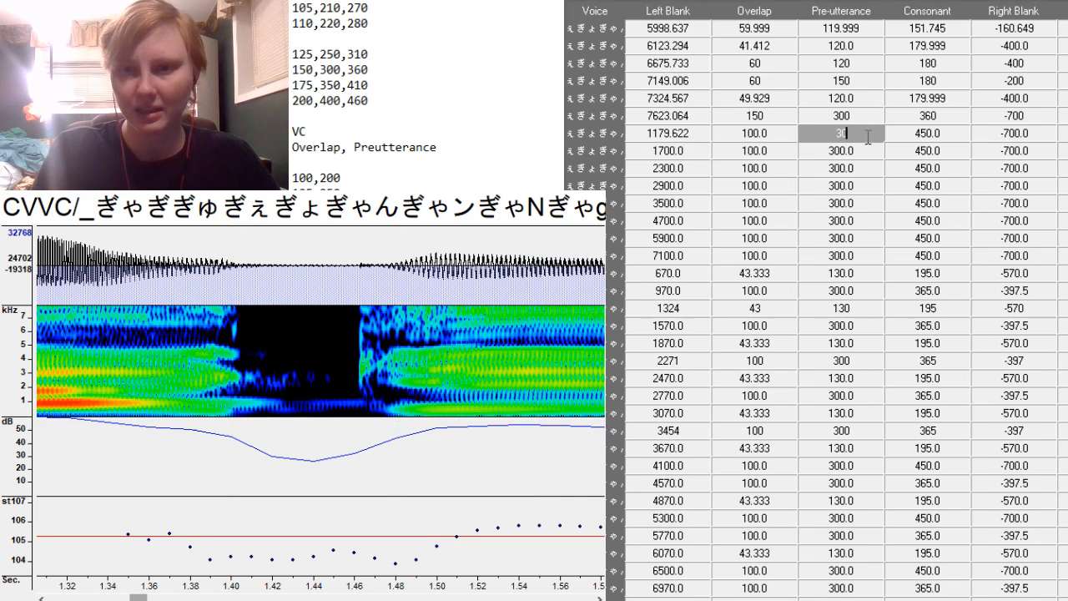
pyautogui.write('0')
pyautogui.press('Return')
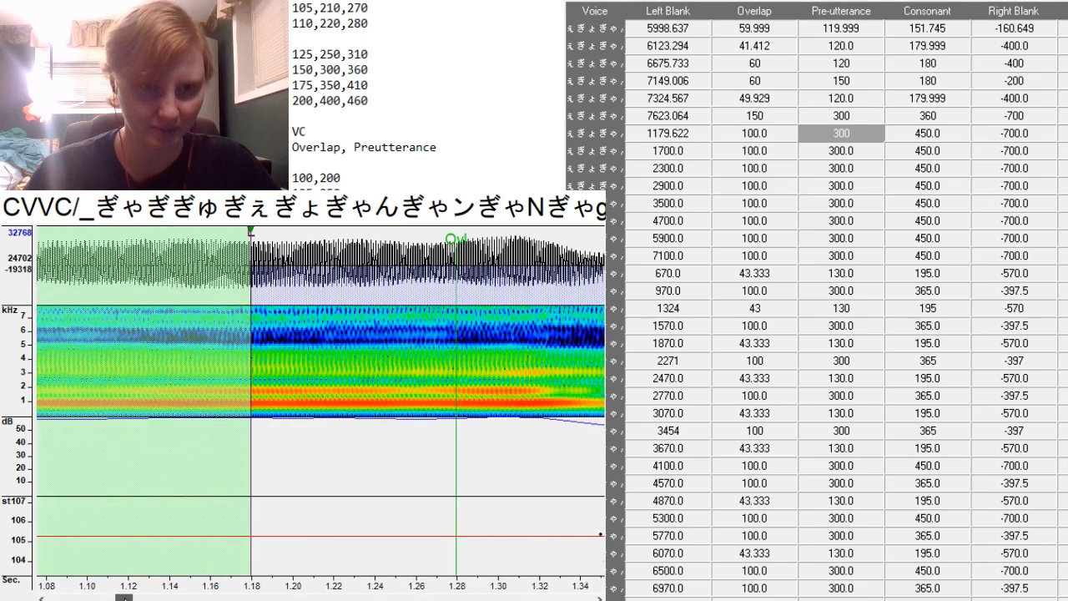
pyautogui.moveTo(158, 598); pyautogui.dragTo(170, 597)
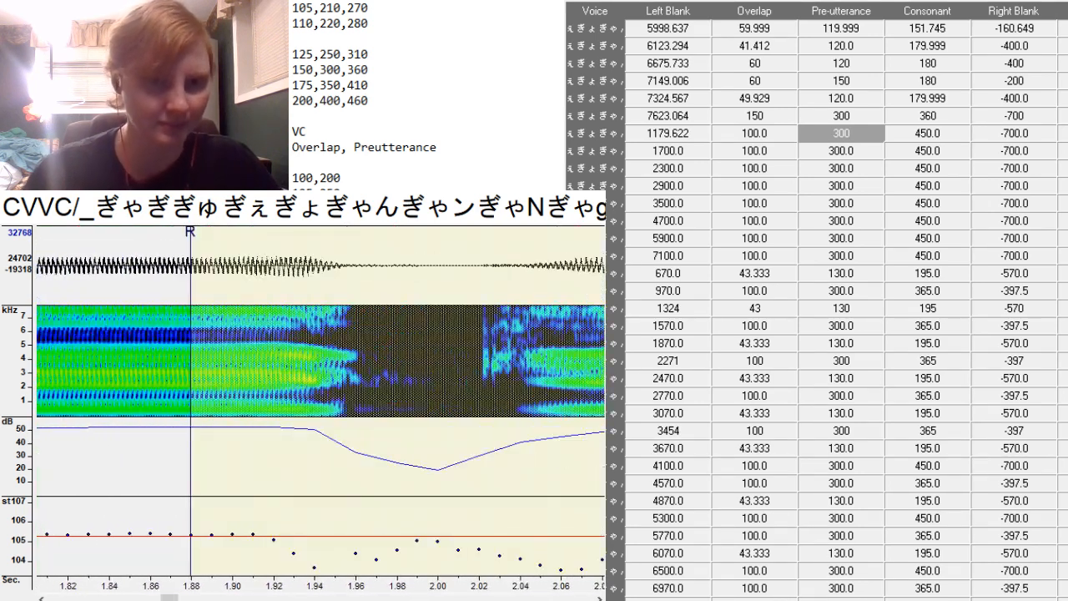
pyautogui.click(42, 598)
# Shift the markers of the row with Left Blank 1700.0 to a Left Blank of about 1789.4.
pyautogui.press('Down')
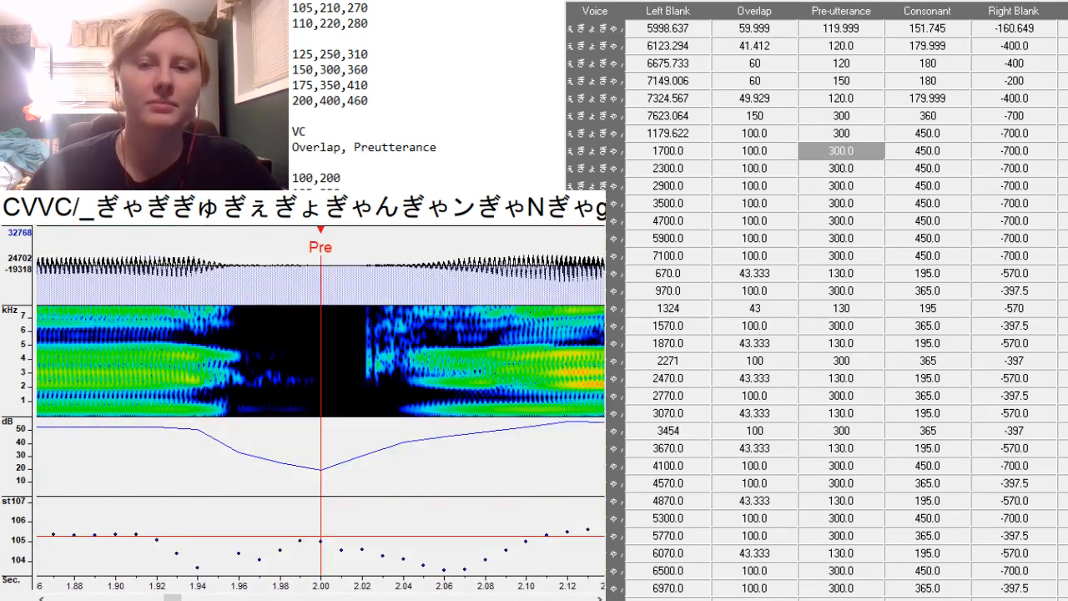
pyautogui.click(483, 415)
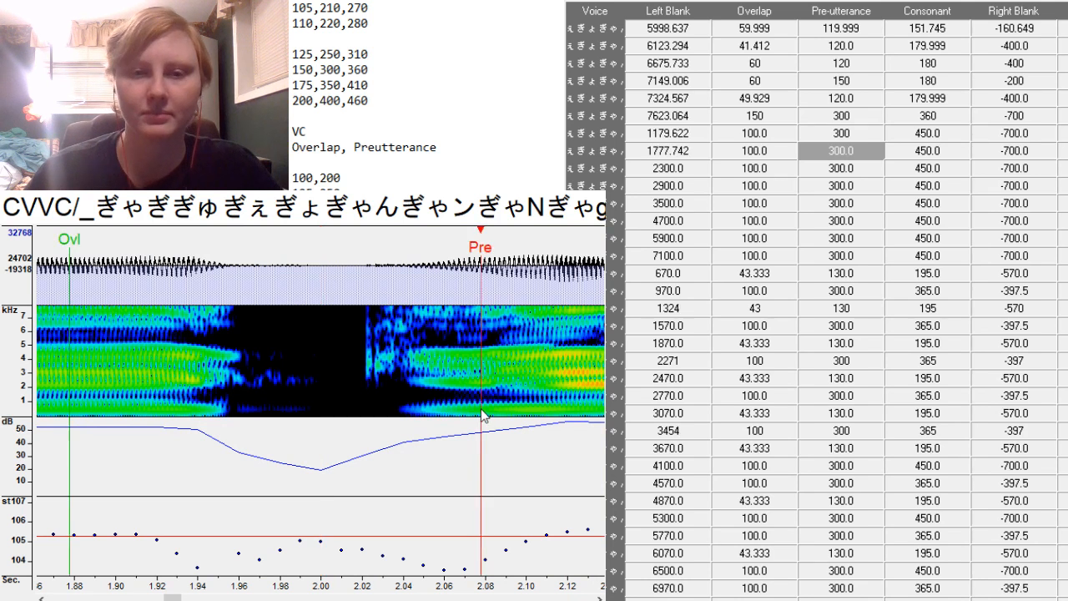
pyautogui.moveTo(482, 415); pyautogui.dragTo(507, 417)
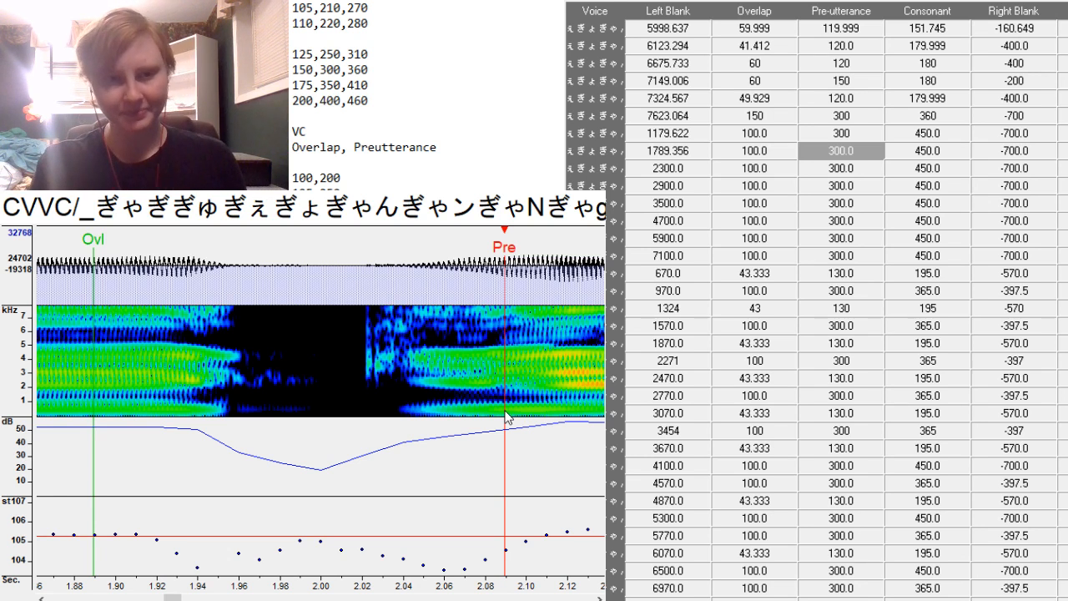
# Shift the markers of the row with Left Blank 2300.0 to a Left Blank of about 2400.3.
pyautogui.press('Down')
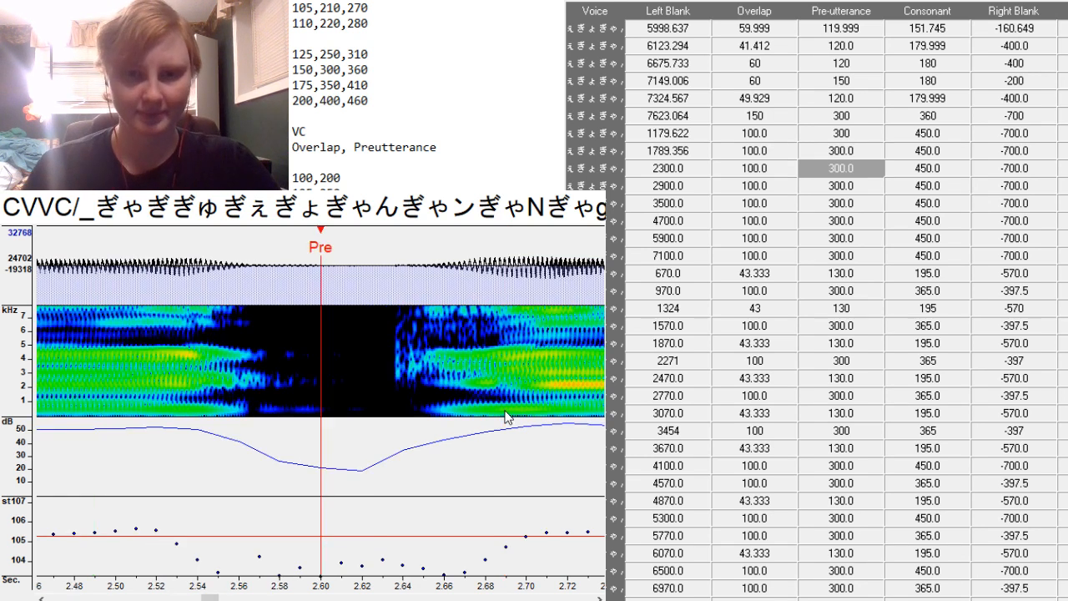
pyautogui.click(520, 408)
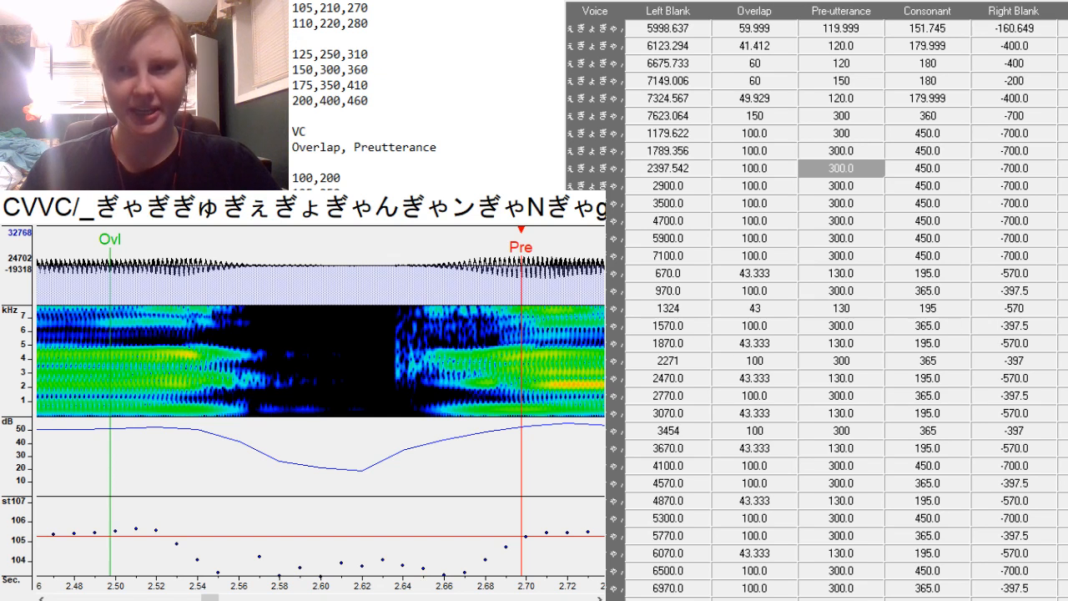
pyautogui.click(1063, 168)
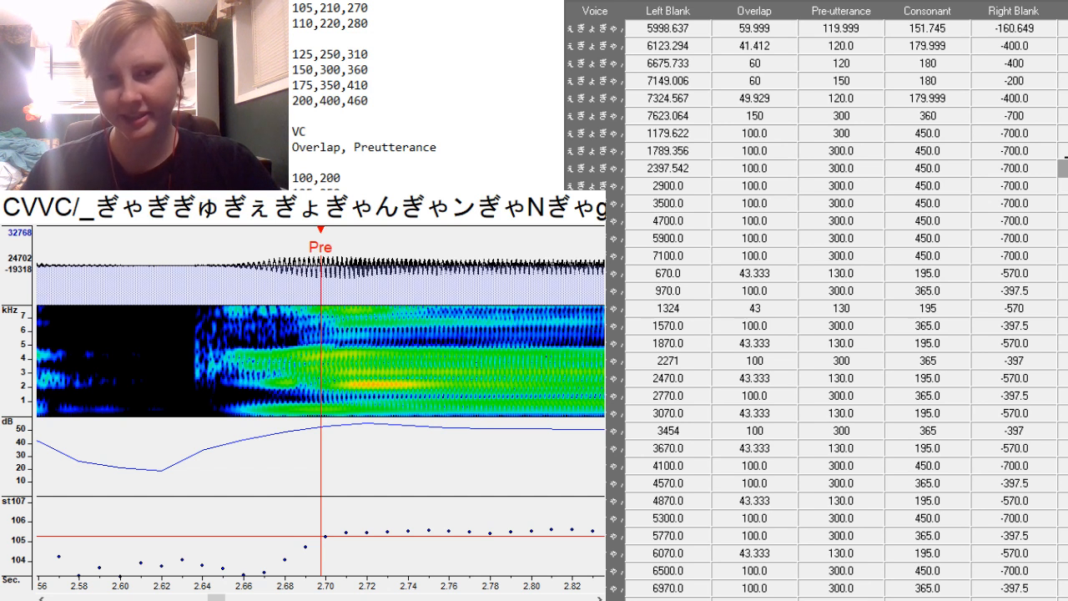
pyautogui.click(824, 170)
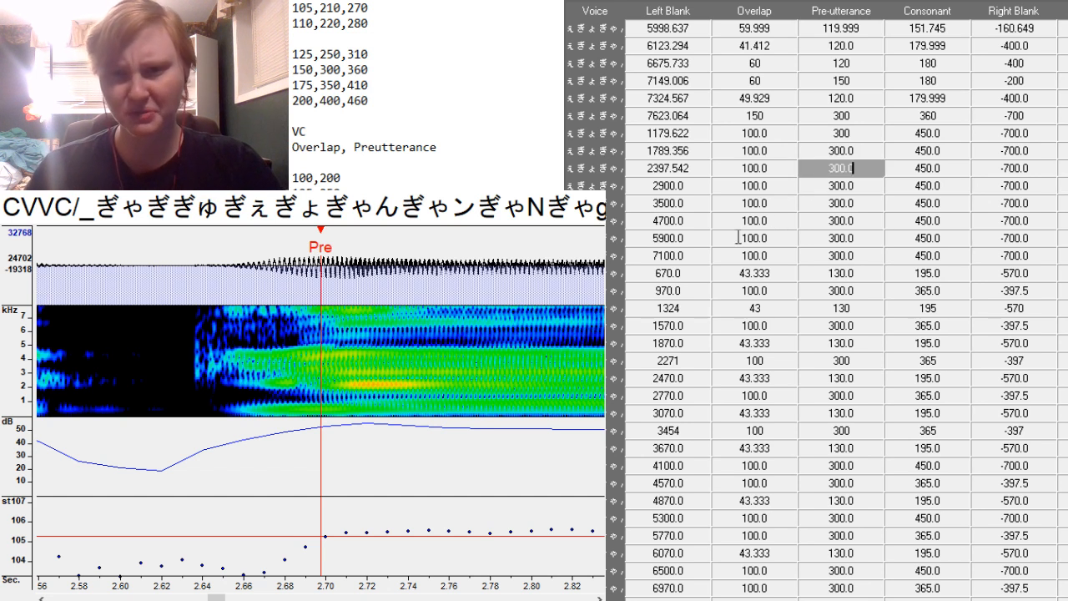
pyautogui.click(327, 405)
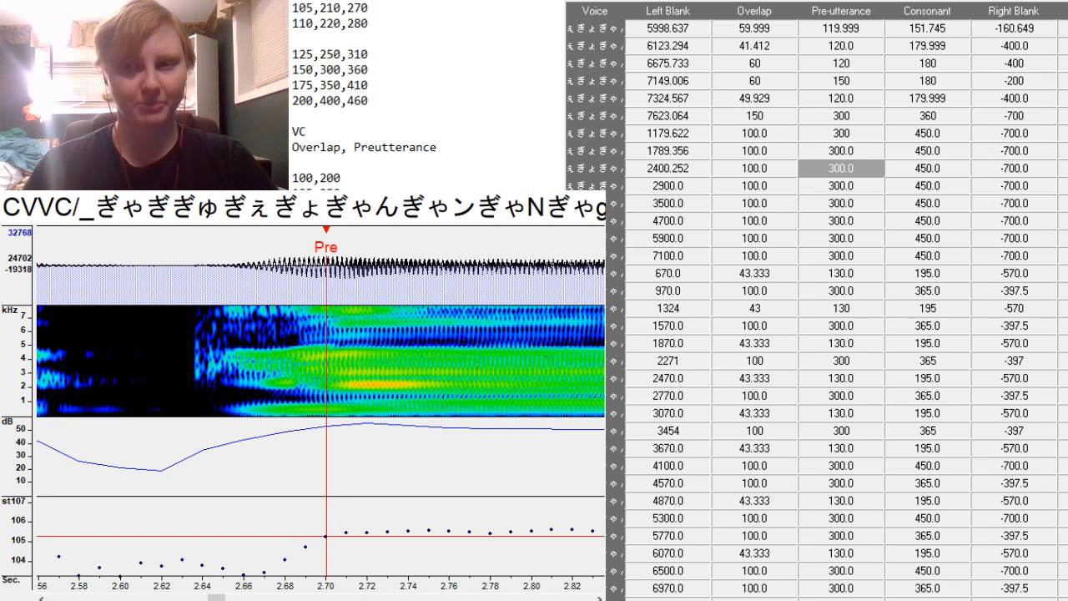
# Shift the markers of the rows with Left Blank 2900.0 and 3500.0 to about 2981.0 and 3573.3 respectively.
pyautogui.click(876, 178)
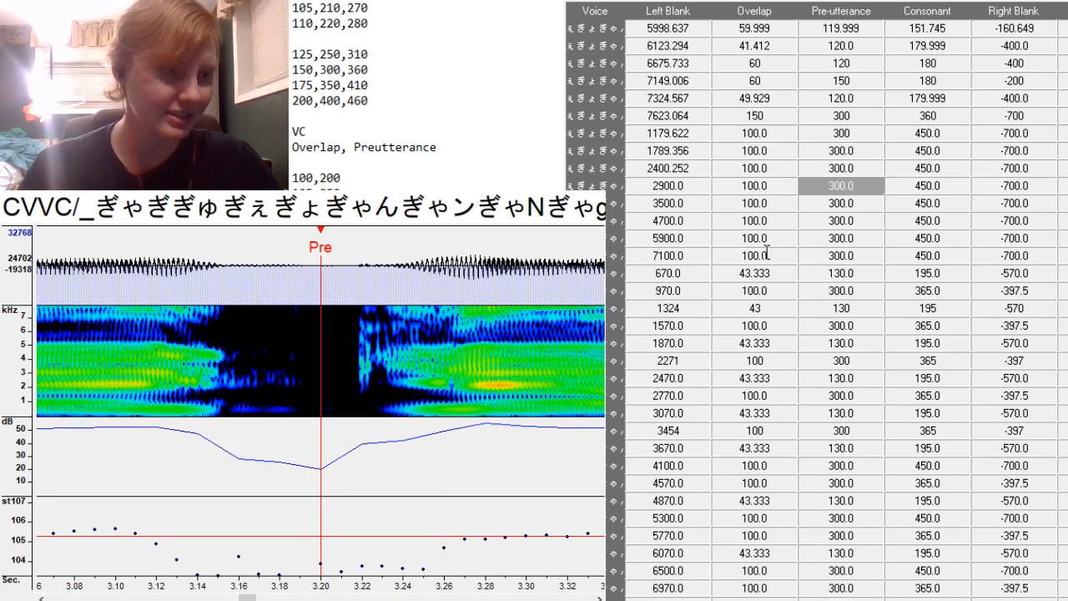
pyautogui.click(488, 421)
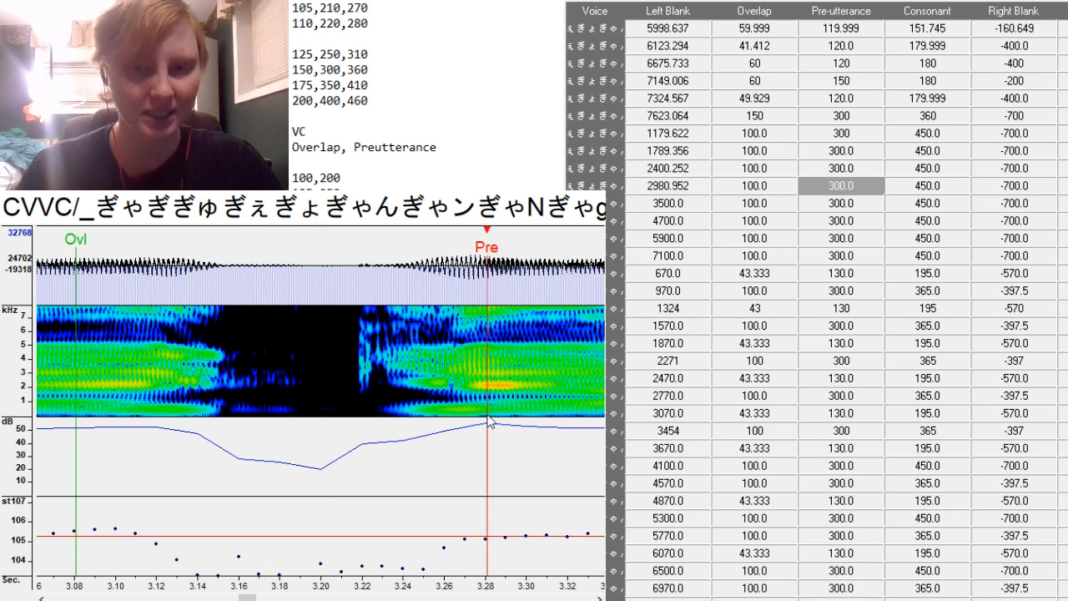
pyautogui.press('Down')
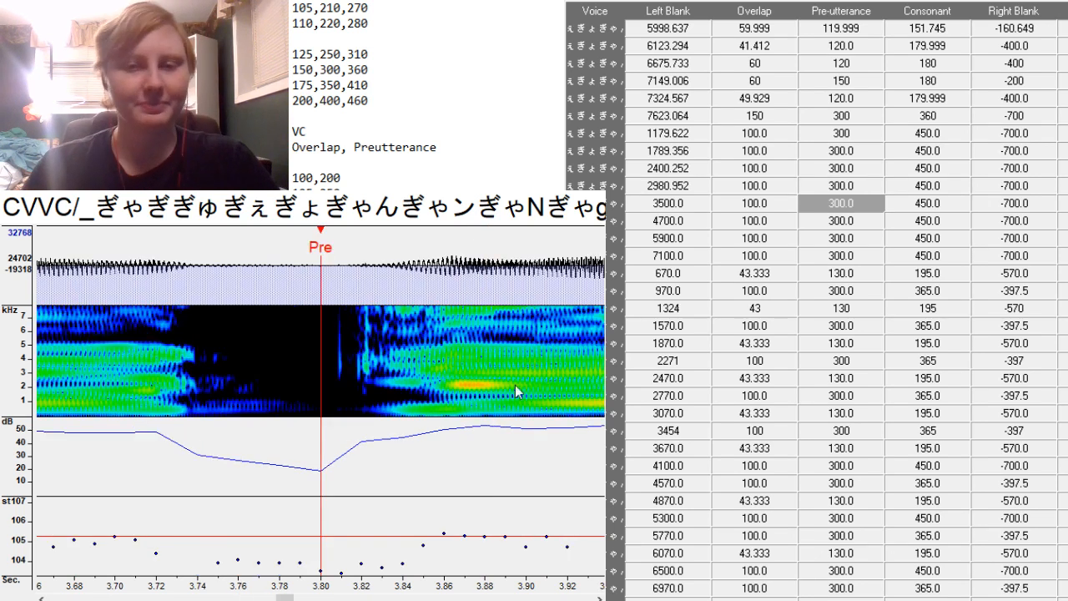
pyautogui.click(480, 400)
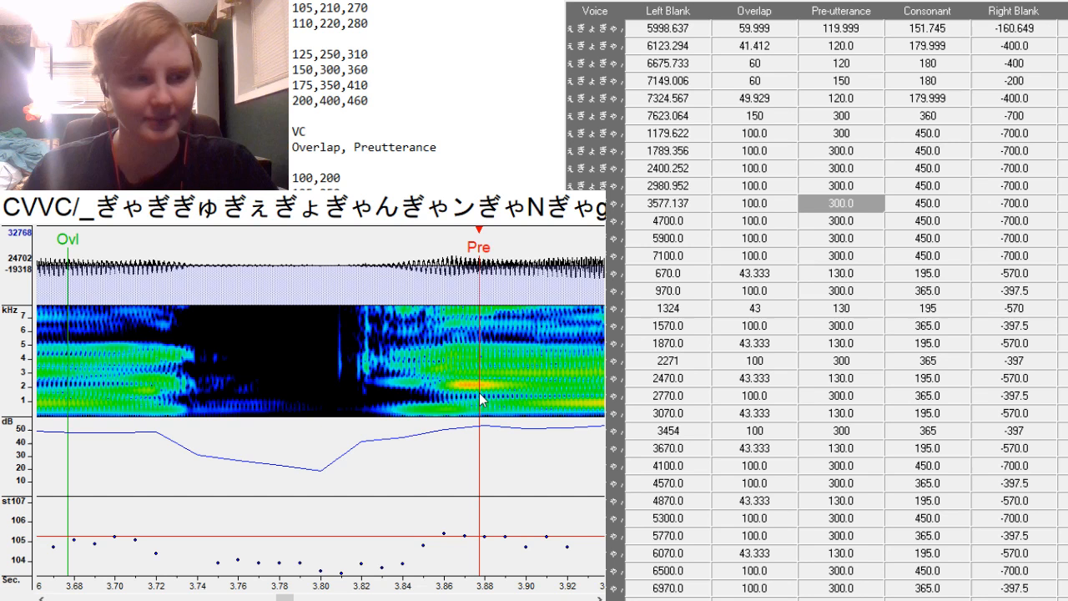
pyautogui.click(472, 412)
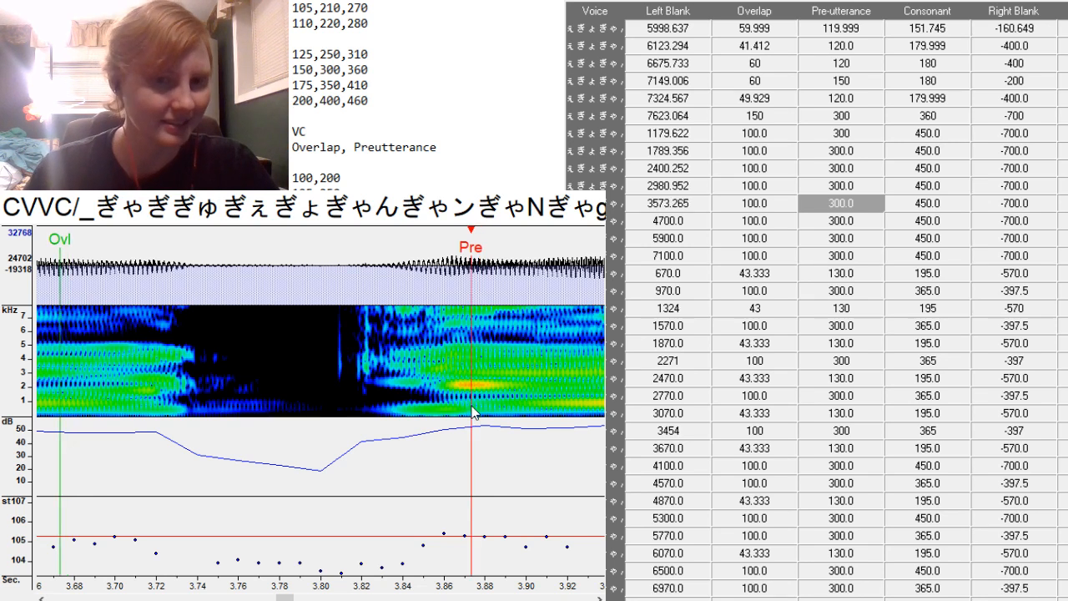
# Shift the markers of the row with Left Blank 4700.0 to about 4760.6 and check its right boundary.
pyautogui.press('Down')
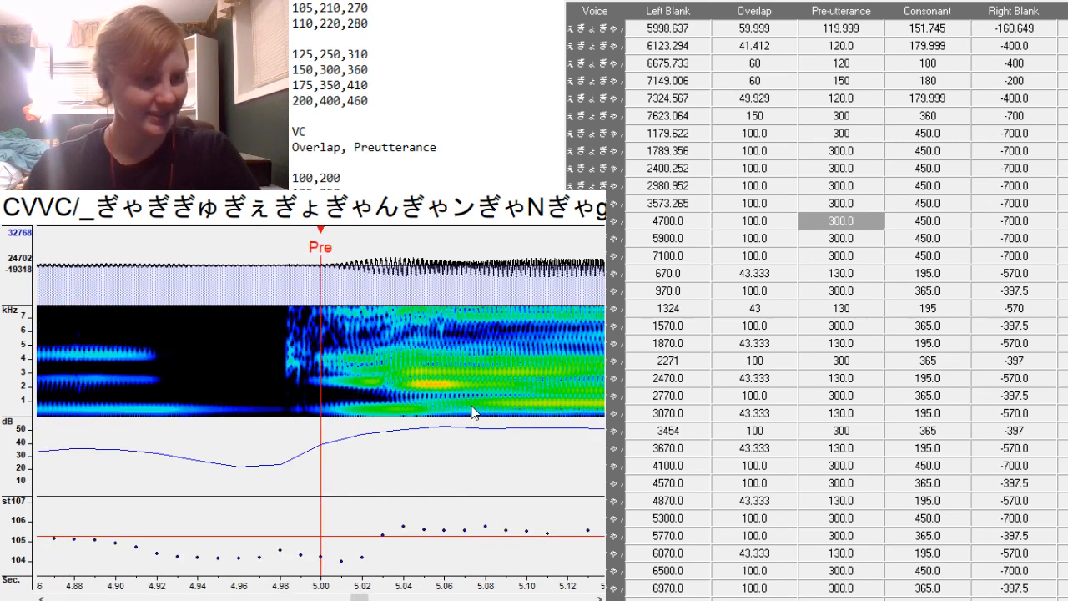
pyautogui.click(434, 409)
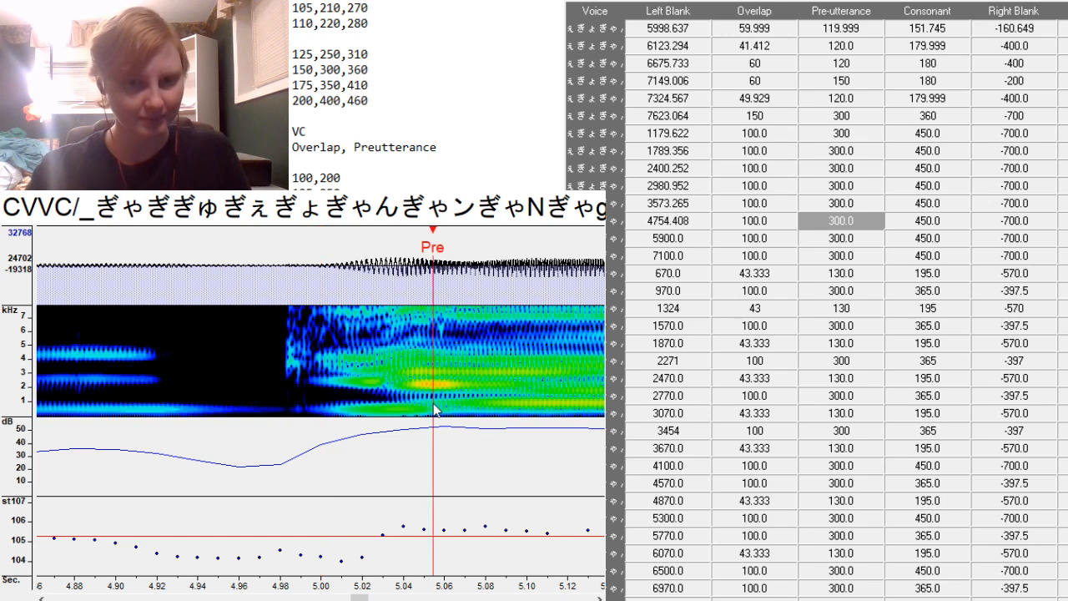
pyautogui.moveTo(433, 404); pyautogui.dragTo(446, 404)
pyautogui.moveTo(361, 598); pyautogui.dragTo(394, 597)
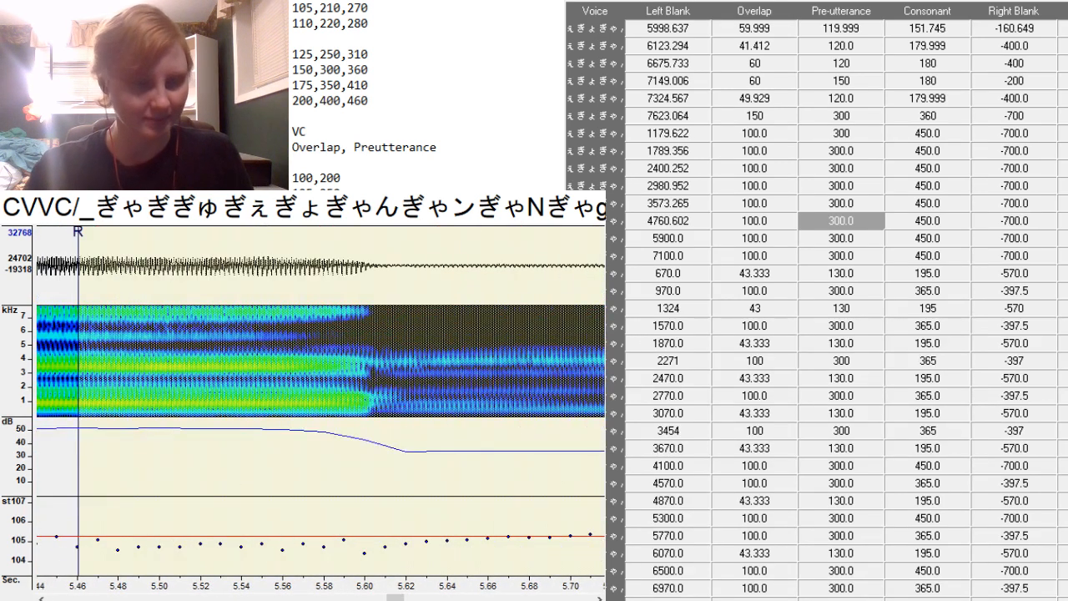
# Shift the markers of the row with Left Blank 5900.0 to about 5937.1 and check its right boundary.
pyautogui.press('Down')
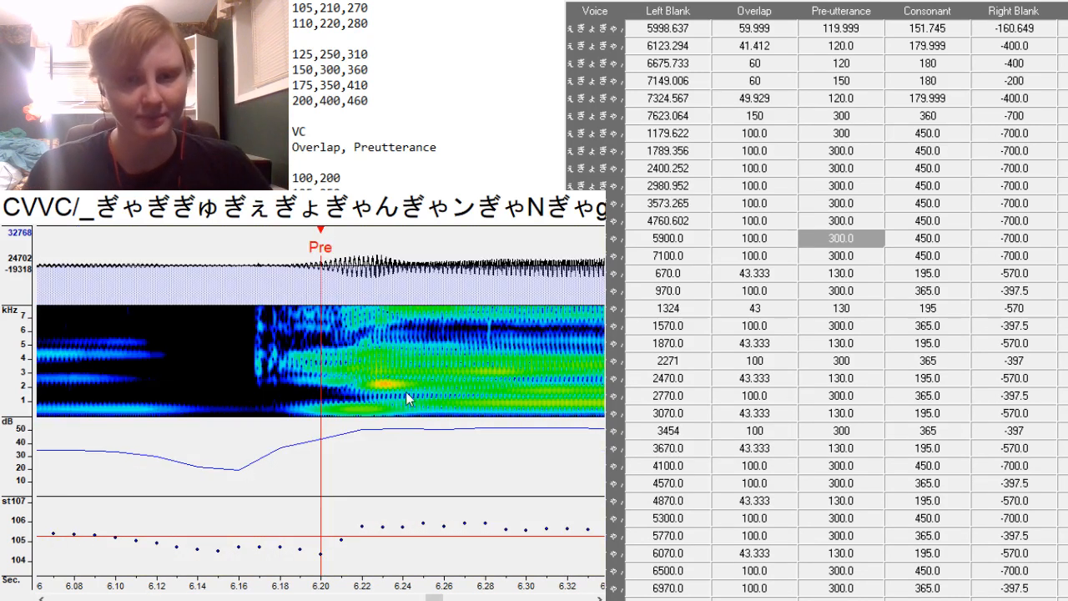
pyautogui.press('F3')
pyautogui.moveTo(434, 598)
pyautogui.mouseDown()
pyautogui.moveTo(417, 598)
pyautogui.moveTo(455, 598)
pyautogui.mouseUp()
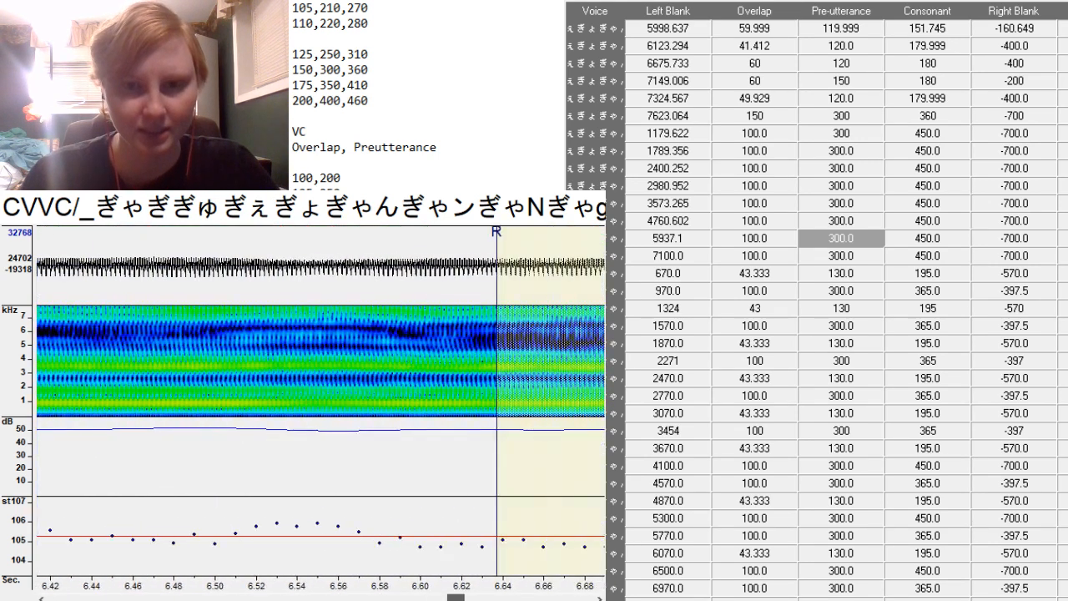
# Shift the row with Left Blank 7100.0 to about 7150.0 and pull its Right Blank in to about -599.3.
pyautogui.click(841, 256)
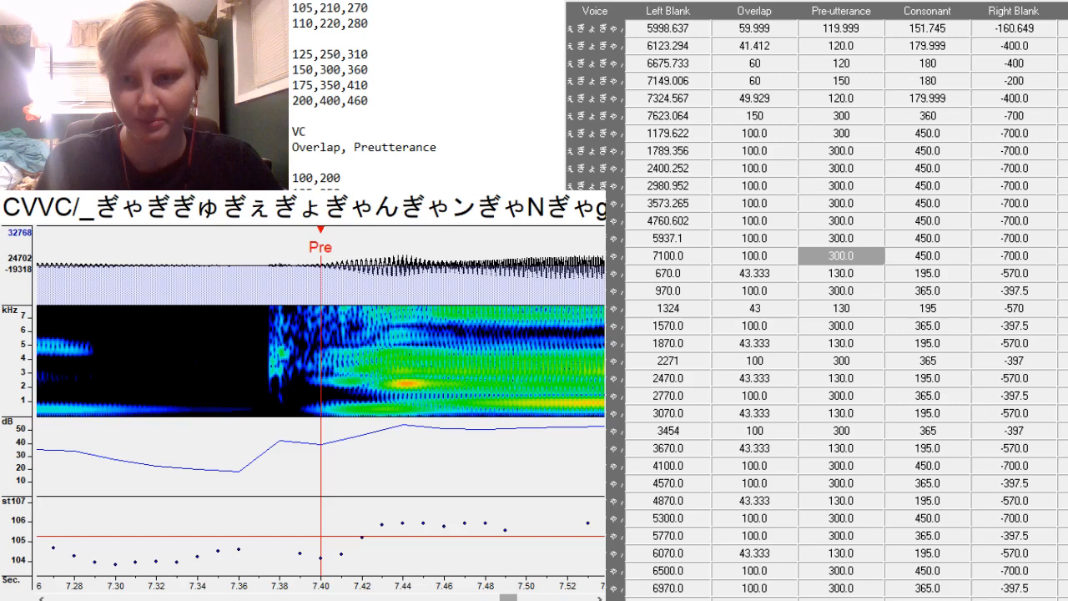
pyautogui.press('F3')
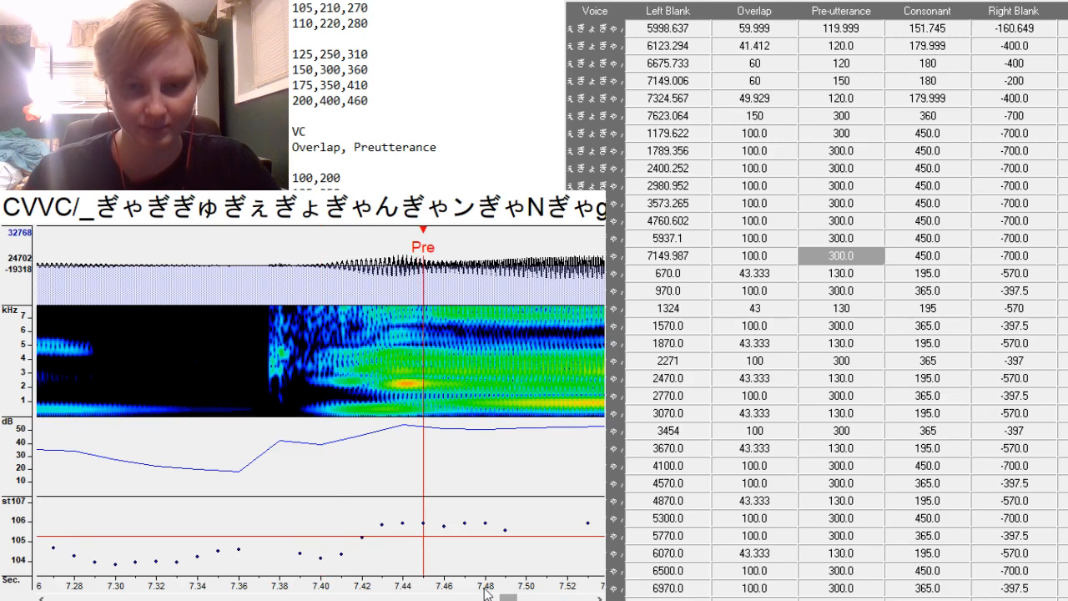
pyautogui.moveTo(508, 599); pyautogui.dragTo(531, 599)
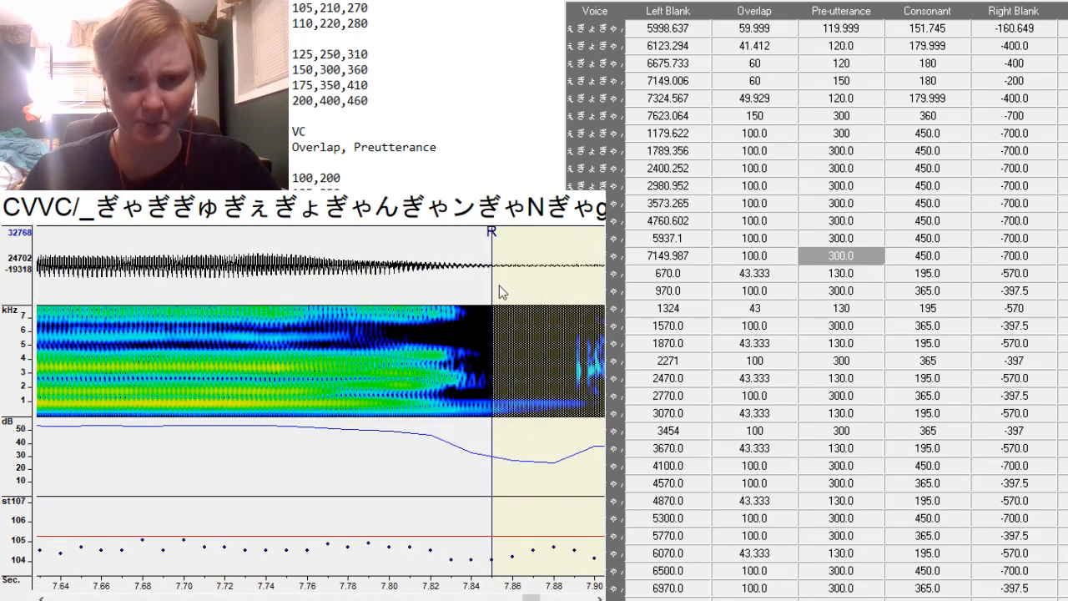
pyautogui.moveTo(494, 287); pyautogui.dragTo(284, 322)
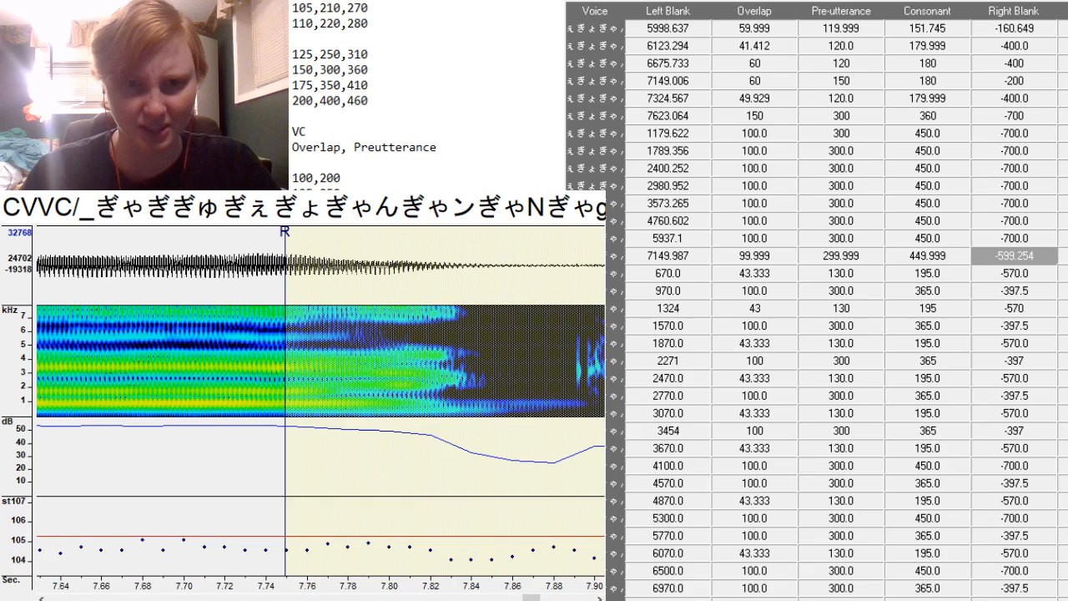
# Shorten the Consonant of the 7149.987 row to about 382.1.
pyautogui.moveTo(532, 599); pyautogui.dragTo(525, 598)
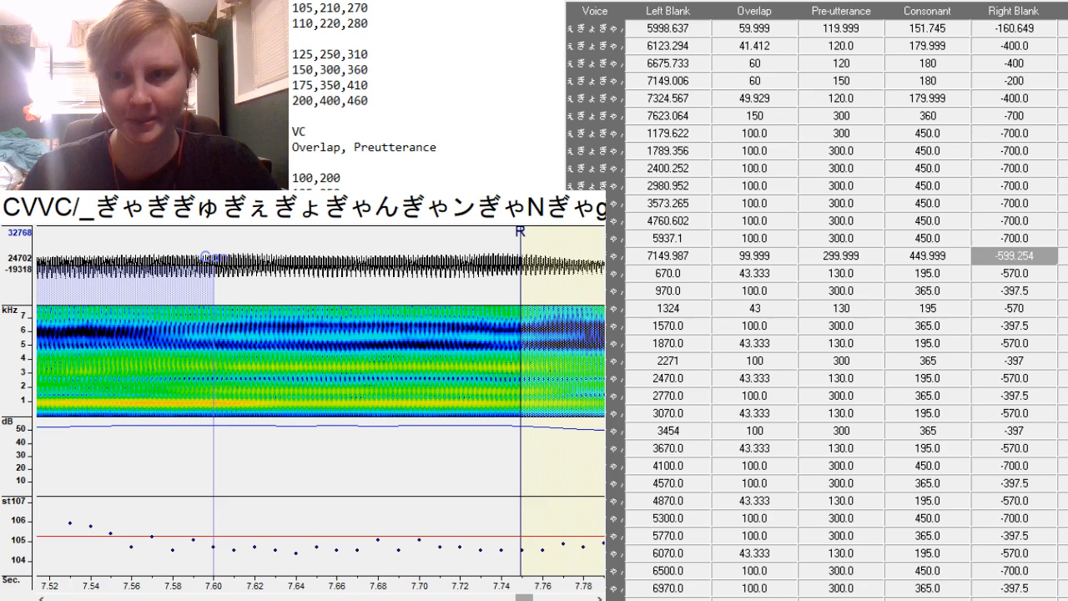
pyautogui.moveTo(524, 598); pyautogui.dragTo(518, 598)
pyautogui.moveTo(399, 368); pyautogui.dragTo(260, 385)
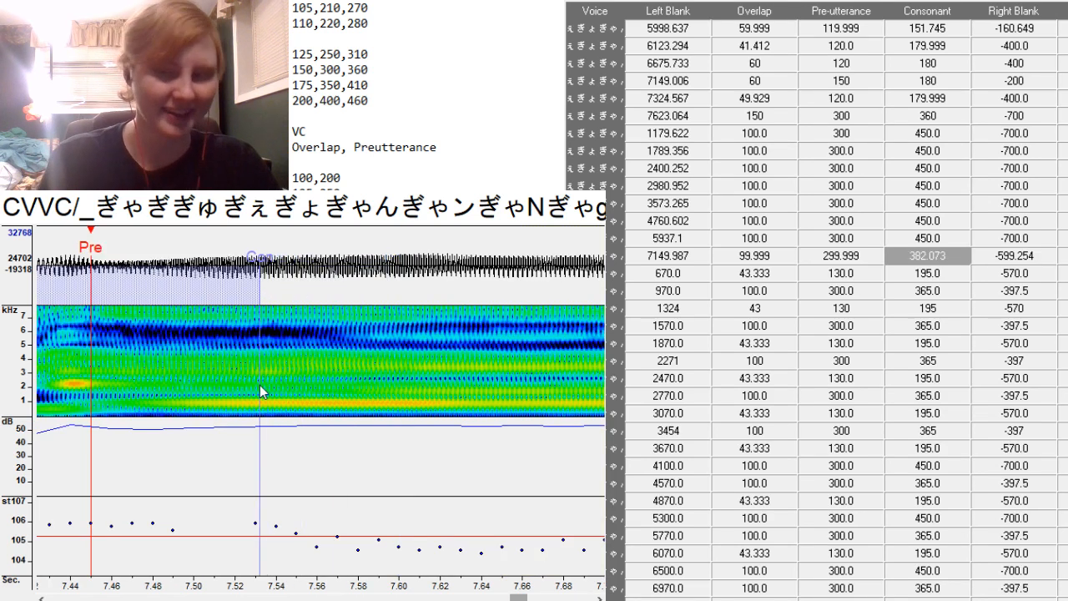
pyautogui.scroll(1, 259, 385)
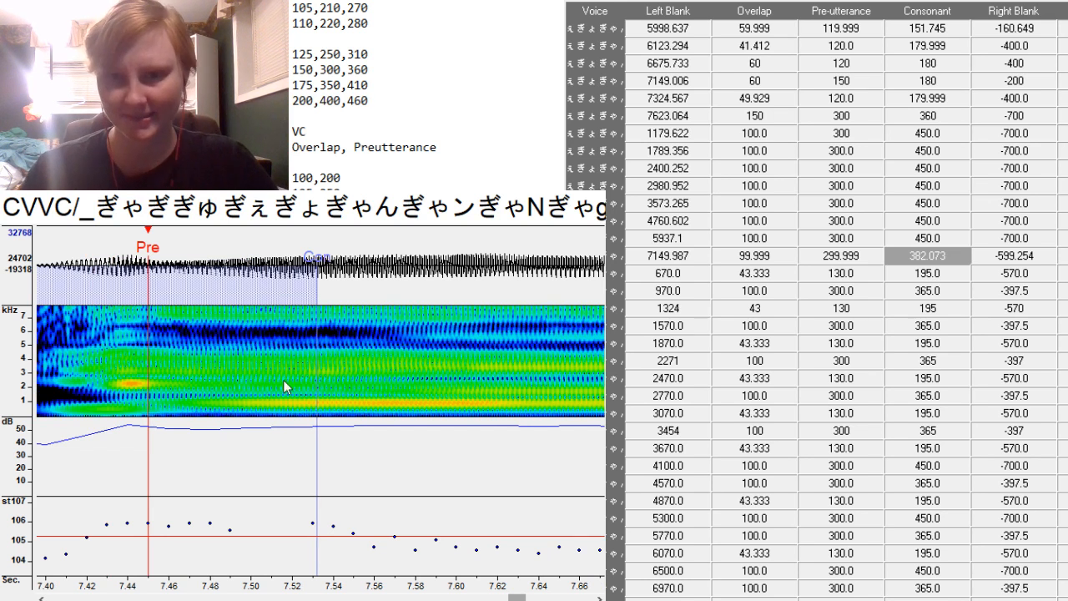
# Look through the preset lists in the text notes and copy the CVVC/CV lines 60,90,150,-400 and 60,120,180,-200.
pyautogui.press('Down')
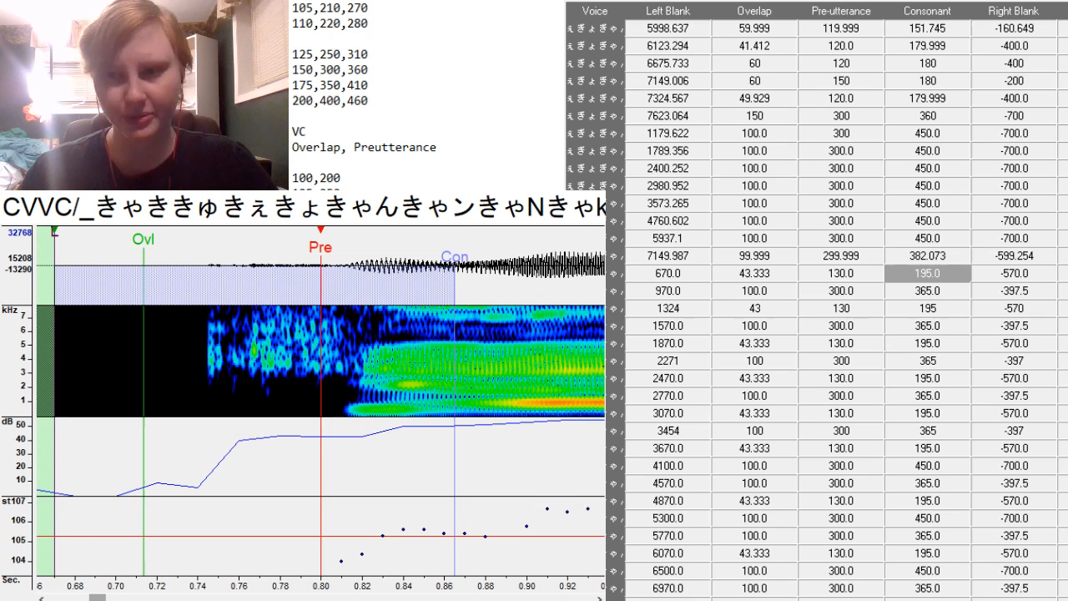
pyautogui.scroll(8, 426, 92)
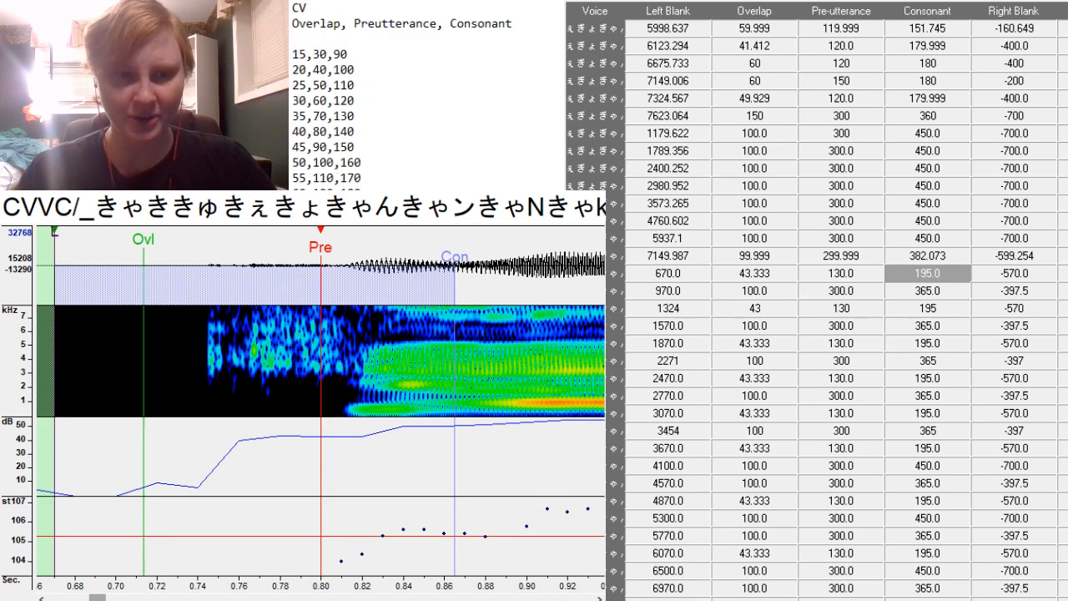
pyautogui.scroll(-7, 425, 92)
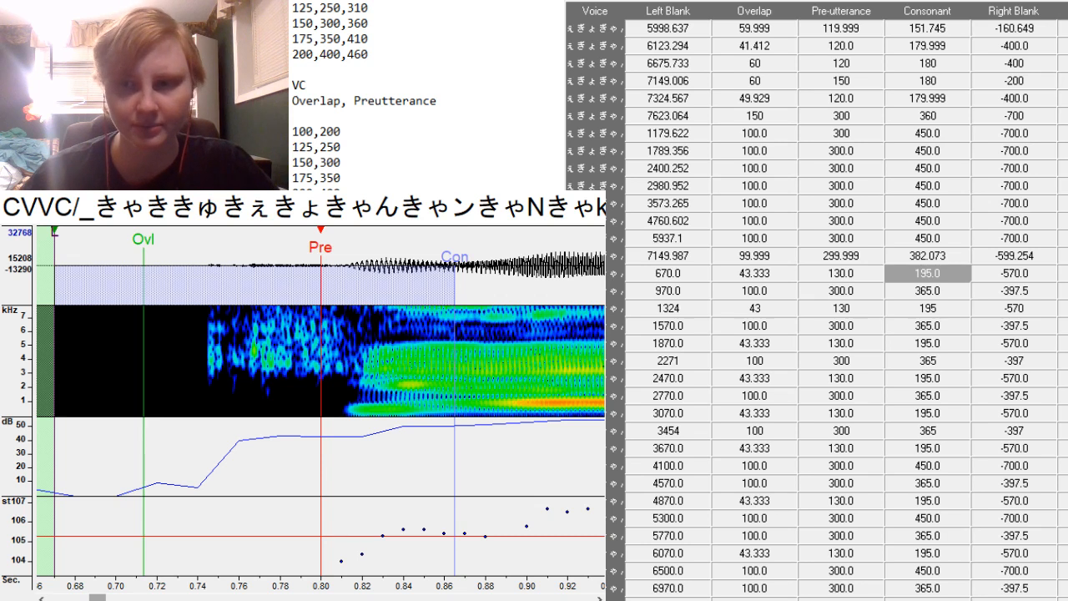
pyautogui.scroll(8, 426, 95)
pyautogui.scroll(-5, 426, 95)
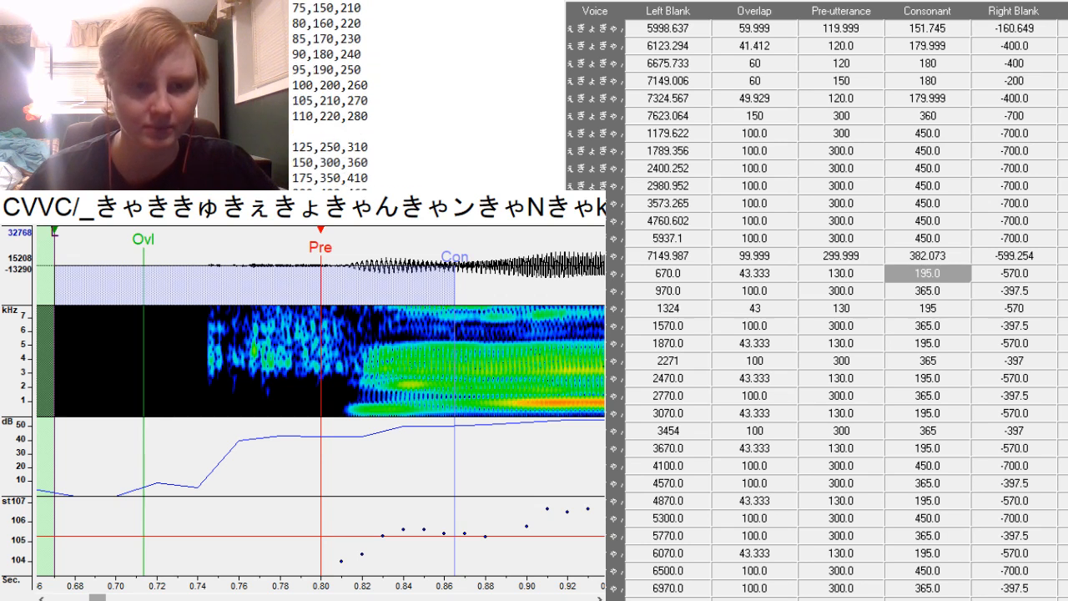
pyautogui.scroll(-3, 365, 93)
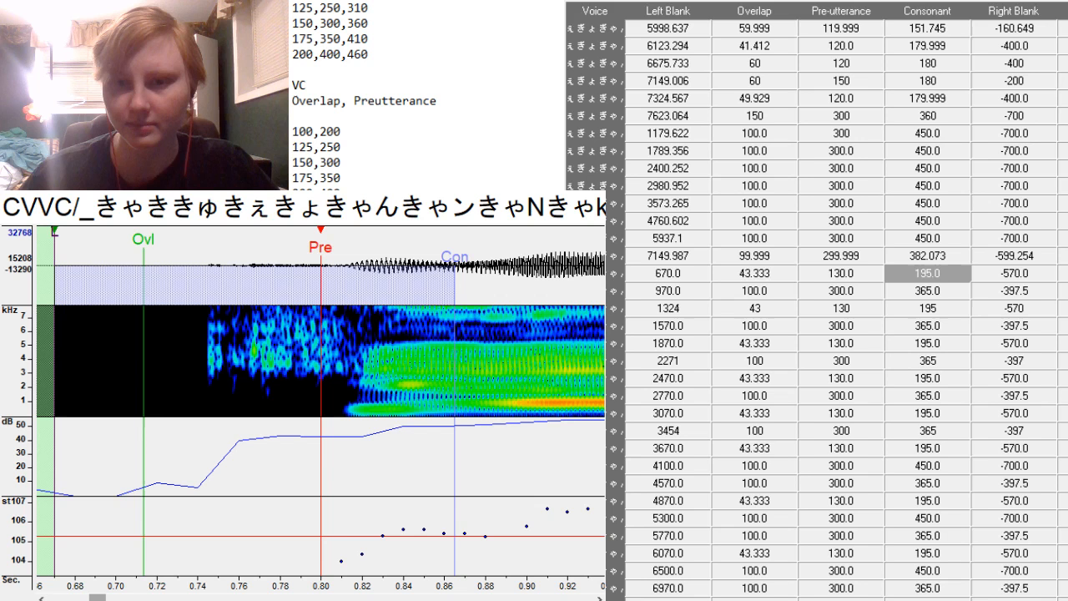
pyautogui.moveTo(754, 274); pyautogui.dragTo(967, 406)
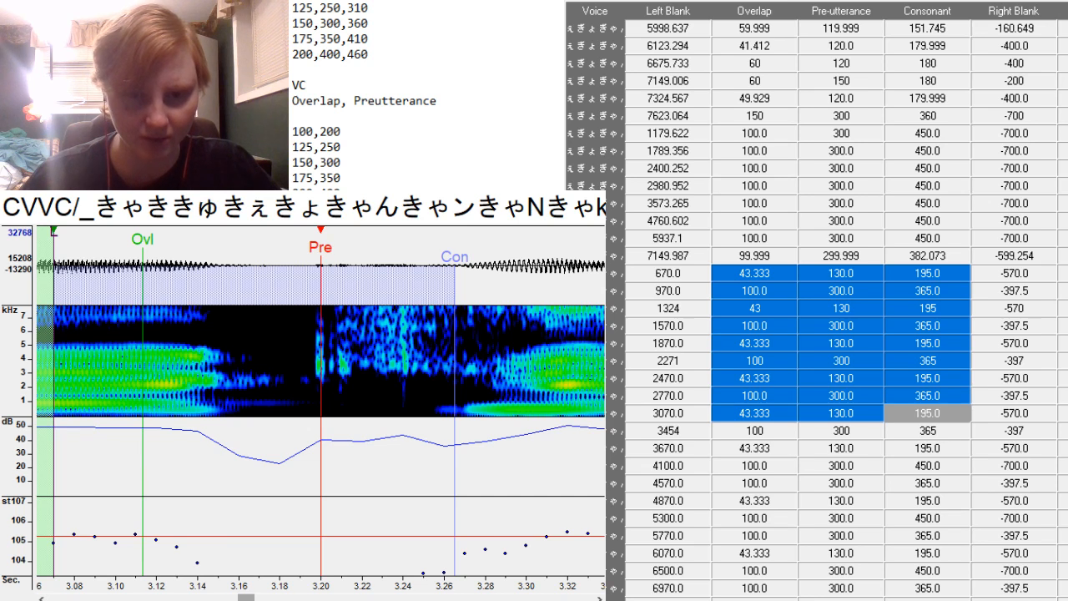
pyautogui.hotkey('alt', 'Tab')
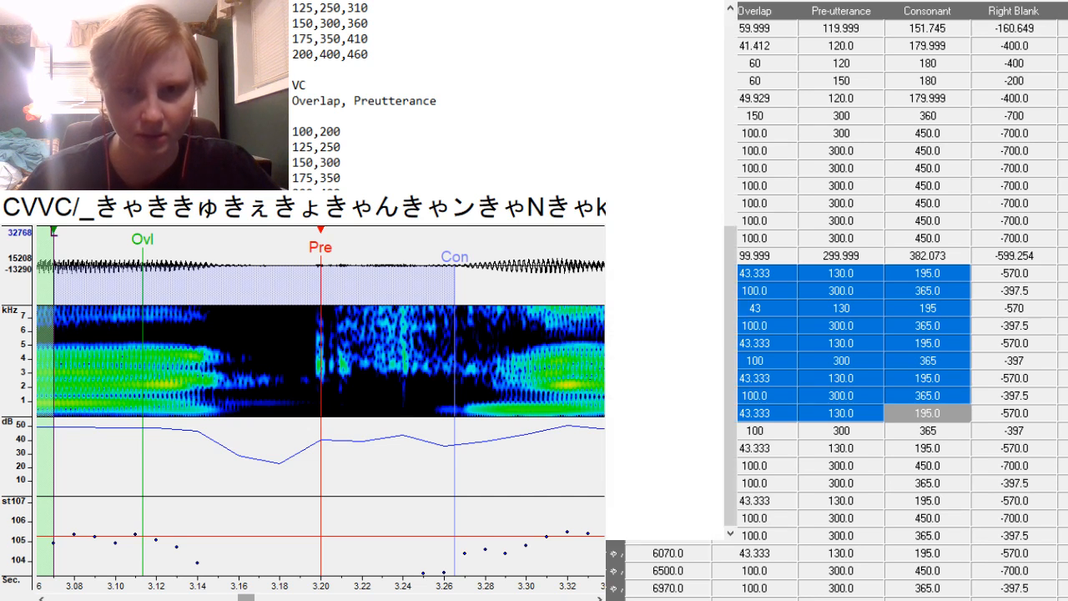
pyautogui.hotkey('alt', 'Tab')
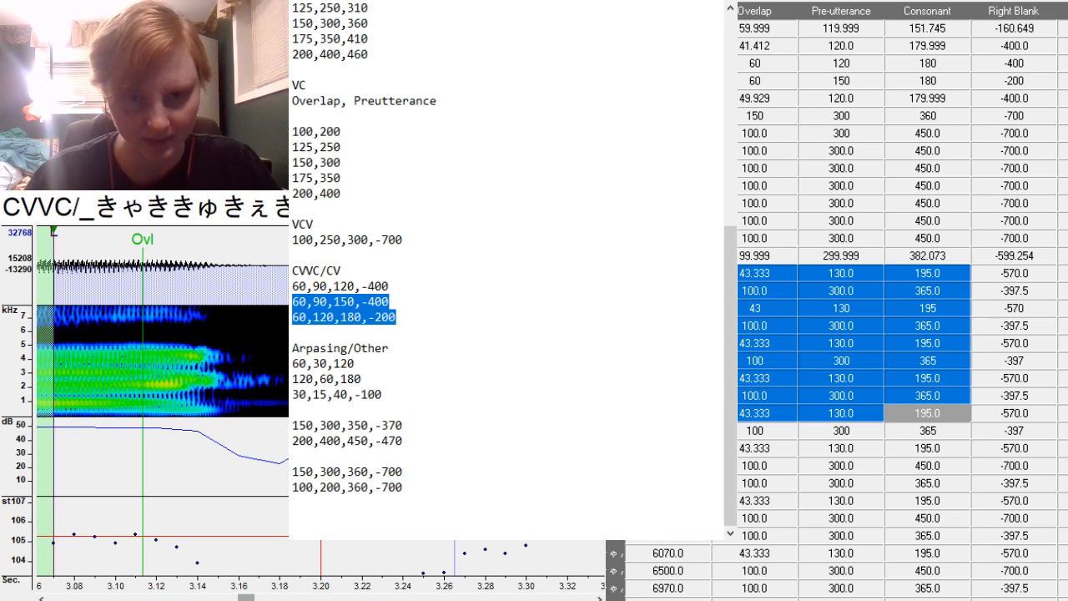
pyautogui.hotkey('alt', 'Tab')
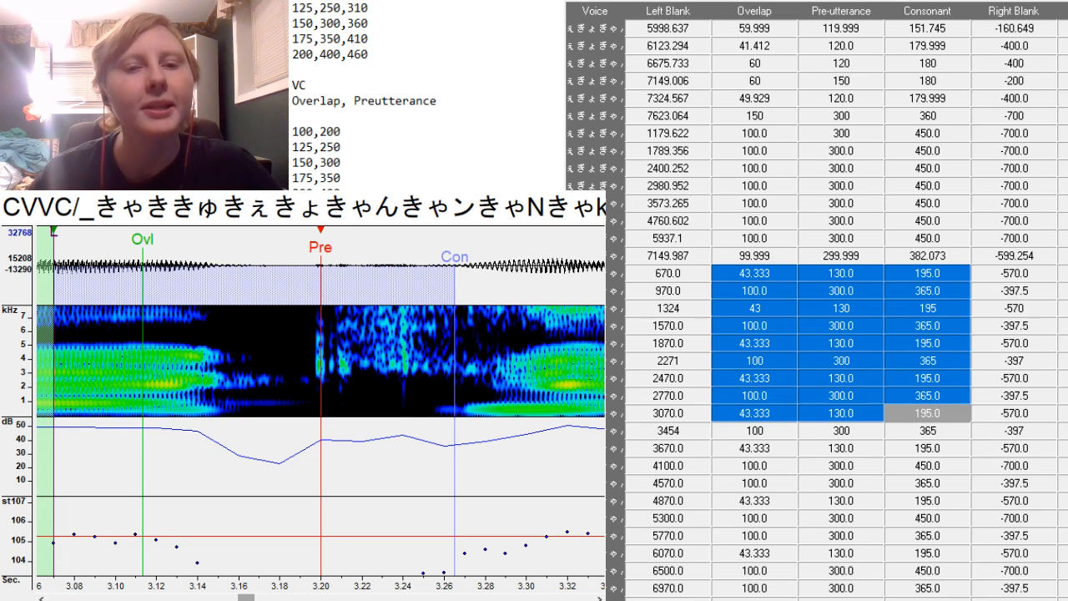
# Undo a trial marker shift on the row with Left Blank 3070.0 and the last Consonant change on the 7149.987 row.
pyautogui.moveTo(321, 378); pyautogui.dragTo(234, 423)
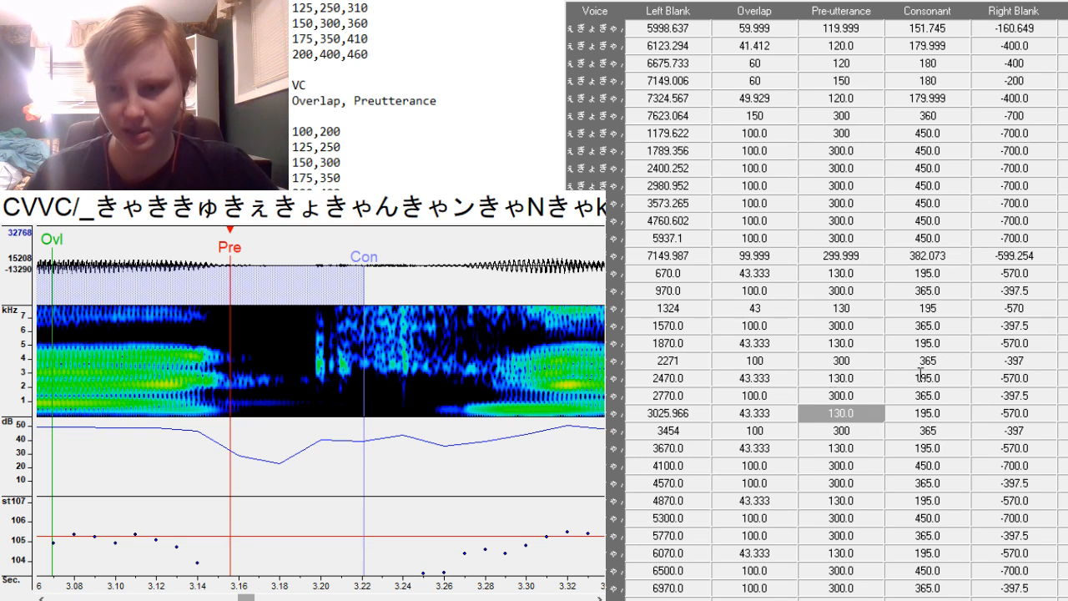
pyautogui.hotkey('ctrl', 'z')
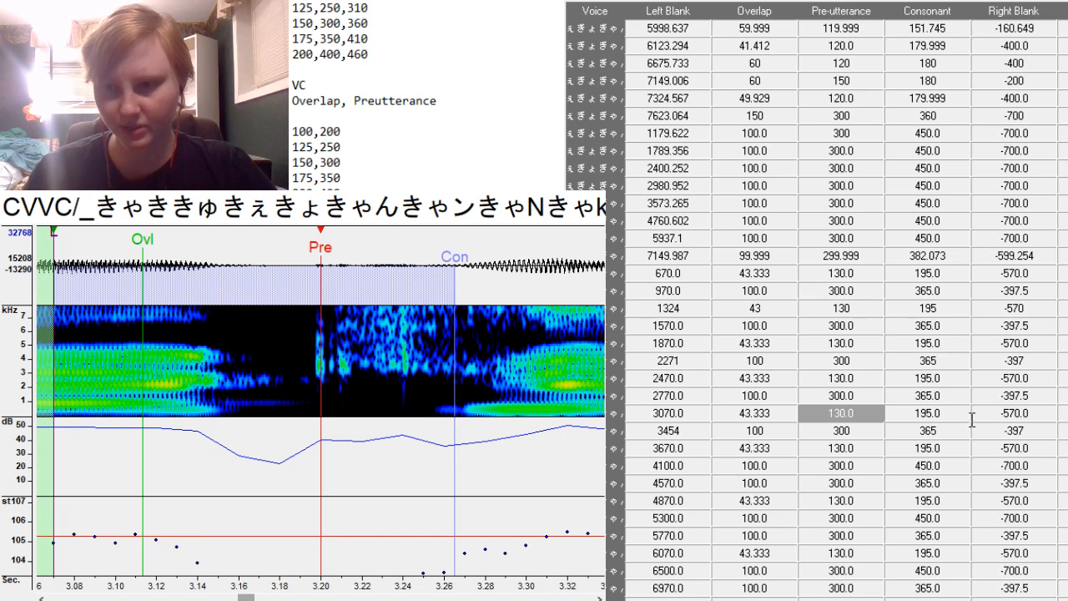
pyautogui.hotkey('ctrl', 'z')
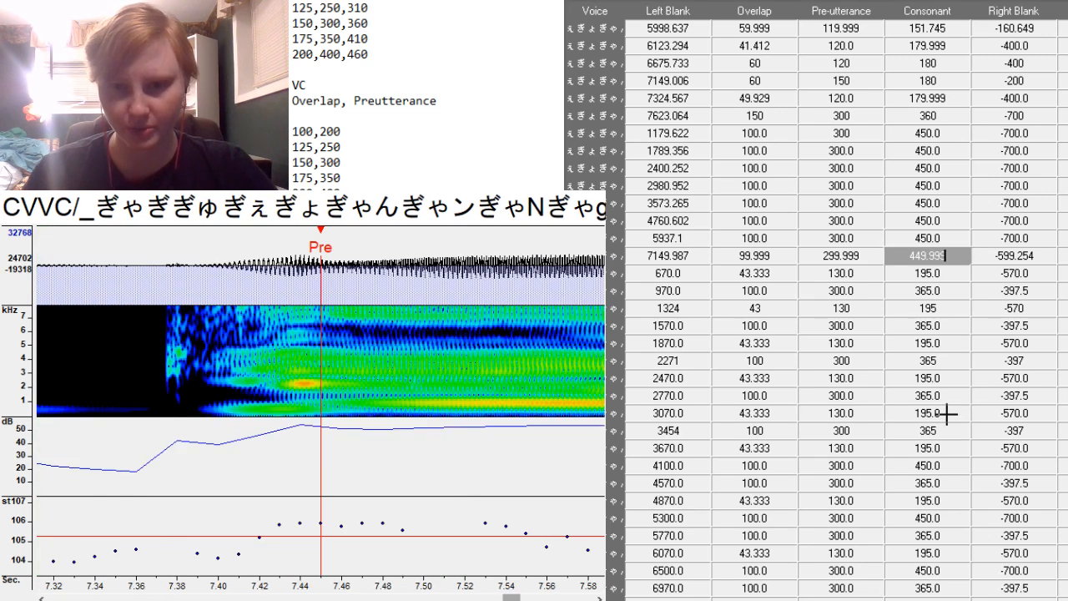
# Fill Overlap through Right Blank of rows 670.0 to 3070.0 with the copied presets 60,90,150,-400 and 60,120,180,-200, alternating.
pyautogui.click(755, 273)
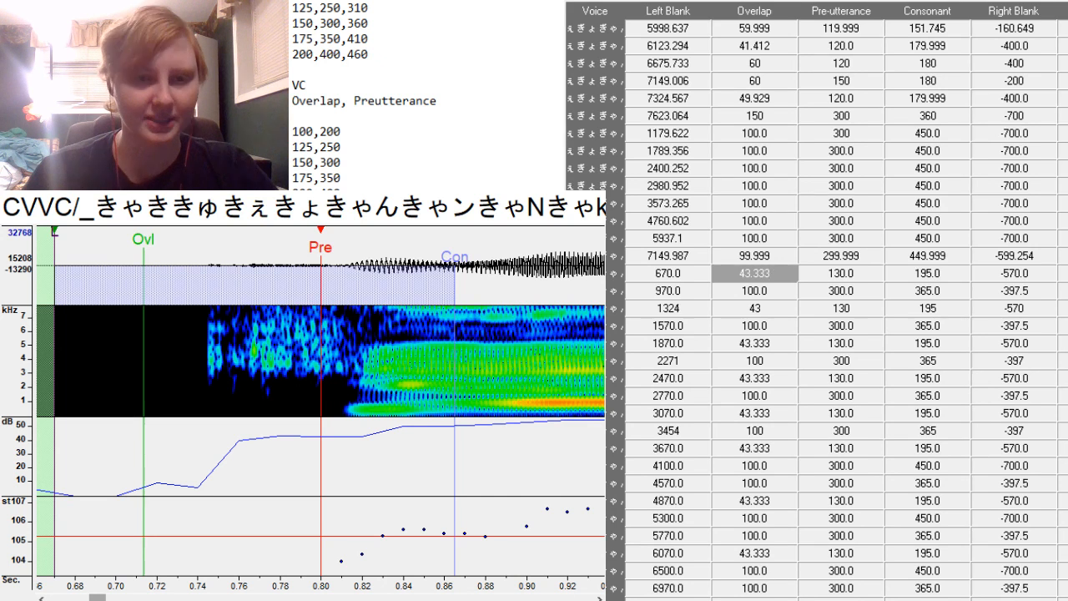
pyautogui.moveTo(763, 275); pyautogui.dragTo(1040, 427)
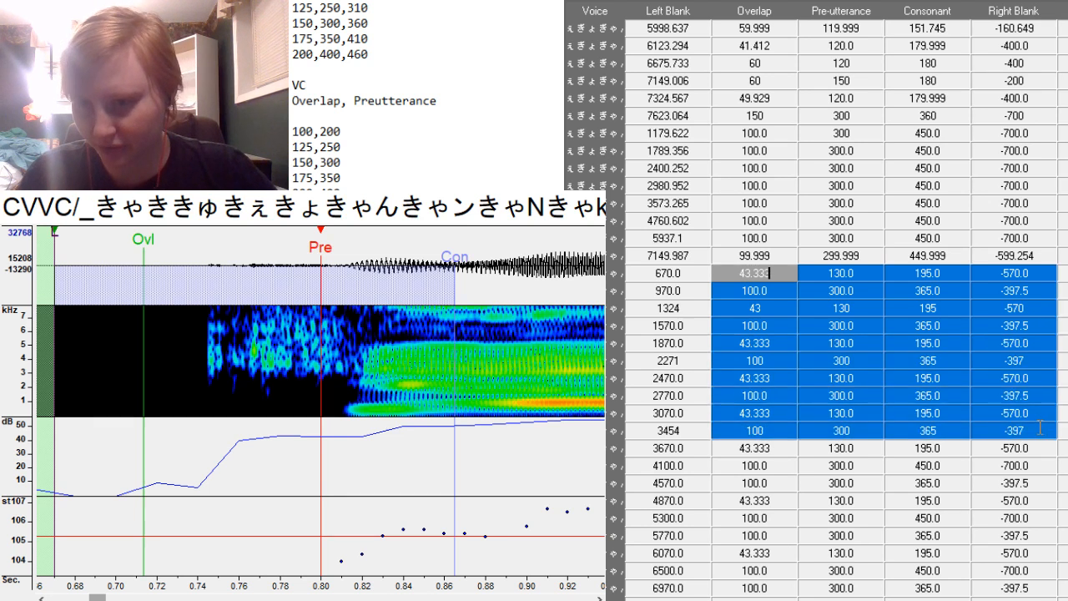
pyautogui.click(754, 256)
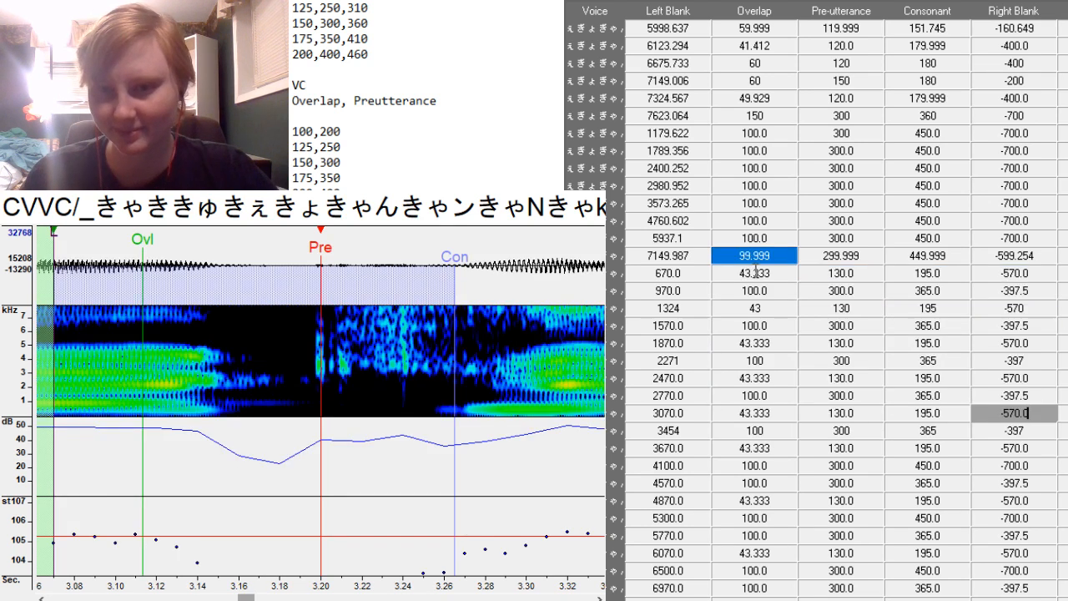
pyautogui.moveTo(755, 272); pyautogui.dragTo(1034, 415)
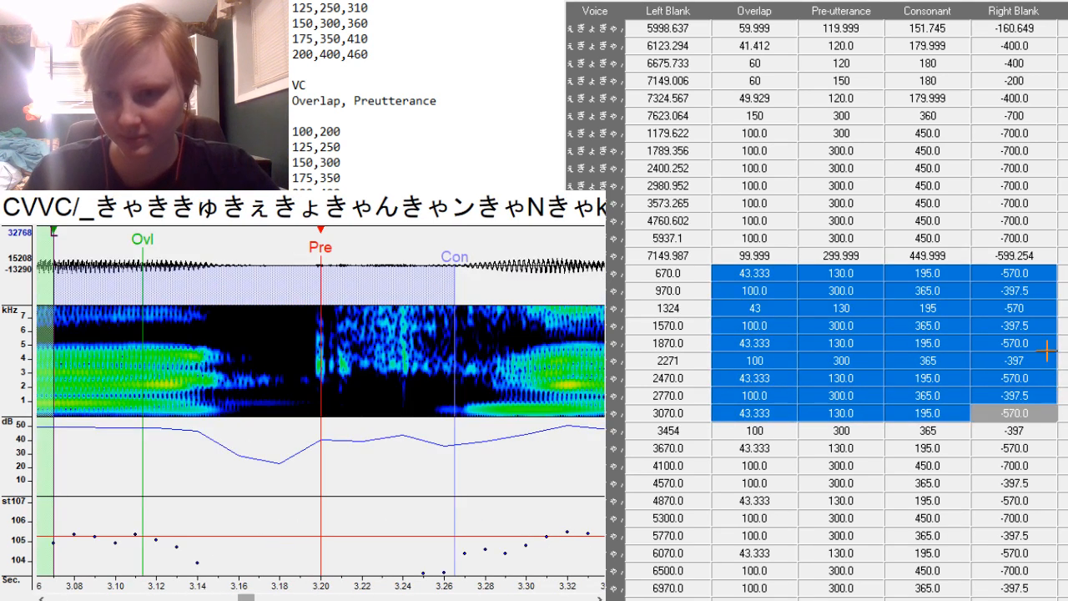
pyautogui.hotkey('ctrl', 'v')
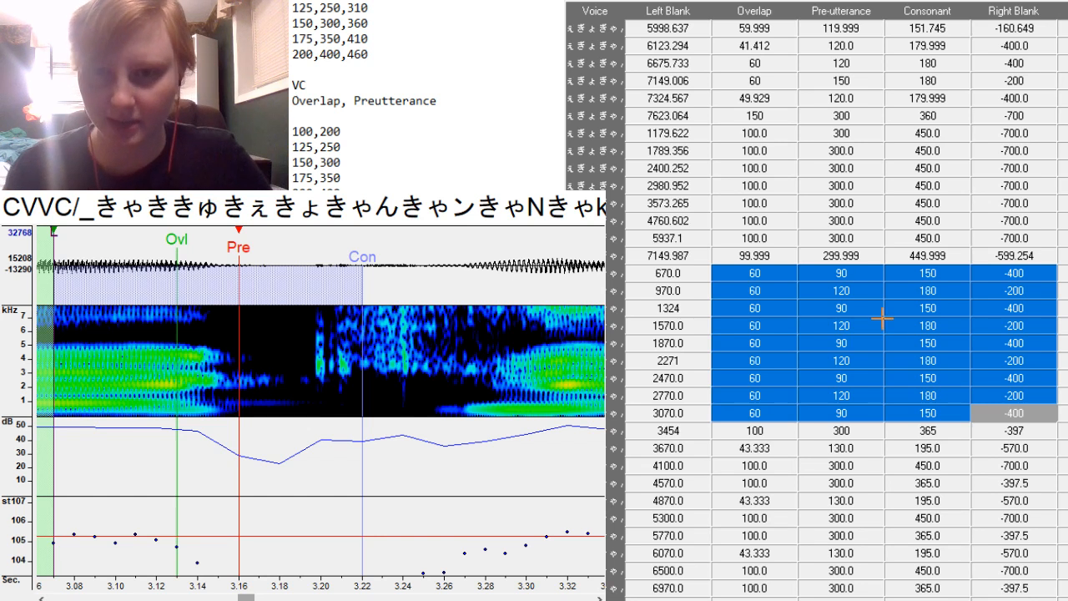
# Align the row with Left Blank 670.0 at about 682.5, using Pre-utterance 180 and a Consonant of about 233.0.
pyautogui.click(858, 281)
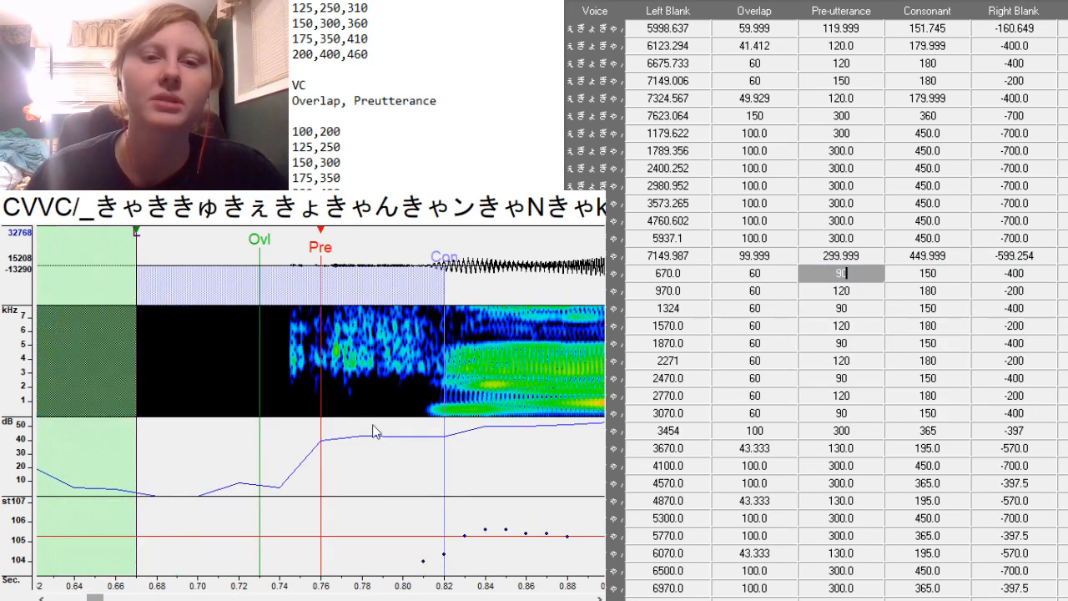
pyautogui.moveTo(322, 436); pyautogui.dragTo(337, 435)
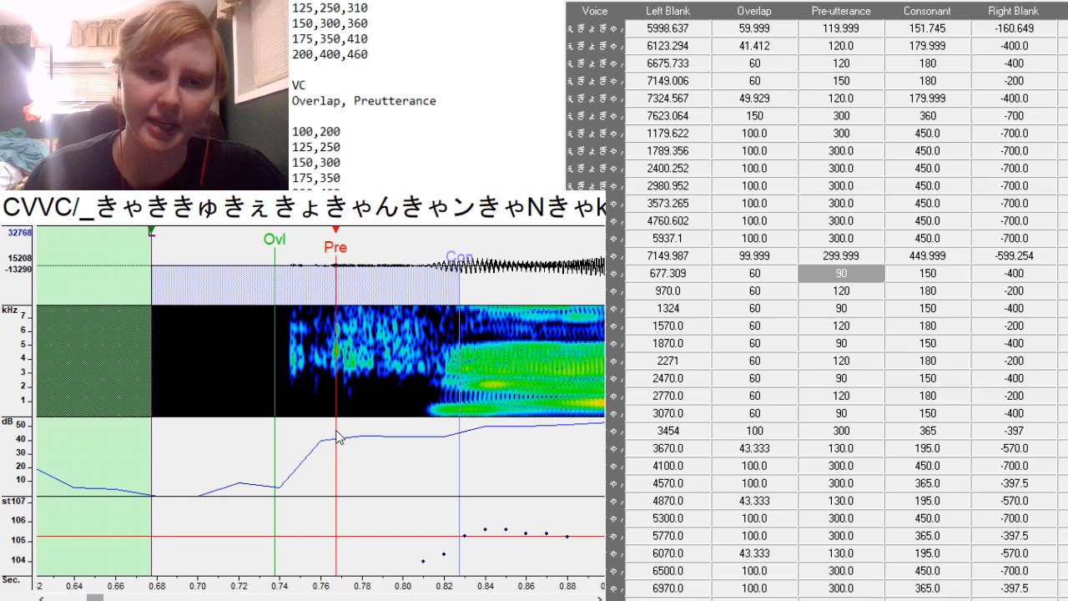
pyautogui.write('1')
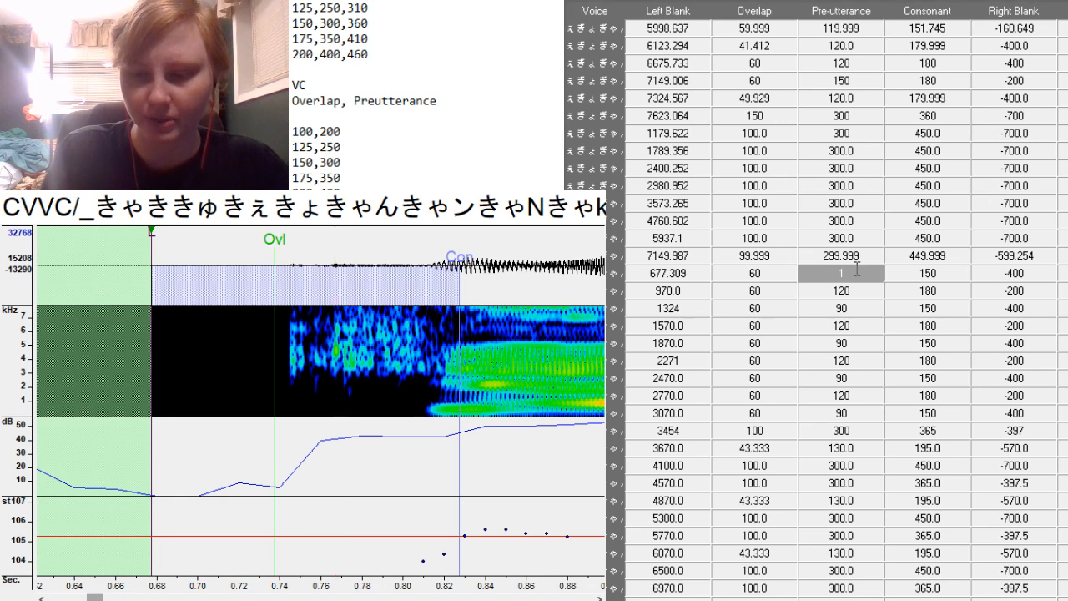
pyautogui.write('80')
pyautogui.moveTo(531, 415); pyautogui.dragTo(537, 424)
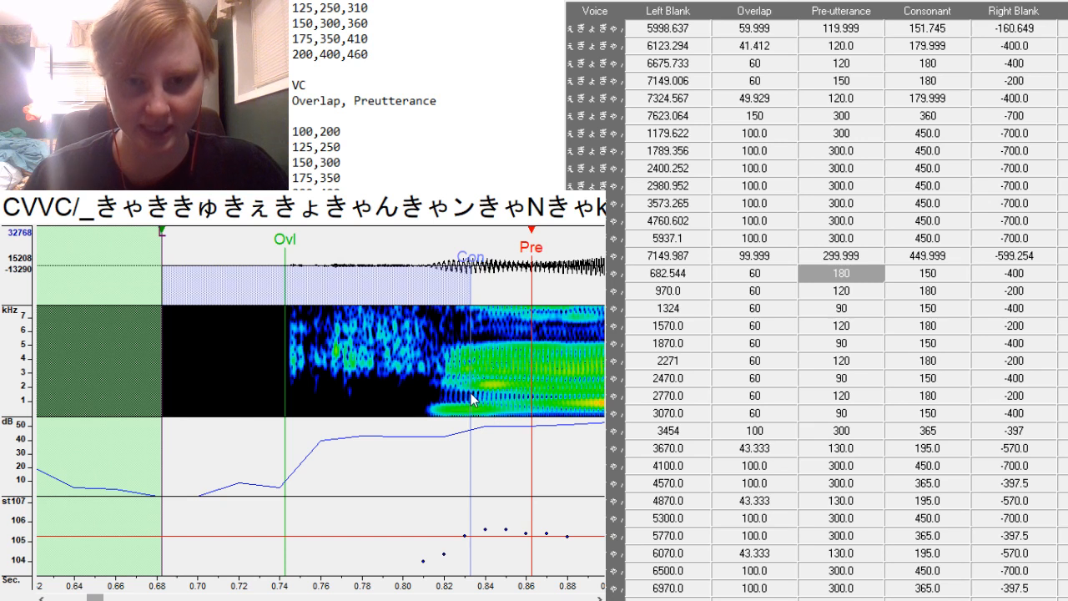
pyautogui.moveTo(472, 398)
pyautogui.mouseDown()
pyautogui.moveTo(579, 426)
pyautogui.moveTo(647, 418)
pyautogui.mouseUp()
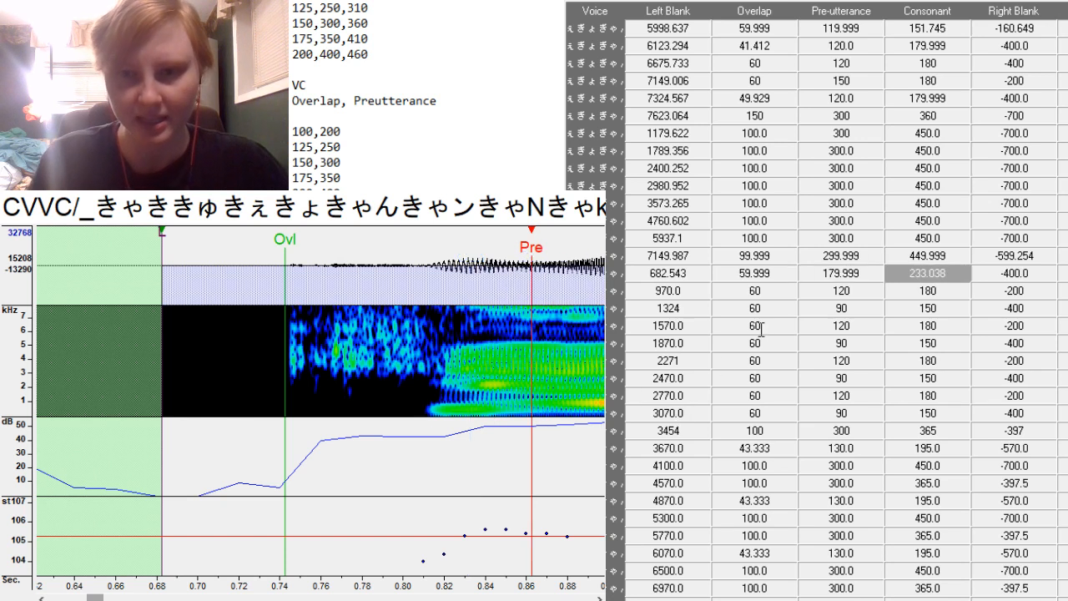
# Shift the markers of the row with Left Blank 970.0 to about 1189.9 and set its Pre-utterance to 150.
pyautogui.press('Down')
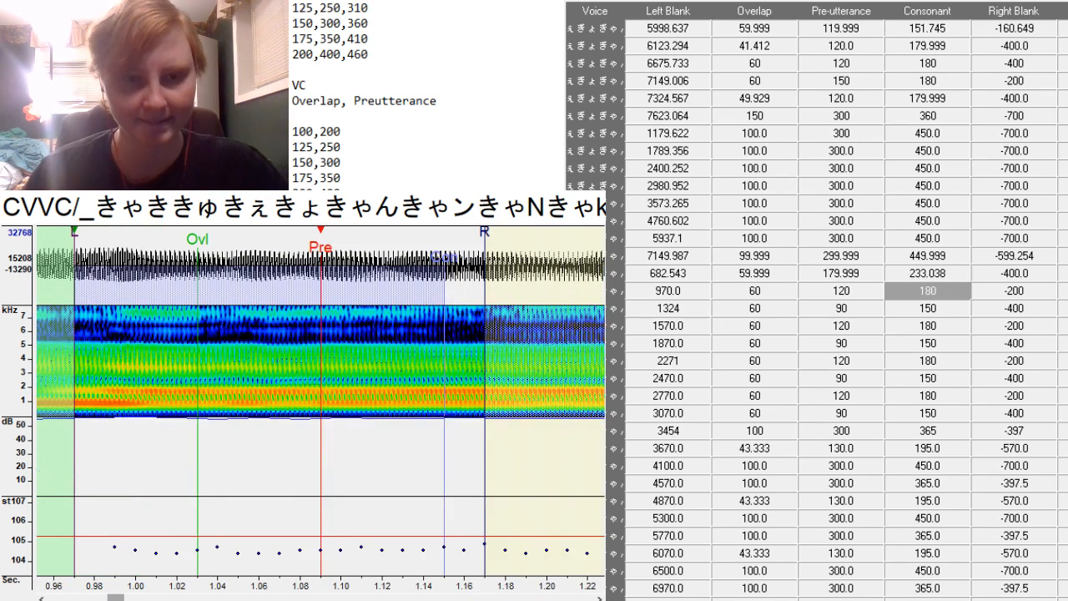
pyautogui.moveTo(119, 598)
pyautogui.mouseDown()
pyautogui.moveTo(95, 598)
pyautogui.moveTo(132, 597)
pyautogui.mouseUp()
pyautogui.press('F3')
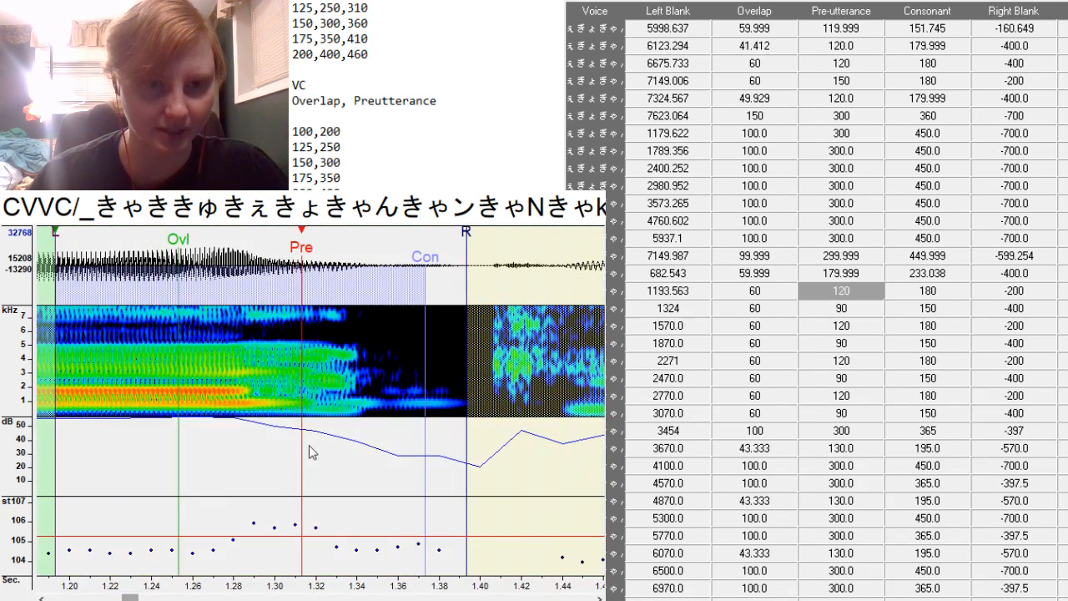
pyautogui.press('F3')
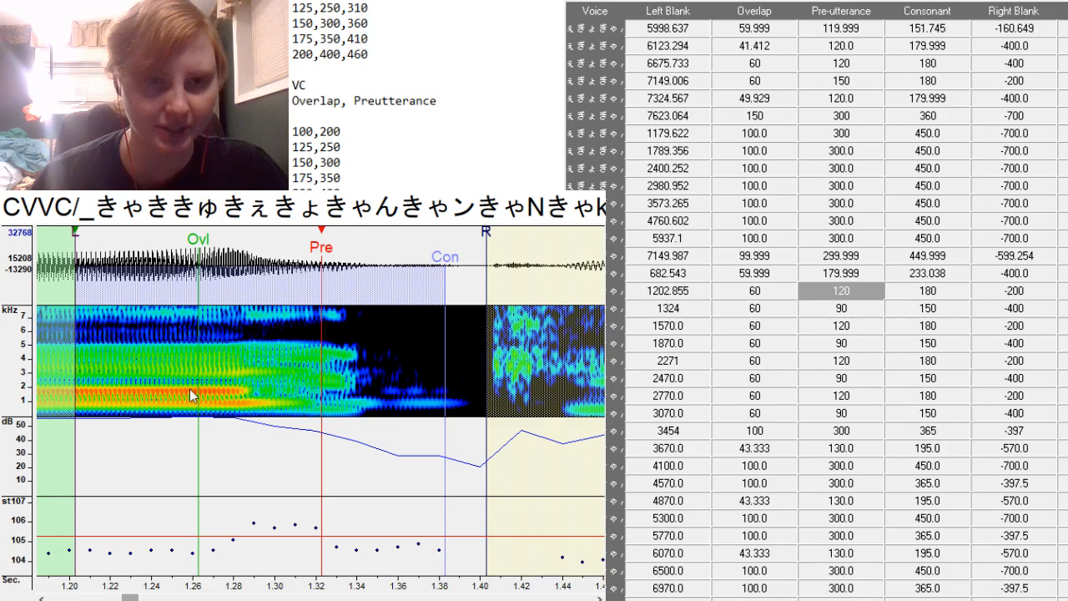
pyautogui.press('F2')
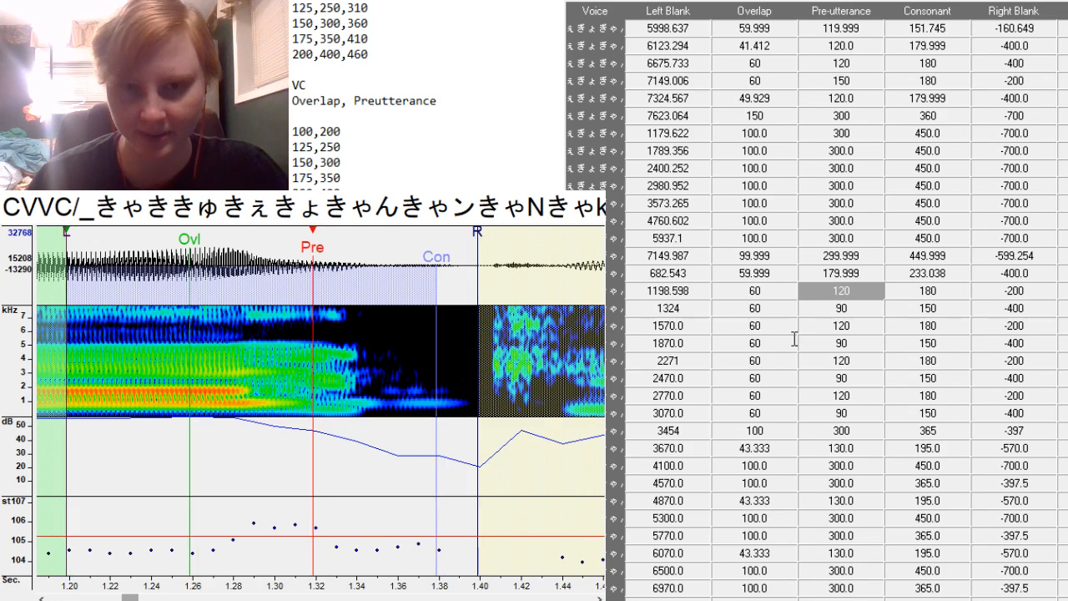
pyautogui.press('BackSpace')
pyautogui.press('BackSpace')
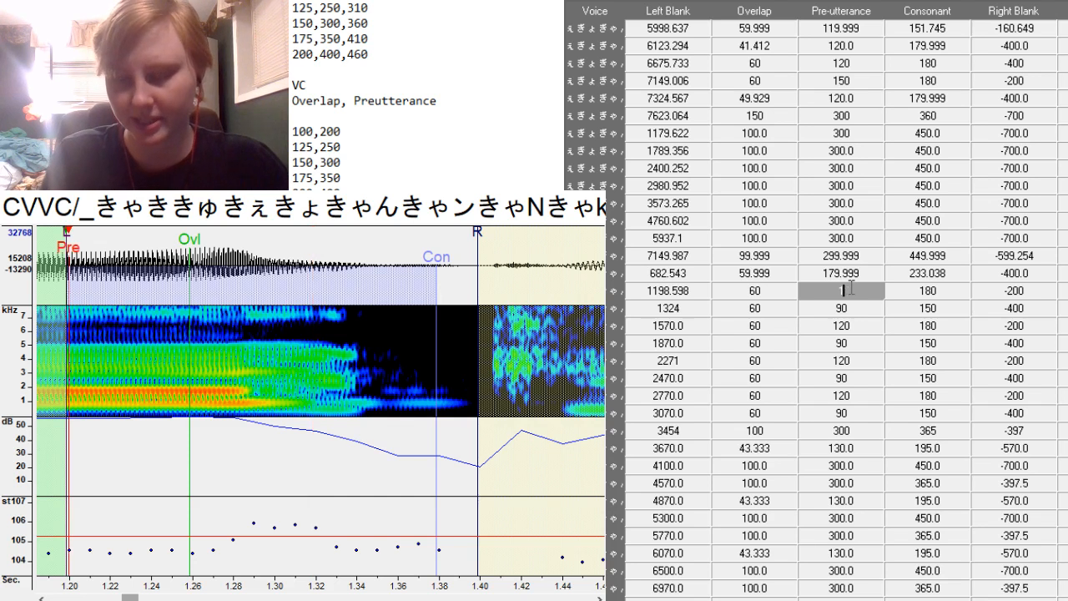
pyautogui.write('50')
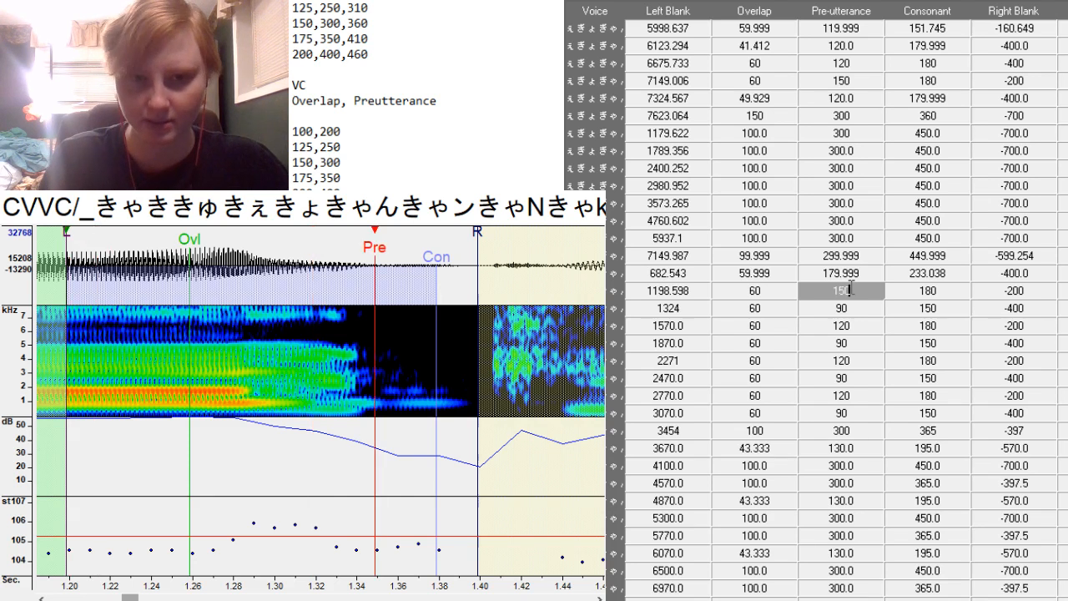
pyautogui.moveTo(477, 341); pyautogui.dragTo(459, 340)
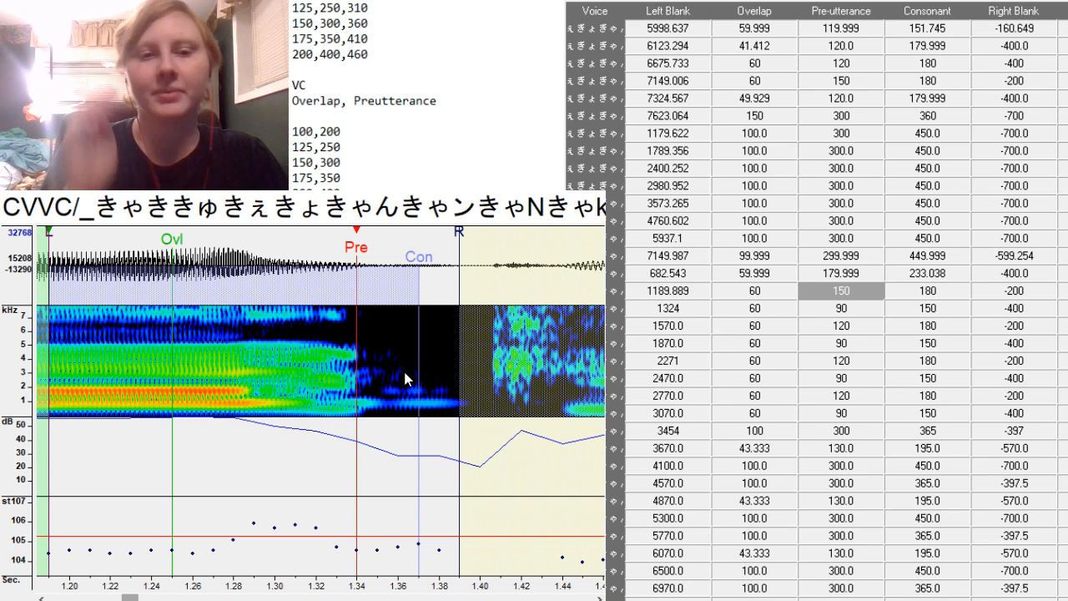
# Shift the markers of the row with Left Blank 1324 to about 1342.9 and set its Pre-utterance to 100.
pyautogui.press('Down')
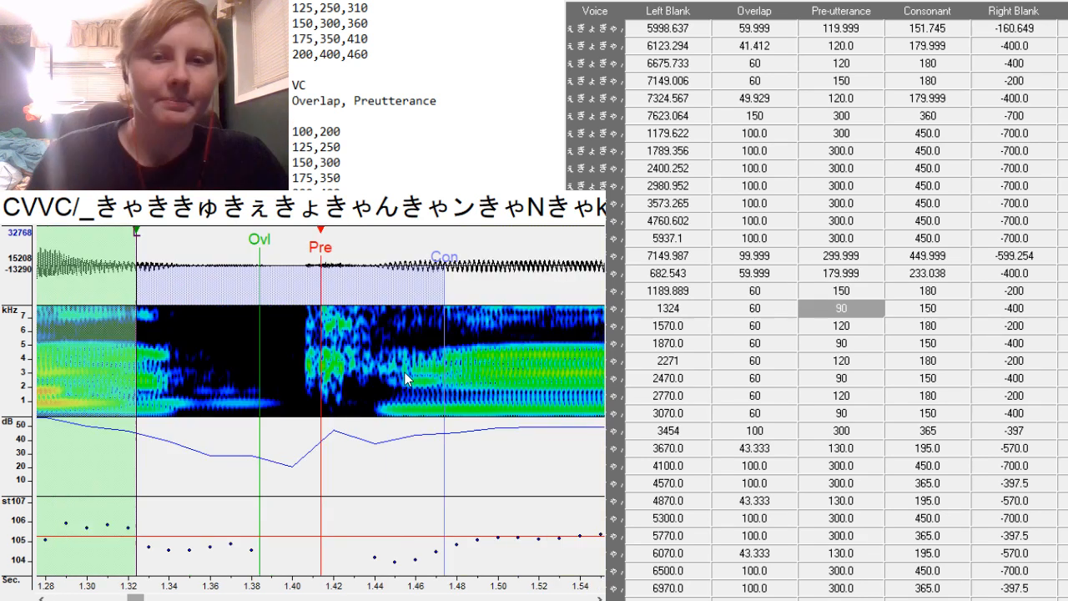
pyautogui.press('F3')
pyautogui.click(863, 310)
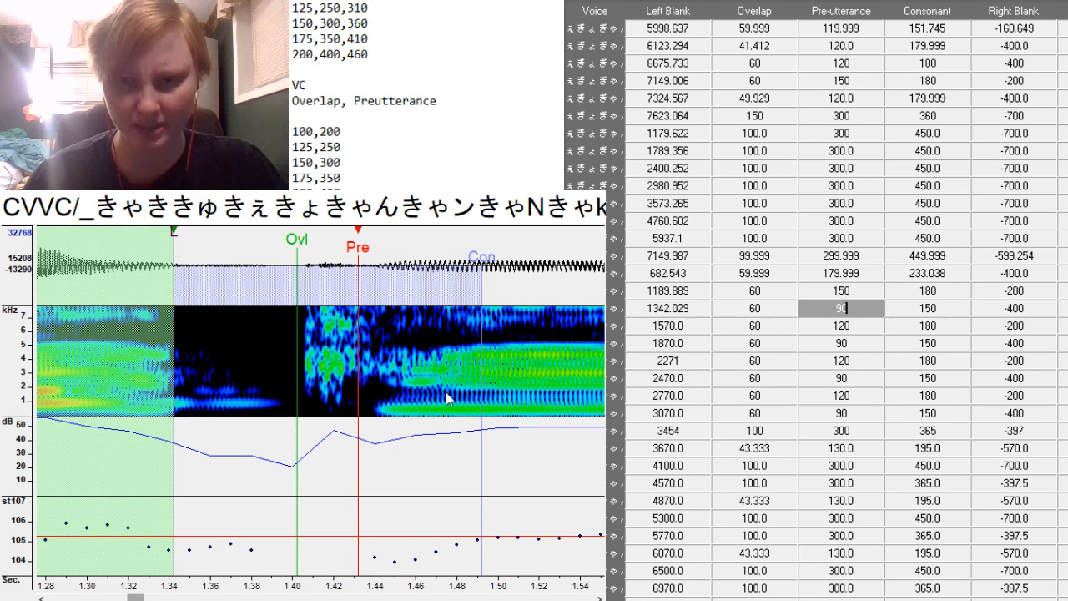
pyautogui.click(384, 408)
pyautogui.moveTo(383, 407); pyautogui.dragTo(360, 405)
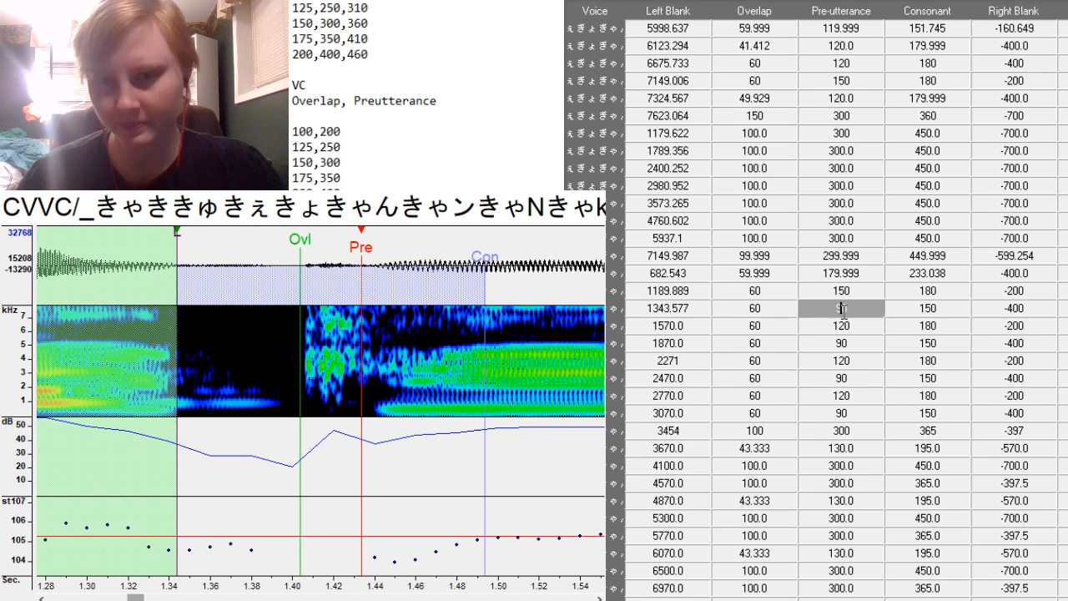
pyautogui.press('Delete')
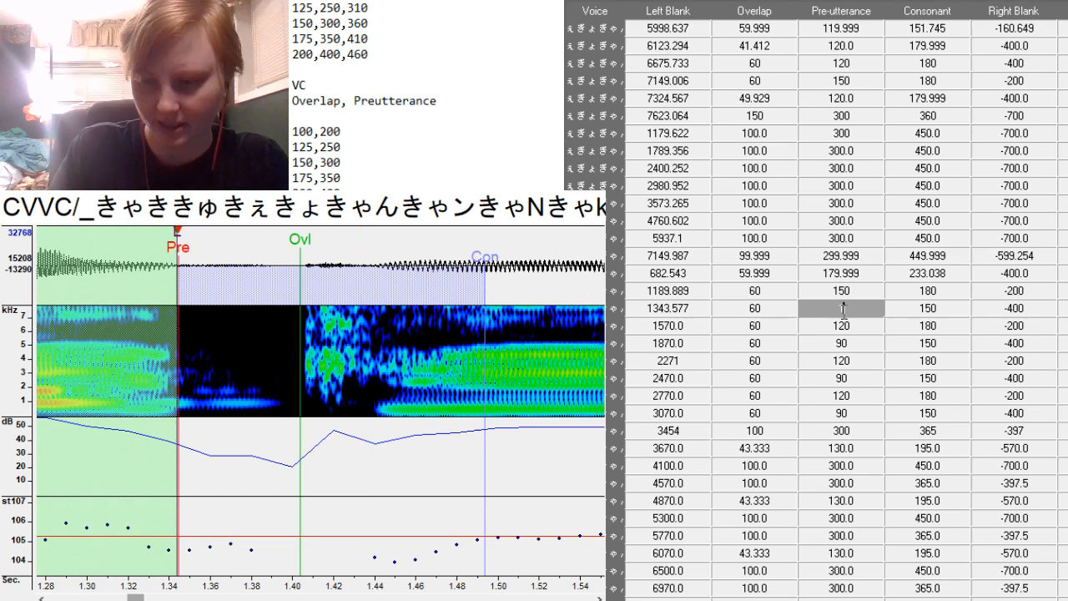
pyautogui.write('100')
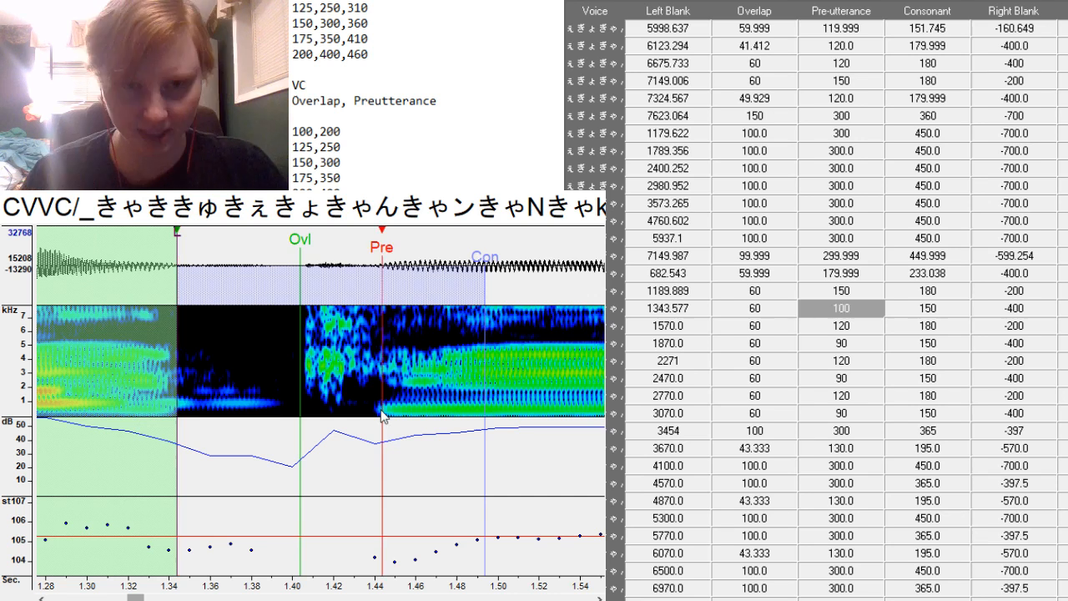
pyautogui.moveTo(382, 410); pyautogui.dragTo(381, 410)
pyautogui.moveTo(140, 598); pyautogui.dragTo(140, 597)
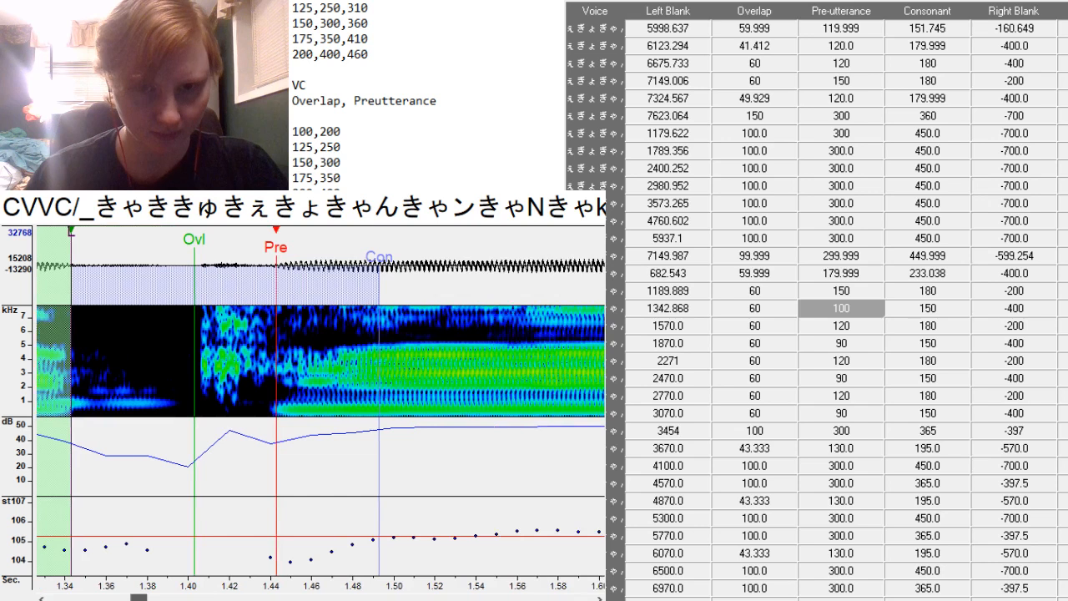
# Extend the Consonant of the row with Left Blank 1342.868 to about 185.9.
pyautogui.press('F4')
pyautogui.moveTo(143, 598); pyautogui.dragTo(161, 597)
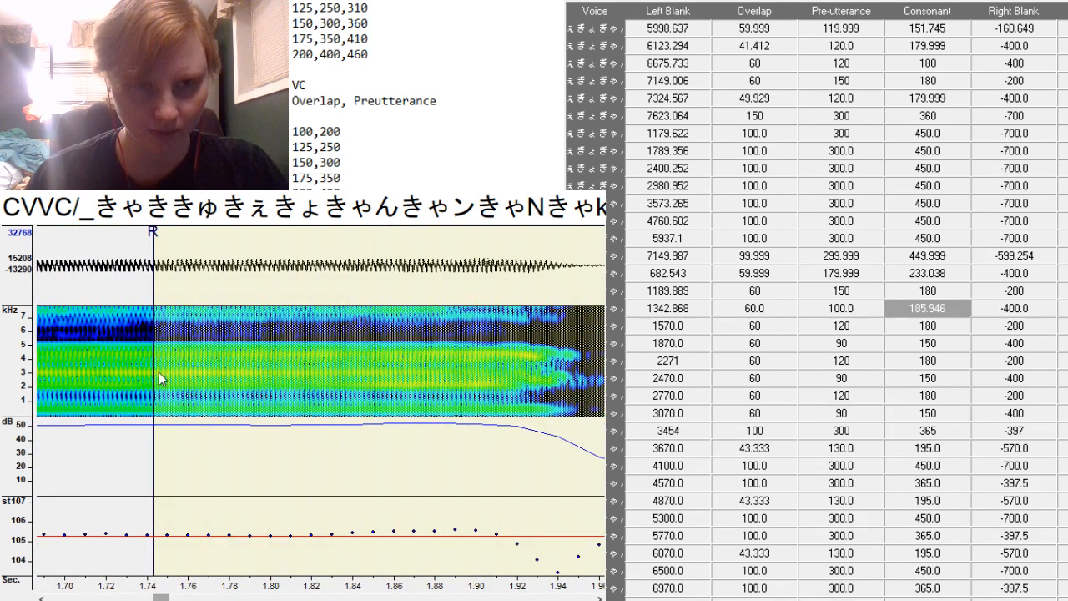
# Shift the row with Left Blank 1570.0 to about 1825.8, with Consonant about 146.7 and Right Blank about -164.5.
pyautogui.press('Down')
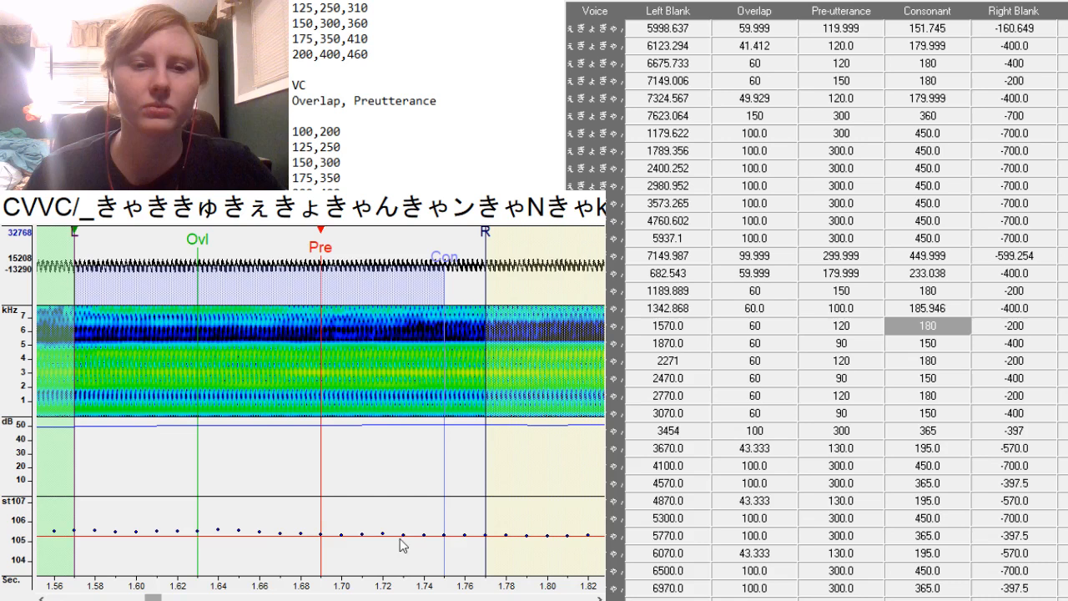
pyautogui.moveTo(153, 598); pyautogui.dragTo(166, 598)
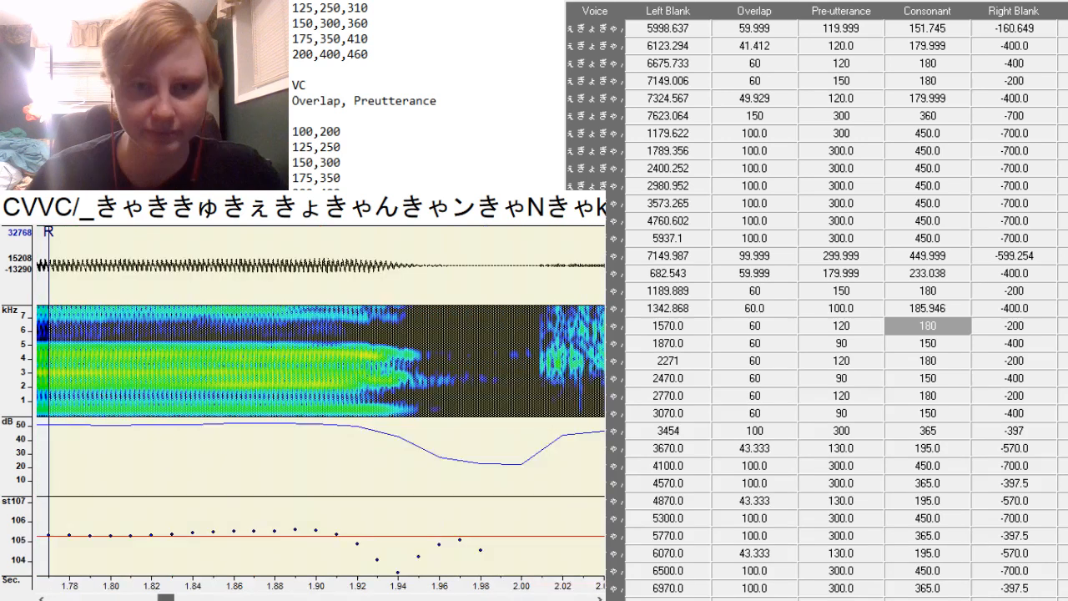
pyautogui.press('F3')
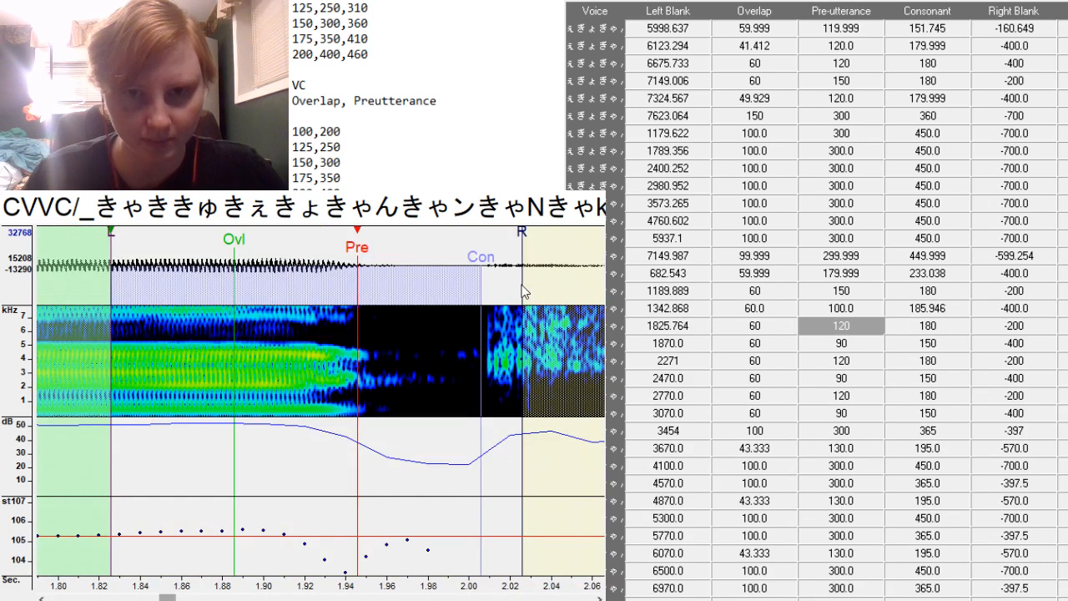
pyautogui.moveTo(523, 284)
pyautogui.mouseDown()
pyautogui.moveTo(430, 297)
pyautogui.moveTo(449, 299)
pyautogui.mouseUp()
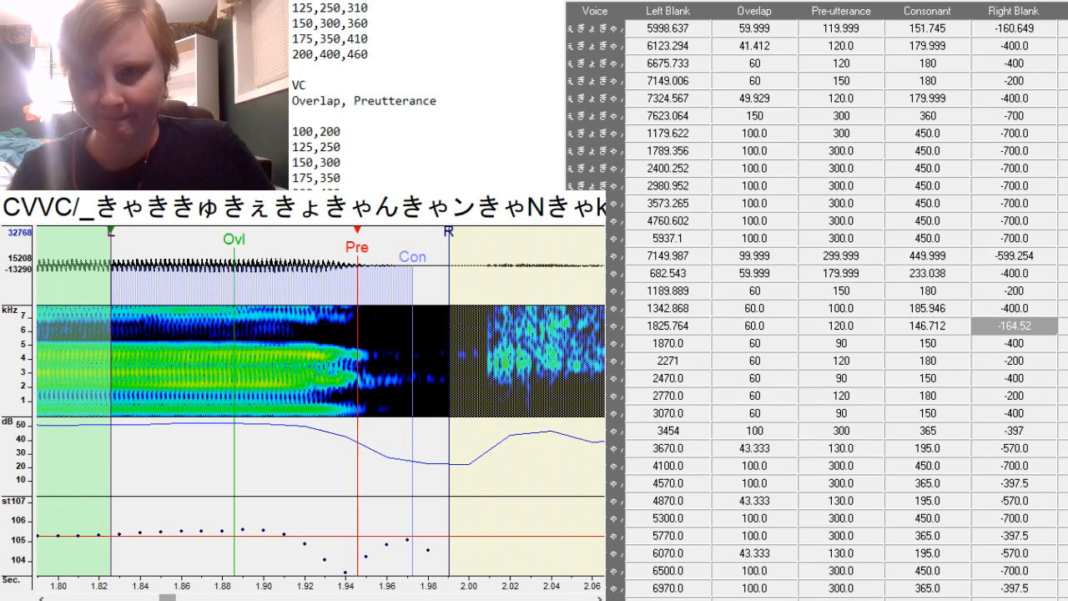
# Shift the markers of the row with Left Blank 1870.0 to about 1948.3, placing Overlap at the consonant's onset.
pyautogui.press('Down')
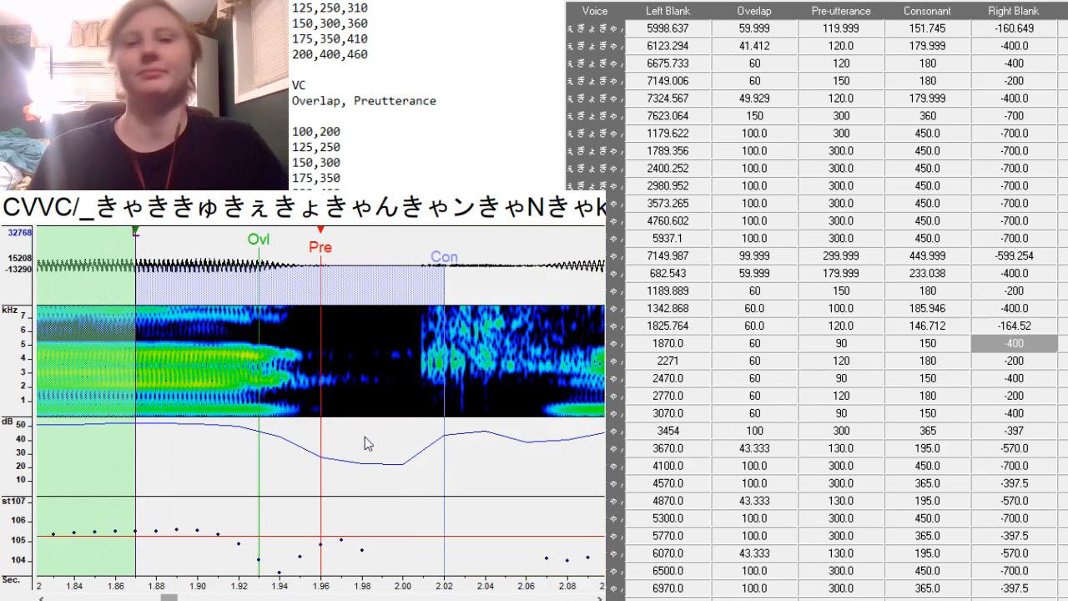
pyautogui.click(491, 455)
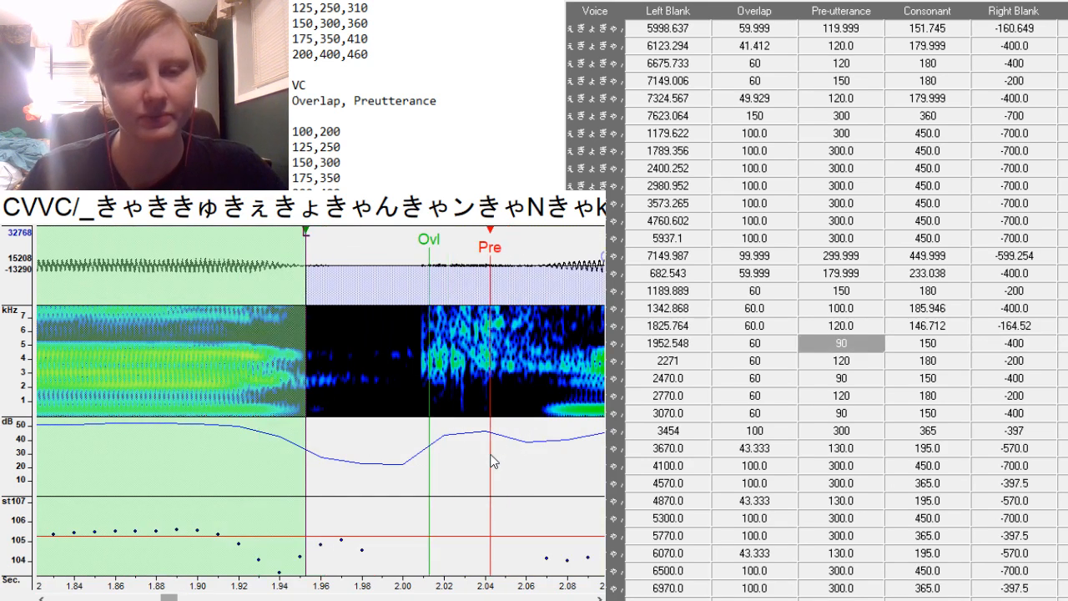
pyautogui.click(473, 400)
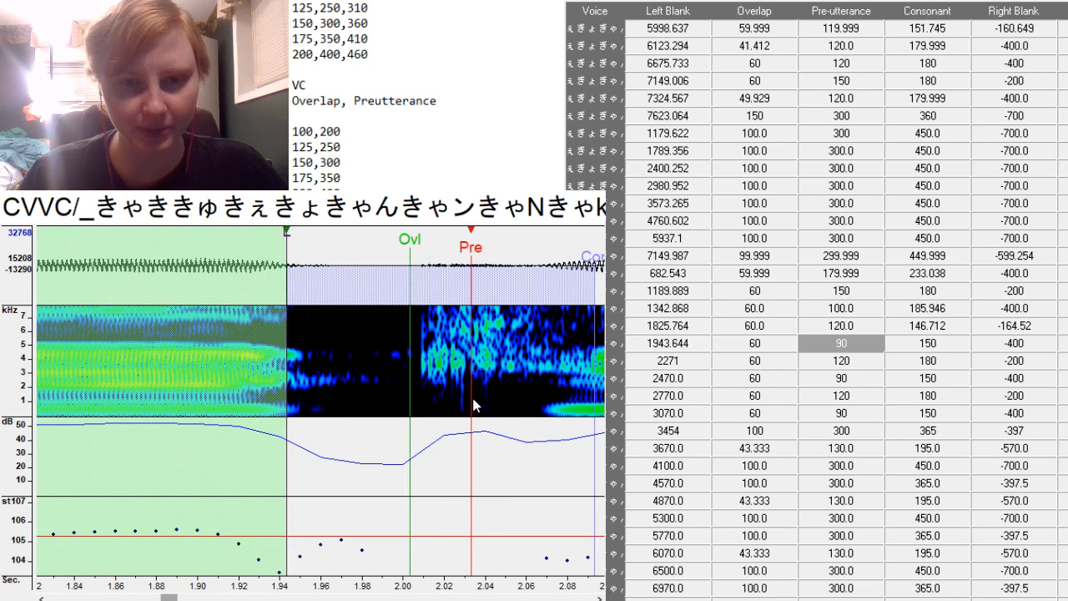
pyautogui.click(481, 399)
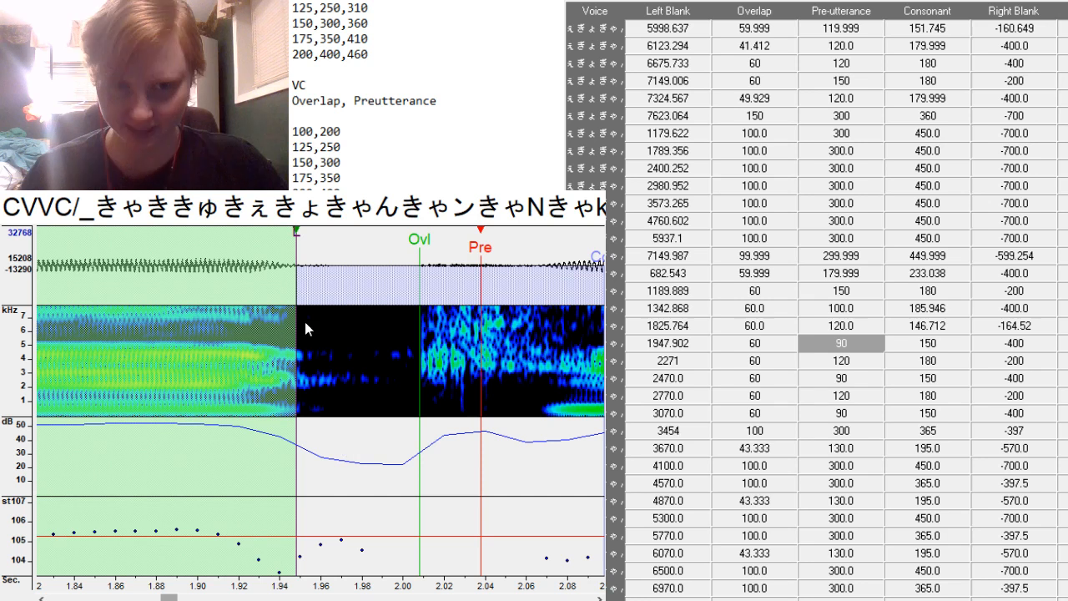
pyautogui.moveTo(480, 398); pyautogui.dragTo(483, 397)
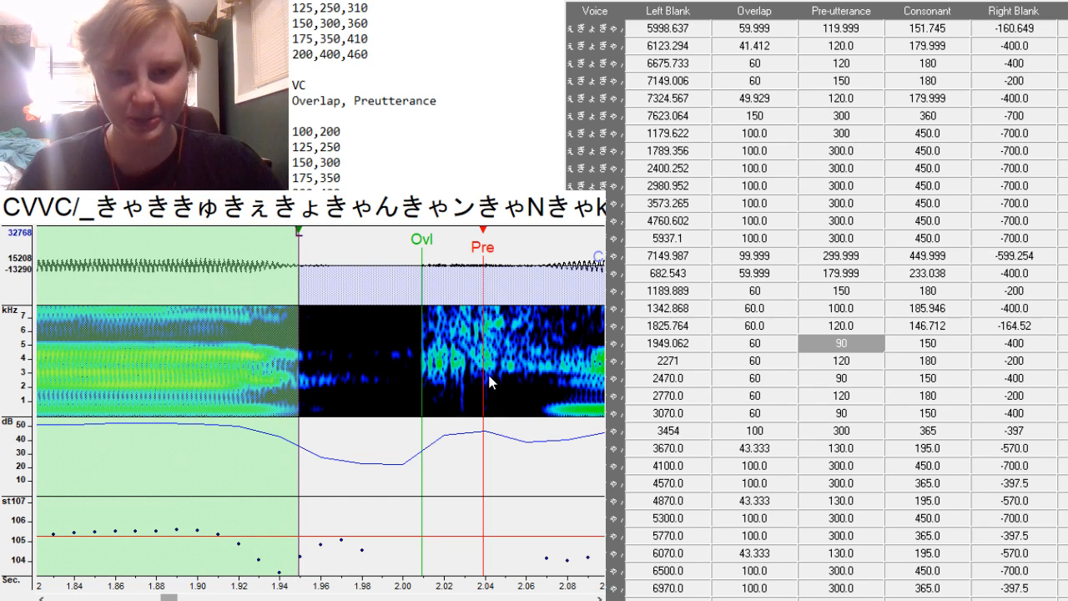
pyautogui.press('F3')
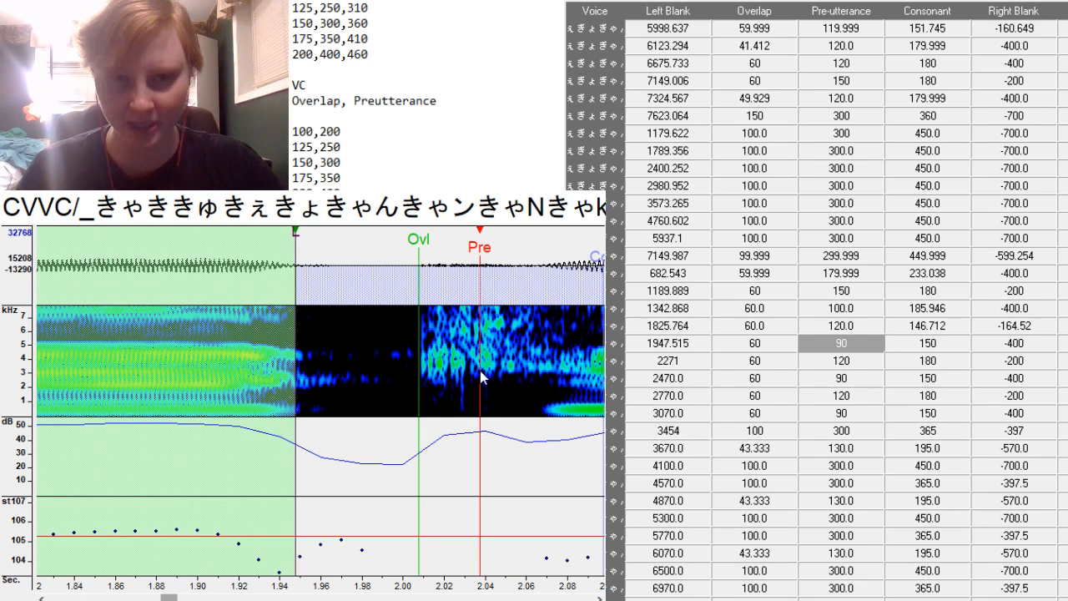
pyautogui.press('F3')
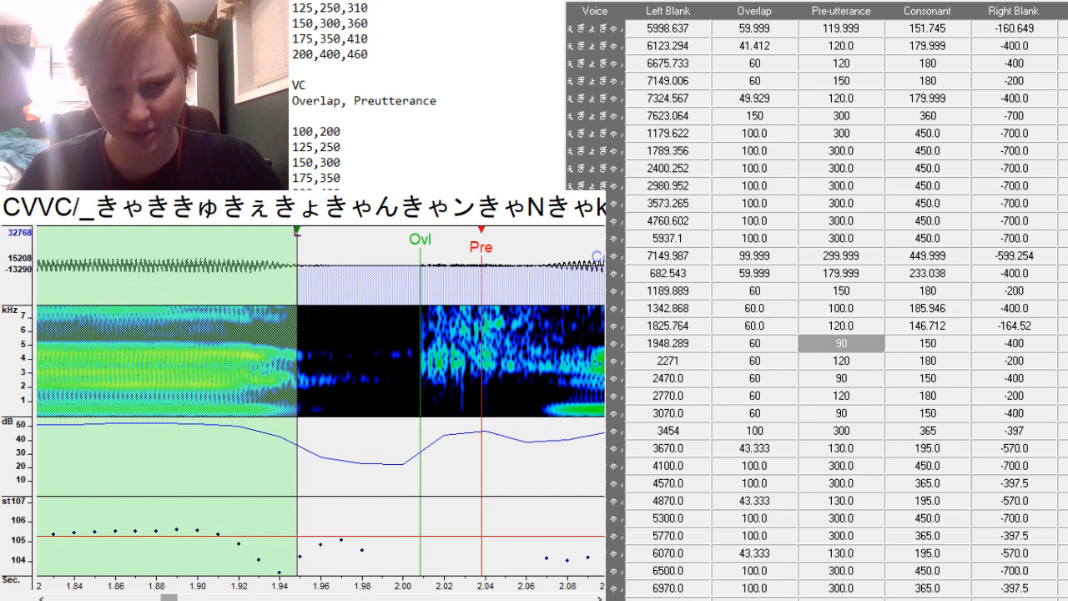
# Set that row's Pre-utterance to 180, extend its Consonant to about 237.3 and its Right Blank to about -548.2.
pyautogui.click(841, 348)
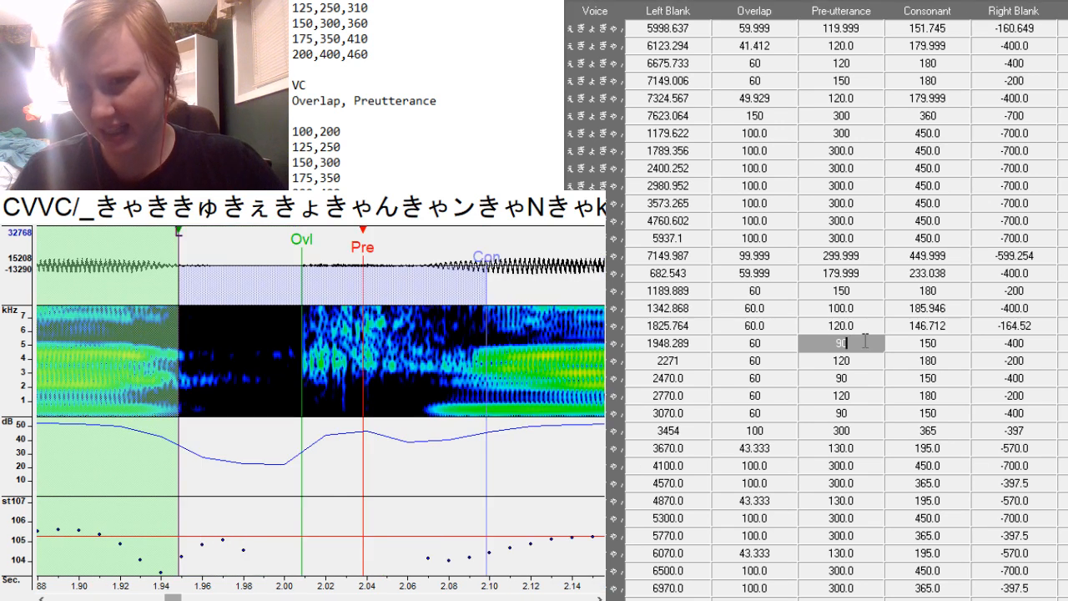
pyautogui.press('BackSpace')
pyautogui.press('BackSpace')
pyautogui.write('1')
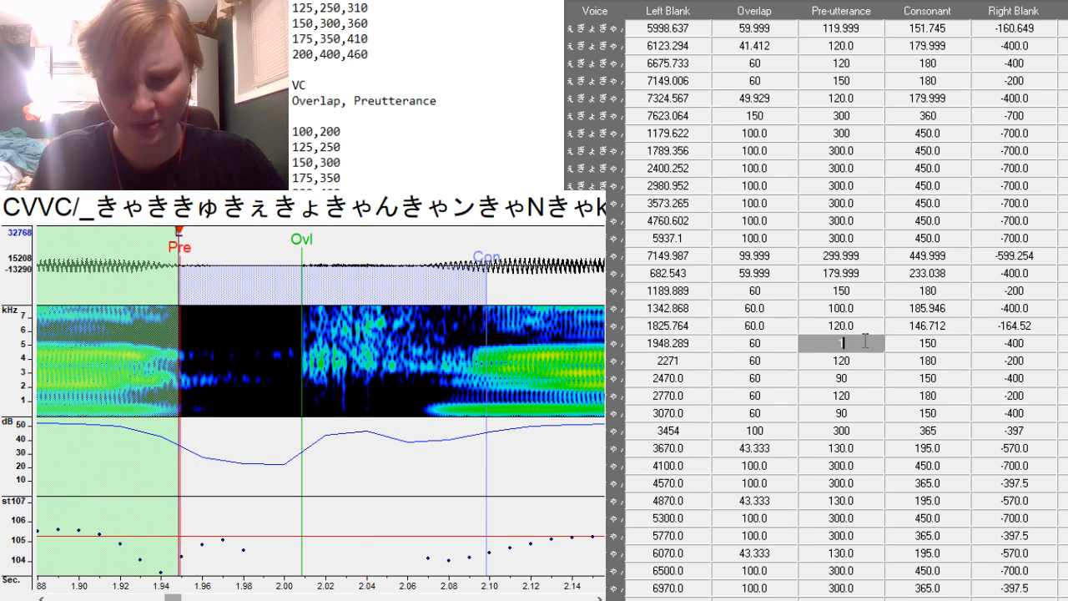
pyautogui.write('80')
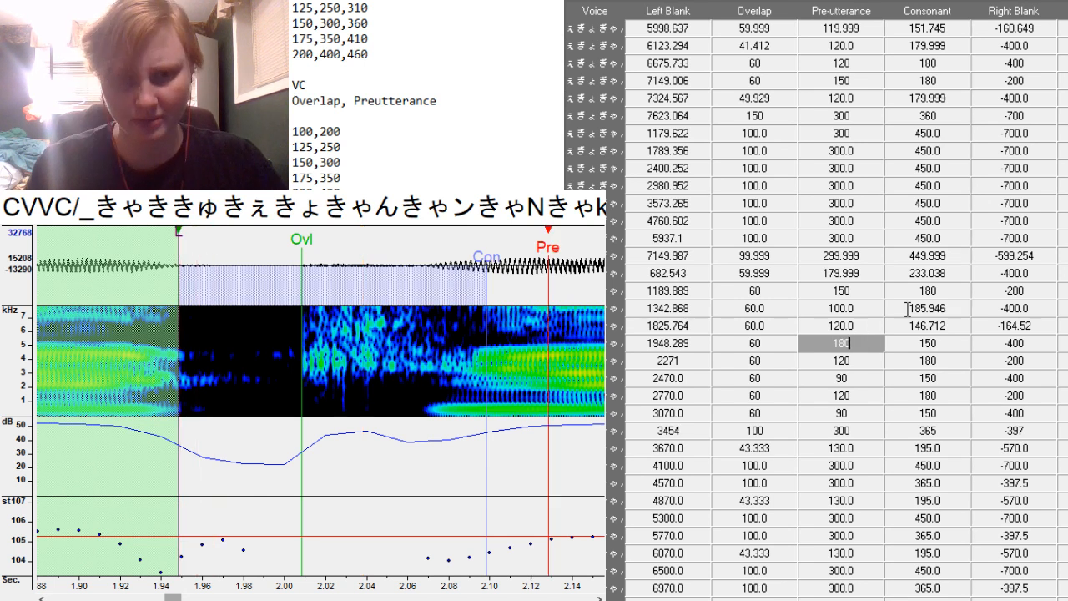
pyautogui.moveTo(548, 392); pyautogui.dragTo(363, 395)
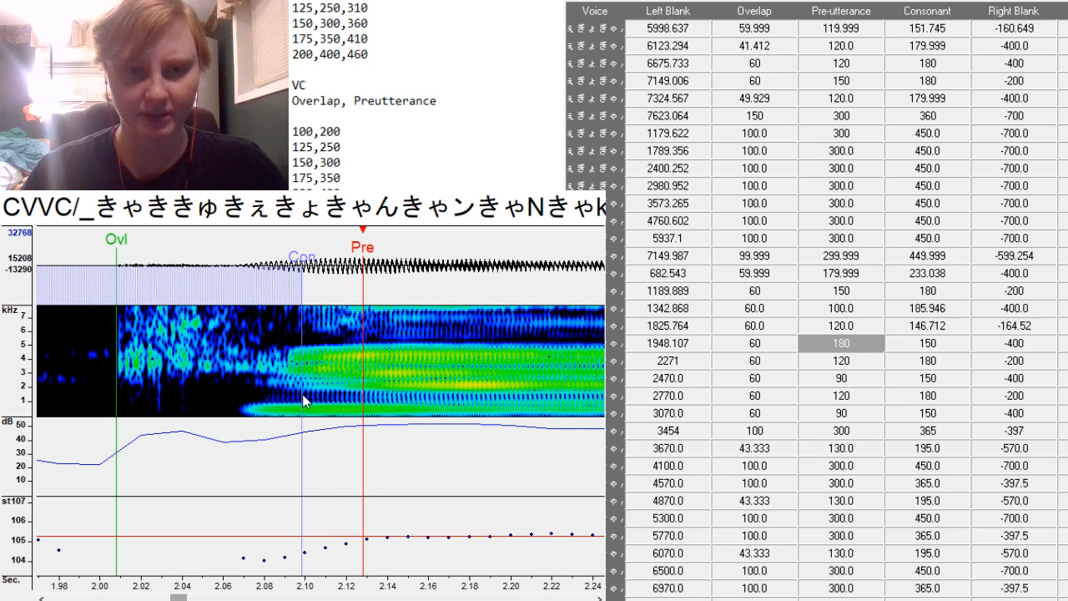
pyautogui.moveTo(303, 400); pyautogui.dragTo(480, 401)
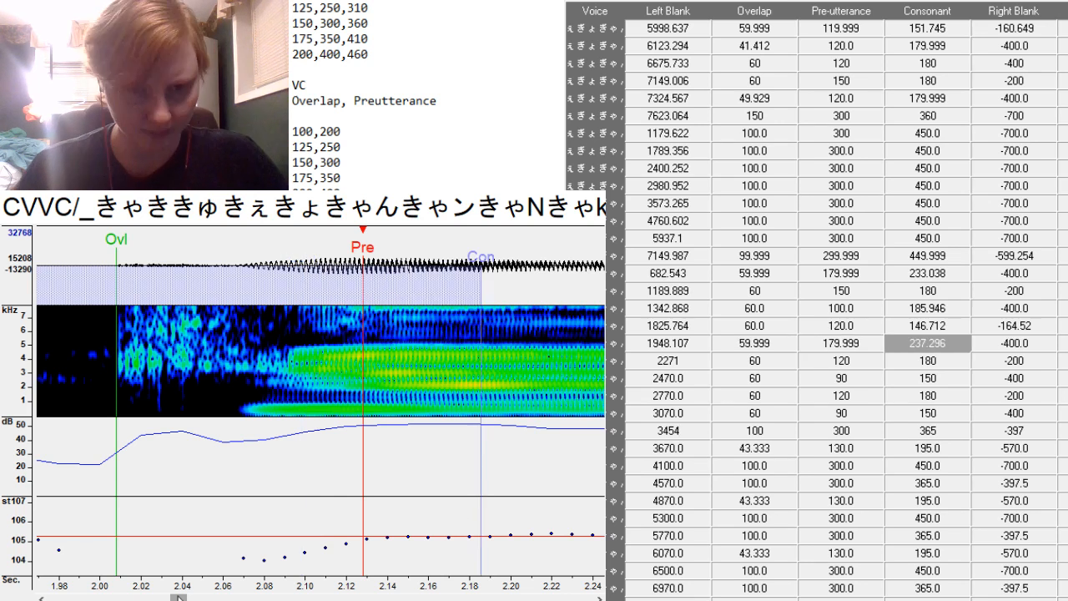
pyautogui.moveTo(178, 597); pyautogui.dragTo(201, 598)
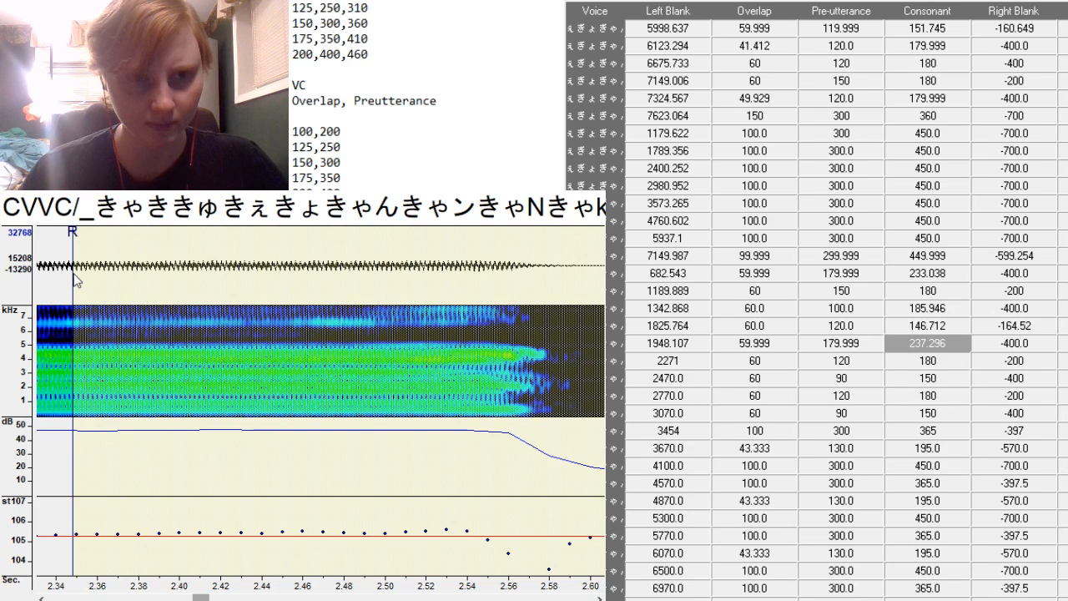
pyautogui.moveTo(75, 280); pyautogui.dragTo(377, 391)
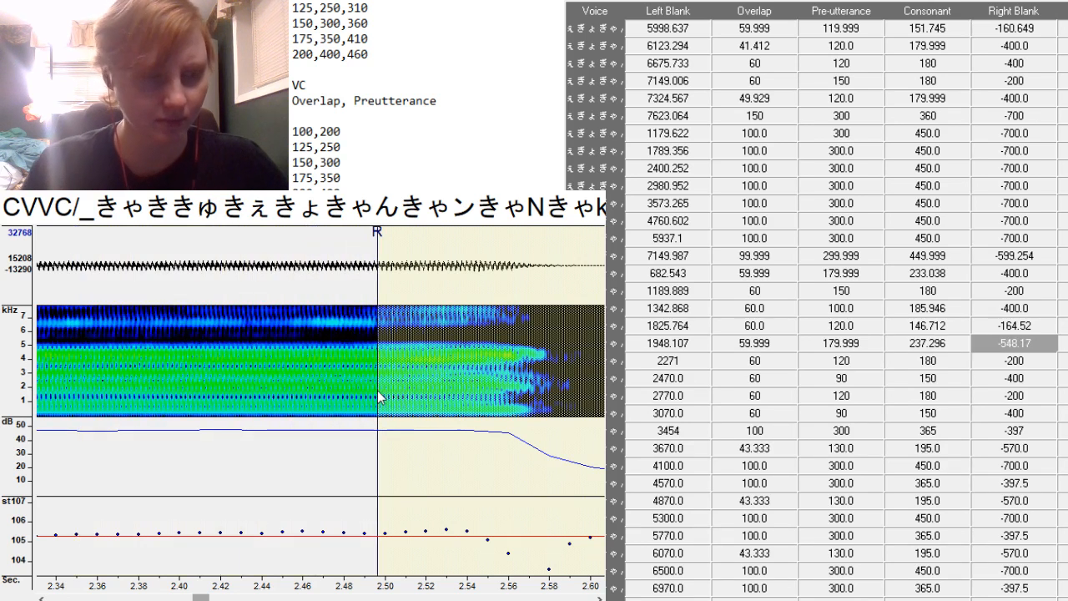
# Shift the row with Left Blank 2271 to about 2451.4, with Consonant about 149.0 and Right Blank about -164.5.
pyautogui.press('Down')
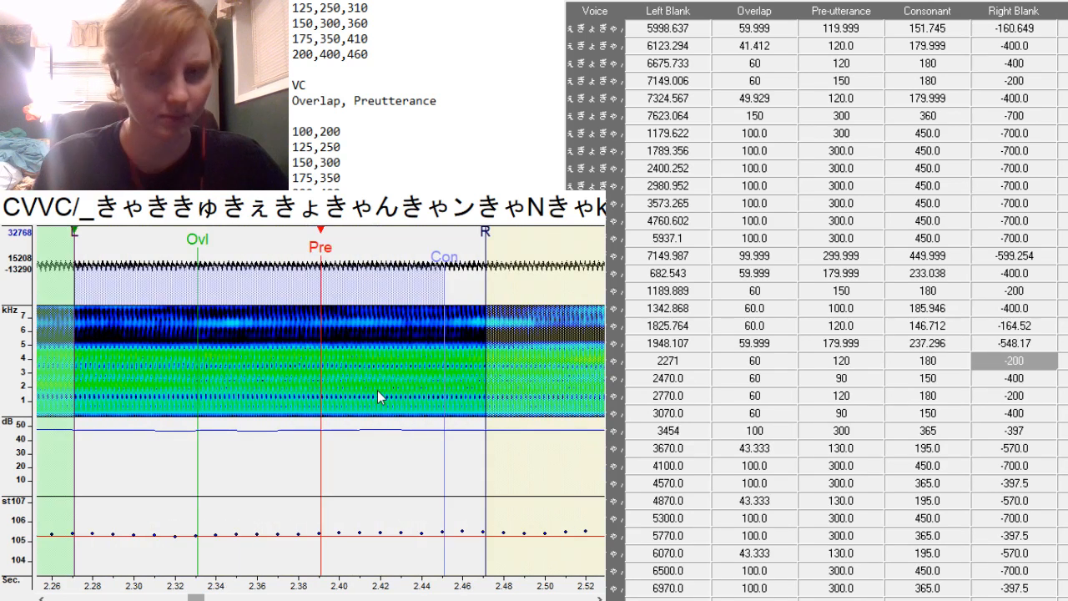
pyautogui.scroll(-3, 377, 391)
pyautogui.press('F3')
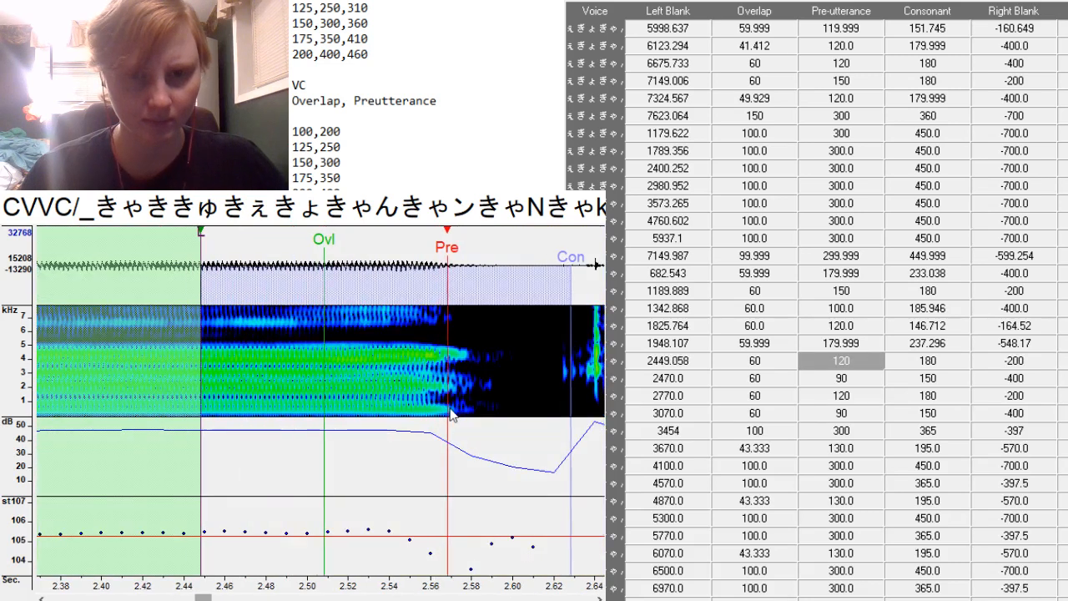
pyautogui.press('F3')
pyautogui.scroll(-3, 476, 323)
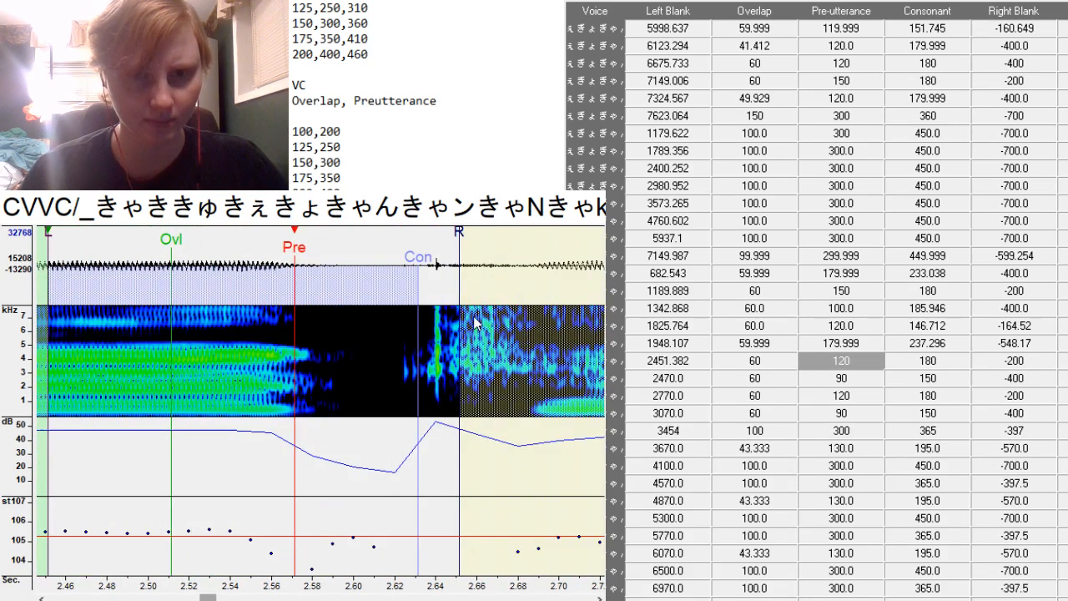
pyautogui.press('F5')
pyautogui.press('F5')
pyautogui.press('F5')
pyautogui.press('F5')
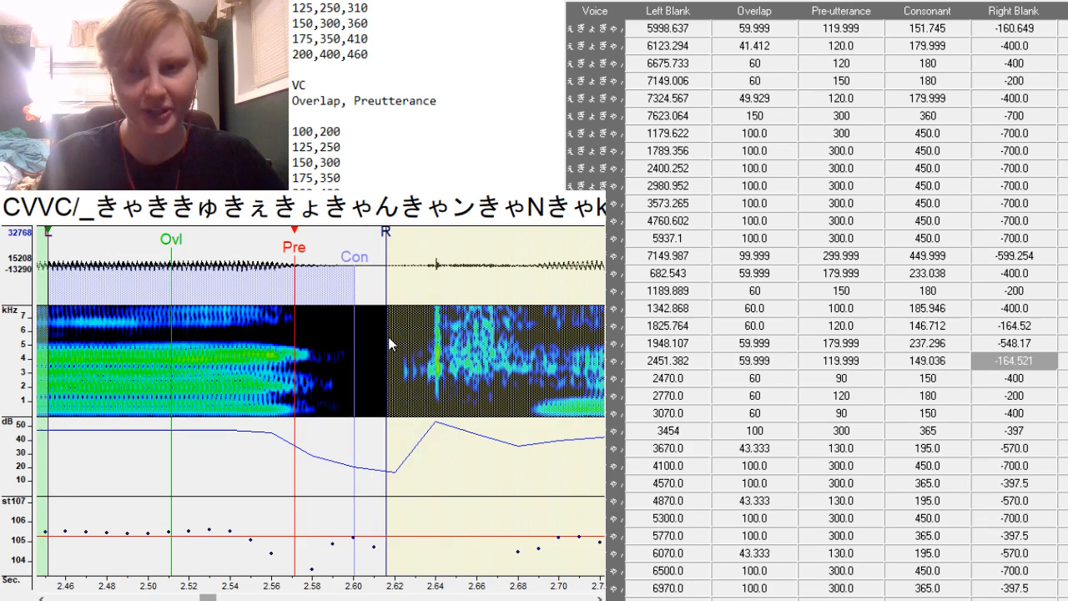
# Shift the row with Left Blank 2470.0 to about 2577.5, using Pre-utterance 160 and a Consonant of about 220.0.
pyautogui.press('Down')
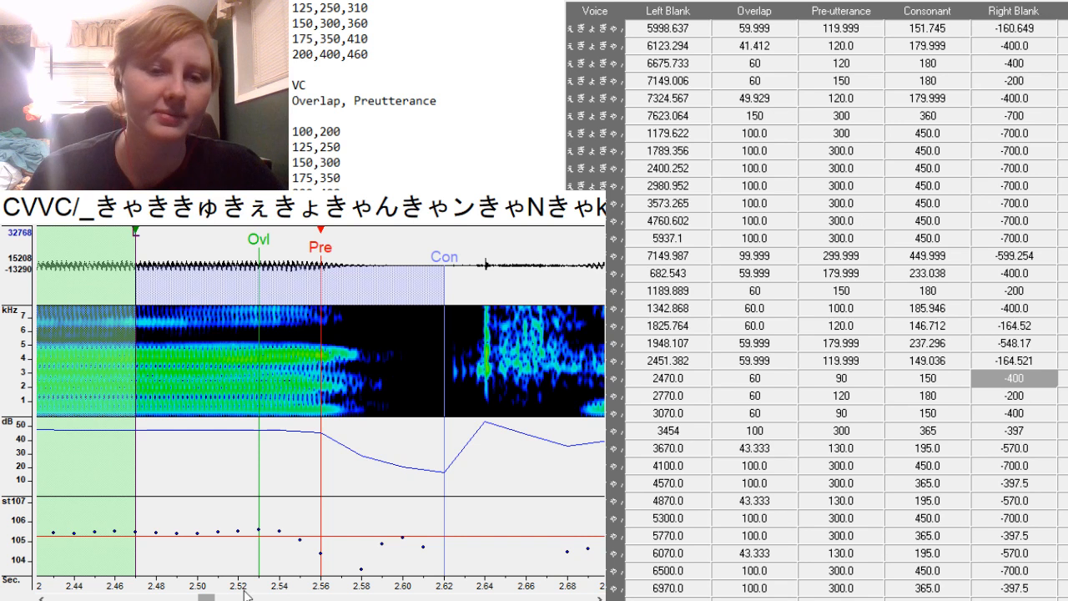
pyautogui.moveTo(207, 599); pyautogui.dragTo(211, 598)
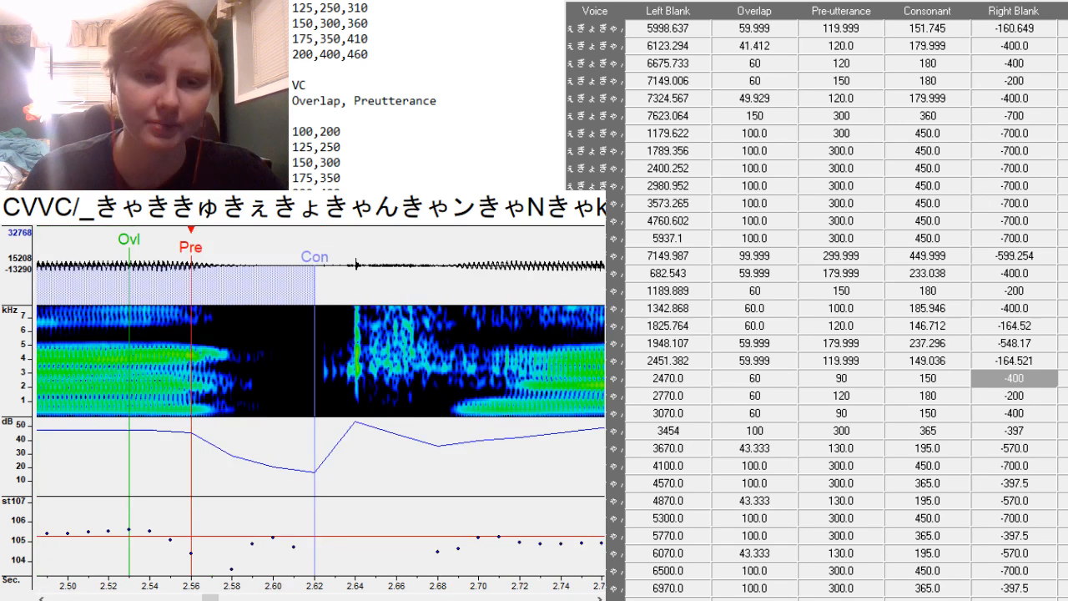
pyautogui.moveTo(194, 497); pyautogui.dragTo(407, 497)
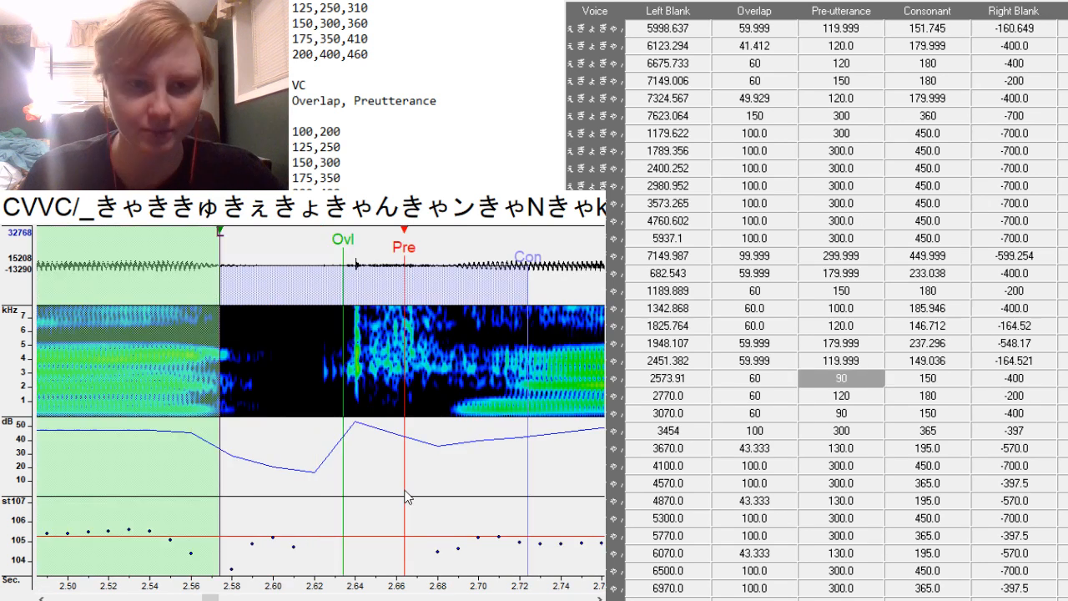
pyautogui.click(851, 380)
pyautogui.write('160')
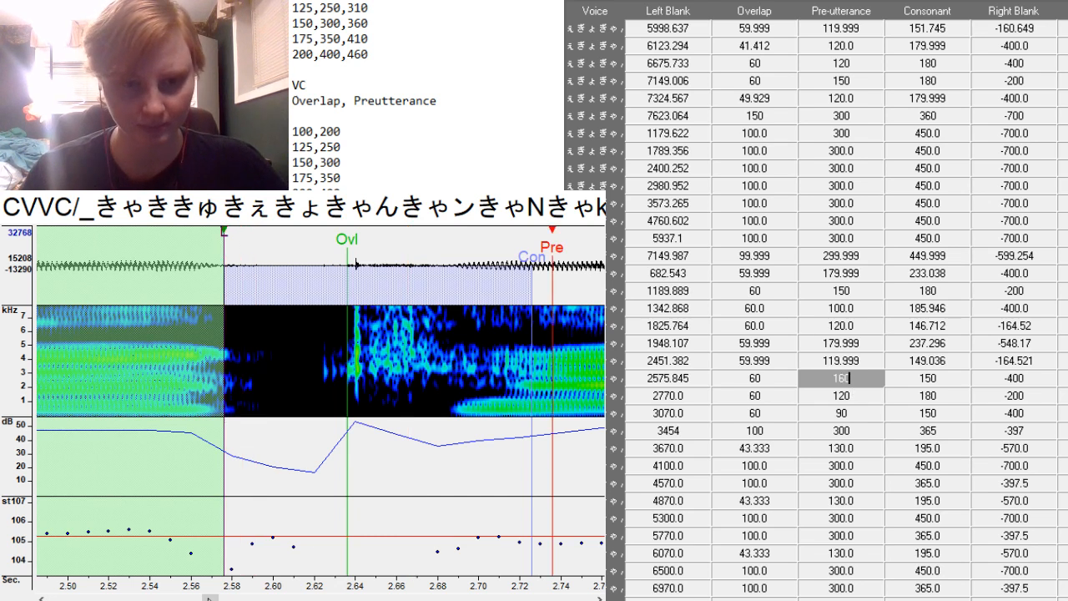
pyautogui.moveTo(211, 598); pyautogui.dragTo(213, 598)
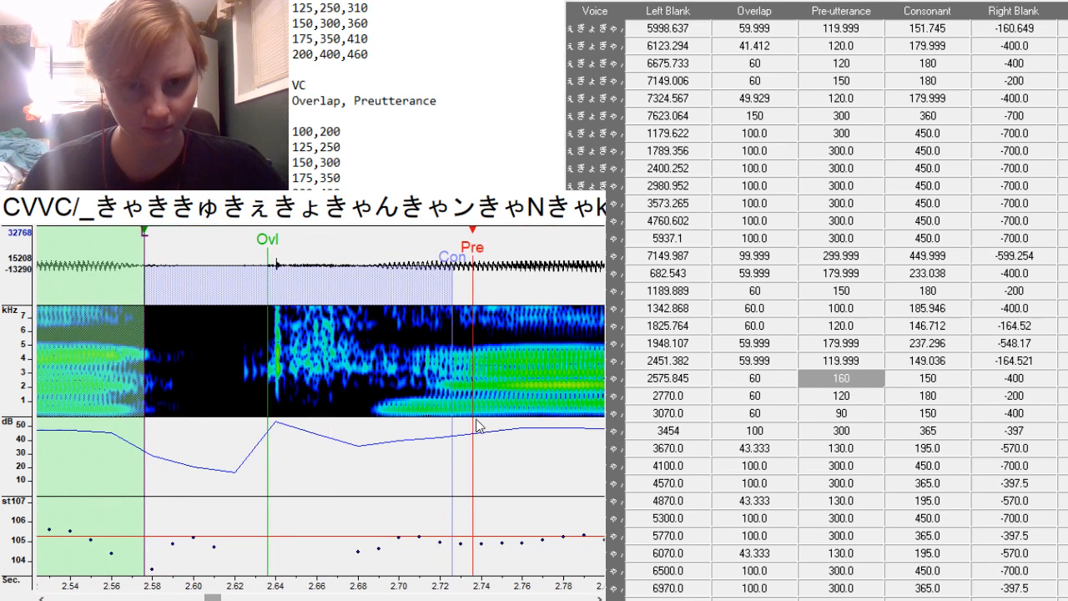
pyautogui.moveTo(455, 426); pyautogui.dragTo(599, 426)
# Shift the row with Left Blank 2770.0 to about 3030.2, with Consonant about 142.1 and Right Blank about -158.7.
pyautogui.moveTo(213, 599); pyautogui.dragTo(242, 598)
pyautogui.press('Down')
pyautogui.press('F3')
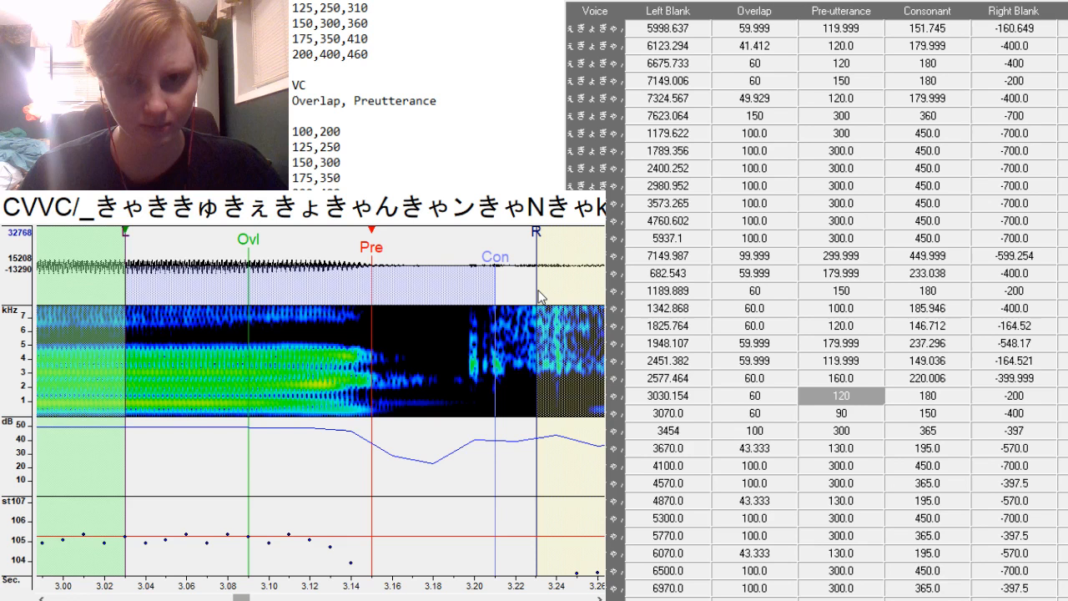
pyautogui.moveTo(538, 296); pyautogui.dragTo(451, 311)
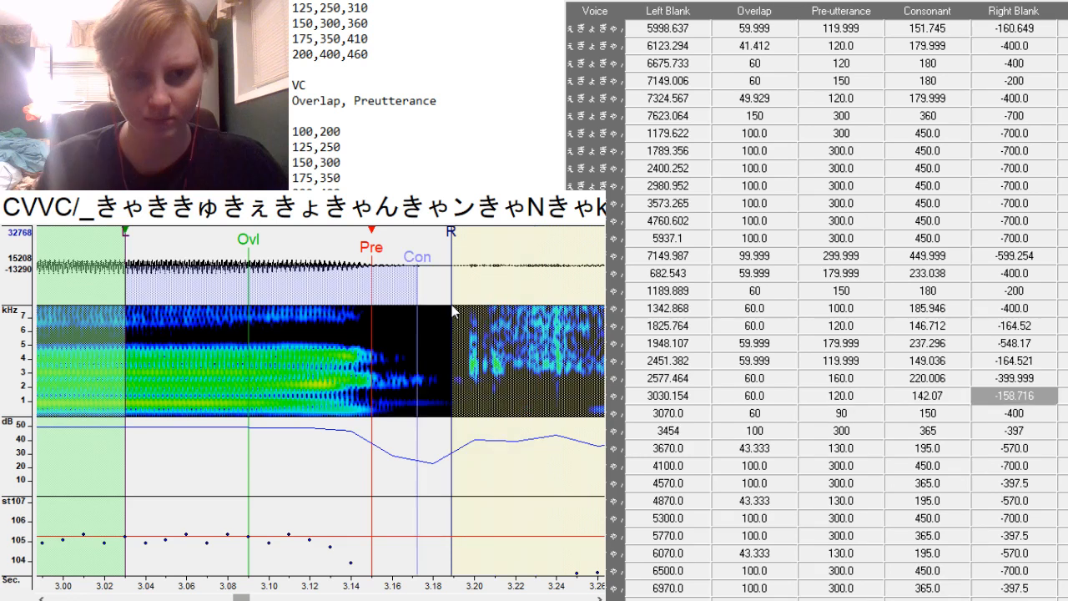
# Shift the markers of the row with Left Blank 3070.0 to about 3153.5 and reduce its Overlap to about 42.4.
pyautogui.press('Down')
pyautogui.press('F3')
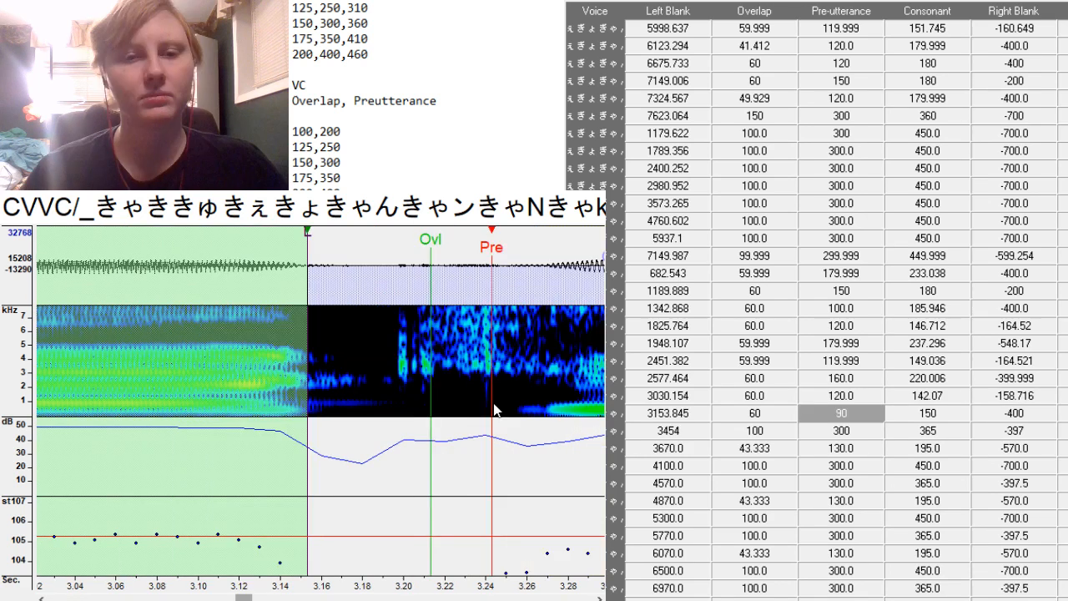
pyautogui.moveTo(493, 403); pyautogui.dragTo(494, 402)
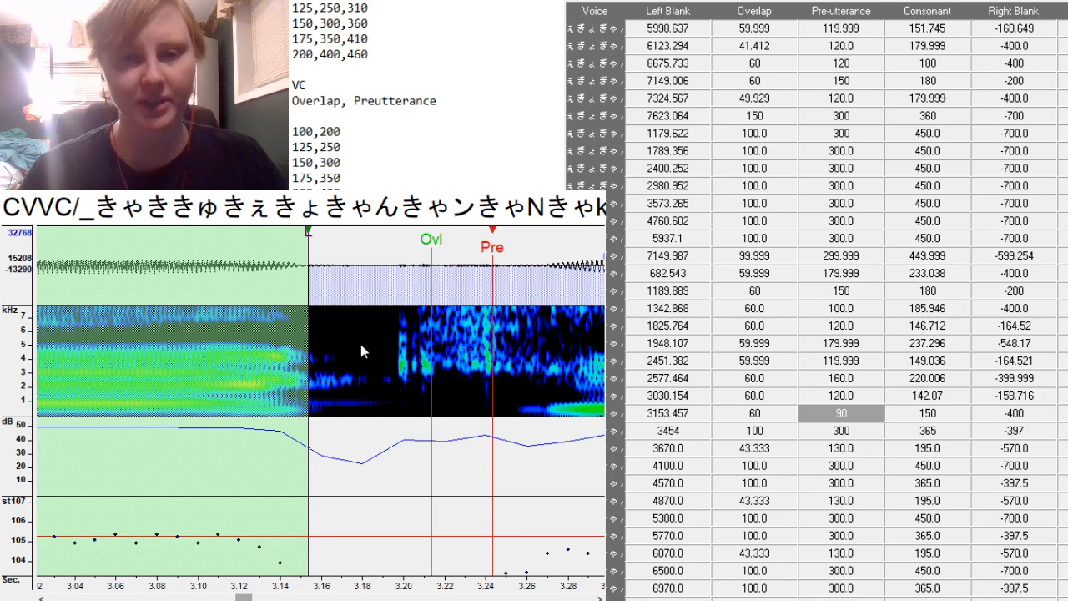
pyautogui.moveTo(430, 393); pyautogui.dragTo(398, 402)
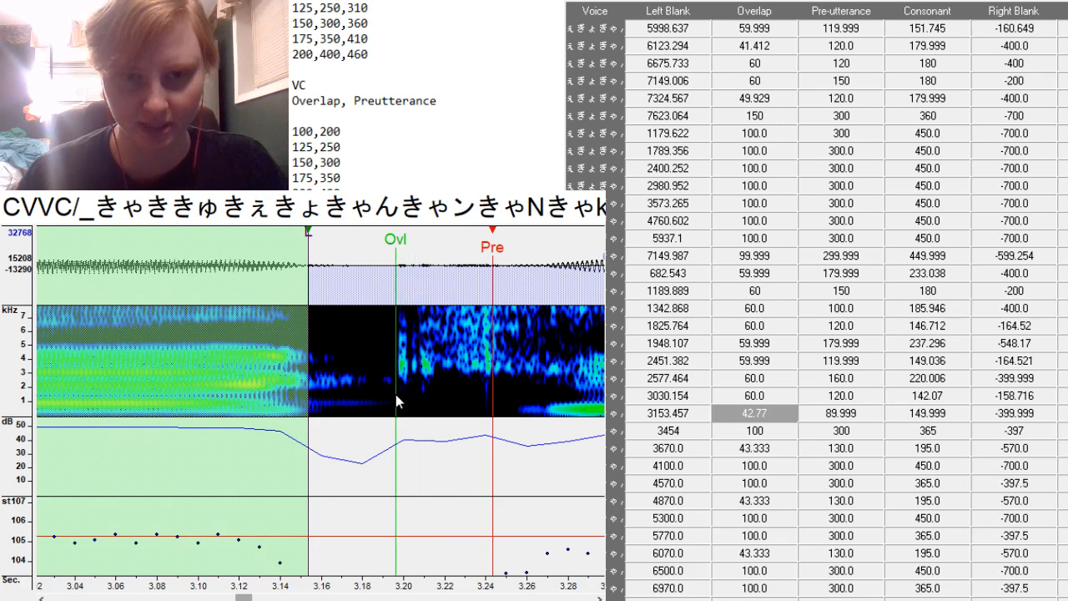
pyautogui.press('F2')
pyautogui.press('F3')
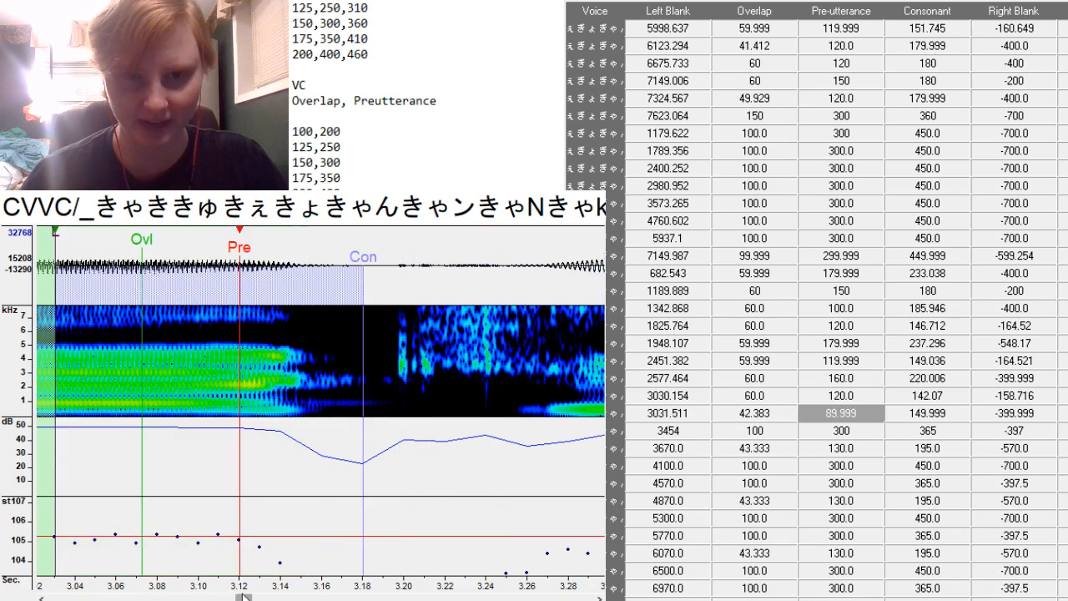
pyautogui.hotkey('ctrl', 'z')
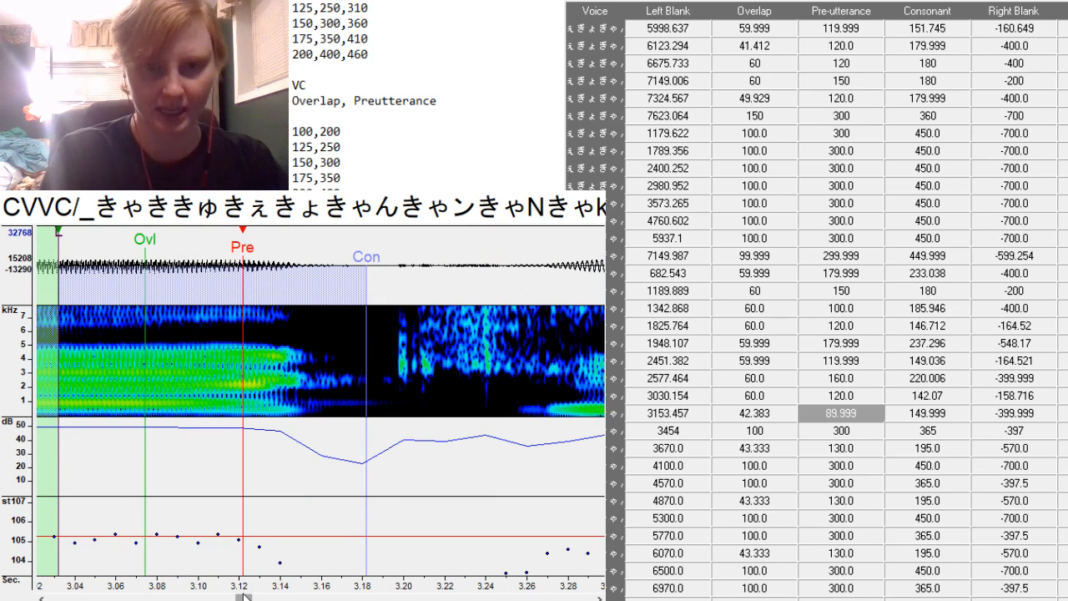
# Set the Pre-utterance to 170 and the Consonant to about 230.1 in the row with Left Blank 3153.5.
pyautogui.click(876, 412)
pyautogui.press('BackSpace')
pyautogui.press('BackSpace')
pyautogui.press('BackSpace')
pyautogui.press('BackSpace')
pyautogui.press('BackSpace')
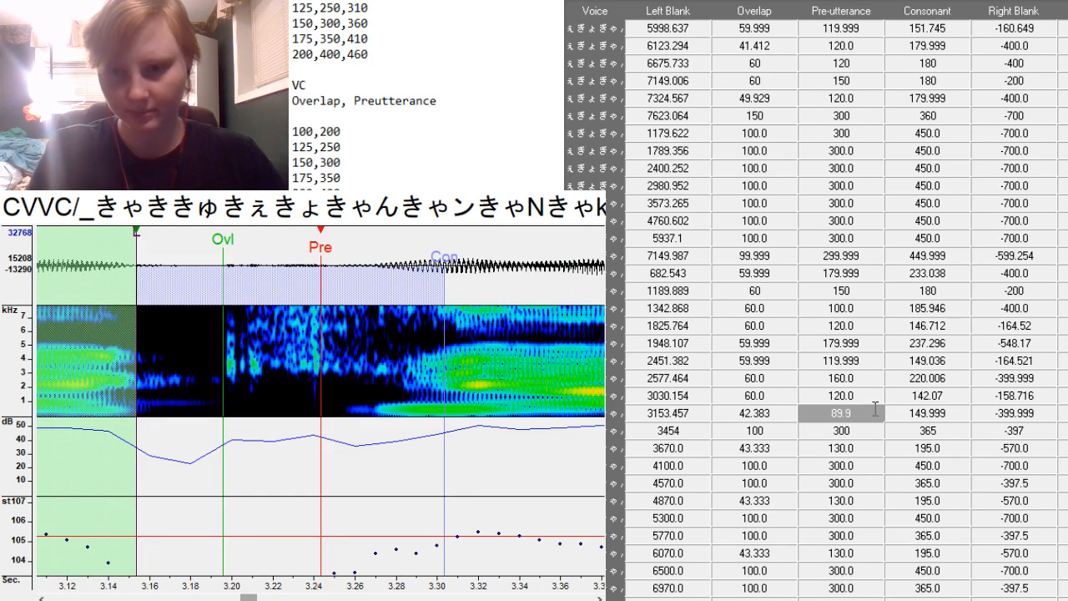
pyautogui.press('BackSpace')
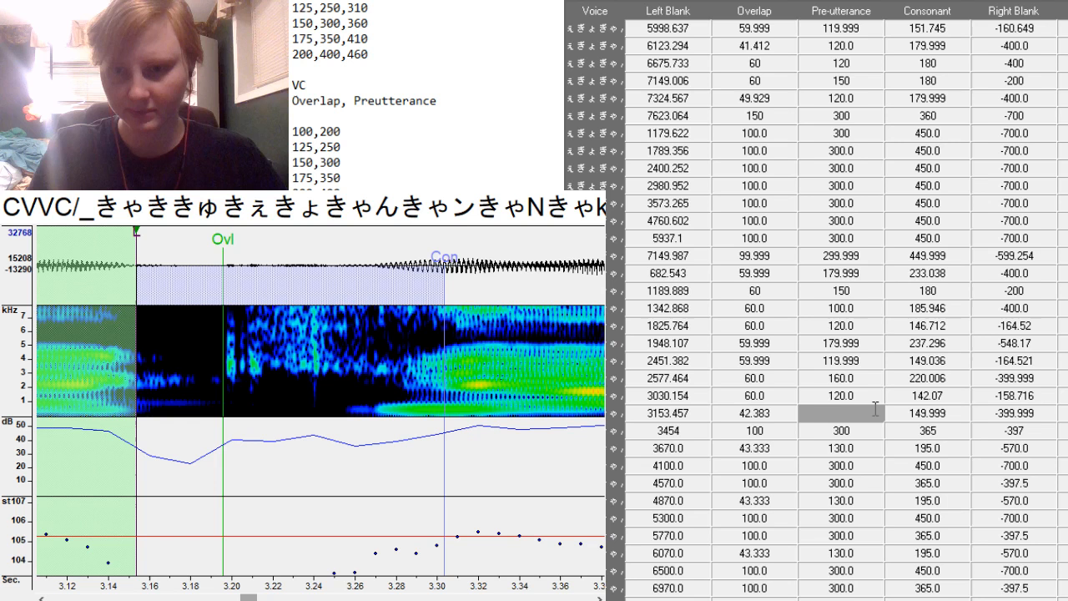
pyautogui.write('170')
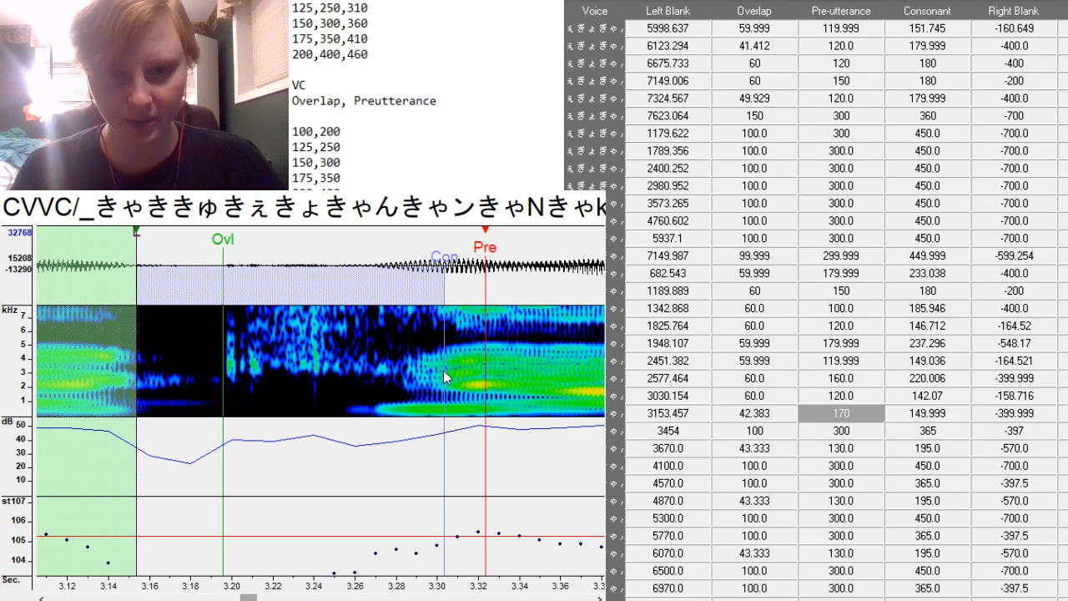
pyautogui.moveTo(443, 371); pyautogui.dragTo(607, 376)
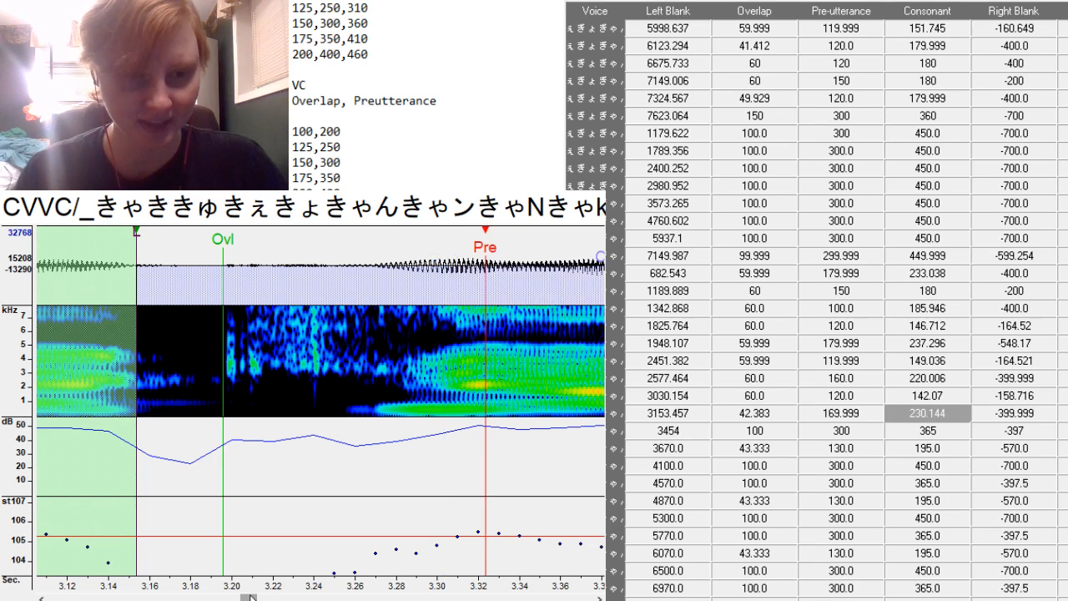
pyautogui.moveTo(250, 598); pyautogui.dragTo(264, 598)
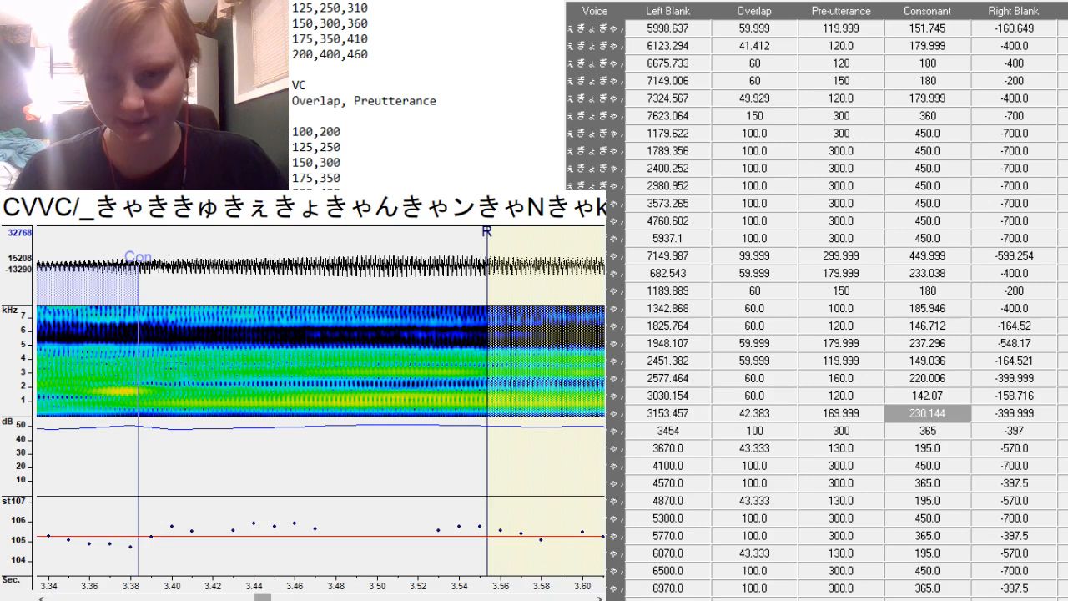
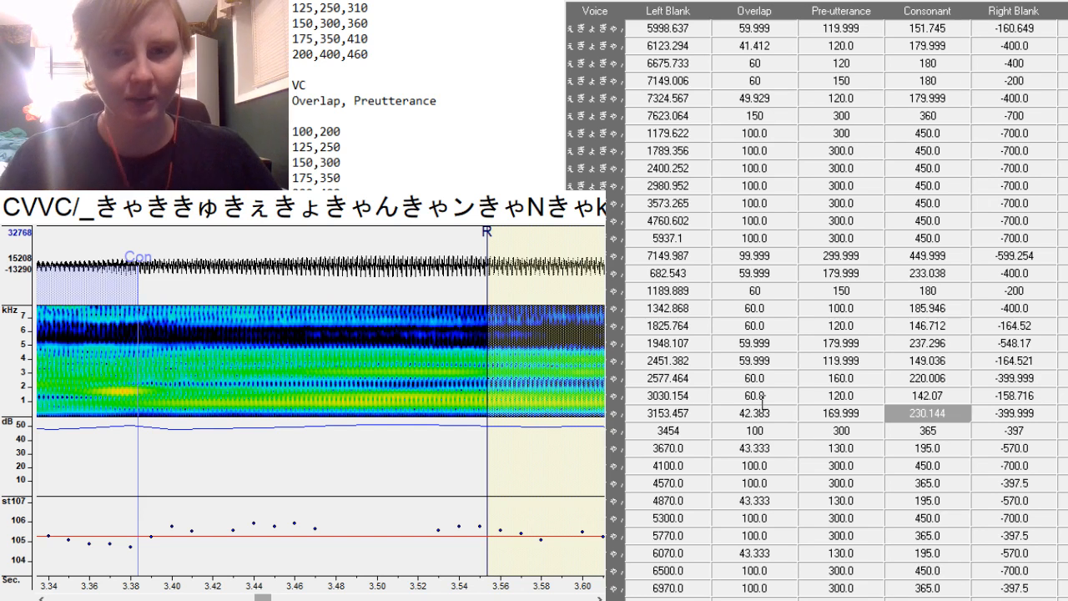
# Shift the row with Left Blank 3454 to about 3452.5, with Consonant about 339.1 and Right Blank about -363.5.
pyautogui.press('Down')
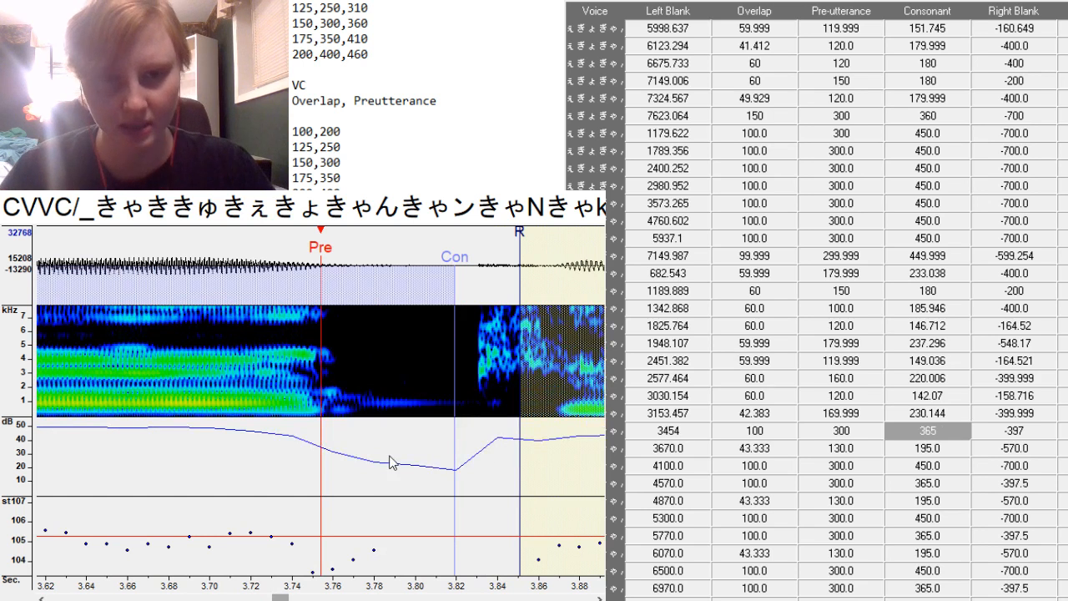
pyautogui.moveTo(321, 408); pyautogui.dragTo(318, 405)
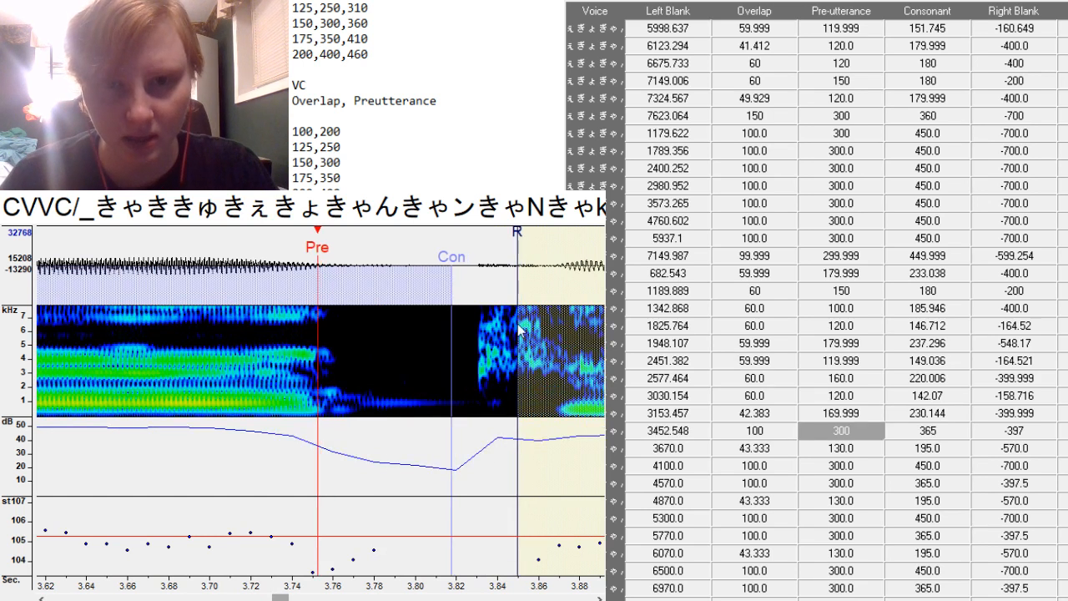
pyautogui.moveTo(514, 331)
pyautogui.mouseDown()
pyautogui.moveTo(396, 333)
pyautogui.moveTo(448, 352)
pyautogui.mouseUp()
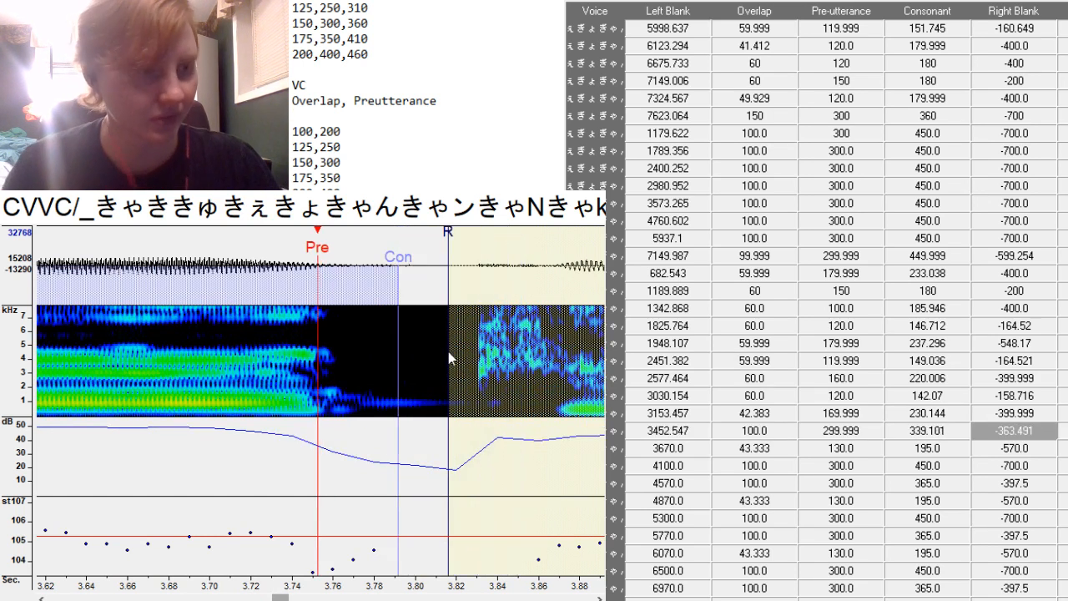
pyautogui.hscroll(1, 448, 351)
# Shift the markers of the row with Left Blank 3670.0 to about 3768.1.
pyautogui.press('Down')
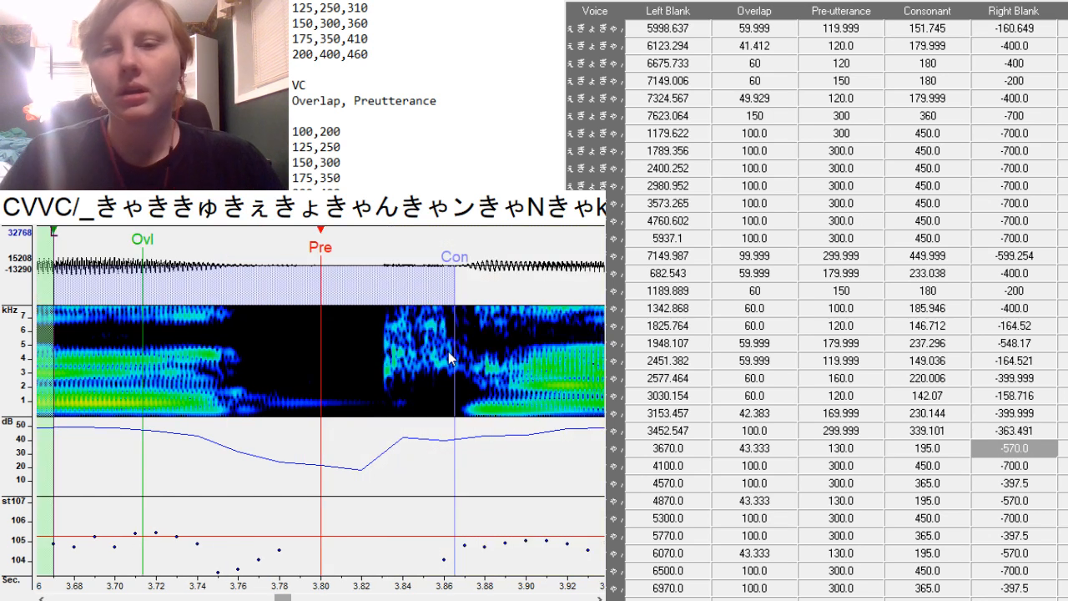
pyautogui.click(522, 377)
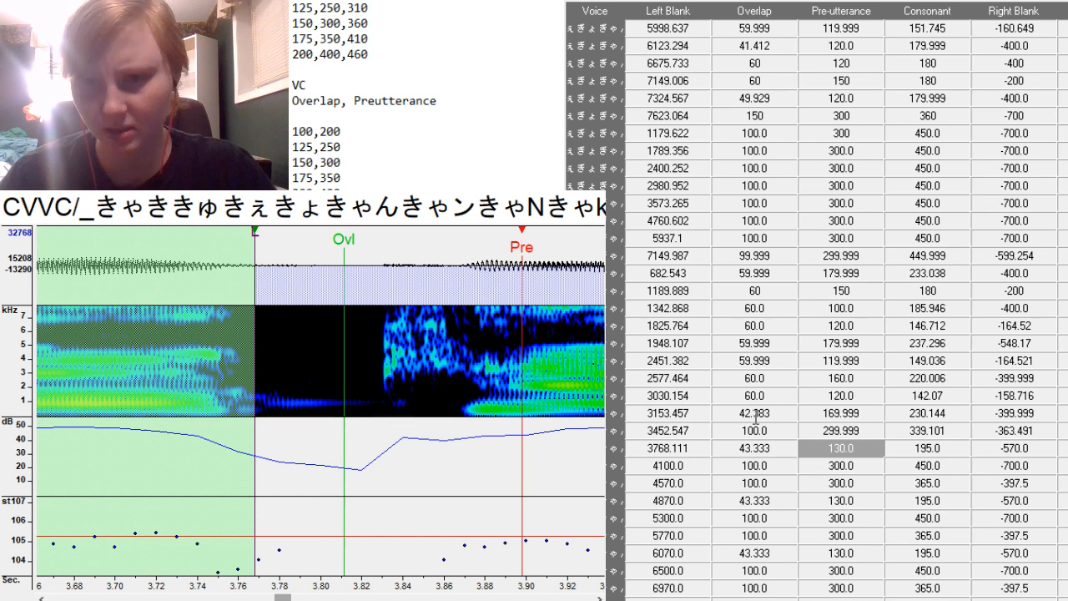
# Copy the Overlap through Right Blank values of the rows with Left Blank 2577.5 and 3030.2 onto the rows with Left Blank 3153.5 and 3452.5.
pyautogui.click(764, 377)
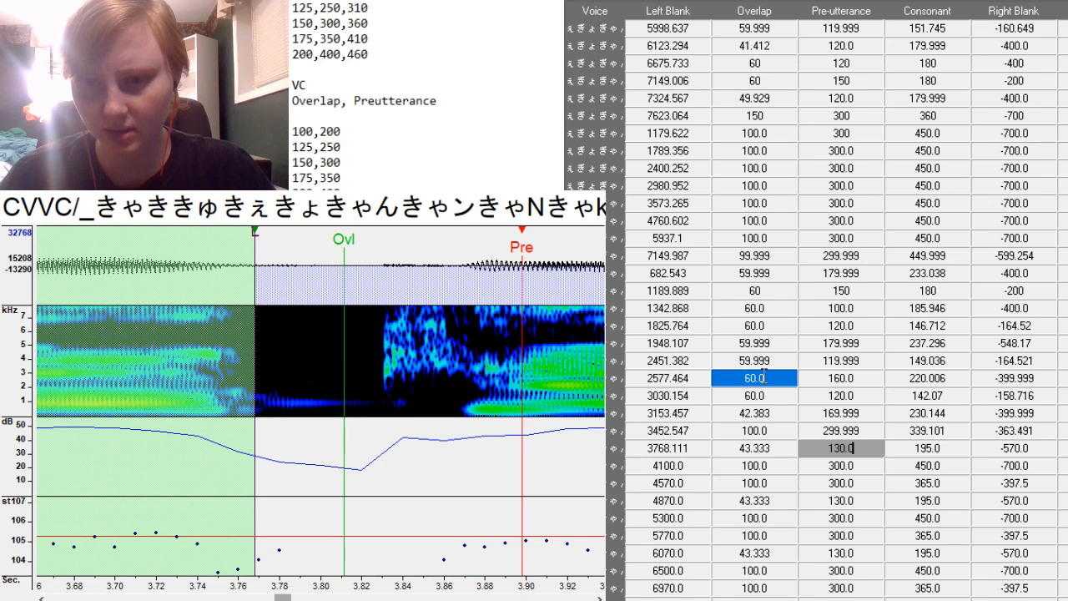
pyautogui.moveTo(764, 377); pyautogui.dragTo(1012, 395)
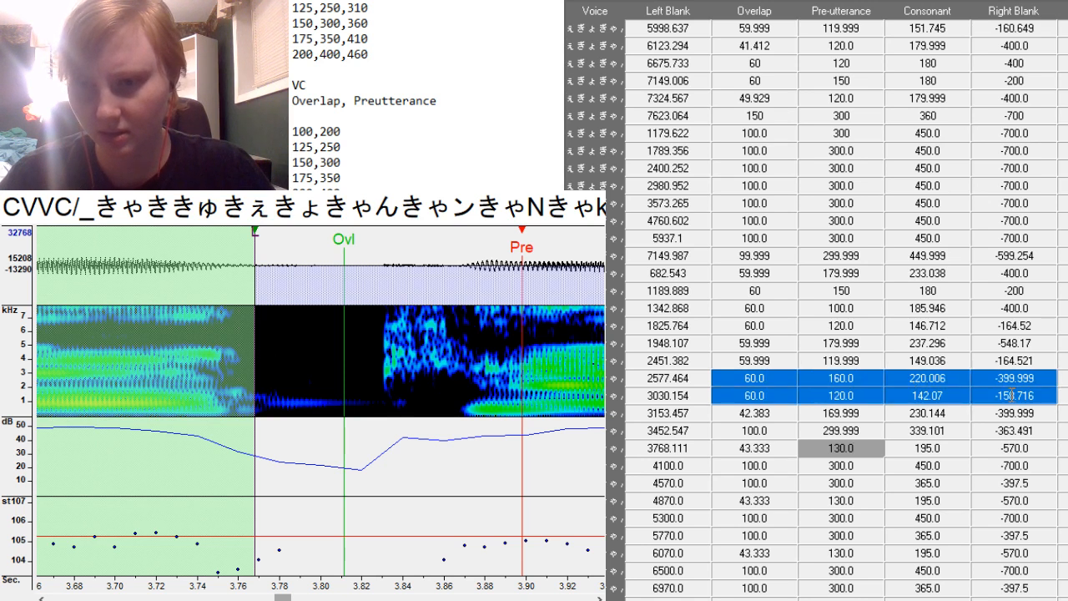
pyautogui.doubleClick(910, 431)
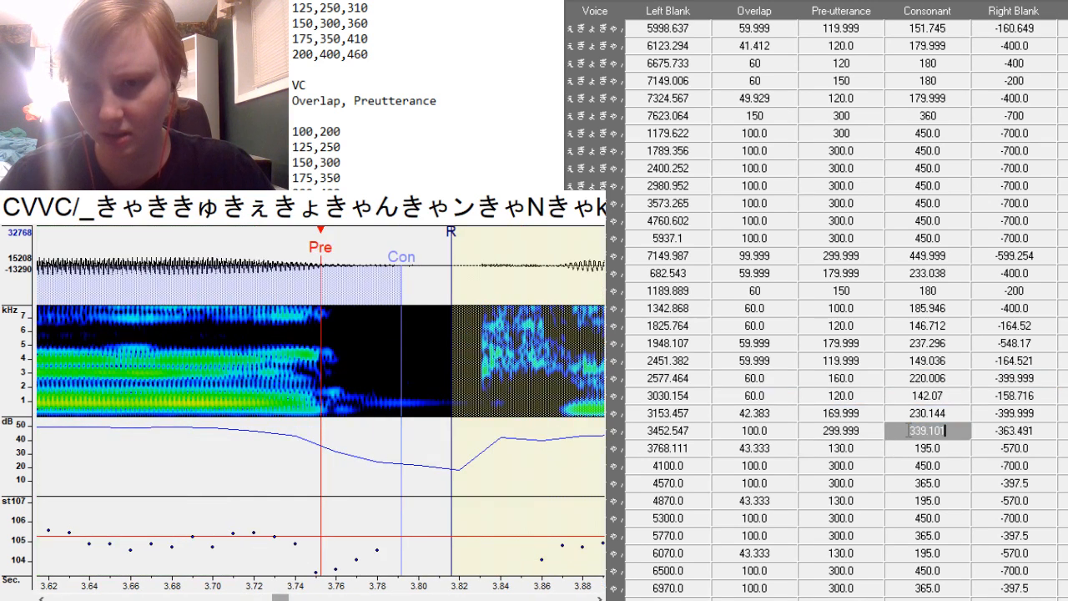
pyautogui.moveTo(780, 377); pyautogui.dragTo(1041, 398)
pyautogui.hotkey('ctrl', 'c')
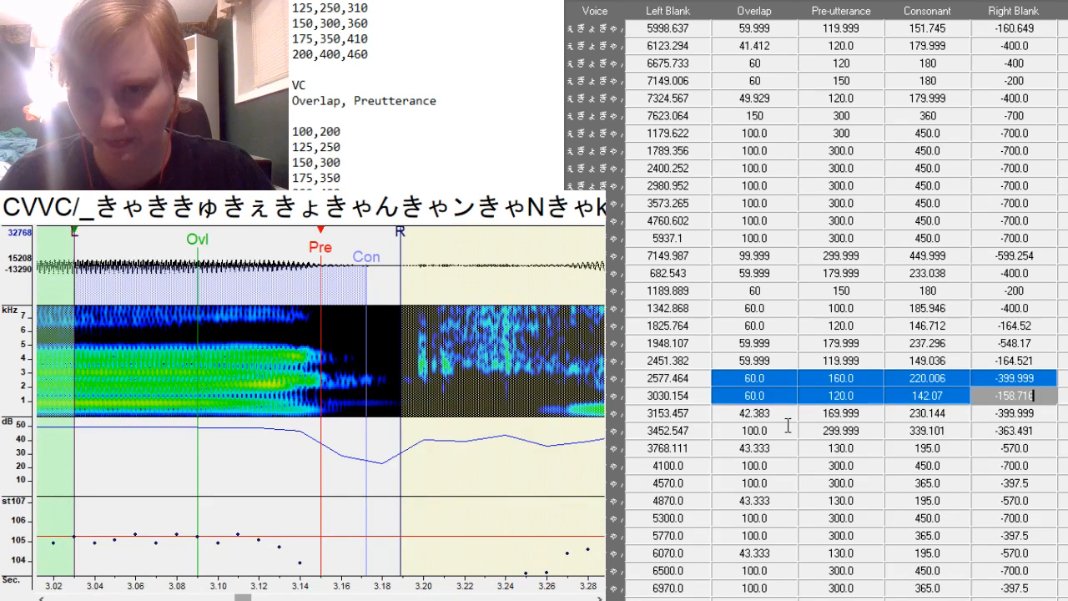
pyautogui.moveTo(788, 417); pyautogui.dragTo(1018, 431)
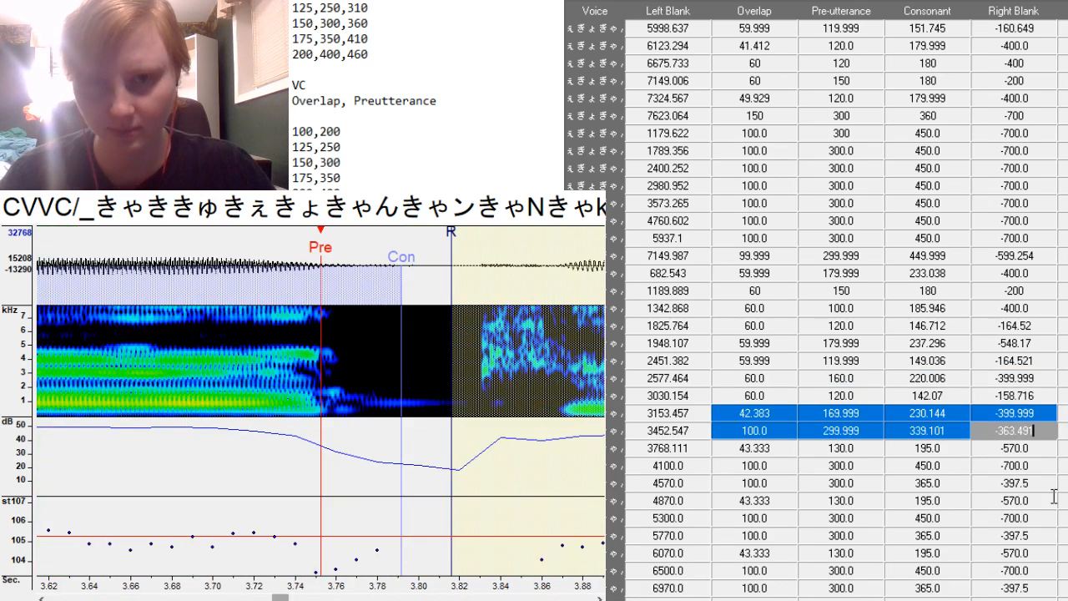
pyautogui.hotkey('ctrl', 'v')
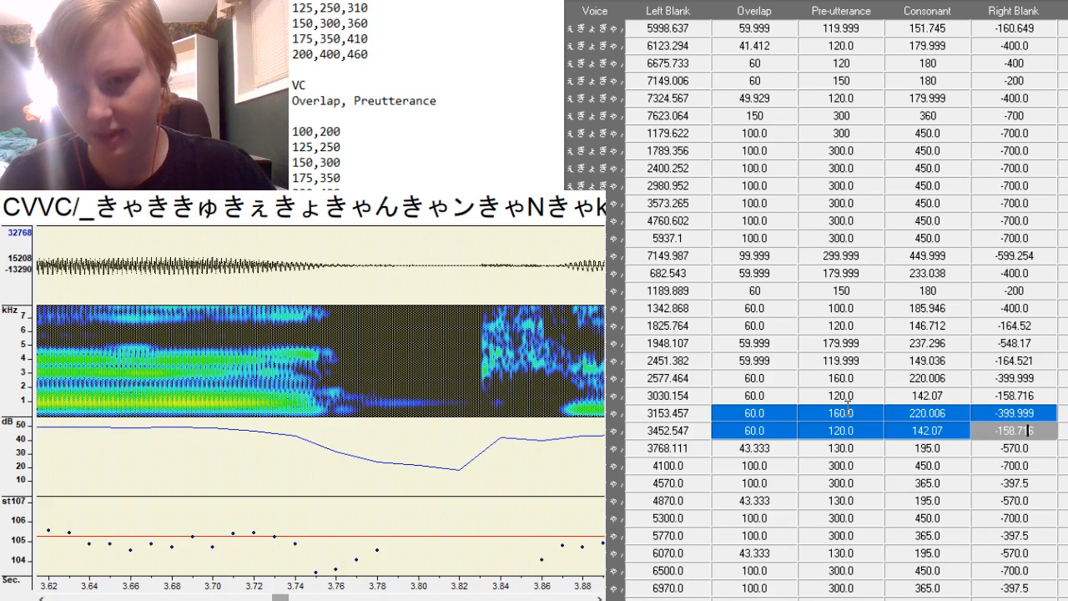
# Shift the row with Left Blank 3153.5 to about 3160.6, using Pre-utterance 170 and an Overlap of about 34.5.
pyautogui.click(851, 413)
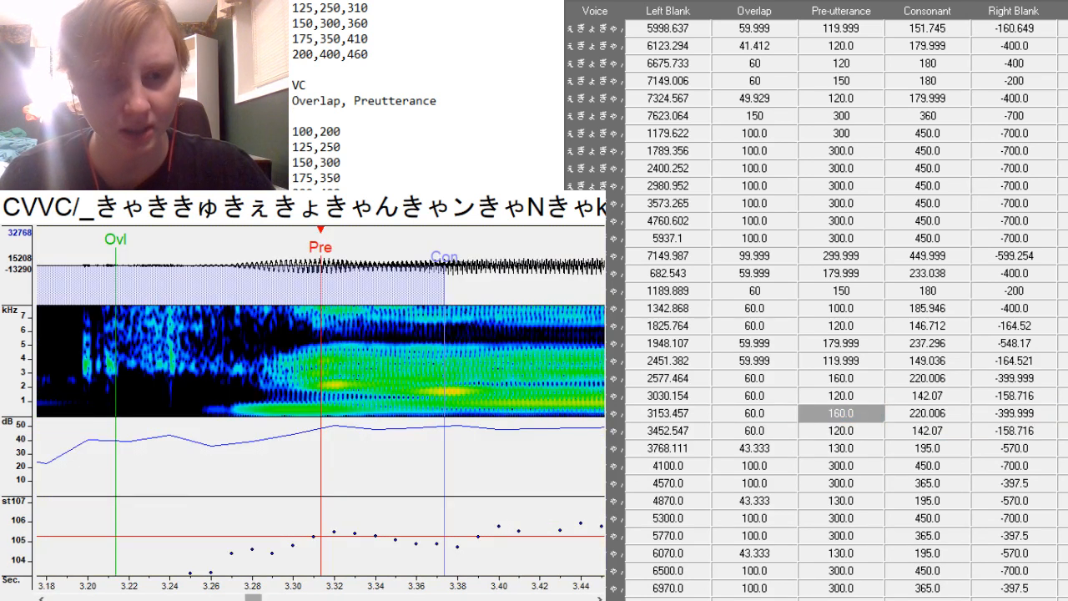
pyautogui.moveTo(256, 599); pyautogui.dragTo(253, 599)
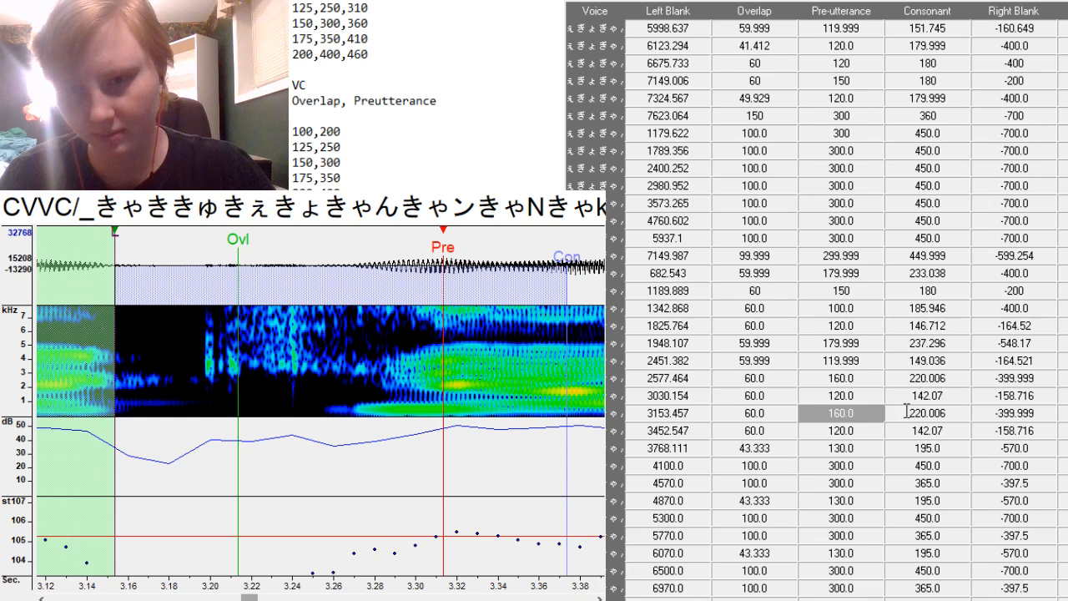
pyautogui.write('170')
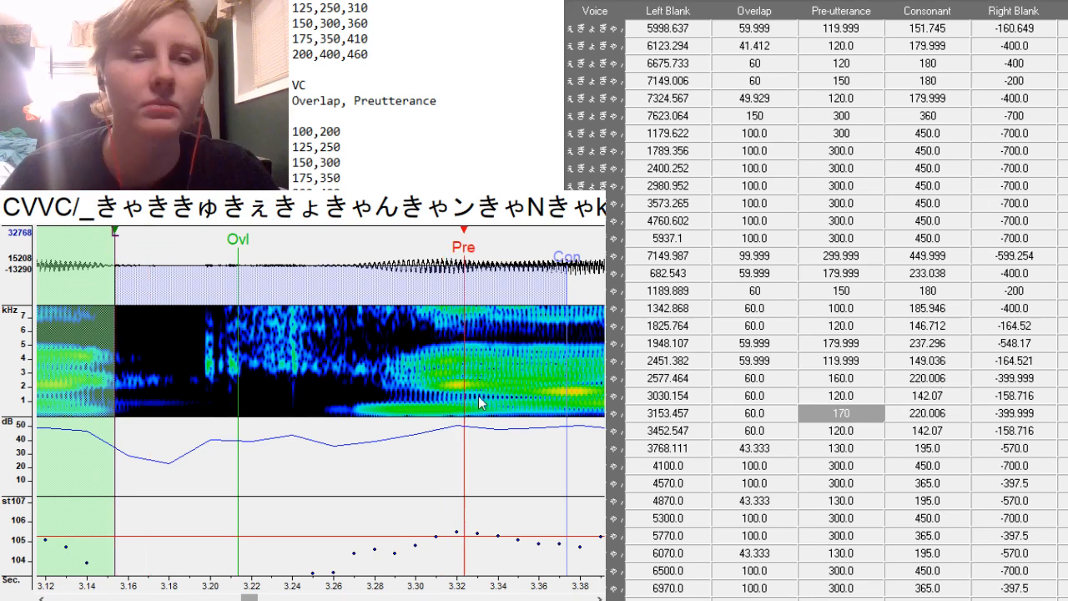
pyautogui.press('F3')
pyautogui.press('F2')
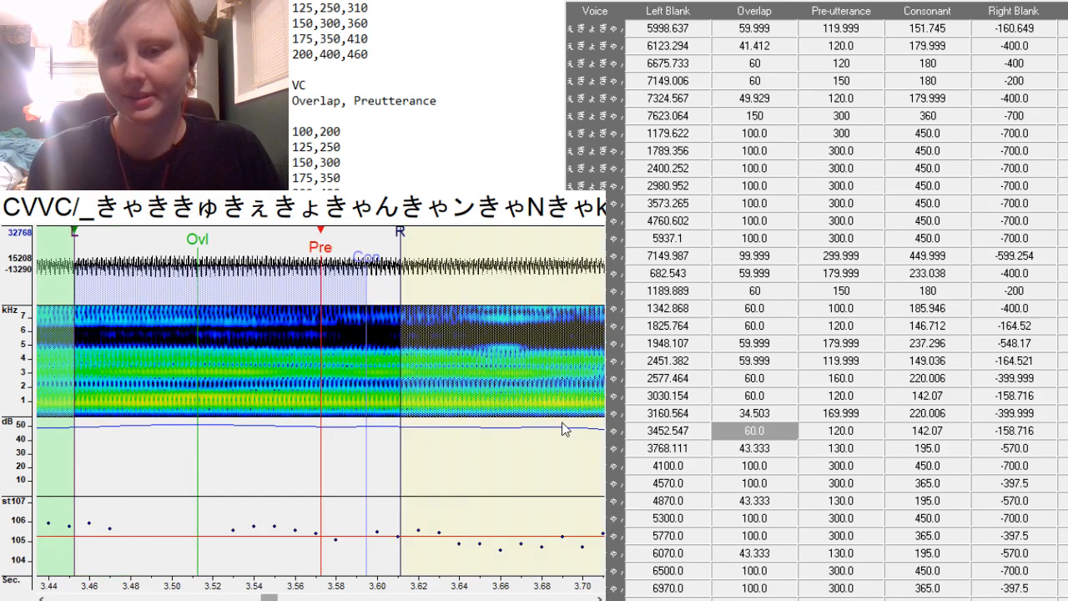
# Shift the markers of the row with Left Blank 3452.5 to about 3632.2.
pyautogui.press('Down')
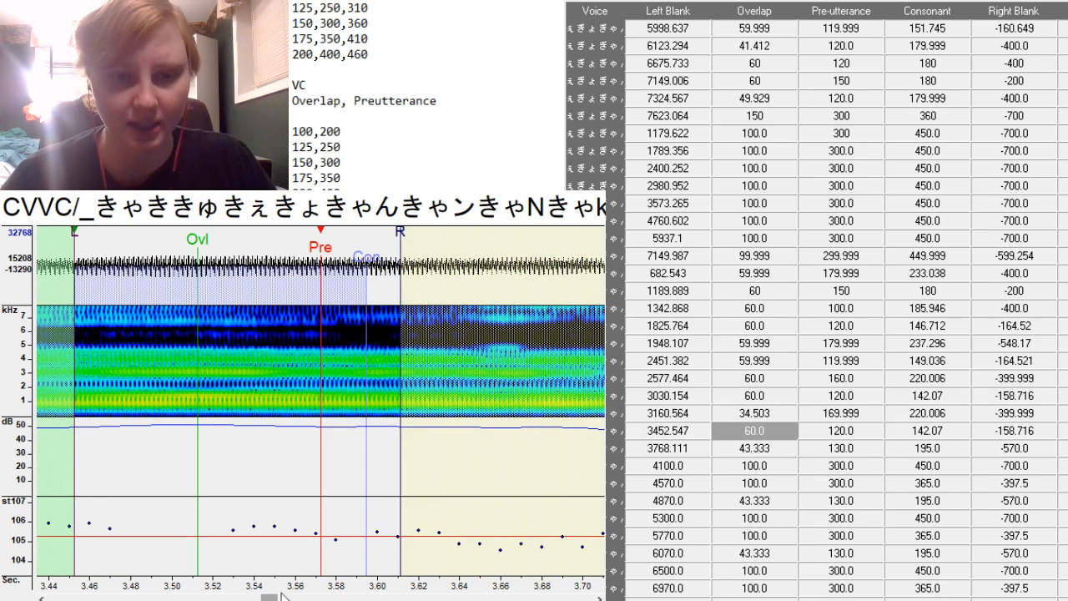
pyautogui.moveTo(272, 597); pyautogui.dragTo(284, 598)
pyautogui.hotkey('alt', 'F3')
pyautogui.scroll(-1, 258, 381)
pyautogui.press('Down')
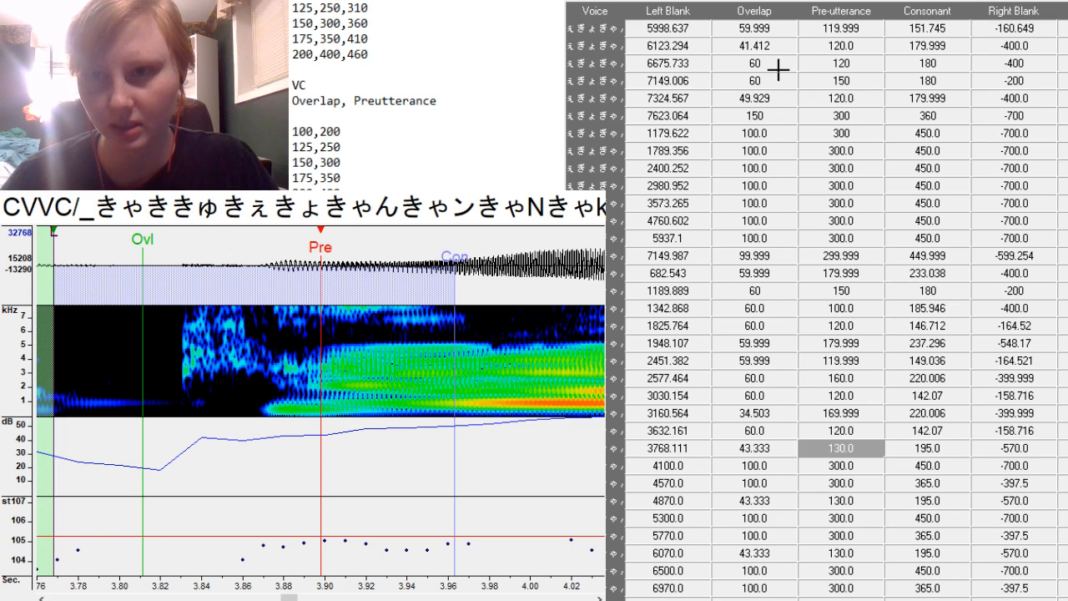
pyautogui.moveTo(768, 60); pyautogui.dragTo(1012, 76)
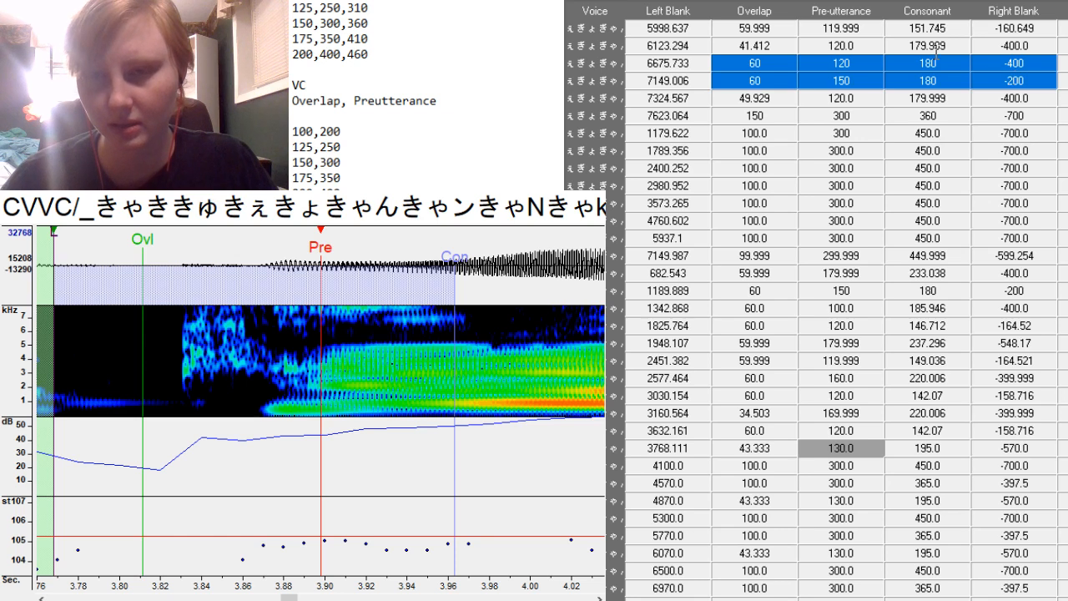
pyautogui.click(780, 64)
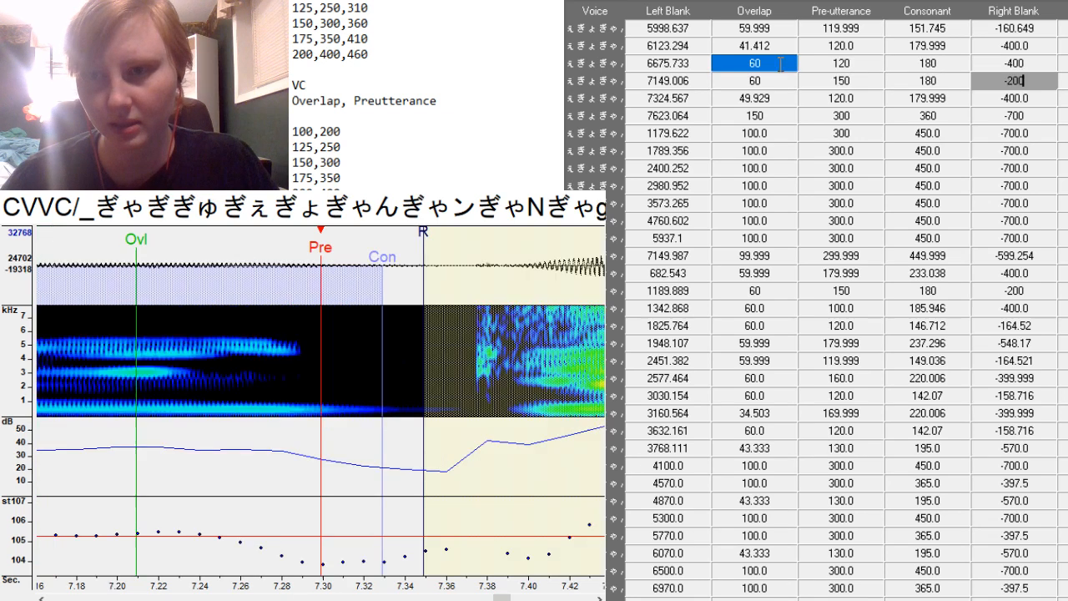
pyautogui.moveTo(780, 64); pyautogui.dragTo(1012, 64)
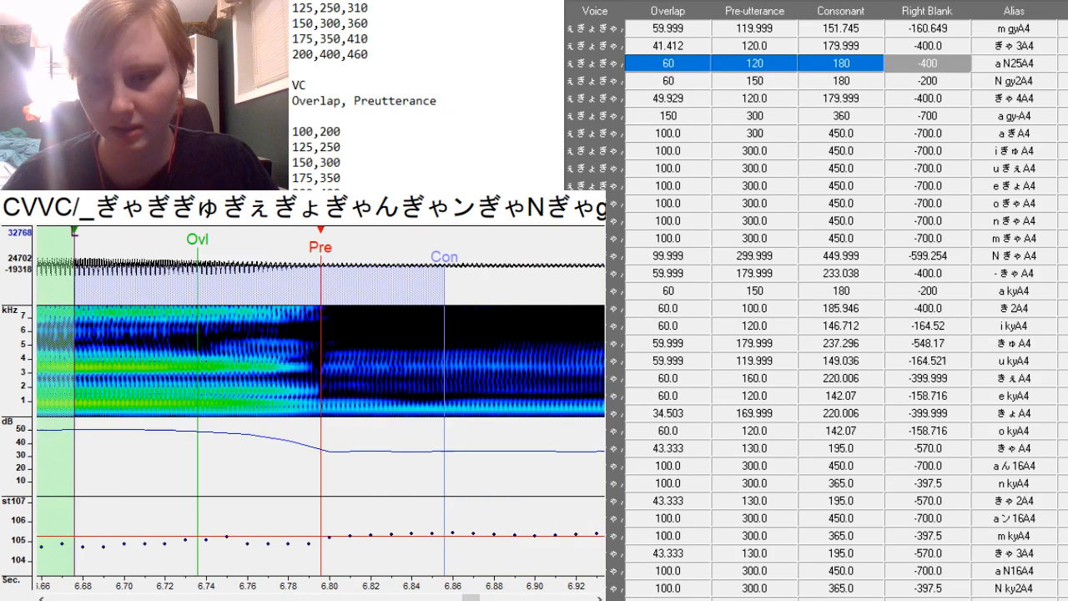
pyautogui.scroll(-2, 881, 206)
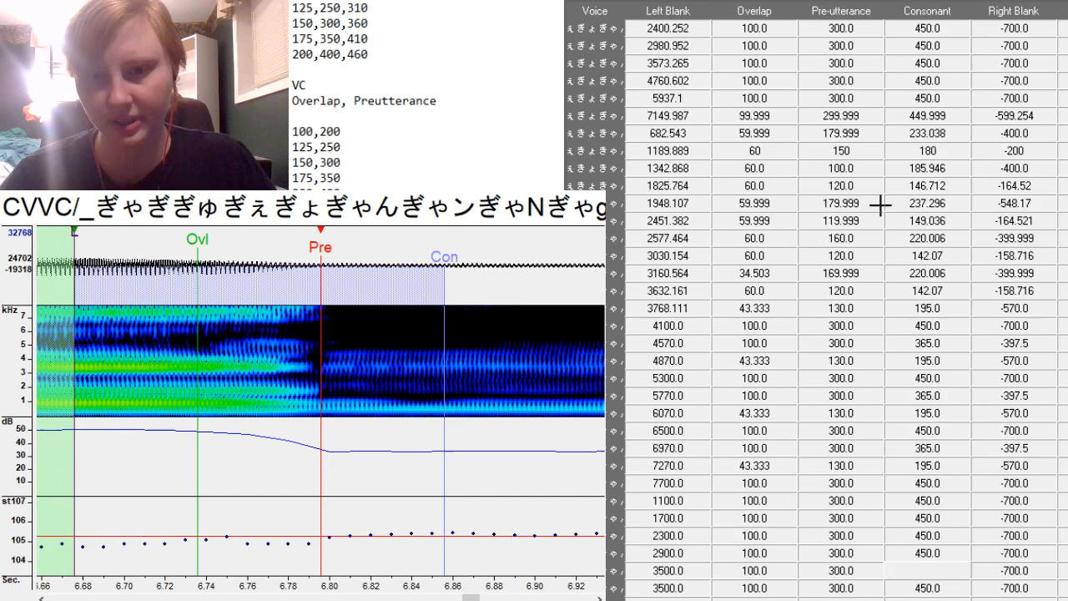
pyautogui.scroll(-1, 880, 205)
# Set Overlap 100, Pre-utterance 250, Consonant 300 and Right Blank -700 in the row with Left Blank 4100.0, consulting the preset notes.
pyautogui.click(914, 255)
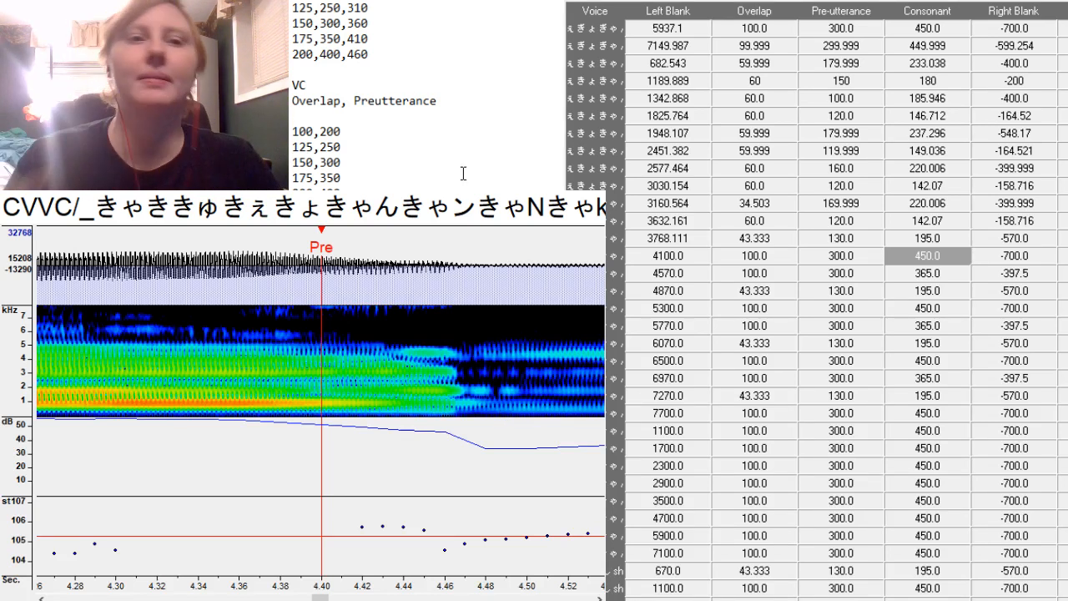
pyautogui.scroll(3, 463, 172)
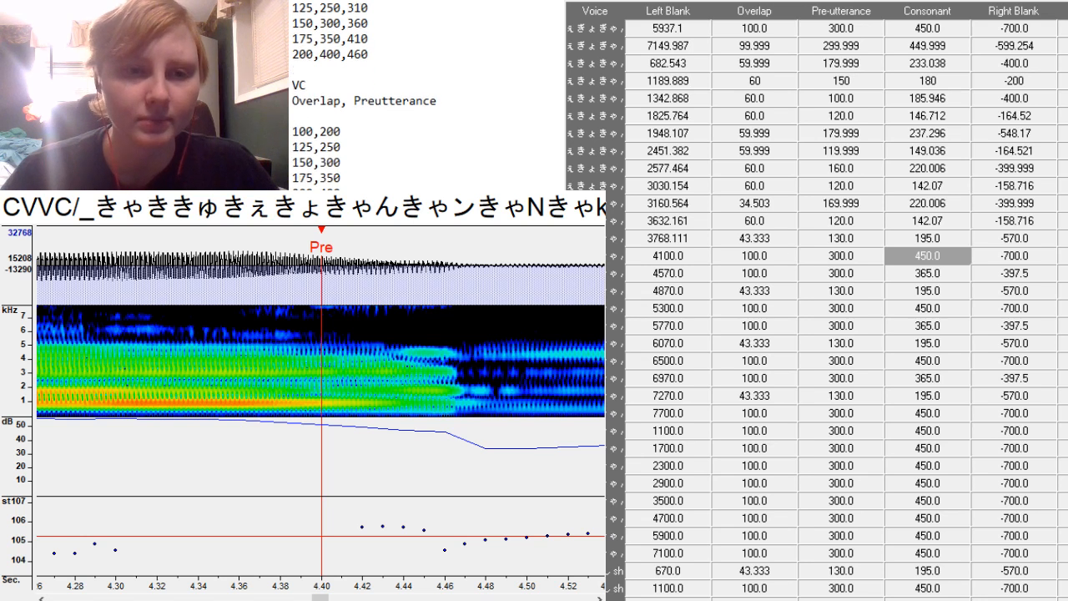
pyautogui.scroll(2, 463, 173)
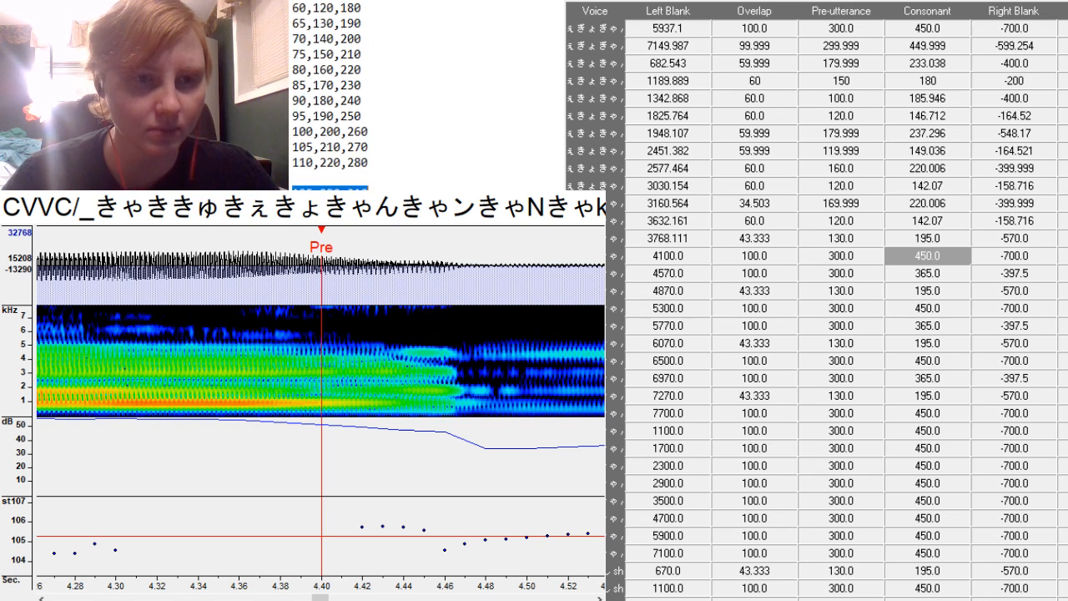
pyautogui.scroll(-4, 463, 172)
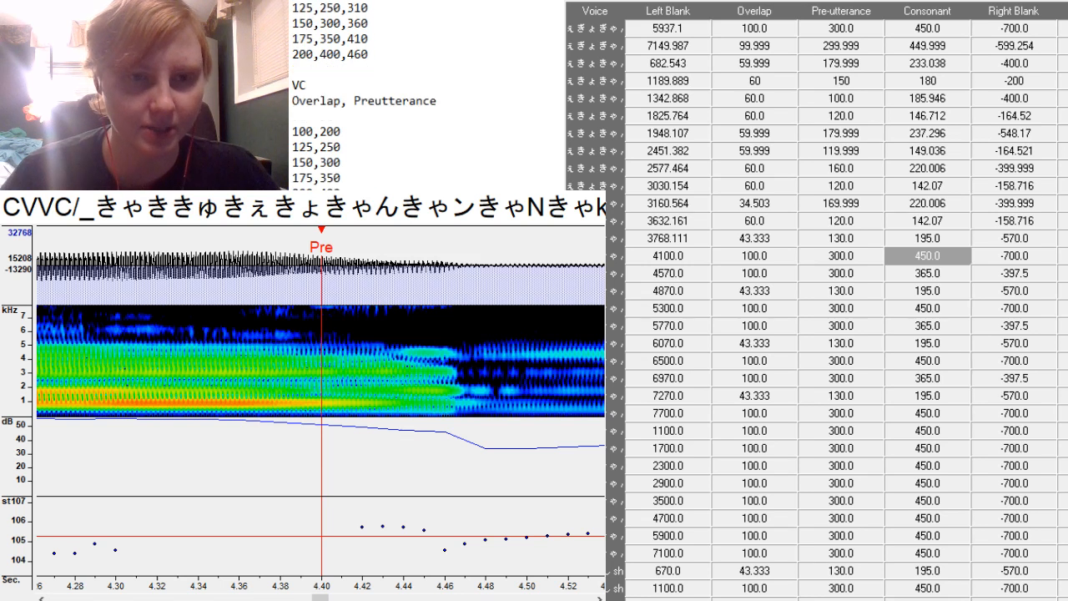
pyautogui.click(769, 255)
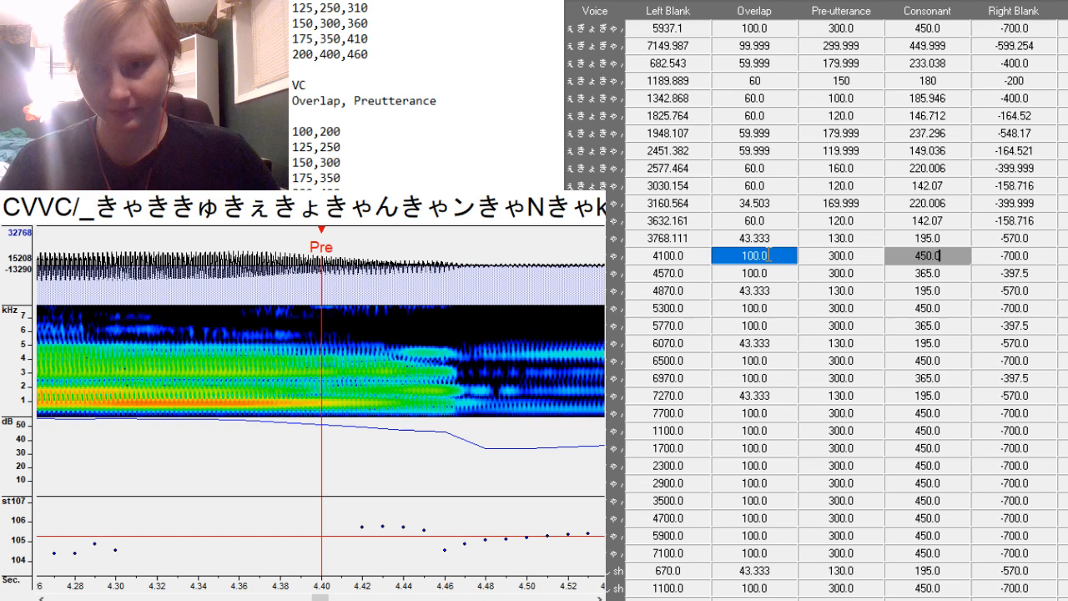
pyautogui.write('100\t250\t300\t-700')
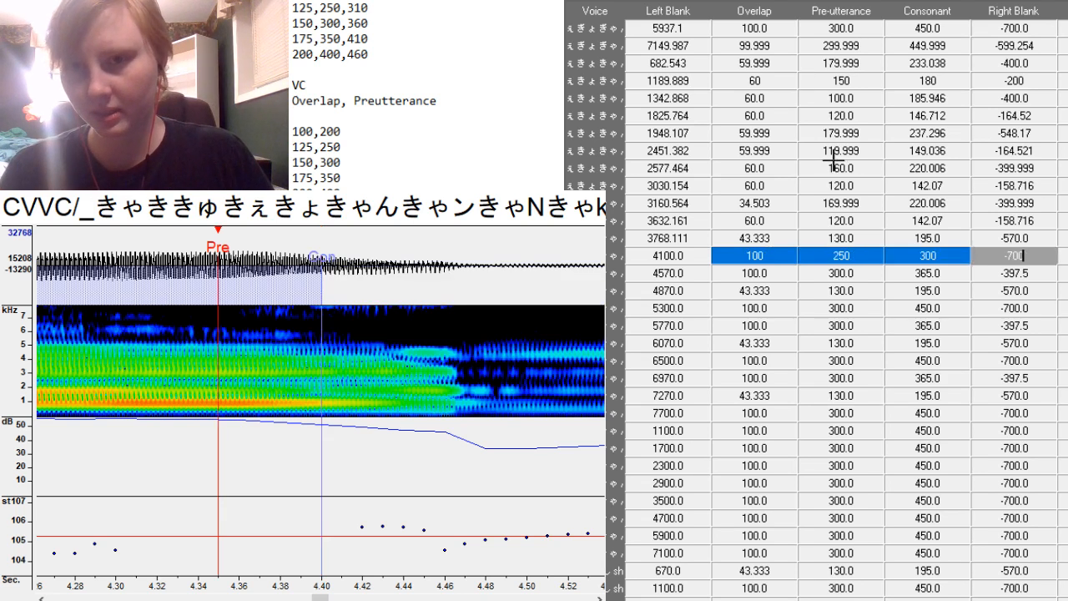
# Copy the Overlap through Right Blank values of the rows with Left Blank 4921.246 and 5482.976 onto the rows with Left Blank 4570.0 and 4870.0.
pyautogui.click(856, 117)
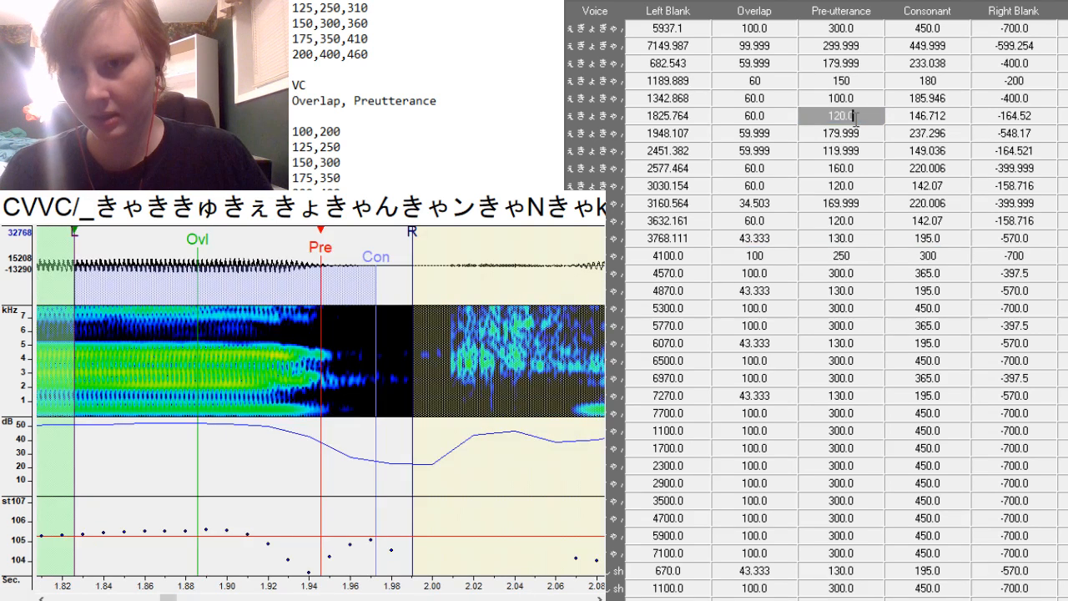
pyautogui.scroll(4, 856, 116)
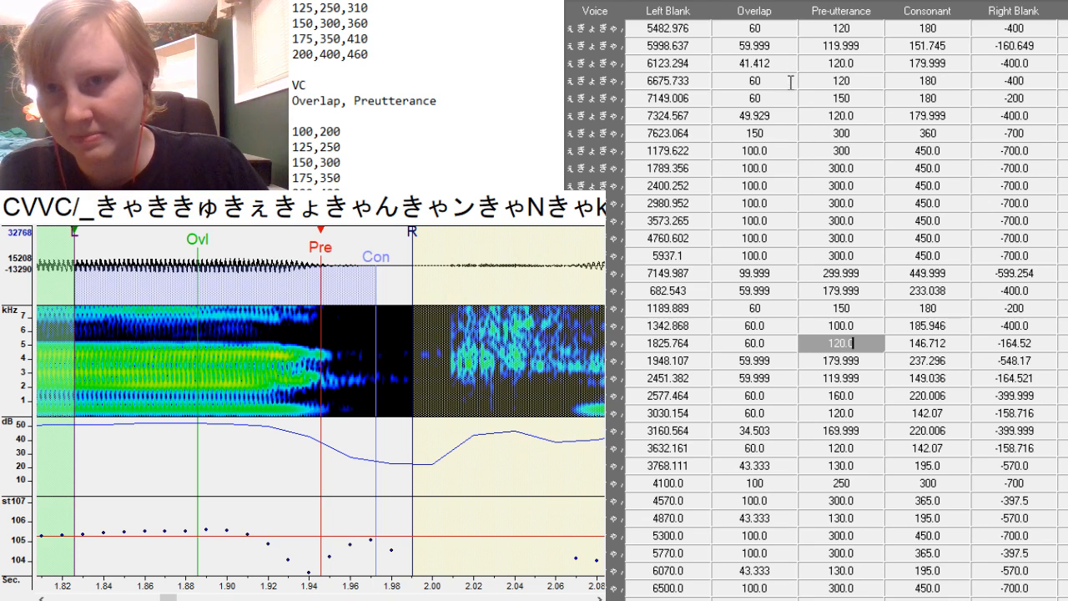
pyautogui.scroll(2, 791, 81)
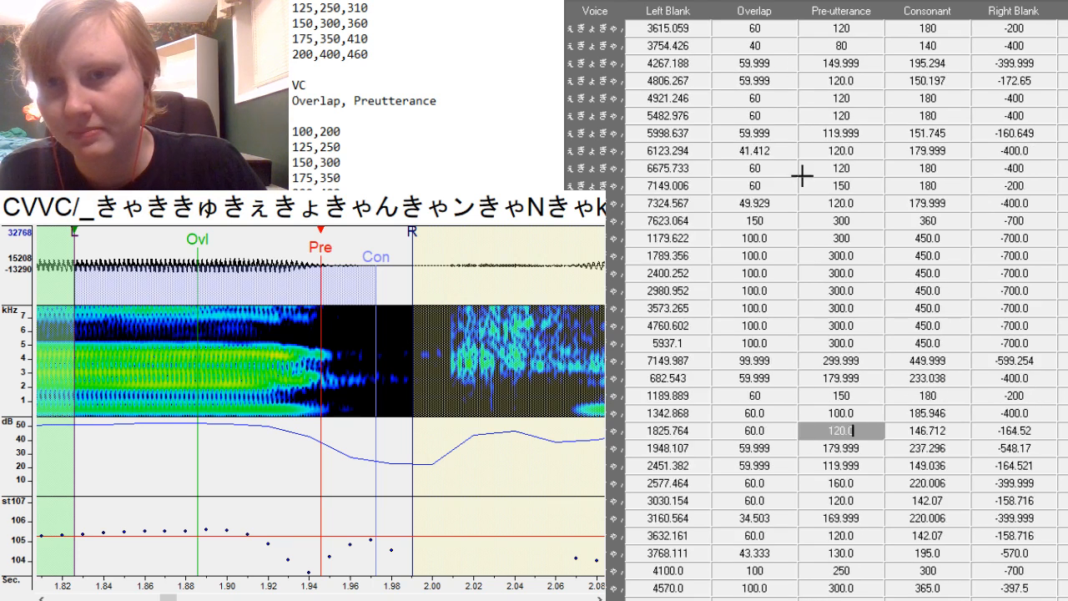
pyautogui.click(795, 101)
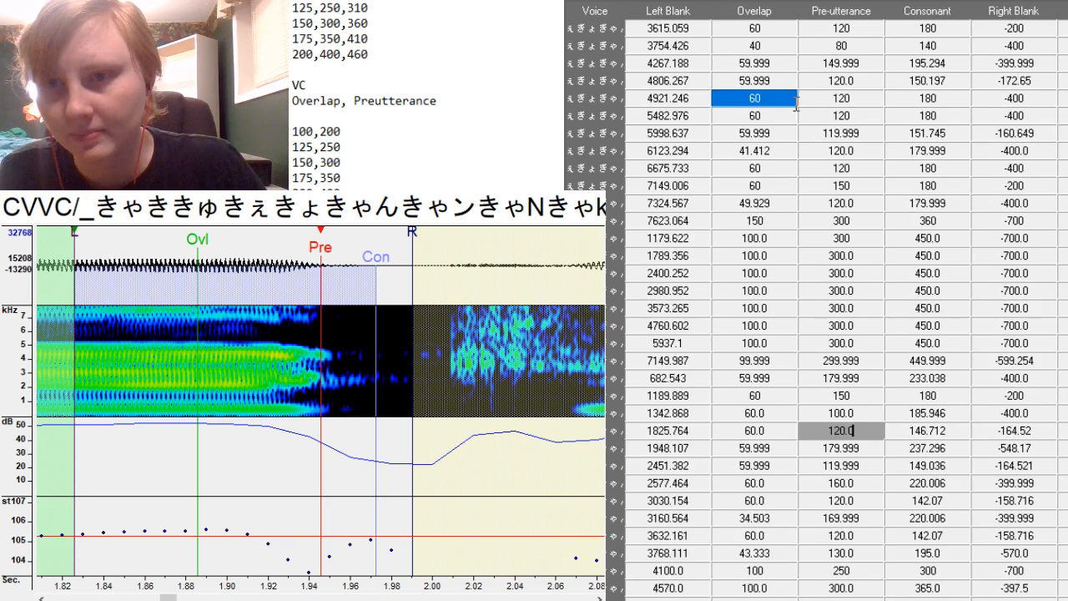
pyautogui.moveTo(797, 101); pyautogui.dragTo(1013, 115)
pyautogui.hotkey('ctrl', 'c')
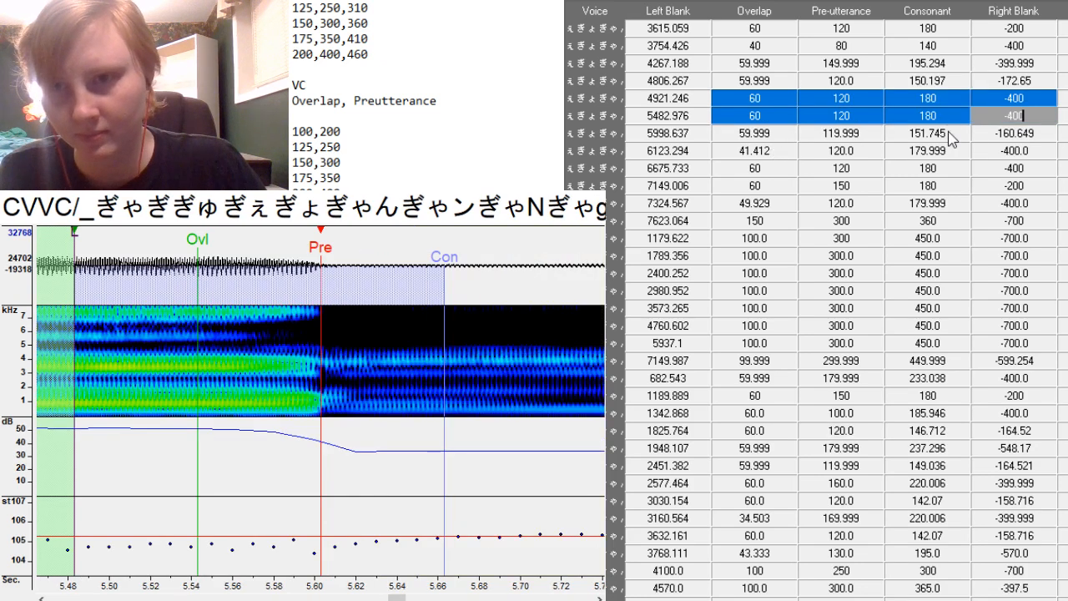
pyautogui.scroll(-3, 878, 207)
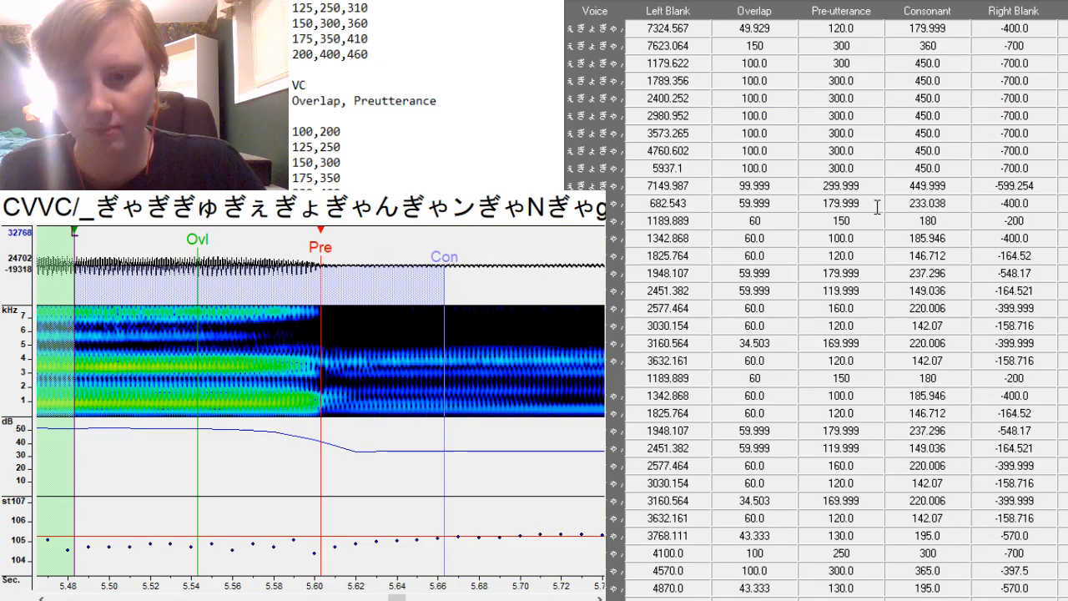
pyautogui.scroll(-7, 878, 206)
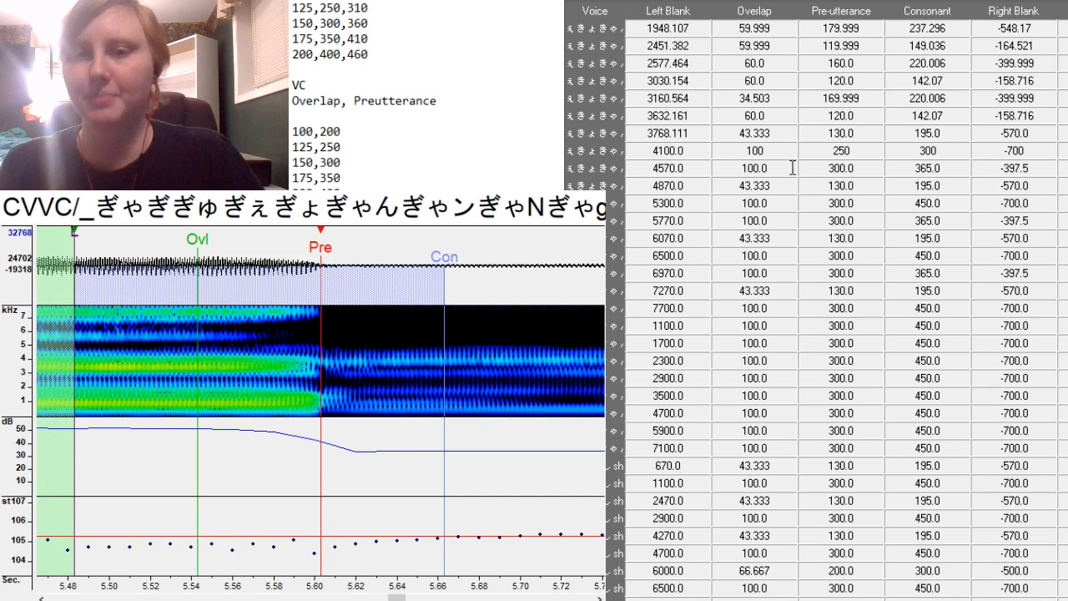
pyautogui.moveTo(792, 168); pyautogui.dragTo(1042, 186)
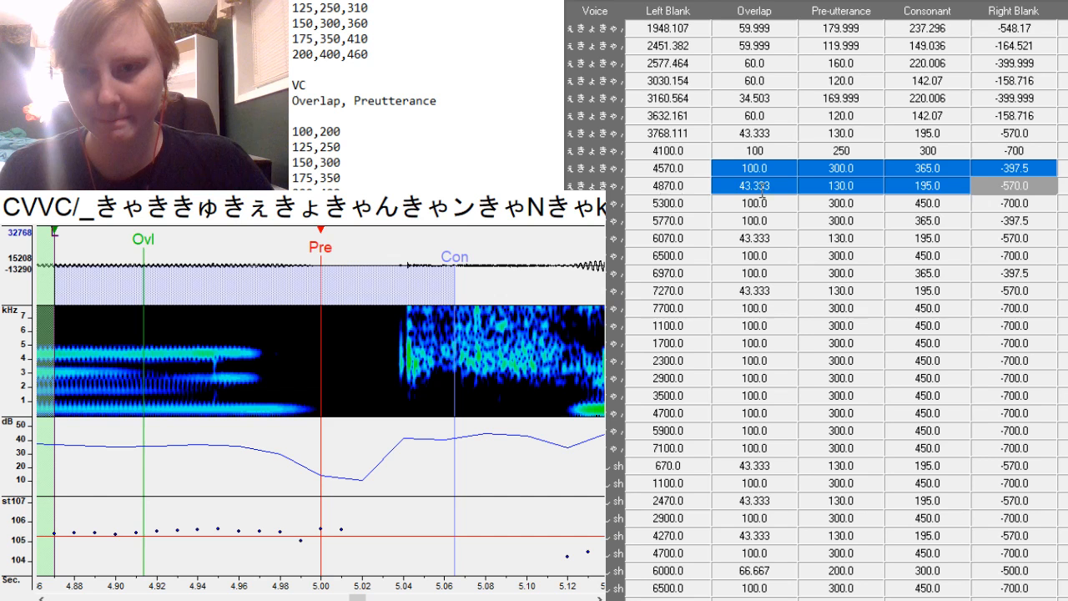
pyautogui.hotkey('ctrl', 'v')
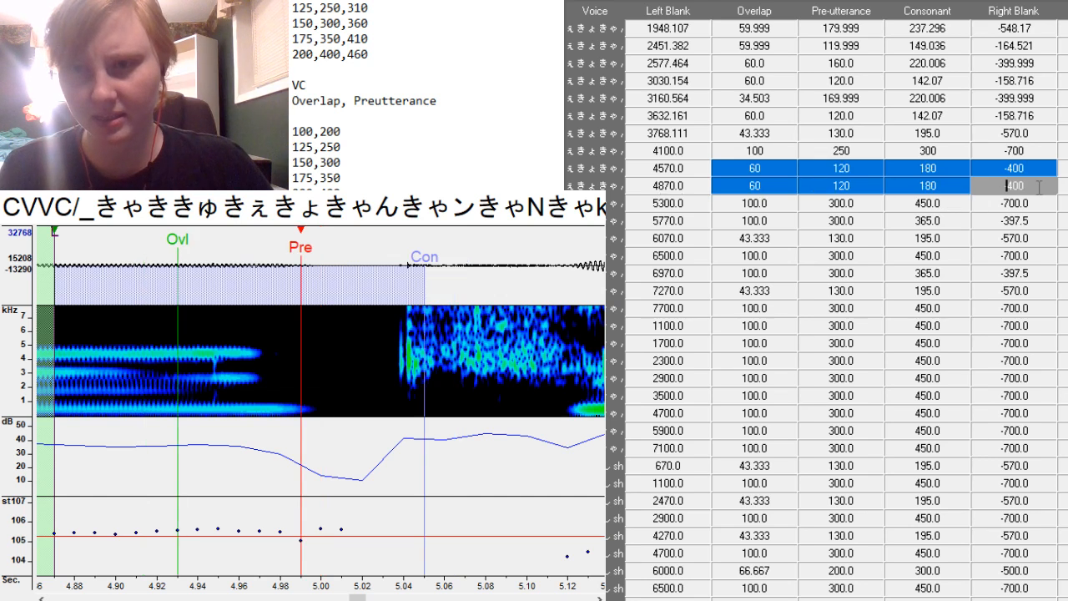
pyautogui.click(1040, 187)
pyautogui.write('-200')
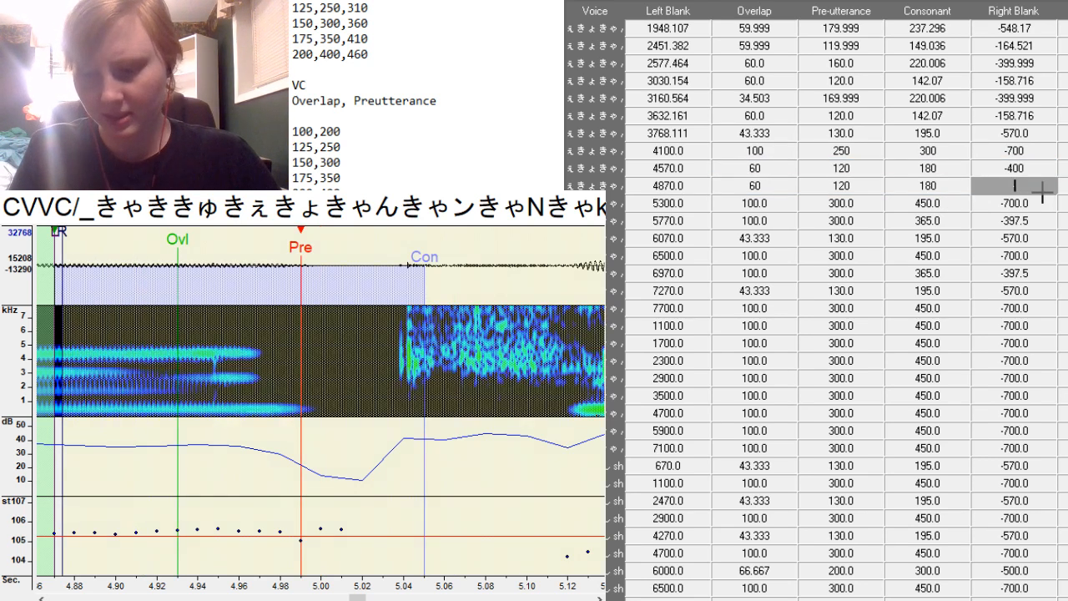
pyautogui.press('Return')
pyautogui.doubleClick(1043, 192)
pyautogui.press('BackSpace')
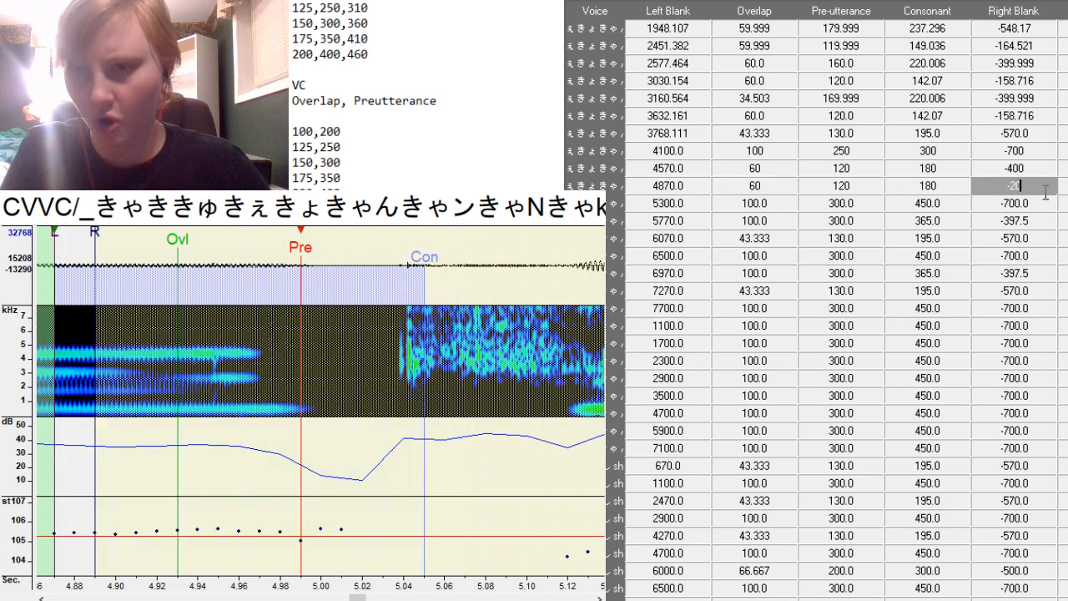
pyautogui.press('BackSpace')
pyautogui.press('BackSpace')
pyautogui.write('400')
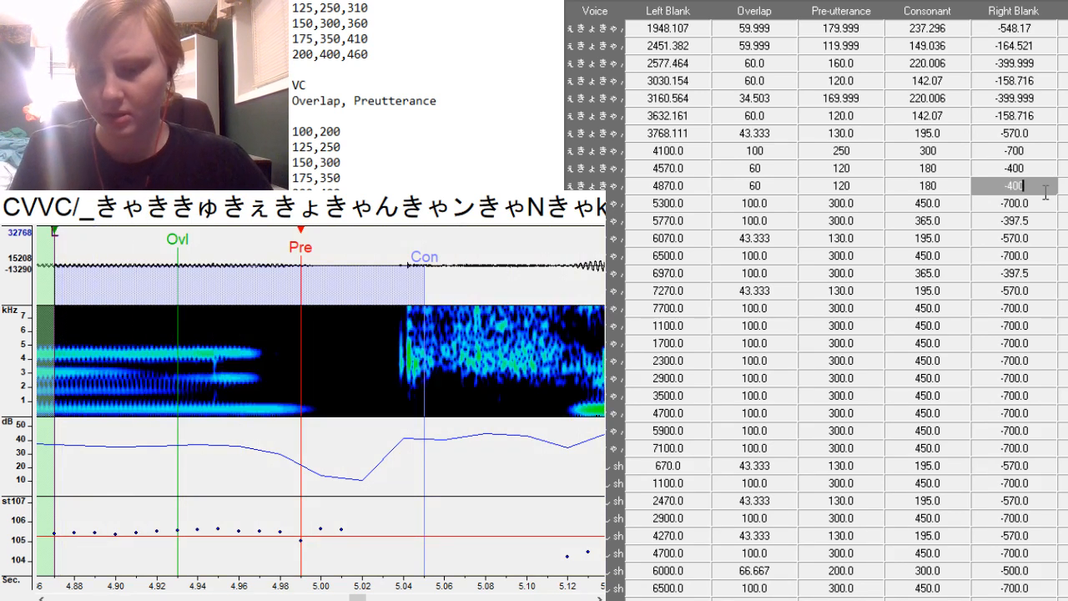
# Set the Right Blank to -200 in the row with Left Blank 4570.0.
pyautogui.press('Up')
pyautogui.press('BackSpace')
pyautogui.press('BackSpace')
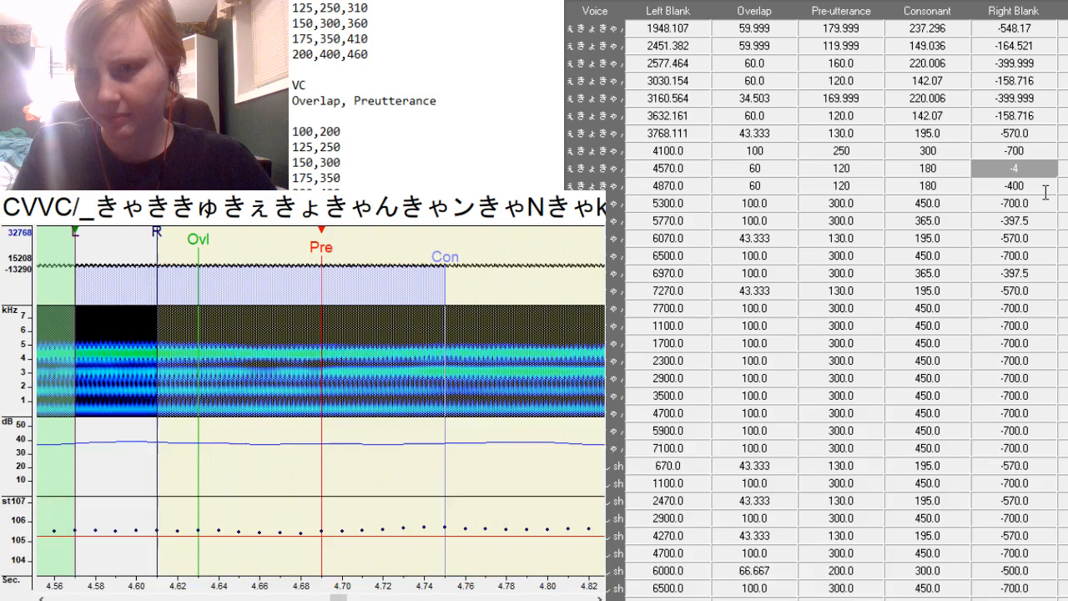
pyautogui.write('200')
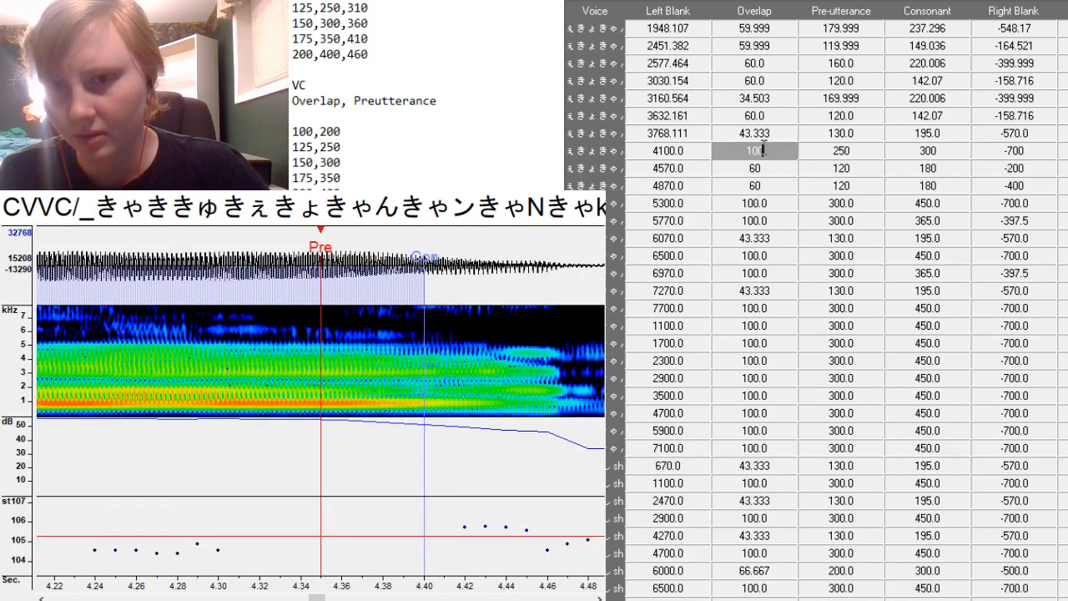
# Copy the Overlap through Right Blank values of the rows with Left Blank 4100.0 to 4870.0 onto the six rows from 5300.0 to 7270.0.
pyautogui.click(839, 149)
pyautogui.moveTo(839, 144); pyautogui.dragTo(1014, 185)
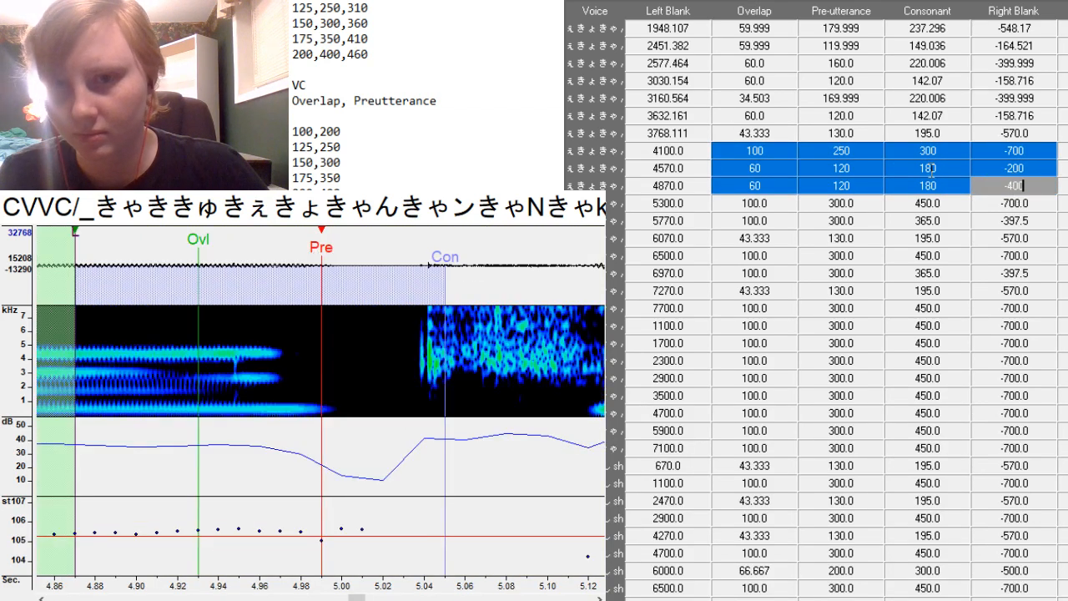
pyautogui.click(768, 205)
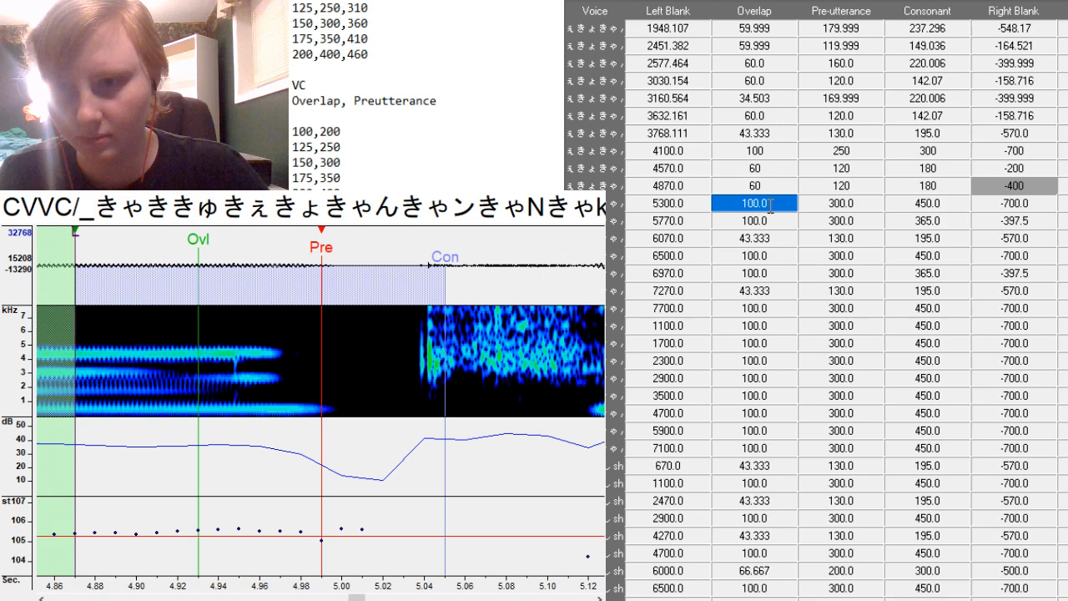
pyautogui.moveTo(770, 204); pyautogui.dragTo(1043, 288)
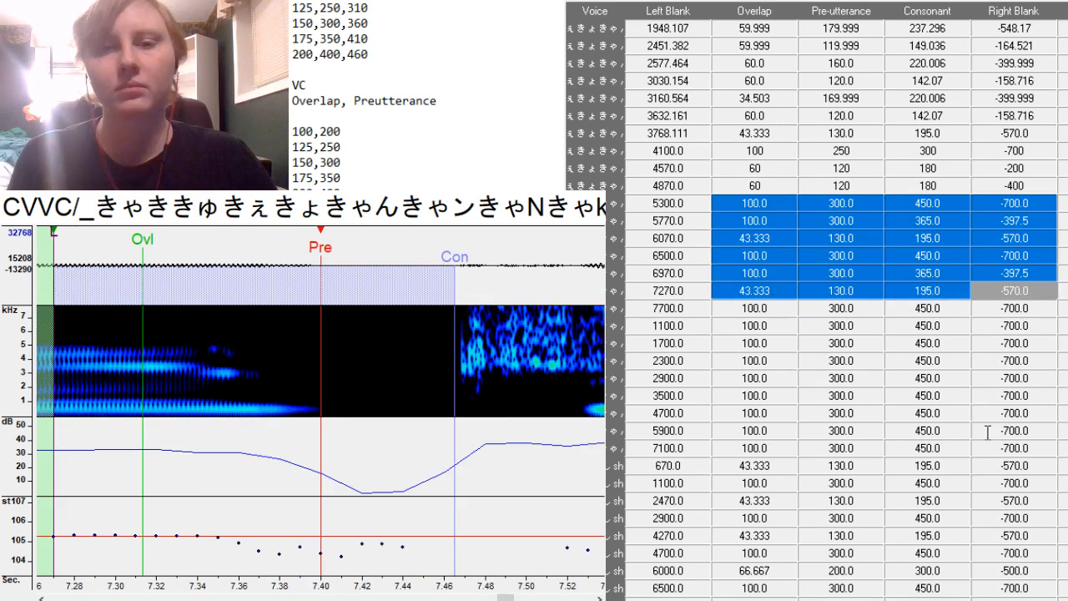
pyautogui.hotkey('ctrl', 'v')
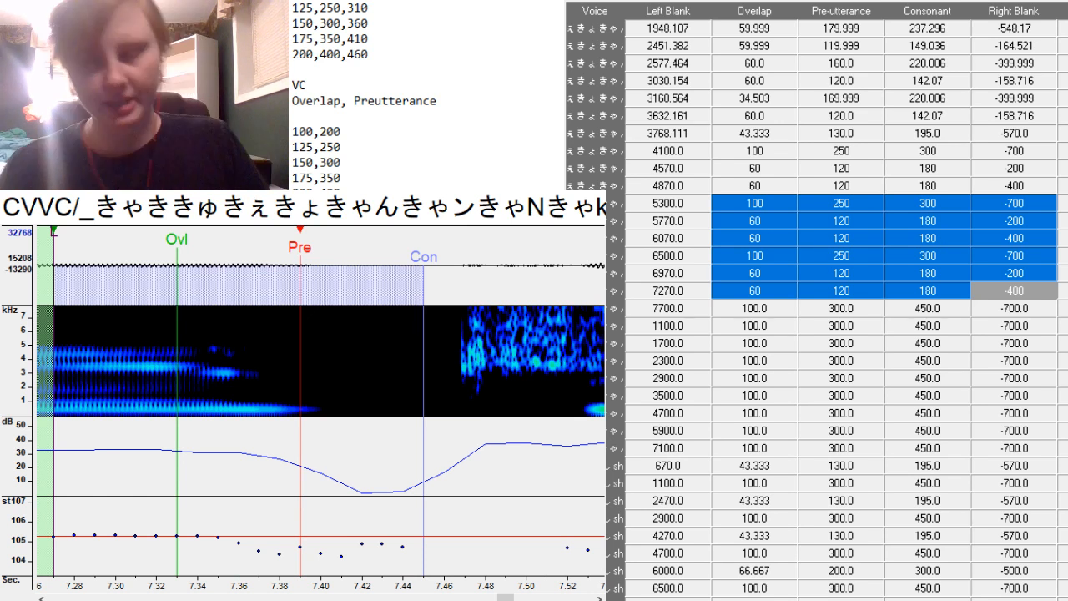
# Shift the markers of the row with Left Blank 4100.0 to about 4218.8, aligning Pre-utterance with the end of the vowel.
pyautogui.click(782, 148)
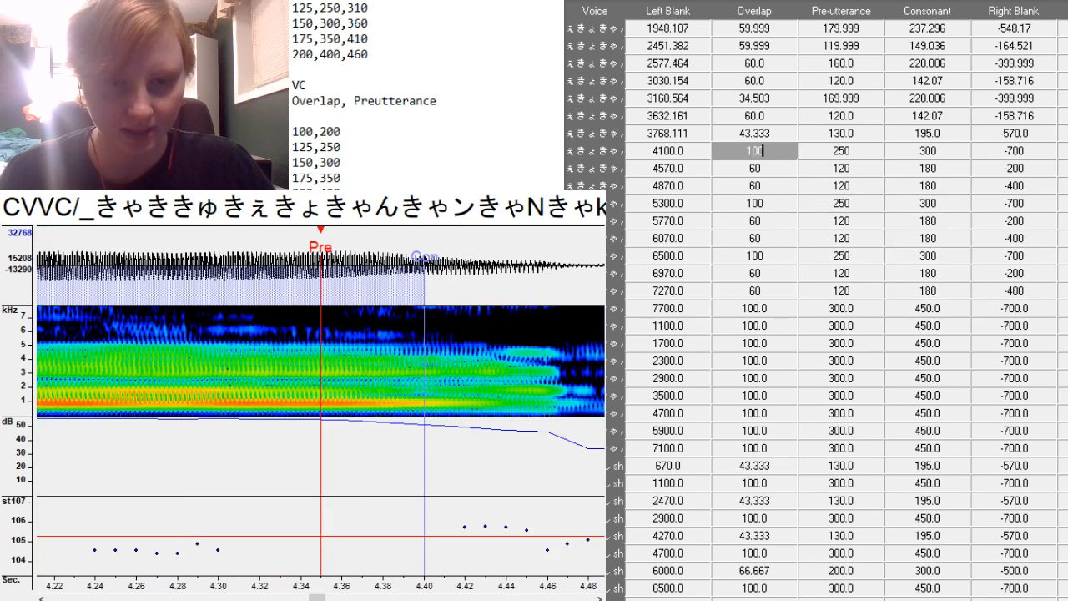
pyautogui.moveTo(315, 598); pyautogui.dragTo(272, 598)
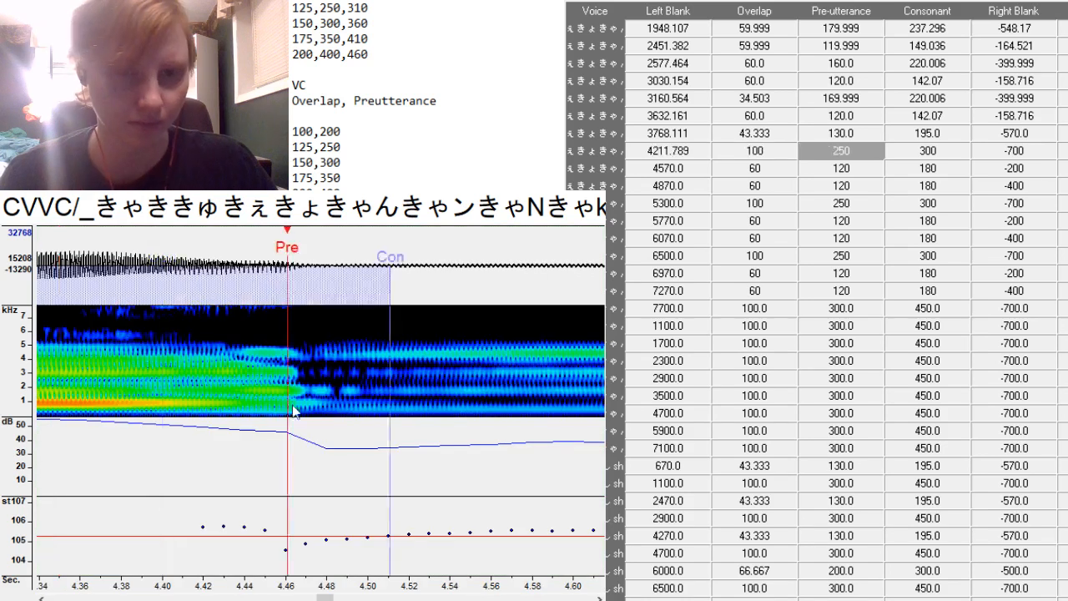
pyautogui.moveTo(292, 407); pyautogui.dragTo(303, 413)
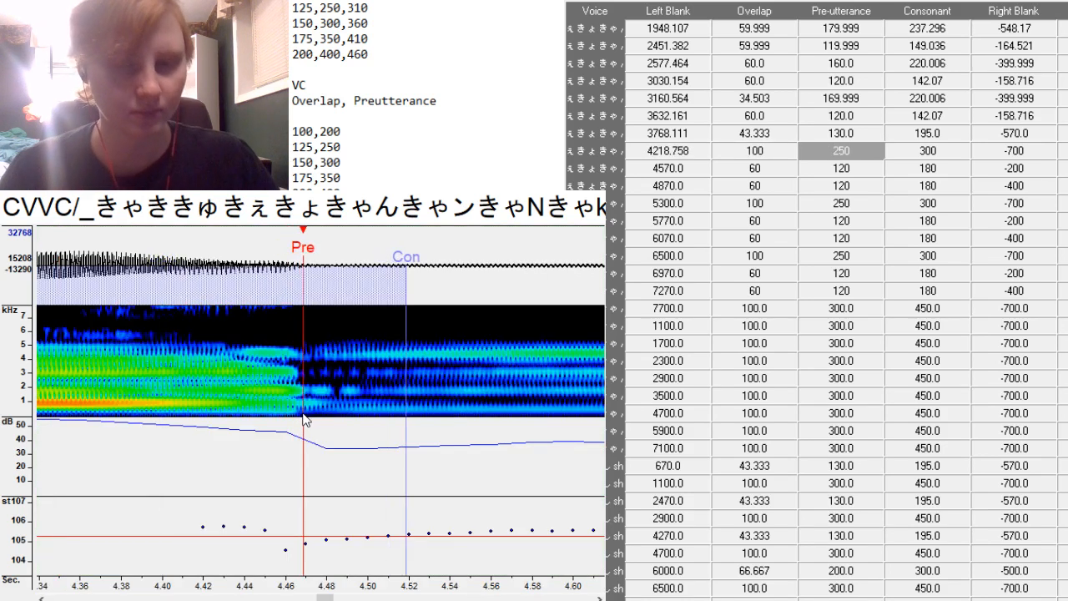
# Shift the row with Left Blank 4570.0 to about 4849.3, with Consonant about 163.7 and Right Blank about -176.1.
pyautogui.press('Down')
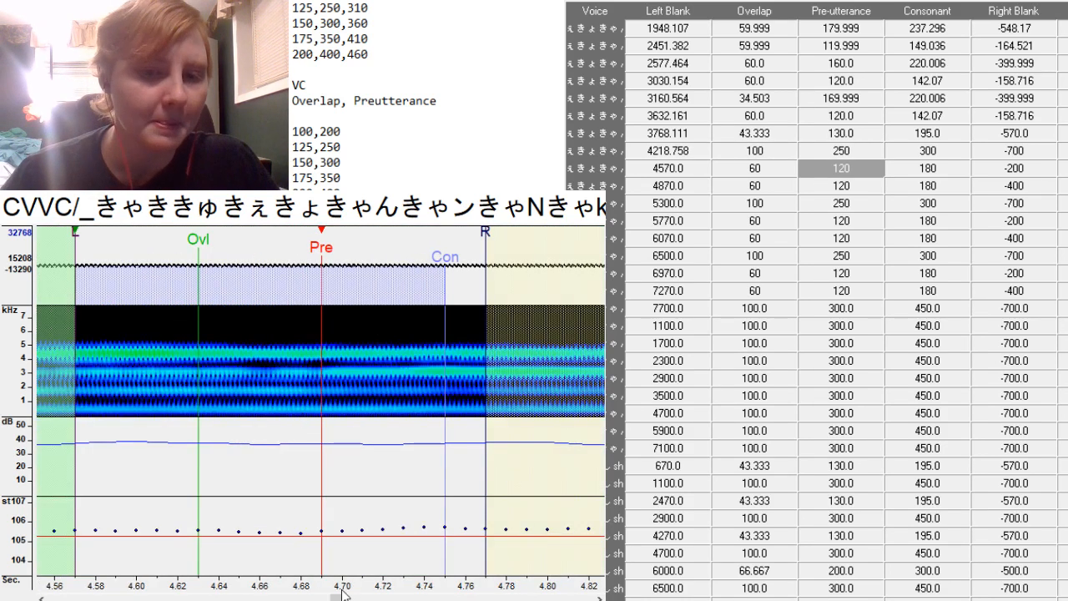
pyautogui.moveTo(338, 598); pyautogui.dragTo(354, 598)
pyautogui.press('F3')
pyautogui.press('F3')
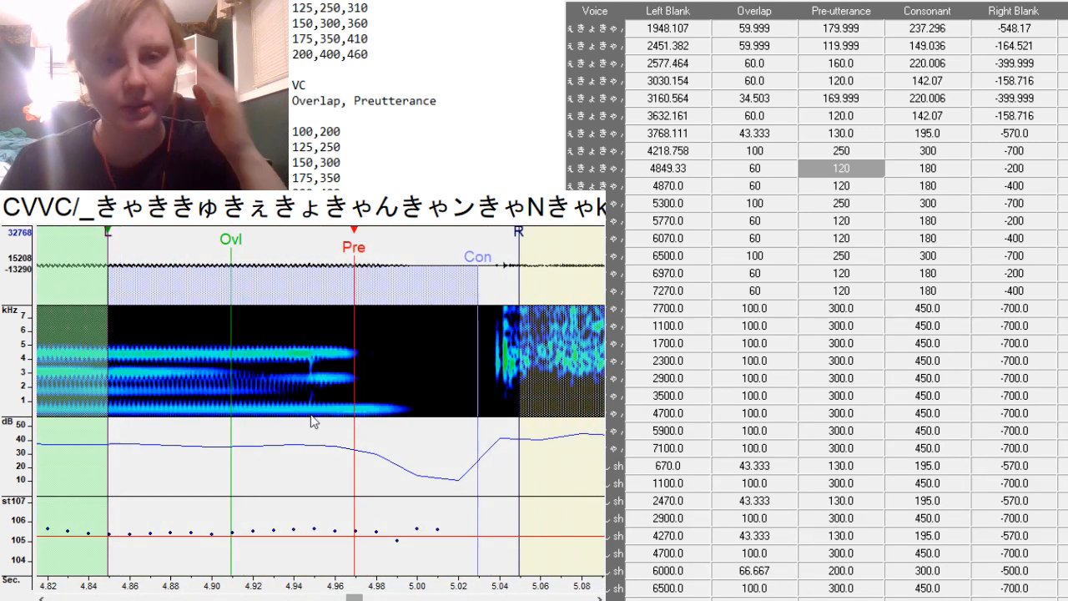
pyautogui.press('F4')
pyautogui.press('F5')
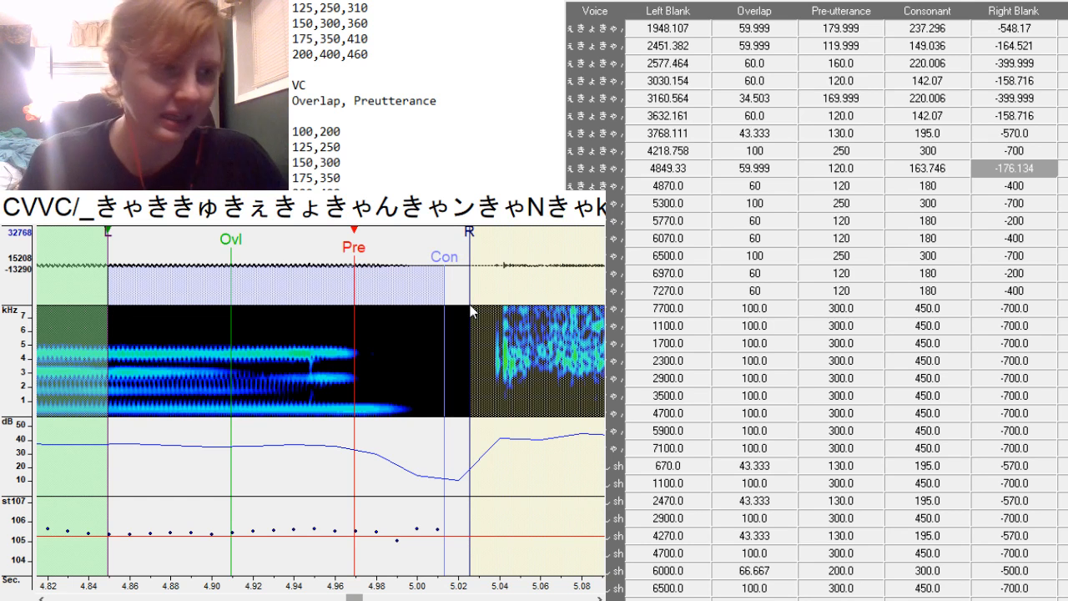
# Shift the row with Left Blank 4870.0 to about 4991.8 and move its Overlap to about 44.5.
pyautogui.press('Down')
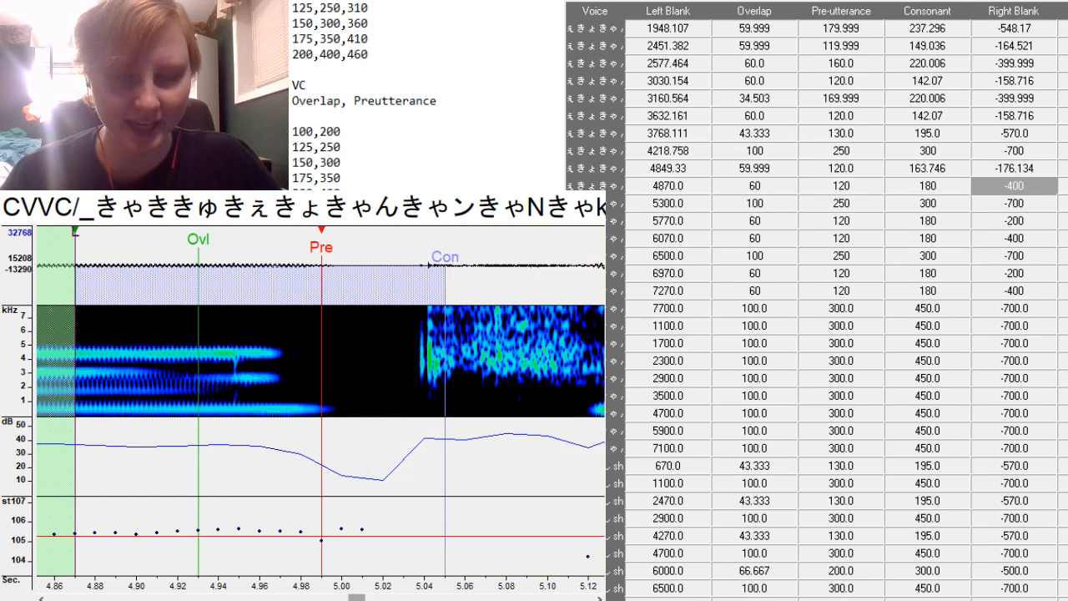
pyautogui.moveTo(356, 599); pyautogui.dragTo(360, 599)
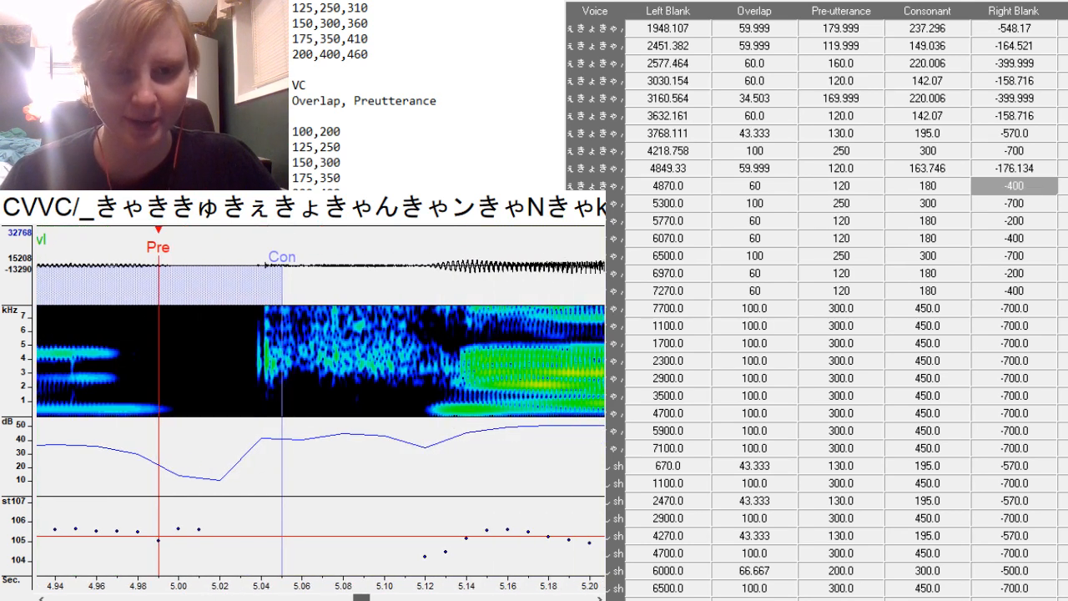
pyautogui.press('F3')
pyautogui.press('F3')
pyautogui.press('F3')
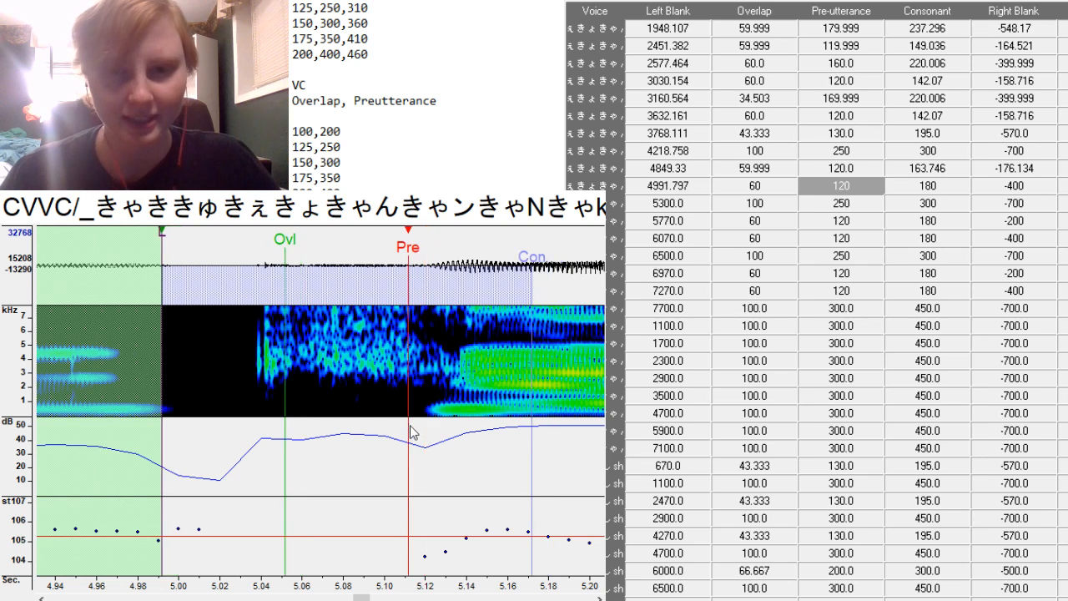
pyautogui.moveTo(285, 392); pyautogui.dragTo(253, 391)
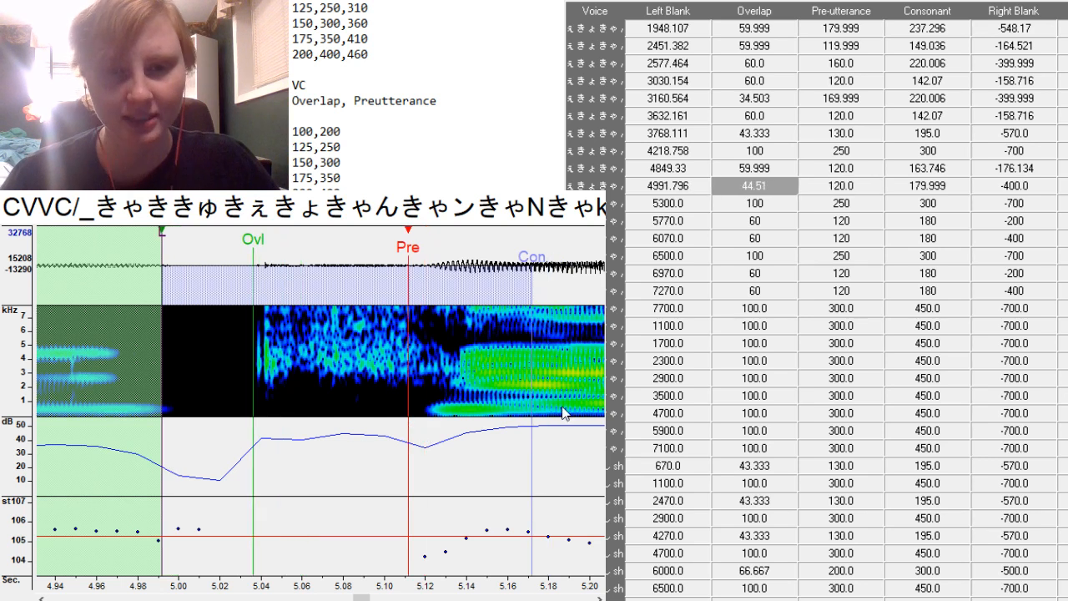
# Set Pre-utterance to 200 and move the Consonant marker to about 269.8 in the row with Left Blank 4991.796.
pyautogui.click(836, 180)
pyautogui.press('BackSpace')
pyautogui.press('BackSpace')
pyautogui.press('BackSpace')
pyautogui.press('BackSpace')
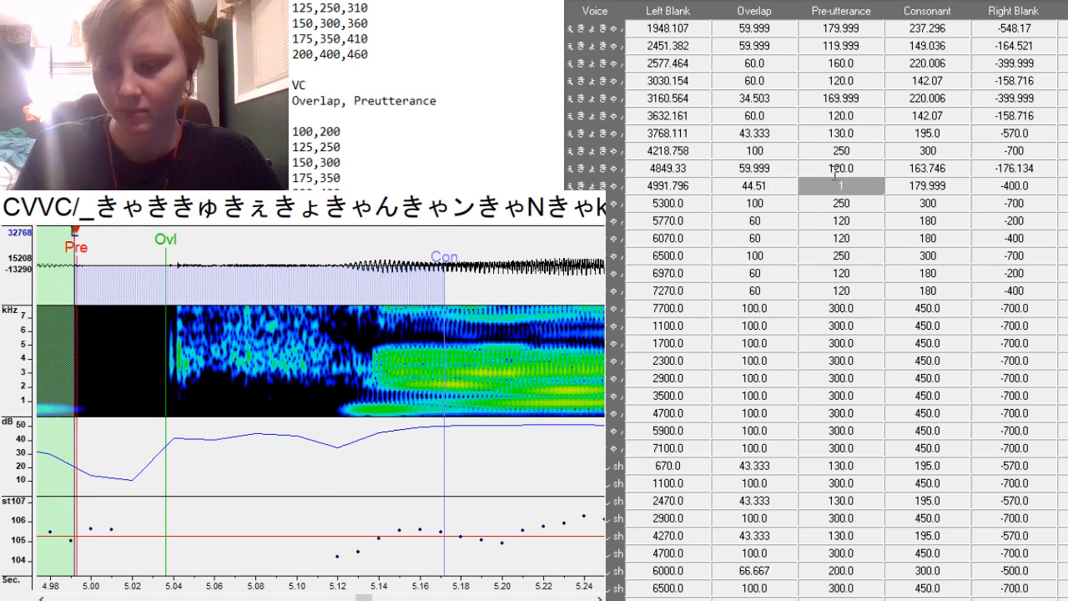
pyautogui.press('BackSpace')
pyautogui.write('200')
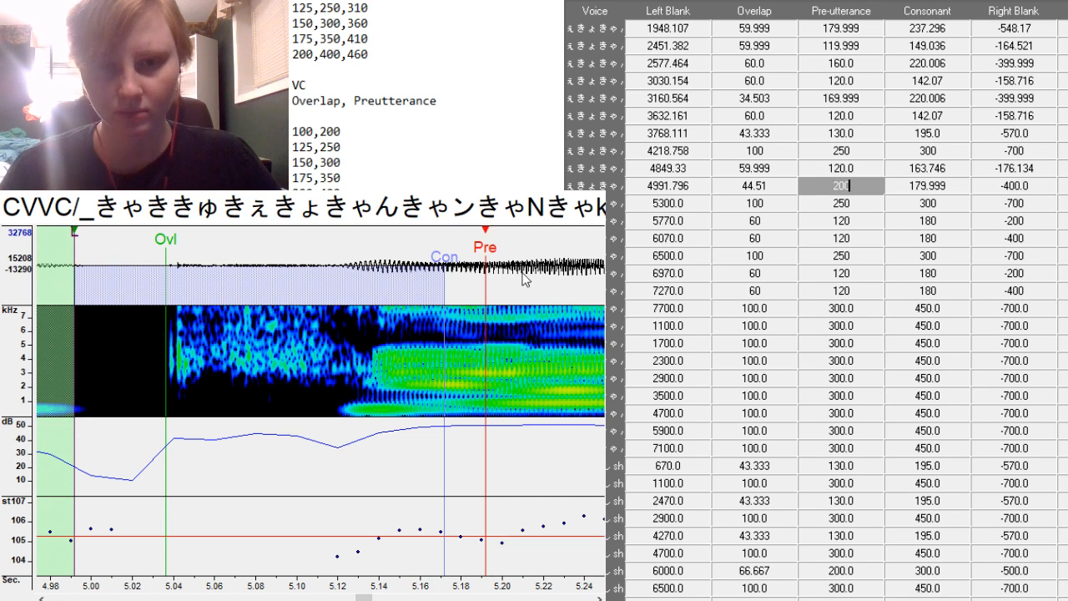
pyautogui.click(442, 347)
pyautogui.press('F3')
pyautogui.hotkey('ctrl', 'z')
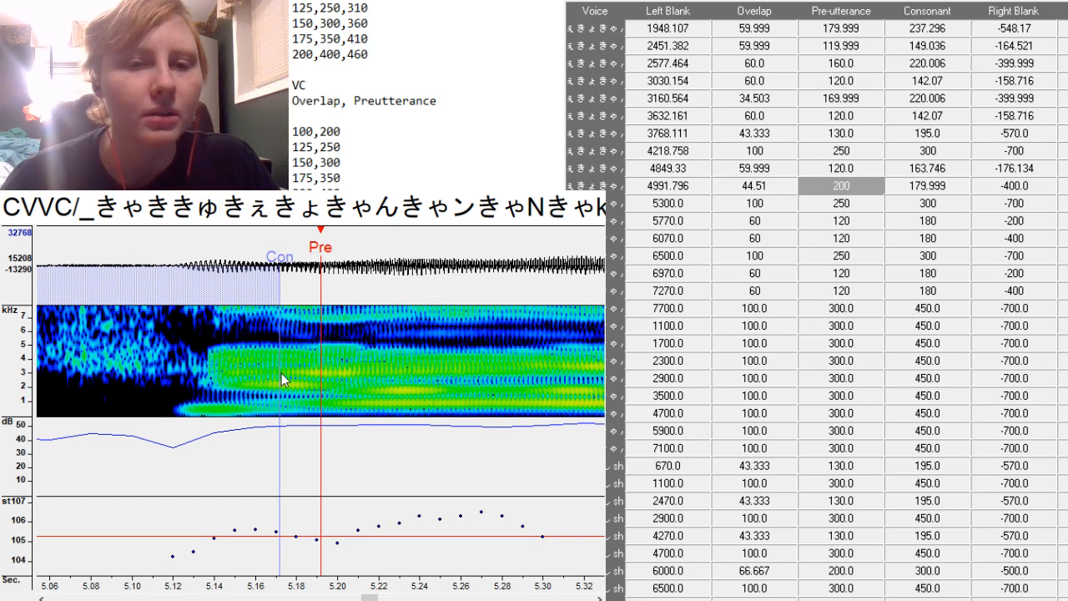
pyautogui.moveTo(281, 373); pyautogui.dragTo(464, 437)
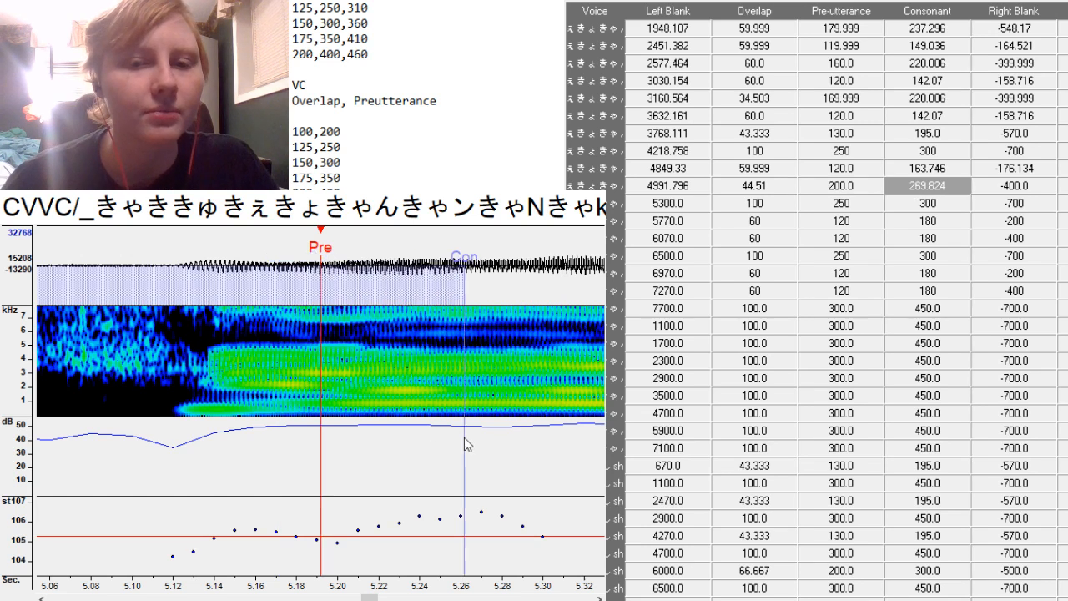
# Shift the markers of the row with Left Blank 5300.0 to about 5439.0, aligning Pre-utterance with the end of the vowel.
pyautogui.press('Down')
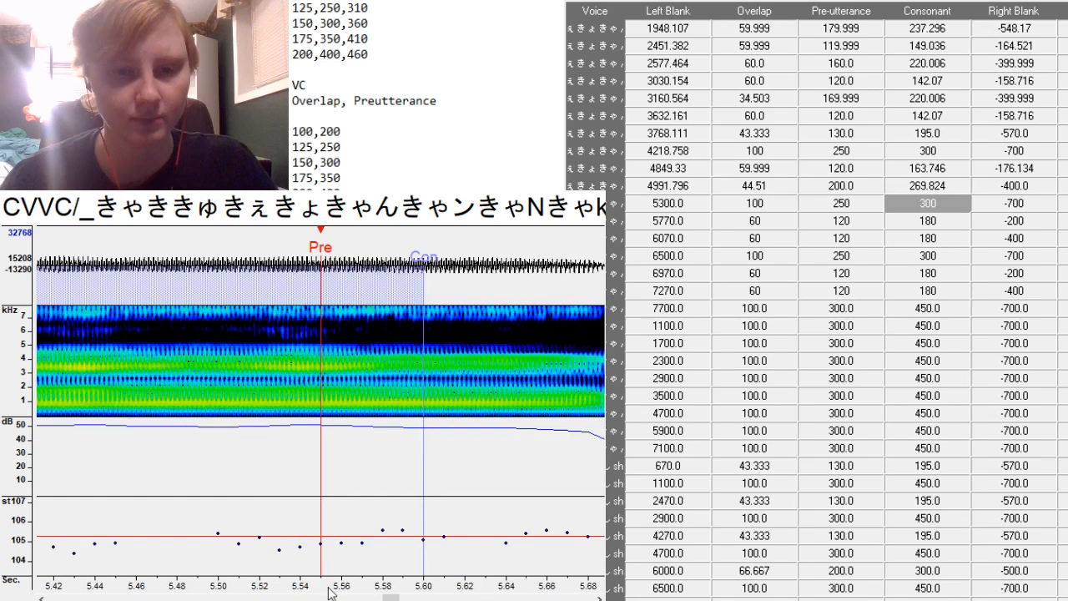
pyautogui.scroll(-4, 328, 588)
pyautogui.hotkey('alt', 'F3')
pyautogui.scroll(-1, 406, 418)
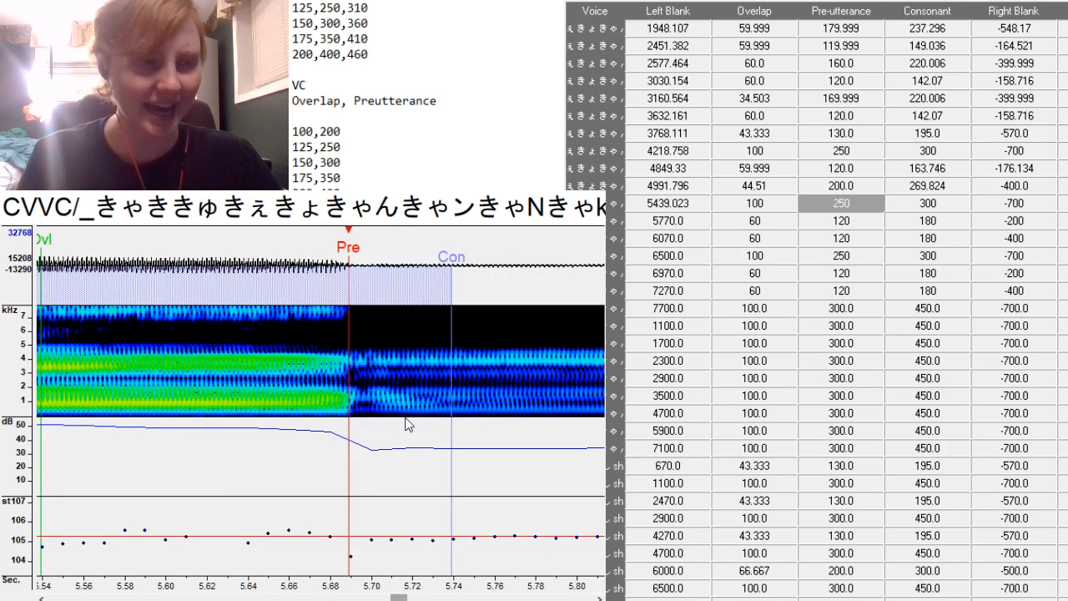
pyautogui.press('Down')
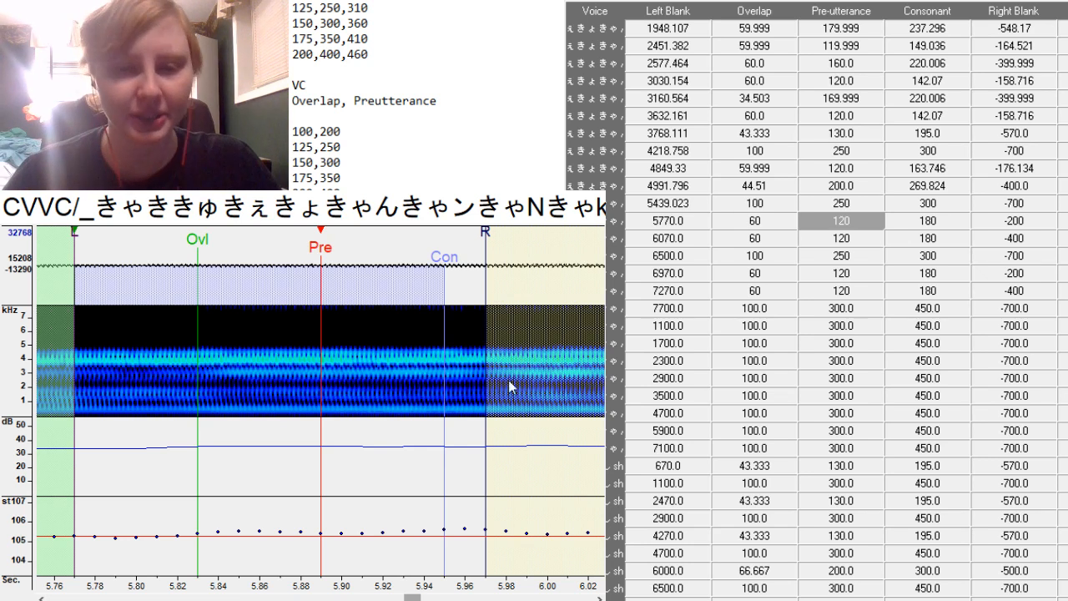
# Shift the row with Left Blank 5770.0 to about 6131.7 and set its Pre-utterance to 150.
pyautogui.moveTo(413, 598); pyautogui.dragTo(431, 598)
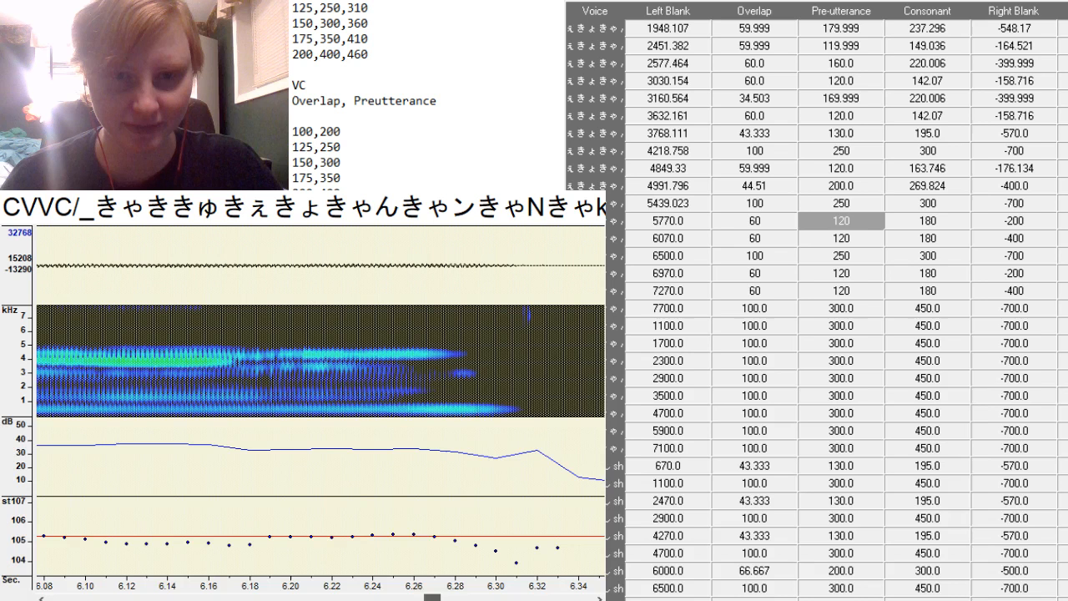
pyautogui.press('F3')
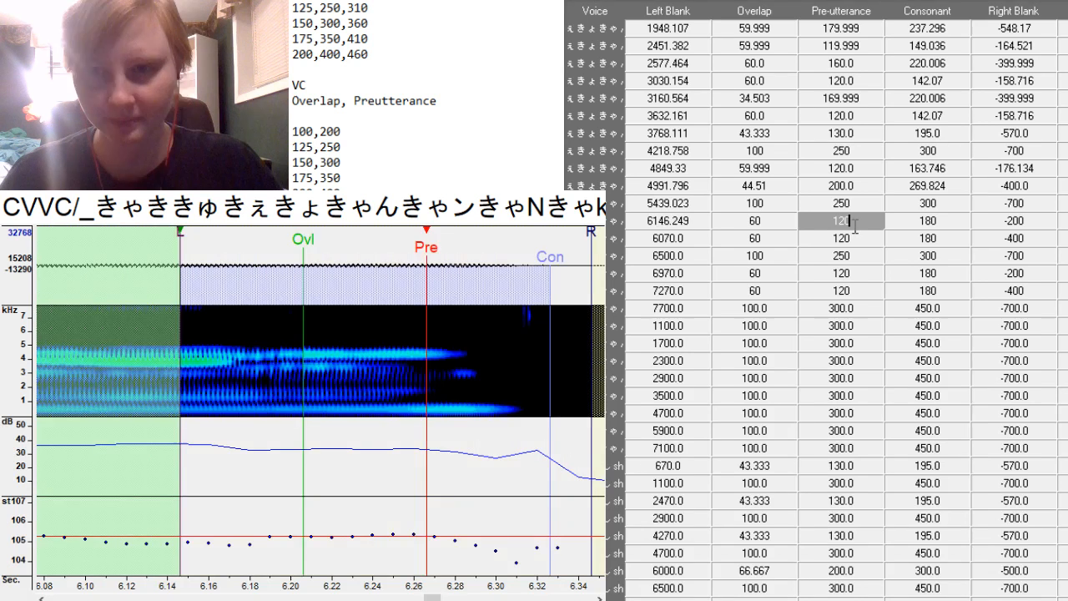
pyautogui.write('150')
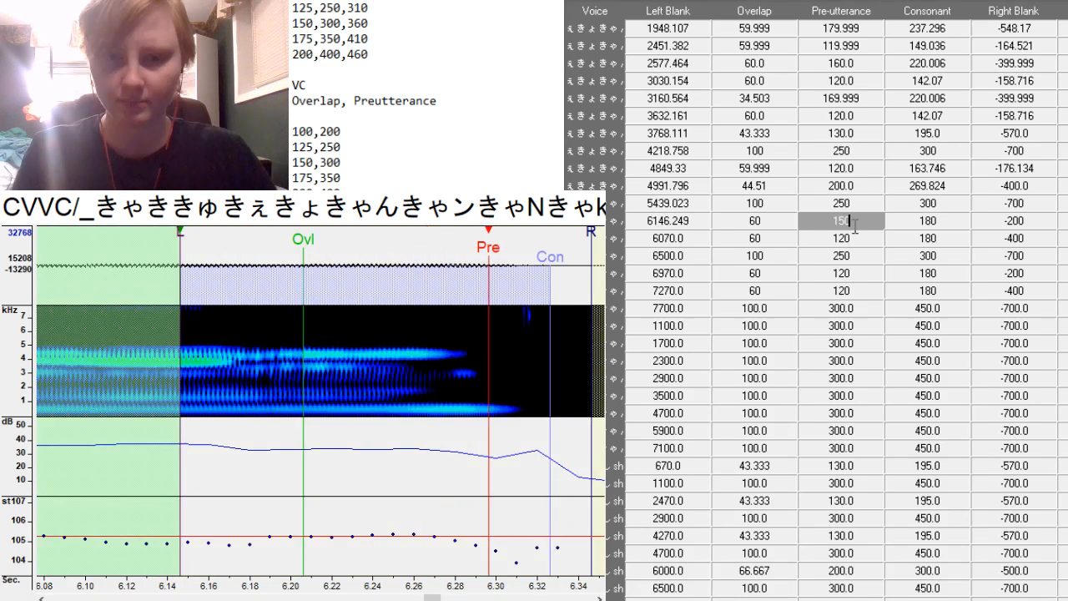
pyautogui.press('F3')
# Shift the row with Left Blank 6070.0 to about 6309.2, with Pre-utterance 160 and the Consonant marker at about 226.5.
pyautogui.press('Down')
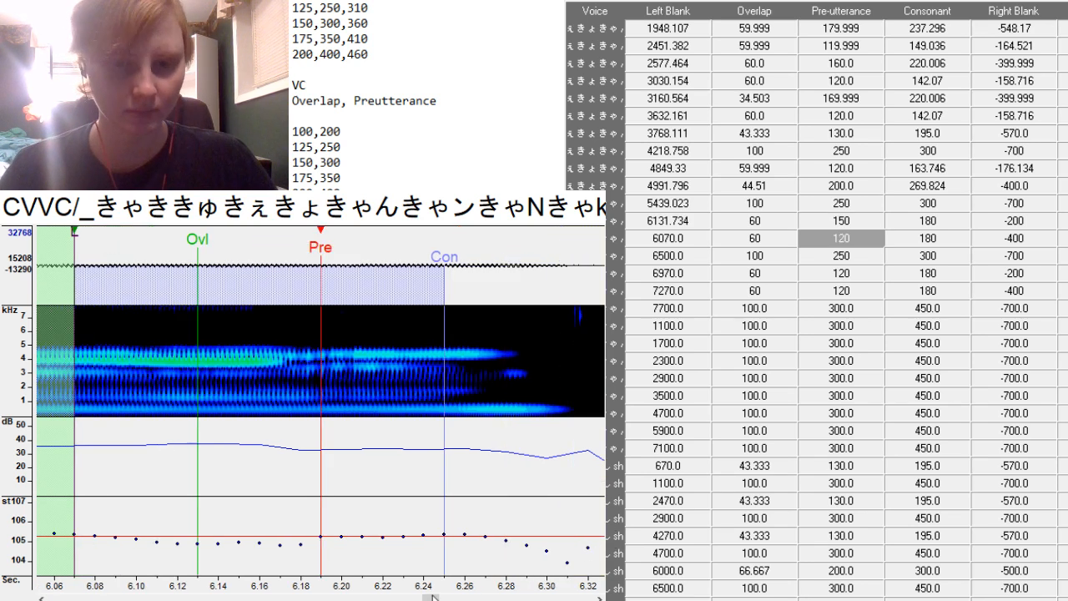
pyautogui.moveTo(432, 599); pyautogui.dragTo(444, 598)
pyautogui.press('F3')
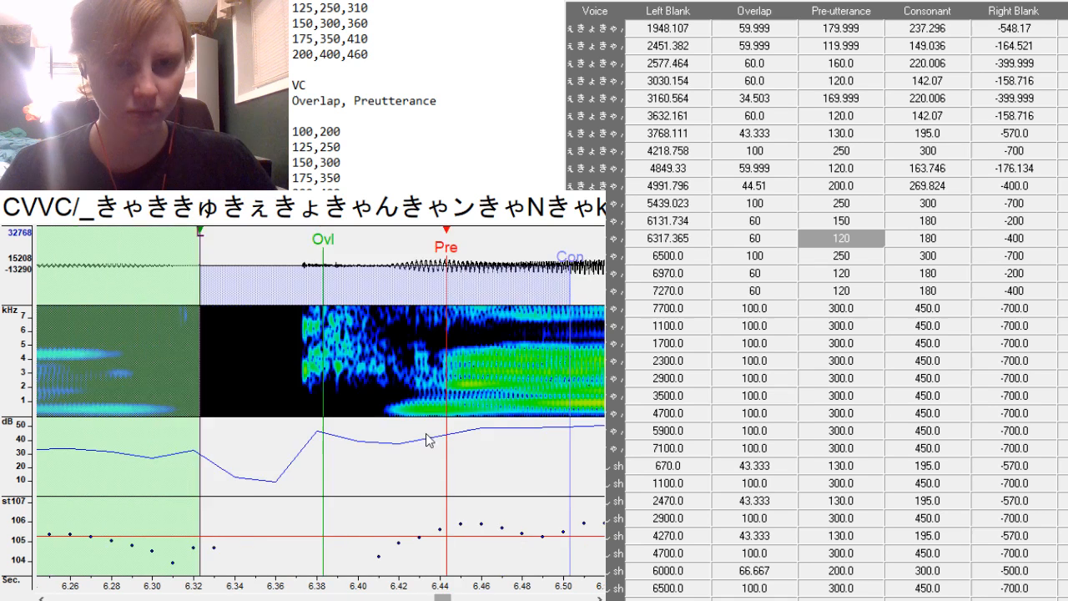
pyautogui.press('F3')
pyautogui.click(863, 240)
pyautogui.press('BackSpace')
pyautogui.press('BackSpace')
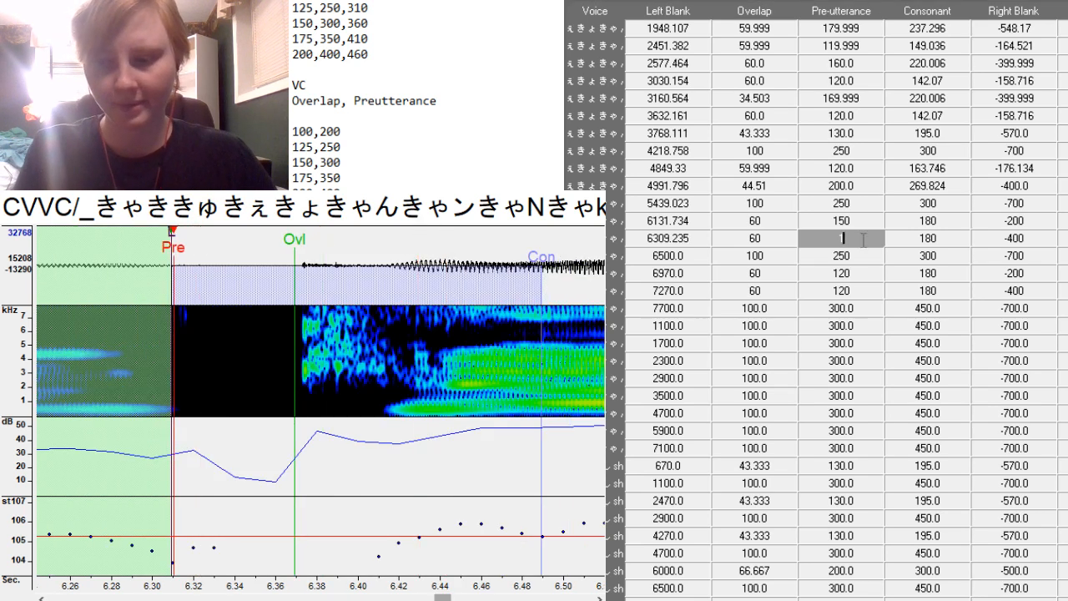
pyautogui.write('60')
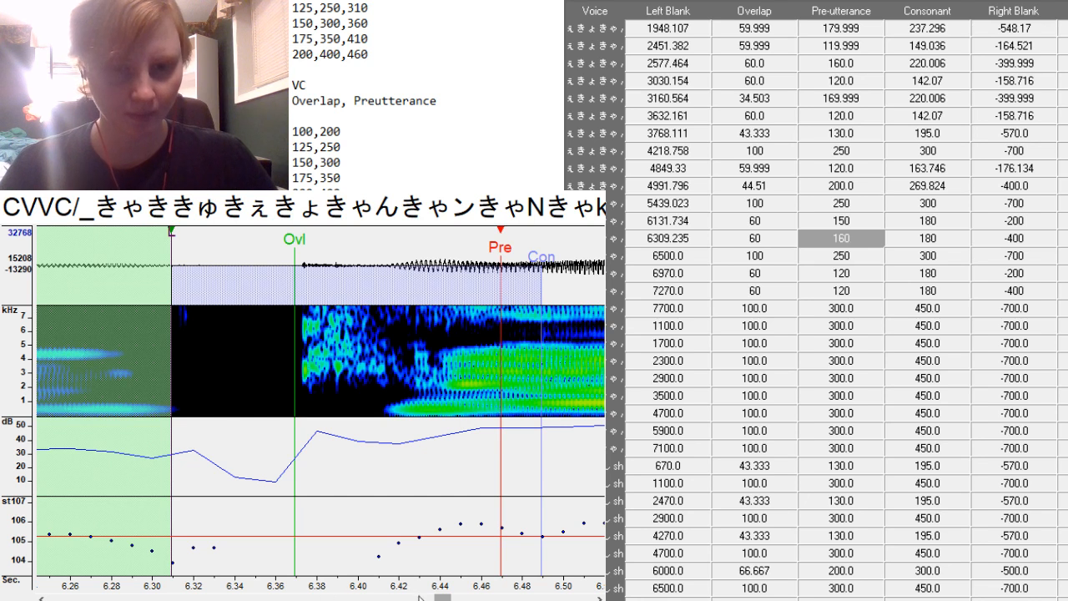
pyautogui.moveTo(442, 599); pyautogui.dragTo(447, 598)
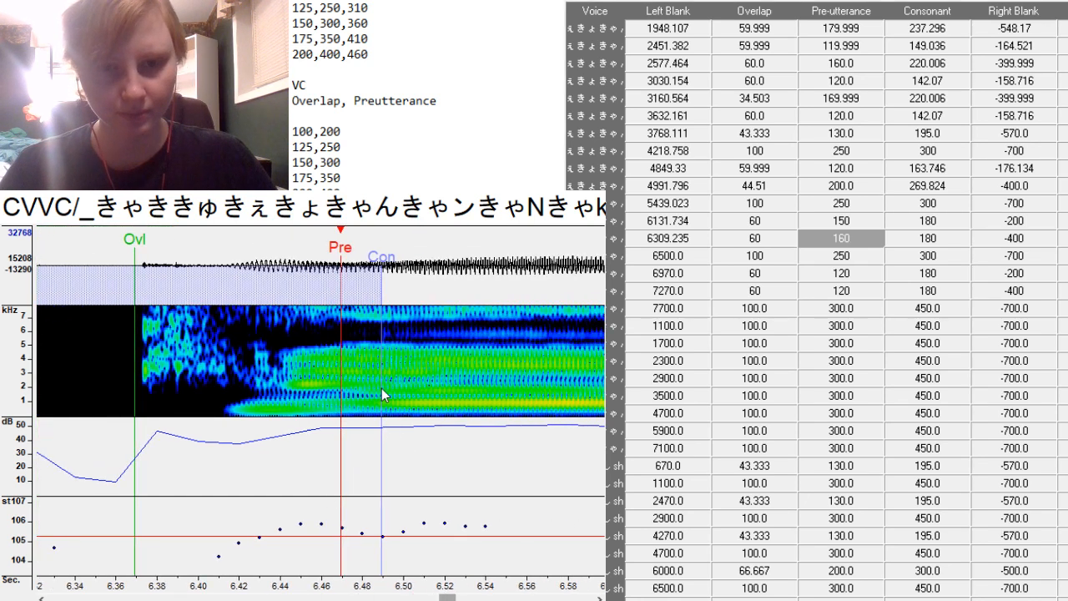
pyautogui.press('F4')
# Shift the row with Left Blank 6500.0 to about 6670.9, aligning Pre-utterance with the end of the vowel.
pyautogui.press('Down')
pyautogui.moveTo(465, 598); pyautogui.dragTo(476, 598)
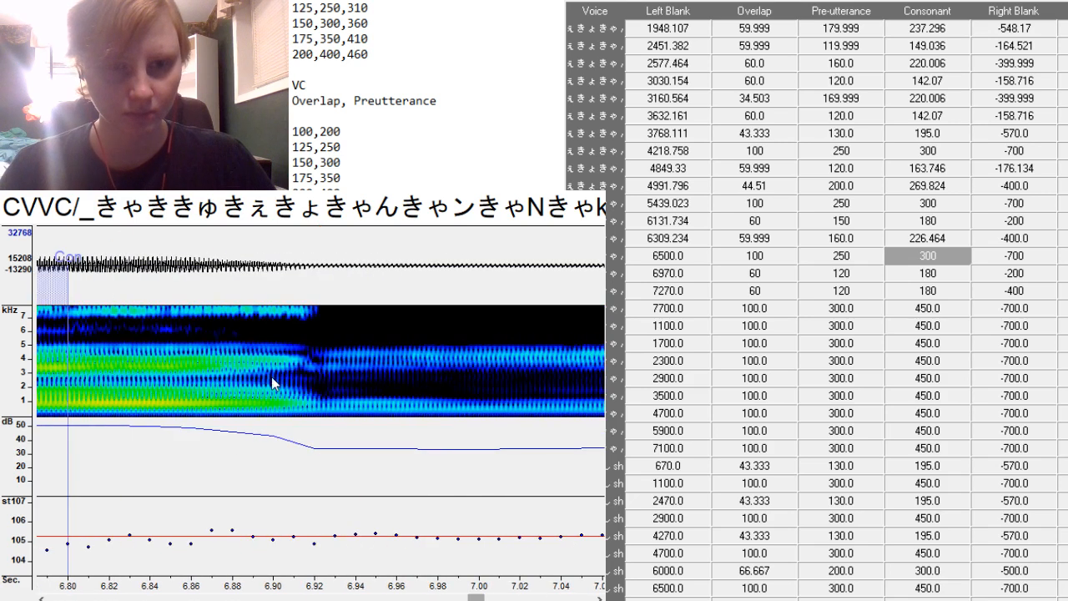
pyautogui.press('F3')
pyautogui.press('F3')
pyautogui.press('F3')
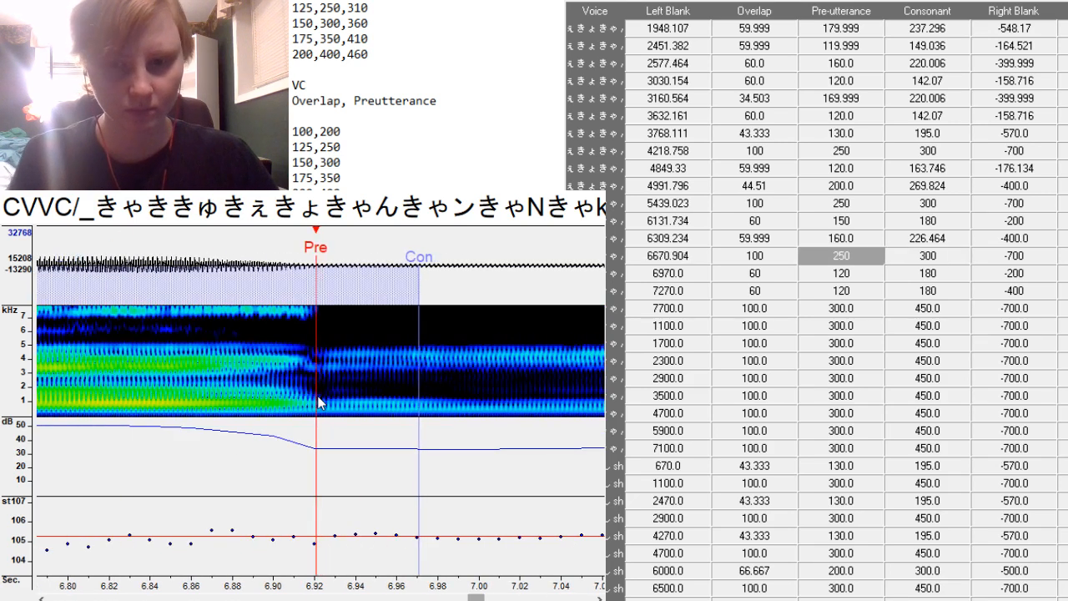
# Shift the row with Left Blank 6970.0 to about 7251.9, placing Pre-utterance where the nasal sound fades out.
pyautogui.press('Down')
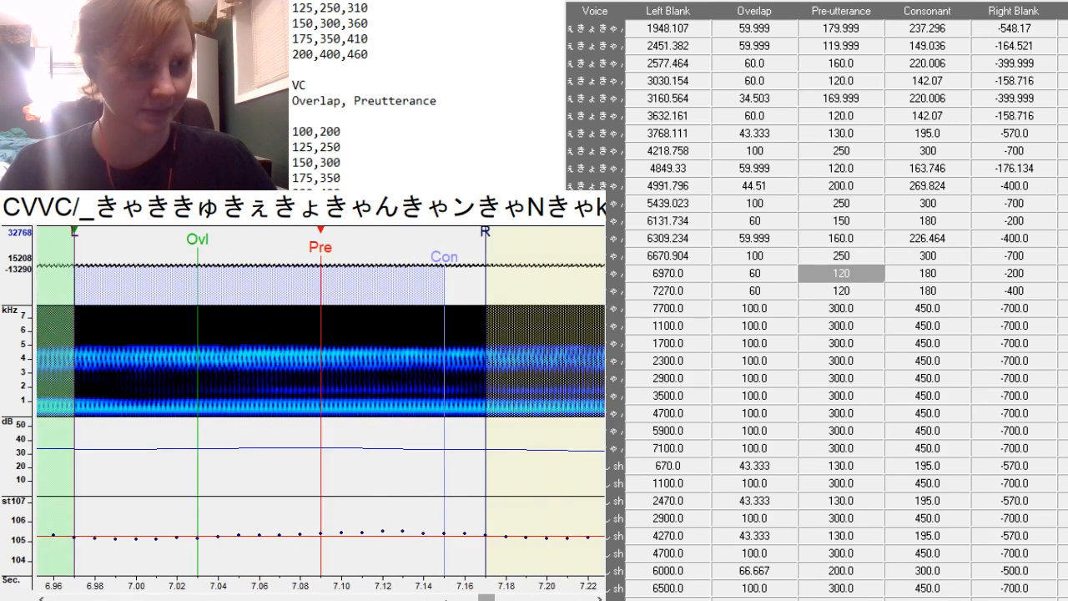
pyautogui.moveTo(486, 598); pyautogui.dragTo(500, 597)
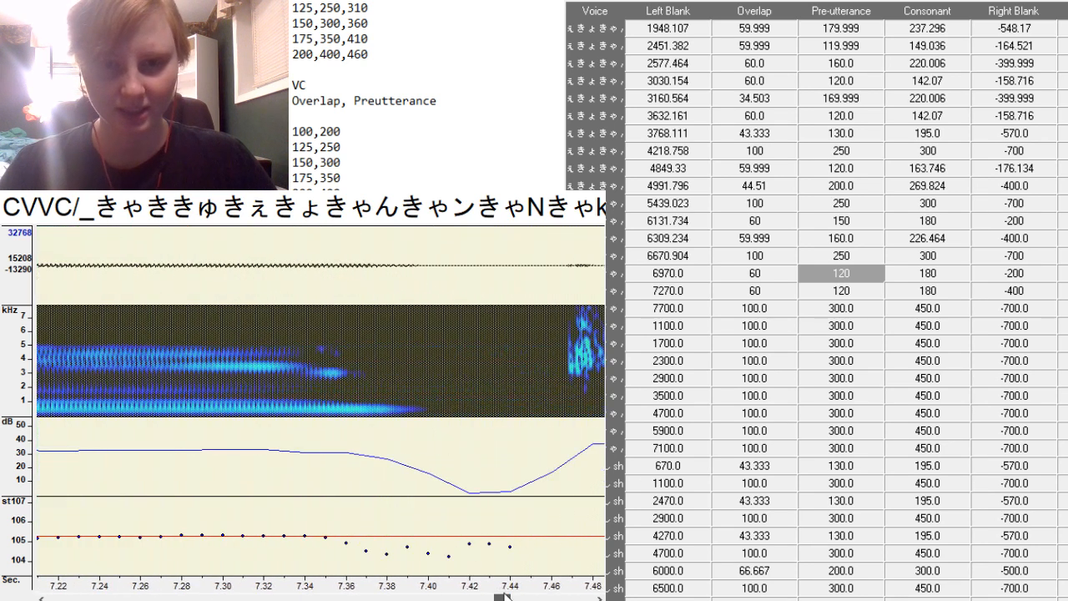
pyautogui.press('F3')
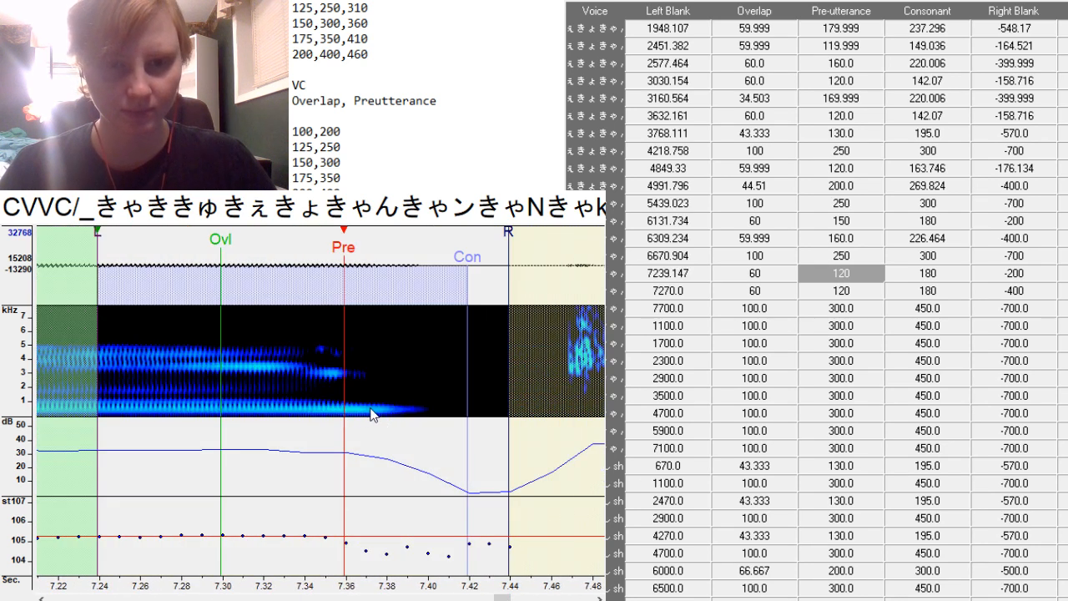
pyautogui.press('F3')
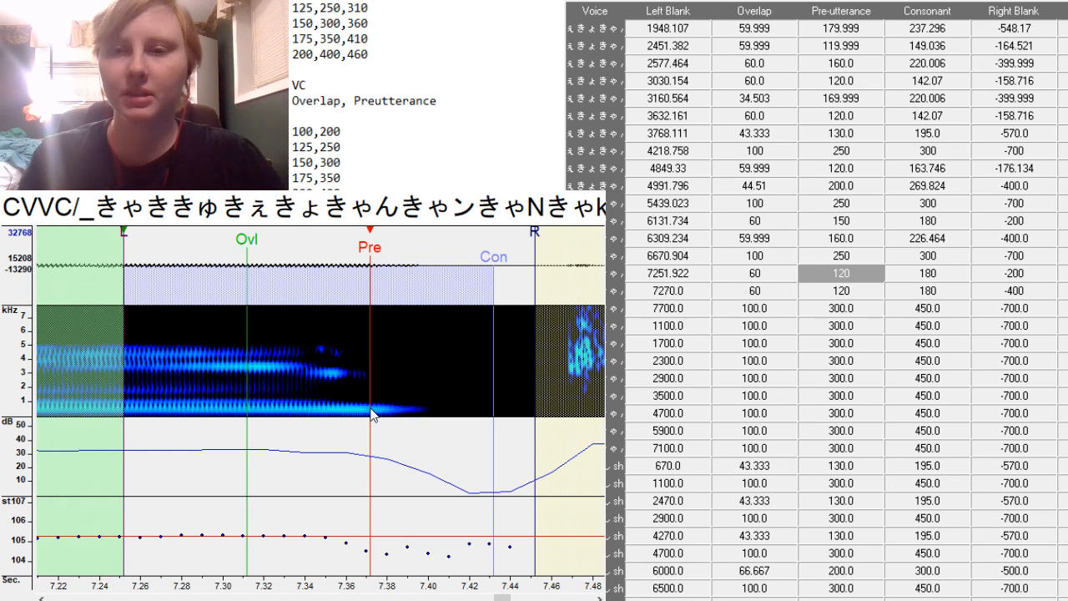
# Shift the row with Left Blank 7270.0 to about 7407.9 and set its Pre-utterance to 180.
pyautogui.press('Down')
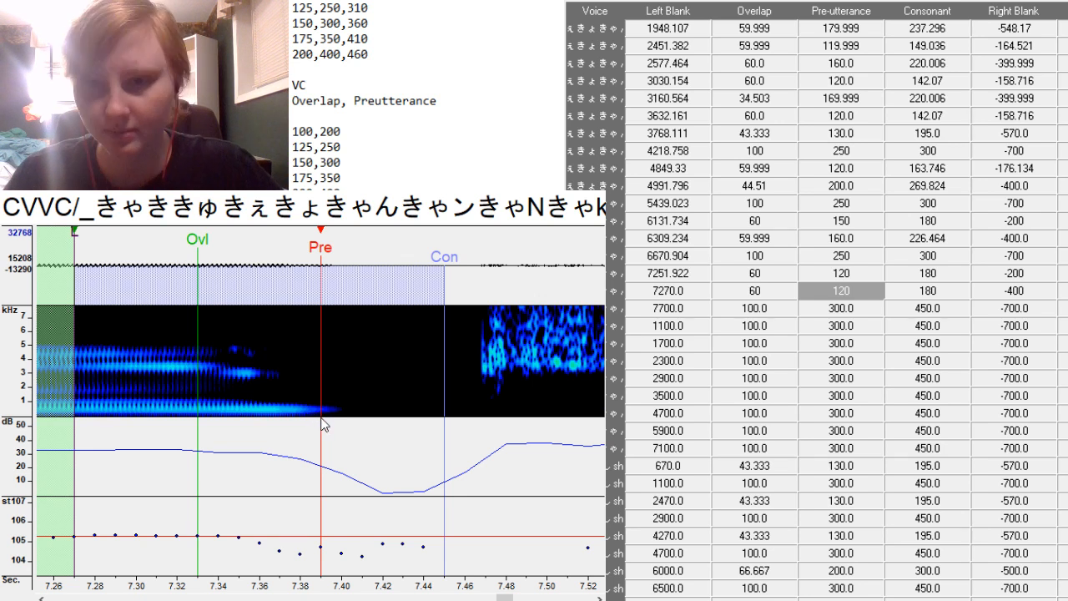
pyautogui.scroll(-3, 321, 420)
pyautogui.press('F3')
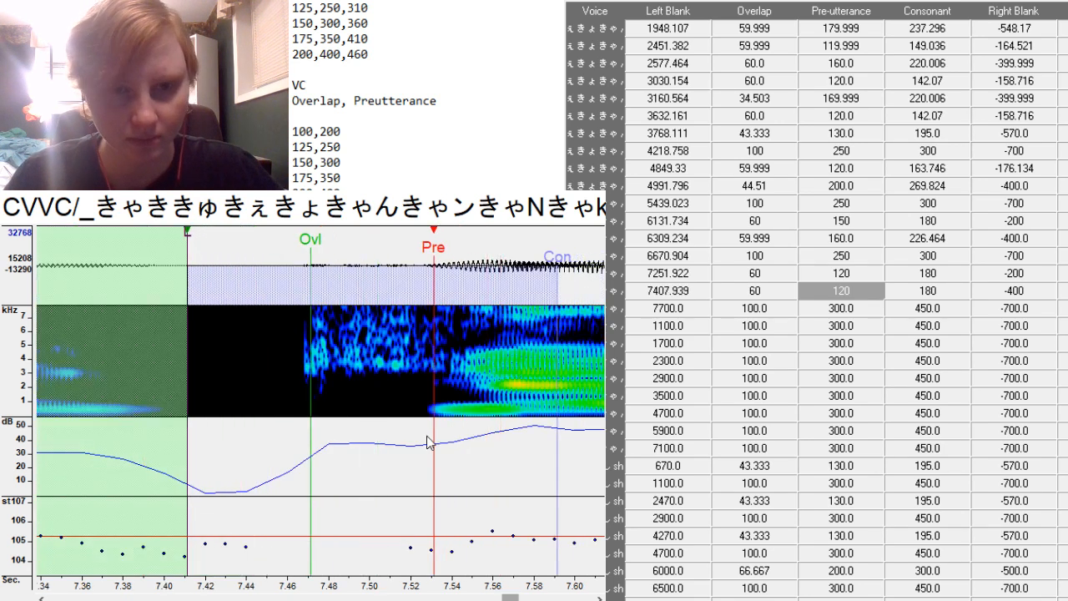
pyautogui.click(866, 287)
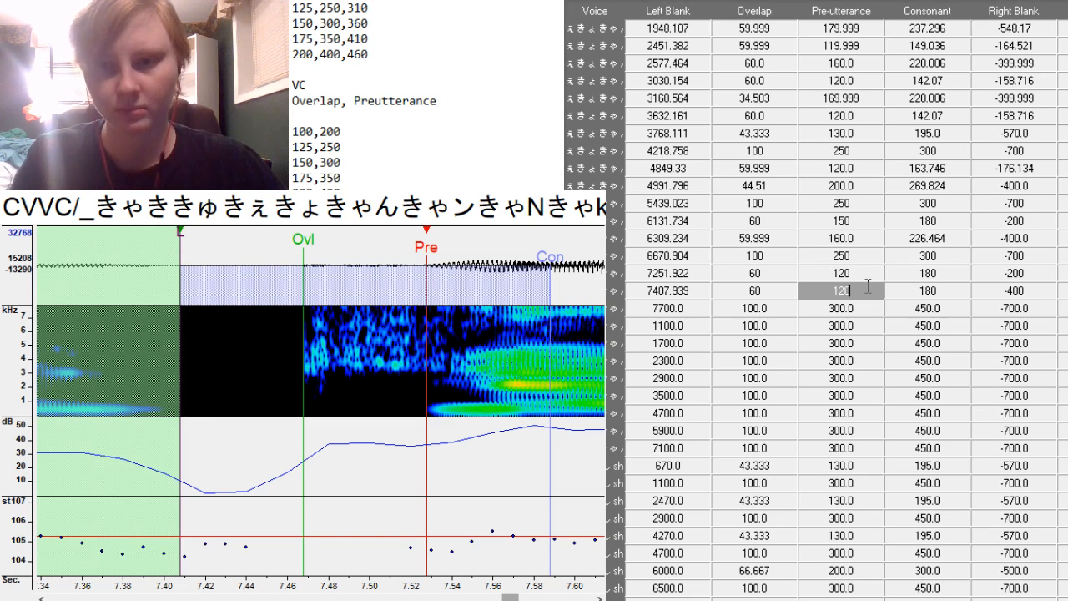
pyautogui.press('BackSpace')
pyautogui.press('BackSpace')
pyautogui.press('BackSpace')
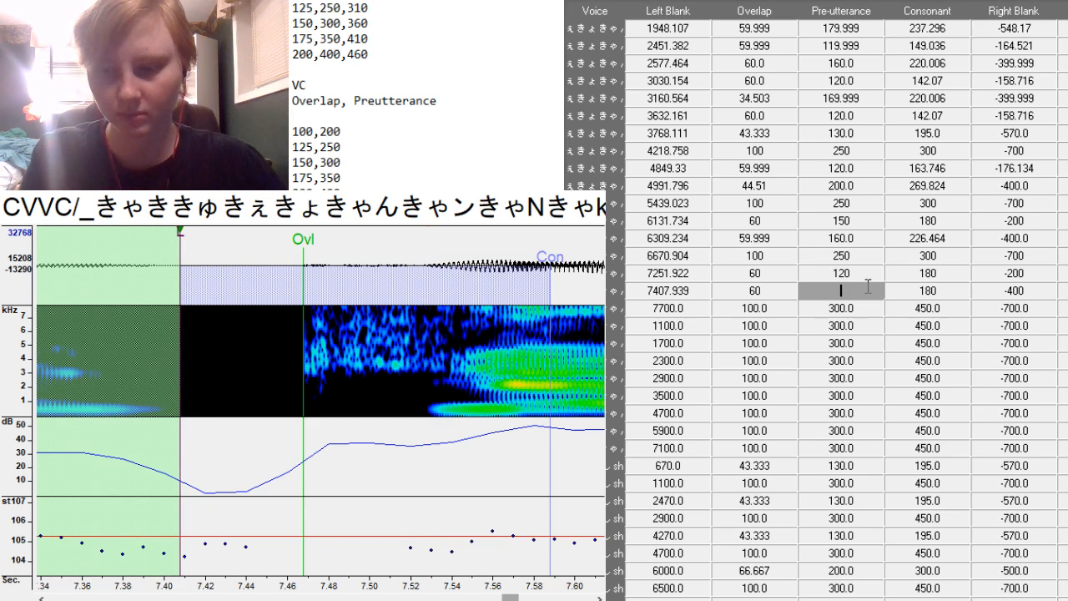
pyautogui.write('180')
# Set the Consonant of the row with Left Blank 7407.939 to 250 and nudge its Left Blank to about 7406.8.
pyautogui.click(955, 290)
pyautogui.write('2')
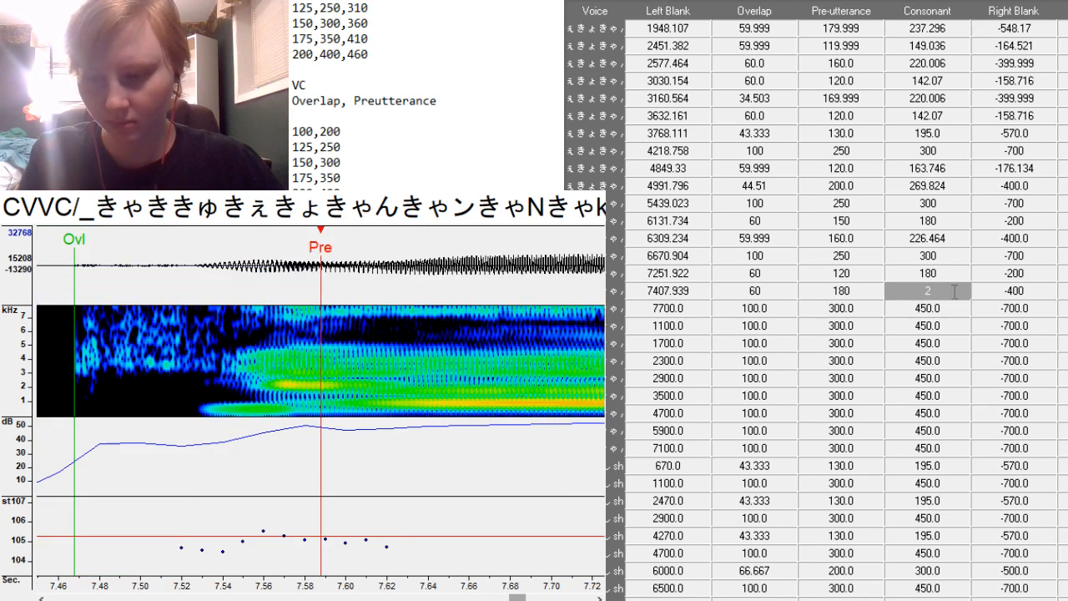
pyautogui.write('50')
pyautogui.press('Return')
pyautogui.press('Left')
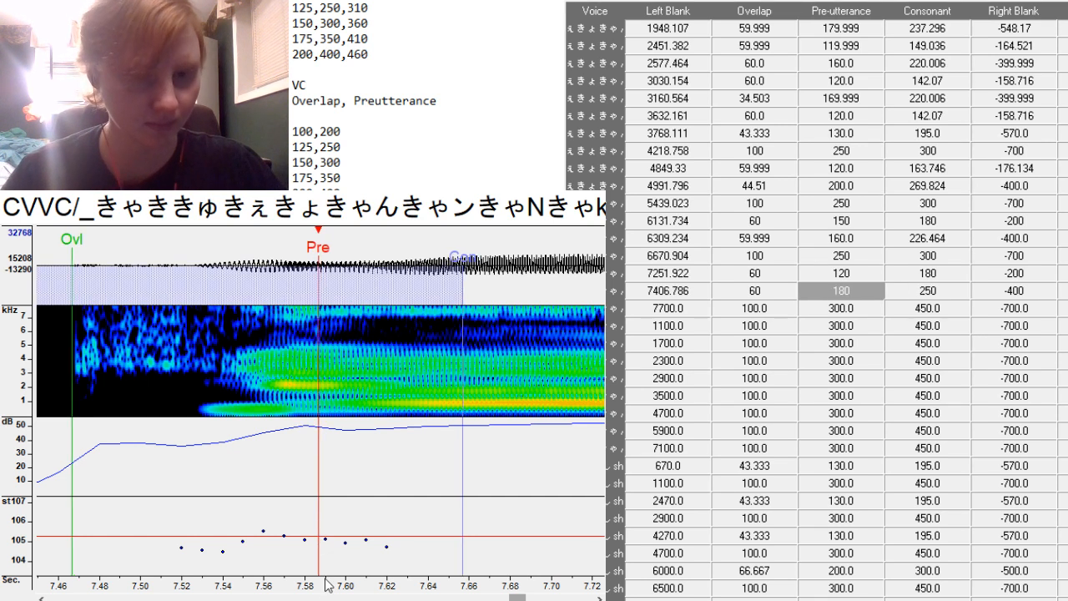
# Shift the row with Left Blank 7700.0 to about 7726.2, placing Pre-utterance just after the consonant burst begins.
pyautogui.moveTo(514, 598); pyautogui.dragTo(527, 597)
pyautogui.press('Down')
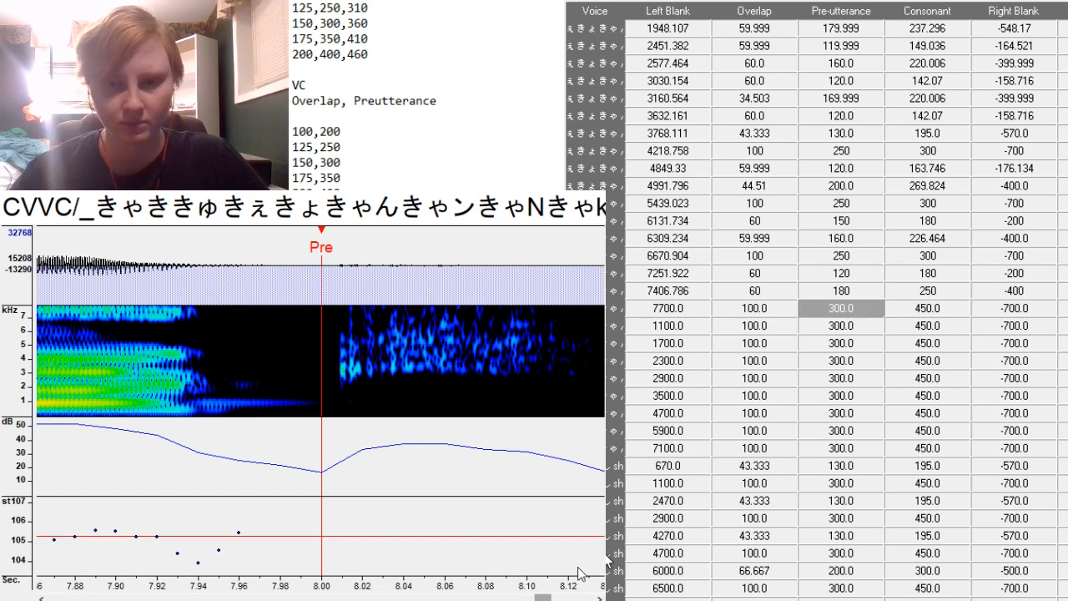
pyautogui.moveTo(542, 598)
pyautogui.mouseDown()
pyautogui.moveTo(527, 599)
pyautogui.moveTo(542, 599)
pyautogui.mouseUp()
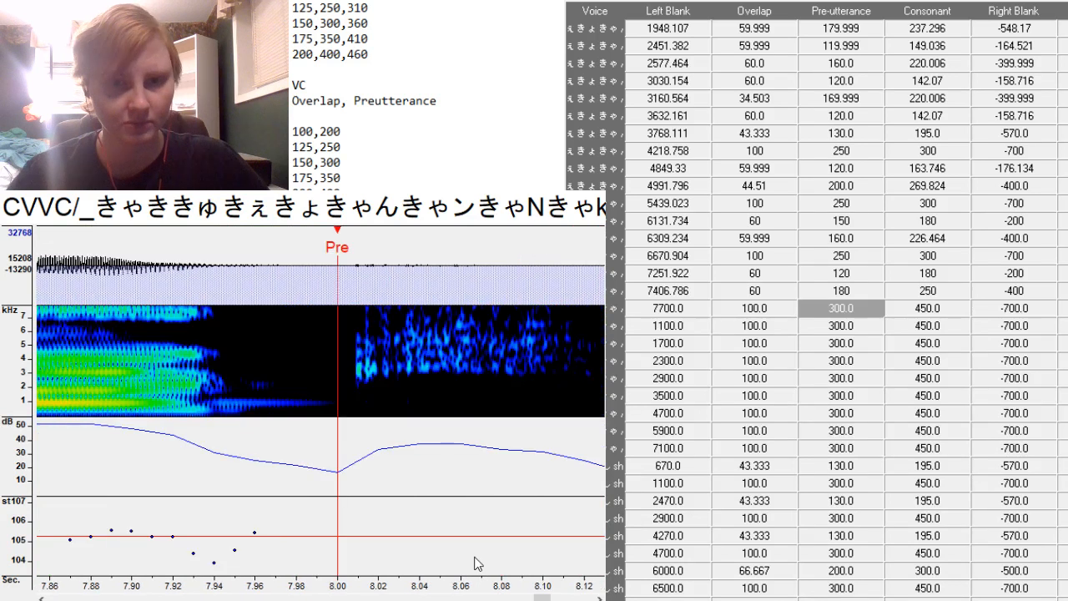
pyautogui.moveTo(337, 397); pyautogui.dragTo(391, 397)
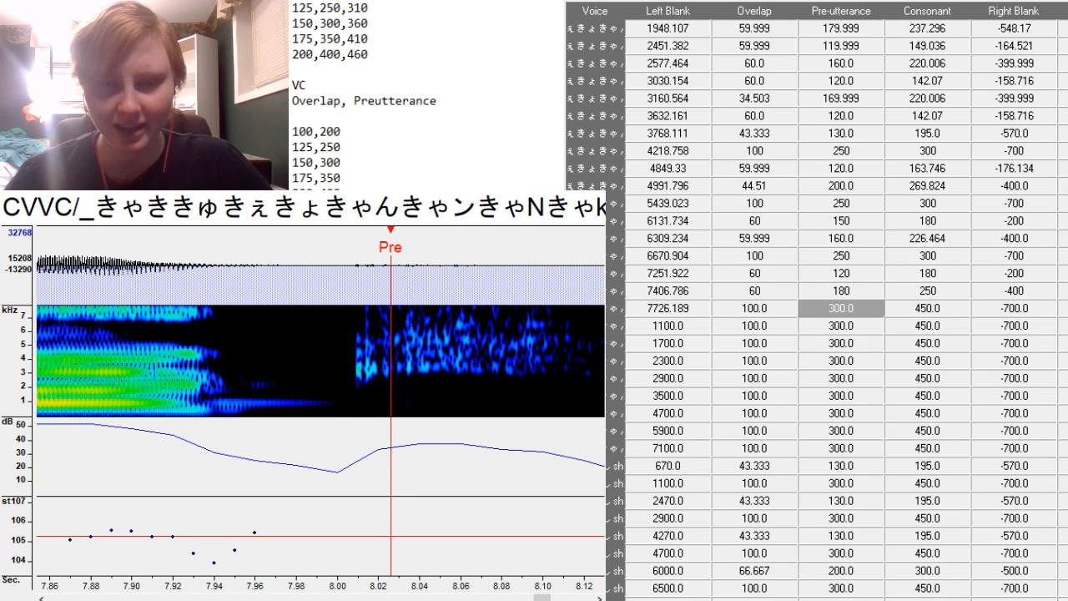
pyautogui.moveTo(542, 599); pyautogui.dragTo(548, 598)
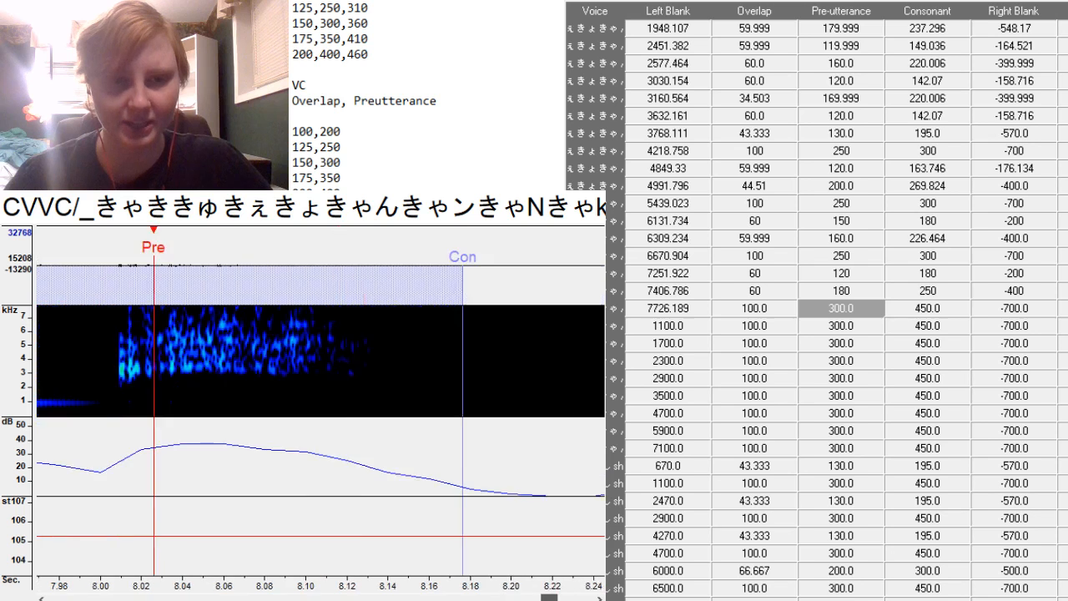
# Shift the row with Left Blank 1100.0, directly below the 7726.189 row, to about 1142.9 at the vowel onset.
pyautogui.click(842, 326)
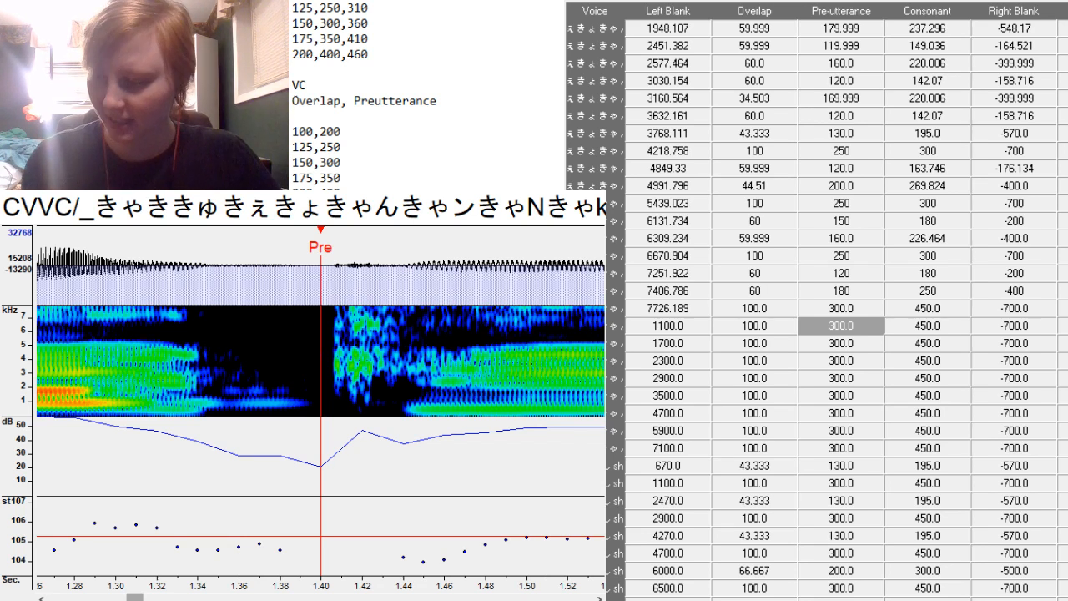
pyautogui.moveTo(320, 409); pyautogui.dragTo(409, 409)
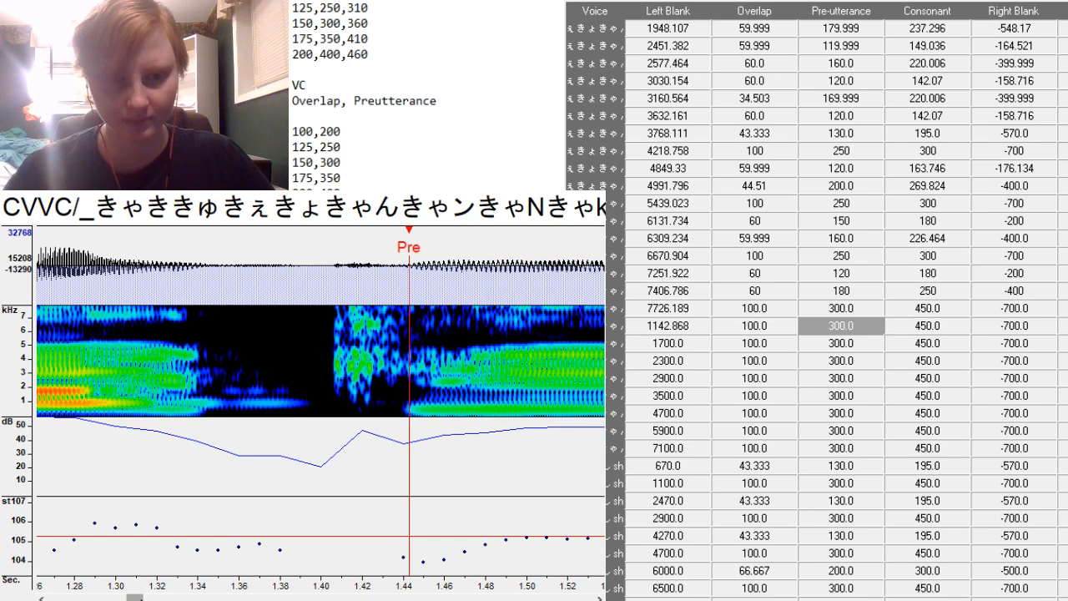
pyautogui.moveTo(140, 598); pyautogui.dragTo(172, 598)
# Shift the row with Left Blank 1700.0 to about 1789.0, placing Pre-utterance near the start of the vowel.
pyautogui.click(841, 344)
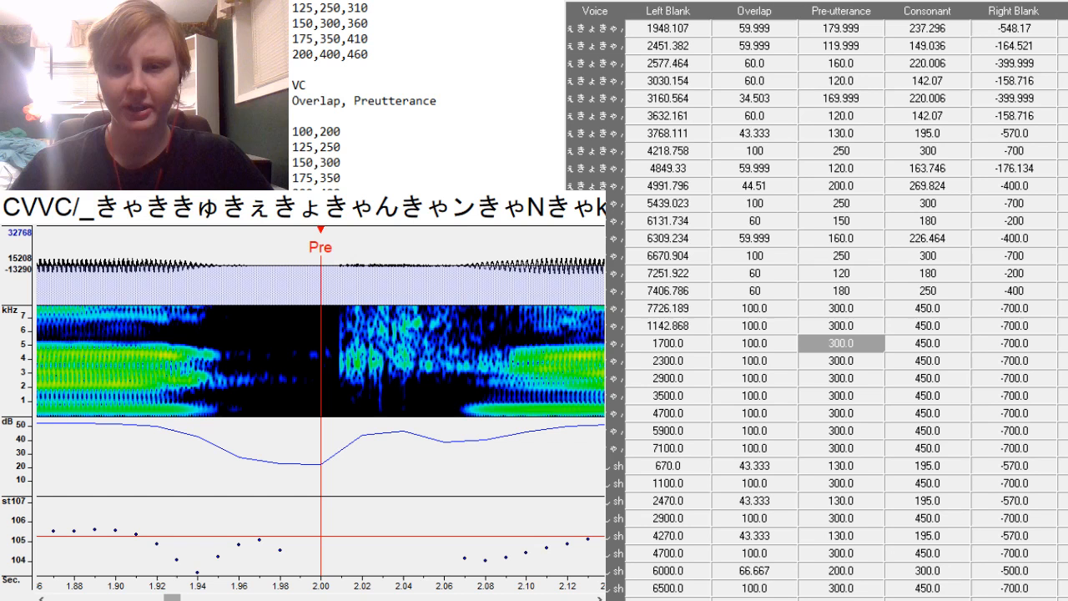
pyautogui.click(538, 461)
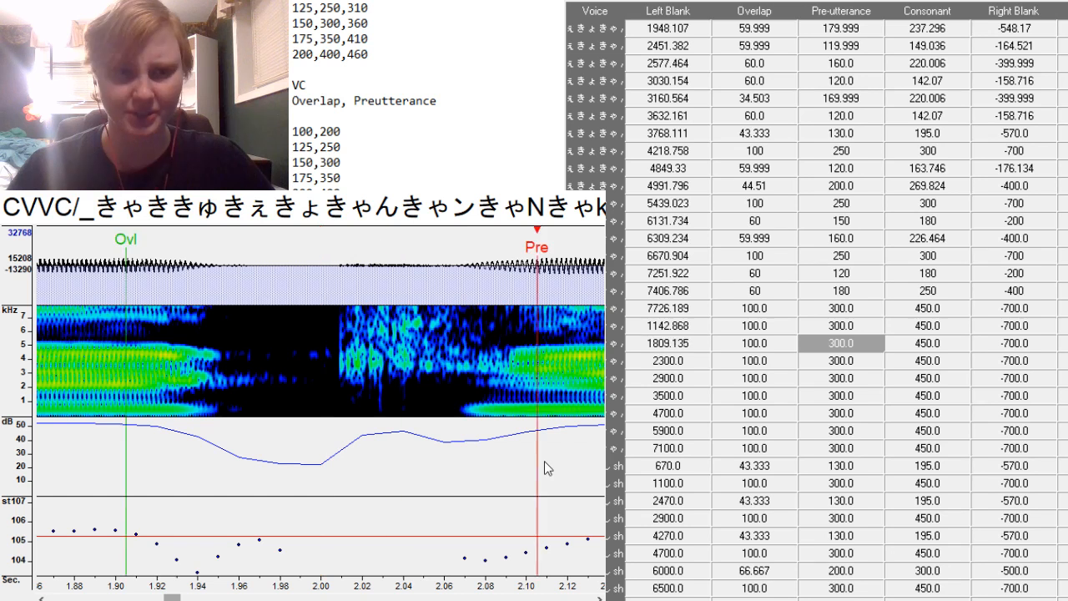
pyautogui.click(501, 467)
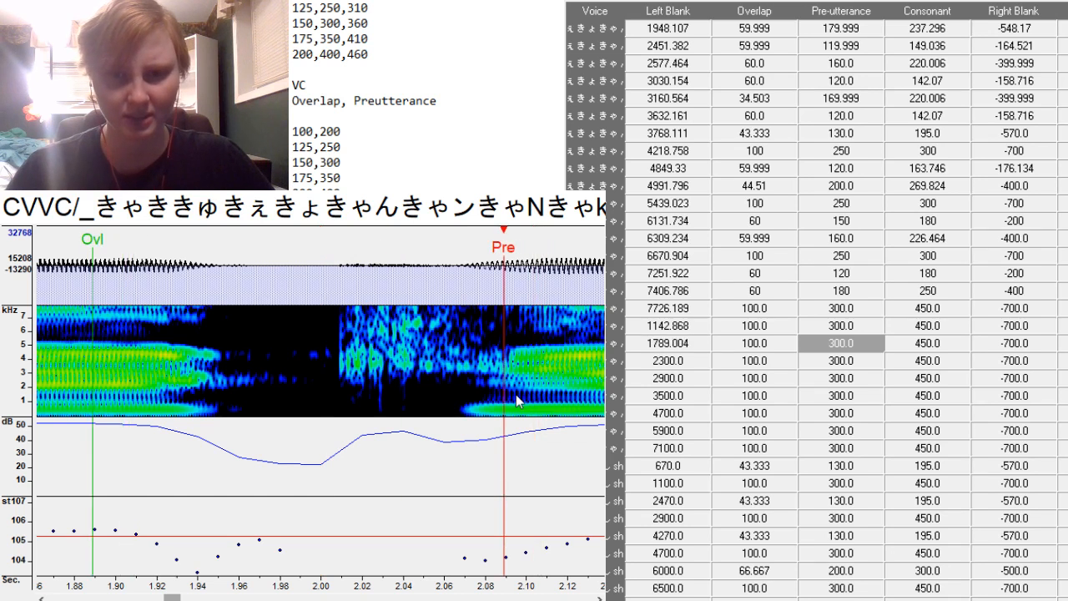
# Set Pre-utterance to 350 in the row with Left Blank 1789.004 and nudge its Left Blank to about 1787.0.
pyautogui.click(858, 342)
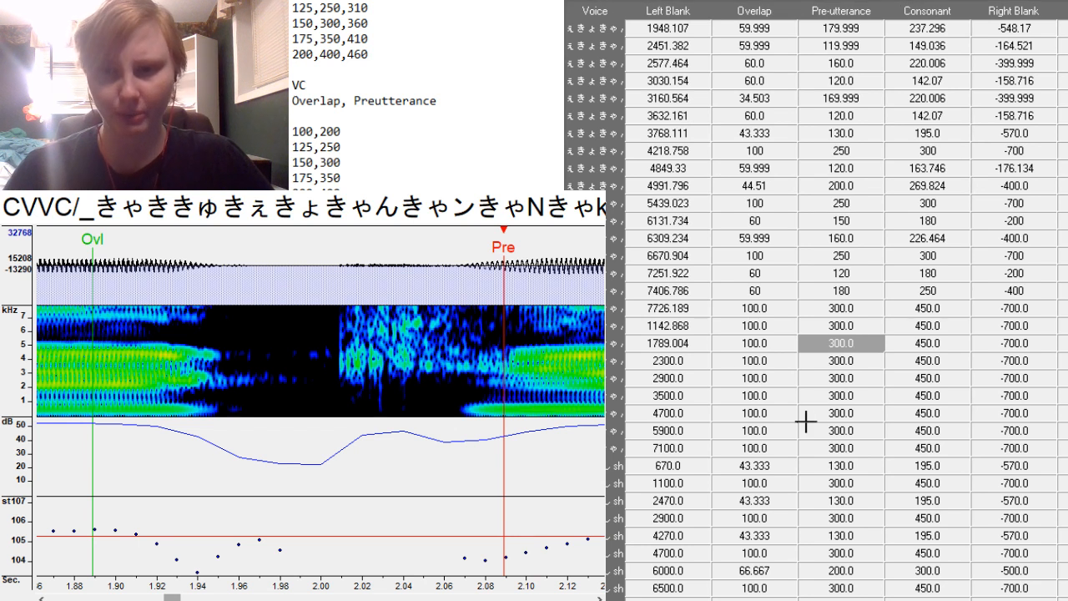
pyautogui.press('BackSpace')
pyautogui.press('BackSpace')
pyautogui.press('BackSpace')
pyautogui.press('BackSpace')
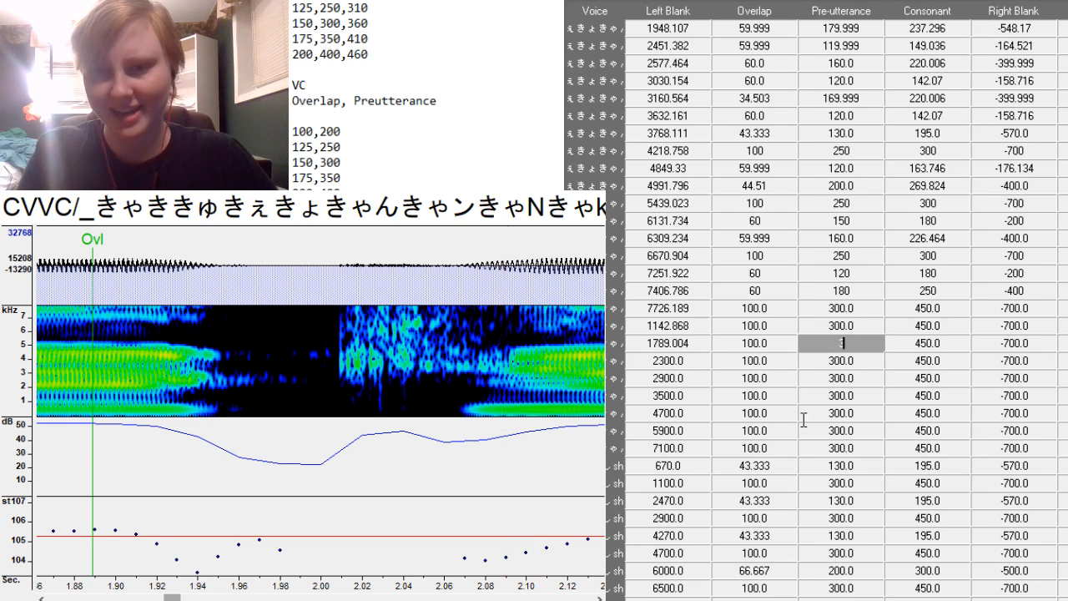
pyautogui.write('50')
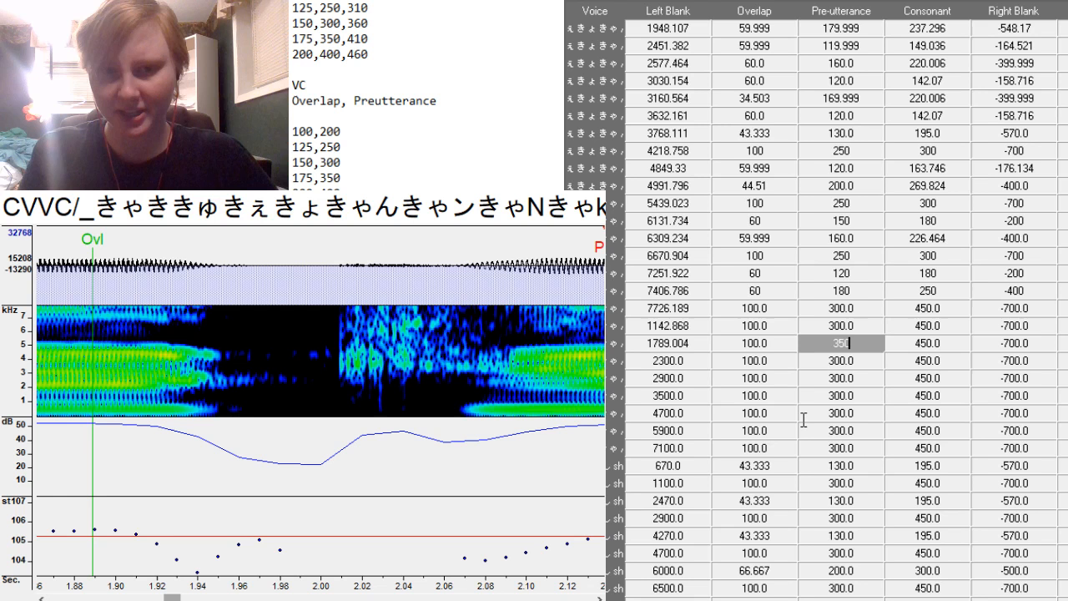
pyautogui.press('Return')
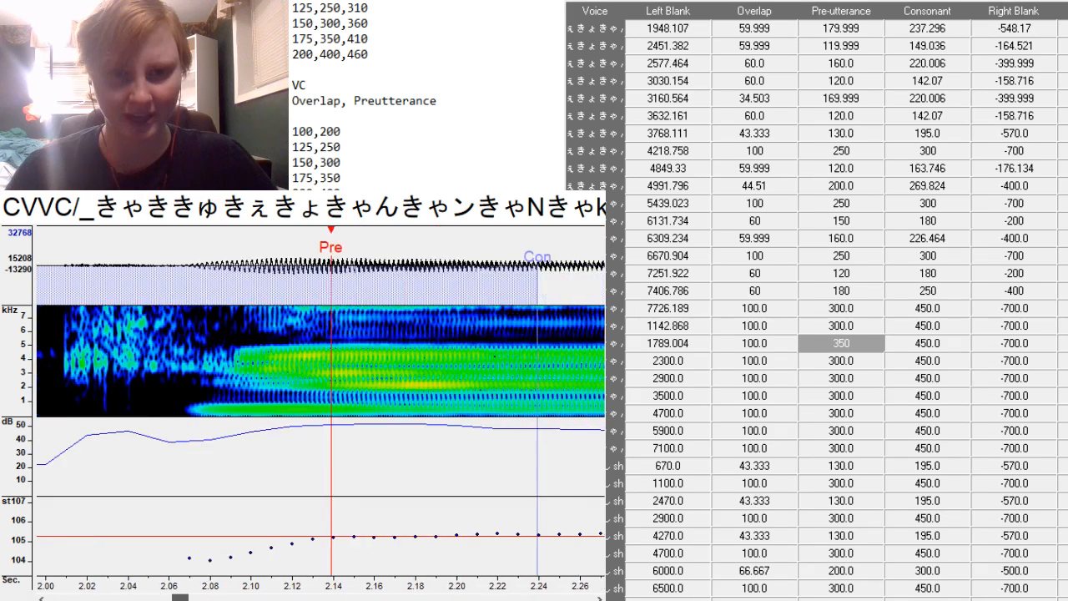
pyautogui.moveTo(331, 409); pyautogui.dragTo(327, 409)
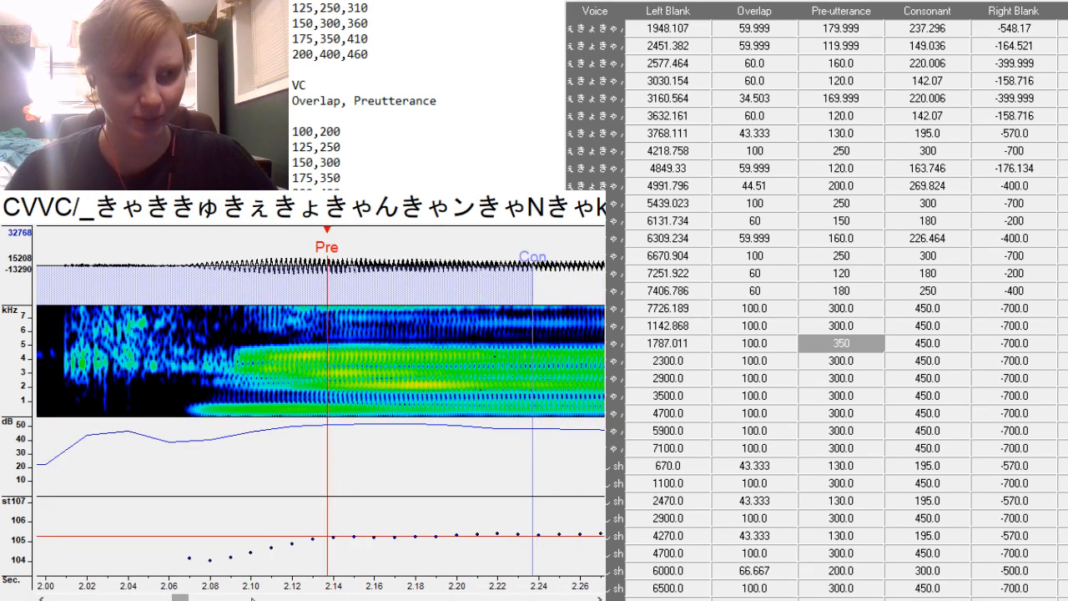
# Shift the row with Left Blank 2300.0 to about 2427.4, placing Pre-utterance just inside the vowel after the consonant burst.
pyautogui.moveTo(180, 597); pyautogui.dragTo(208, 598)
pyautogui.click(841, 361)
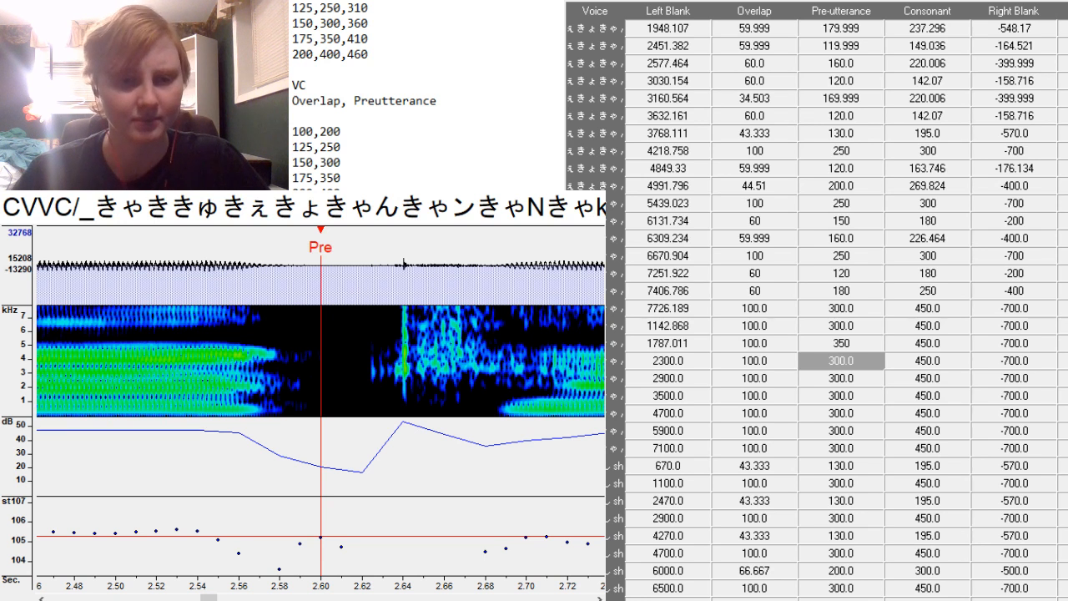
pyautogui.scroll(-1, 489, 398)
pyautogui.hotkey('alt', 'F3')
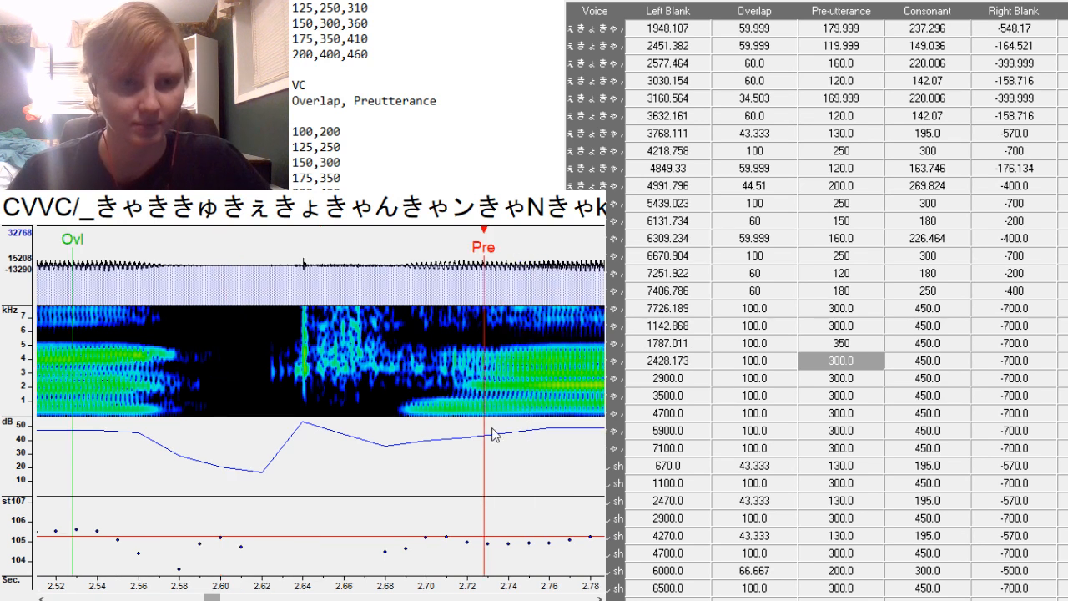
pyautogui.hotkey('alt', 'F3')
pyautogui.hotkey('alt', 'F3')
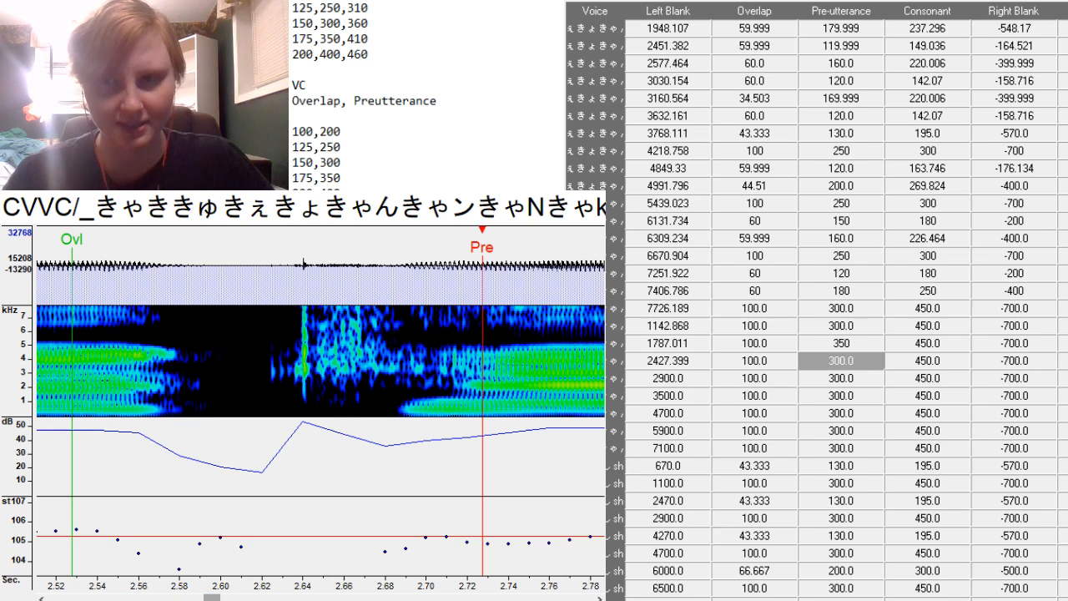
# Shift the row with Left Blank 2900.0 to about 2992.2 and set its Pre-utterance to 330.
pyautogui.press('Down')
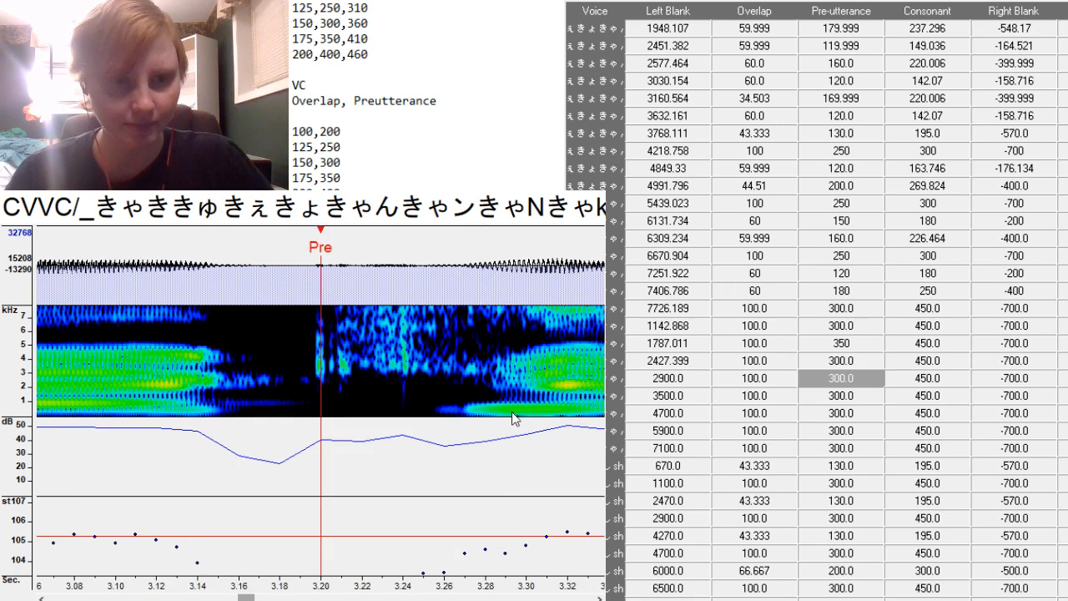
pyautogui.press('F3')
pyautogui.click(862, 377)
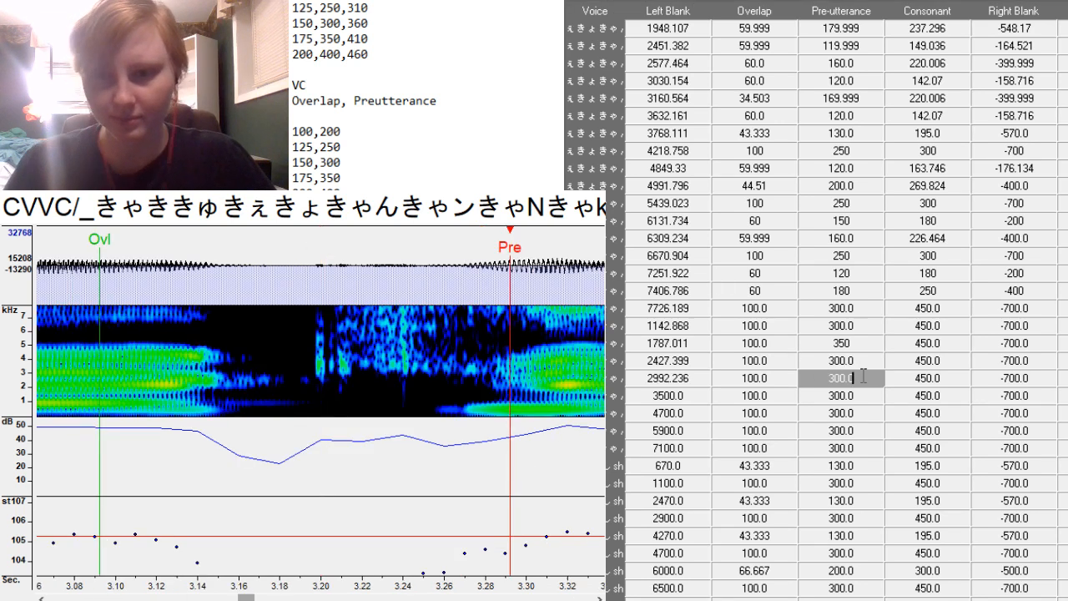
pyautogui.press('BackSpace')
pyautogui.press('BackSpace')
pyautogui.press('BackSpace')
pyautogui.press('BackSpace')
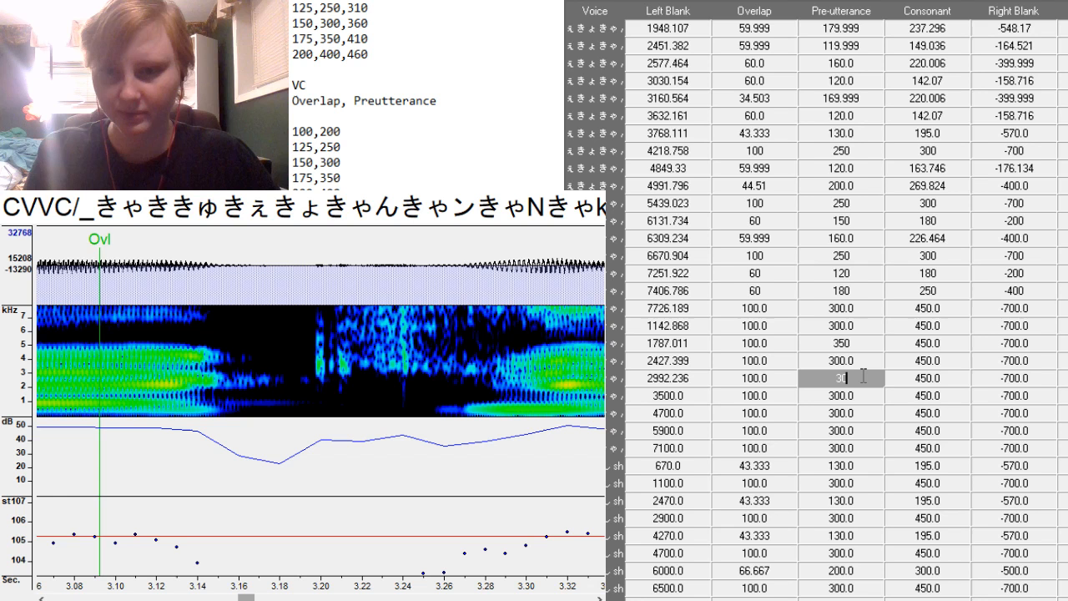
pyautogui.write('30')
# Fine-tune the row with Left Blank 2992.236 to about 2998.2, placing Pre-utterance where the vowel is fully voiced.
pyautogui.press('F3')
pyautogui.press('F3')
pyautogui.press('F3')
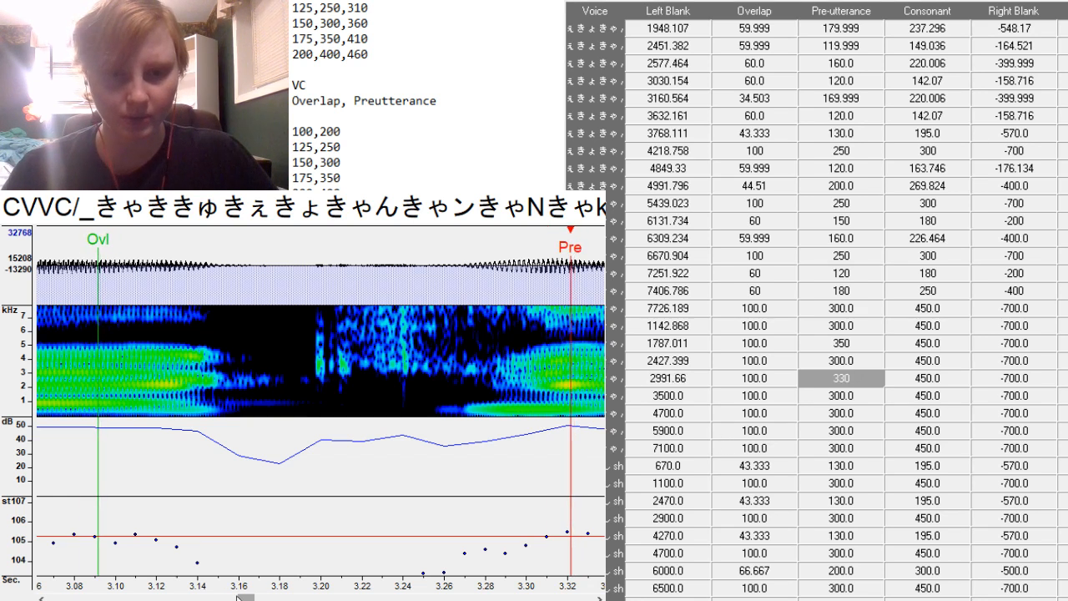
pyautogui.moveTo(239, 598); pyautogui.dragTo(243, 598)
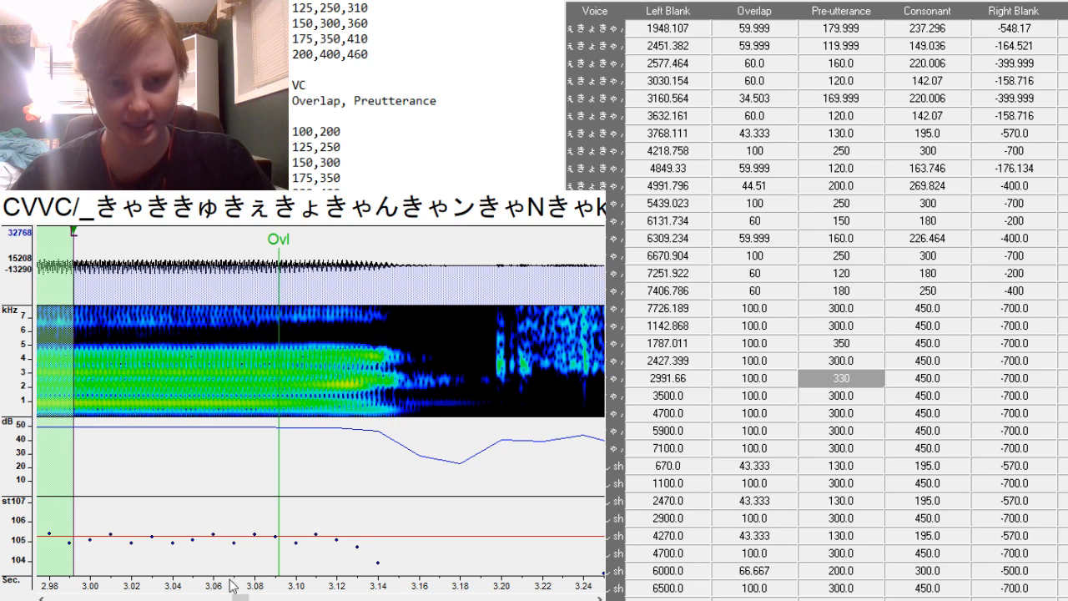
pyautogui.moveTo(241, 598); pyautogui.dragTo(253, 599)
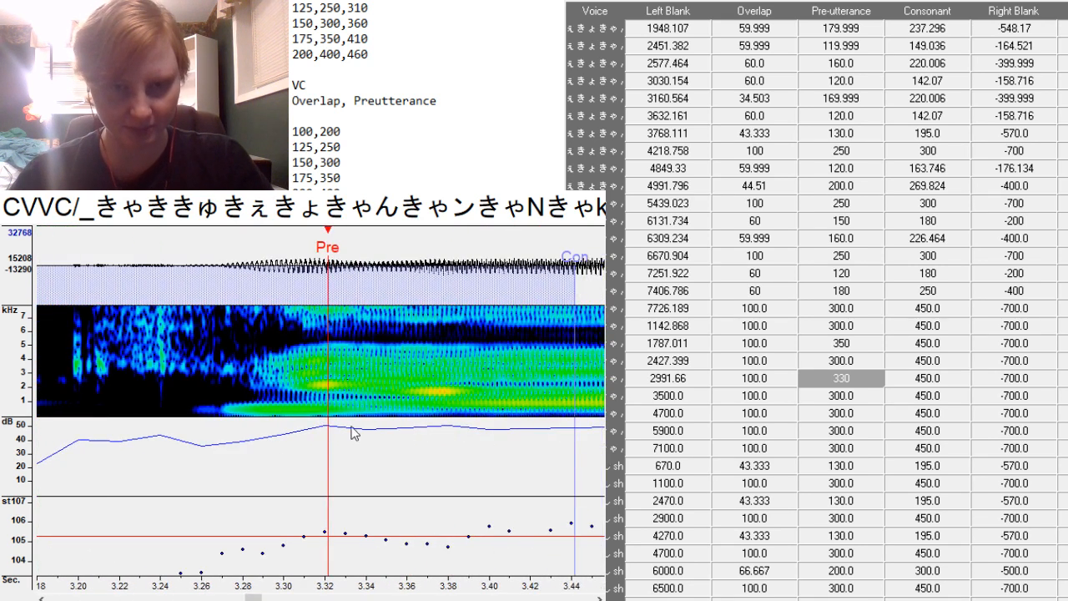
pyautogui.moveTo(252, 598); pyautogui.dragTo(249, 598)
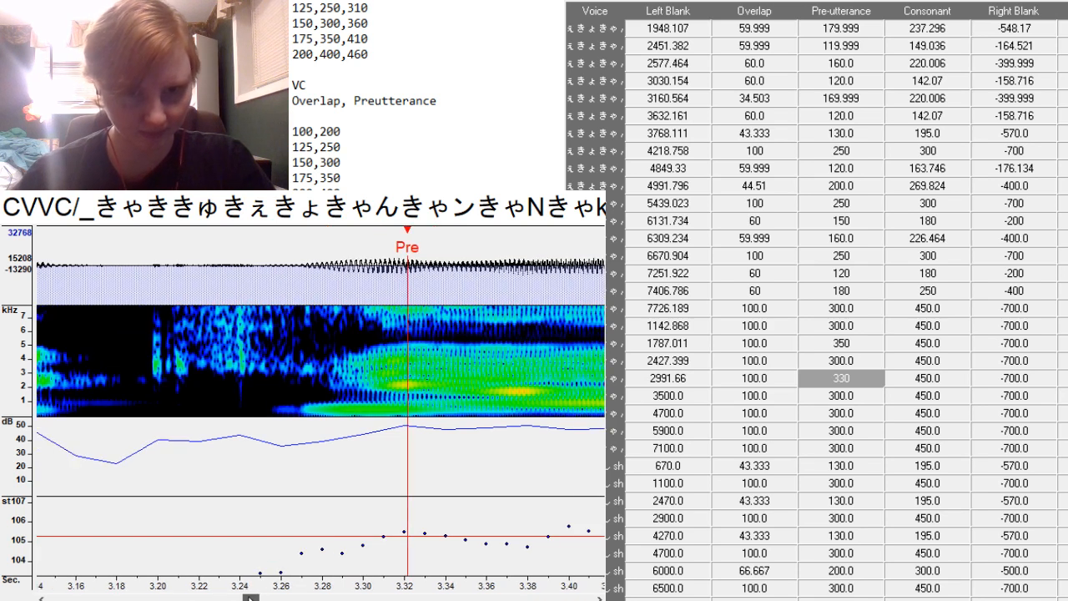
pyautogui.press('F3')
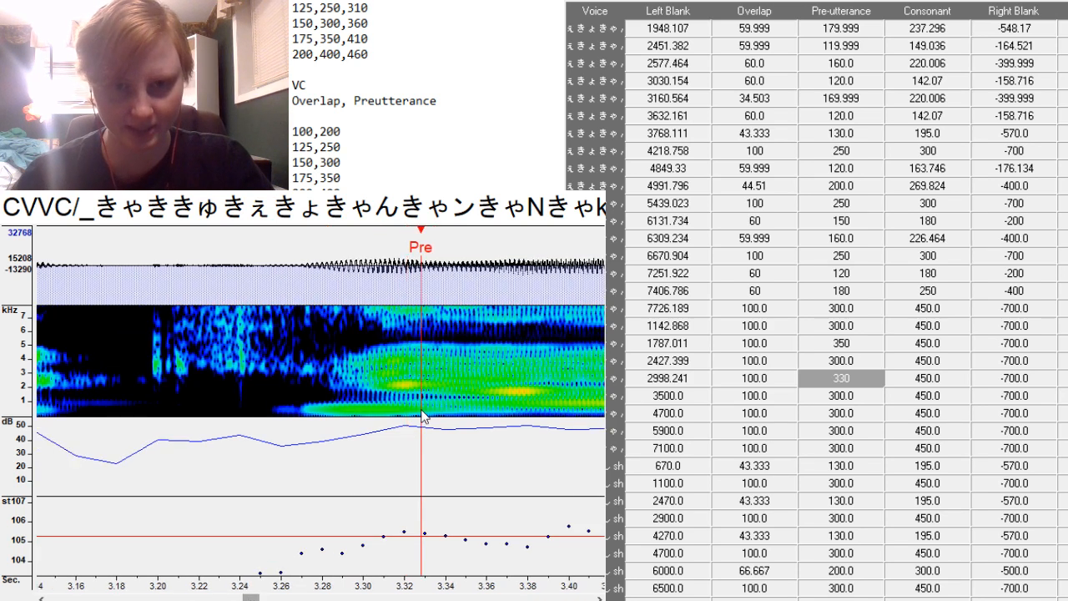
pyautogui.moveTo(251, 598); pyautogui.dragTo(278, 597)
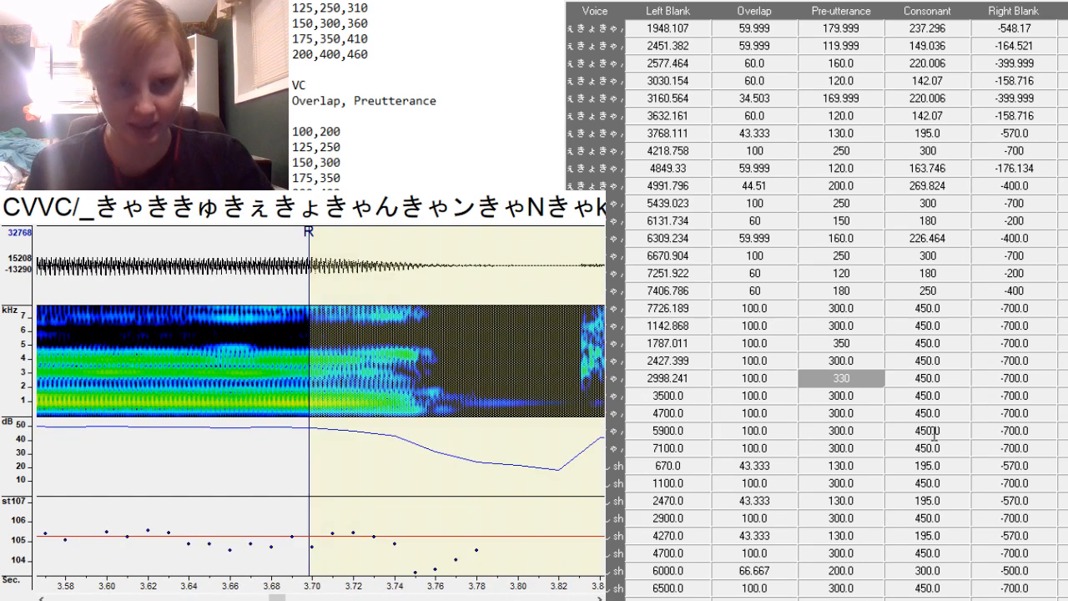
# Shift the row with Left Blank 3500.0 to about 3590.6 and set its Pre-utterance to 330.
pyautogui.press('Down')
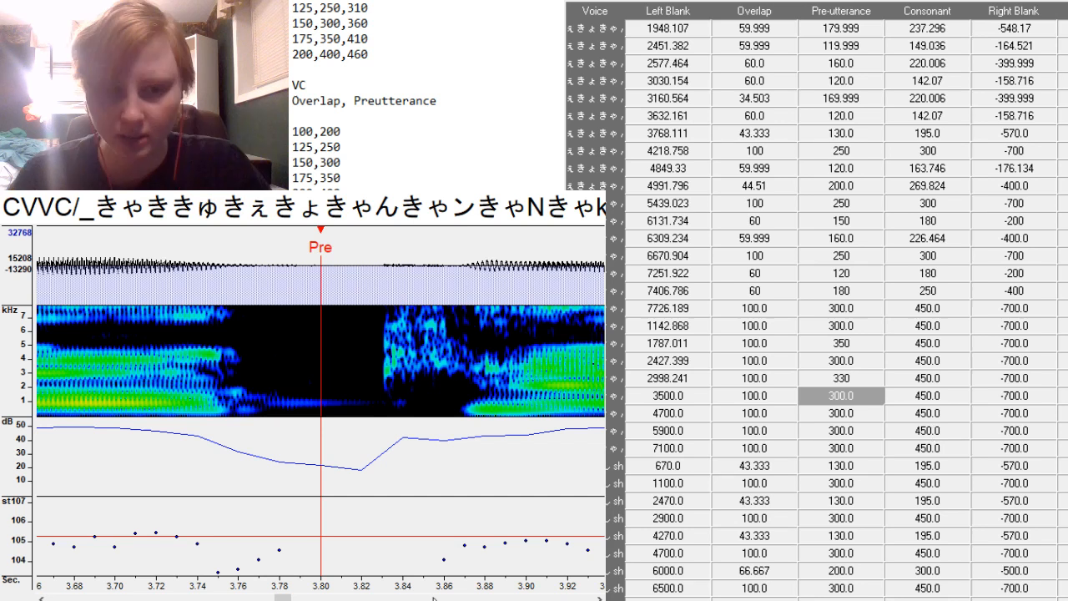
pyautogui.click(500, 396)
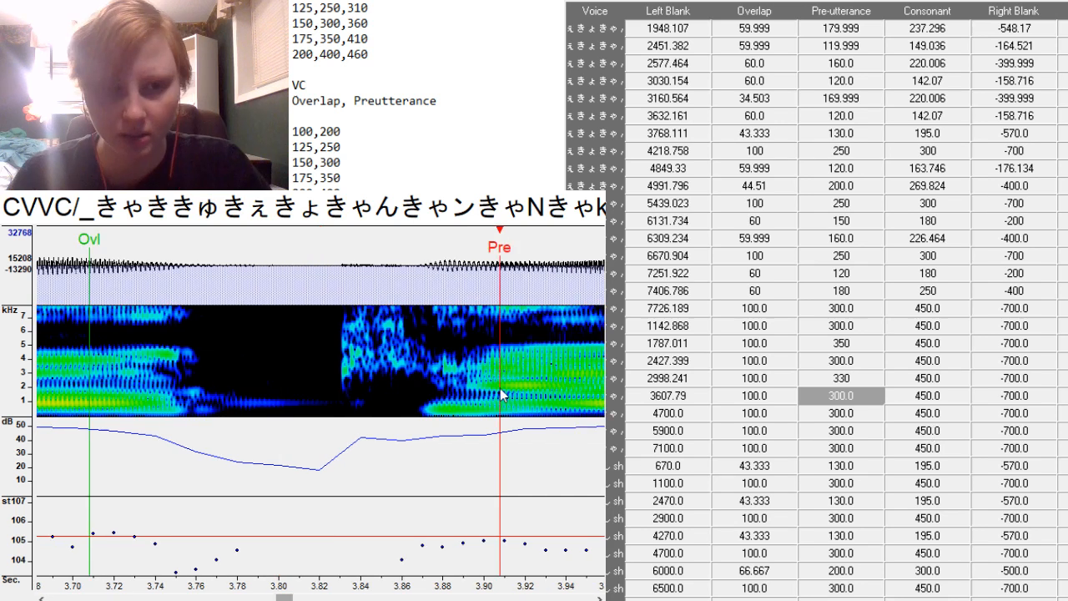
pyautogui.click(865, 401)
pyautogui.write('30')
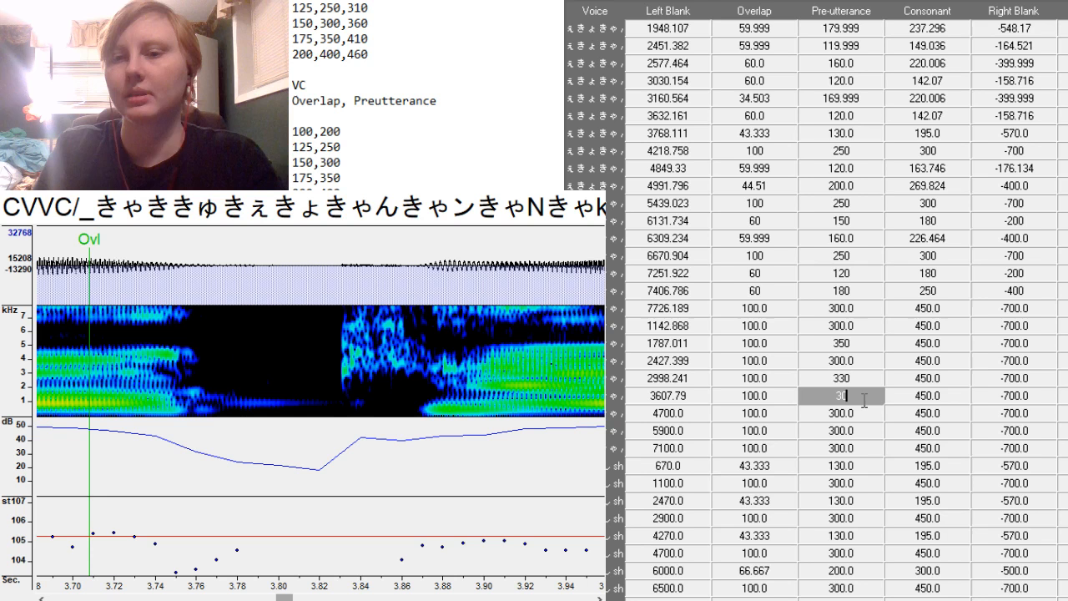
pyautogui.press('Return')
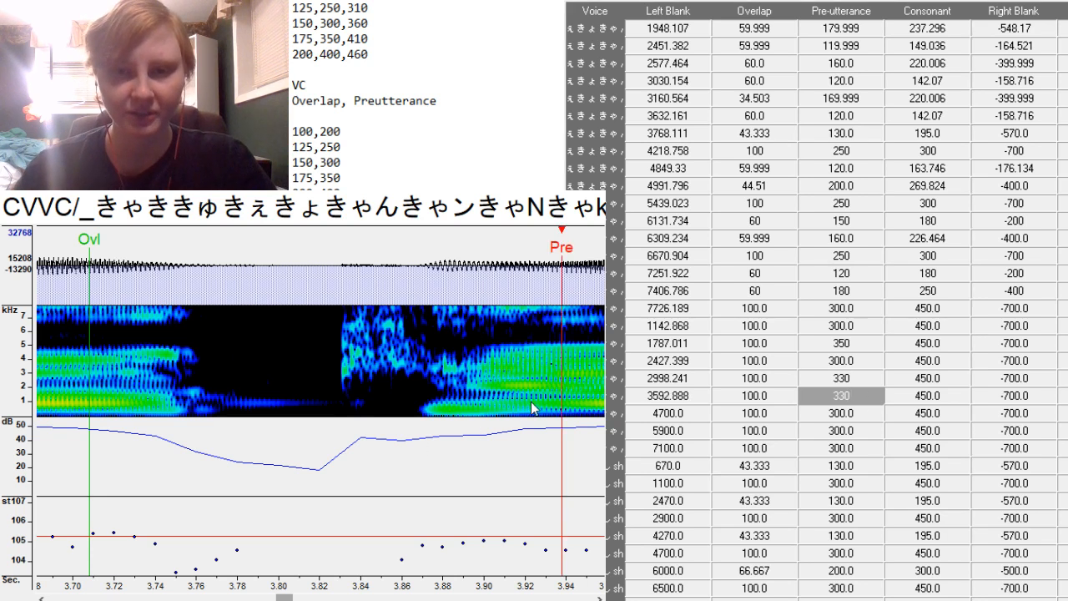
pyautogui.click(529, 409)
pyautogui.click(525, 407)
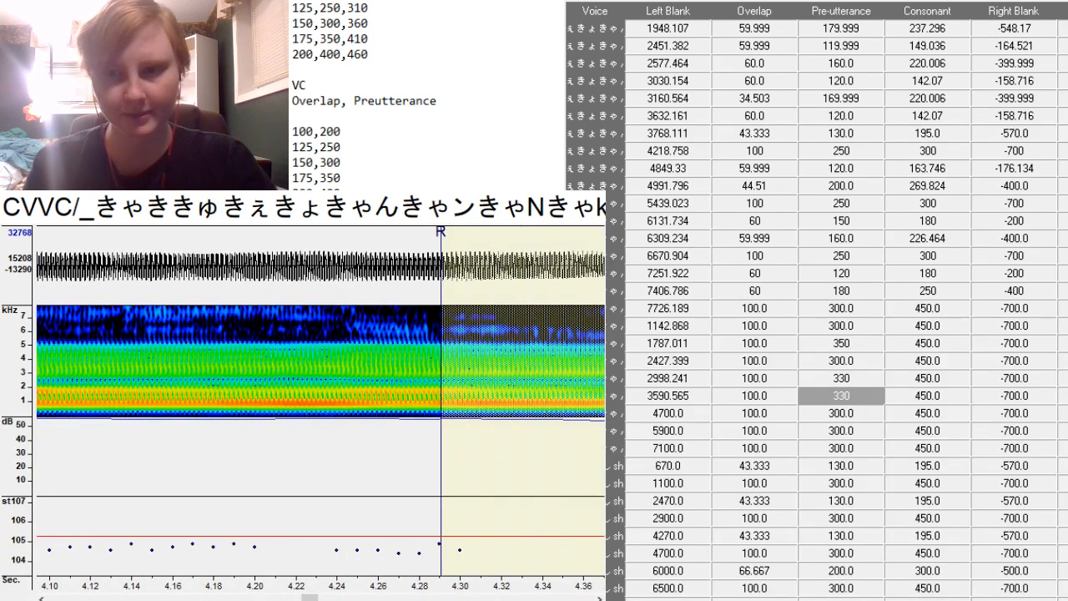
# Shift the row with Left Blank 4700.0, directly below the 3590.565 row, to about 4810.6 and set its Pre-utterance to 350.
pyautogui.press('Down')
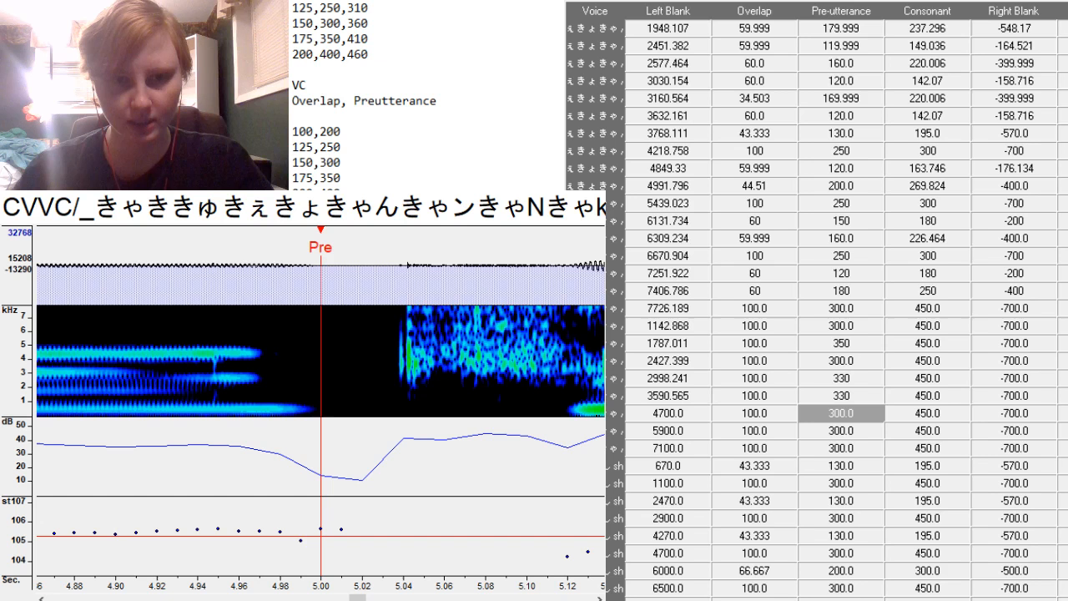
pyautogui.moveTo(321, 454); pyautogui.dragTo(458, 454)
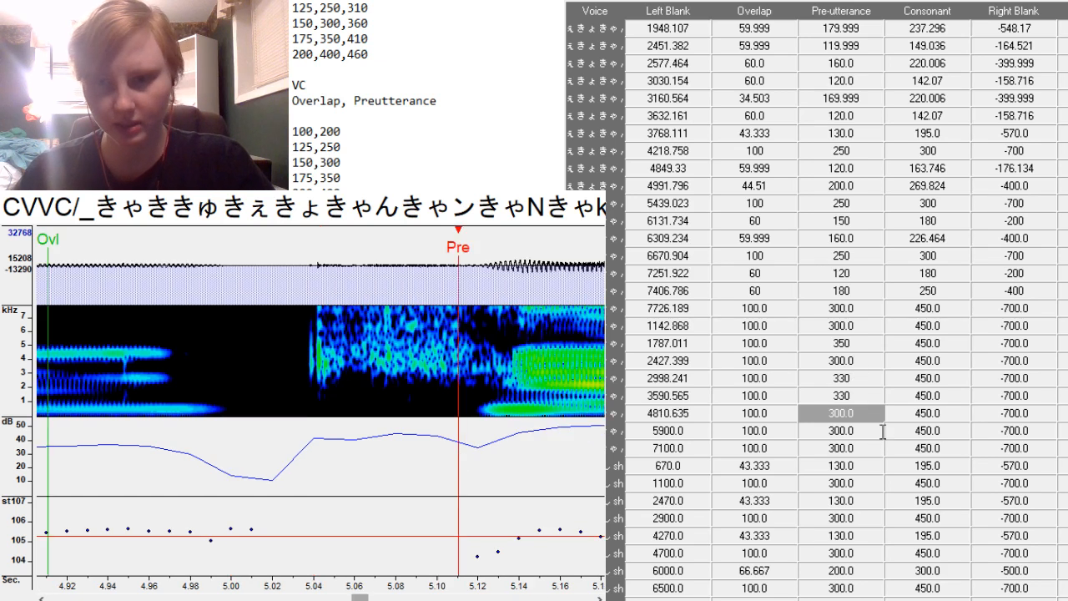
pyautogui.click(878, 416)
pyautogui.write('3')
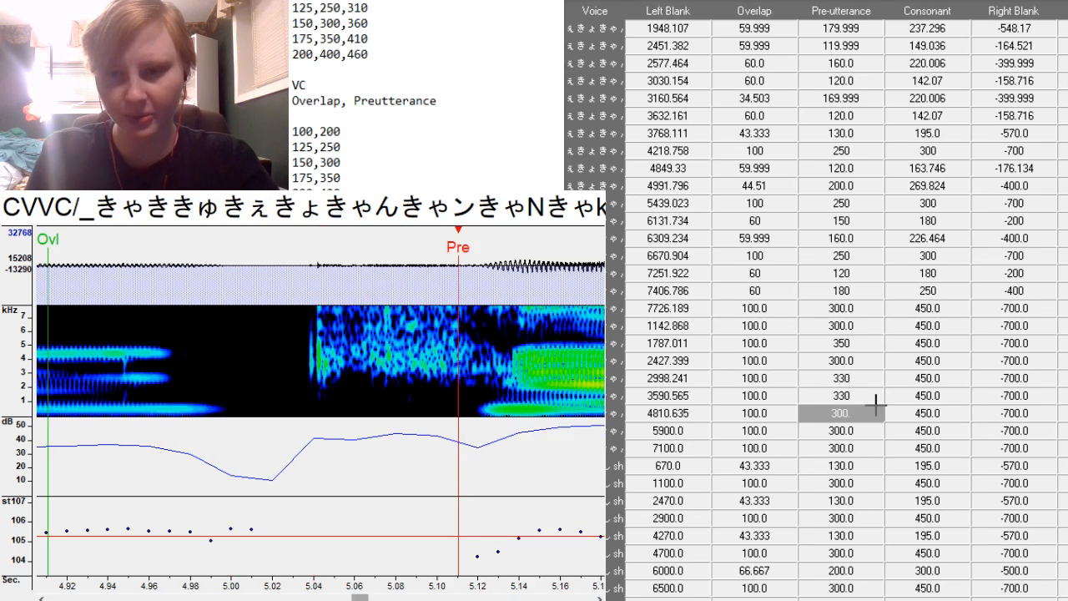
pyautogui.write('5')
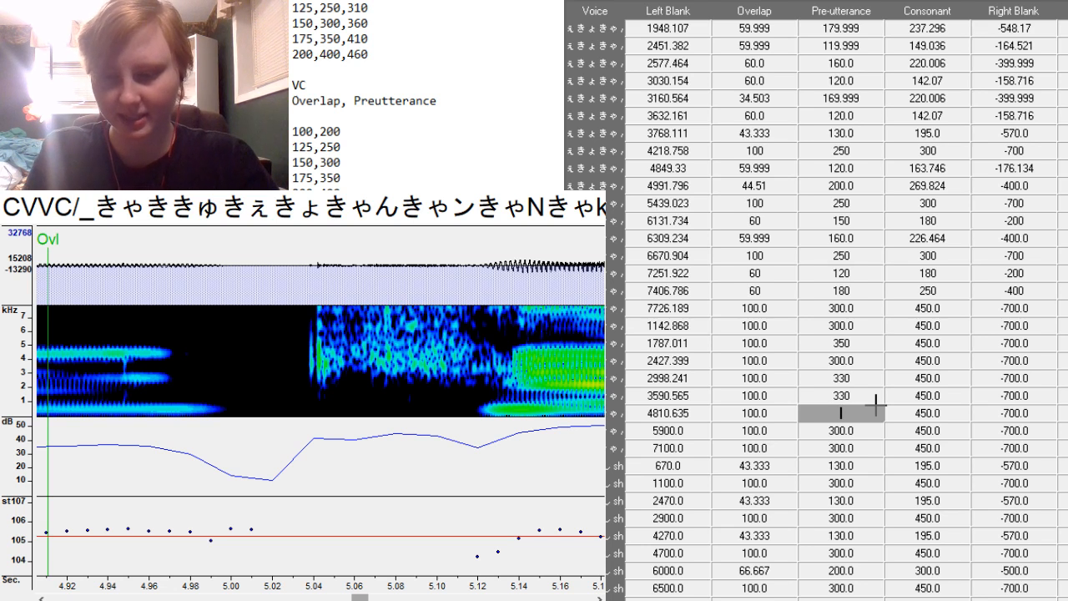
pyautogui.write('0')
pyautogui.press('Return')
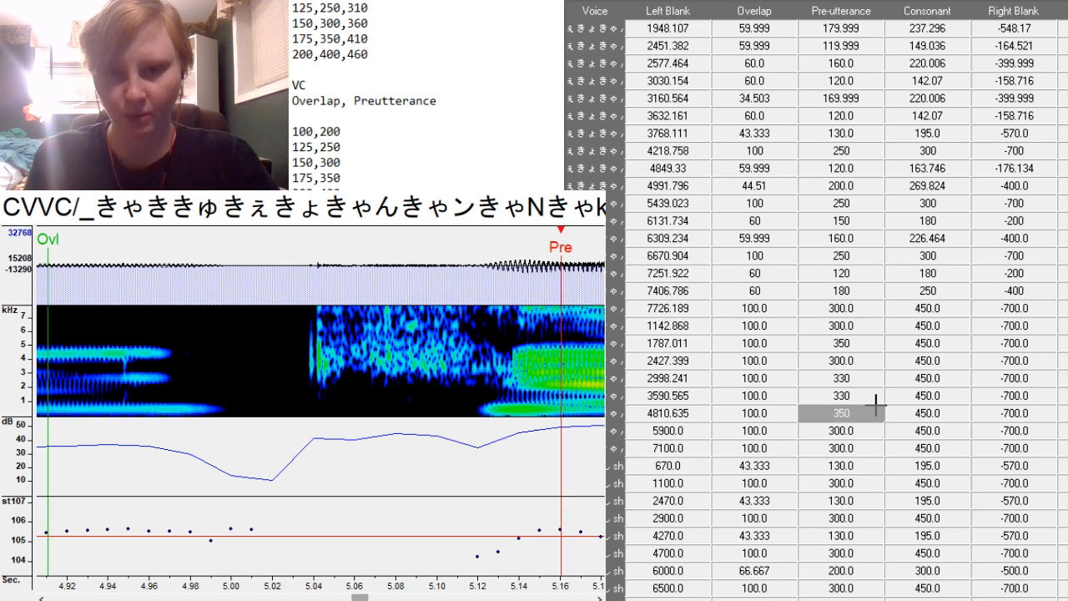
# Shift the row with Left Blank 4810.635 further to about 4840.0, placing Pre-utterance inside the steady vowel.
pyautogui.press('F3')
pyautogui.moveTo(364, 598); pyautogui.dragTo(366, 598)
pyautogui.press('F3')
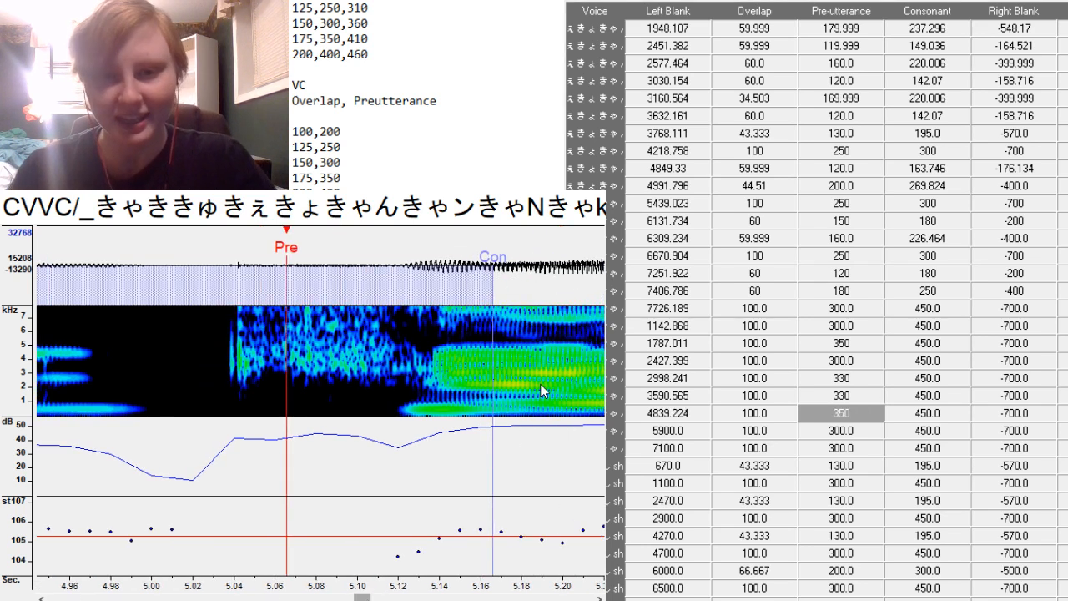
pyautogui.moveTo(539, 422); pyautogui.dragTo(542, 424)
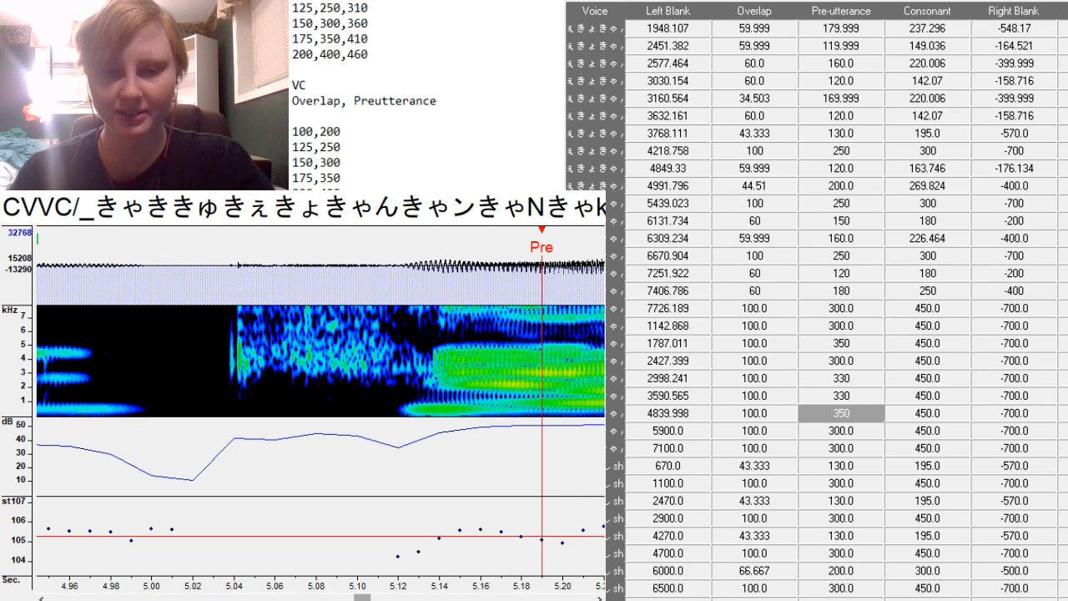
pyautogui.moveTo(362, 598); pyautogui.dragTo(385, 597)
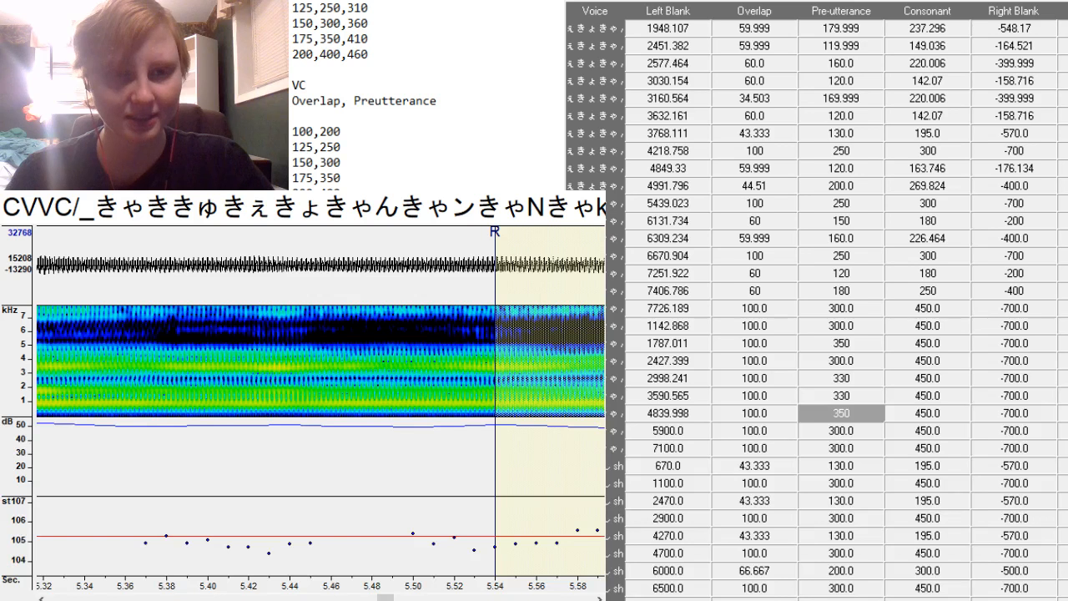
# Set Pre-utterance to 350 in the row with Left Blank 5900.0 and shift that row to about 6115.6.
pyautogui.click(841, 431)
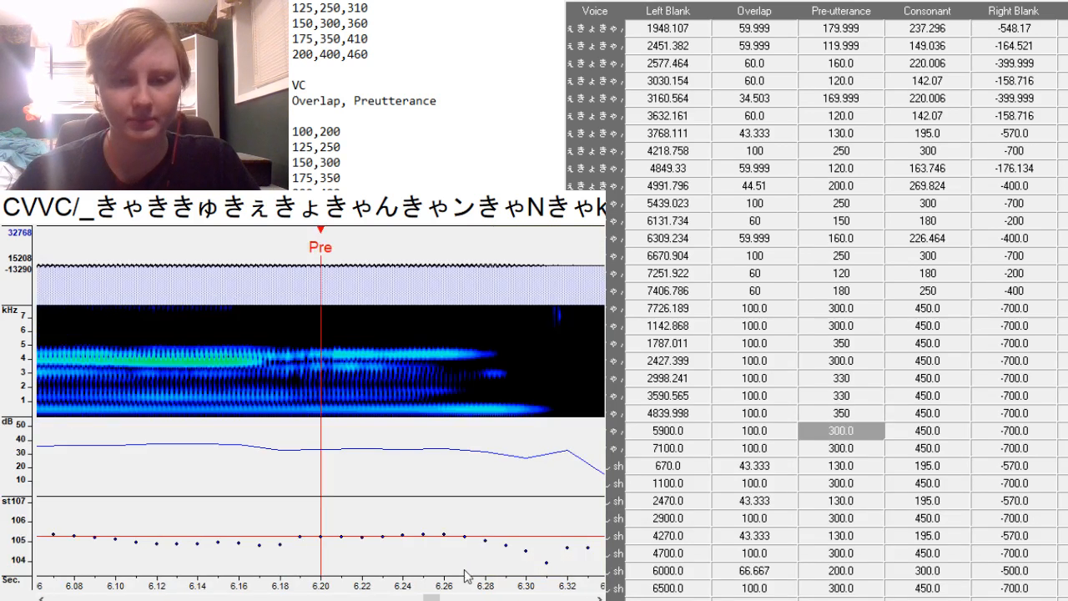
pyautogui.moveTo(431, 598)
pyautogui.mouseDown()
pyautogui.moveTo(441, 598)
pyautogui.moveTo(419, 597)
pyautogui.moveTo(439, 598)
pyautogui.mouseUp()
pyautogui.moveTo(487, 500); pyautogui.dragTo(494, 420)
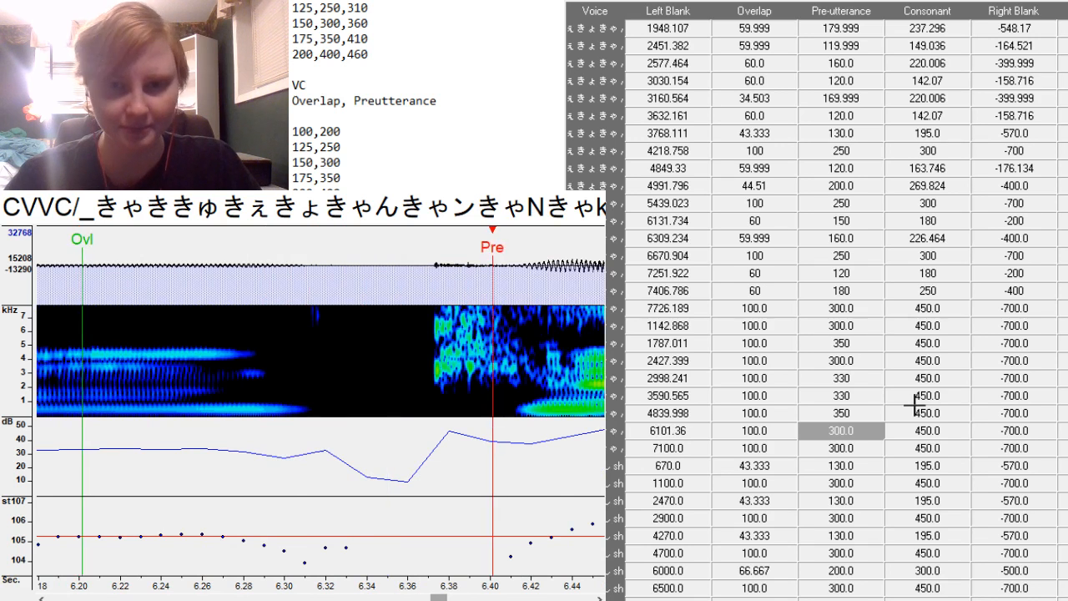
pyautogui.write('350')
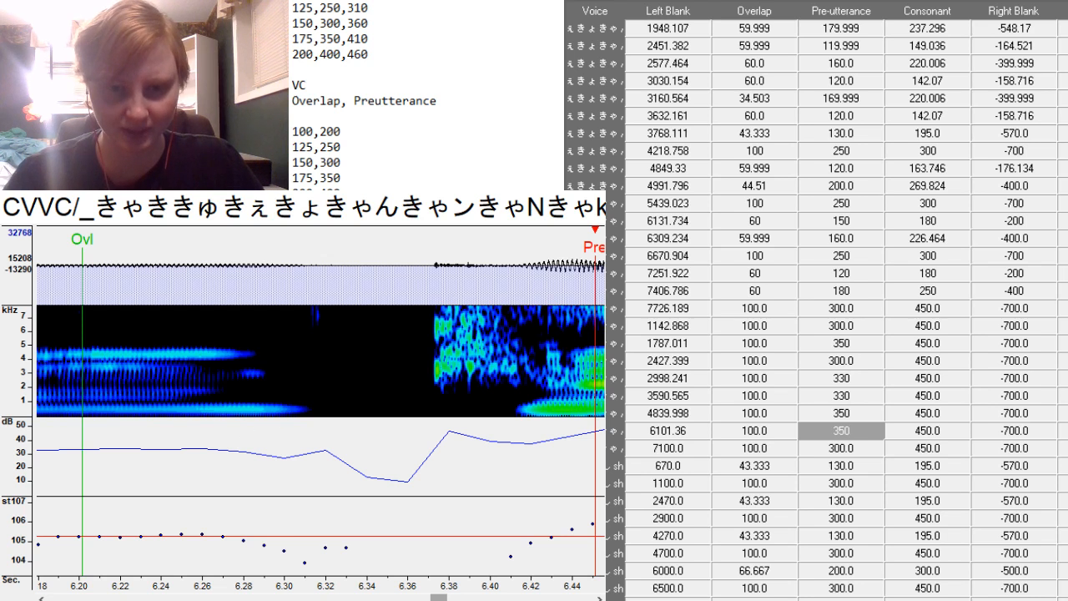
pyautogui.press('Return')
pyautogui.moveTo(447, 598); pyautogui.dragTo(446, 598)
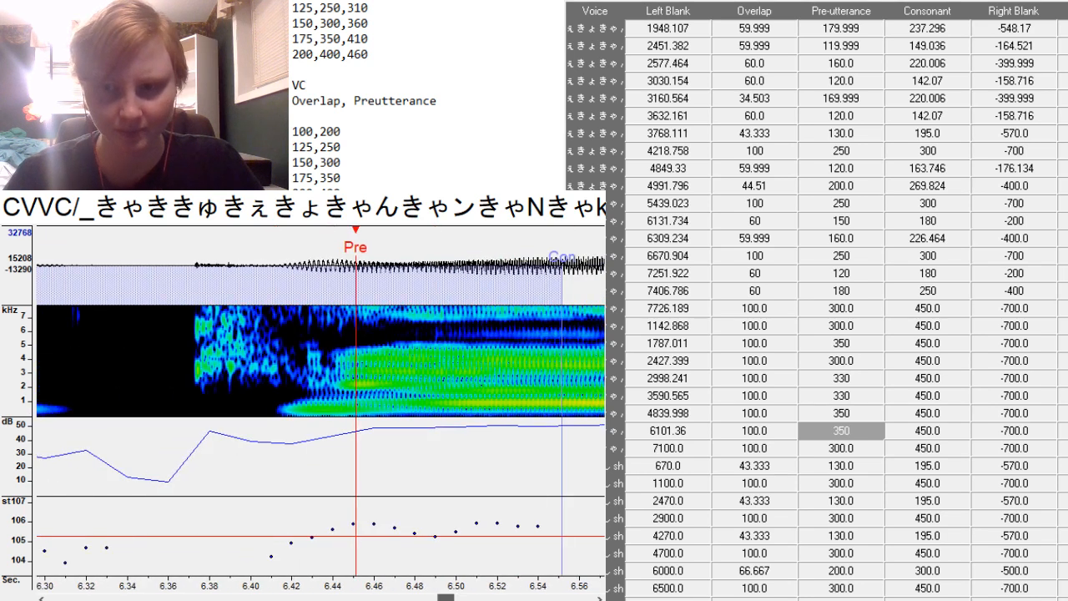
pyautogui.click(386, 407)
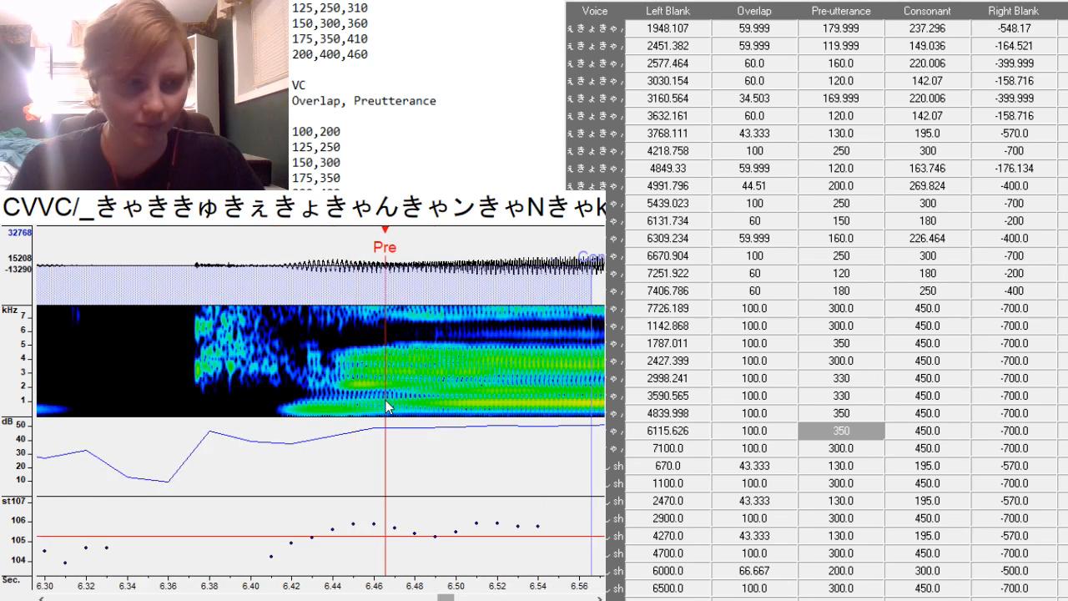
# Shift the row with Left Blank 7100.0 to about 7217.5 and set its Pre-utterance to 350.
pyautogui.press('Down')
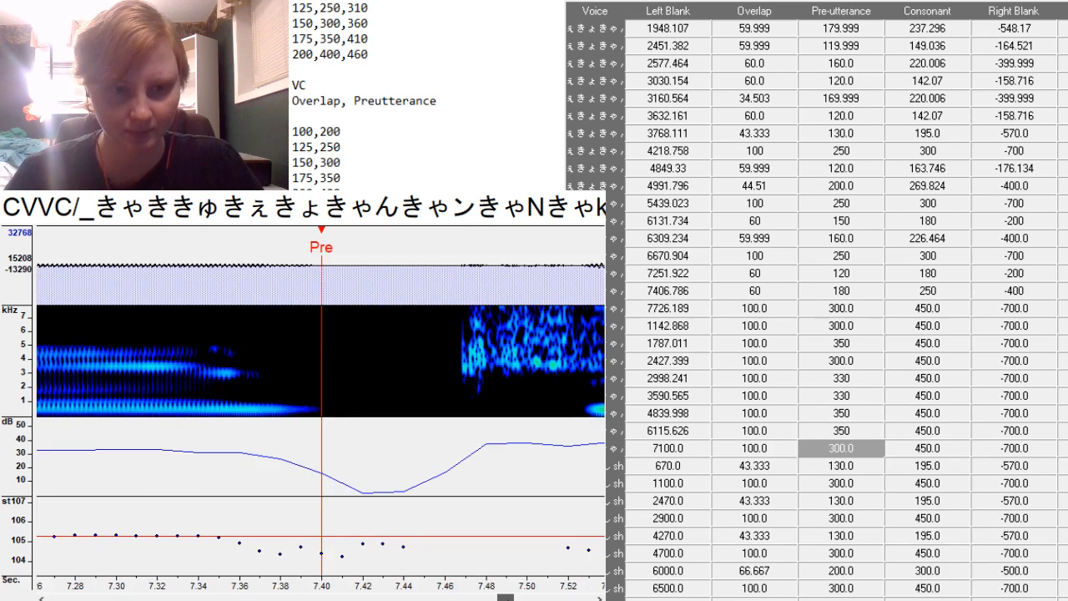
pyautogui.click(563, 398)
pyautogui.click(862, 443)
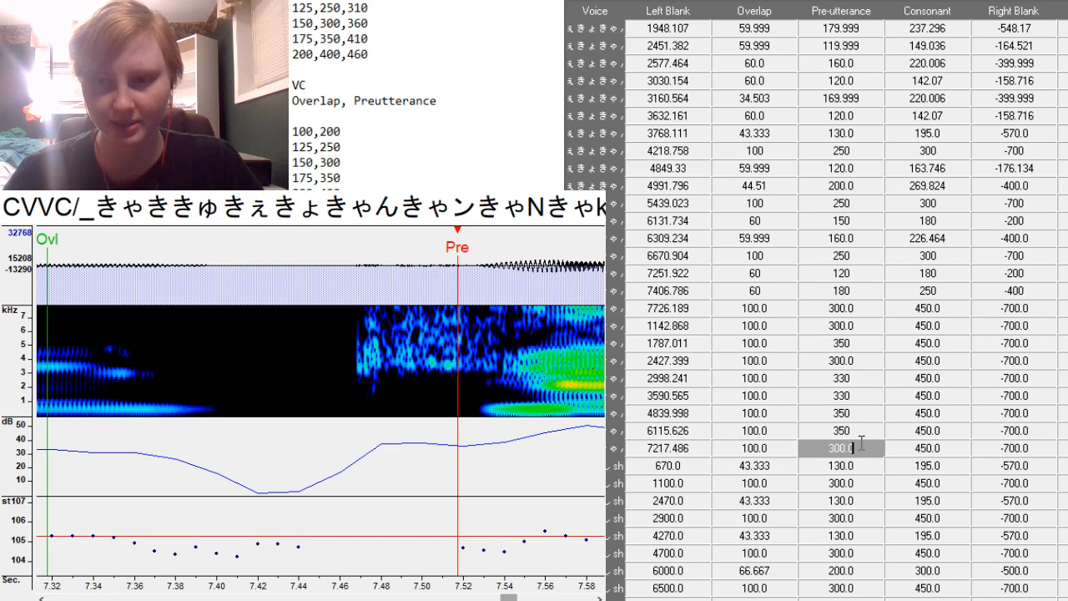
pyautogui.press('BackSpace')
pyautogui.press('BackSpace')
pyautogui.press('BackSpace')
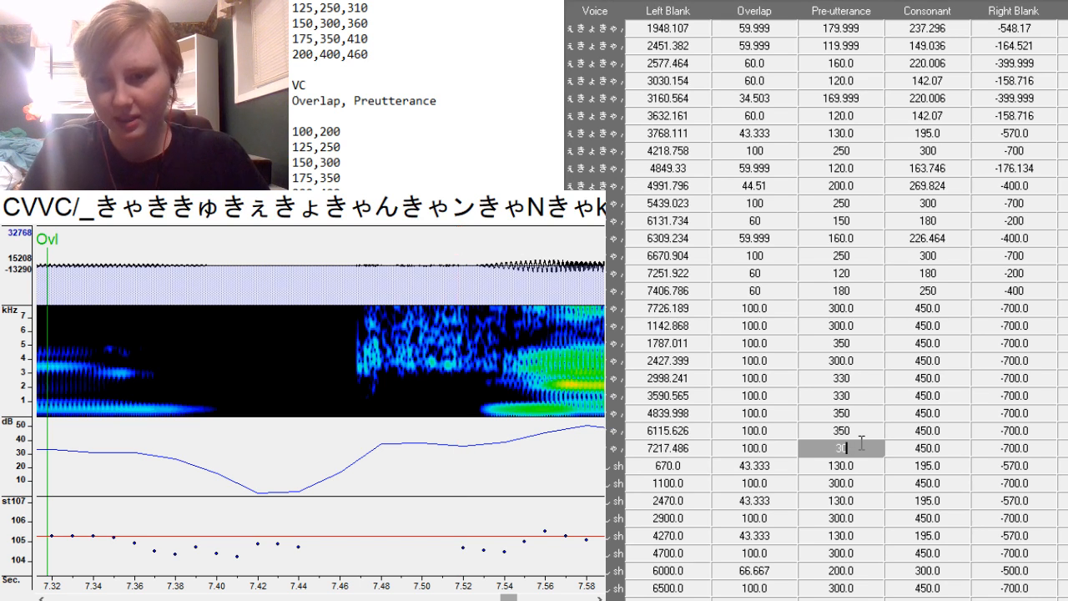
pyautogui.press('BackSpace')
pyautogui.write('50')
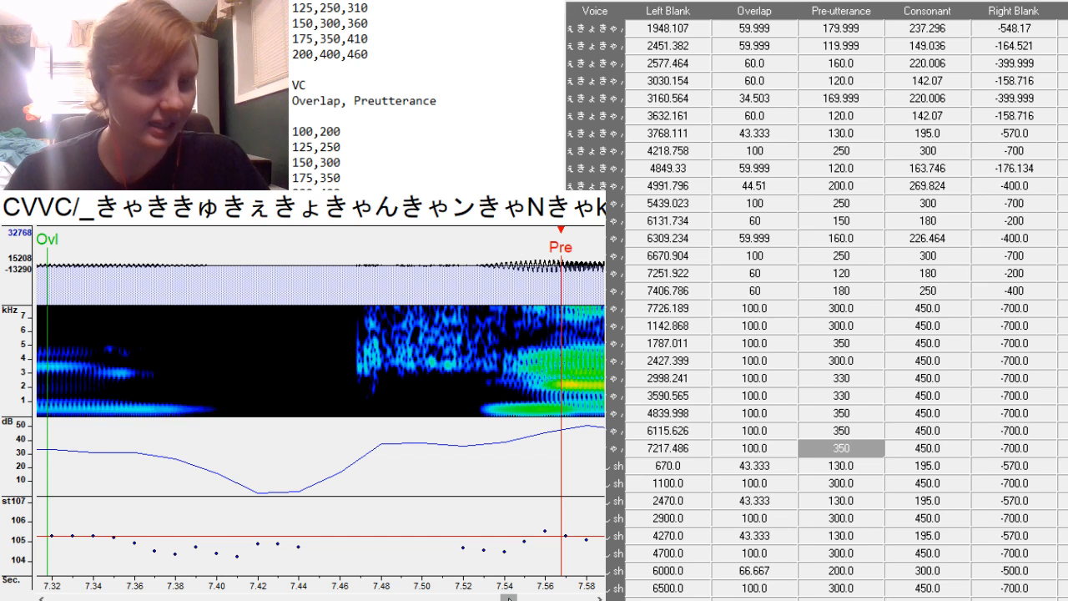
# Shift the row with Left Blank 7217.486 to about 7234.8 and move its Right Blank to about -617.1, before the vowel fades.
pyautogui.moveTo(508, 597); pyautogui.dragTo(541, 409)
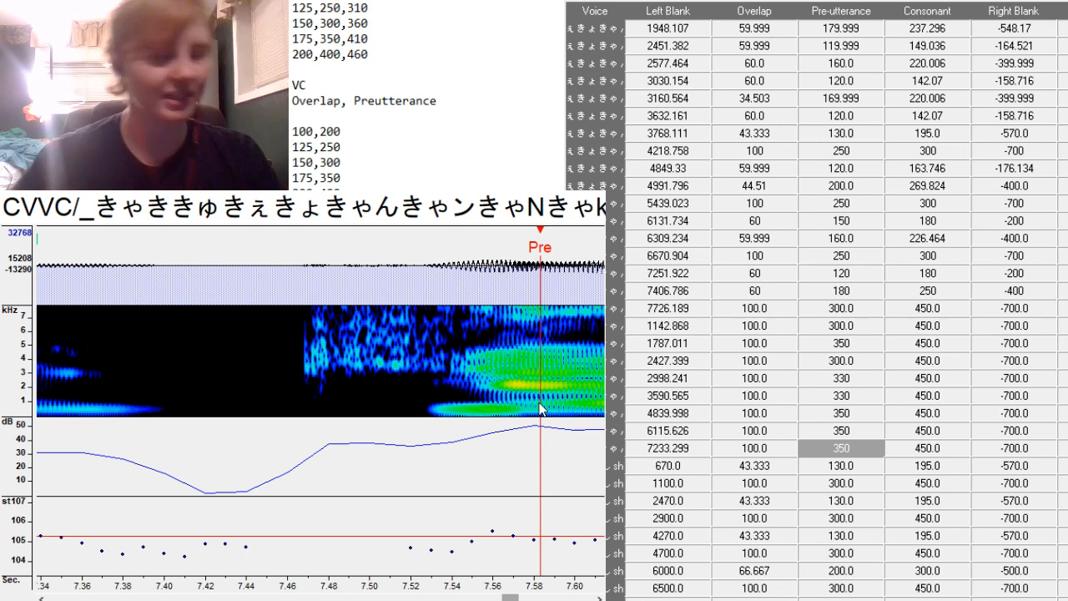
pyautogui.moveTo(541, 409); pyautogui.dragTo(544, 409)
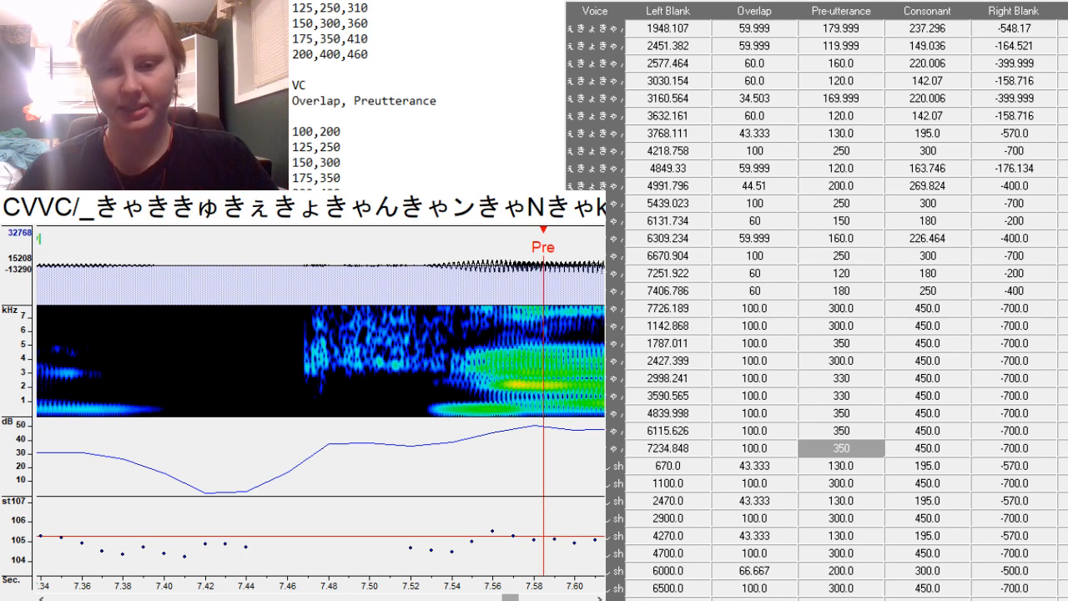
pyautogui.moveTo(510, 598); pyautogui.dragTo(535, 597)
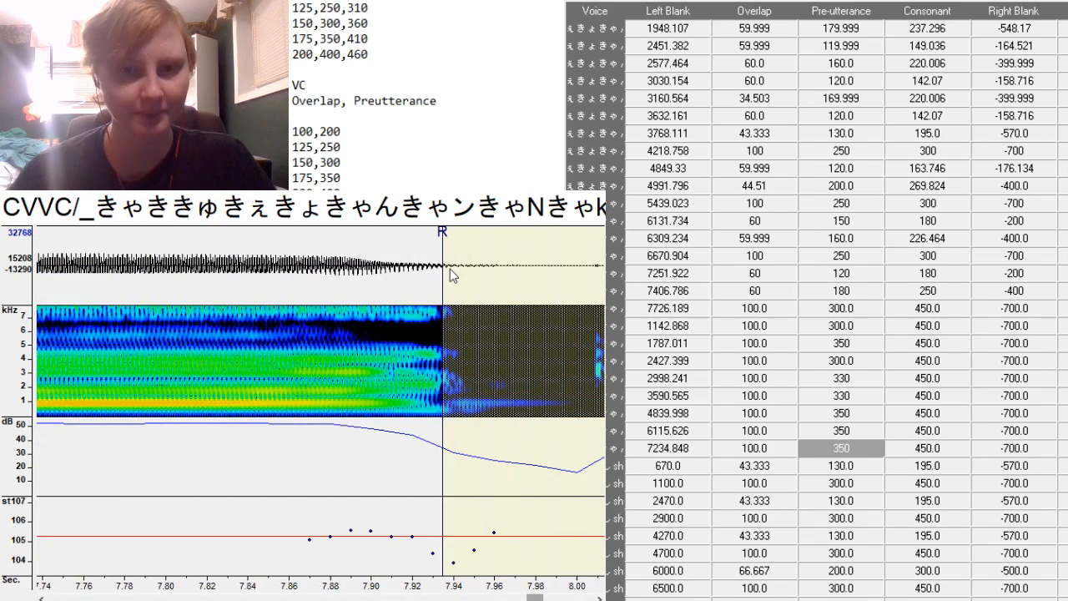
pyautogui.moveTo(450, 270); pyautogui.dragTo(274, 286)
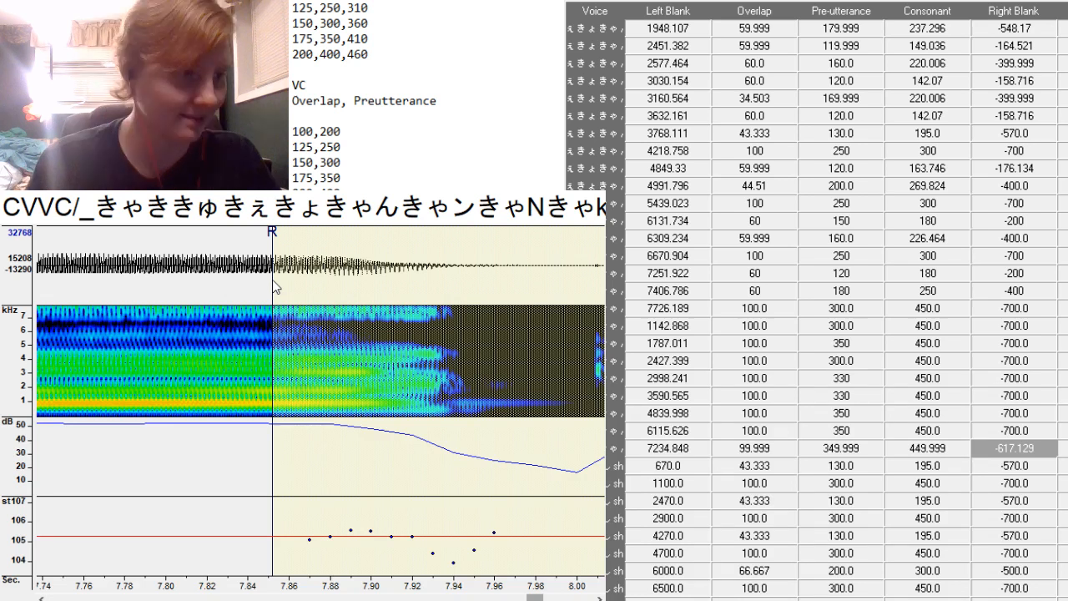
# Copy the overlap, pre-utterance, consonant and right blank values of the rows at left blank 4258.675 and 4725.383 in the _かk-_くk- recording.
pyautogui.press('Down')
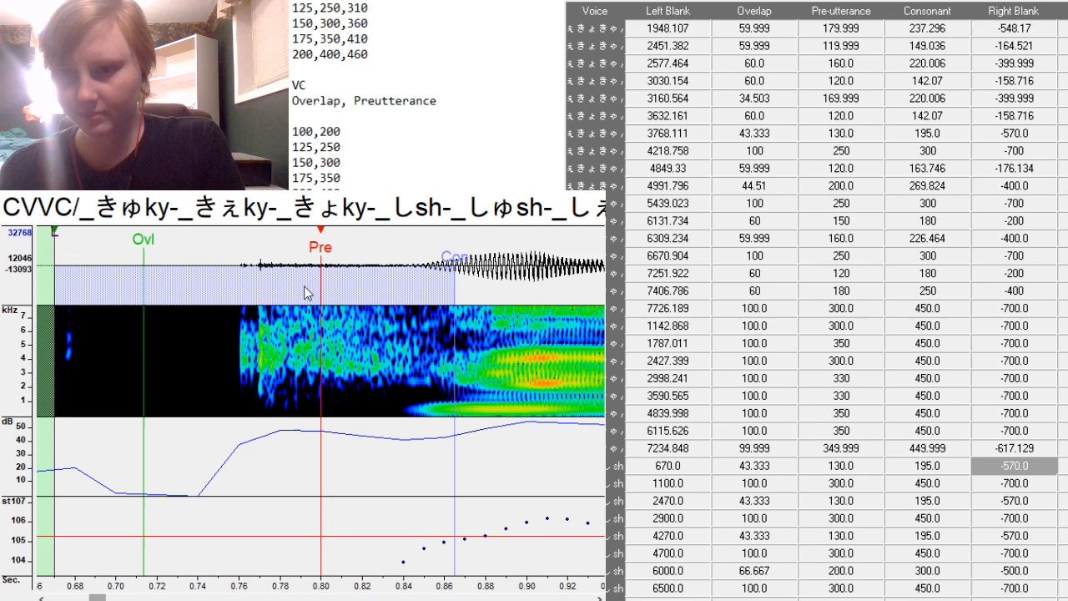
pyautogui.click(1014, 449)
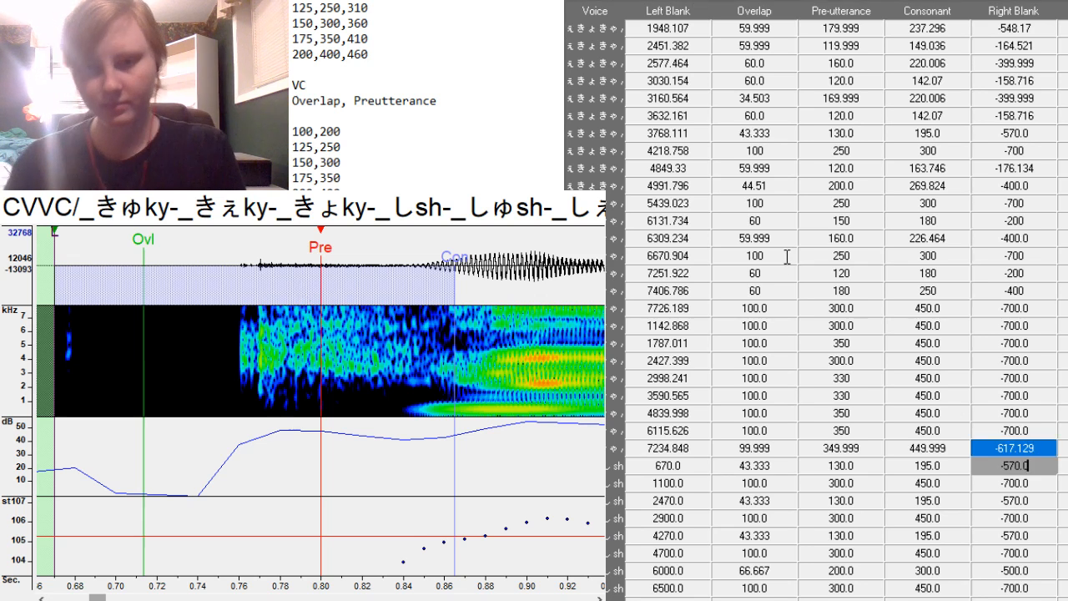
pyautogui.scroll(-20, 757, 222)
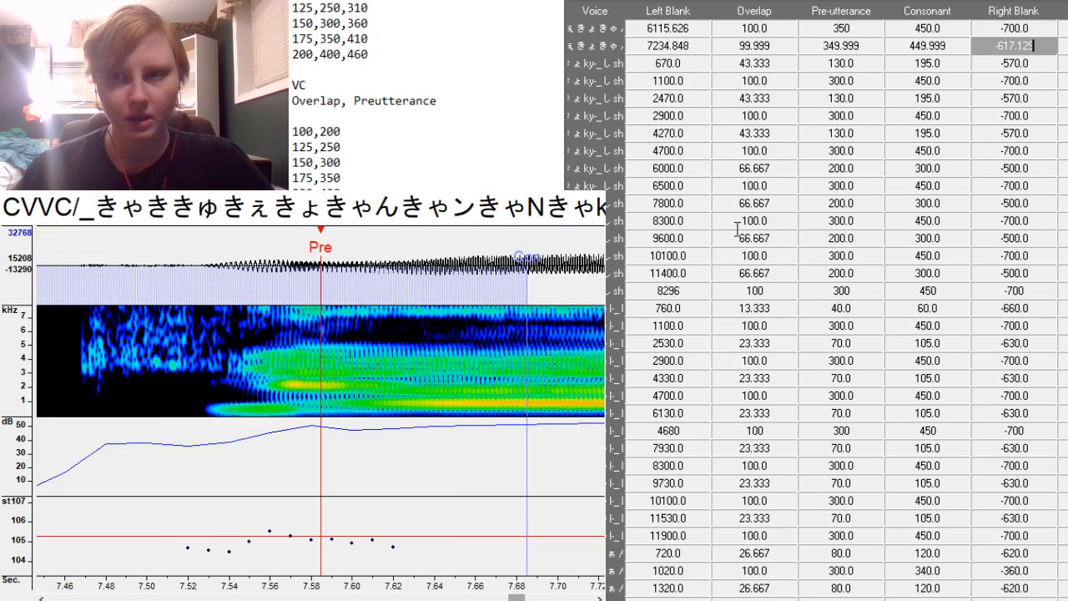
pyautogui.press('Down')
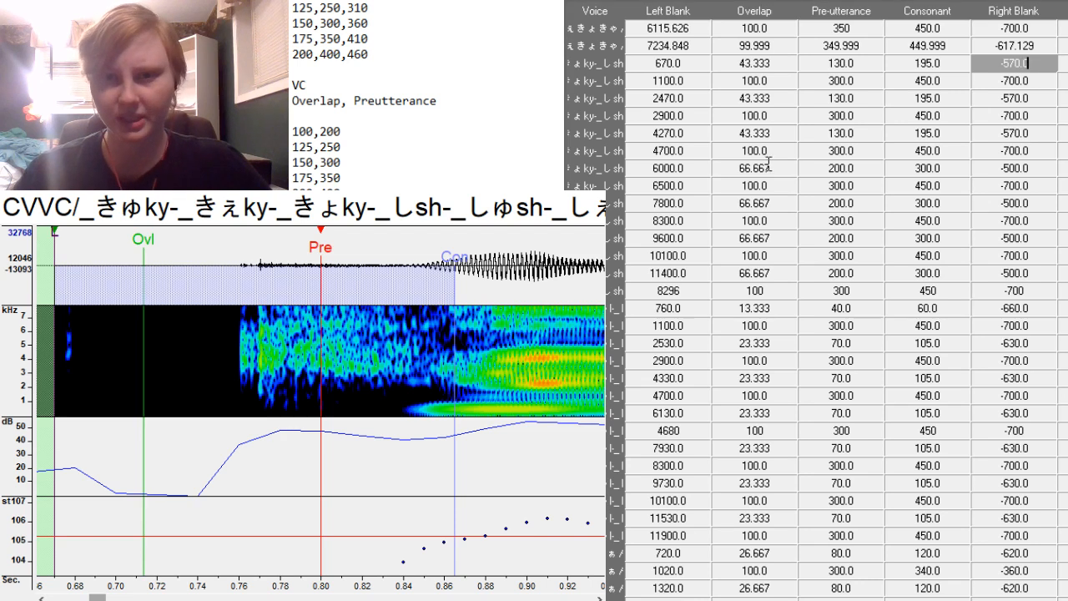
pyautogui.scroll(15, 818, 267)
pyautogui.scroll(15, 818, 267)
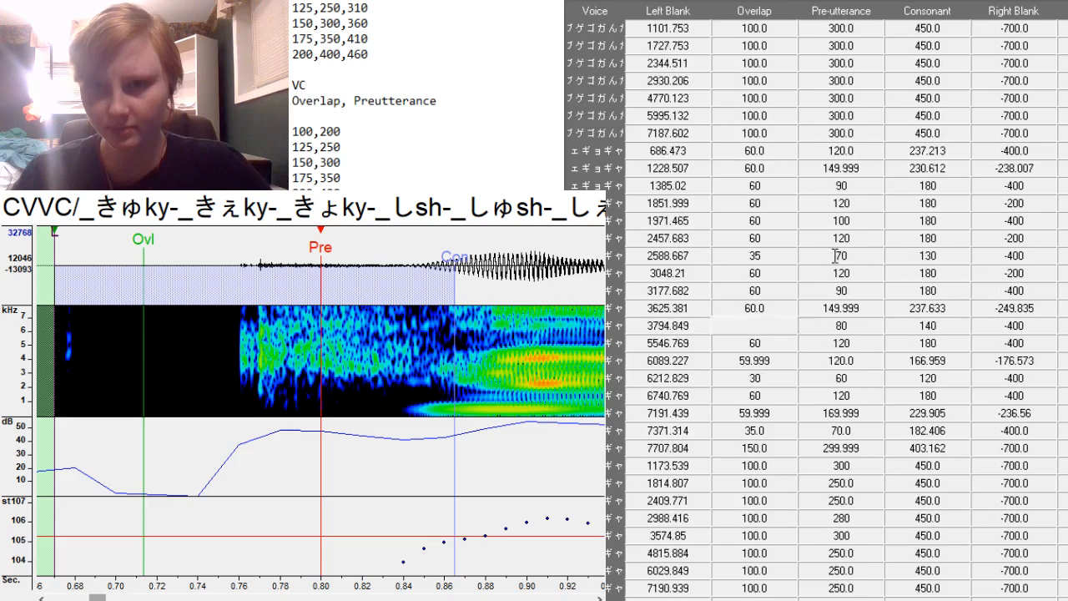
pyautogui.scroll(15, 837, 255)
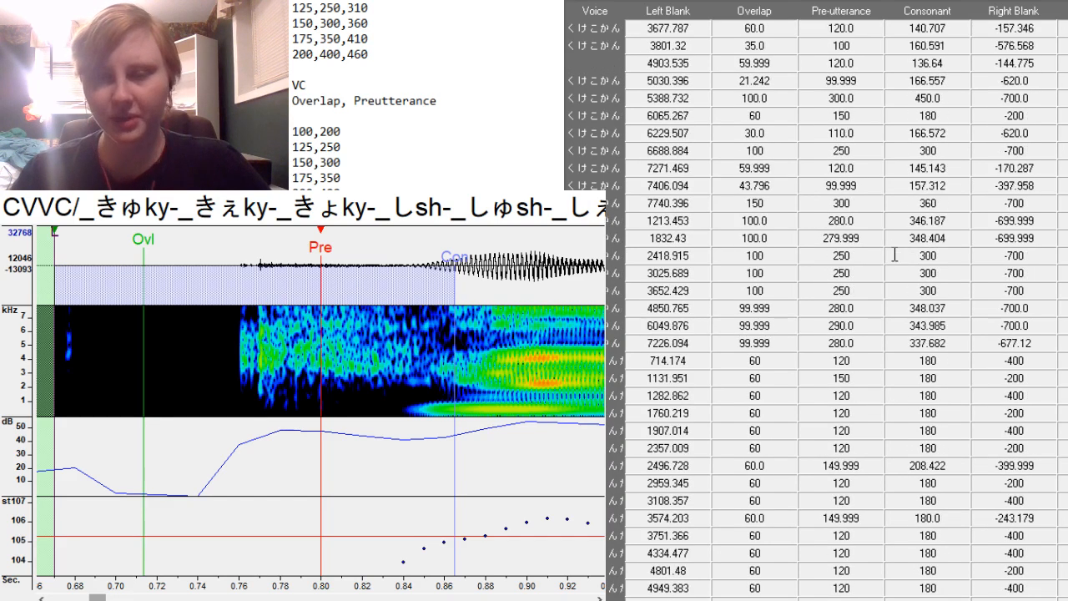
pyautogui.scroll(5, 894, 254)
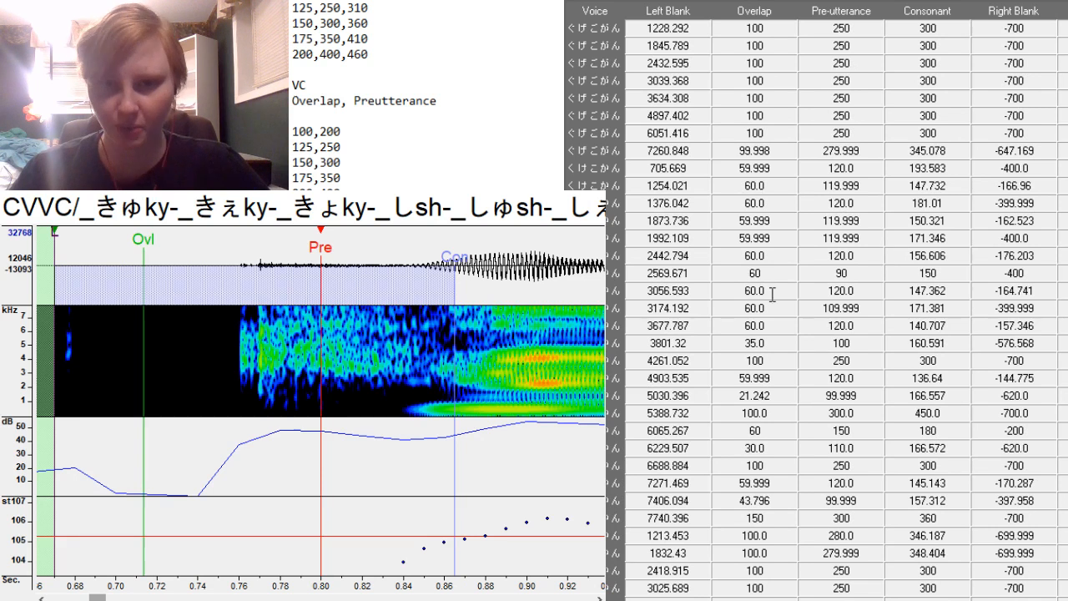
pyautogui.scroll(2, 773, 288)
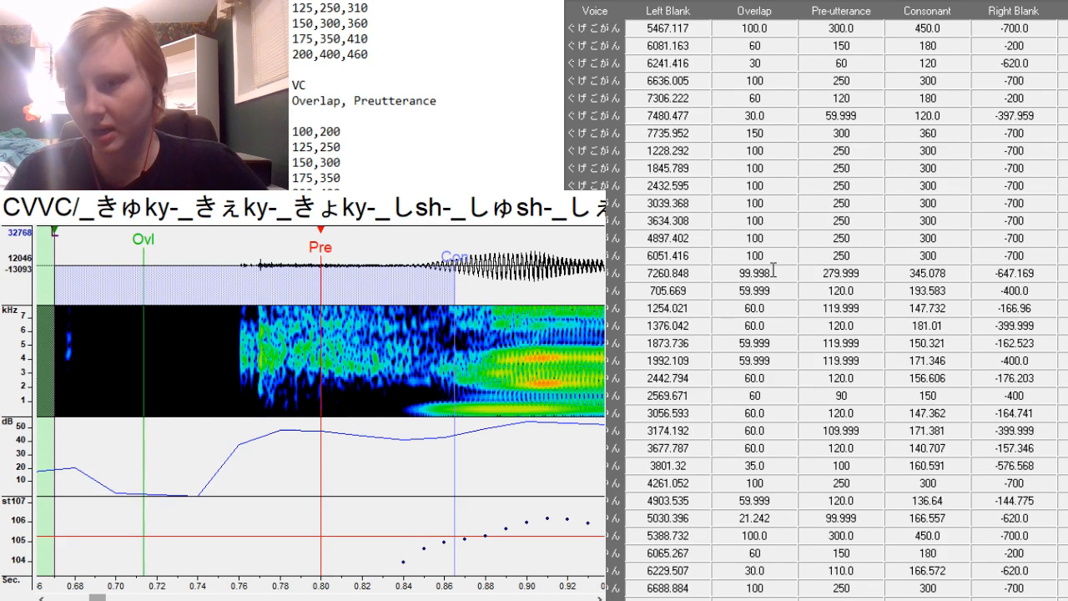
pyautogui.scroll(9, 773, 270)
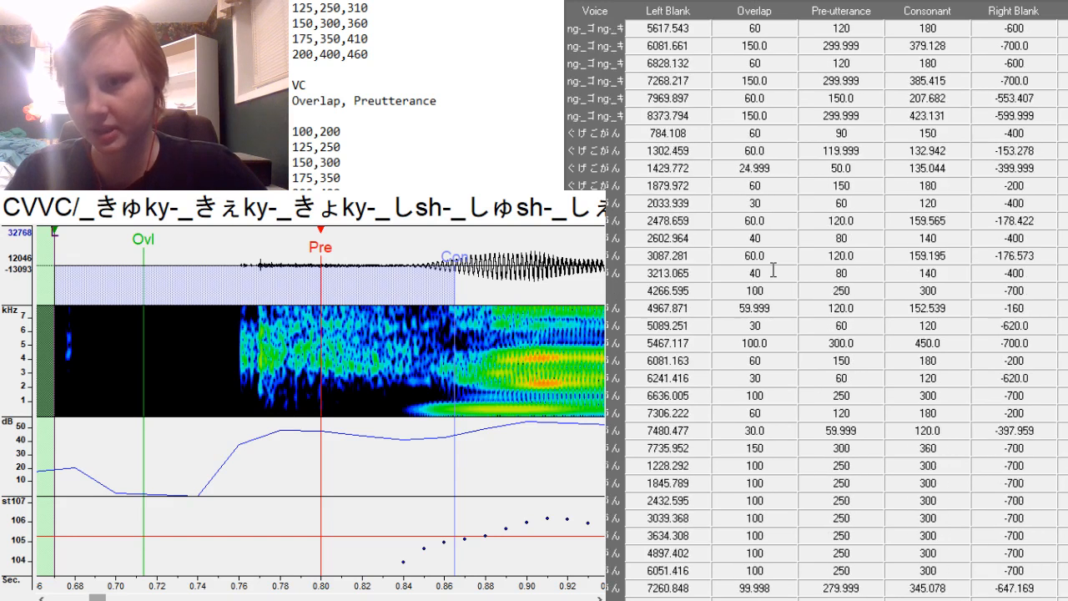
pyautogui.scroll(2, 773, 269)
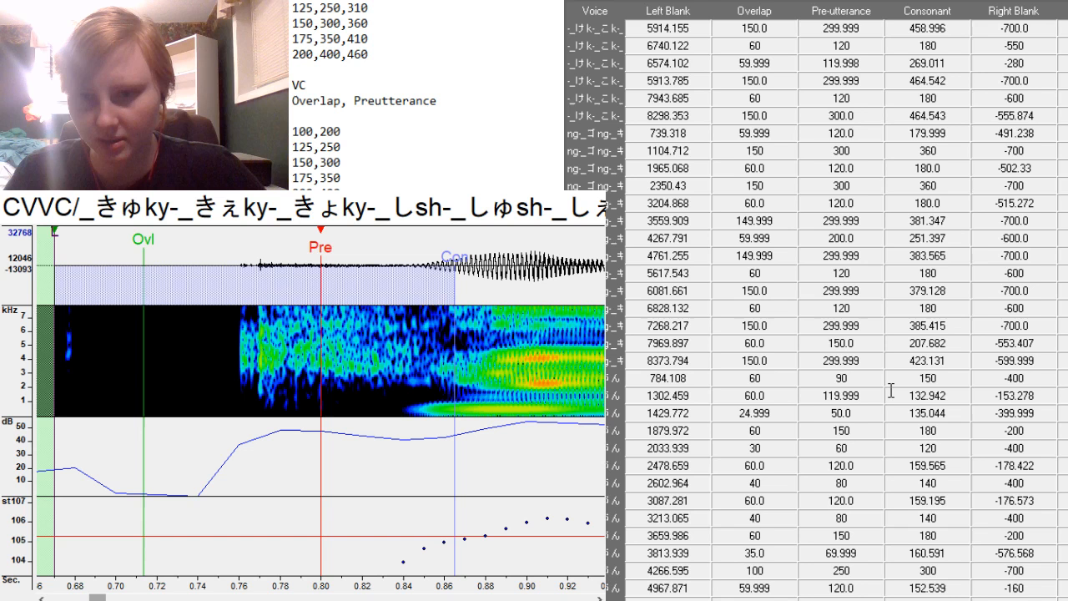
pyautogui.scroll(2, 891, 390)
pyautogui.click(772, 101)
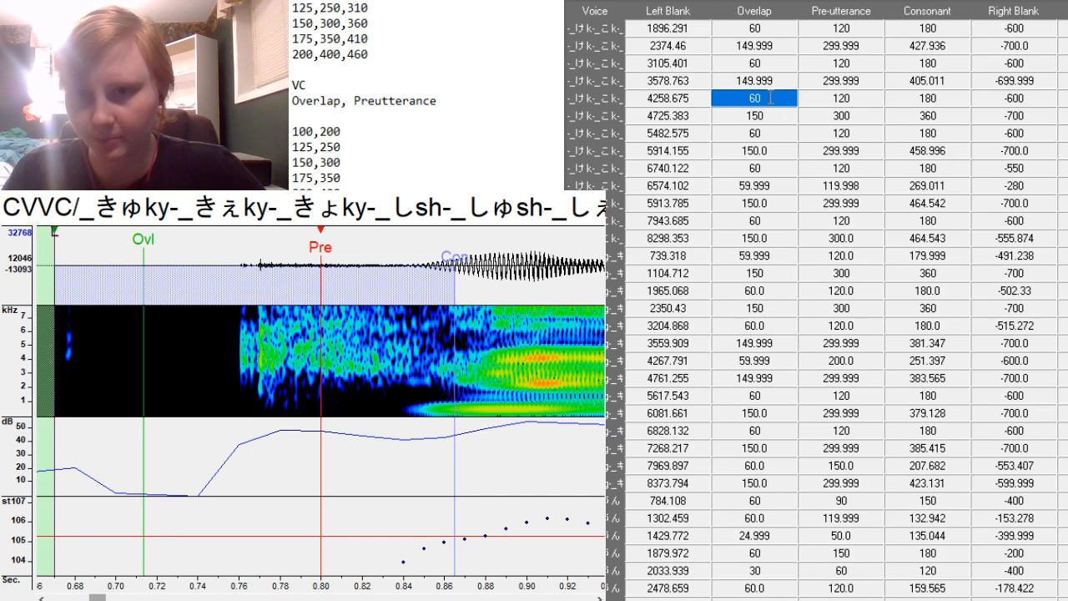
pyautogui.moveTo(771, 97); pyautogui.dragTo(1014, 119)
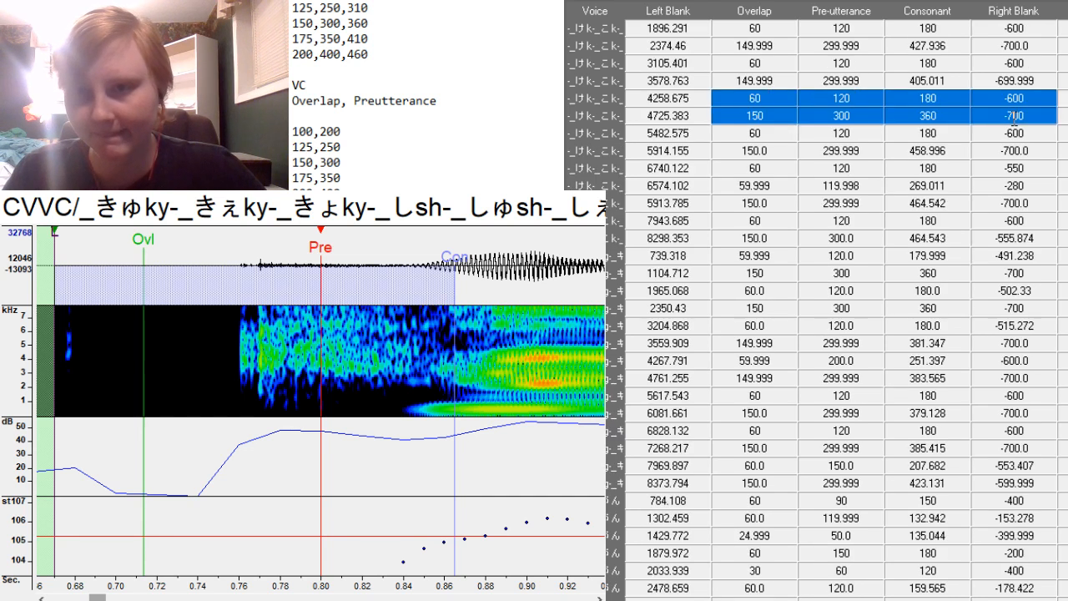
# Paste the alternating 60, 120, 180, -600 and 150, 300, 360, -700 values into all rows of the _きゅky- and _ギョz+- recordings.
pyautogui.scroll(-12, 927, 247)
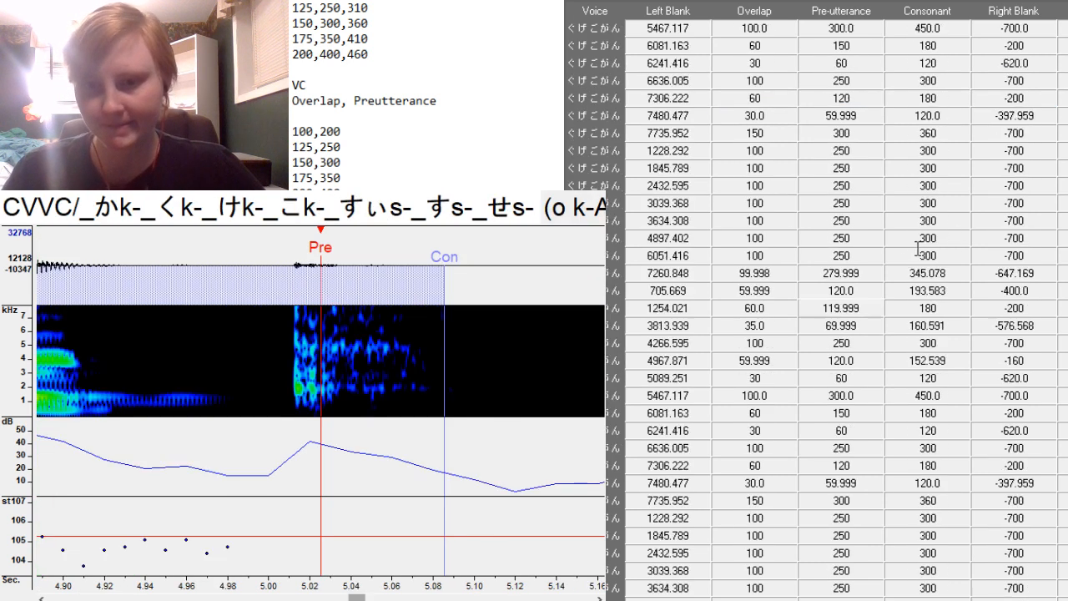
pyautogui.scroll(-15, 918, 249)
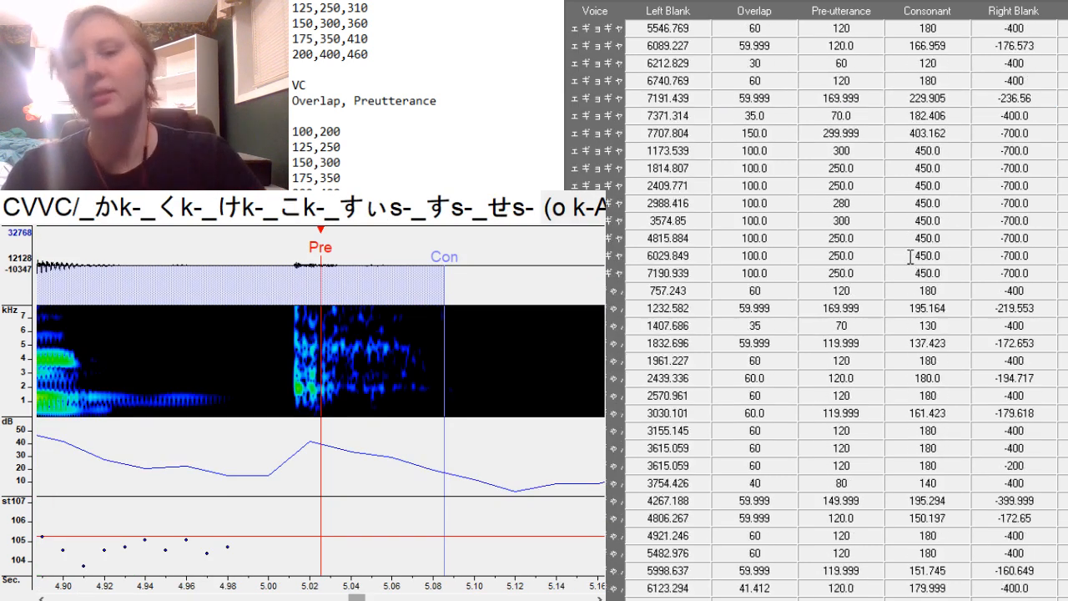
pyautogui.scroll(-15, 910, 257)
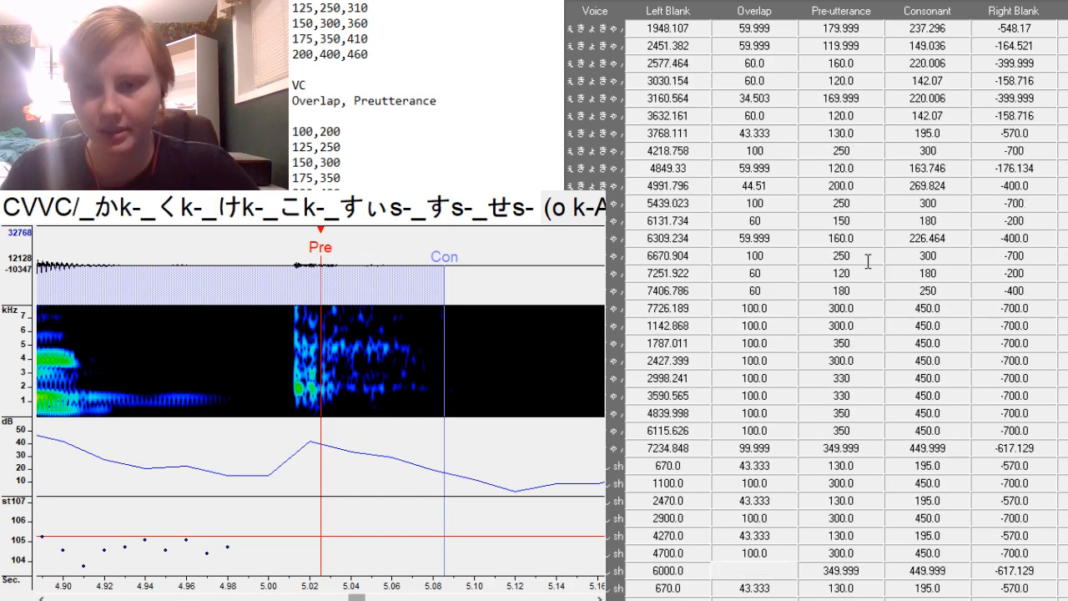
pyautogui.scroll(-4, 868, 262)
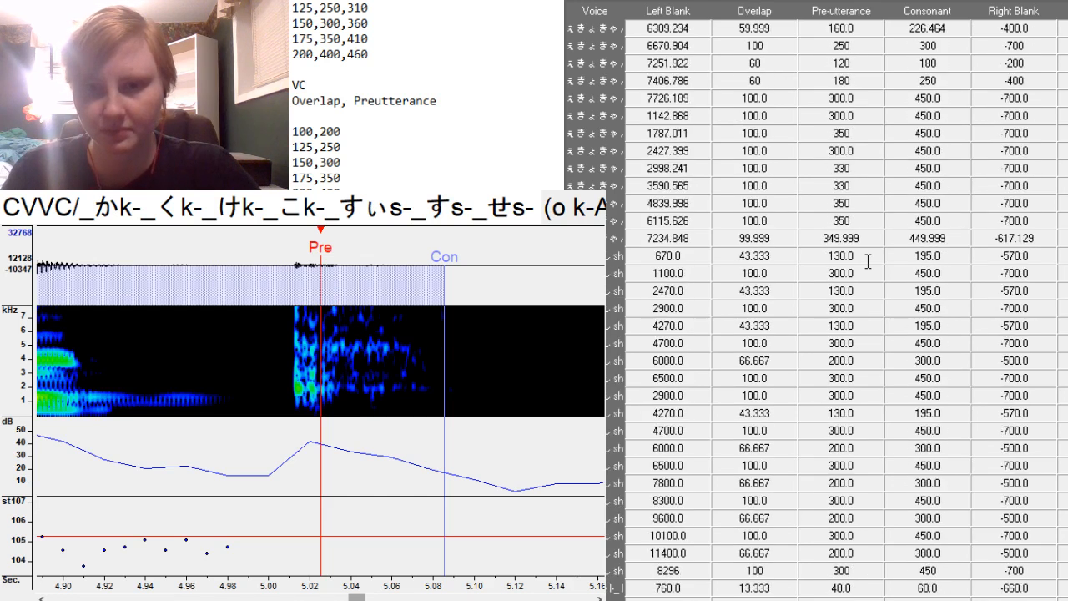
pyautogui.moveTo(787, 261); pyautogui.dragTo(1049, 512)
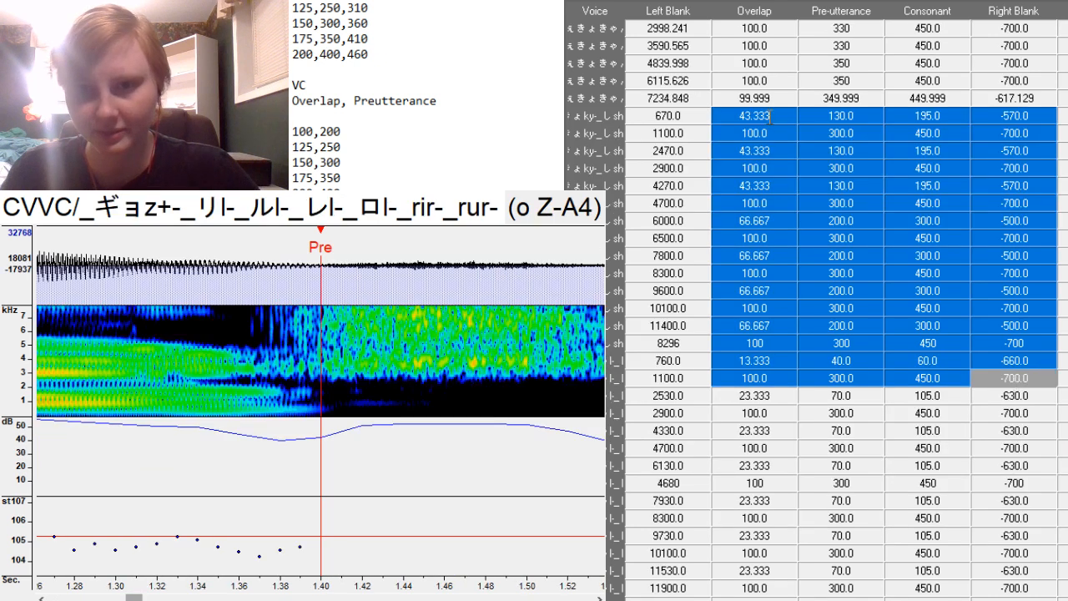
pyautogui.moveTo(770, 117); pyautogui.dragTo(1023, 467)
pyautogui.scroll(-1, 1046, 427)
pyautogui.scroll(-6, 1046, 426)
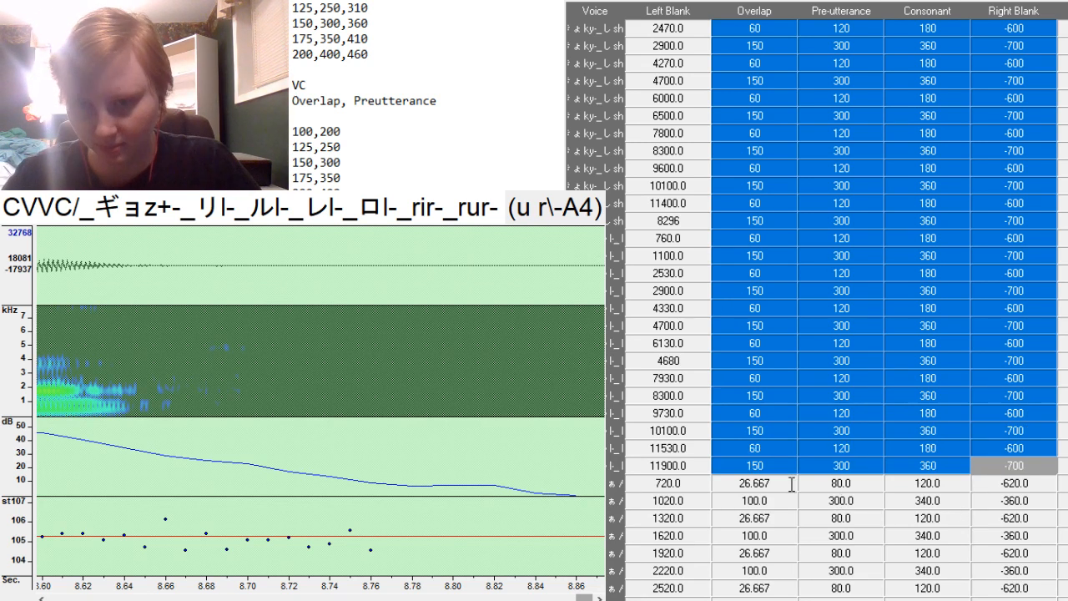
pyautogui.moveTo(791, 484); pyautogui.dragTo(1031, 535)
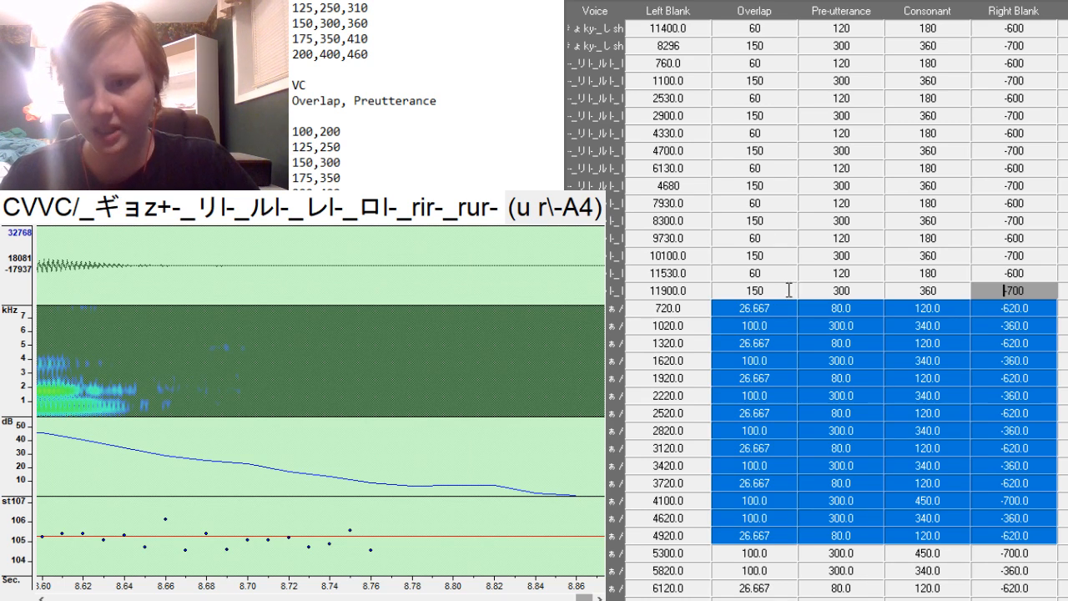
pyautogui.click(789, 290)
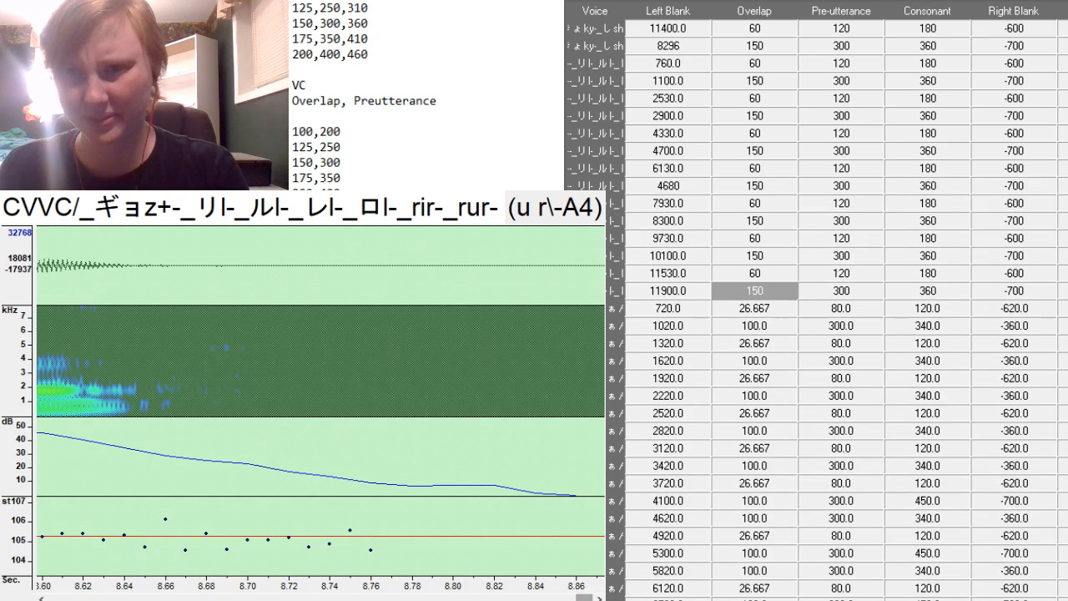
# Shift all timing markers of the first _きゅky- recording row together, placing the left blank at about 699 ms.
pyautogui.scroll(3, 949, 315)
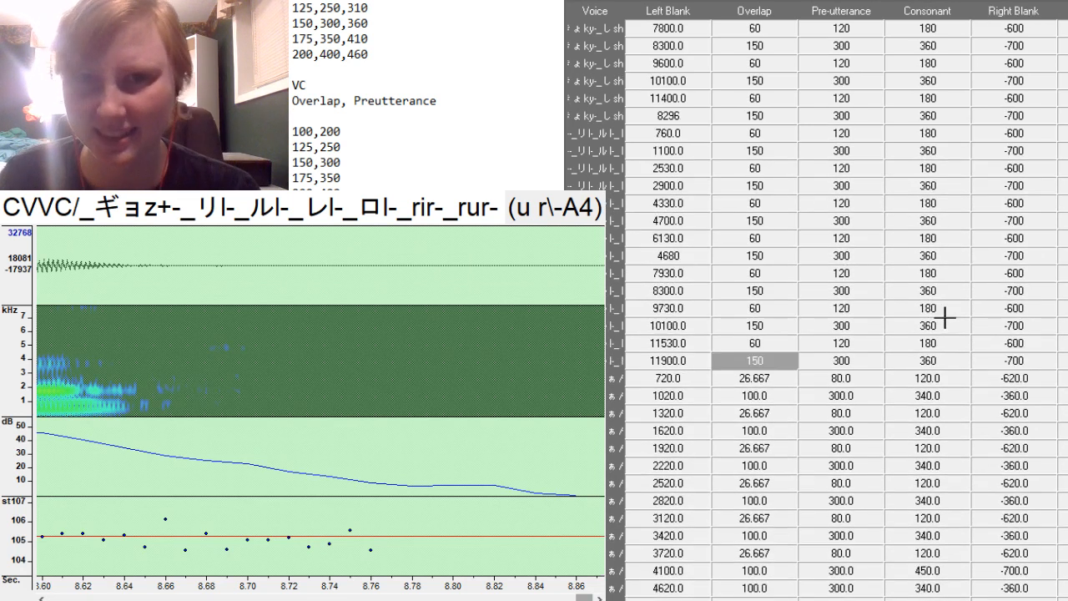
pyautogui.scroll(1, 933, 360)
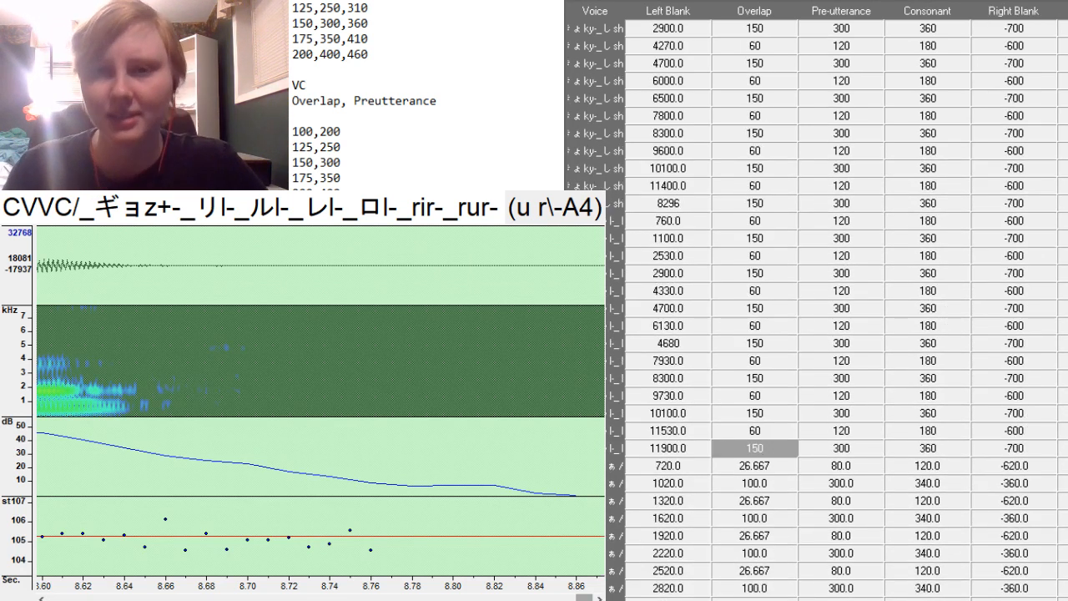
pyautogui.scroll(1, 821, 261)
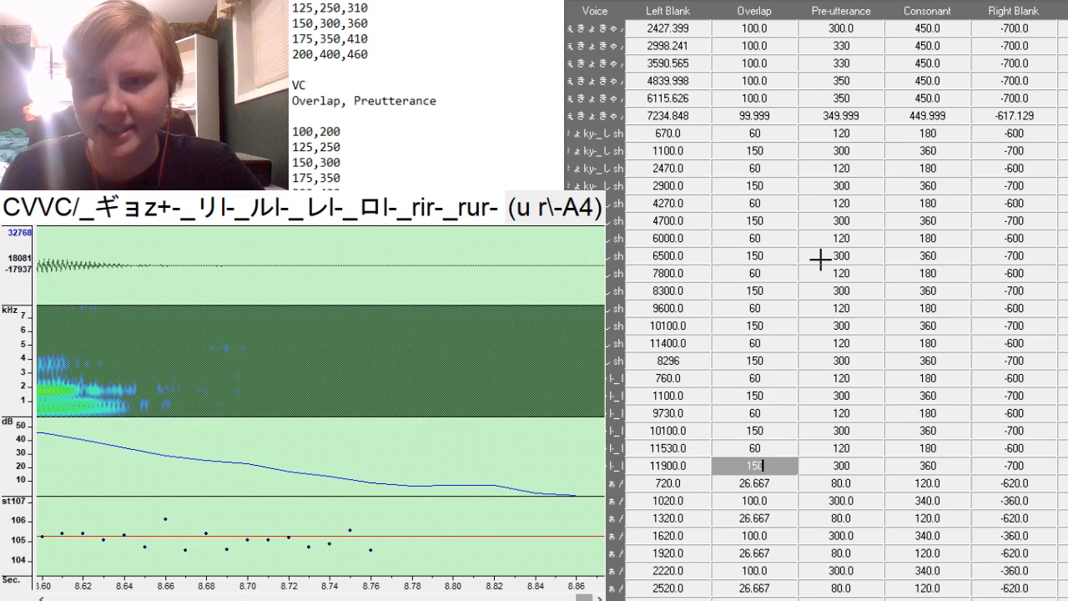
pyautogui.scroll(2, 820, 260)
pyautogui.click(826, 239)
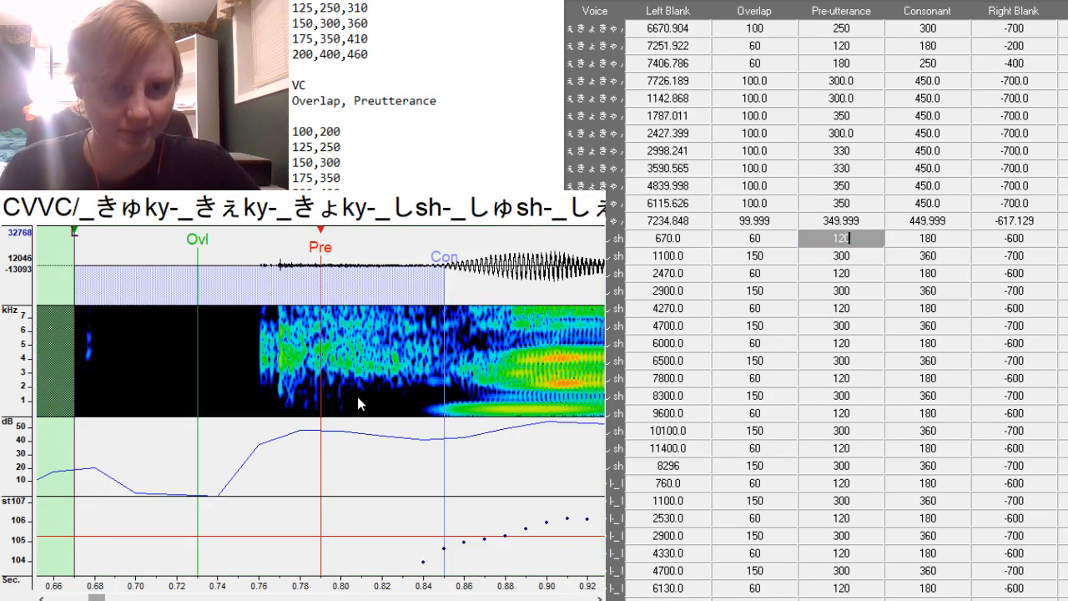
pyautogui.moveTo(358, 399); pyautogui.dragTo(381, 413)
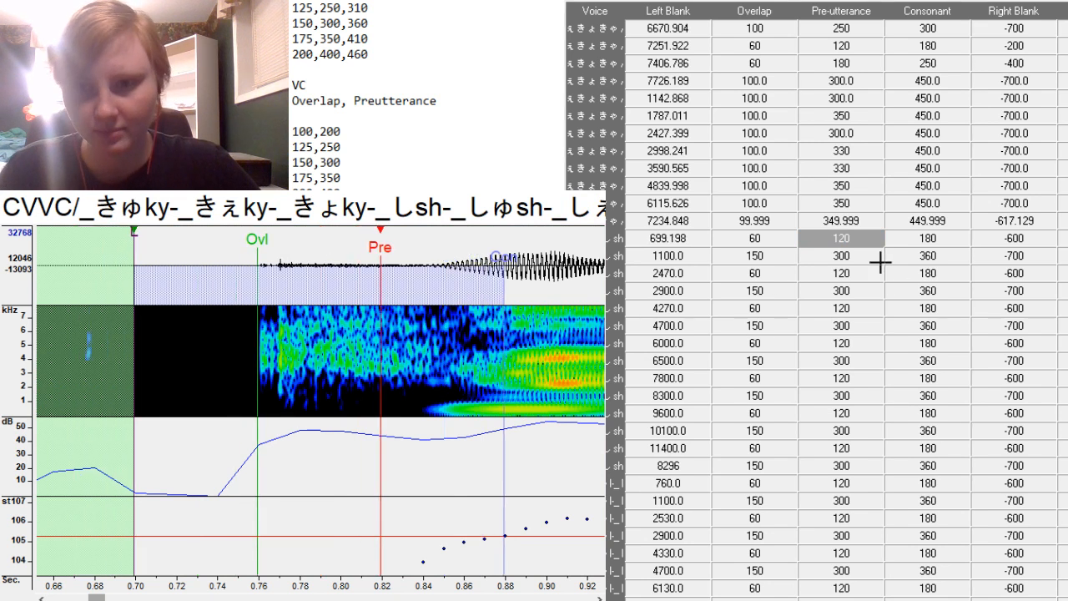
# Set the first _きゅky- row's pre-utterance to 200 and extend its consonant region to about 248 ms, with the left blank at about 700 ms.
pyautogui.doubleClick(863, 236)
pyautogui.press('BackSpace')
pyautogui.press('BackSpace')
pyautogui.press('BackSpace')
pyautogui.write('2')
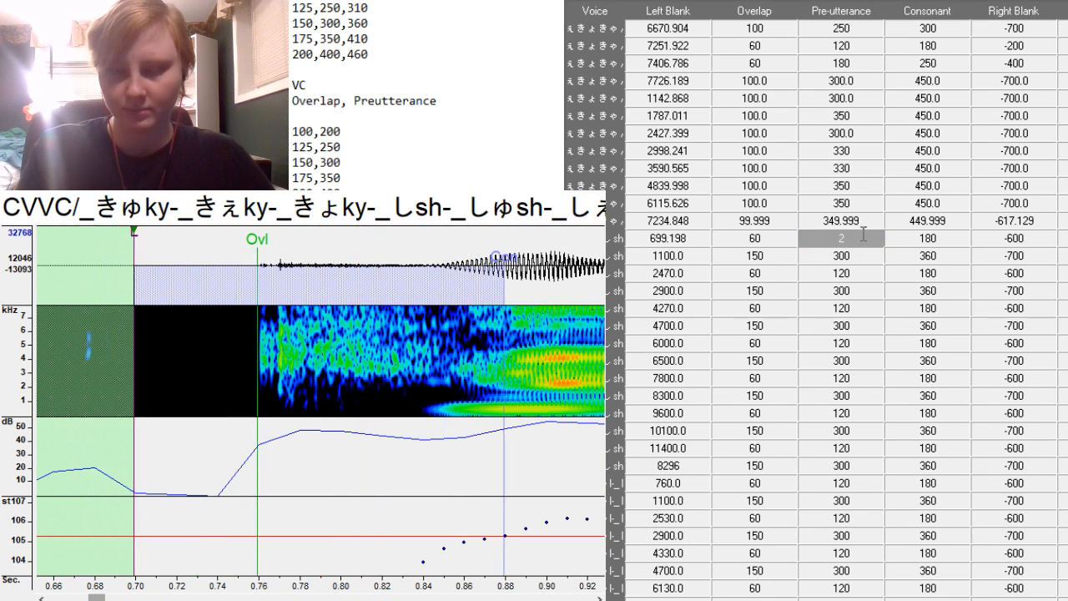
pyautogui.write('00')
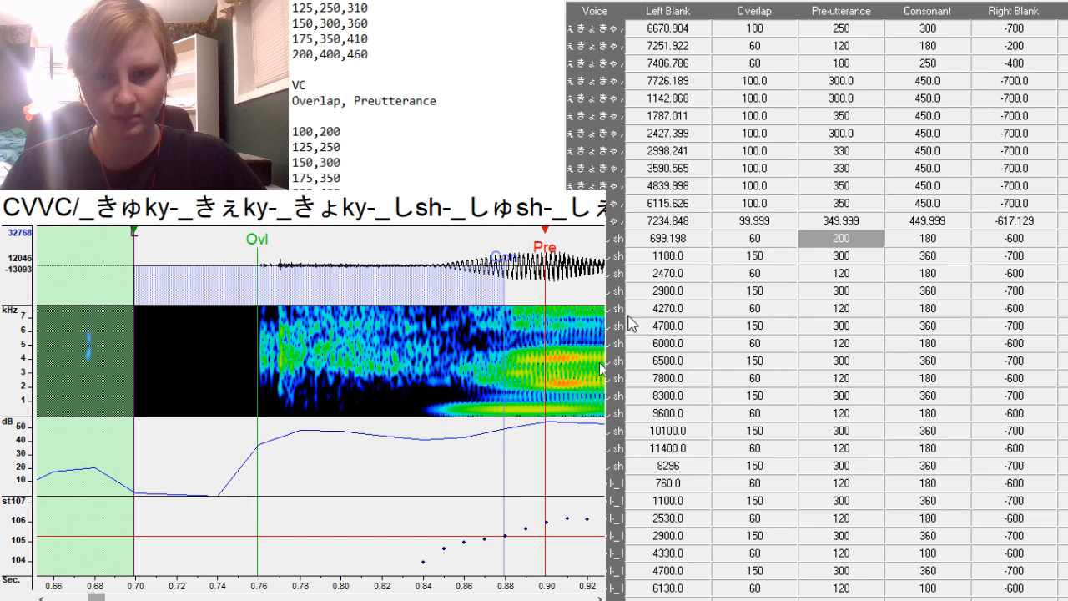
pyautogui.moveTo(546, 400); pyautogui.dragTo(547, 399)
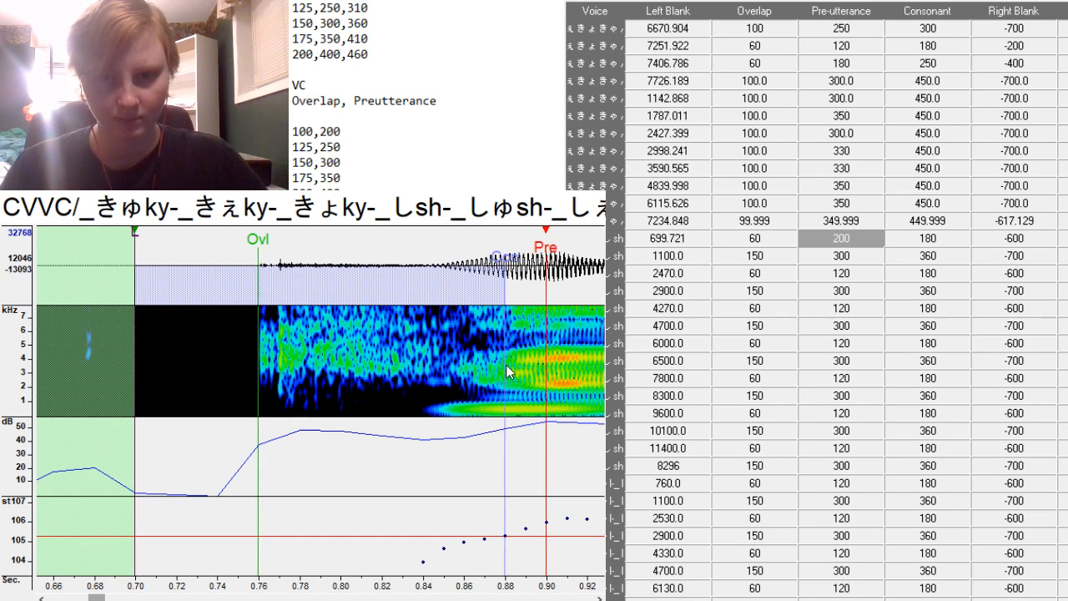
pyautogui.moveTo(505, 365); pyautogui.dragTo(644, 367)
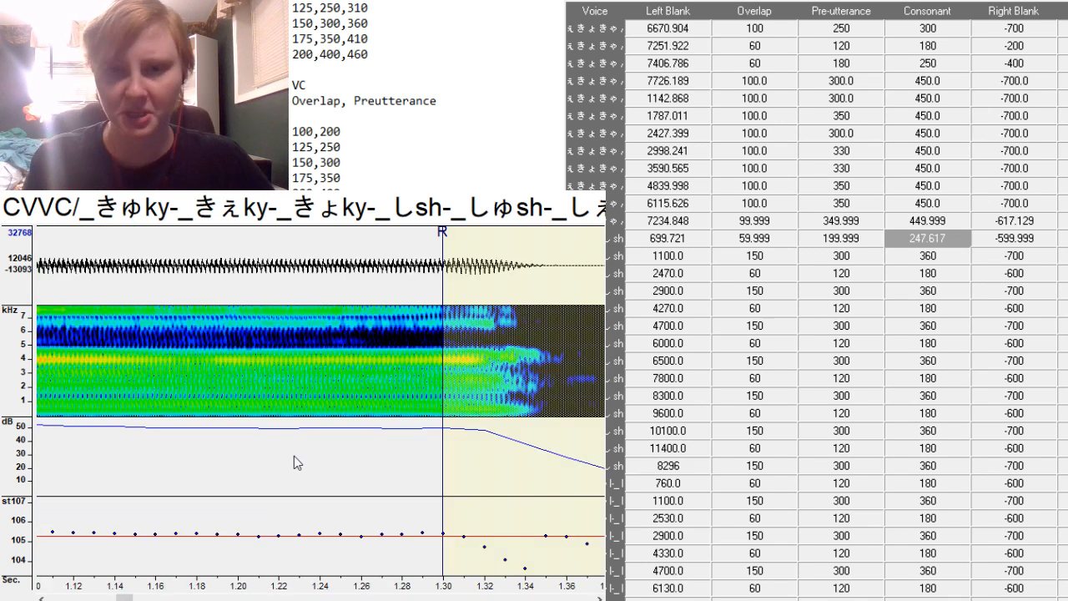
# Shift all timing markers of the second _きゅky- row together, placing its left blank at about 1124 ms.
pyautogui.press('Down')
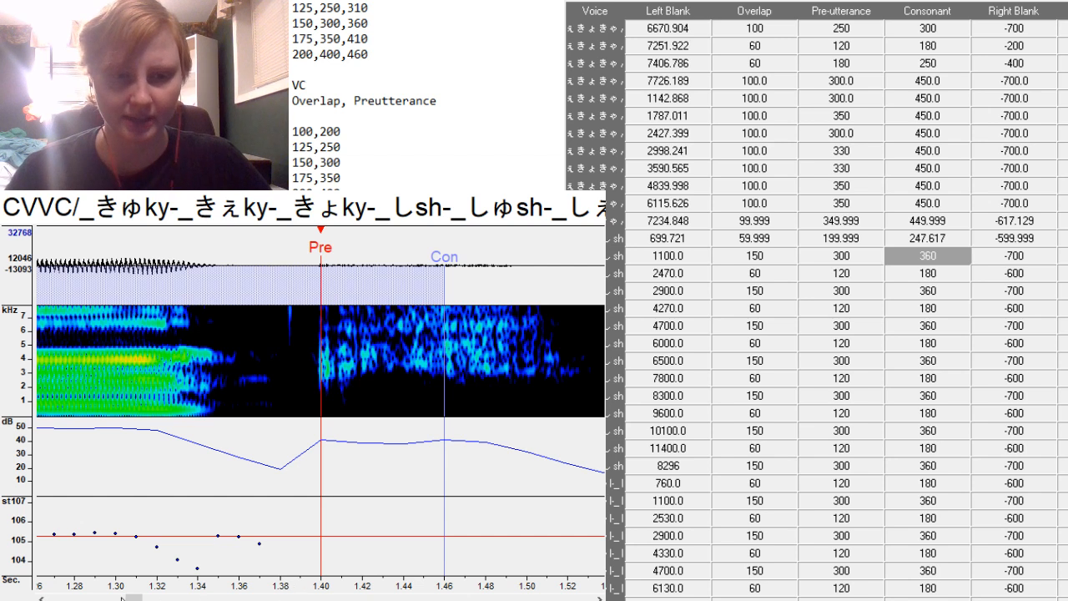
pyautogui.moveTo(129, 598)
pyautogui.mouseDown()
pyautogui.moveTo(111, 596)
pyautogui.moveTo(130, 596)
pyautogui.mouseUp()
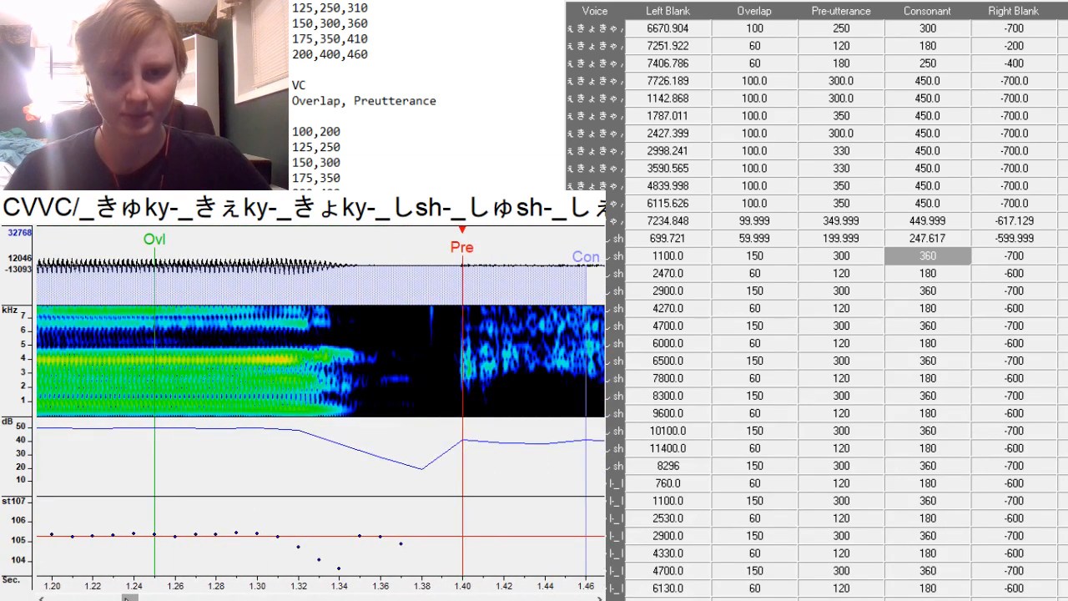
pyautogui.click(509, 394)
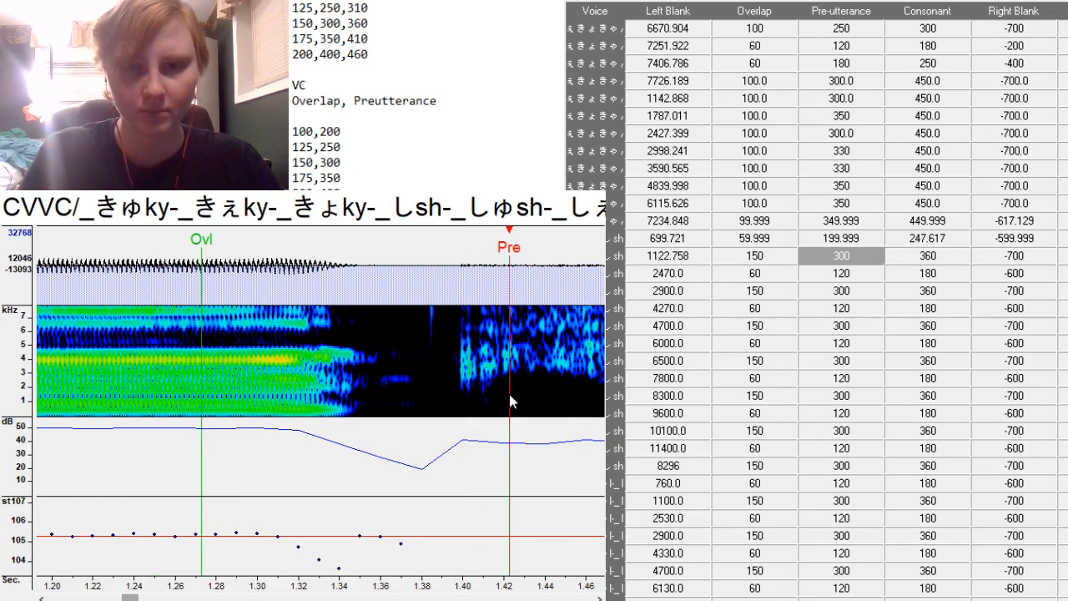
pyautogui.moveTo(509, 394); pyautogui.dragTo(512, 394)
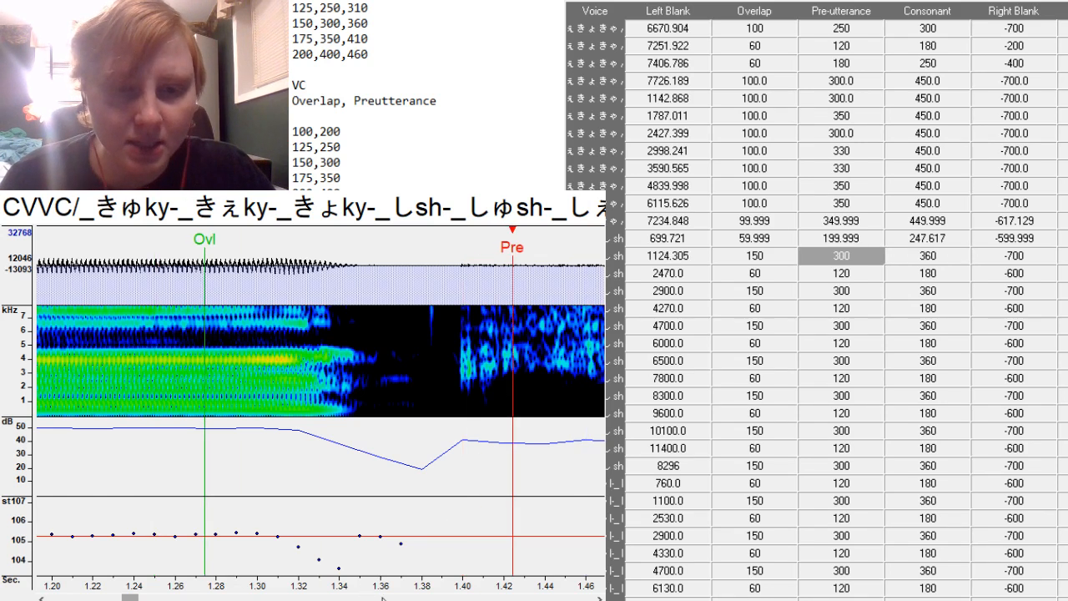
pyautogui.moveTo(131, 598); pyautogui.dragTo(145, 598)
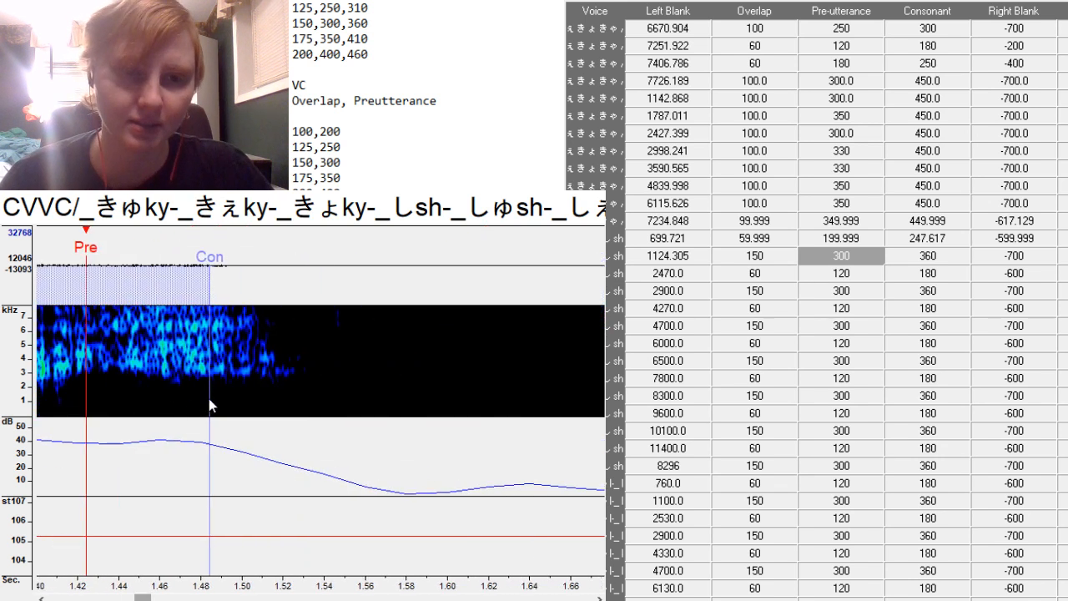
pyautogui.scroll(3, 208, 405)
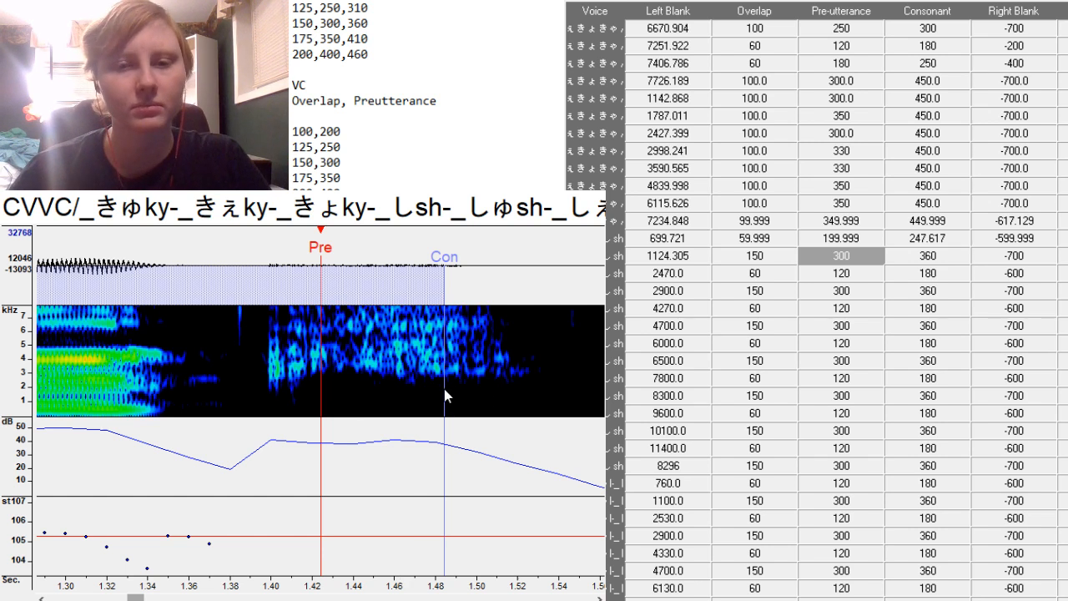
# Extend the second _きゅky- row's consonant region to about 413 ms and go on to the third row.
pyautogui.moveTo(444, 389); pyautogui.dragTo(553, 389)
pyautogui.moveTo(141, 599); pyautogui.dragTo(157, 598)
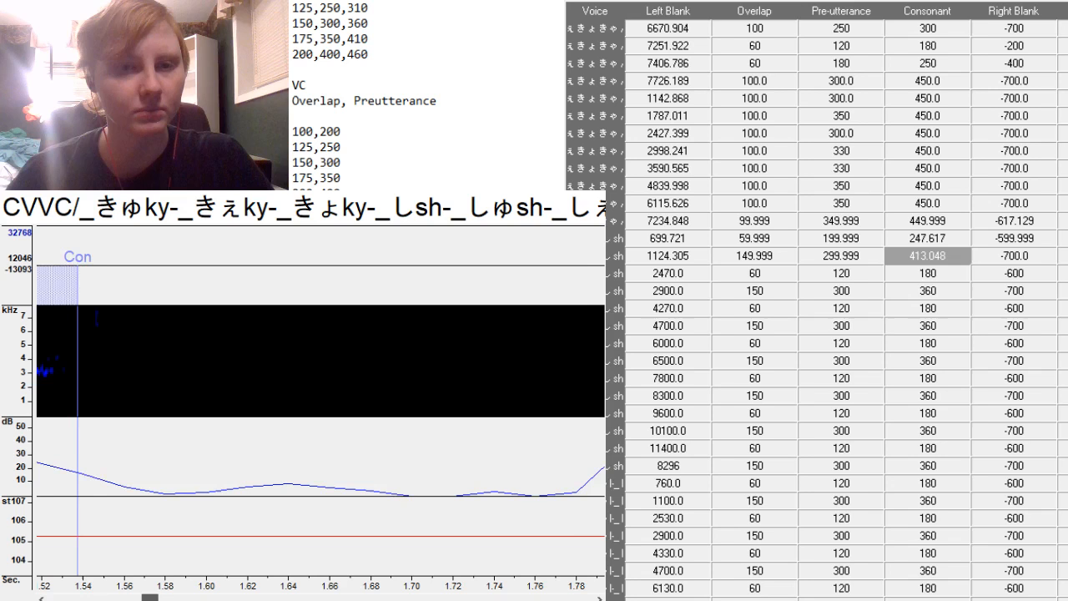
pyautogui.press('Down')
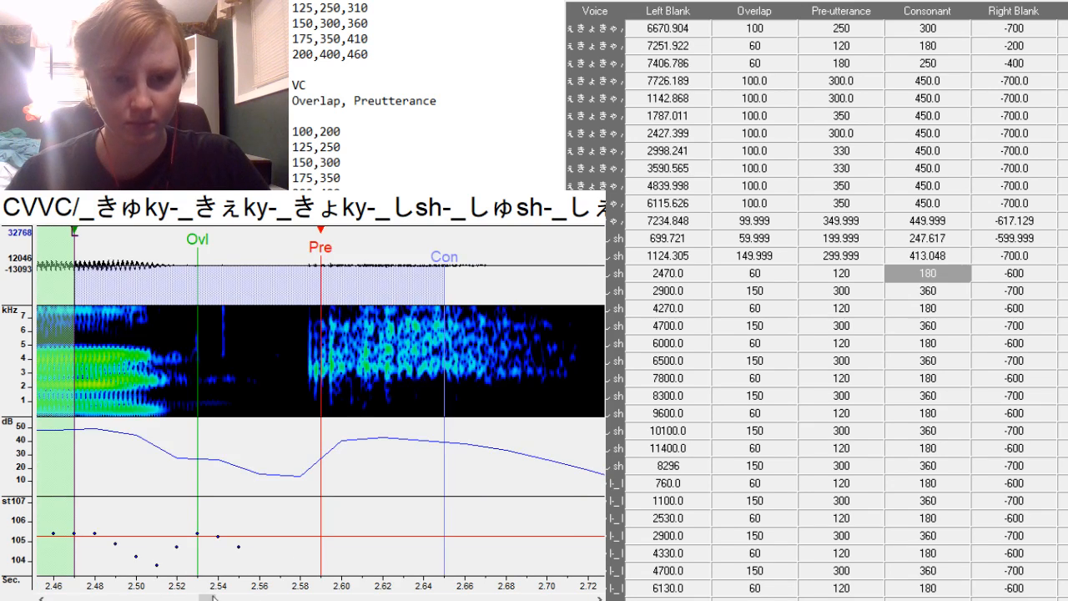
pyautogui.moveTo(209, 598); pyautogui.dragTo(250, 594)
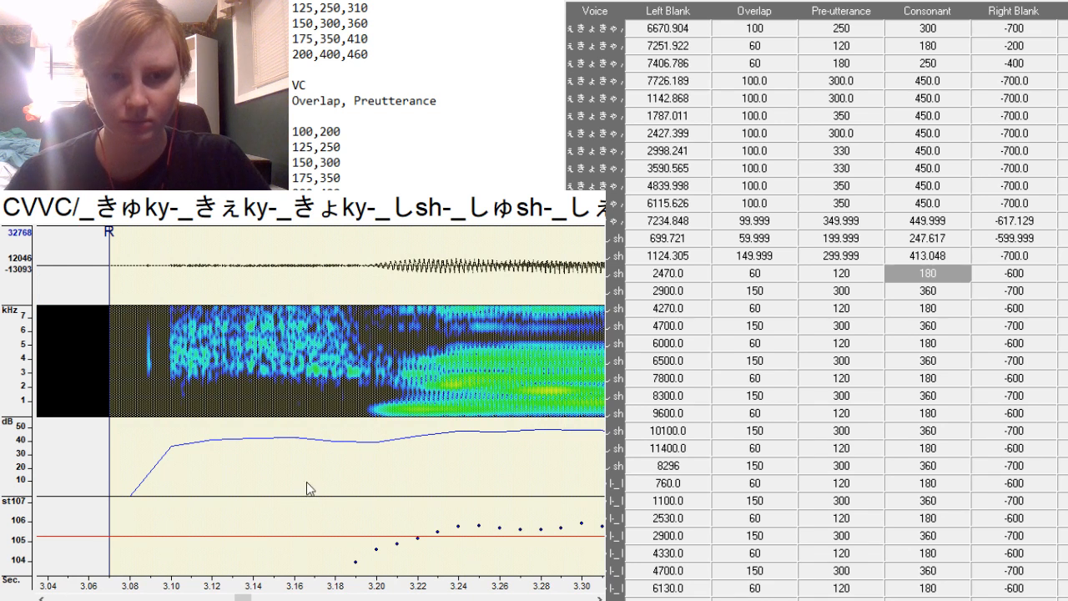
pyautogui.press('F3')
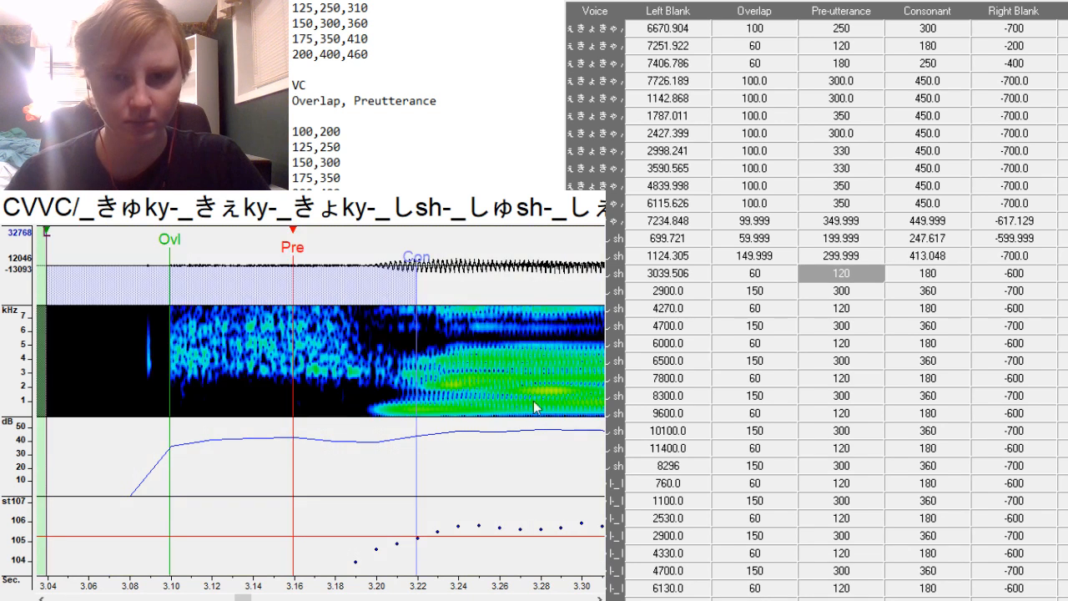
pyautogui.click(868, 276)
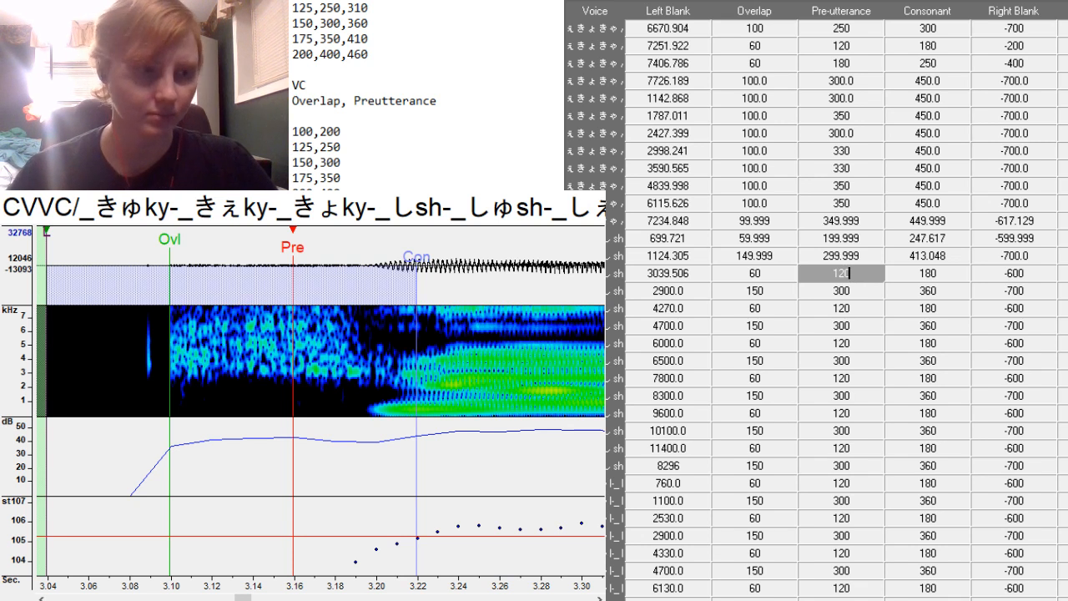
pyautogui.press('F5')
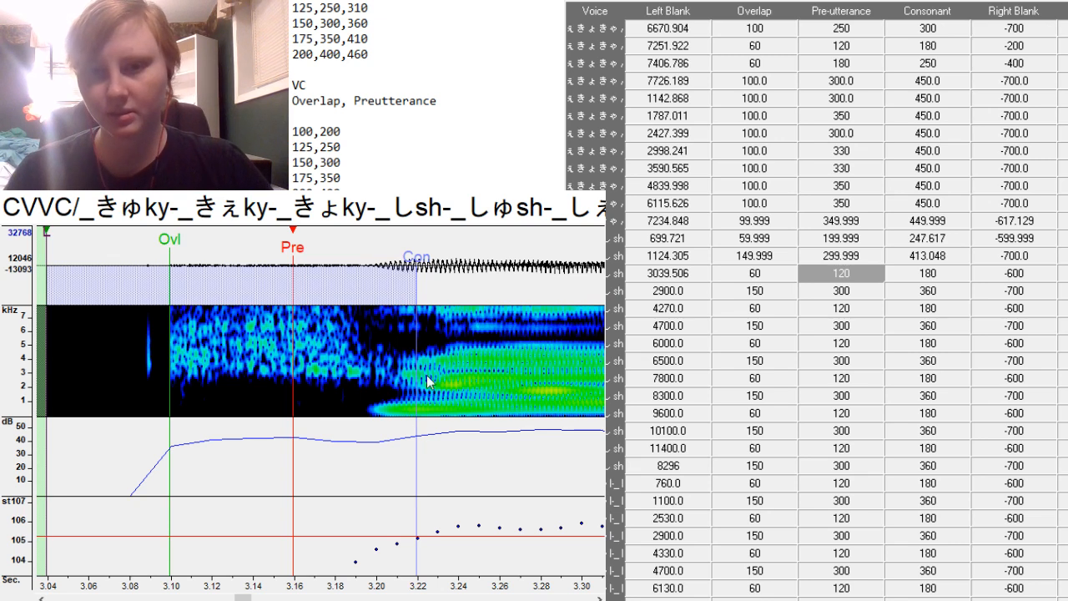
# Shift all timing markers of the third _きゅky- row together, placing its left blank at about 1827 ms.
pyautogui.moveTo(243, 596); pyautogui.dragTo(168, 598)
pyautogui.press('F3')
pyautogui.press('F3')
pyautogui.press('F3')
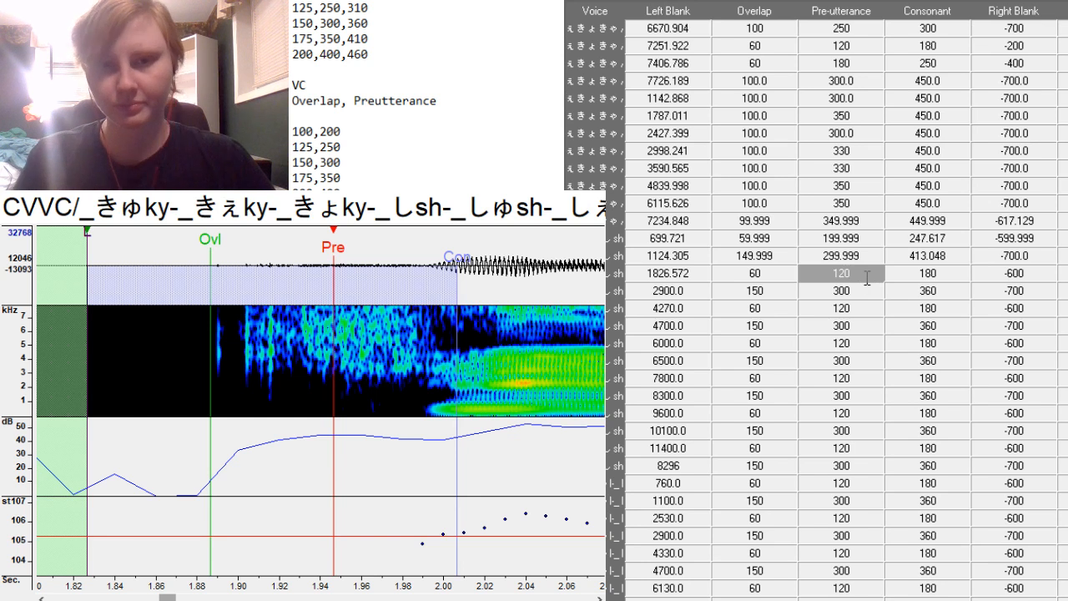
# Set the third _きゅky- row's pre-utterance to 200.
pyautogui.press('BackSpace')
pyautogui.press('BackSpace')
pyautogui.press('BackSpace')
pyautogui.write('160')
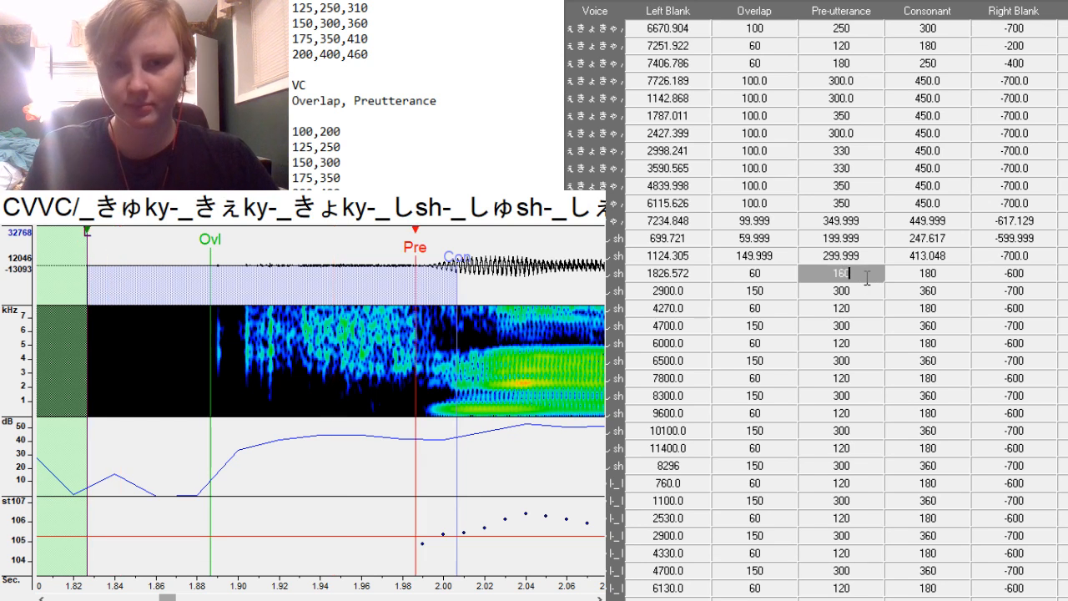
pyautogui.press('BackSpace')
pyautogui.press('BackSpace')
pyautogui.press('BackSpace')
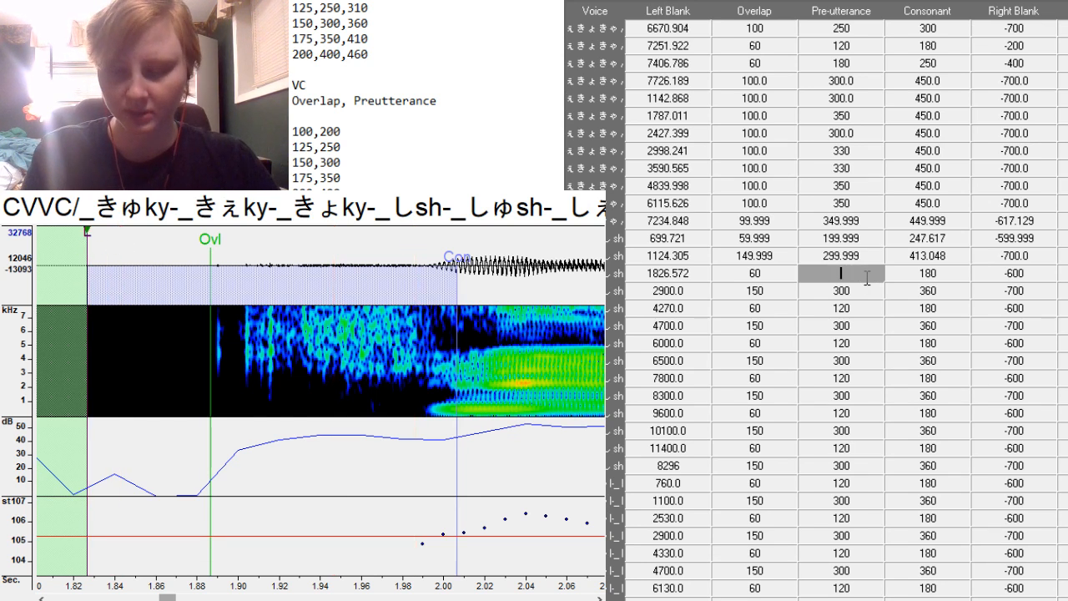
pyautogui.write('200')
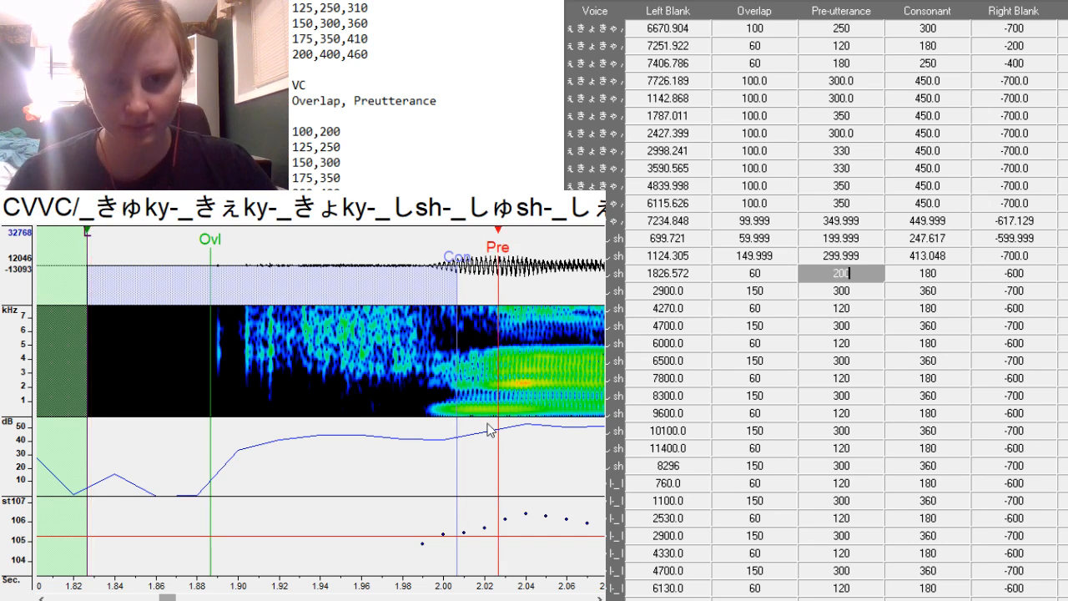
# Shift the third _きゅky- row's markers to a left blank of about 1841 ms and extend its consonant region to about 244 ms.
pyautogui.click(528, 408)
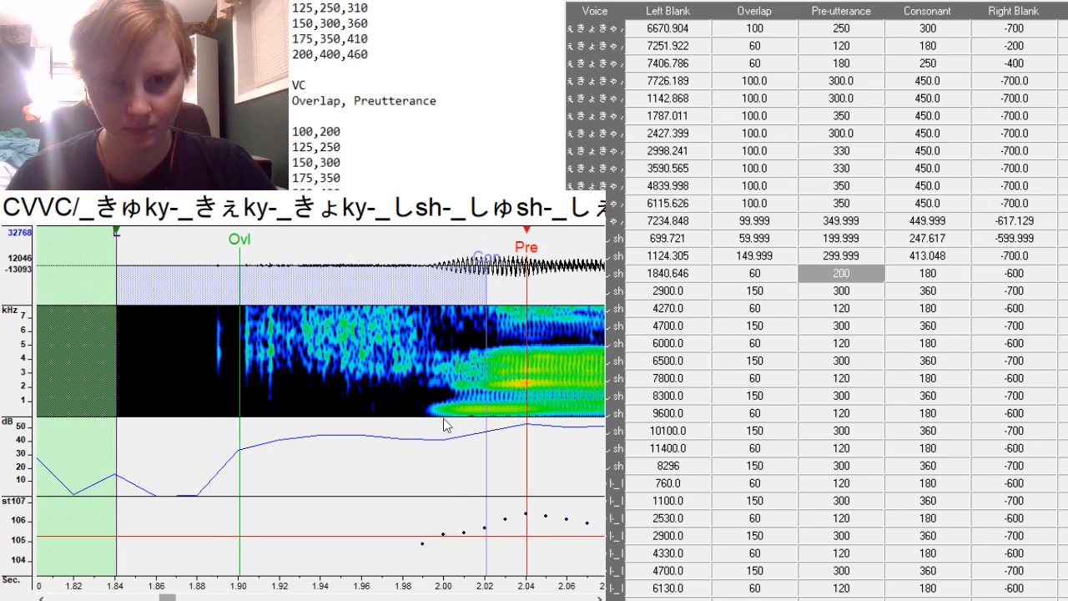
pyautogui.moveTo(487, 426); pyautogui.dragTo(618, 426)
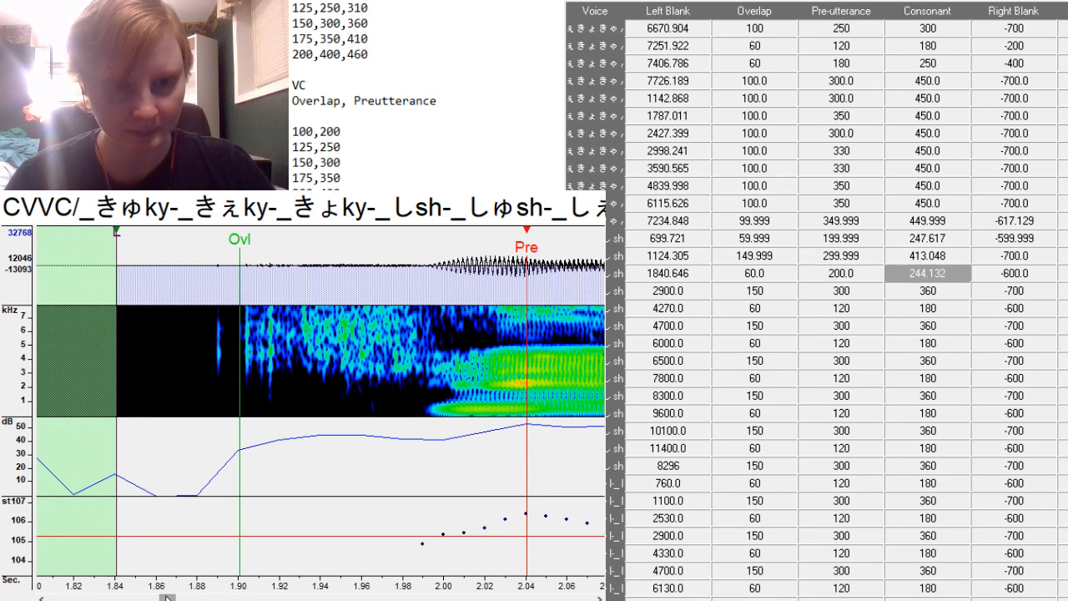
pyautogui.moveTo(168, 597); pyautogui.dragTo(201, 598)
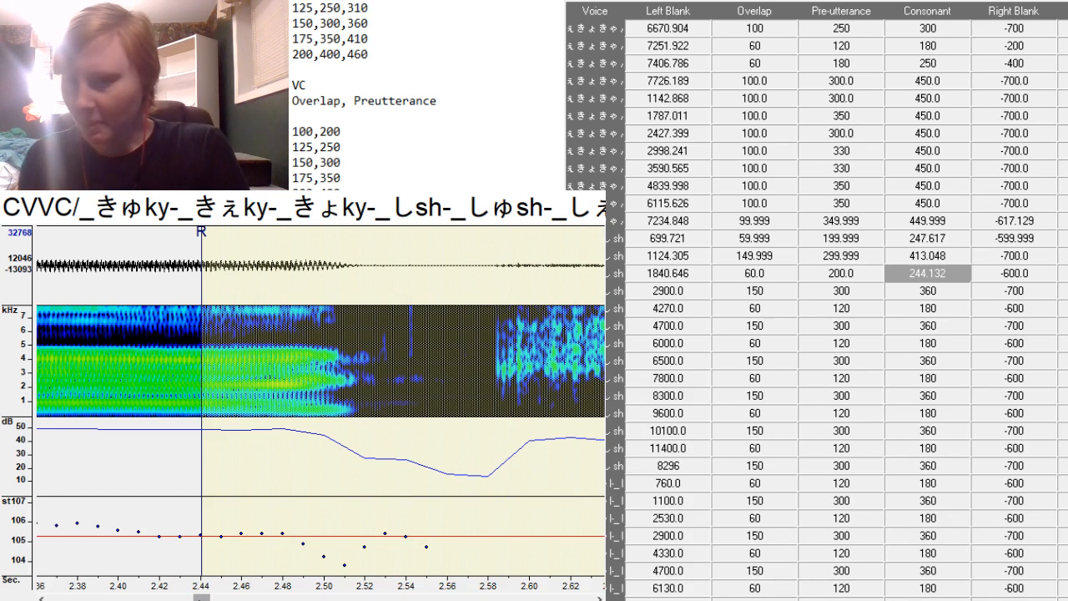
# Shift the fourth _きゅky- row's markers together to a left blank of about 2306 ms and extend its consonant region to about 421 ms.
pyautogui.click(928, 291)
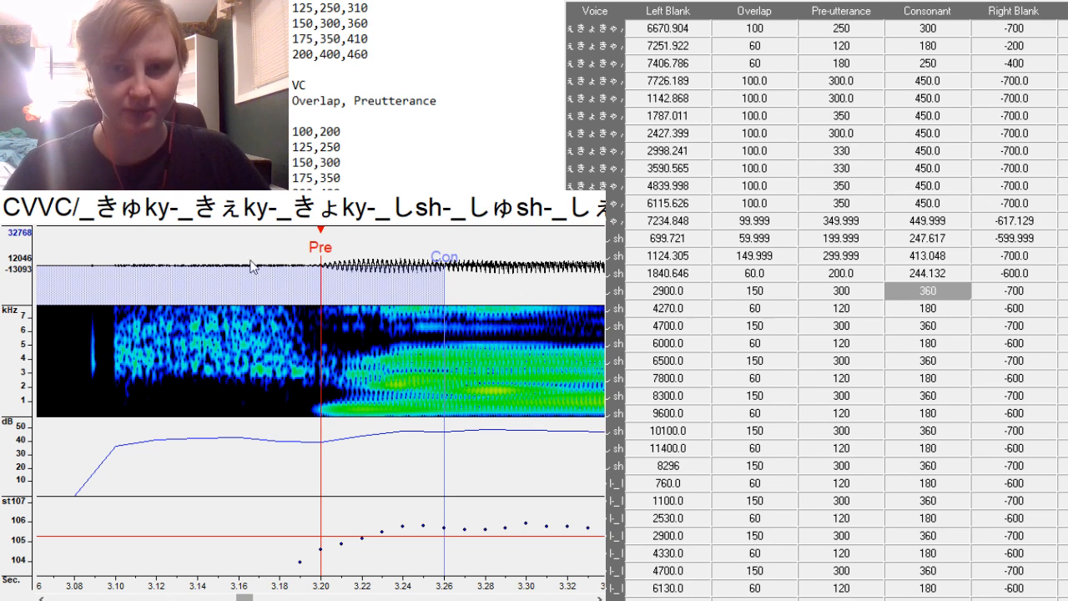
pyautogui.moveTo(244, 596)
pyautogui.mouseDown()
pyautogui.moveTo(139, 598)
pyautogui.moveTo(217, 597)
pyautogui.mouseUp()
pyautogui.press('F3')
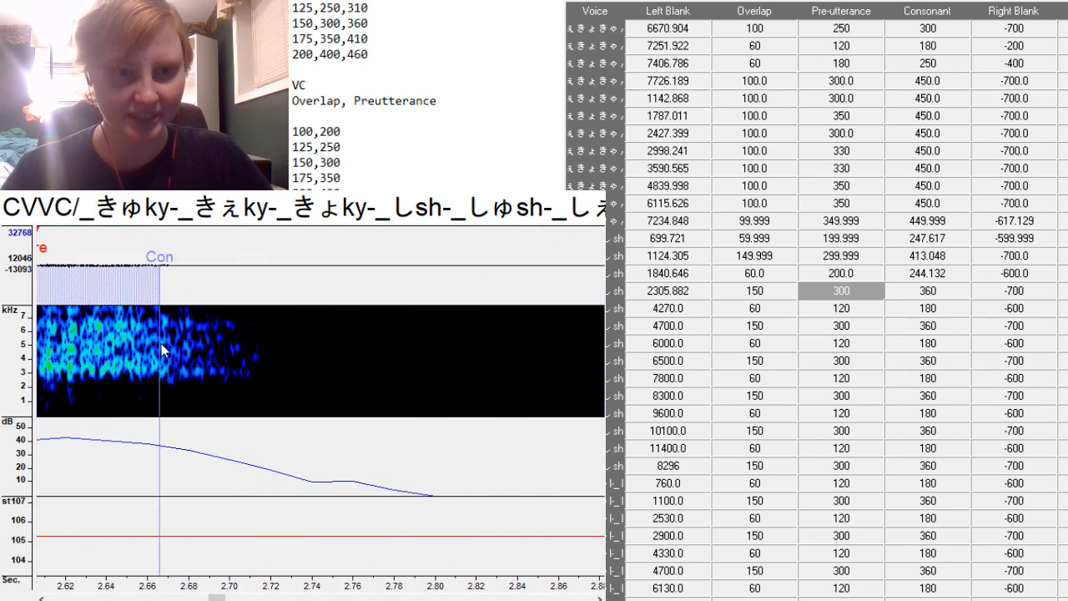
pyautogui.moveTo(161, 349); pyautogui.dragTo(283, 373)
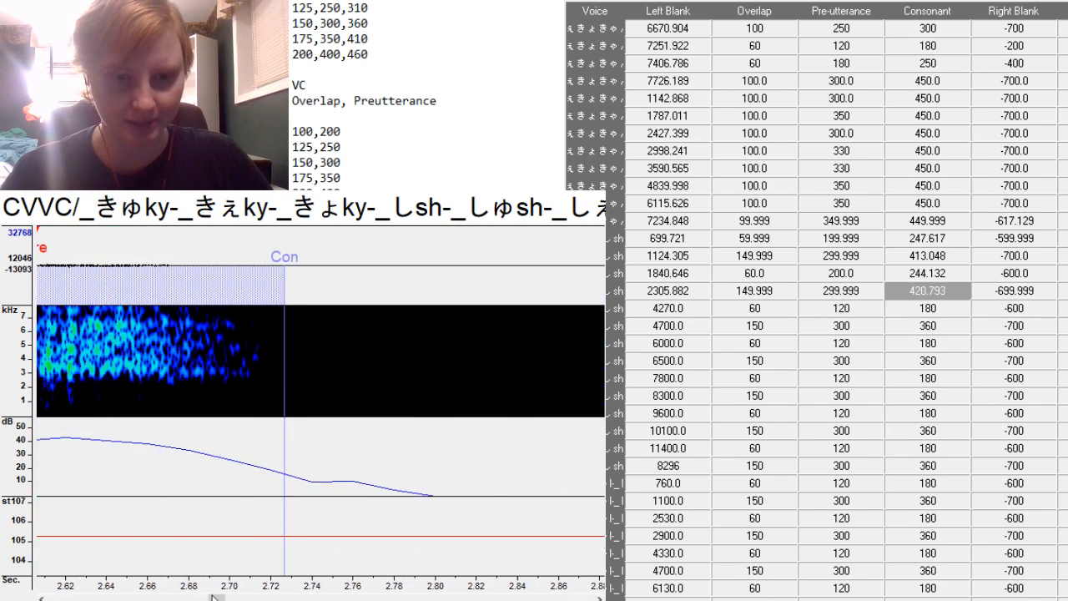
pyautogui.moveTo(215, 598)
pyautogui.mouseDown()
pyautogui.moveTo(202, 597)
pyautogui.moveTo(227, 598)
pyautogui.mouseUp()
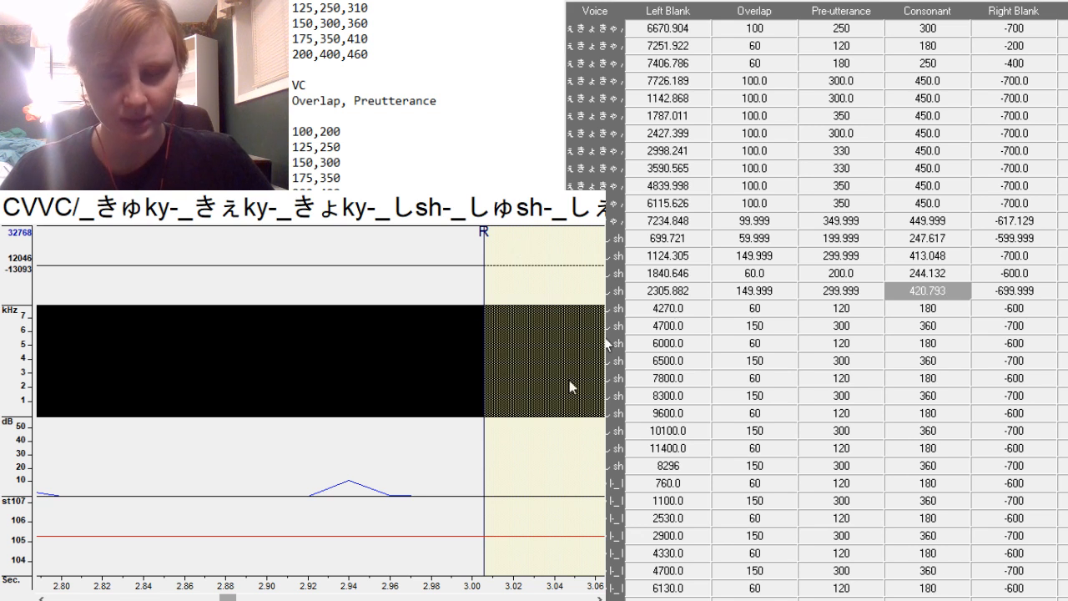
pyautogui.click(806, 292)
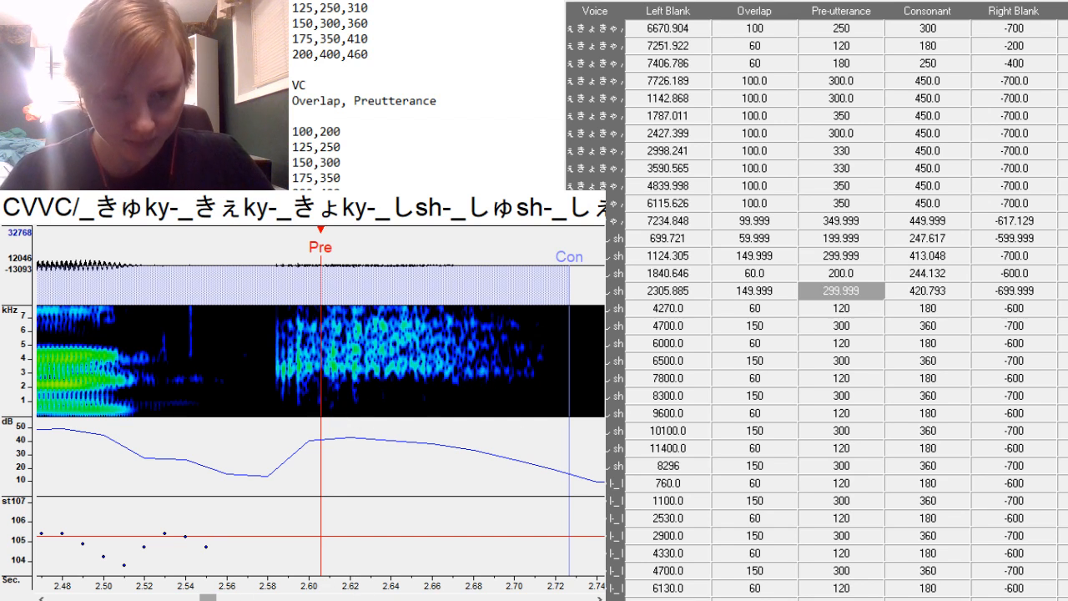
pyautogui.moveTo(209, 599); pyautogui.dragTo(211, 598)
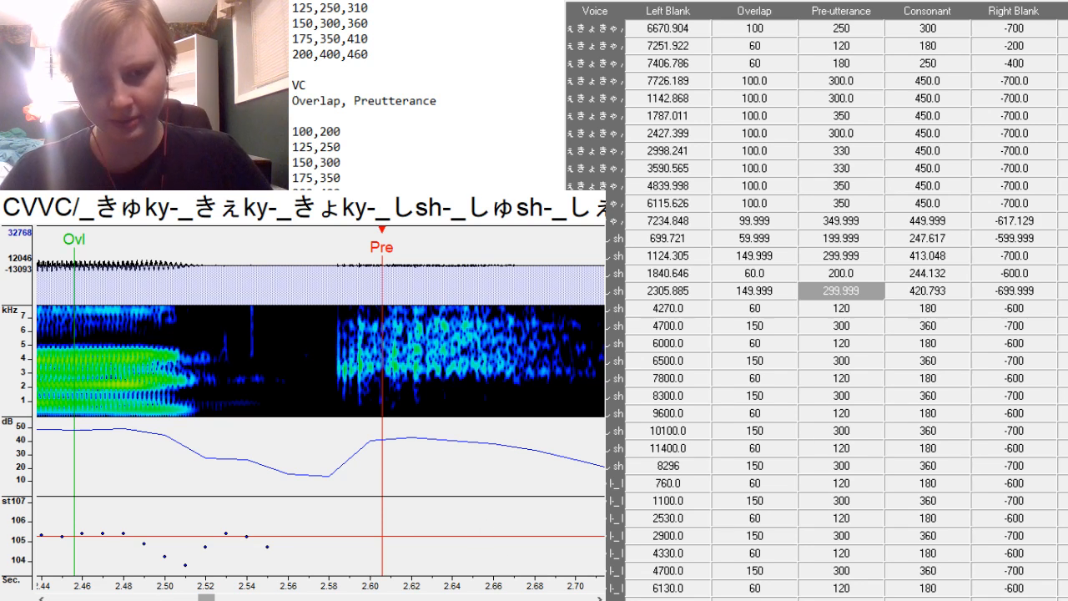
# Shift all timing markers of the fifth _きゅky- row together, placing its left blank at about 3040 ms.
pyautogui.press('Down')
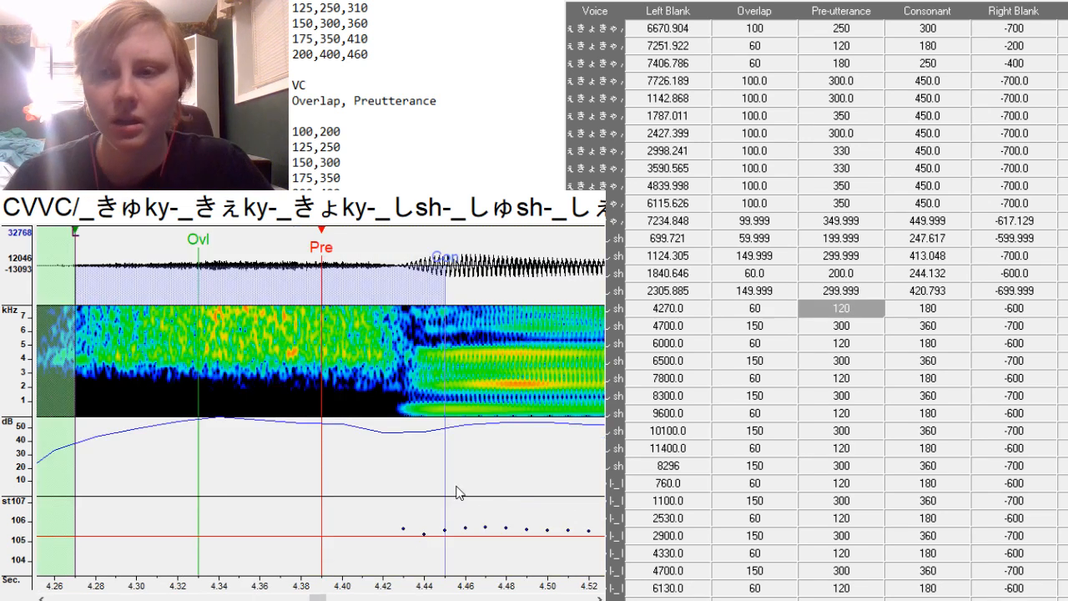
pyautogui.moveTo(316, 598); pyautogui.dragTo(242, 599)
pyautogui.press('F3')
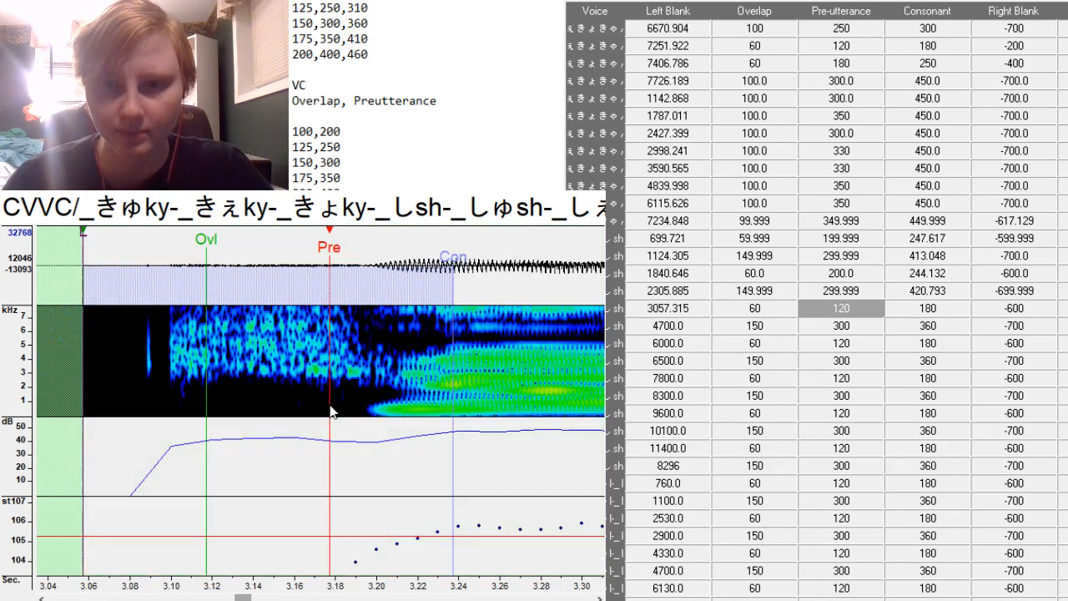
pyautogui.press('F3')
pyautogui.press('F3')
pyautogui.press('F3')
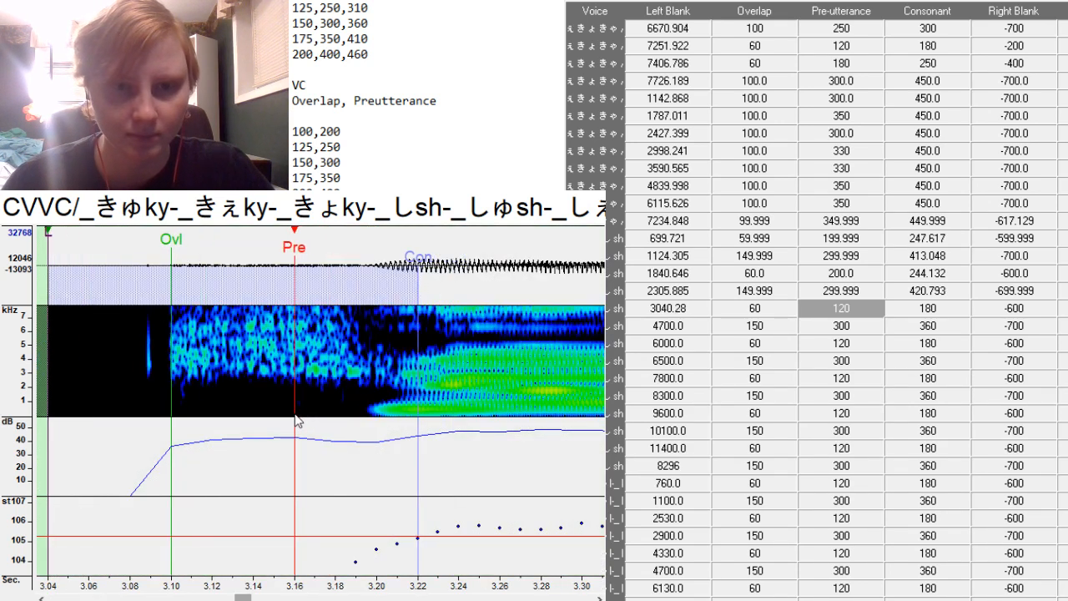
# Set the fifth _きゅky- row's pre-utterance to 220 and nudge its markers to a left blank of about 3035 ms.
pyautogui.write('1')
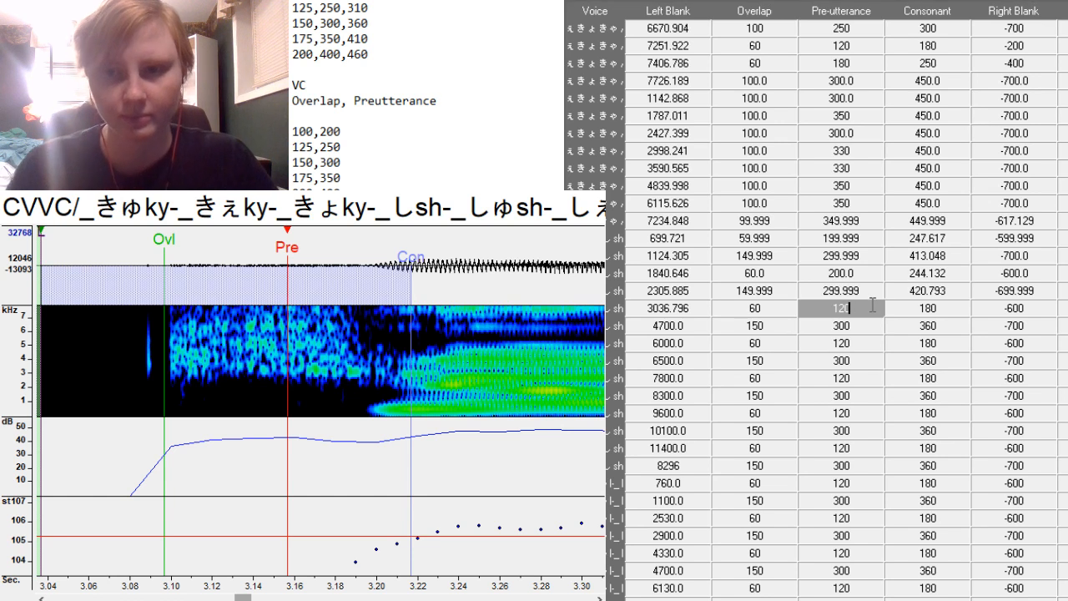
pyautogui.press('BackSpace')
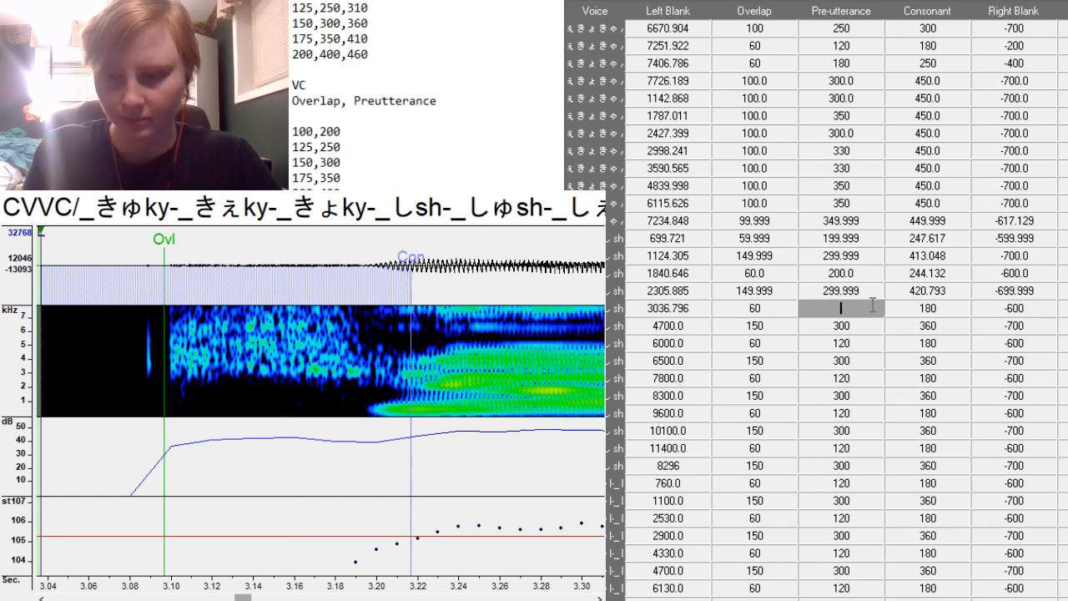
pyautogui.write('220')
pyautogui.press('Return')
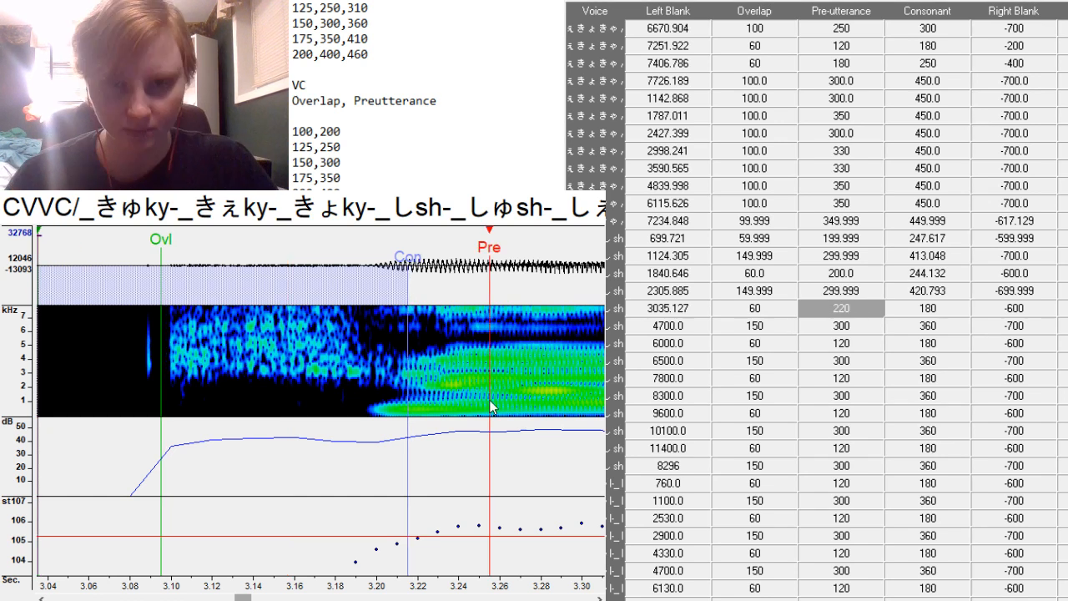
# Extend the fifth _きゅky- row's consonant region to about 277 ms and move its right blank to about -578.5.
pyautogui.moveTo(490, 406); pyautogui.dragTo(642, 400)
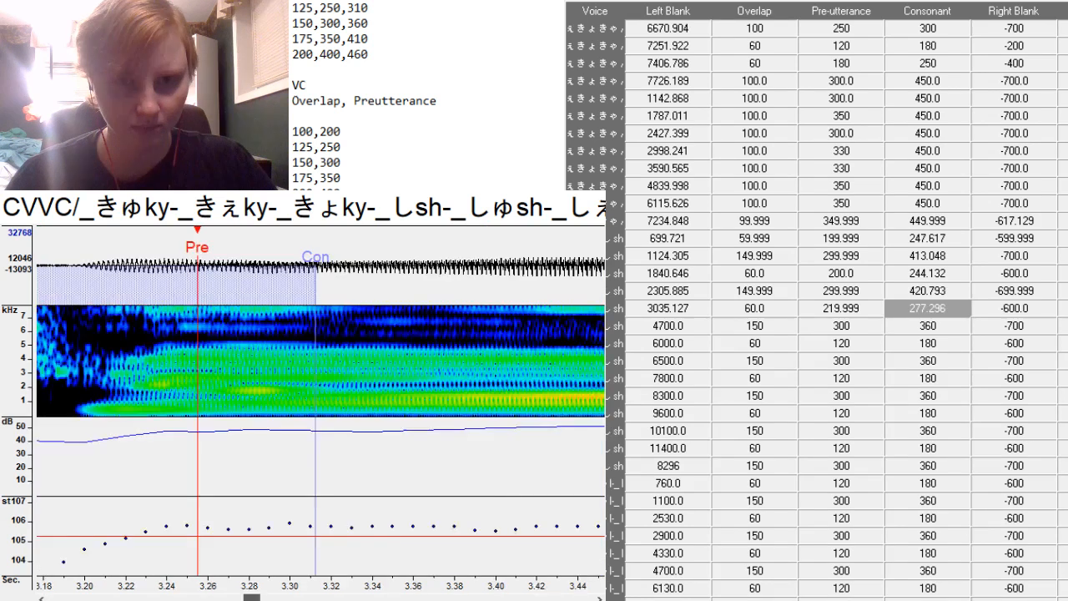
pyautogui.scroll(-2, 393, 281)
pyautogui.moveTo(393, 281); pyautogui.dragTo(347, 302)
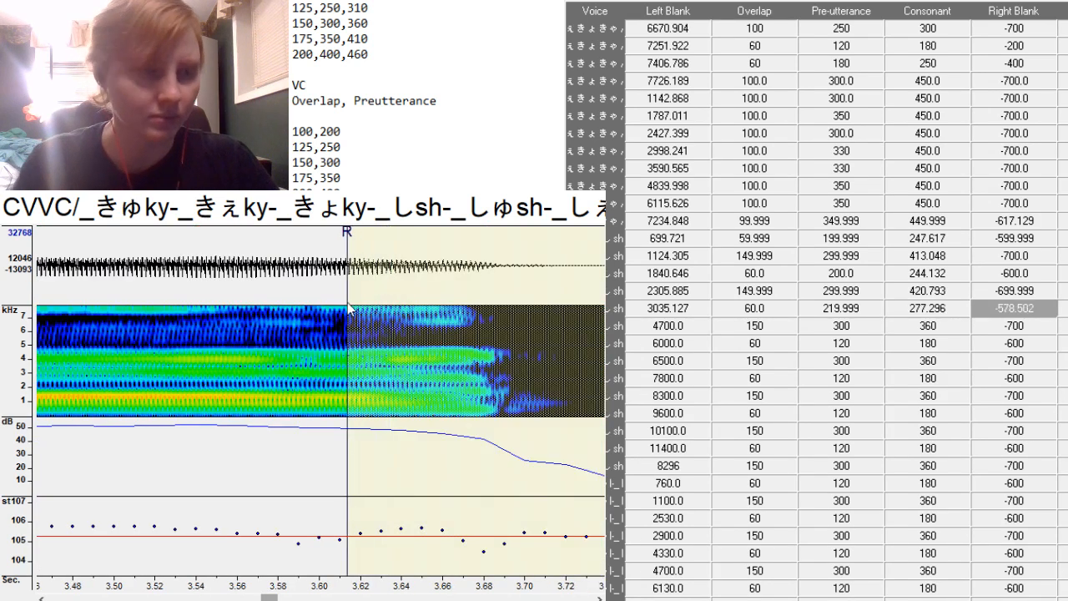
# Shift the sixth _きゅky- row's markers together to a left blank of about 3482 ms and extend its consonant region to about 385 ms.
pyautogui.press('Down')
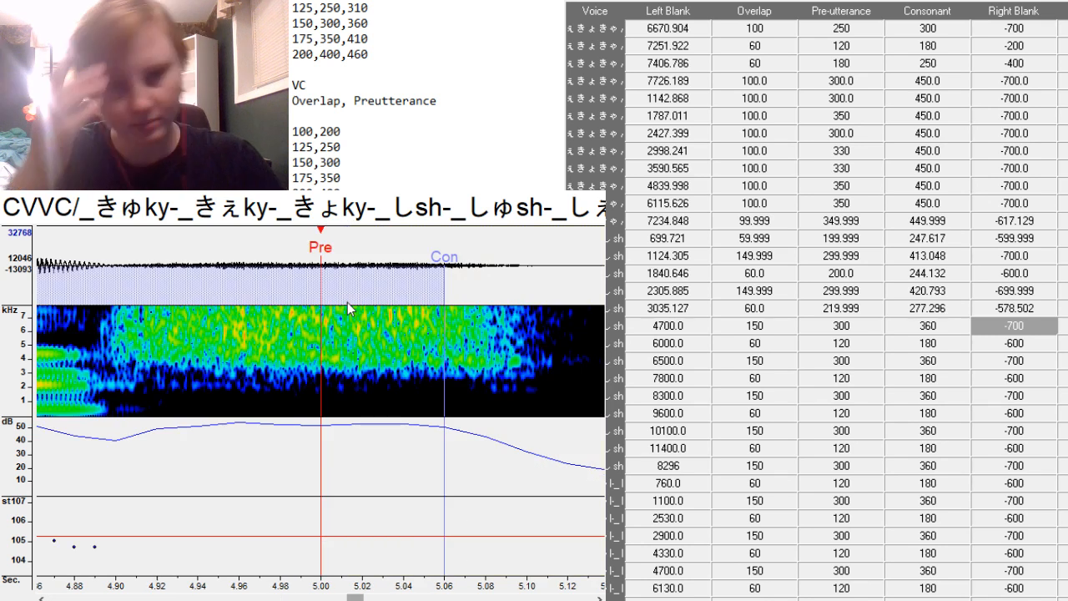
pyautogui.click(839, 328)
pyautogui.scroll(-4, 838, 328)
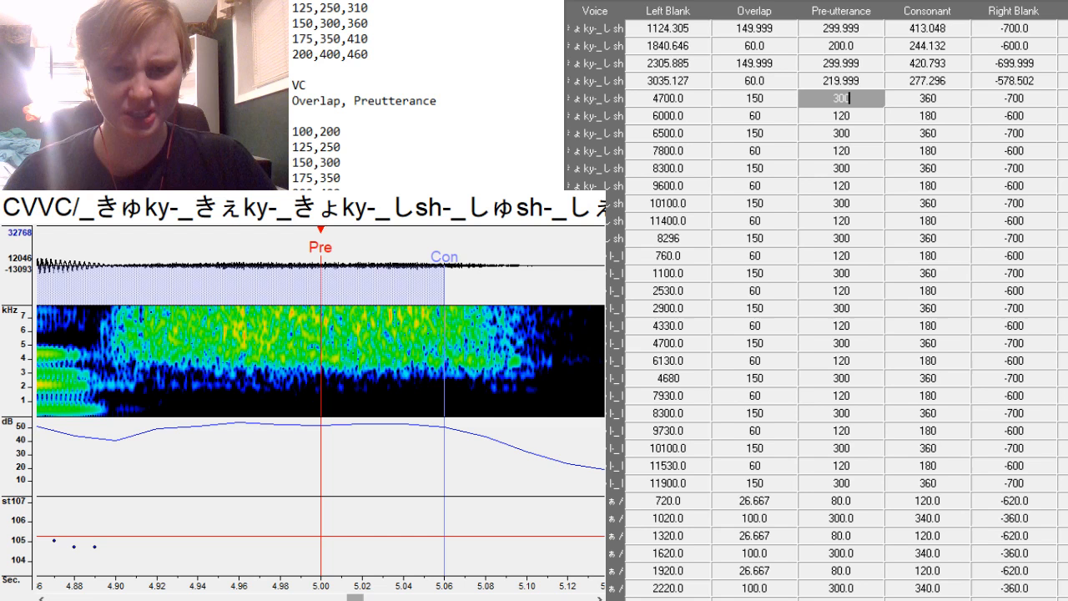
pyautogui.moveTo(355, 598); pyautogui.dragTo(289, 581)
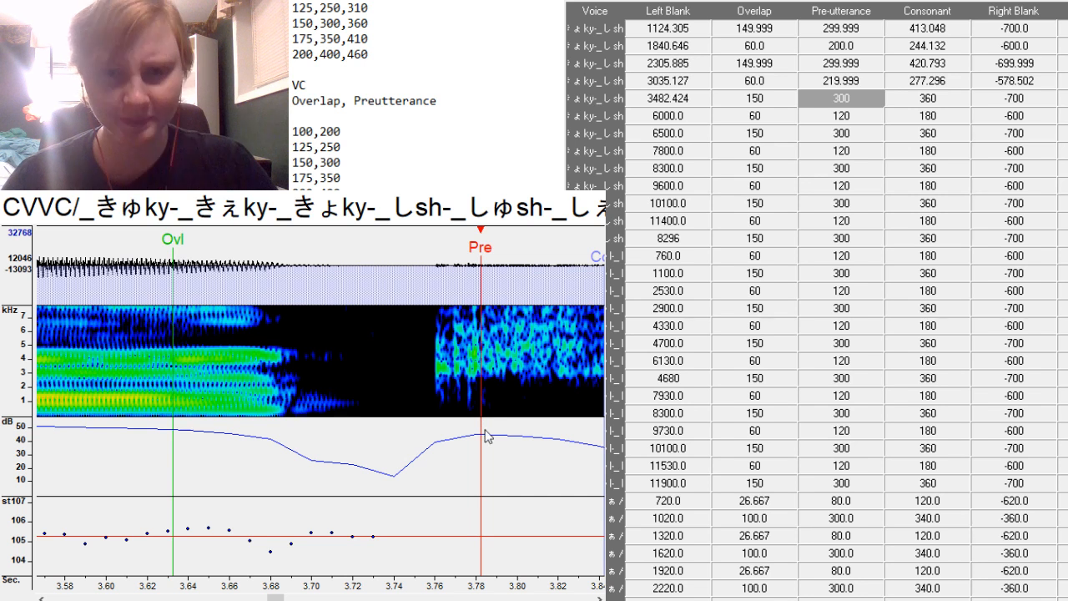
pyautogui.moveTo(483, 430); pyautogui.dragTo(482, 430)
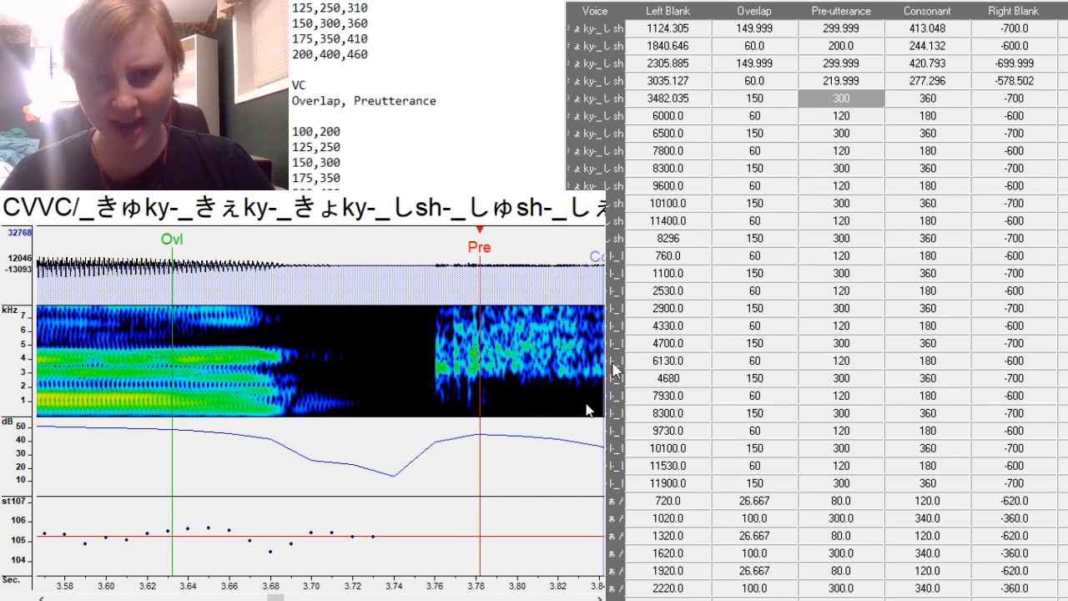
pyautogui.moveTo(276, 597); pyautogui.dragTo(282, 597)
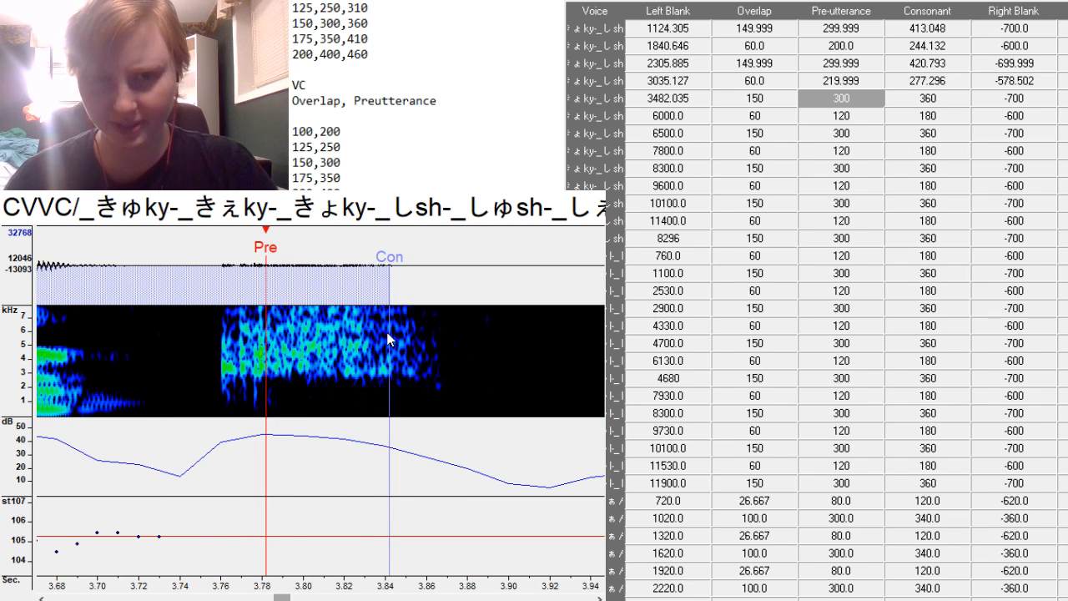
pyautogui.moveTo(390, 340); pyautogui.dragTo(440, 354)
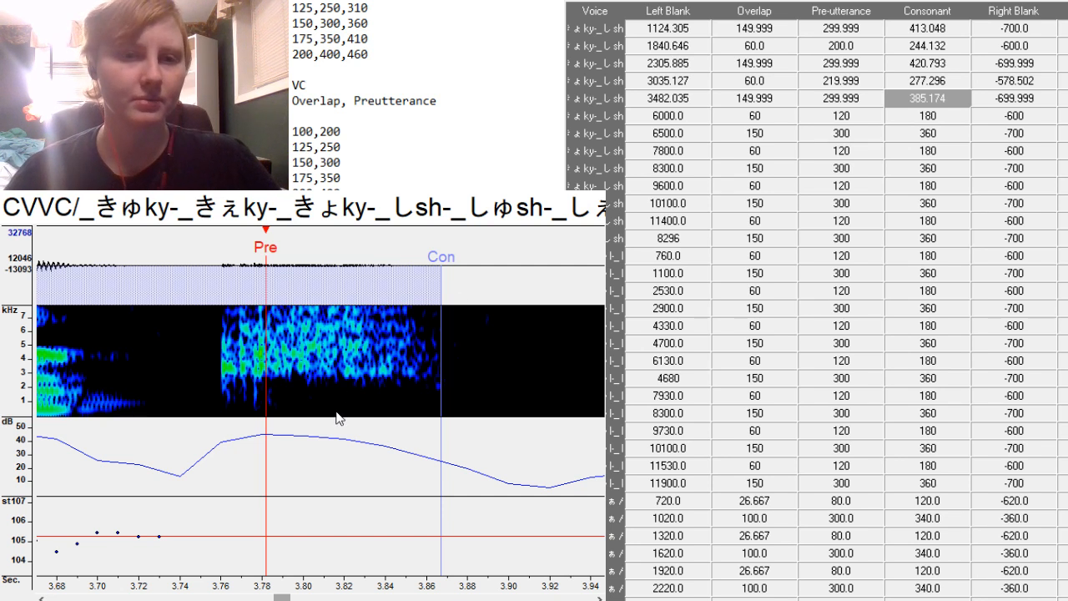
pyautogui.press('Down')
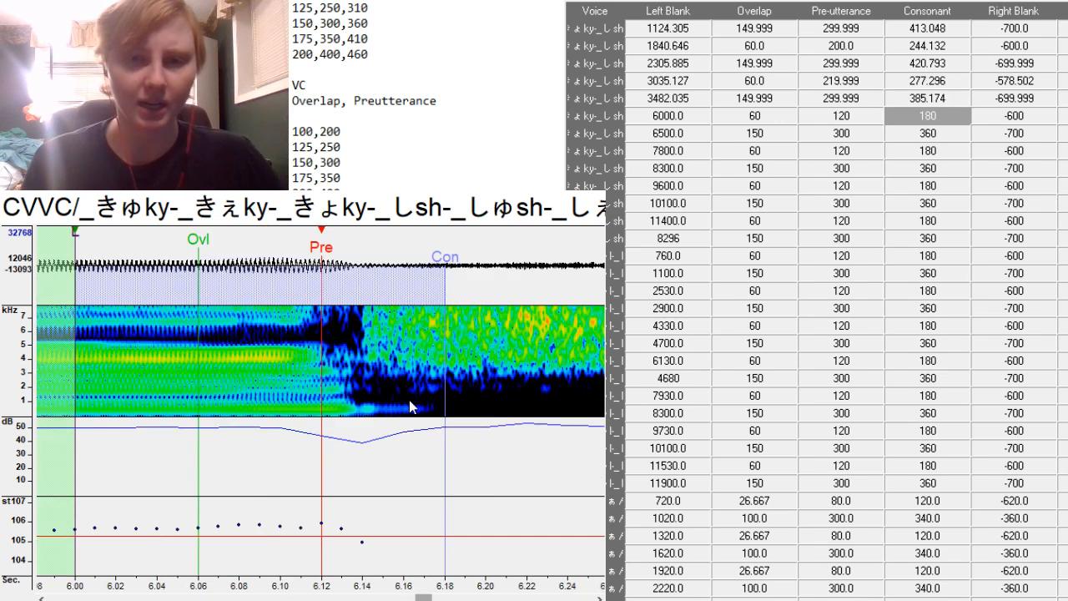
pyautogui.moveTo(424, 599); pyautogui.dragTo(420, 598)
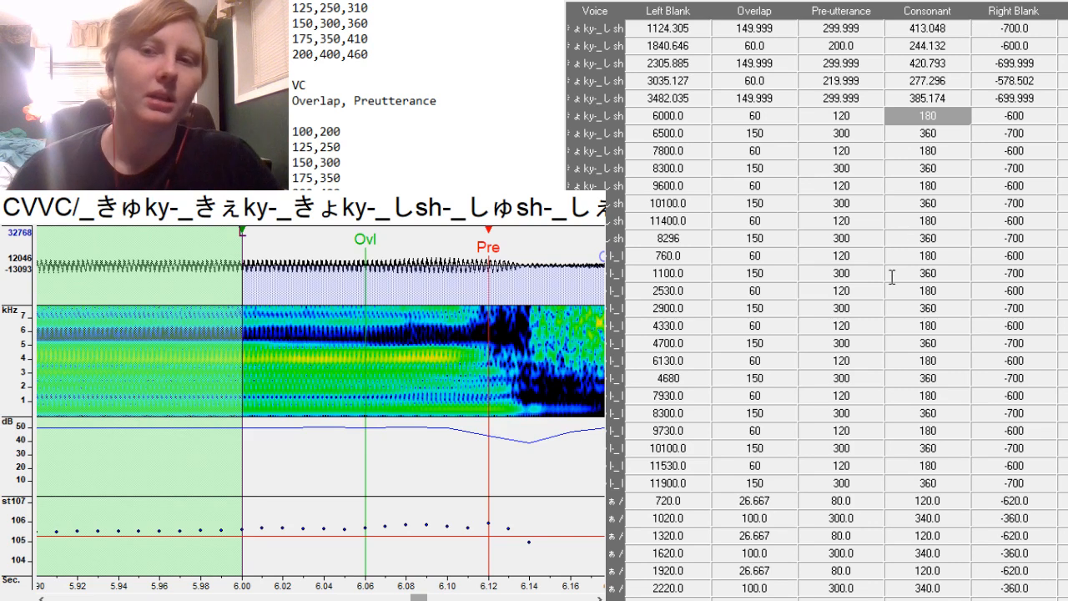
pyautogui.moveTo(418, 598); pyautogui.dragTo(315, 590)
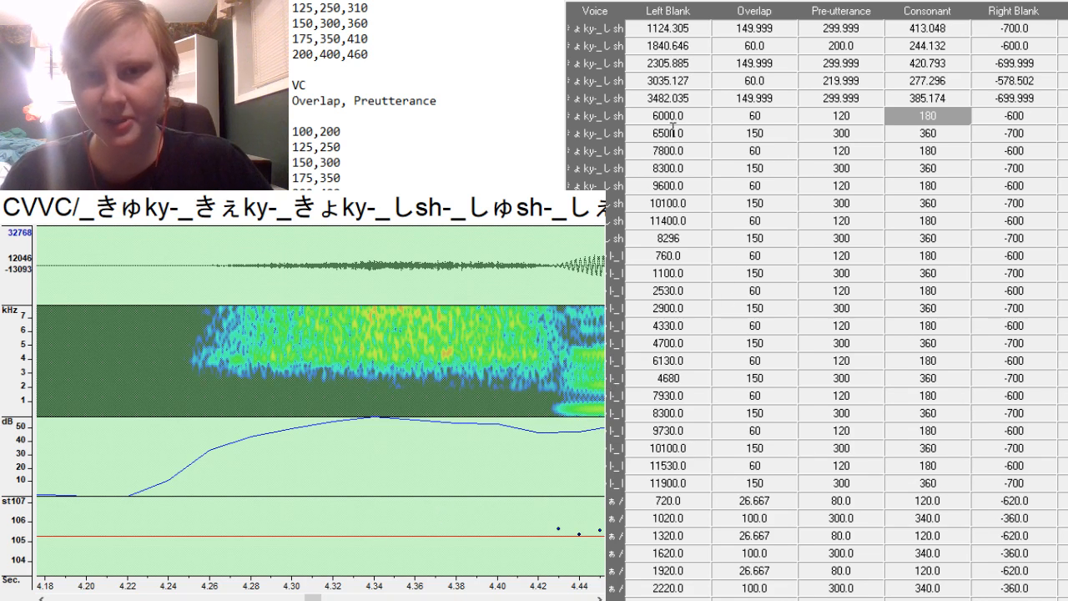
pyautogui.click(553, 338)
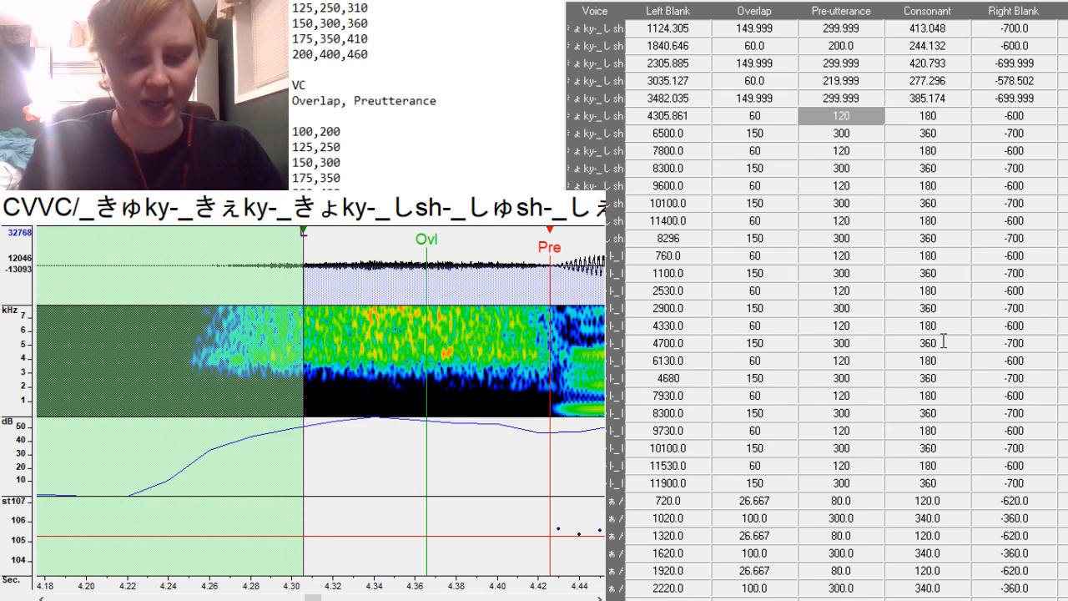
pyautogui.hotkey('ctrl', 'z')
# Subtract 2000 from the consecutive left blank values running from 6000 to 11400.
pyautogui.moveTo(682, 122); pyautogui.dragTo(707, 227)
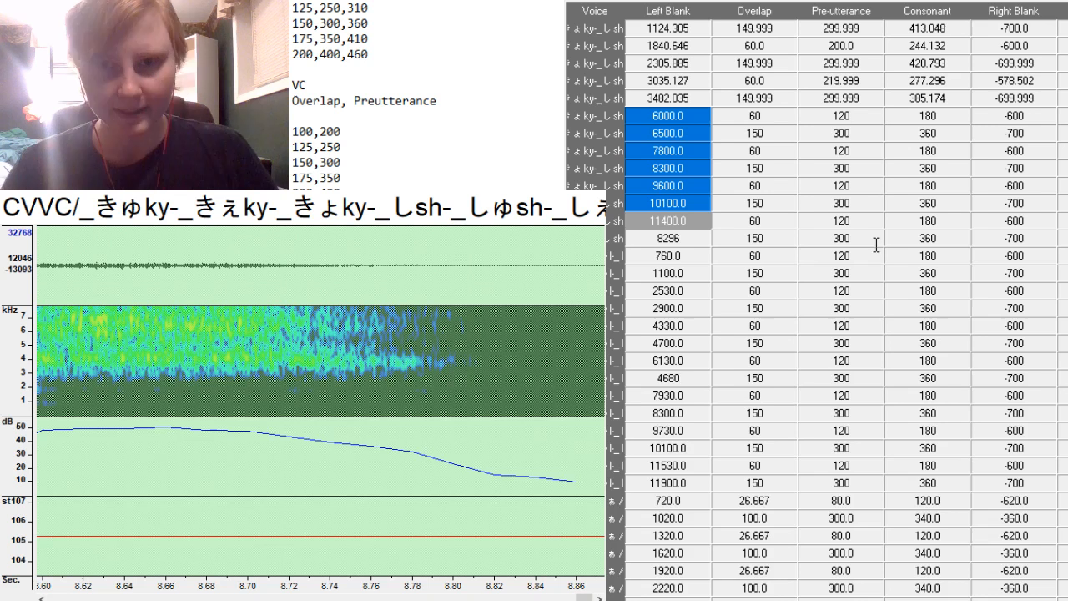
pyautogui.press('Return')
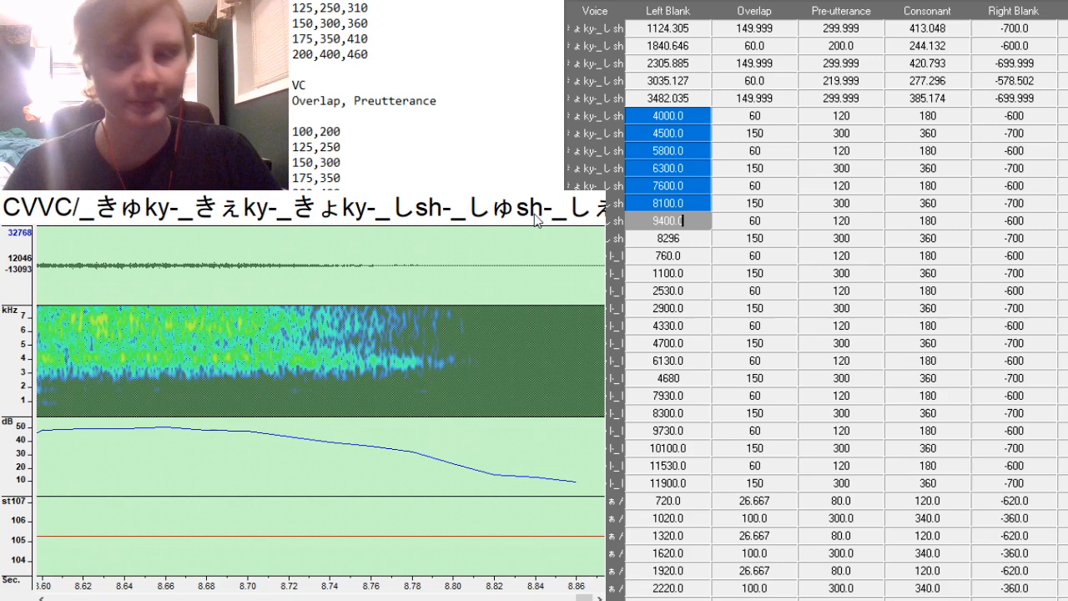
# Shift all timing markers of the row with left blank 4000 together, placing its left blank at about 4312 ms.
pyautogui.click(726, 117)
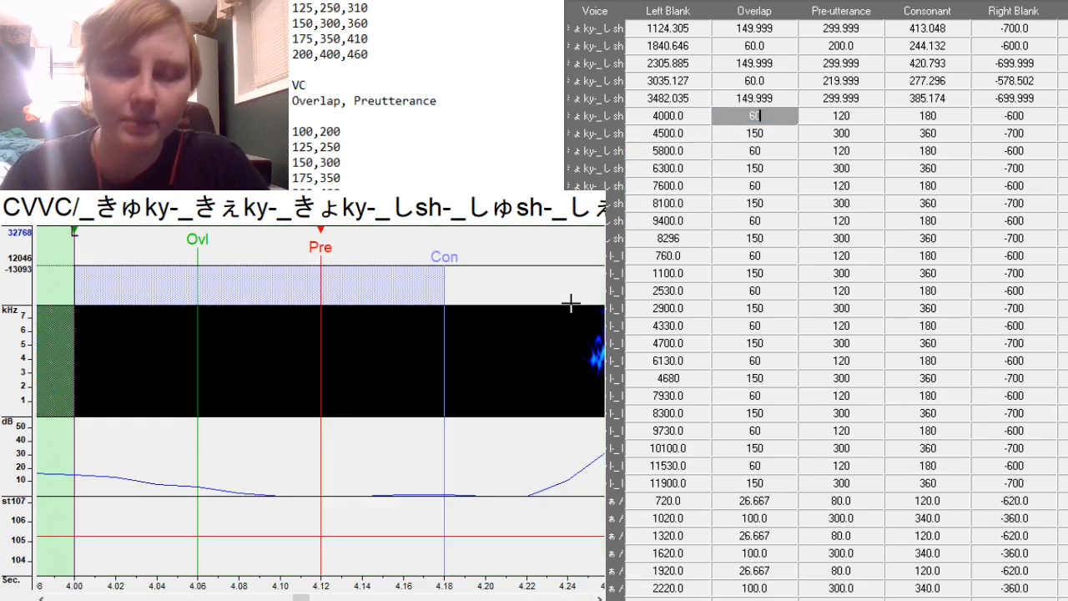
pyautogui.moveTo(301, 598); pyautogui.dragTo(326, 592)
pyautogui.click(404, 414)
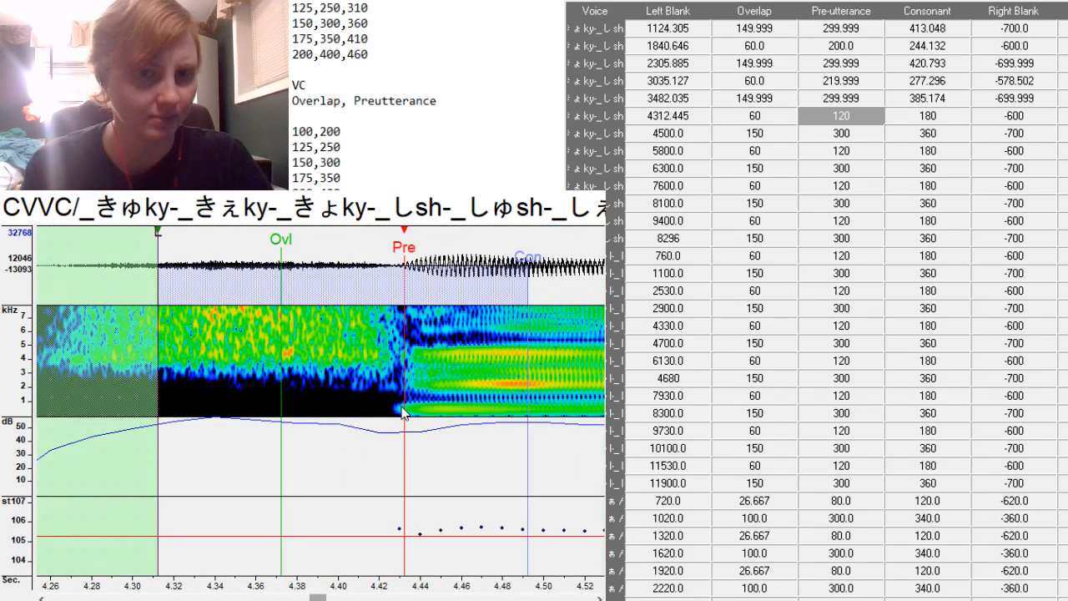
# Shift the markers of the 4500 ms row together to a left blank of about 4673 ms and extend its consonant region to about 483 ms.
pyautogui.press('Down')
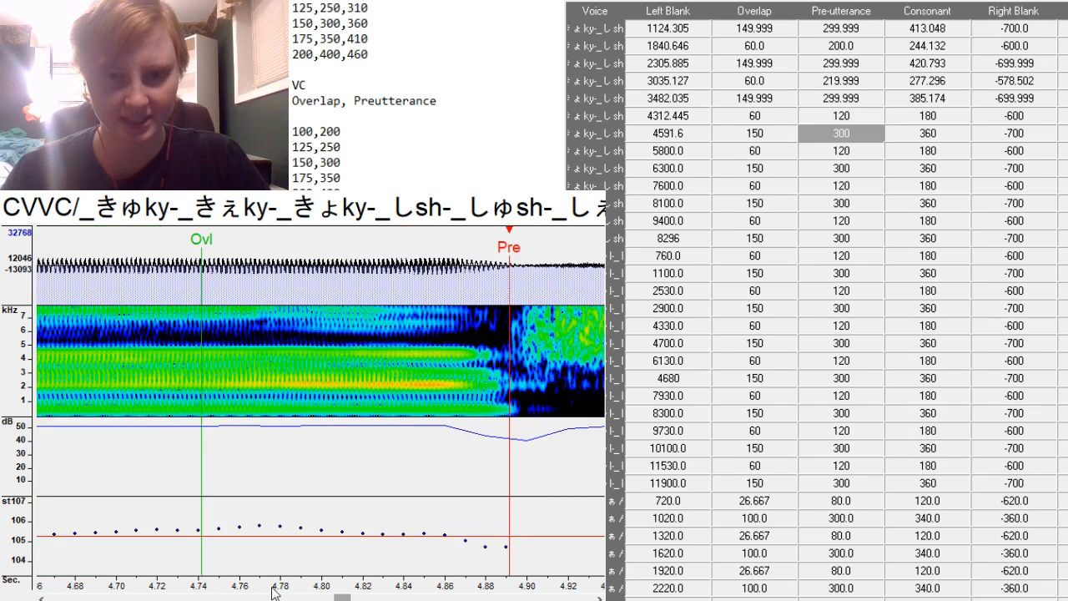
pyautogui.hscroll(3, 408, 529)
pyautogui.click(515, 416)
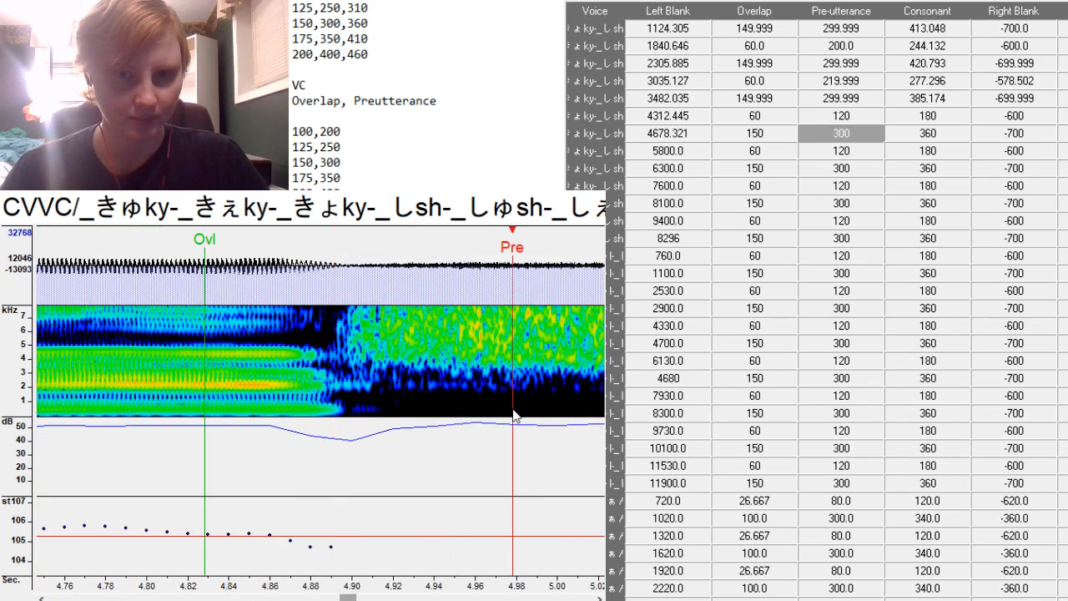
pyautogui.moveTo(513, 417); pyautogui.dragTo(501, 386)
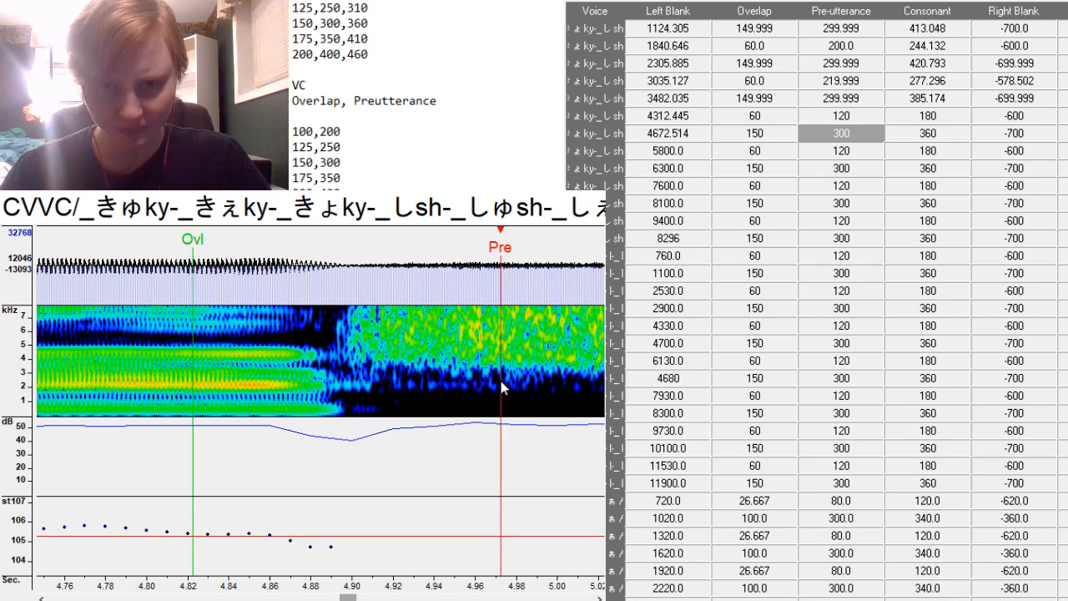
pyautogui.hscroll(7, 359, 536)
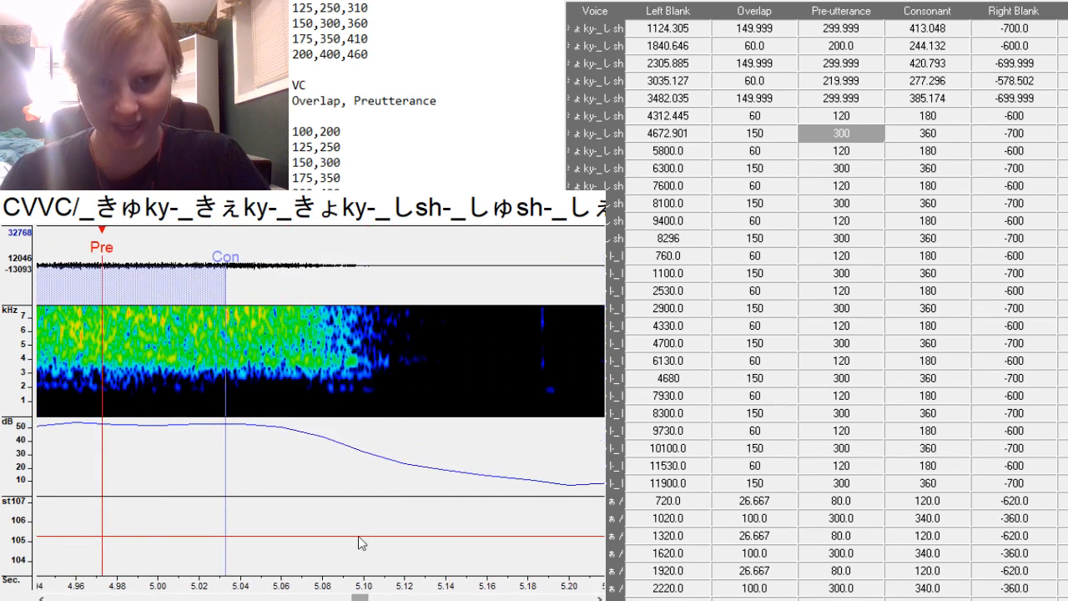
pyautogui.hscroll(-5, 331, 423)
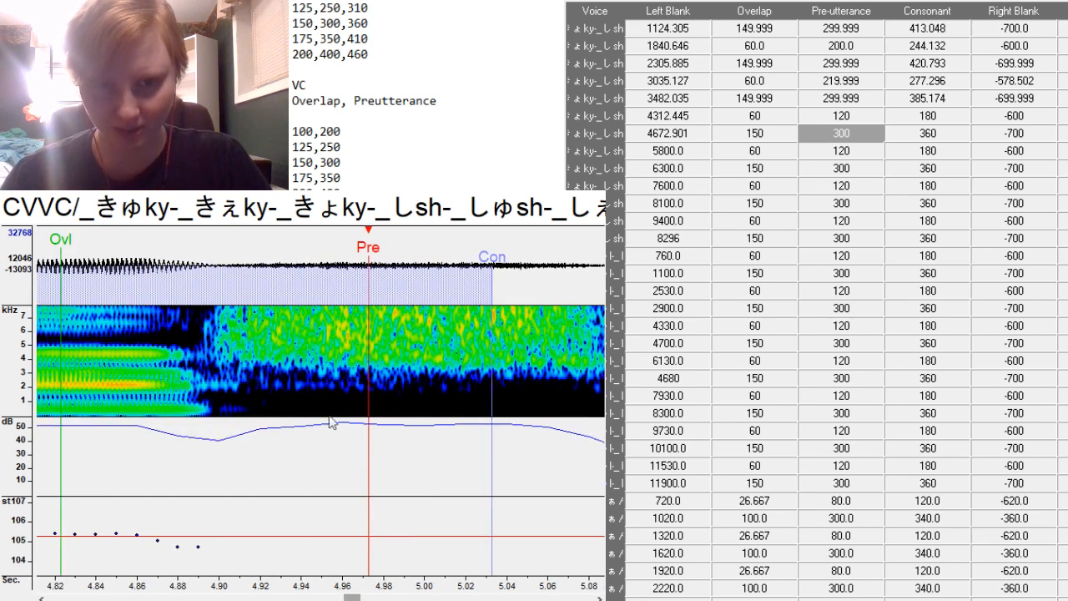
pyautogui.moveTo(368, 366); pyautogui.dragTo(368, 366)
pyautogui.hscroll(3, 322, 392)
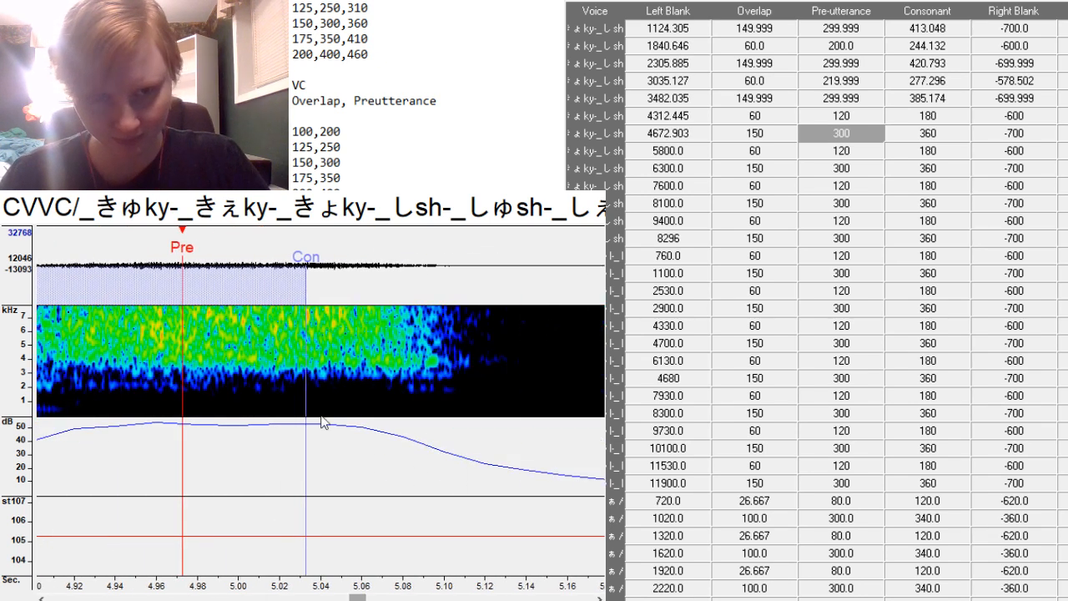
pyautogui.moveTo(305, 389); pyautogui.dragTo(560, 445)
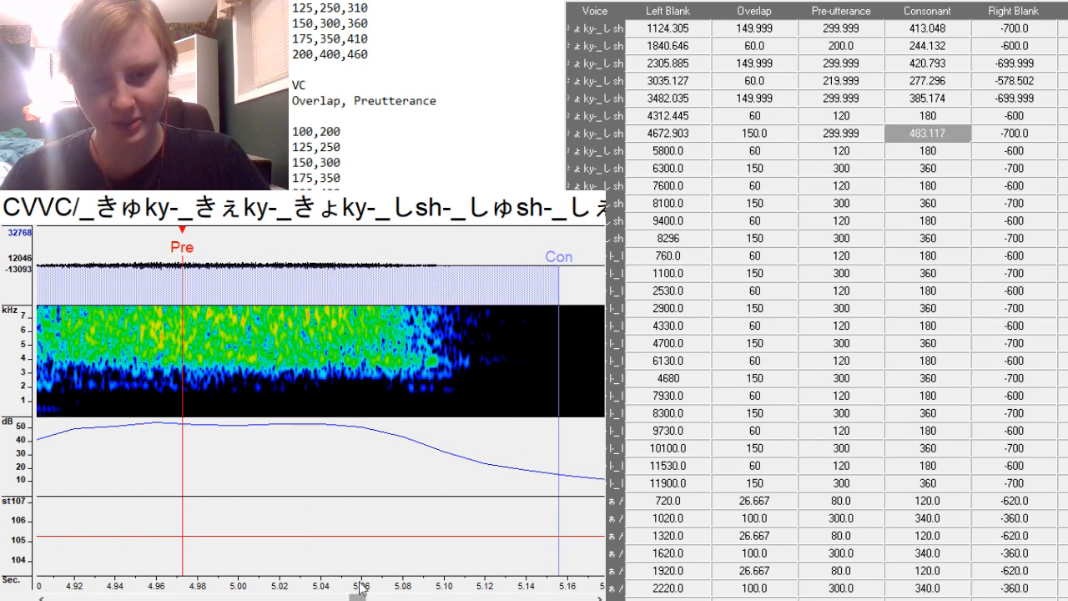
# Shift the markers of the 5800 ms row together to a left blank of about 5549 ms and move its right blank to about -528.4.
pyautogui.press('Down')
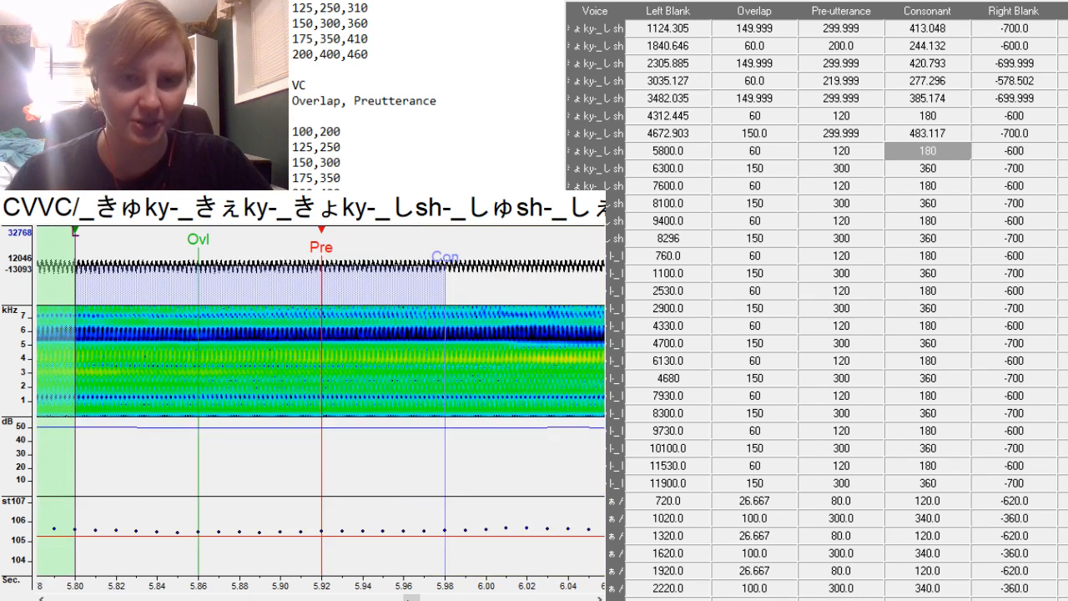
pyautogui.moveTo(415, 598); pyautogui.dragTo(286, 597)
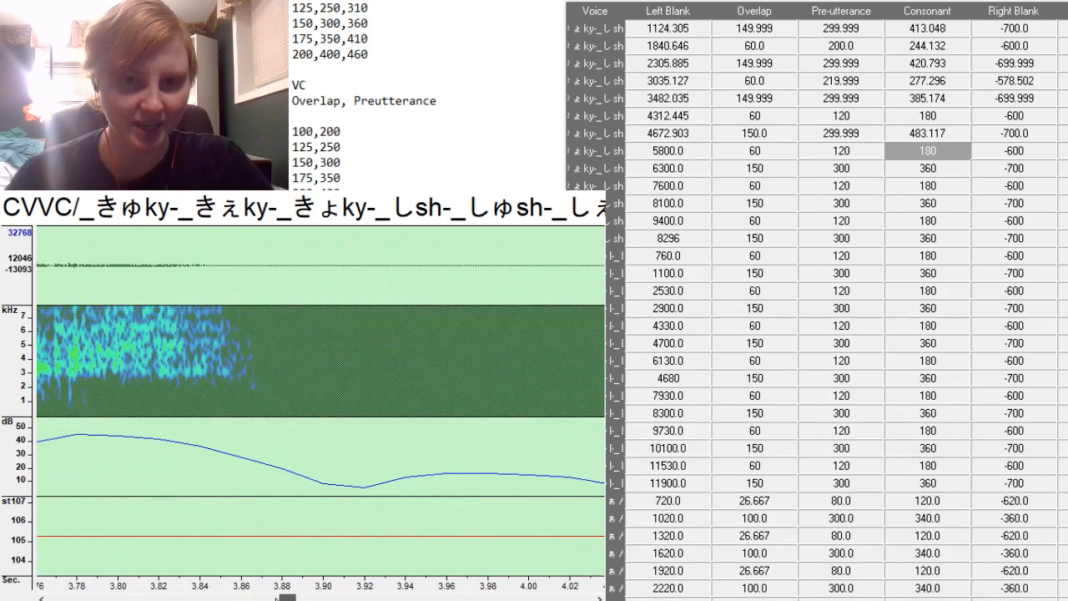
pyautogui.moveTo(276, 598); pyautogui.dragTo(379, 598)
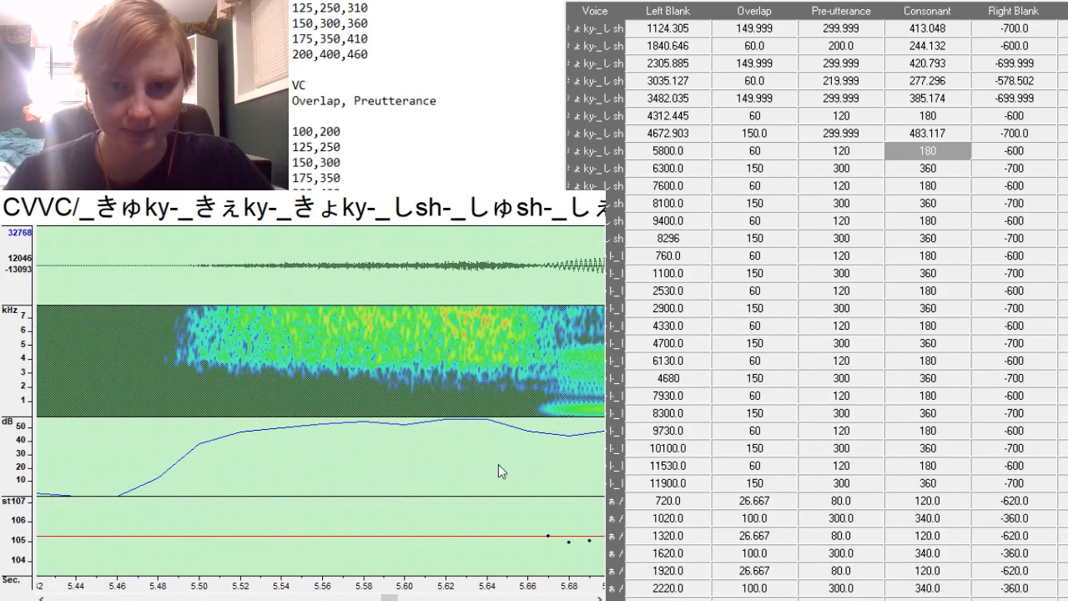
pyautogui.press('F3')
pyautogui.press('F3')
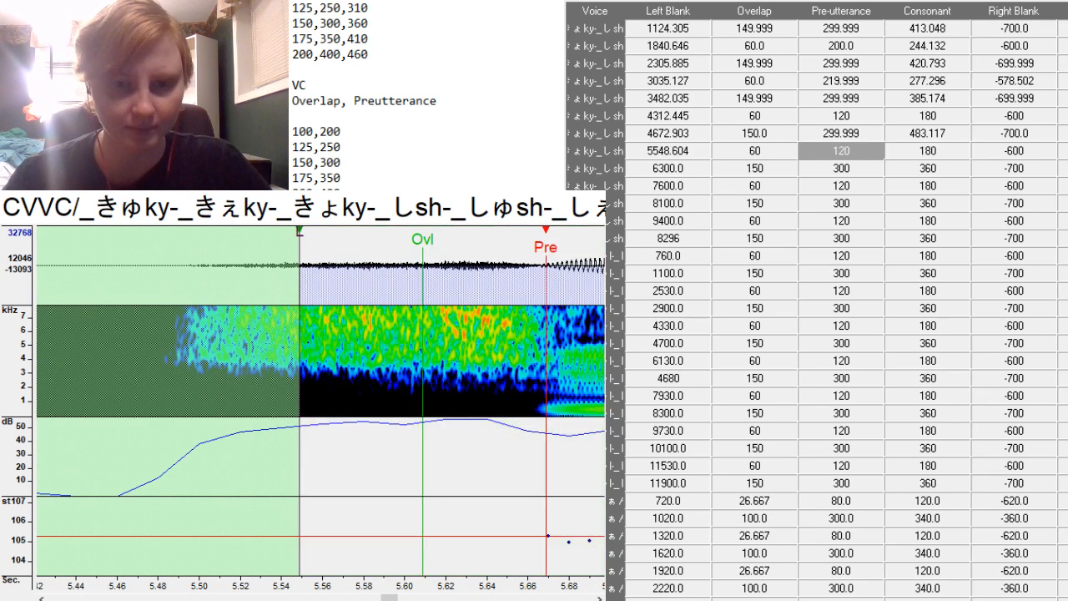
pyautogui.moveTo(389, 597); pyautogui.dragTo(422, 598)
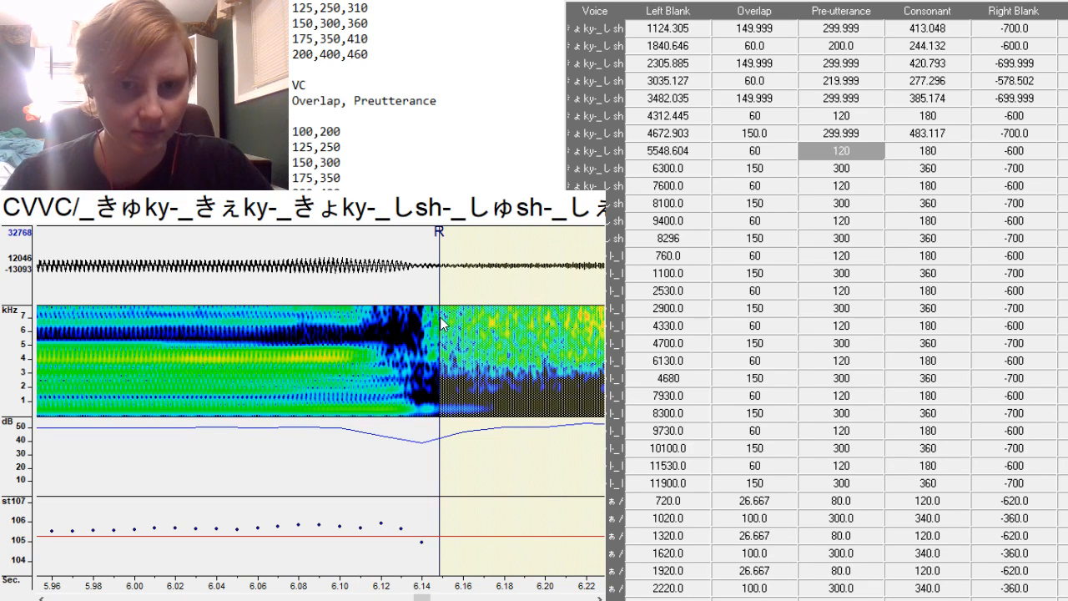
pyautogui.moveTo(441, 319); pyautogui.dragTo(292, 356)
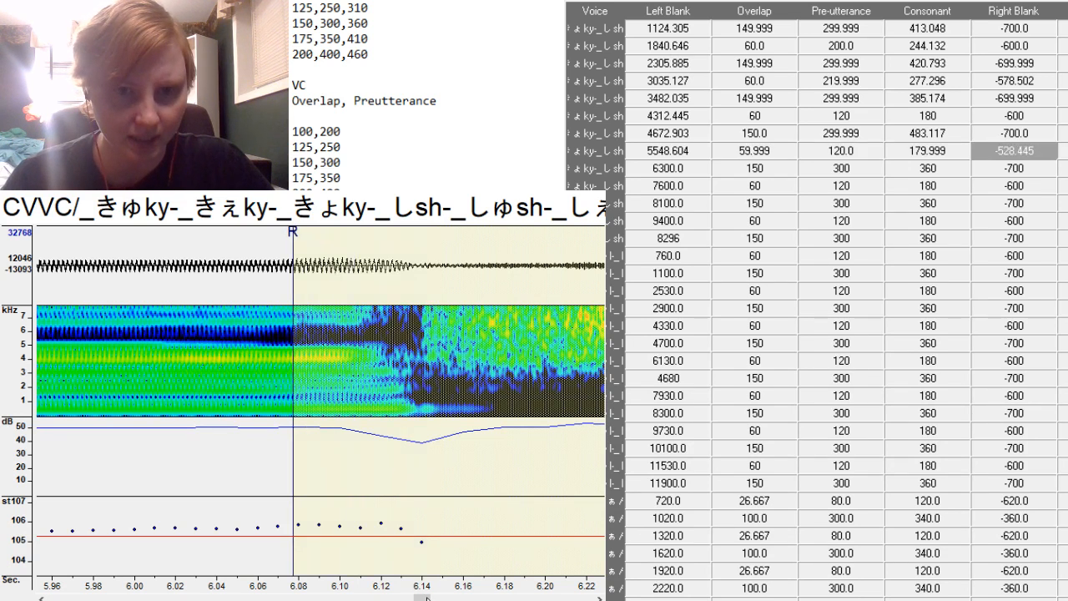
pyautogui.moveTo(426, 597); pyautogui.dragTo(408, 598)
# Shift the markers of the 6300 ms row together to a left blank of about 5914 ms and extend its consonant region to about 477 ms.
pyautogui.press('Down')
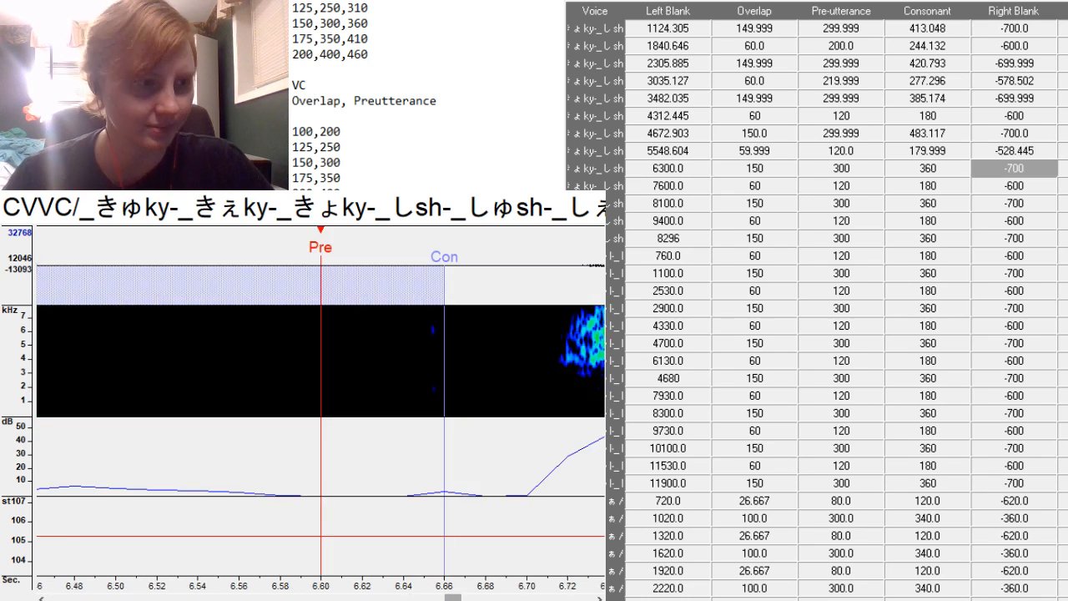
pyautogui.moveTo(437, 594)
pyautogui.mouseDown()
pyautogui.moveTo(313, 593)
pyautogui.moveTo(426, 594)
pyautogui.mouseUp()
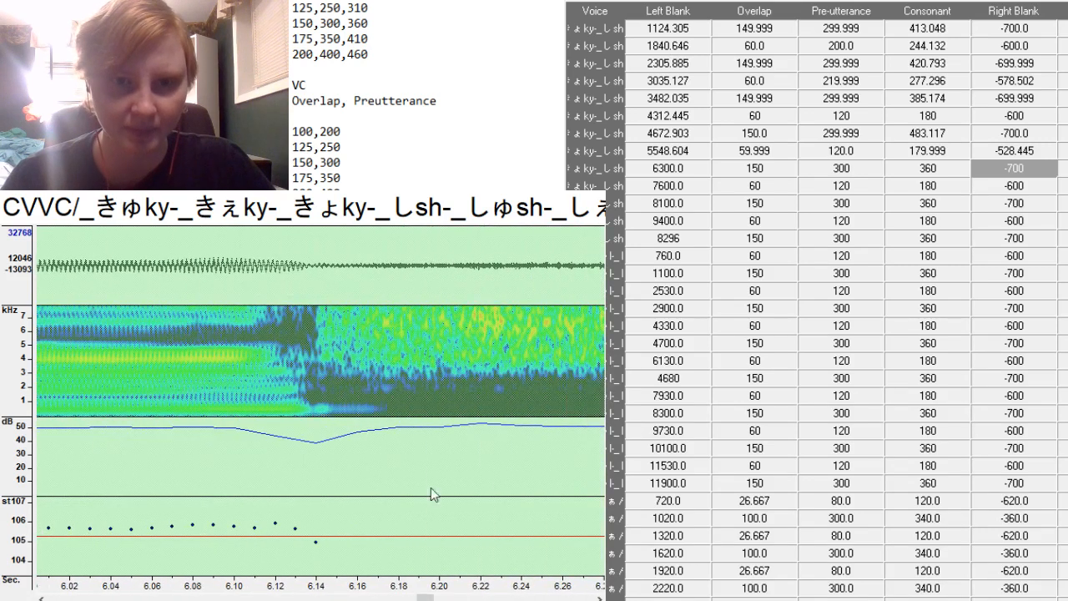
pyautogui.press('F3')
pyautogui.press('F3')
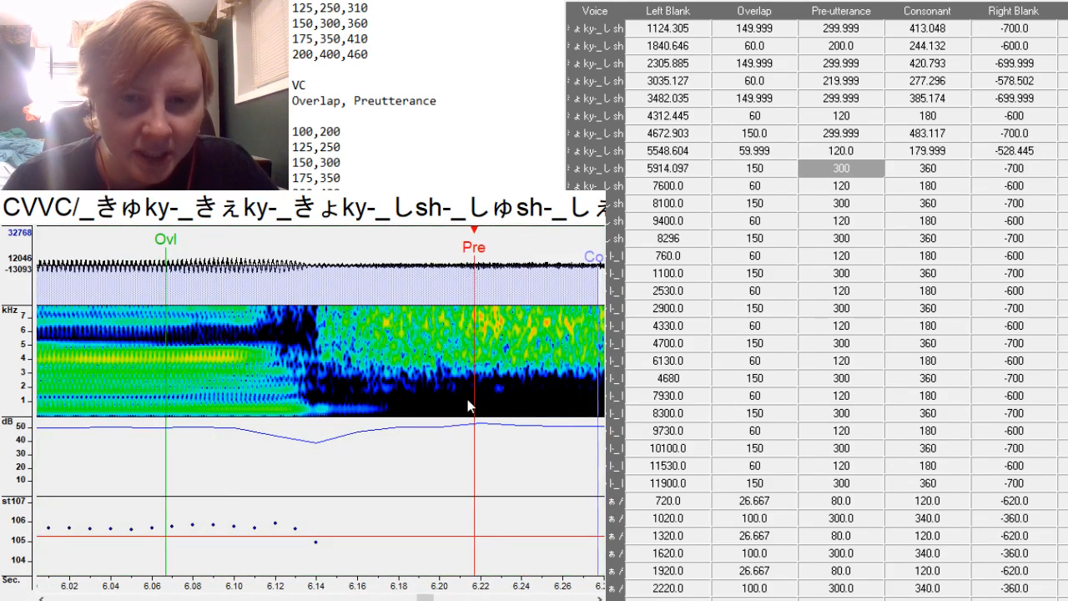
pyautogui.moveTo(426, 597); pyautogui.dragTo(441, 599)
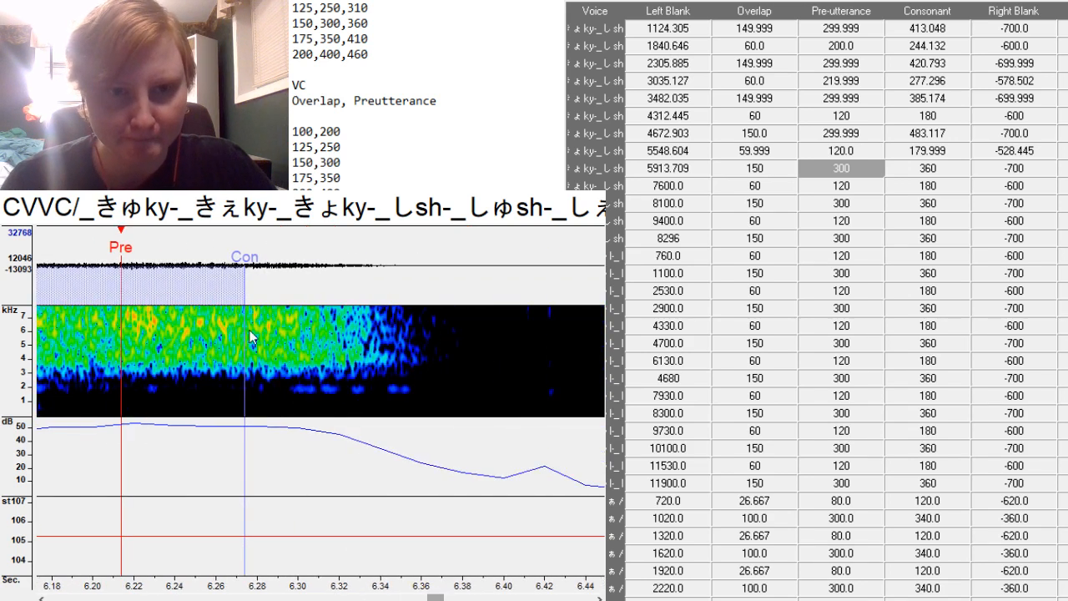
pyautogui.moveTo(244, 335); pyautogui.dragTo(481, 462)
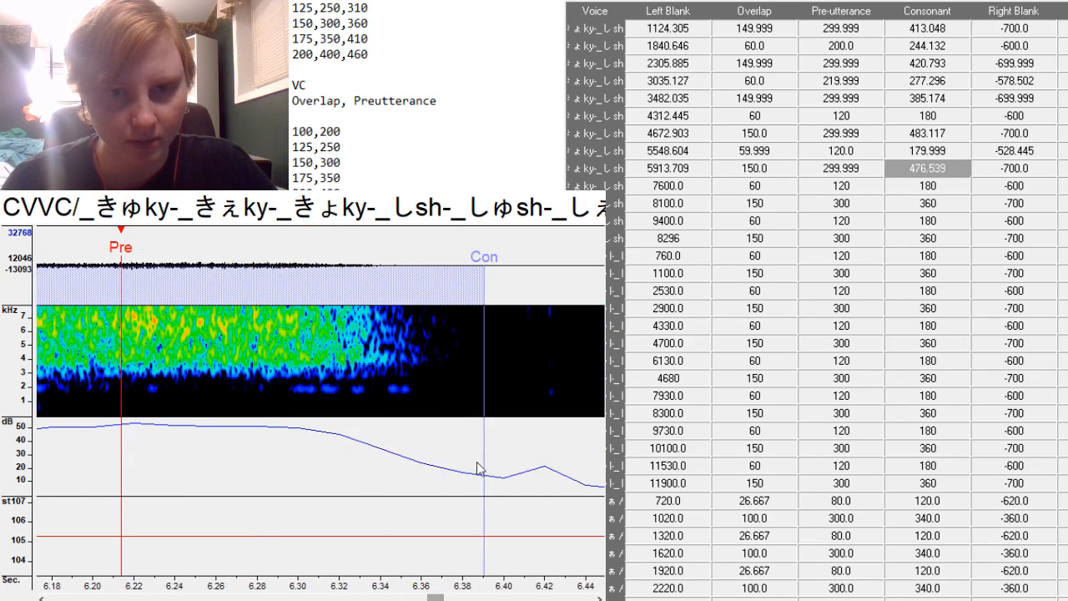
pyautogui.press('F3')
pyautogui.press('F3')
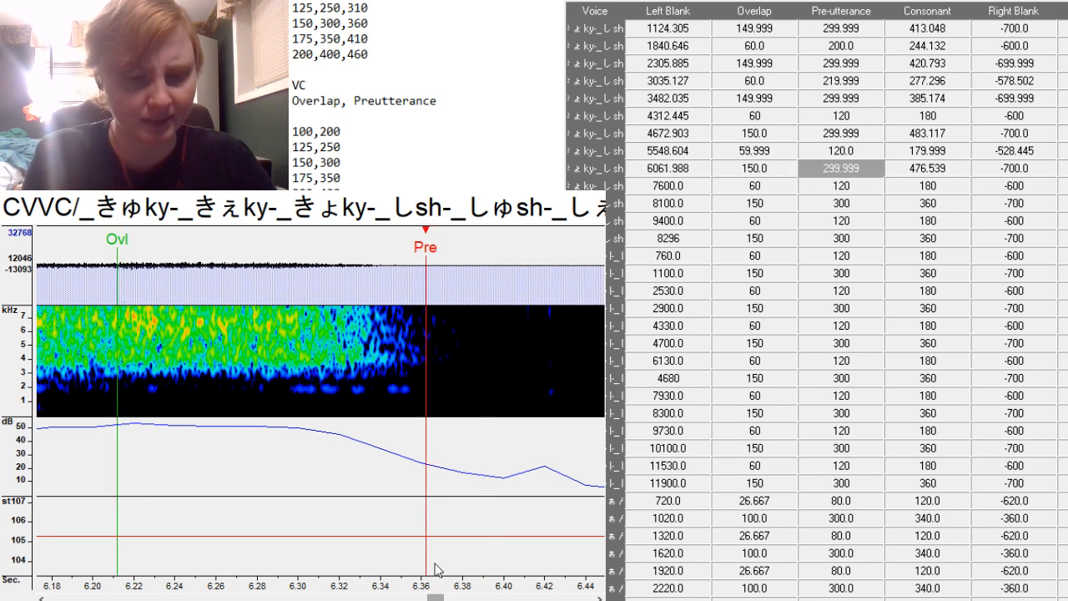
pyautogui.hotkey('ctrl', 'z')
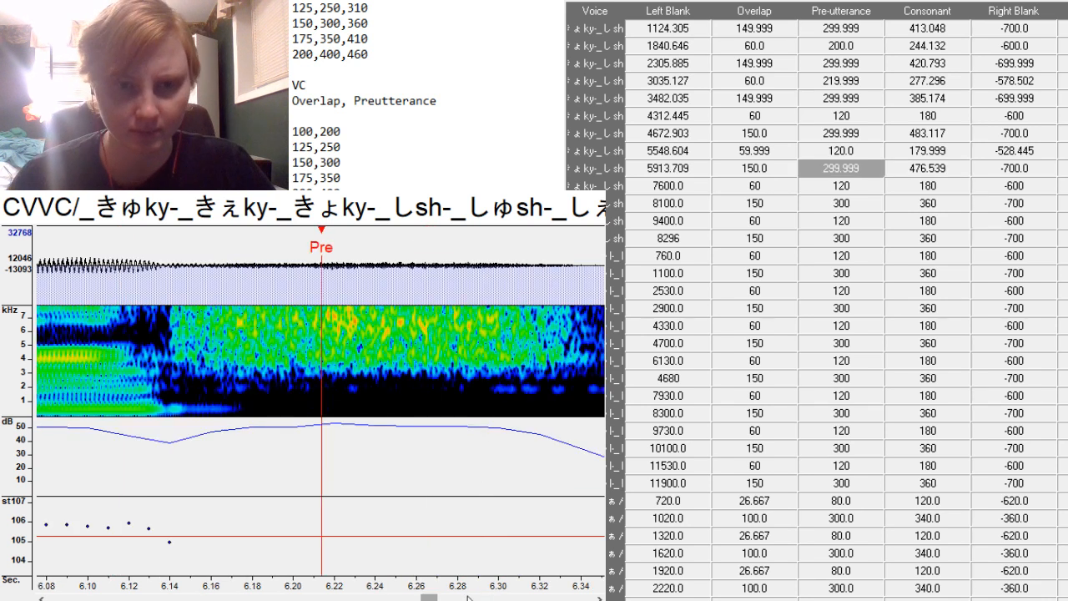
# Shift all timing markers of the row with left blank 7600 together, placing its left blank at about 6769 ms.
pyautogui.moveTo(429, 599); pyautogui.dragTo(457, 599)
pyautogui.press('Down')
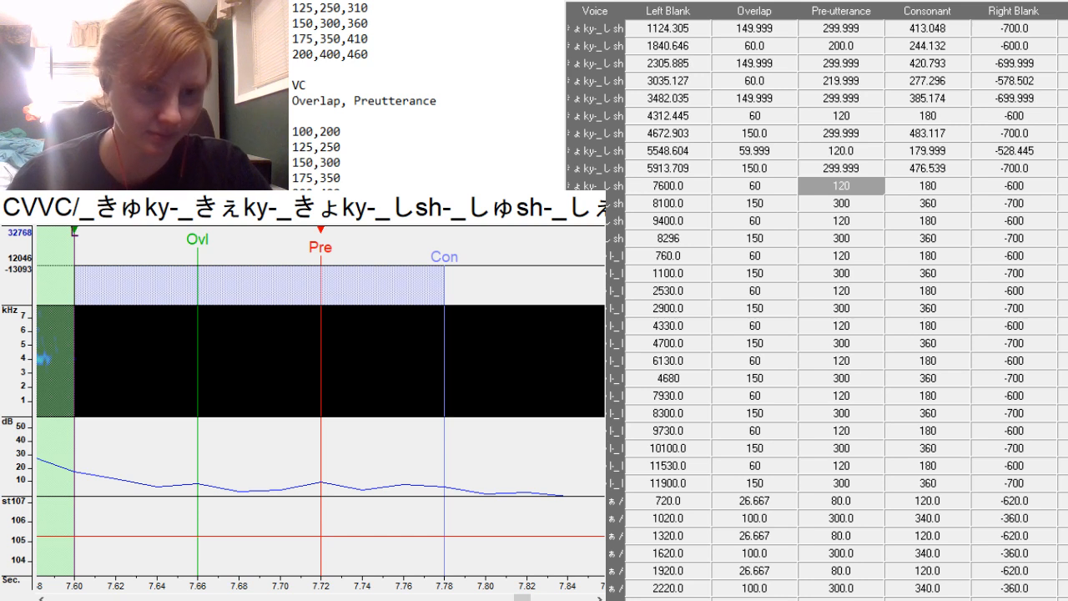
pyautogui.moveTo(523, 597); pyautogui.dragTo(465, 598)
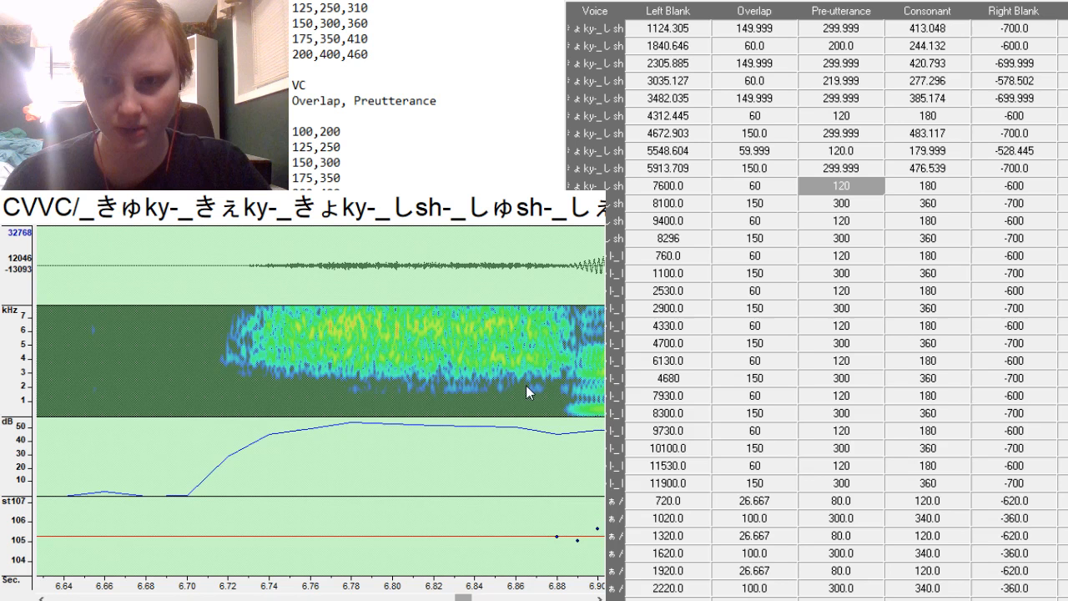
pyautogui.click(574, 410)
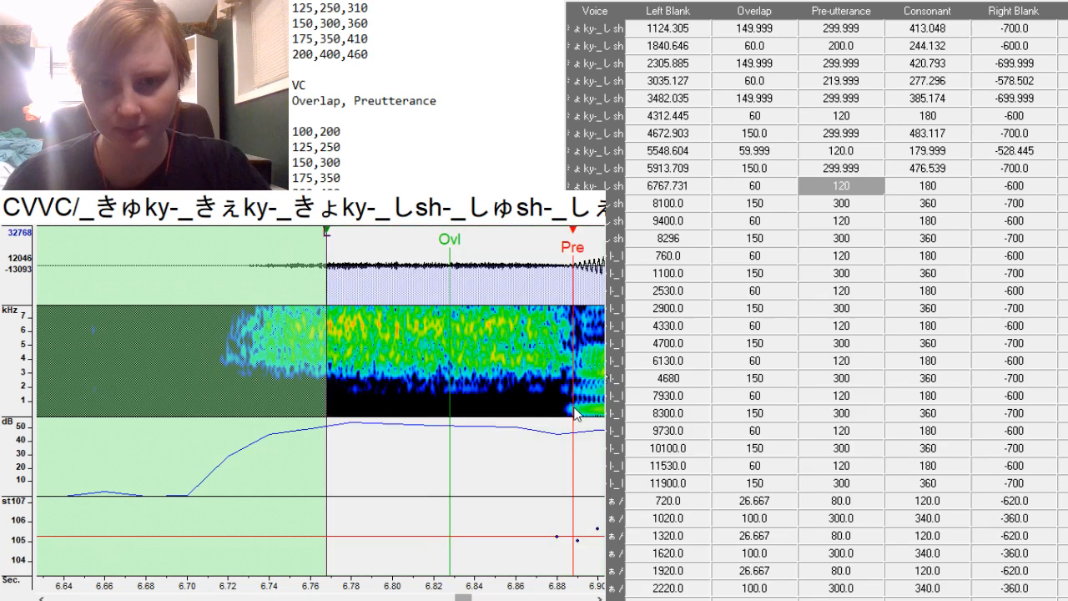
pyautogui.click(576, 414)
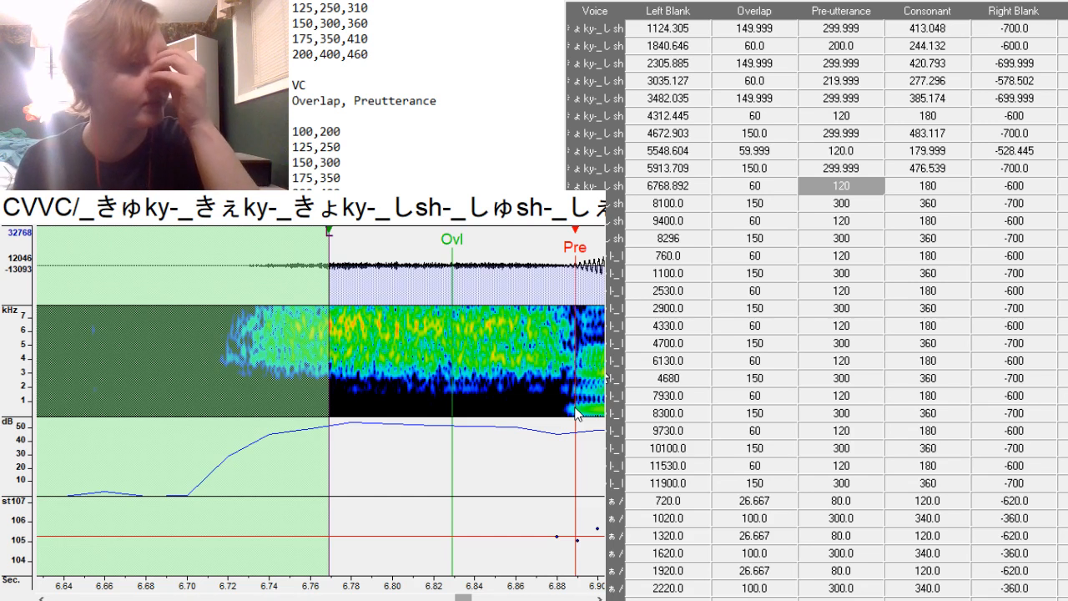
# Shift all timing markers of the row with left blank 8100 together, placing its left blank at about 7143 ms.
pyautogui.press('Down')
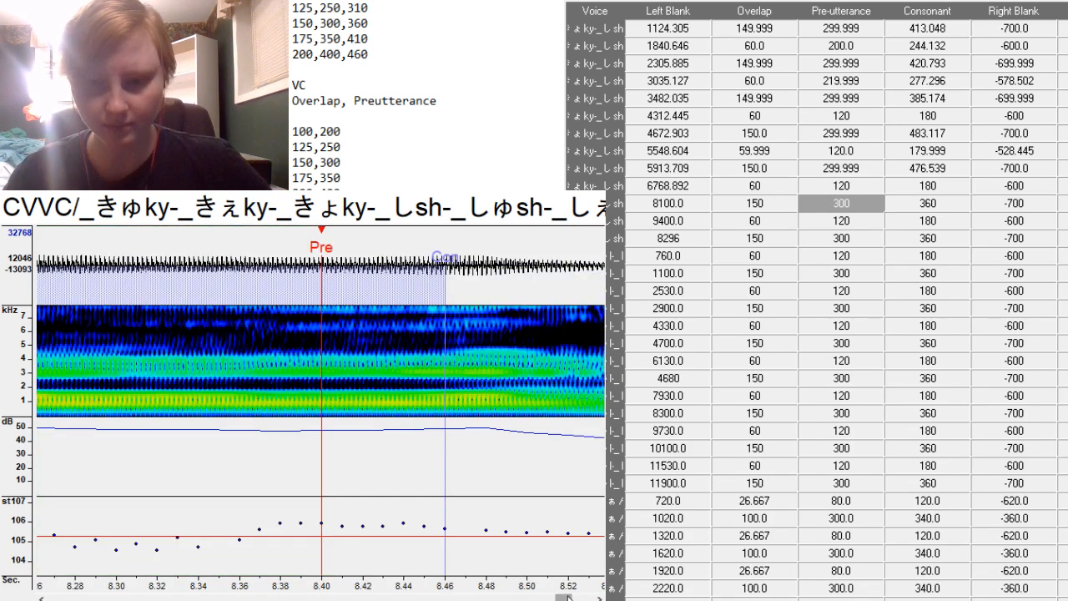
pyautogui.moveTo(567, 598); pyautogui.dragTo(497, 597)
pyautogui.hotkey('alt', 'F3')
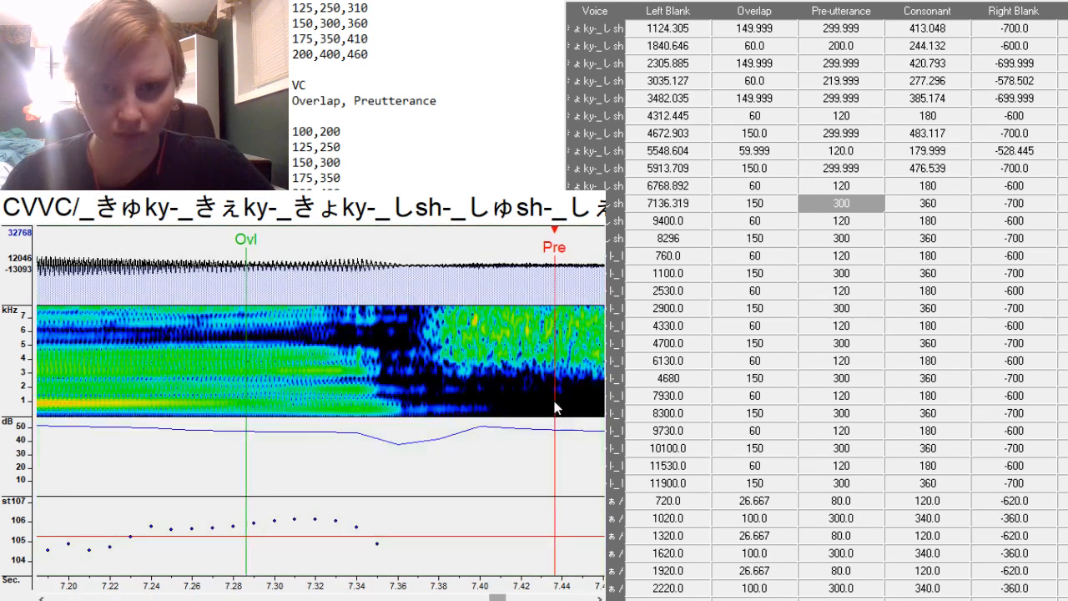
pyautogui.hotkey('alt', 'F3')
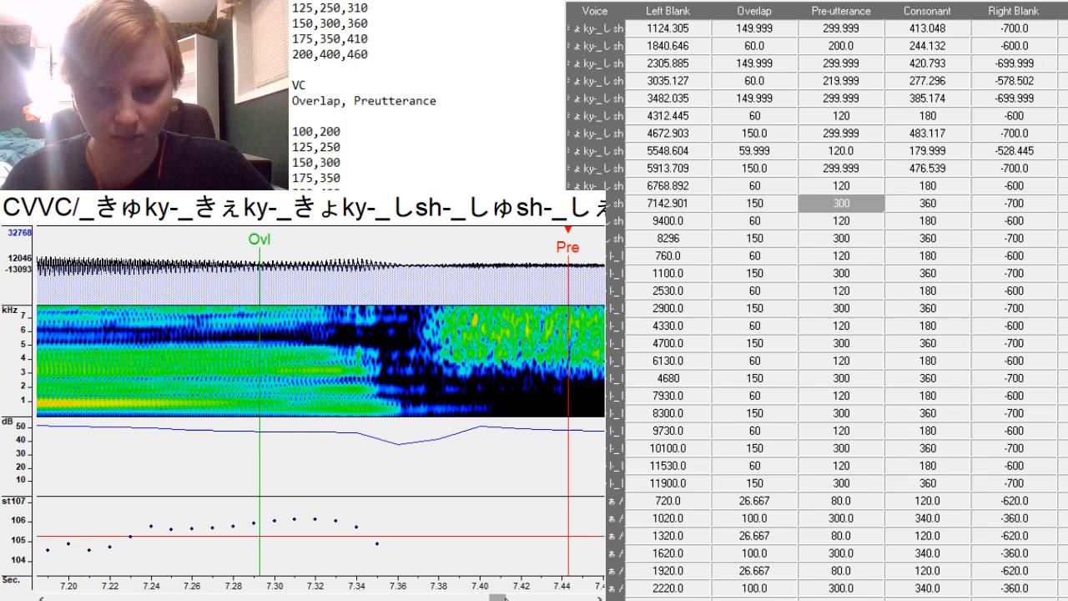
# Extend the consonant region of the row with left blank 7142.901 to about 454.5 ms, past the end of the sh noise.
pyautogui.moveTo(505, 598); pyautogui.dragTo(517, 597)
pyautogui.press('F4')
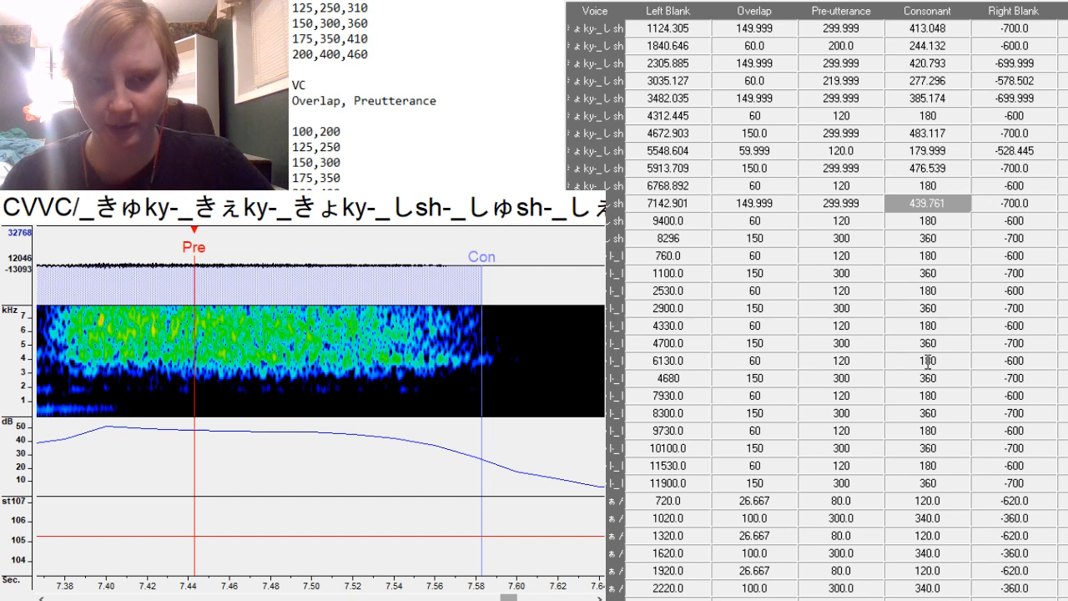
pyautogui.moveTo(482, 340); pyautogui.dragTo(512, 341)
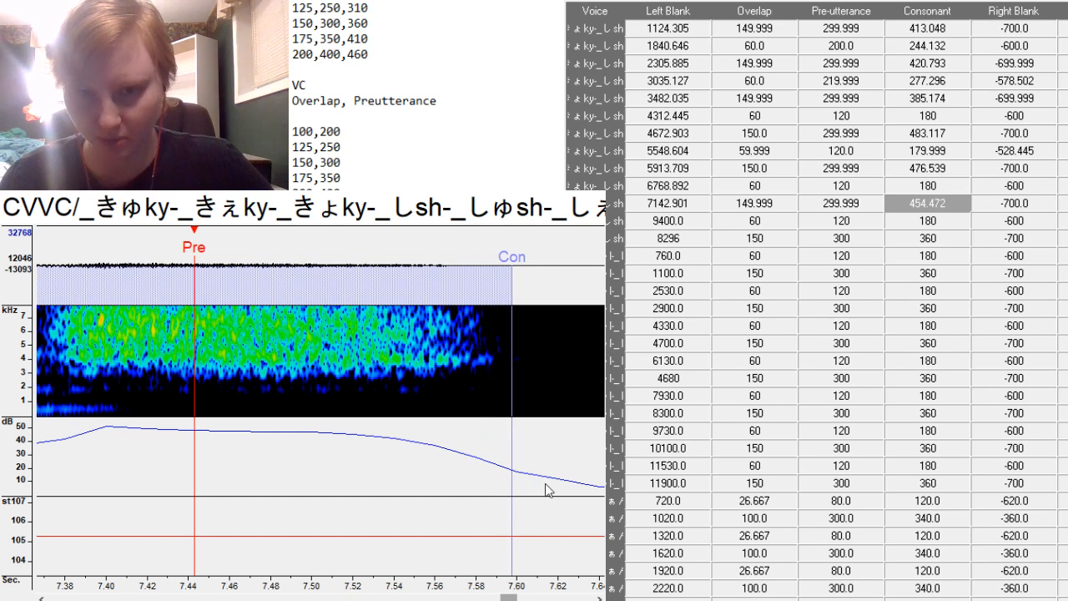
pyautogui.moveTo(512, 598); pyautogui.dragTo(532, 598)
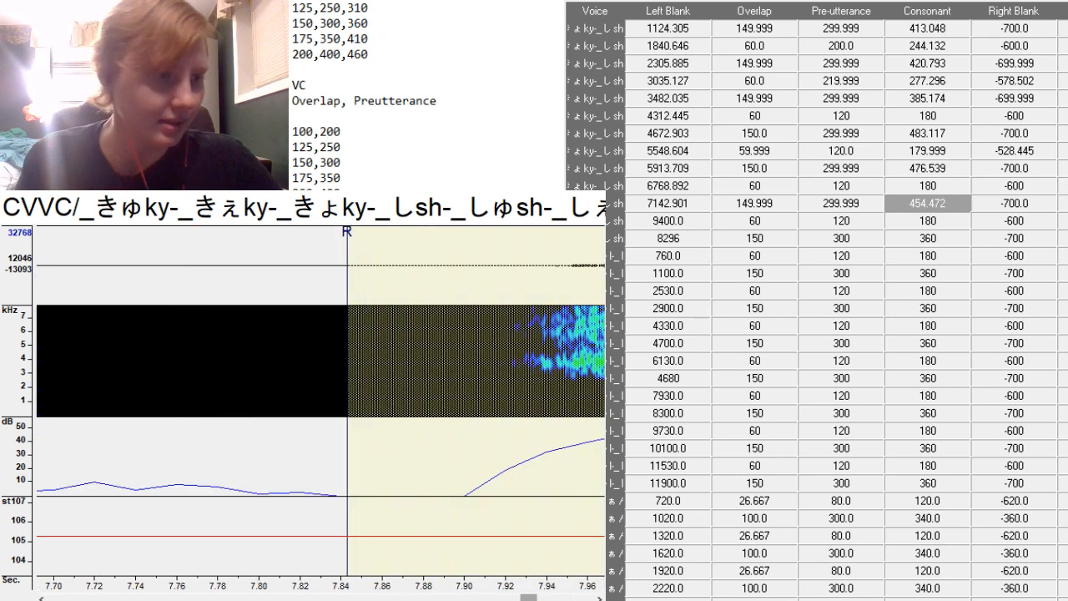
# Shift the markers of the 9400 ms row together to a left blank of about 7996 ms and extend its consonant region to about 265.6 ms.
pyautogui.click(928, 221)
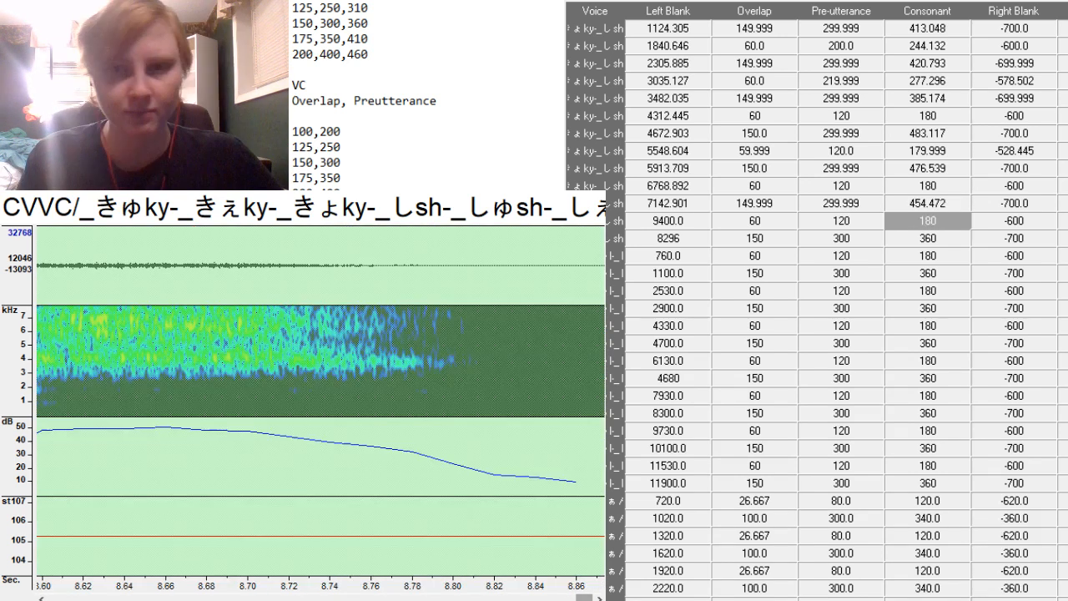
pyautogui.moveTo(585, 598); pyautogui.dragTo(573, 597)
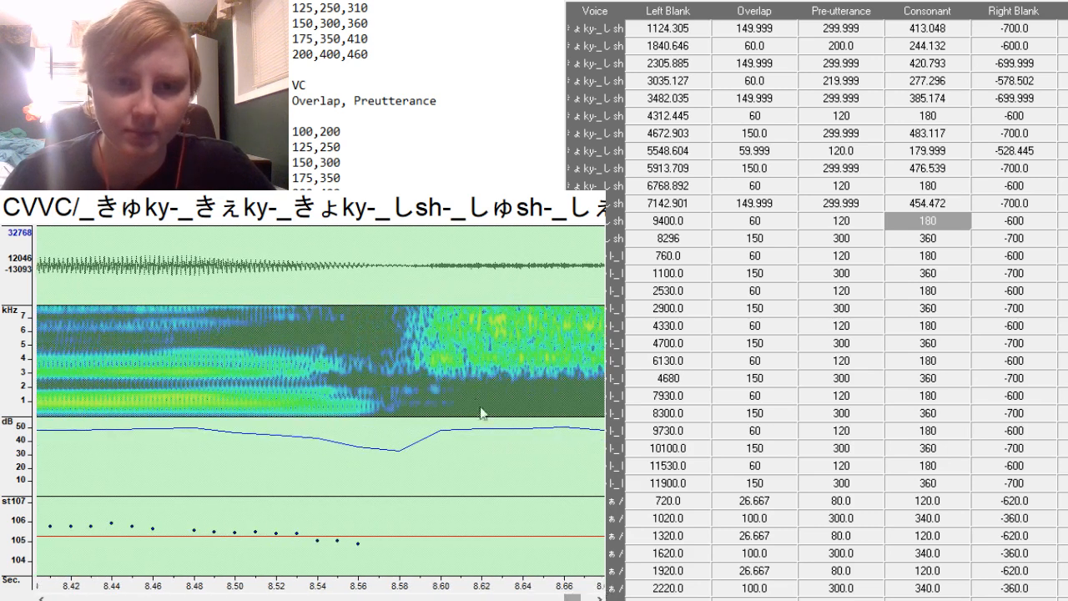
pyautogui.press('F3')
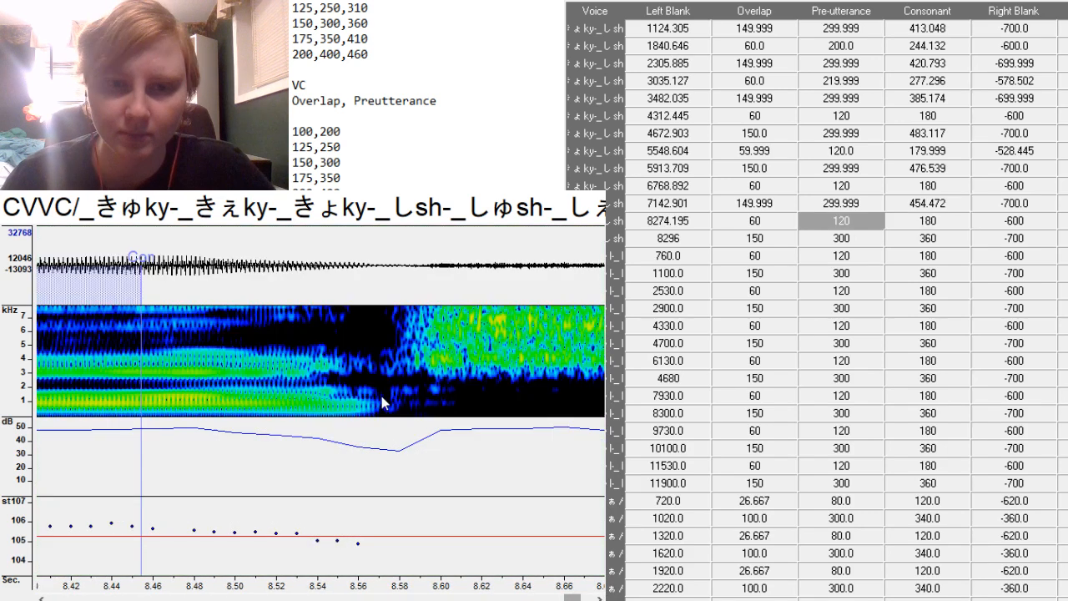
pyautogui.moveTo(570, 598); pyautogui.dragTo(539, 597)
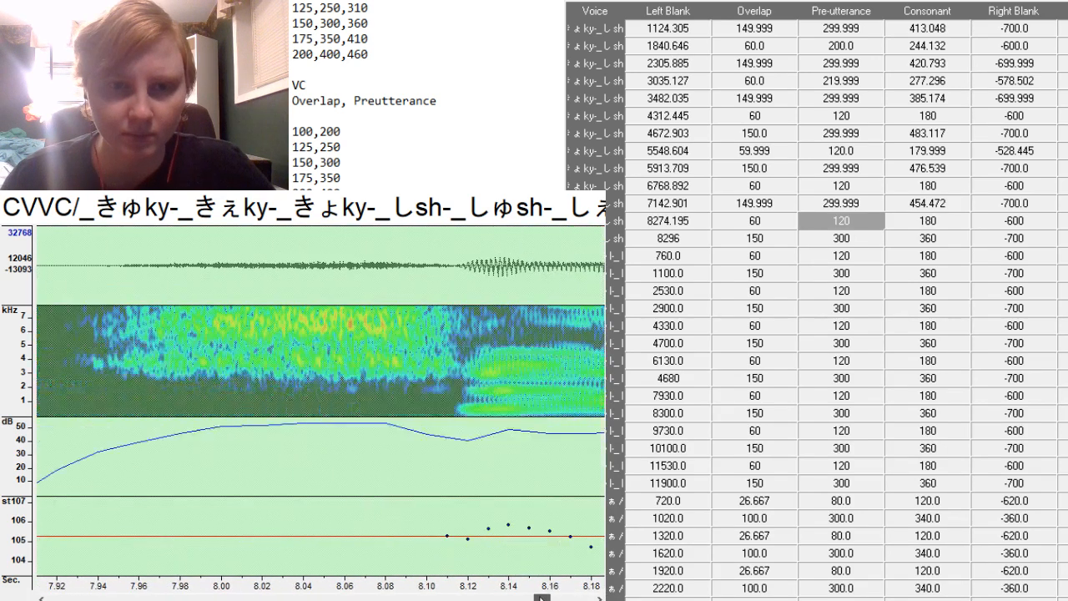
pyautogui.press('F3')
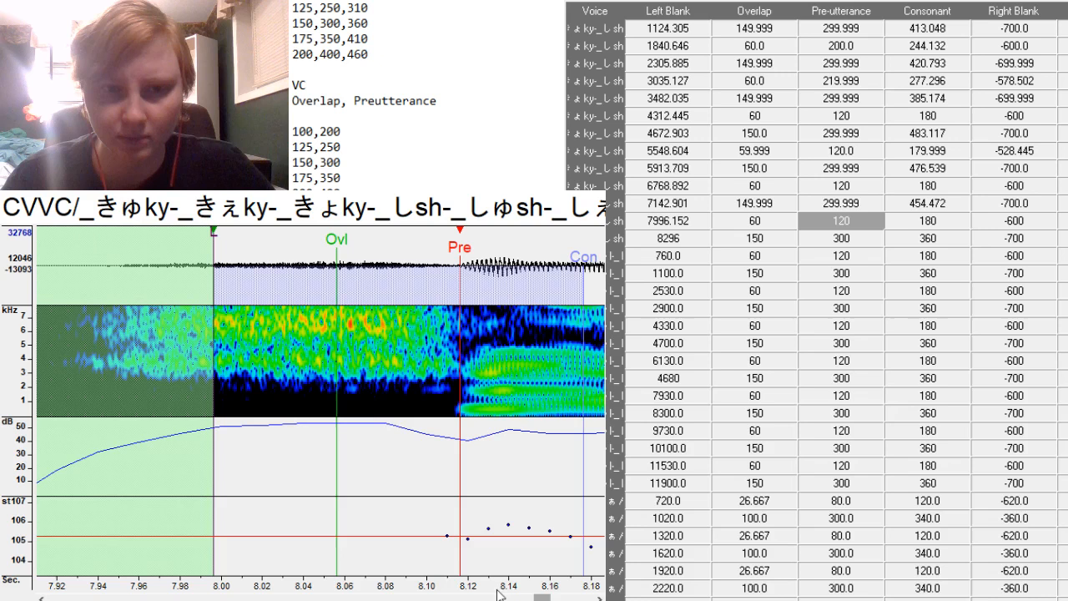
pyautogui.moveTo(543, 598); pyautogui.dragTo(552, 598)
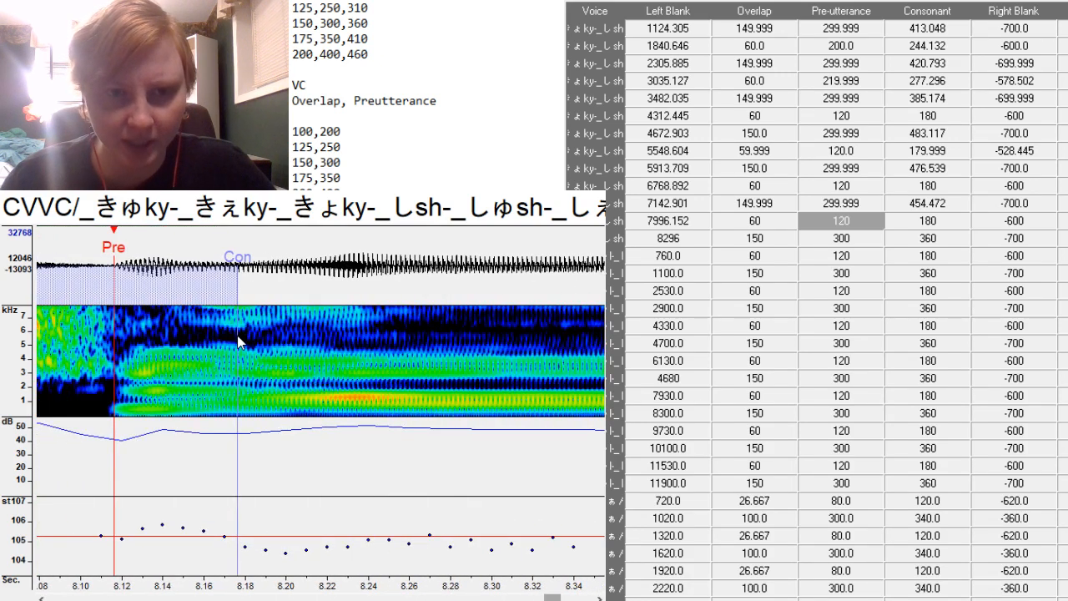
pyautogui.moveTo(240, 338); pyautogui.dragTo(413, 342)
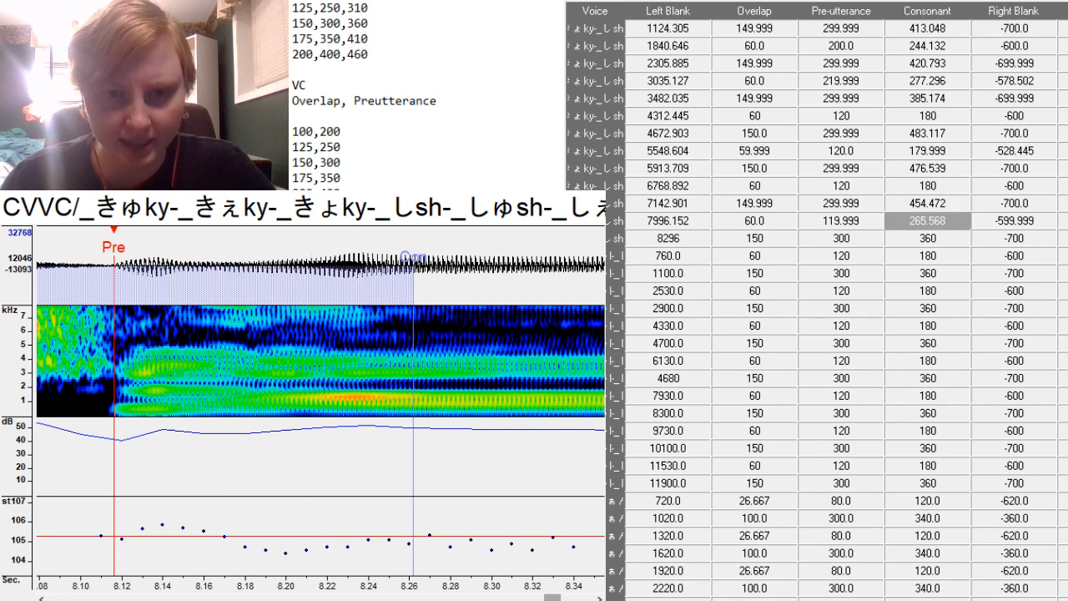
pyautogui.moveTo(552, 597); pyautogui.dragTo(584, 597)
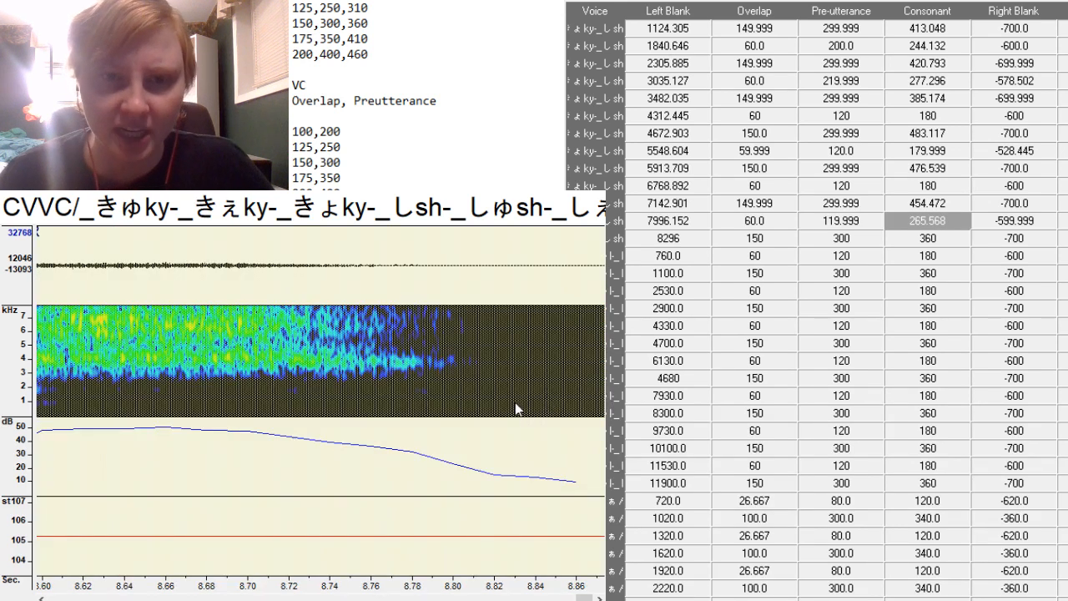
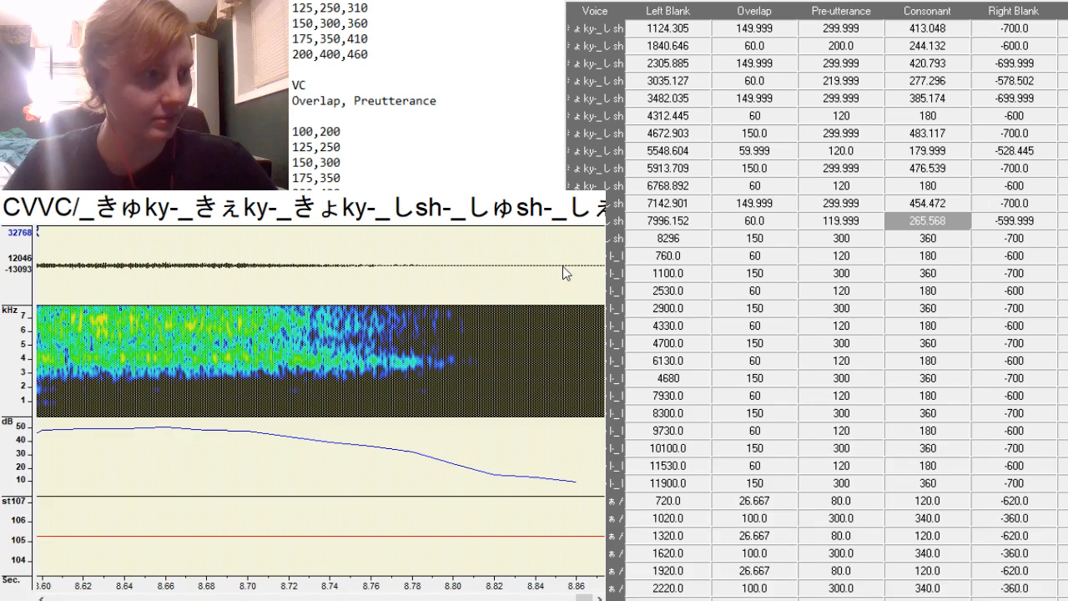
# Move the right blank of the row with left blank 7996.152 to about -456, inside the steady vowel.
pyautogui.click(778, 219)
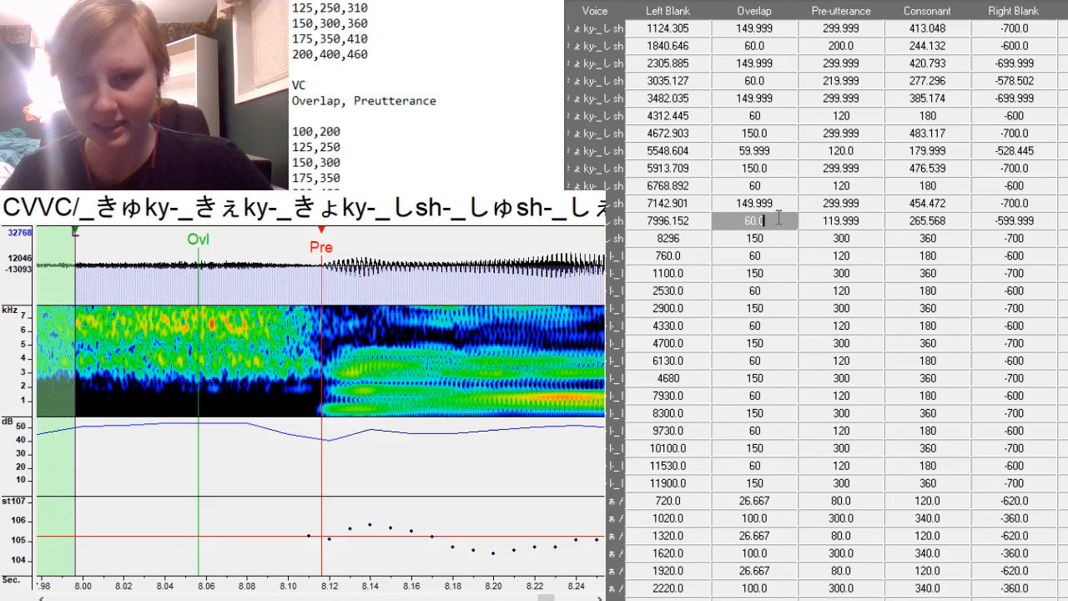
pyautogui.click(523, 597)
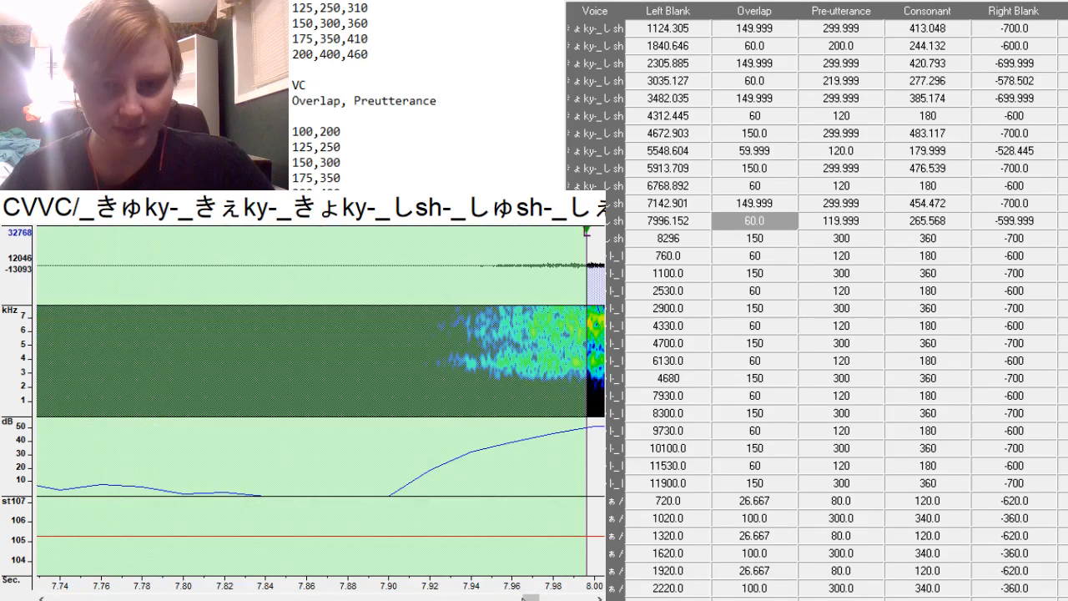
pyautogui.moveTo(526, 597); pyautogui.dragTo(566, 597)
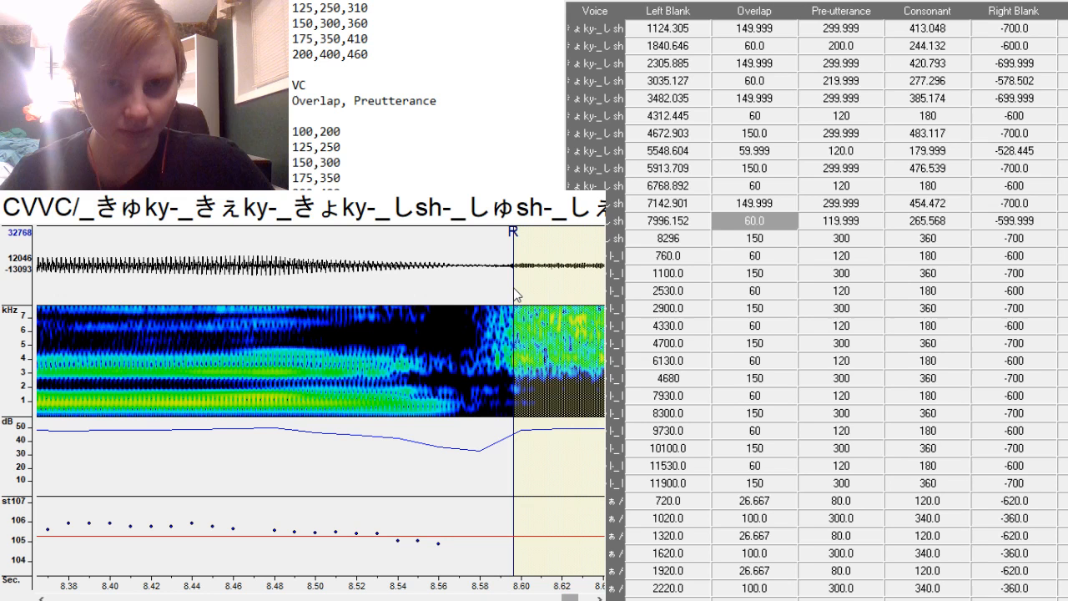
pyautogui.moveTo(515, 294); pyautogui.dragTo(218, 250)
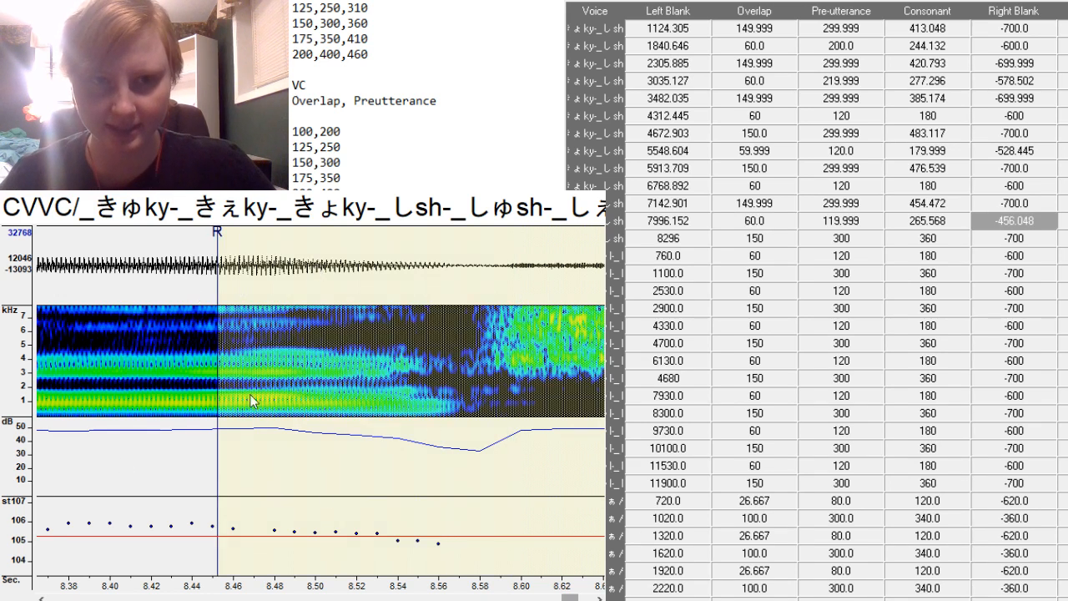
# Set the right blank of the row with left blank 8296 to -400.
pyautogui.press('Down')
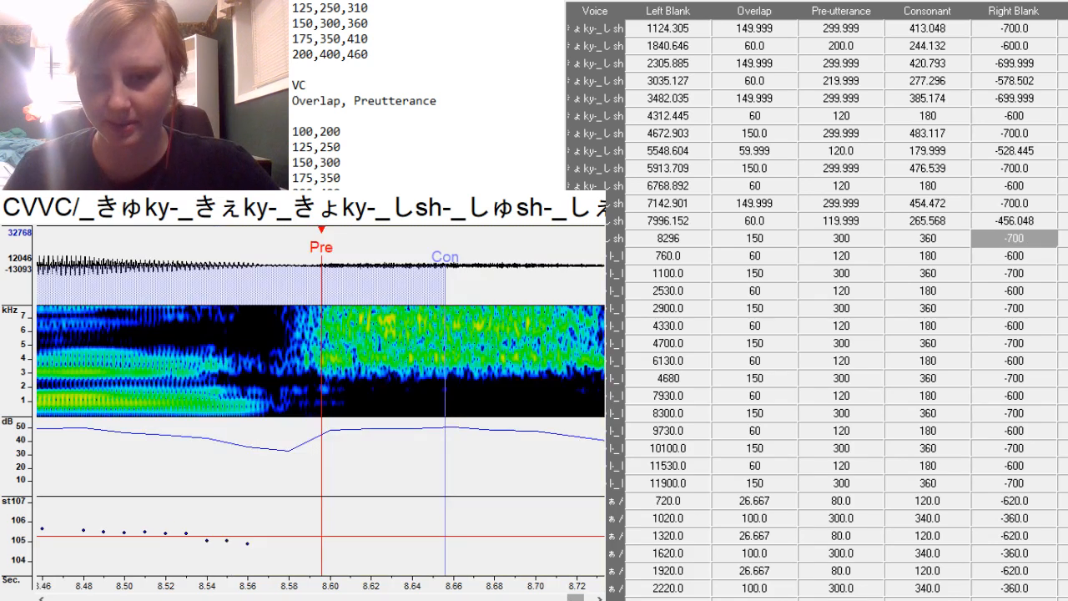
pyautogui.moveTo(576, 599); pyautogui.dragTo(626, 596)
pyautogui.click(1035, 238)
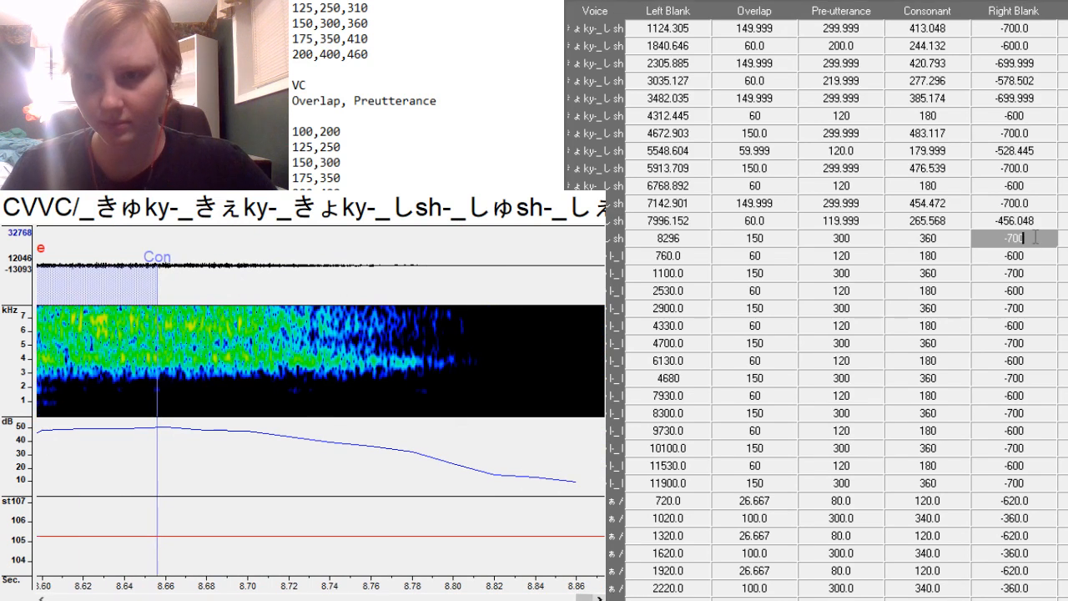
pyautogui.press('BackSpace')
pyautogui.press('BackSpace')
pyautogui.press('BackSpace')
pyautogui.write('400')
pyautogui.press('Return')
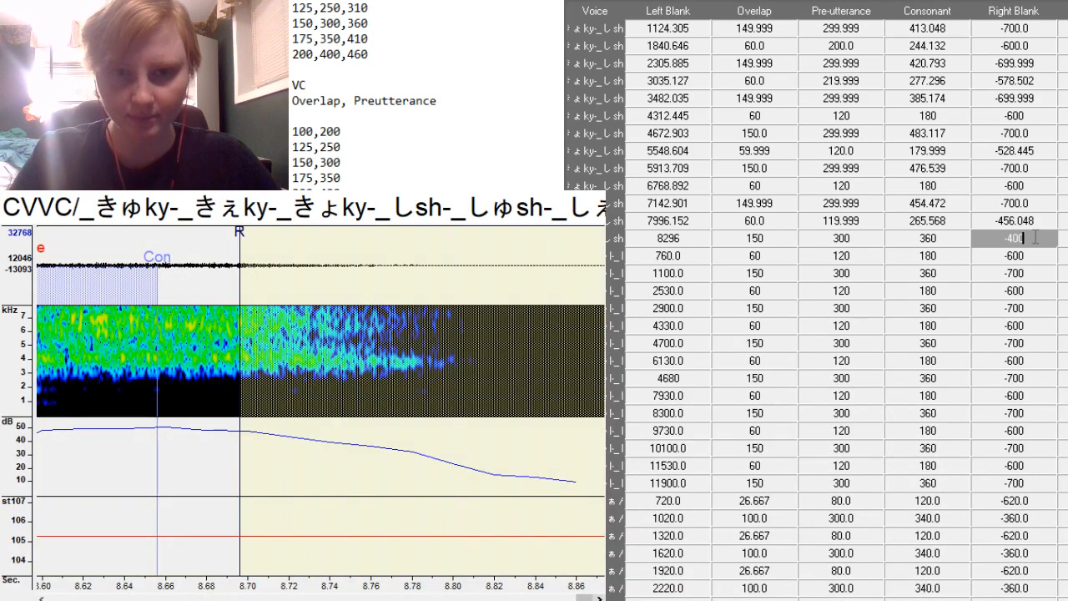
# Shift all timing markers of the 8296 ms row together, placing its left blank at about 8339 ms.
pyautogui.click(481, 598)
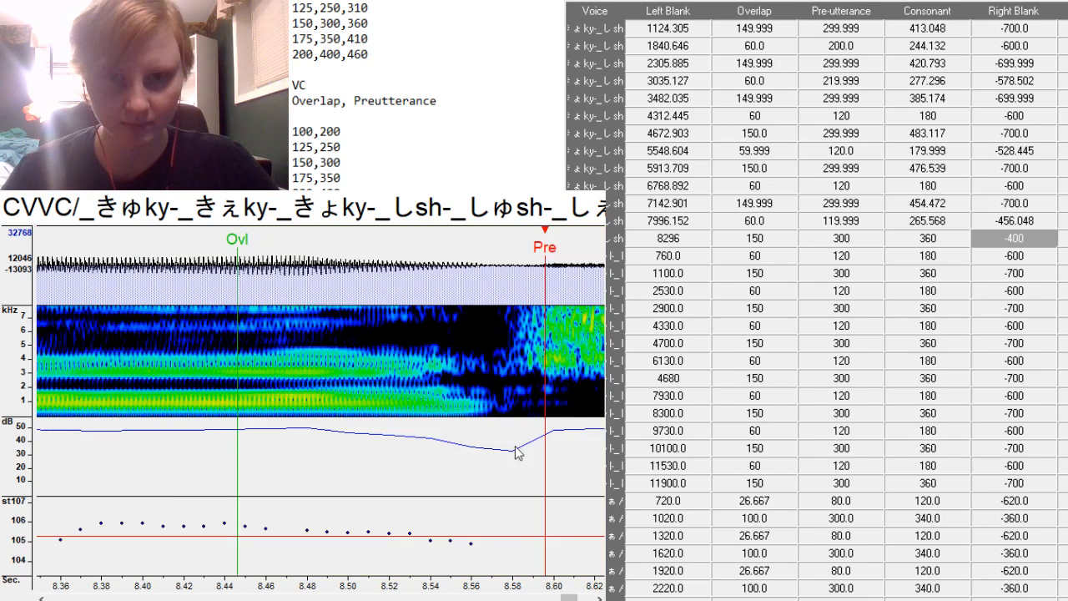
pyautogui.scroll(-1, 547, 423)
pyautogui.press('F6')
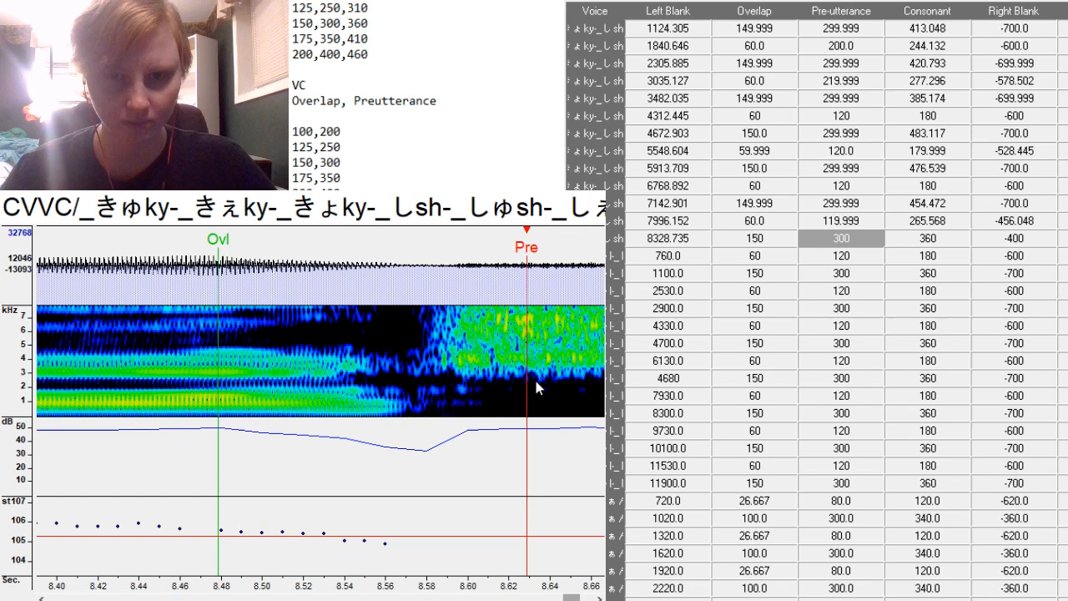
pyautogui.moveTo(533, 371); pyautogui.dragTo(549, 371)
pyautogui.scroll(-5, 350, 308)
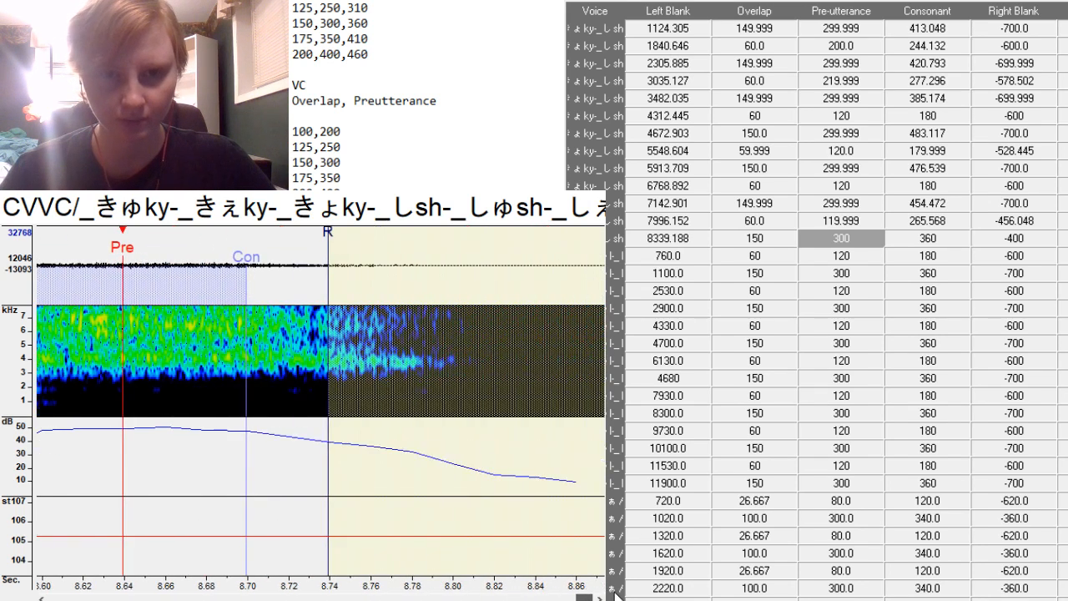
# Move the right blank of the row with left blank 8339.188 to about -521.1 and extend its consonant region to about 468.8 ms.
pyautogui.moveTo(328, 272); pyautogui.dragTo(576, 380)
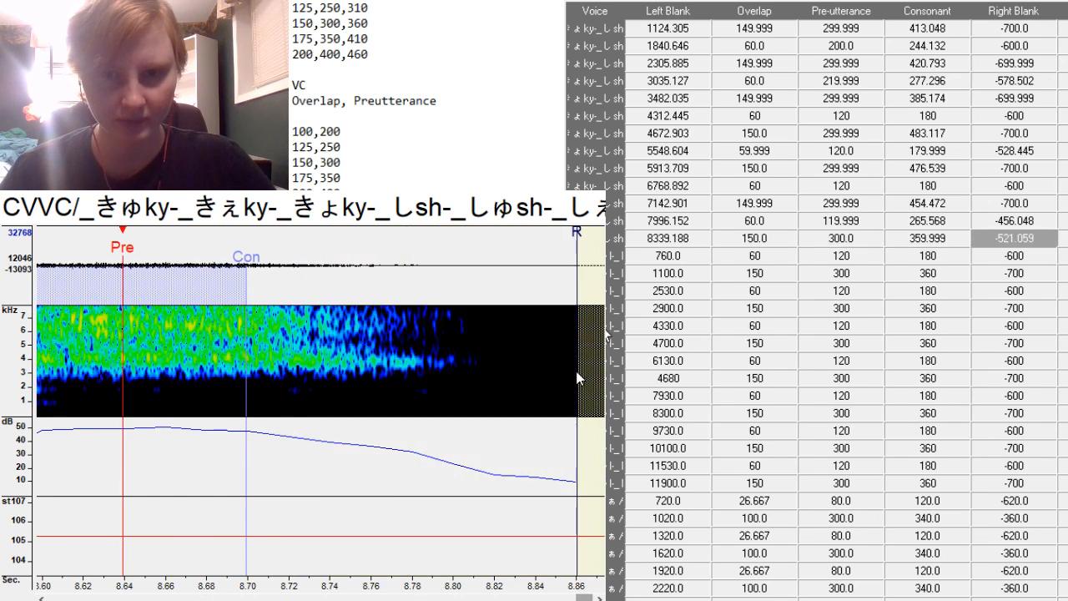
pyautogui.moveTo(250, 330)
pyautogui.mouseDown()
pyautogui.moveTo(429, 375)
pyautogui.moveTo(469, 375)
pyautogui.mouseUp()
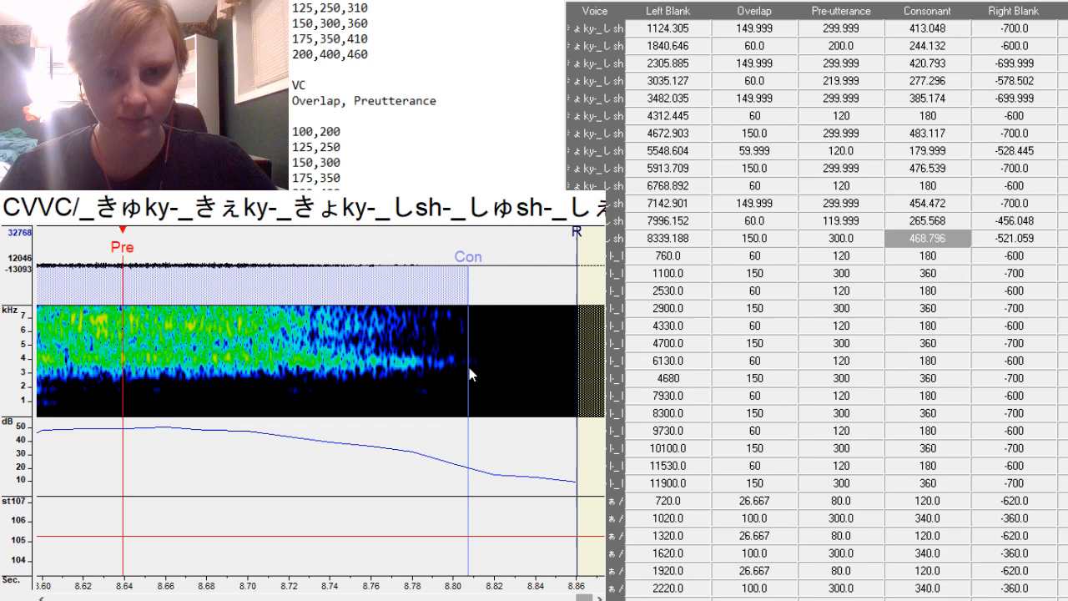
# Shift the markers of the ギョ row at 760 ms together to a left blank of about 724.7 ms and extend its consonant region to about 211 ms.
pyautogui.press('Down')
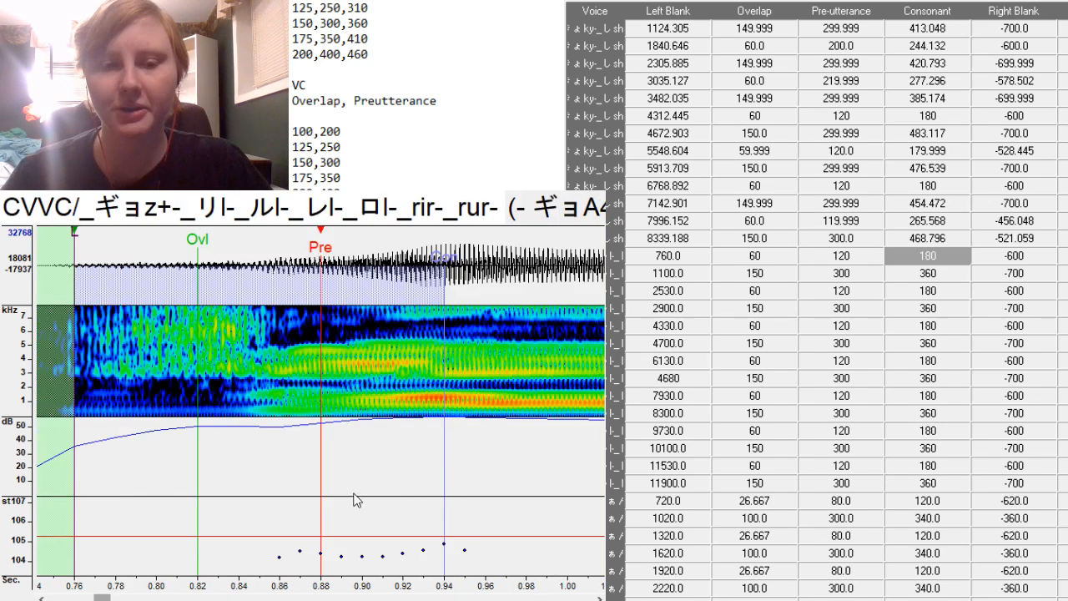
pyautogui.scroll(2, 367, 493)
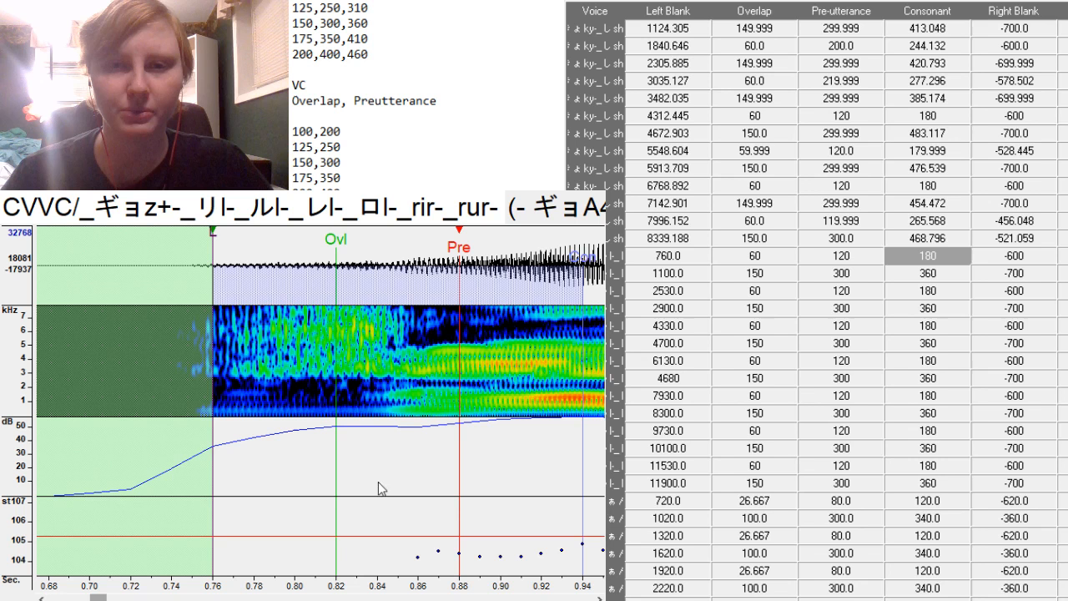
pyautogui.press('F3')
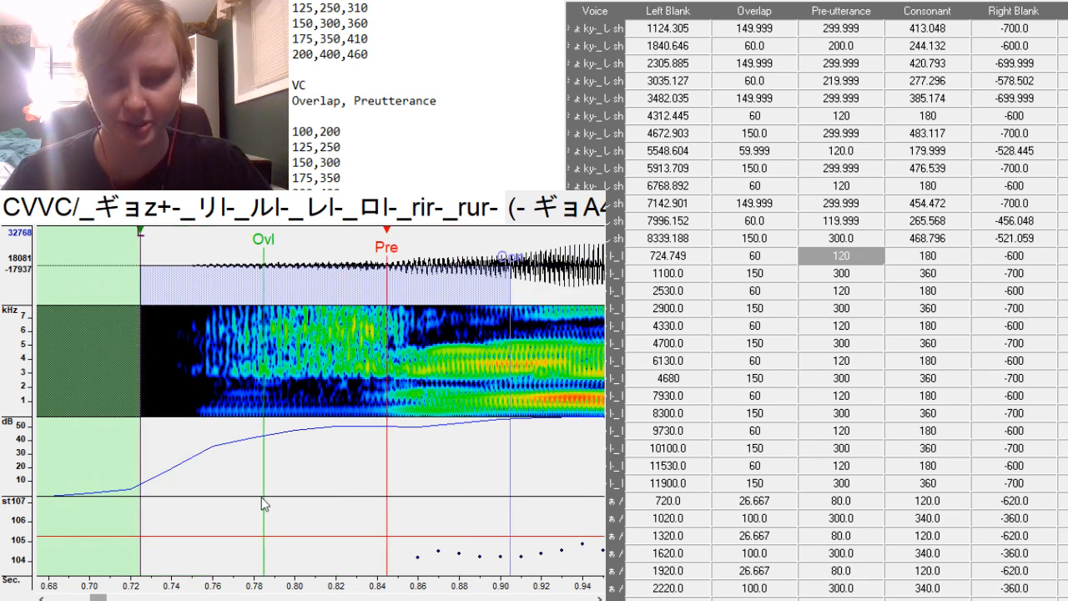
pyautogui.scroll(-1, 309, 411)
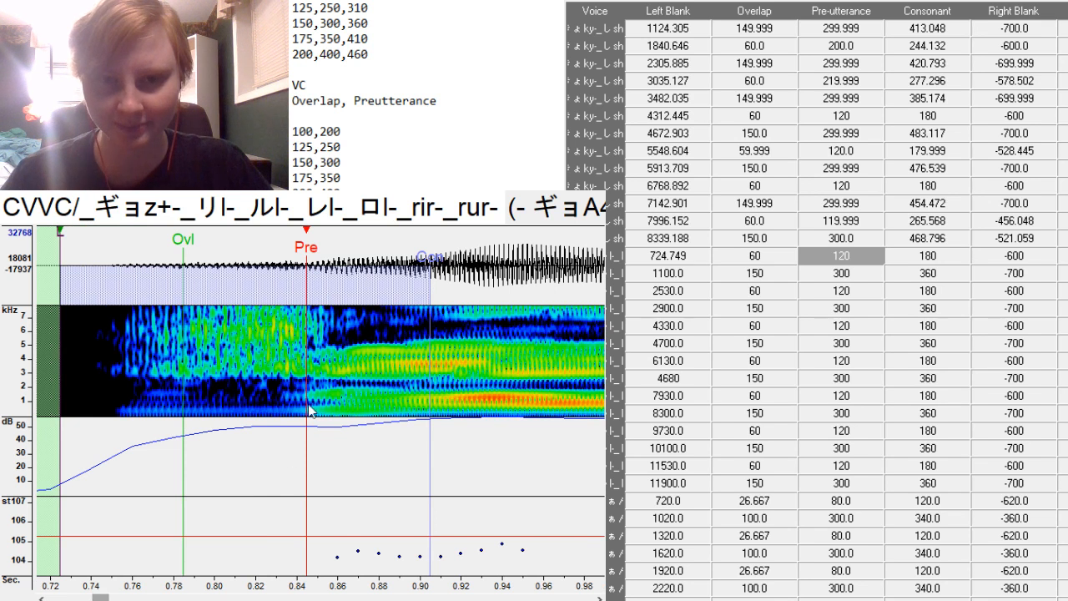
pyautogui.moveTo(431, 383); pyautogui.dragTo(495, 395)
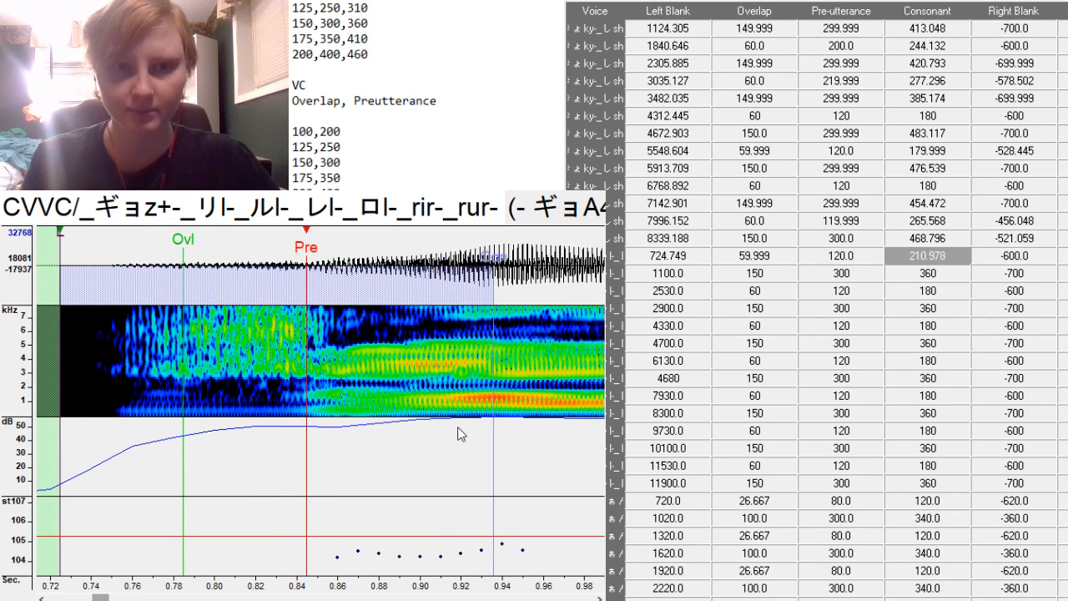
# Shift the markers of the "o Z" row at 1100 ms together to a left blank of about 1140 ms and extend its consonant region to about 420 ms.
pyautogui.press('Down')
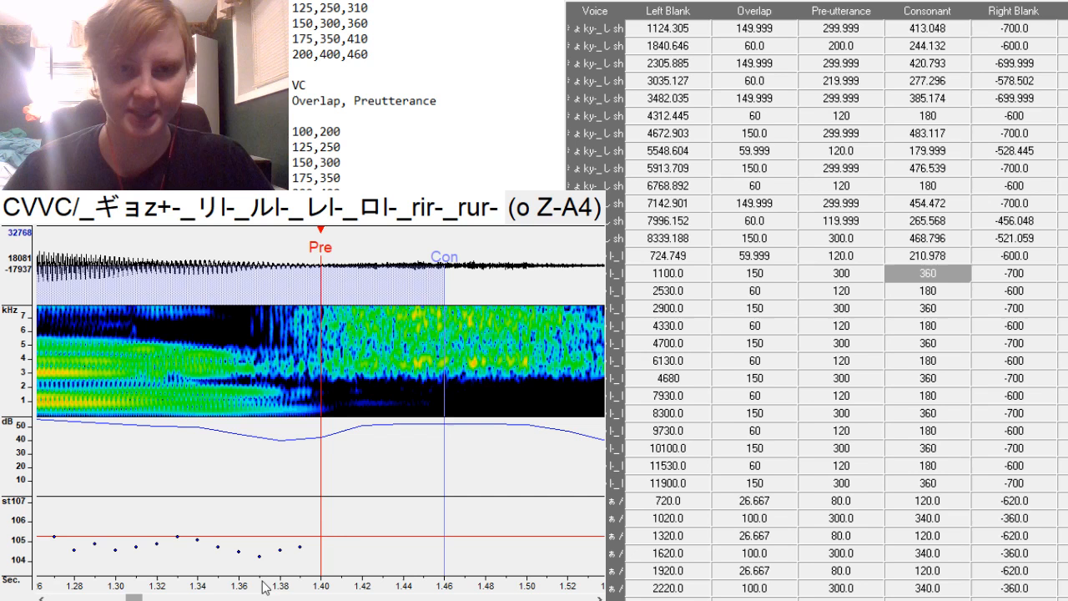
pyautogui.press('F3')
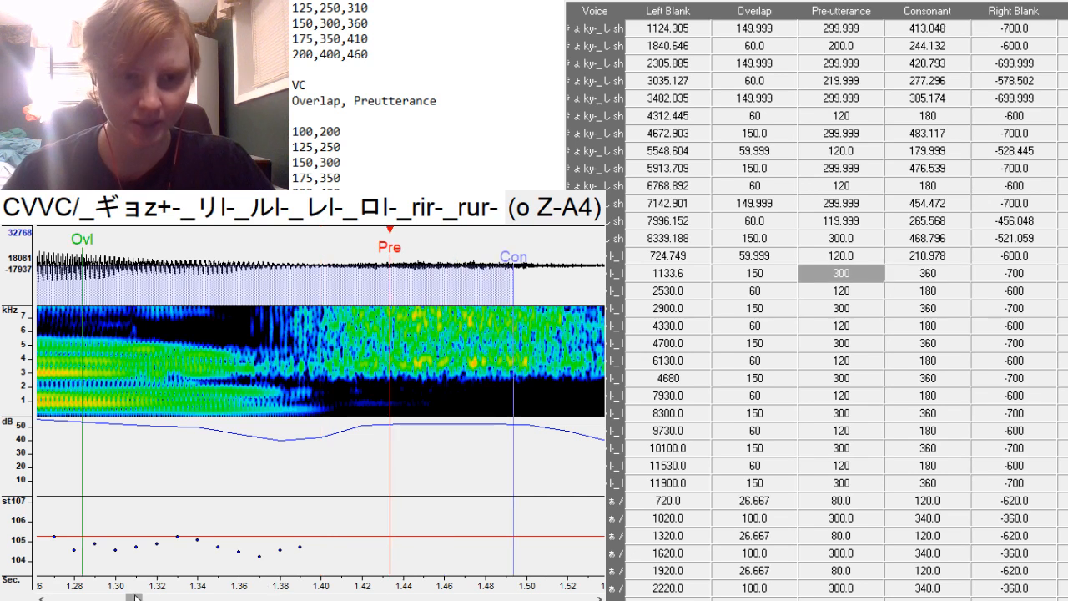
pyautogui.moveTo(136, 598); pyautogui.dragTo(140, 599)
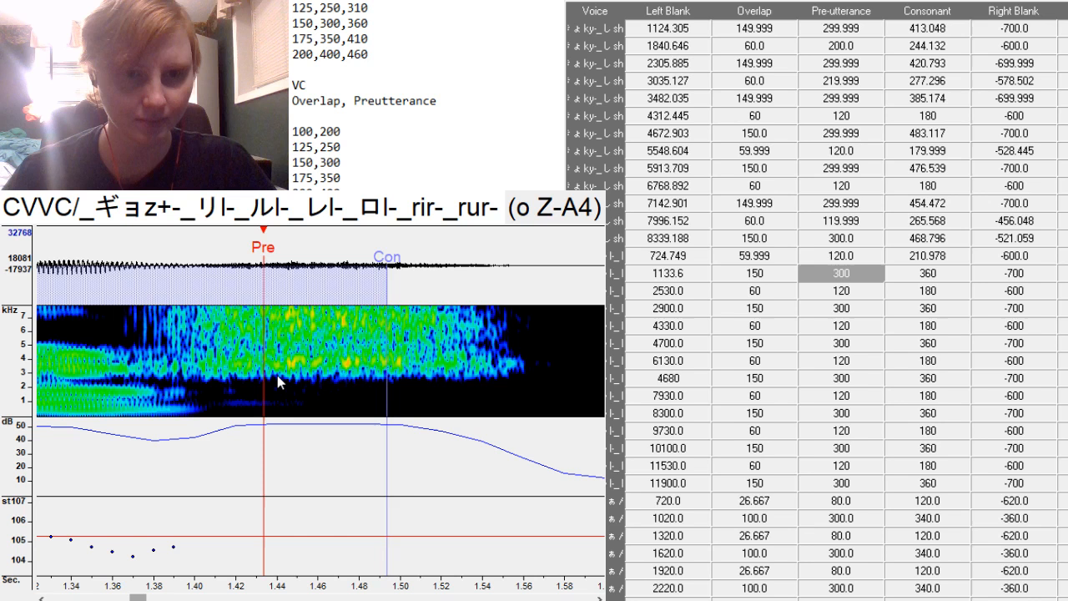
pyautogui.press('F3')
pyautogui.moveTo(401, 328); pyautogui.dragTo(513, 386)
# Shift all timing markers of the リ row at 2530 ms together, placing its left blank at about 1927.6 ms.
pyautogui.press('Down')
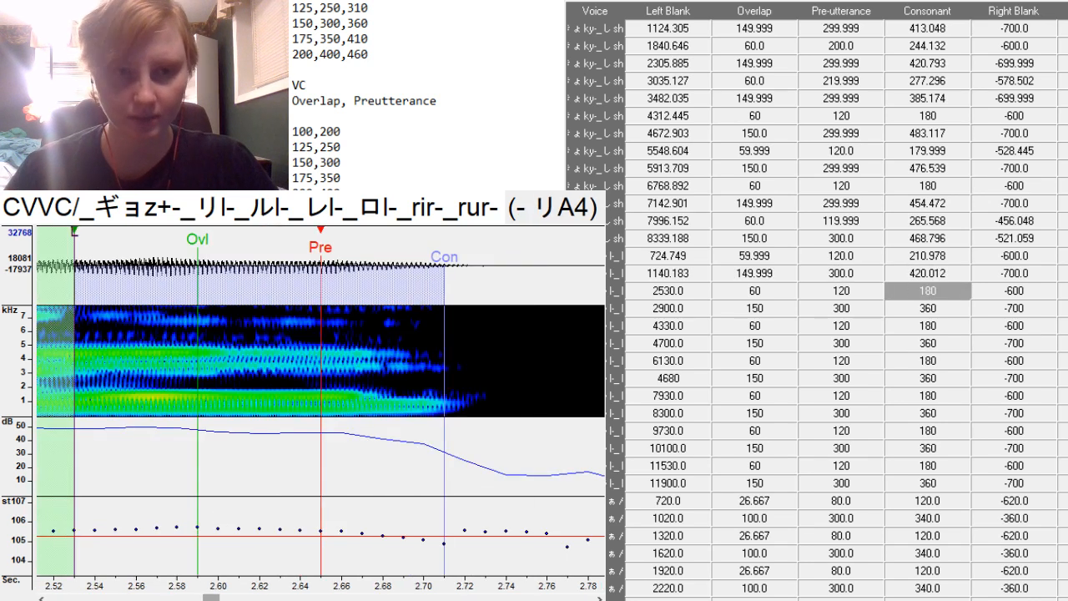
pyautogui.moveTo(211, 597); pyautogui.dragTo(164, 594)
pyautogui.press('F3')
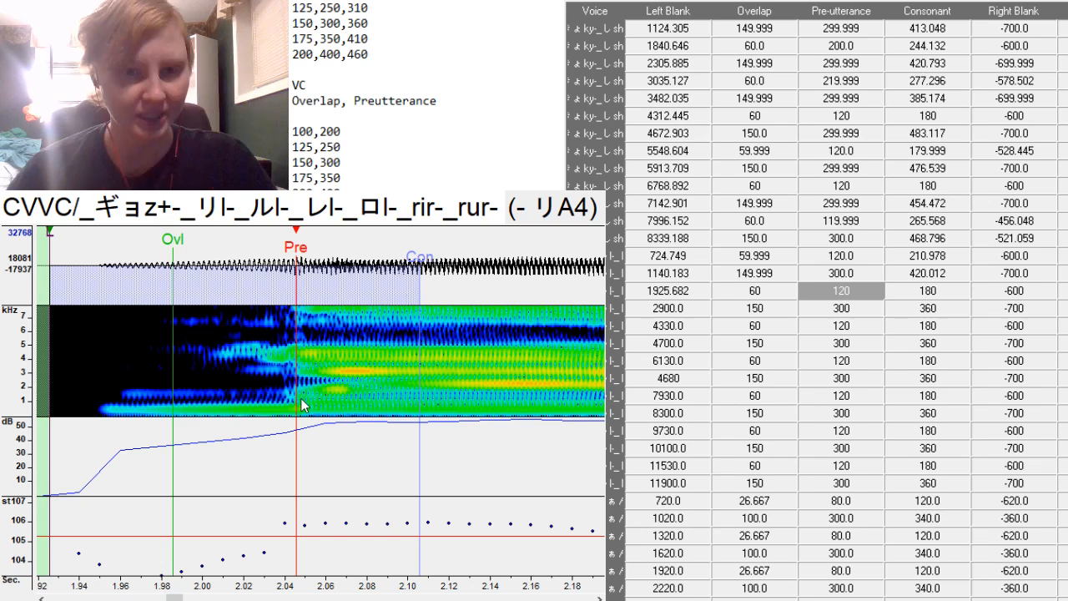
pyautogui.moveTo(302, 405); pyautogui.dragTo(311, 405)
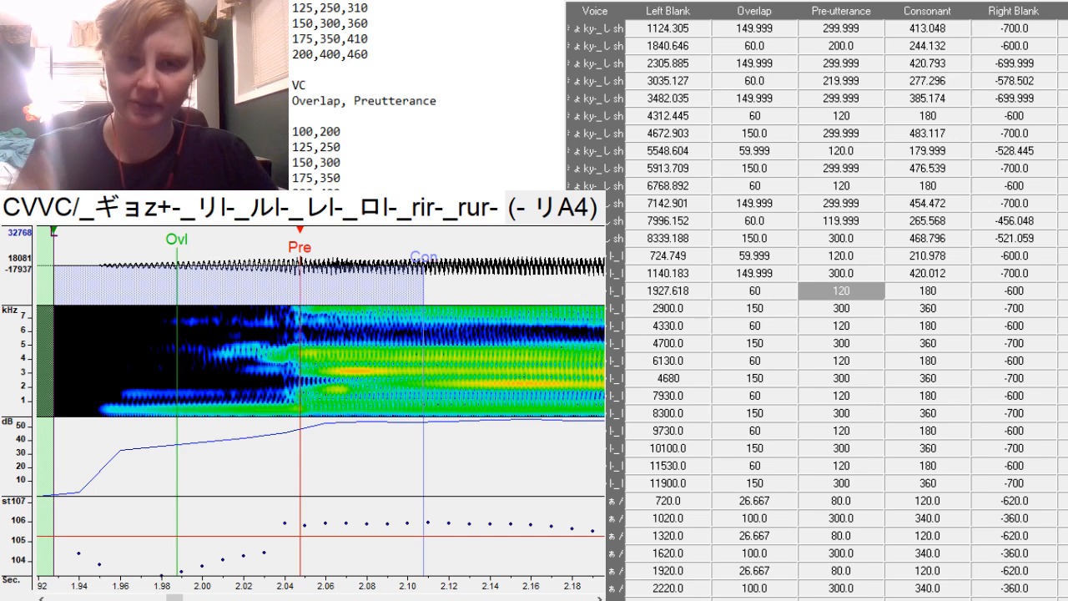
# Shift the markers of the "i l-" row together to a left blank of about 3569.5 and extend its consonant region to about 380.5 ms.
pyautogui.press('Down')
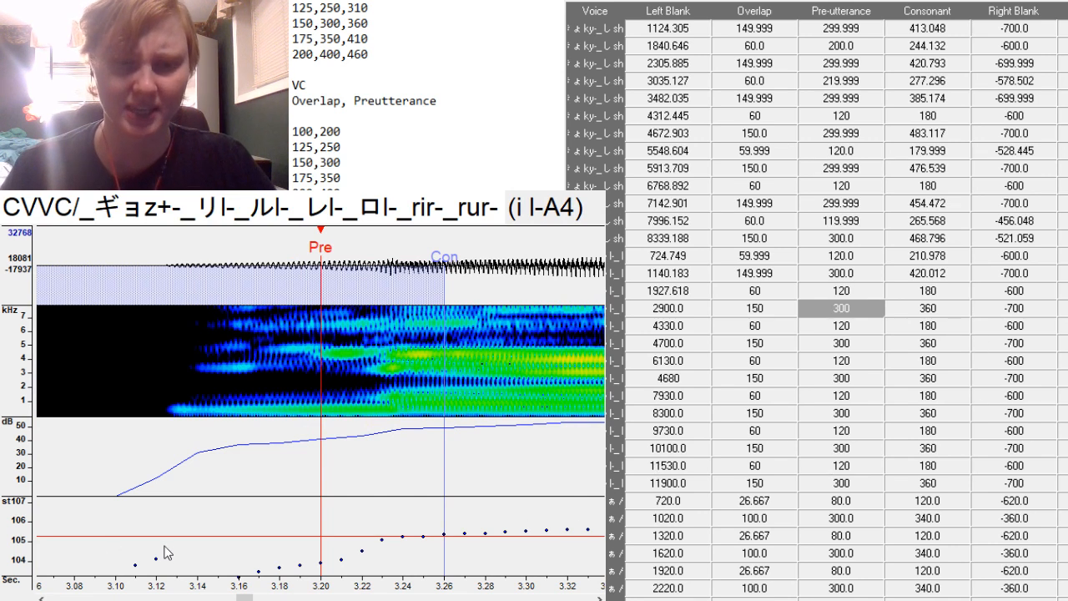
pyautogui.moveTo(244, 598)
pyautogui.mouseDown()
pyautogui.moveTo(231, 597)
pyautogui.moveTo(251, 597)
pyautogui.mouseUp()
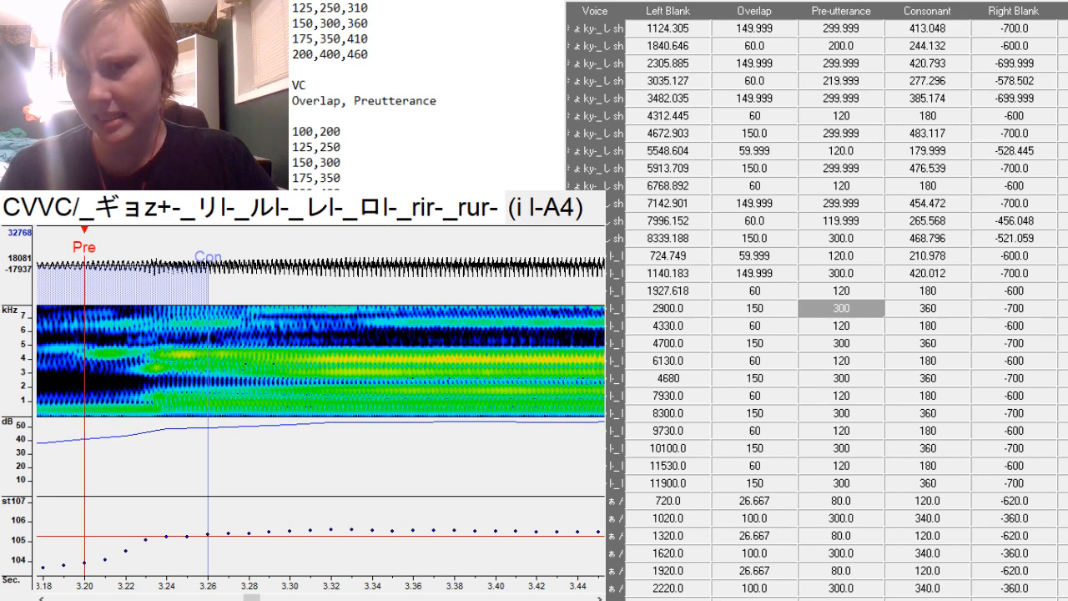
pyautogui.moveTo(251, 598); pyautogui.dragTo(282, 598)
pyautogui.press('F3')
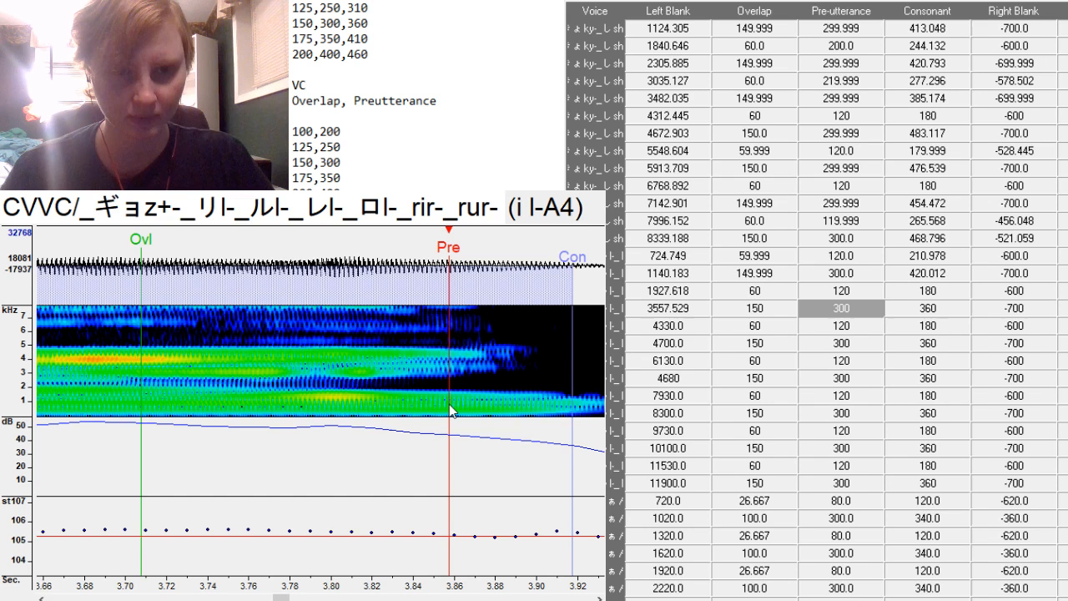
pyautogui.press('F3')
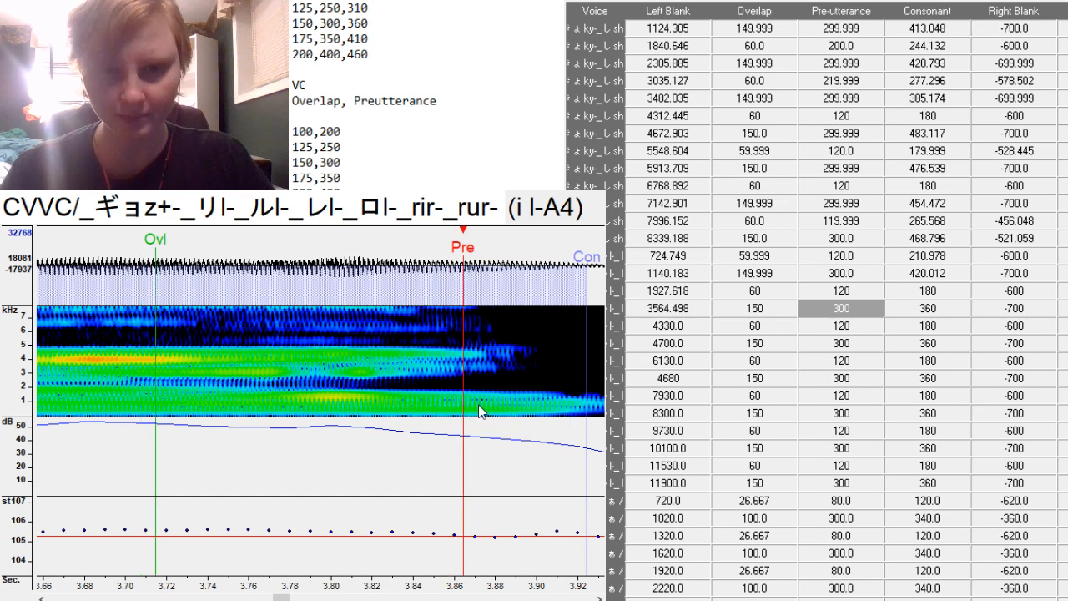
pyautogui.press('F3')
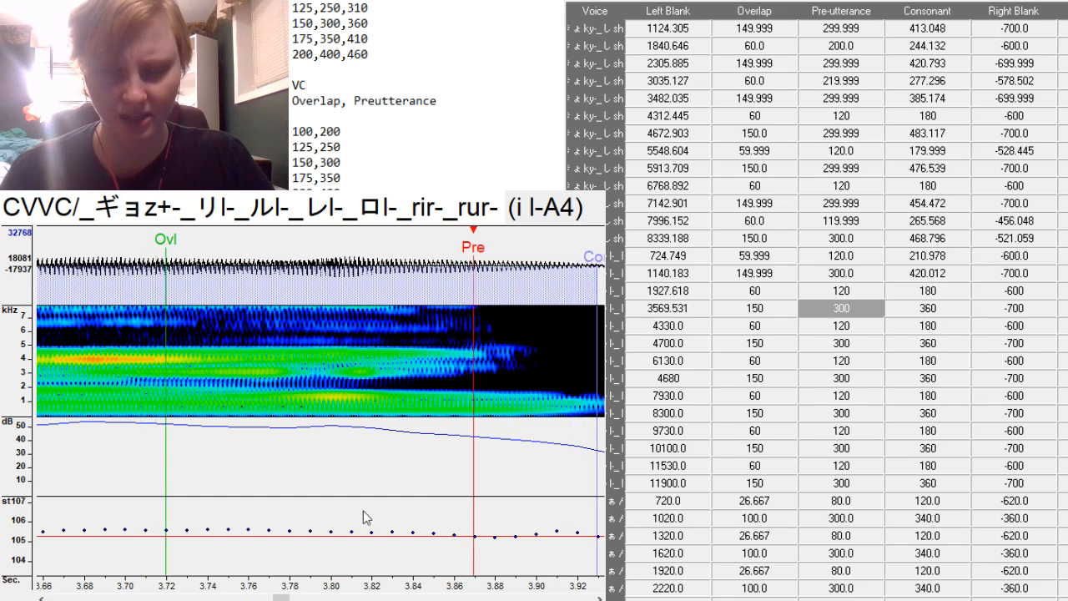
pyautogui.moveTo(281, 598); pyautogui.dragTo(287, 597)
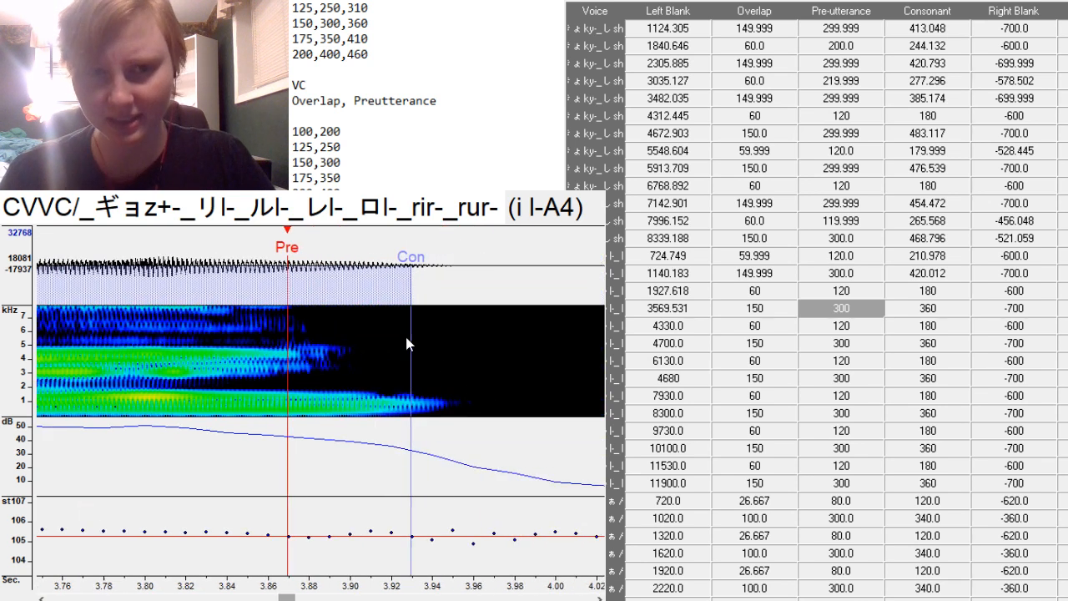
pyautogui.press('F4')
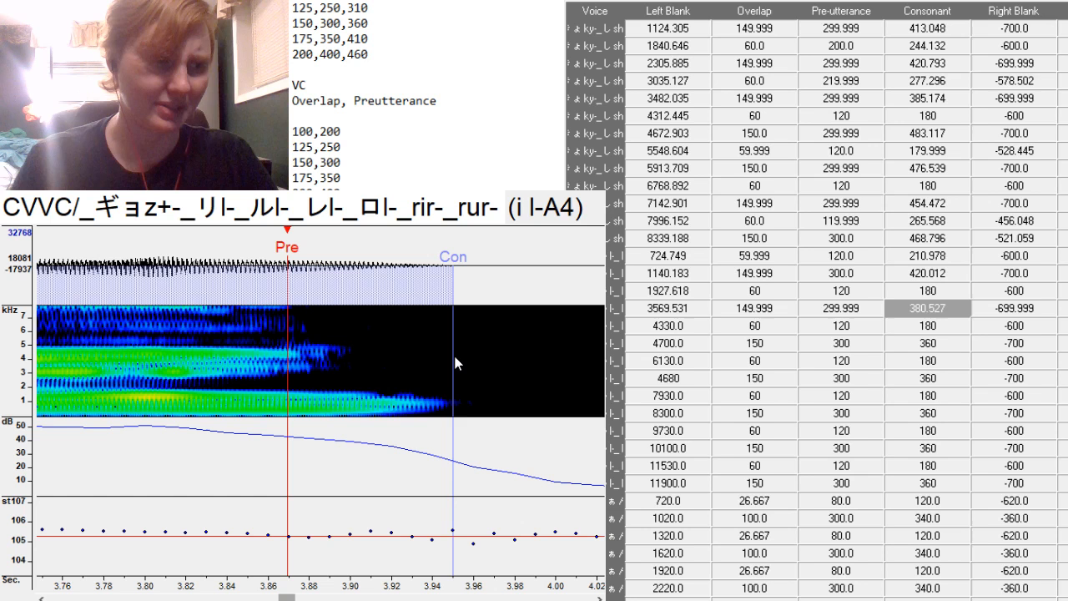
pyautogui.press('Down')
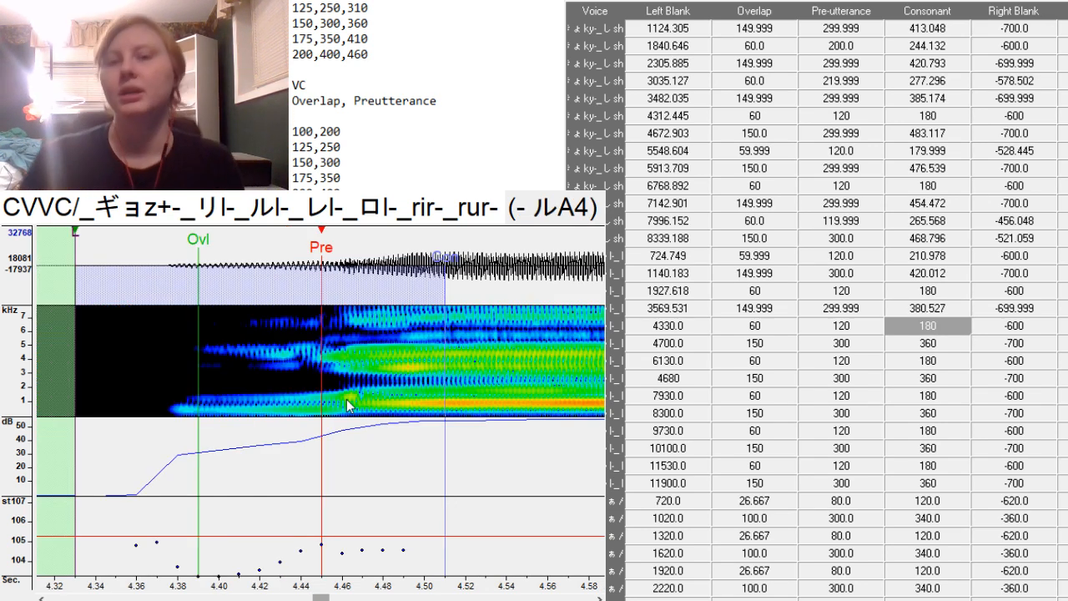
# Move the markers of the "i l-" row back together to a left blank of about 2278 and extend its consonant region to about 480.4 ms.
pyautogui.press('Up')
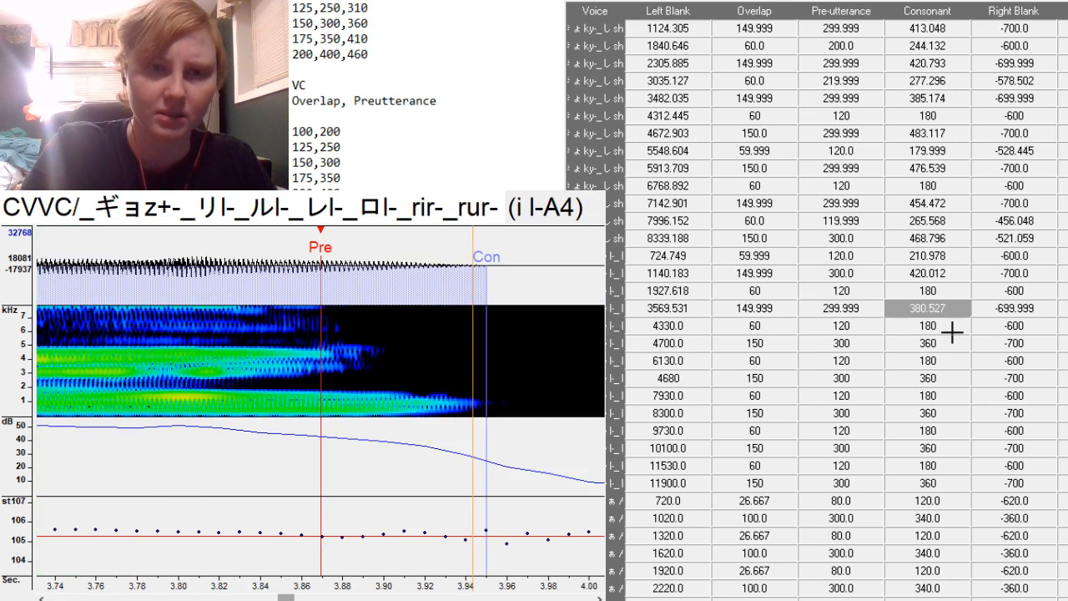
pyautogui.moveTo(286, 597); pyautogui.dragTo(208, 598)
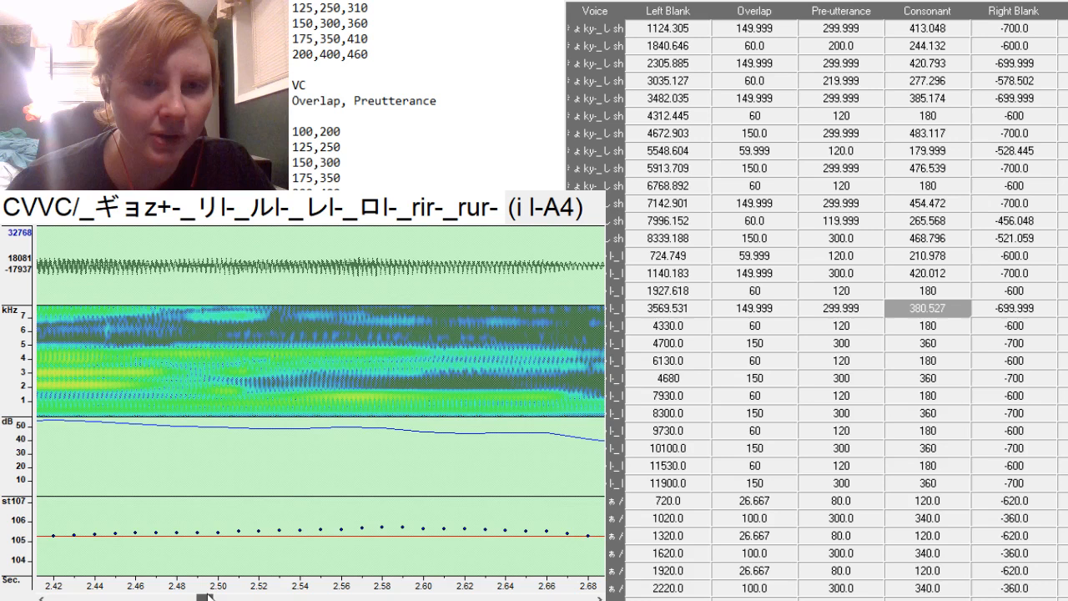
pyautogui.press('F3')
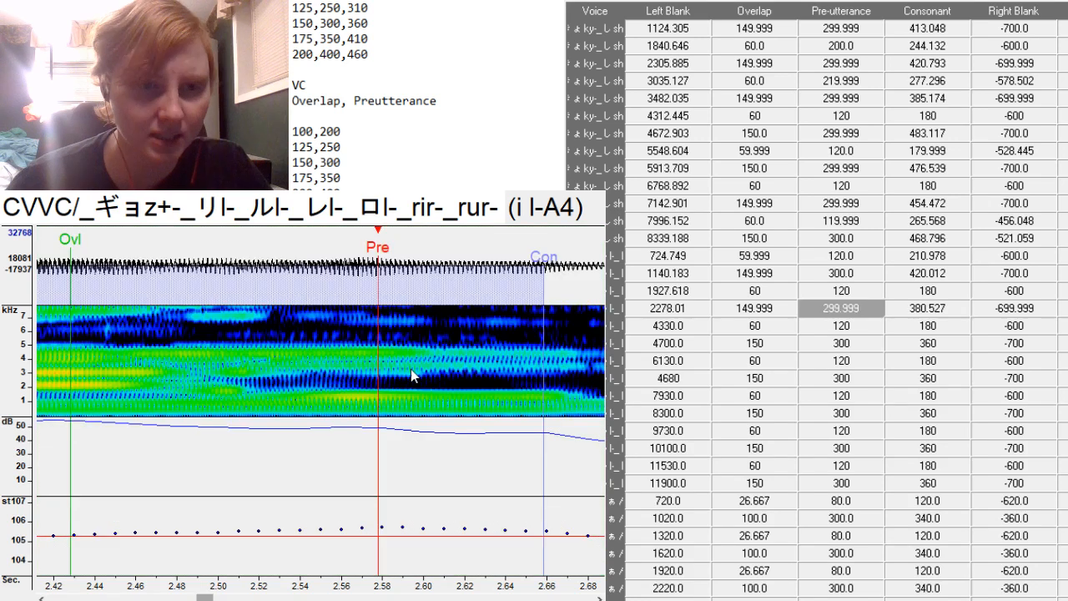
pyautogui.moveTo(205, 597); pyautogui.dragTo(215, 597)
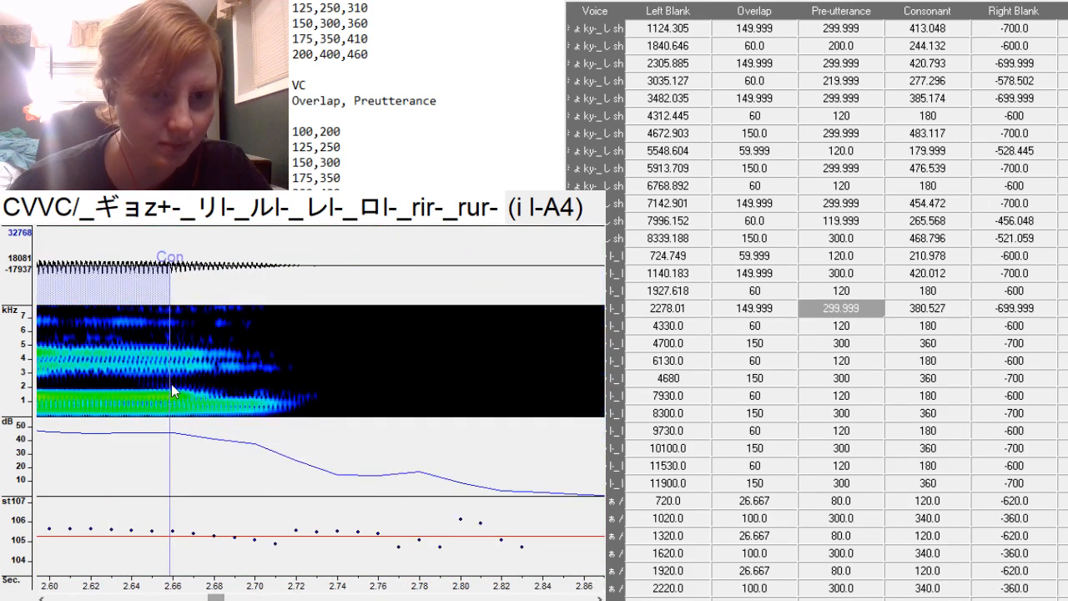
pyautogui.moveTo(168, 383)
pyautogui.mouseDown()
pyautogui.moveTo(384, 398)
pyautogui.moveTo(375, 398)
pyautogui.mouseUp()
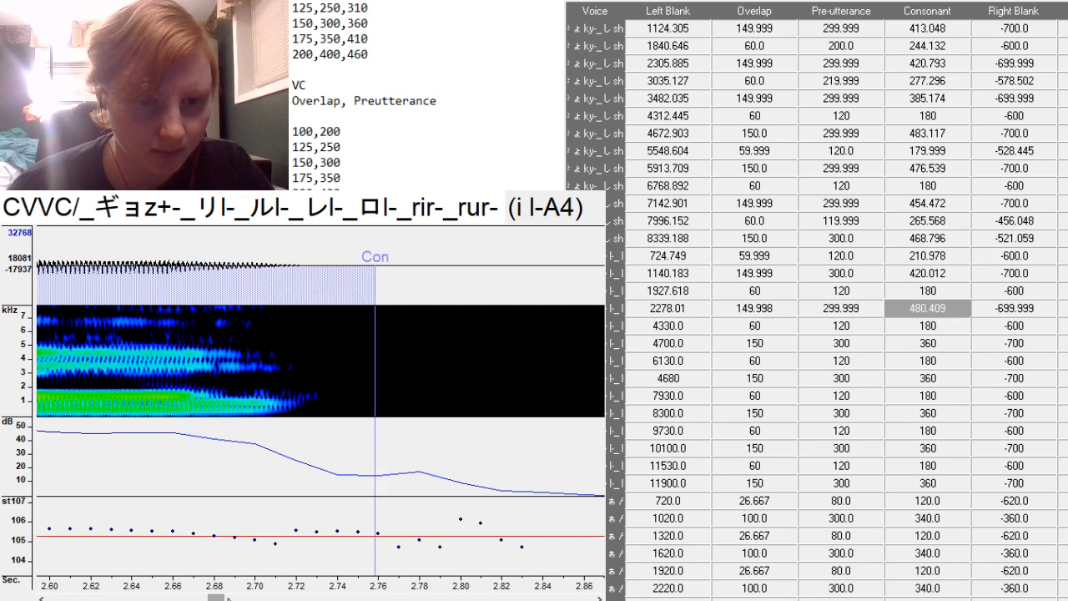
pyautogui.click(228, 599)
pyautogui.moveTo(228, 598)
pyautogui.mouseDown()
pyautogui.moveTo(216, 590)
pyautogui.moveTo(232, 591)
pyautogui.mouseUp()
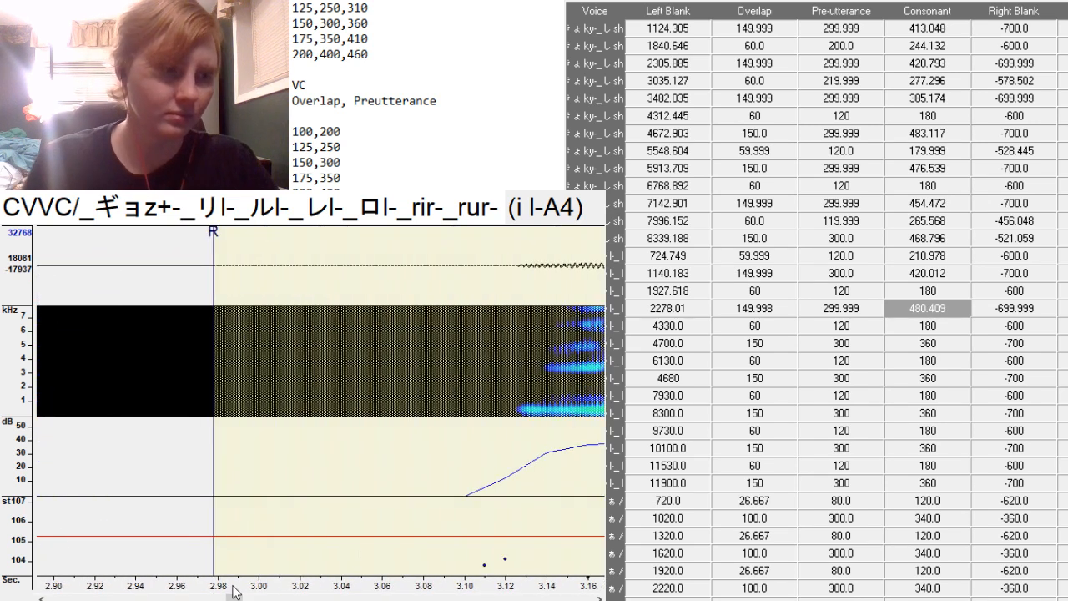
# Shift all timing markers of the ル row at 4330 ms together, placing its left blank at about 3081.7 ms.
pyautogui.press('Down')
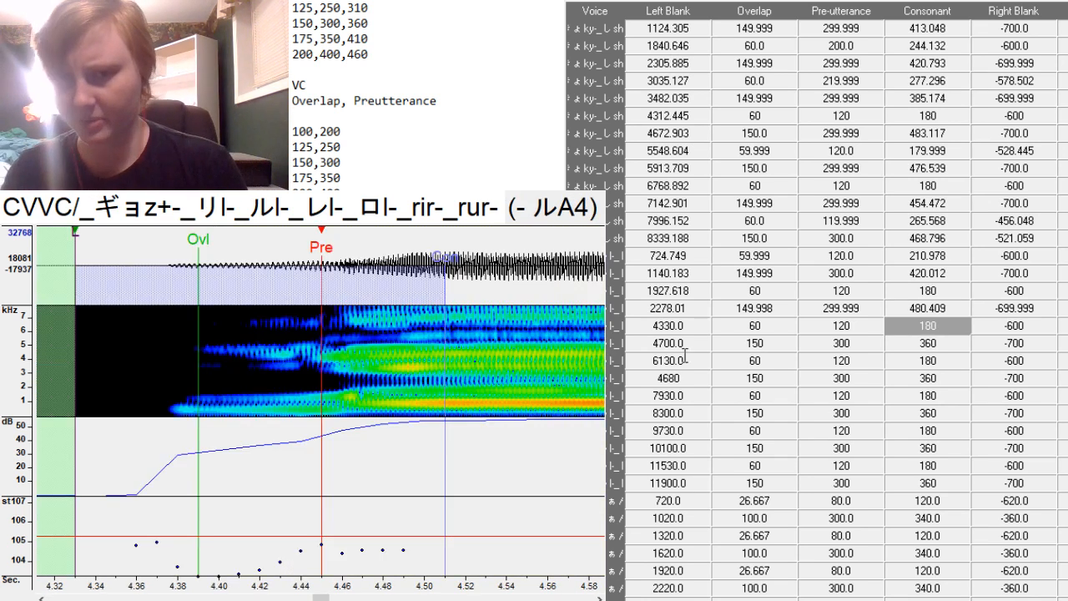
pyautogui.moveTo(668, 325); pyautogui.dragTo(680, 354)
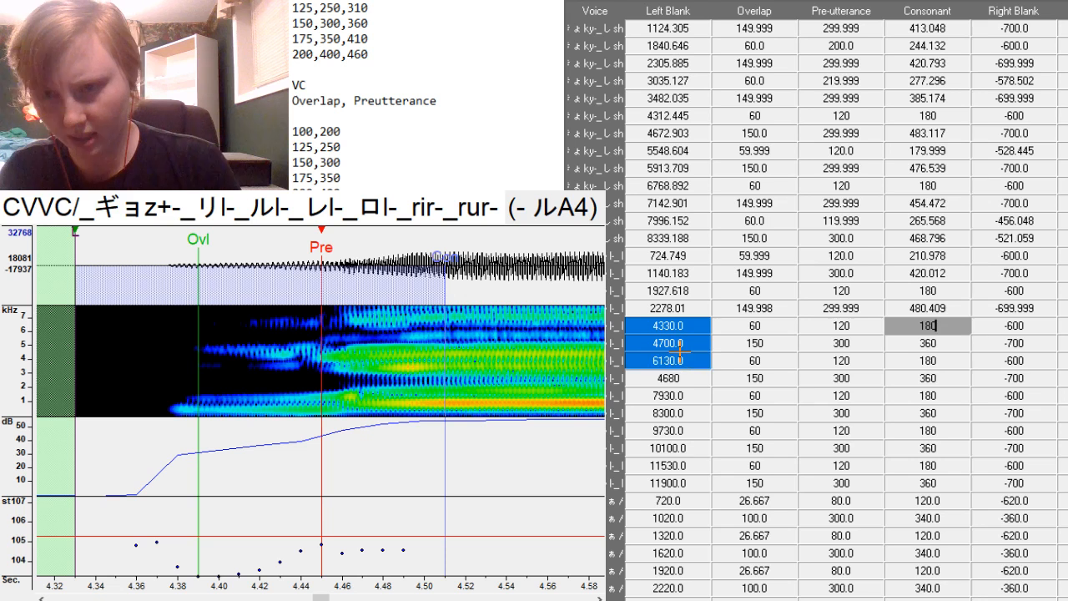
pyautogui.press('Left')
pyautogui.press('Left')
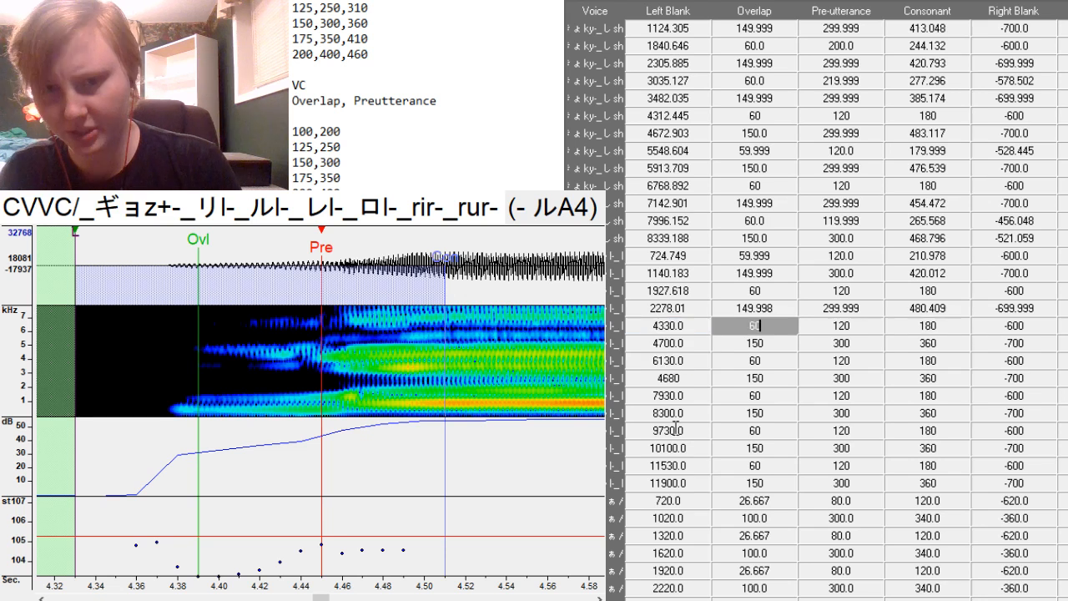
pyautogui.moveTo(681, 360); pyautogui.dragTo(687, 327)
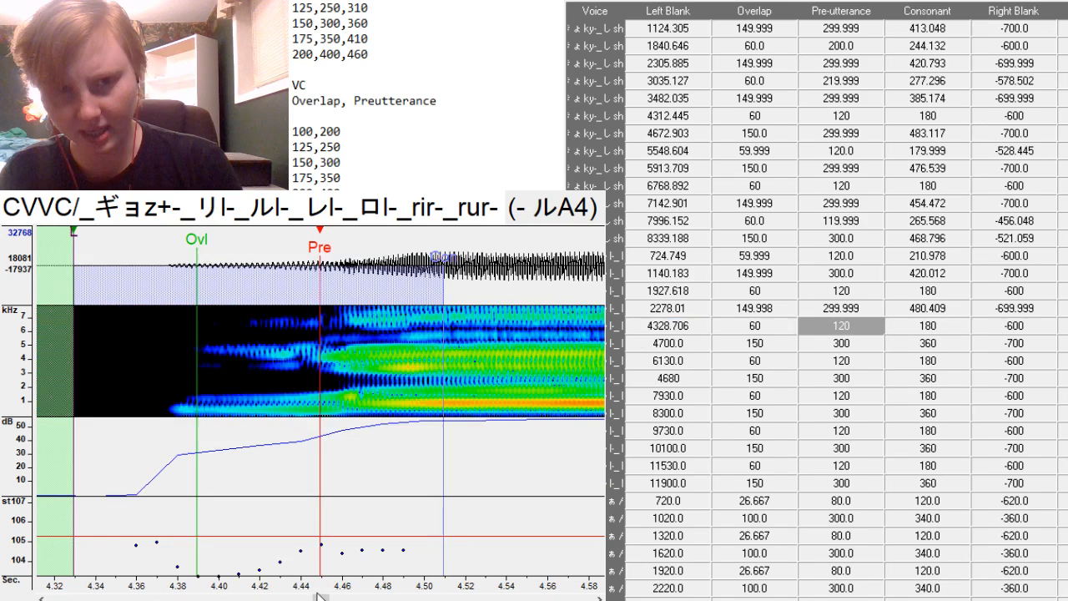
pyautogui.moveTo(320, 597); pyautogui.dragTo(242, 597)
pyautogui.press('F3')
pyautogui.press('F3')
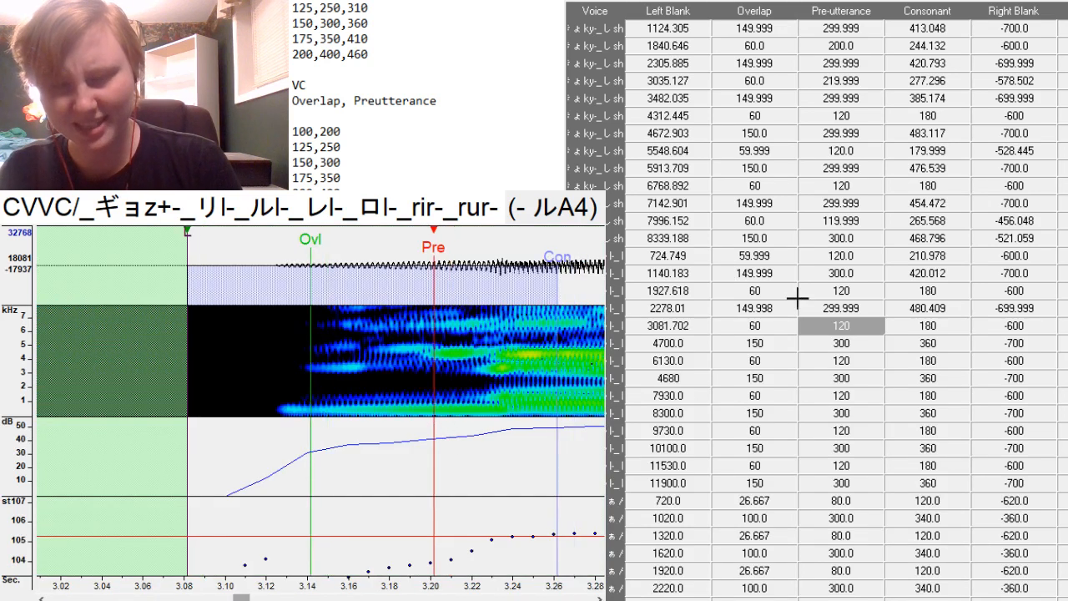
# Set the ル row's pre-utterance to 150, nudge its left blank to about 3085 and extend its consonant region to about 206.9 ms.
pyautogui.press('BackSpace')
pyautogui.press('BackSpace')
pyautogui.press('BackSpace')
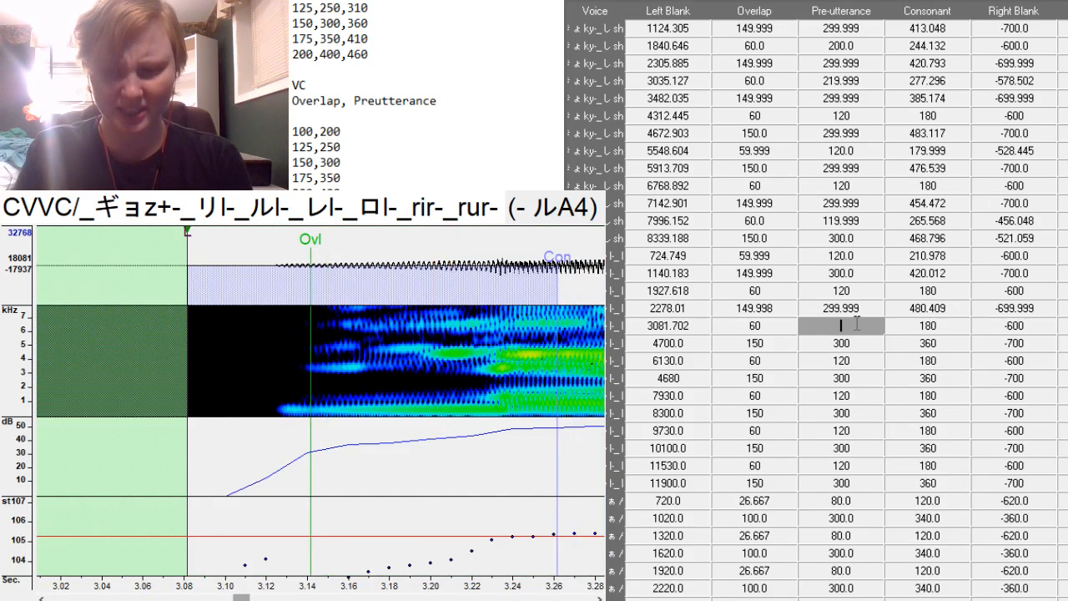
pyautogui.write('150')
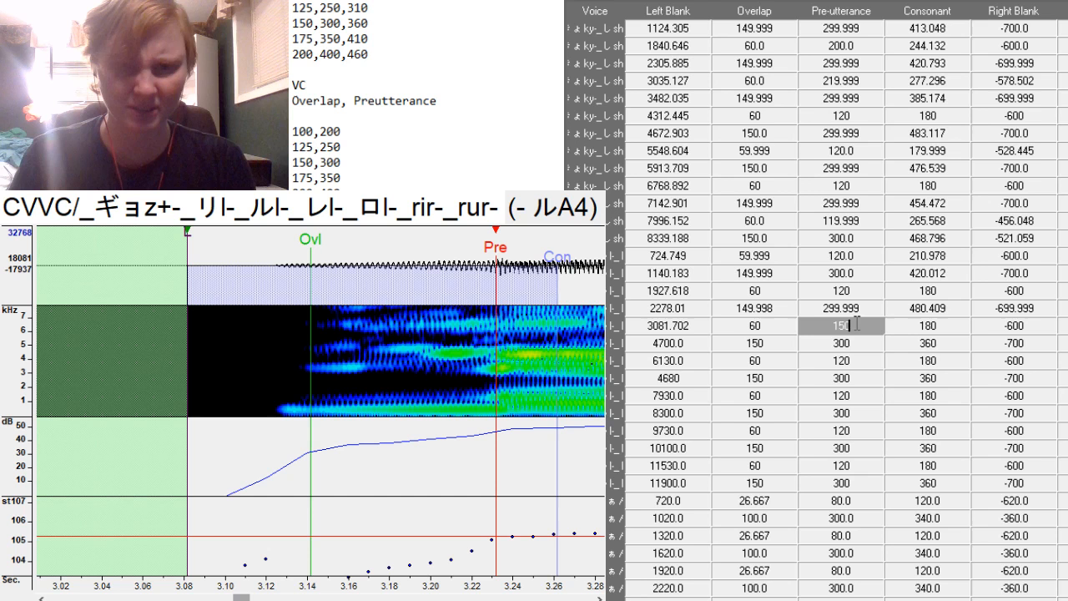
pyautogui.press('Return')
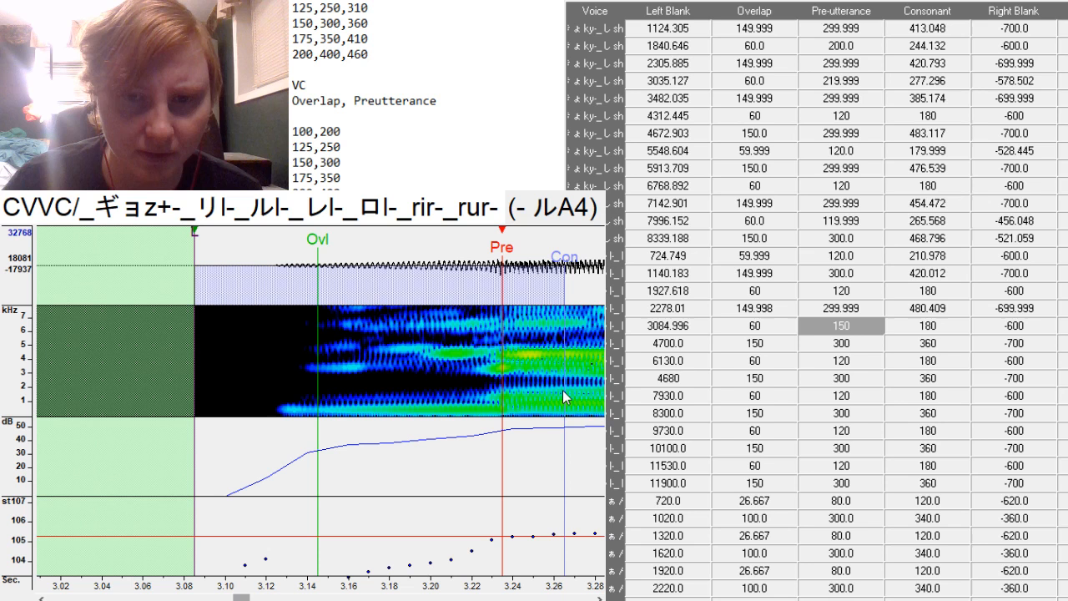
pyautogui.moveTo(564, 397); pyautogui.dragTo(619, 371)
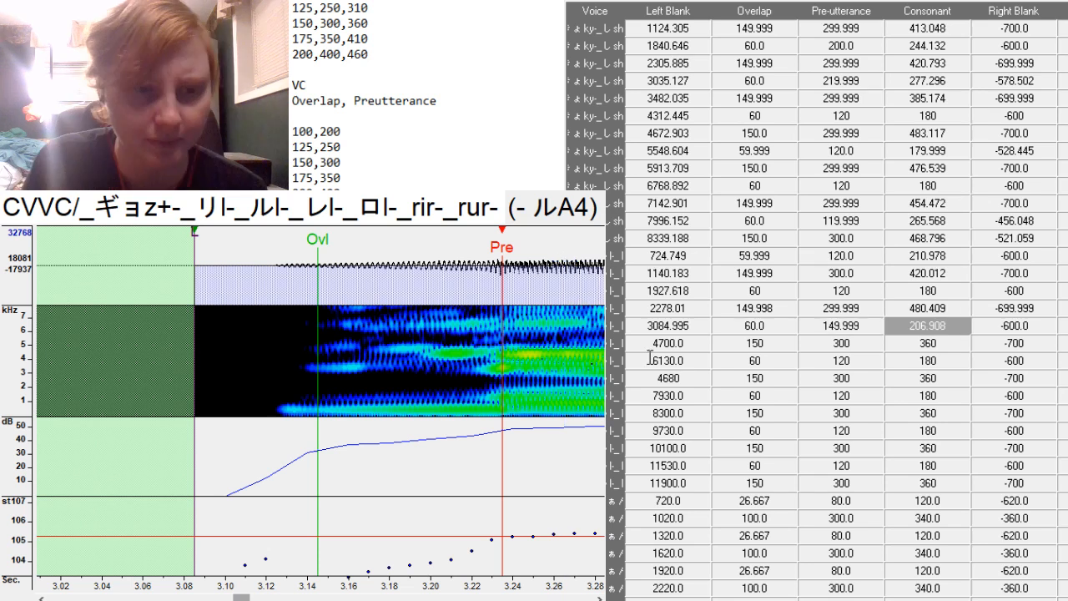
# Shift all timing markers of the "u l-" row at 4700 ms together, placing its left blank at about 3580.4 ms.
pyautogui.press('Down')
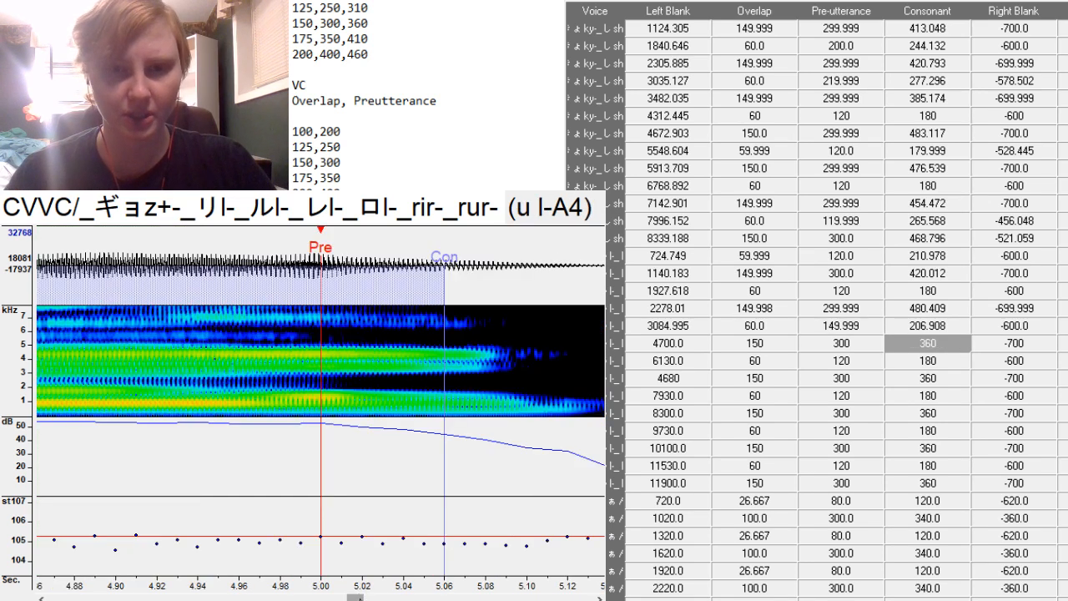
pyautogui.moveTo(330, 598); pyautogui.dragTo(281, 598)
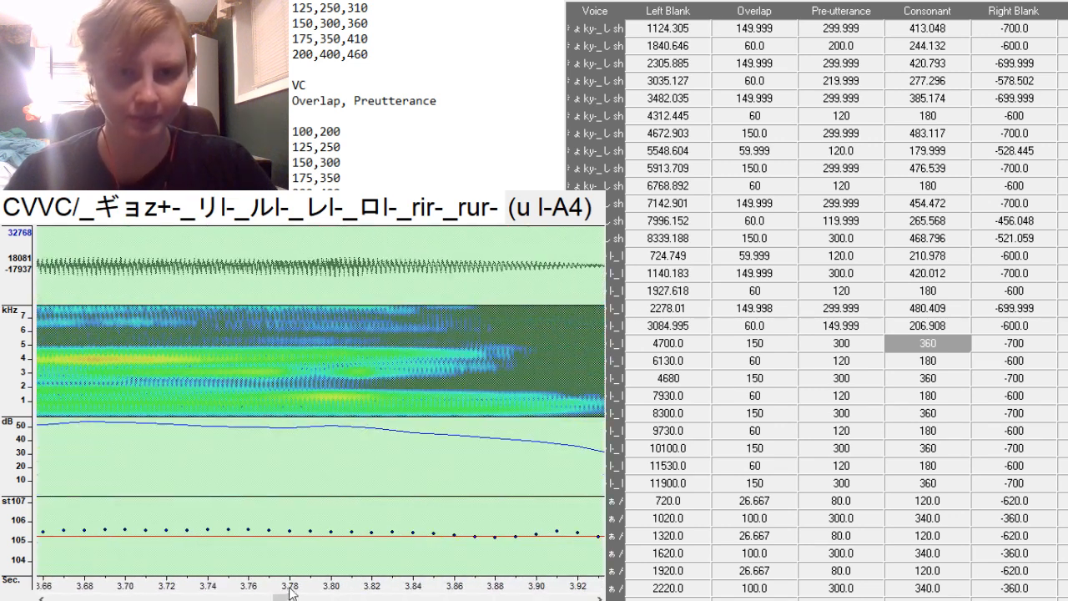
pyautogui.click(370, 410)
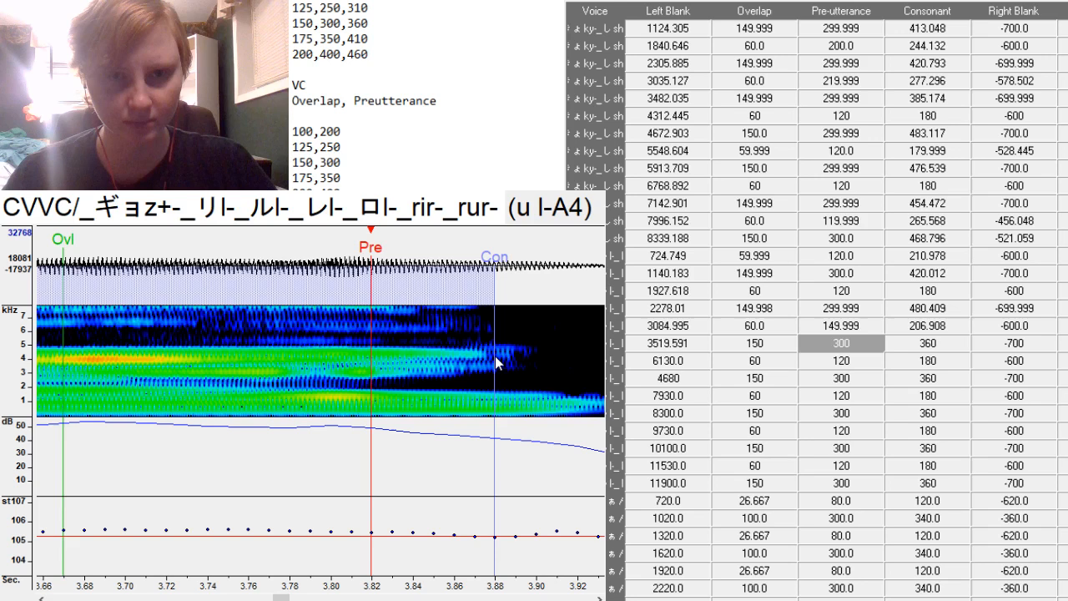
pyautogui.click(454, 360)
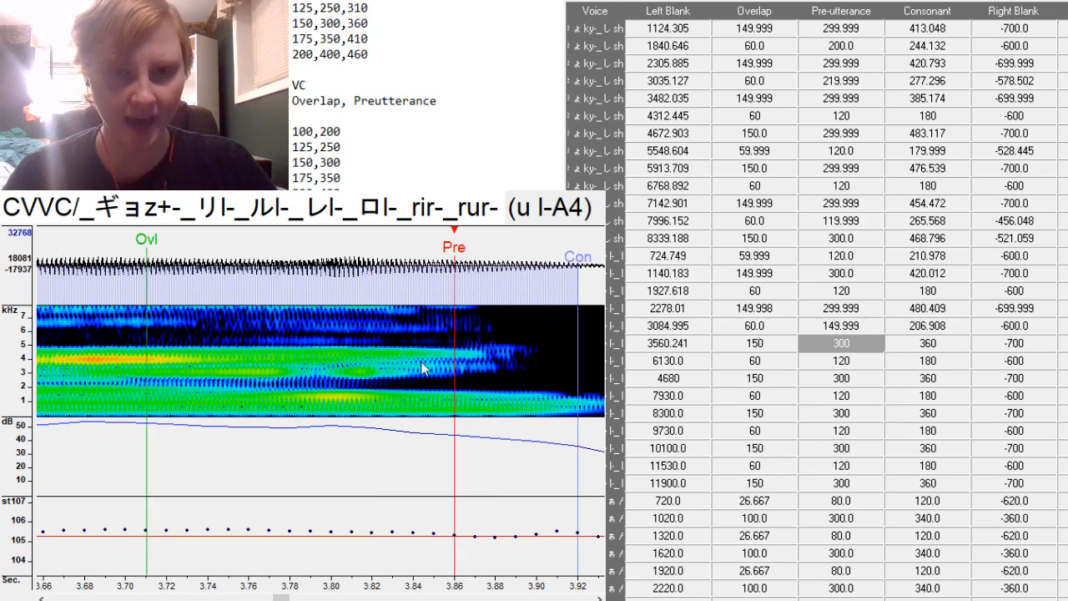
pyautogui.click(495, 409)
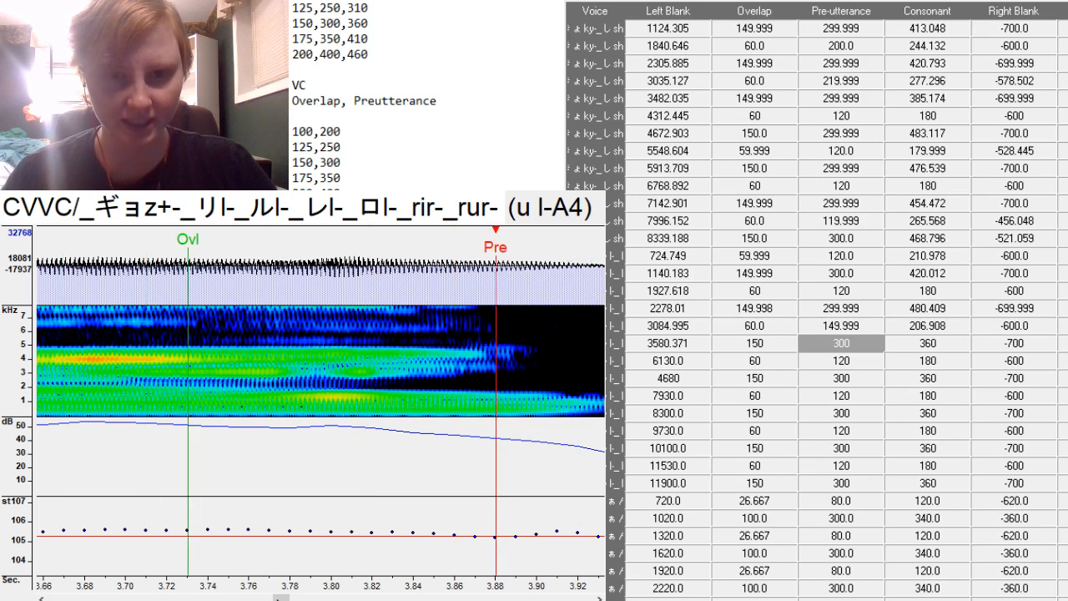
pyautogui.moveTo(278, 598); pyautogui.dragTo(284, 599)
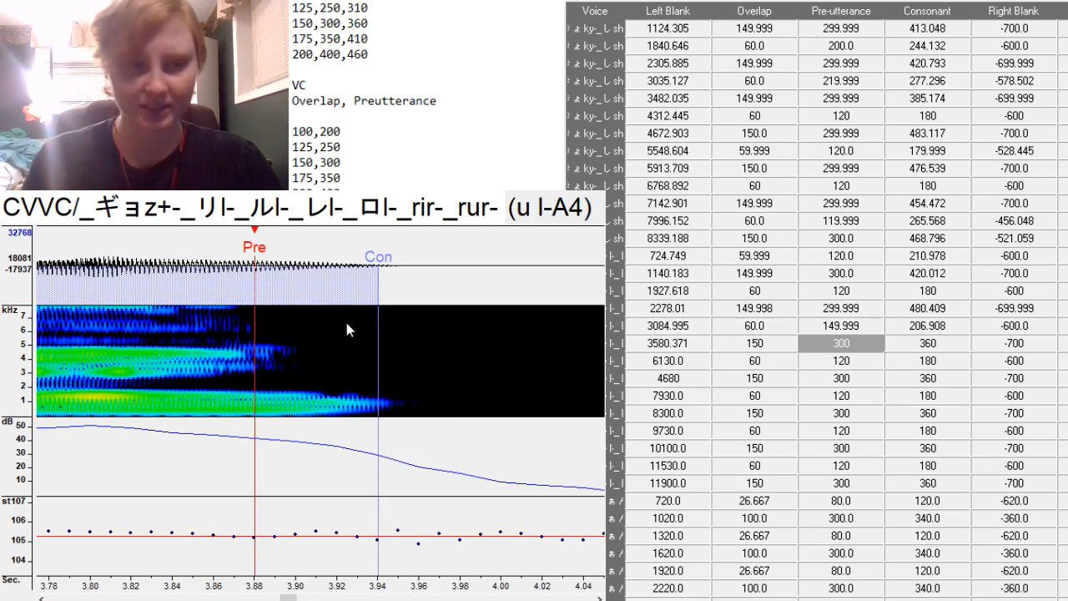
# Set the left blank of the レ row at 6130 ms to 4130.0.
pyautogui.press('Down')
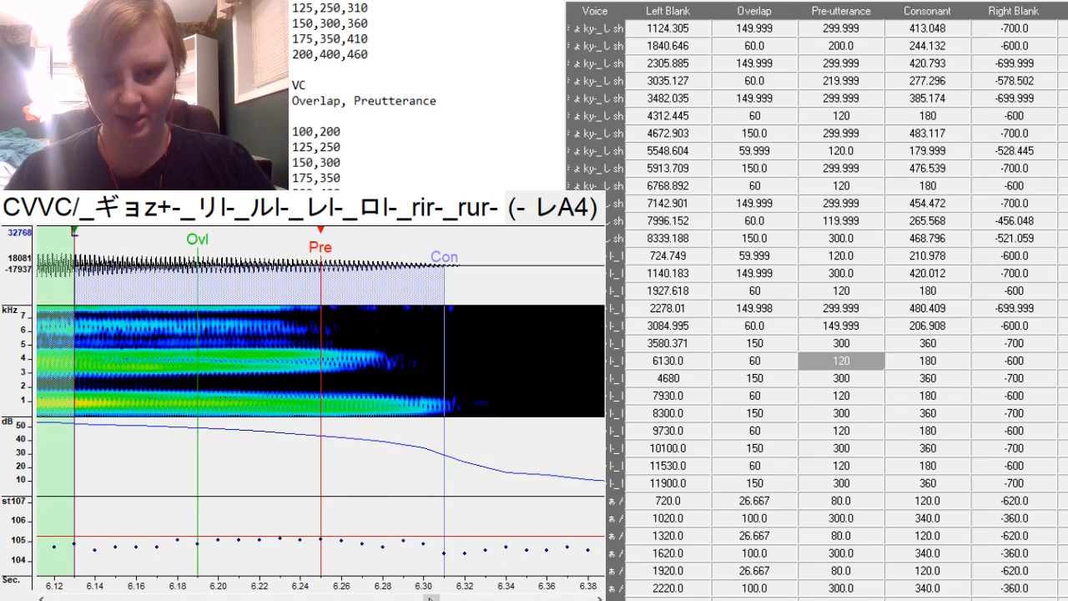
pyautogui.moveTo(429, 598); pyautogui.dragTo(221, 598)
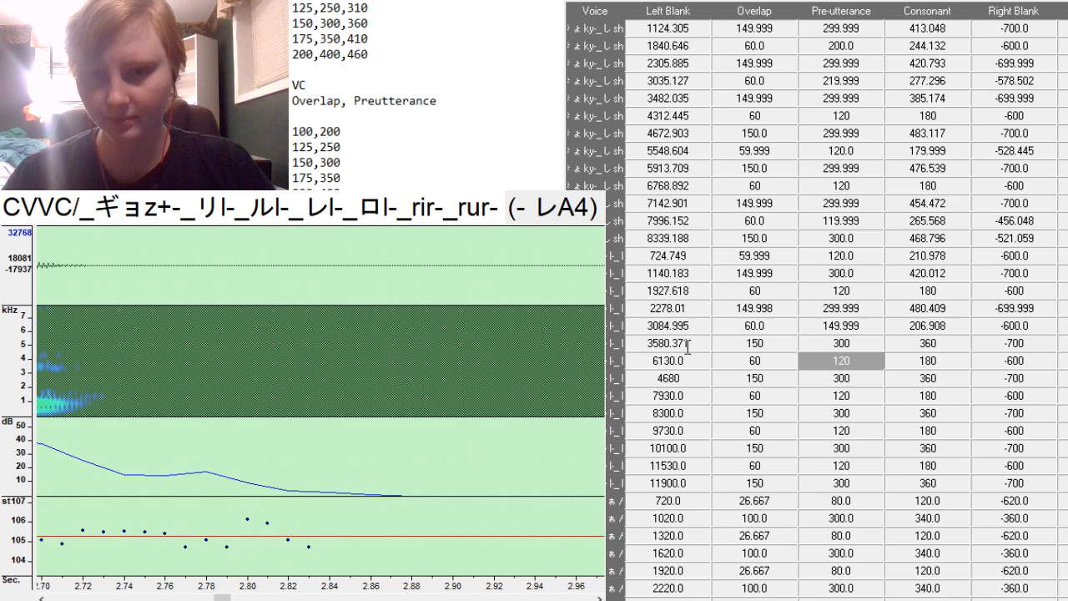
pyautogui.click(686, 361)
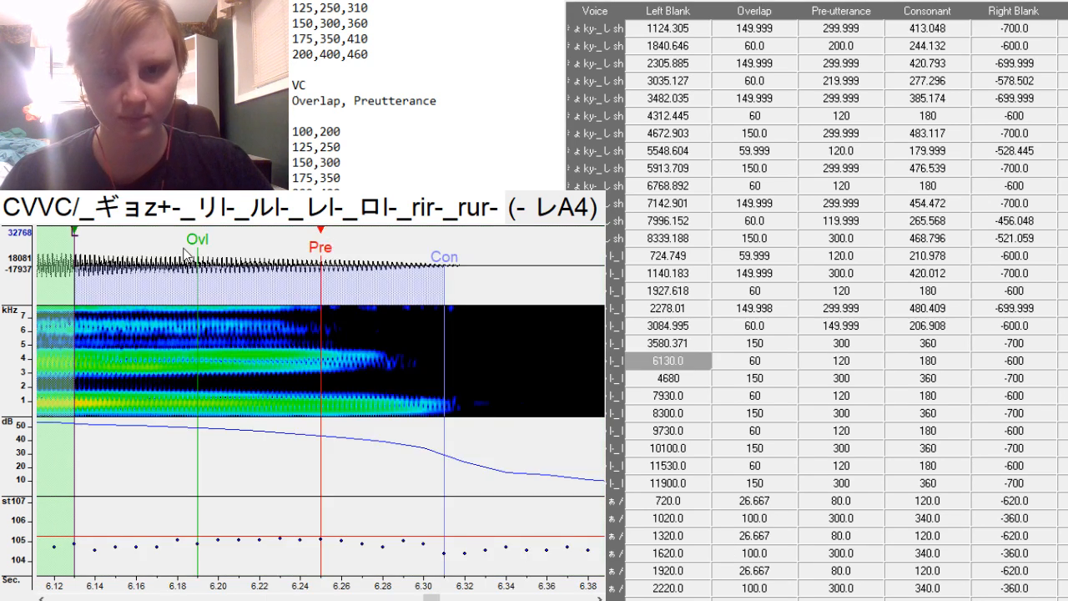
pyautogui.press('BackSpace')
pyautogui.write('4')
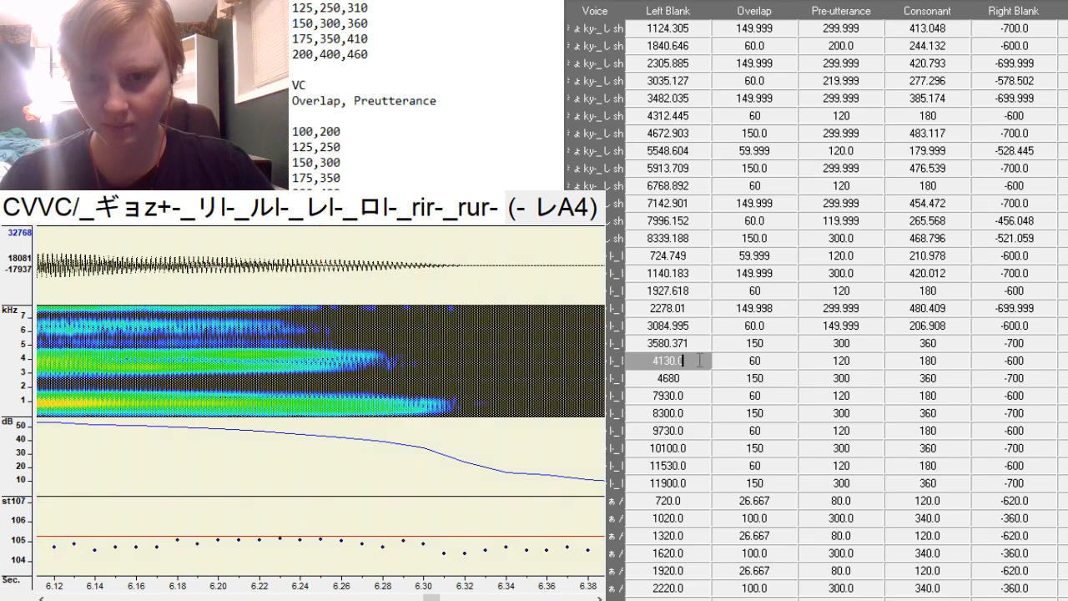
pyautogui.click(735, 360)
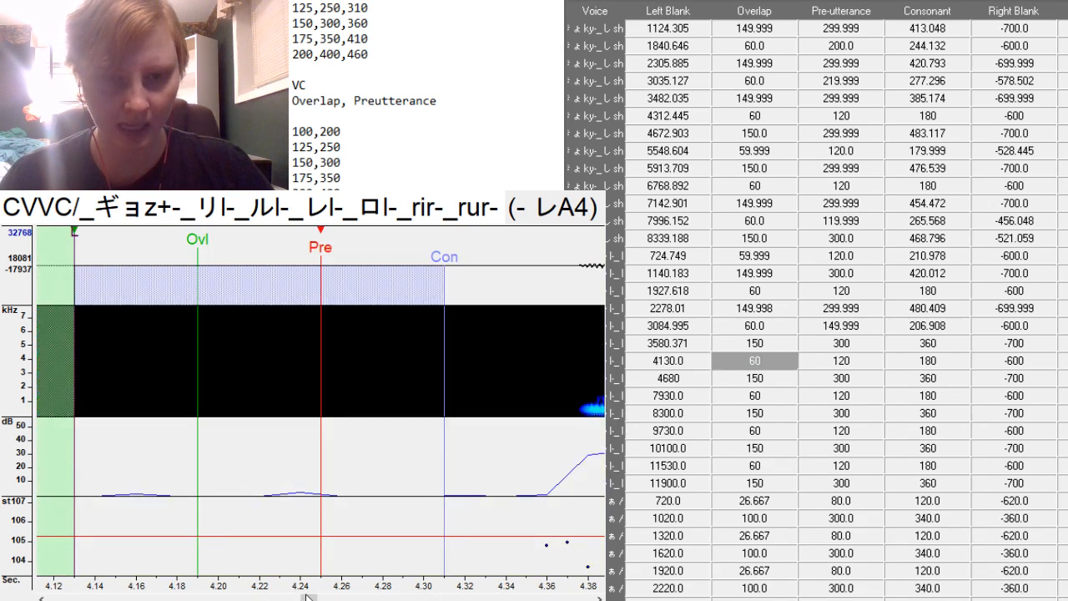
# Shift all timing markers of the レ row together to the sound's onset, placing its left blank at about 4339.9 ms.
pyautogui.moveTo(306, 596); pyautogui.dragTo(315, 596)
pyautogui.press('F3')
pyautogui.press('F3')
pyautogui.press('F3')
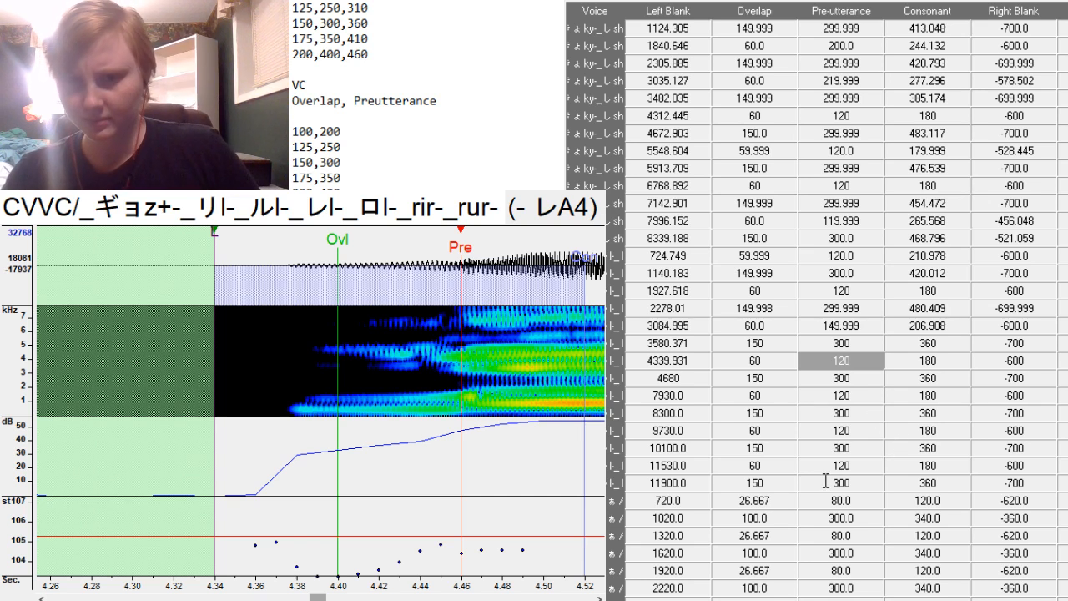
# Shift all timing markers of the "e l-" row together to the vowel's fade-out, placing its left blank at about 4756.5 ms.
pyautogui.moveTo(317, 598); pyautogui.dragTo(345, 597)
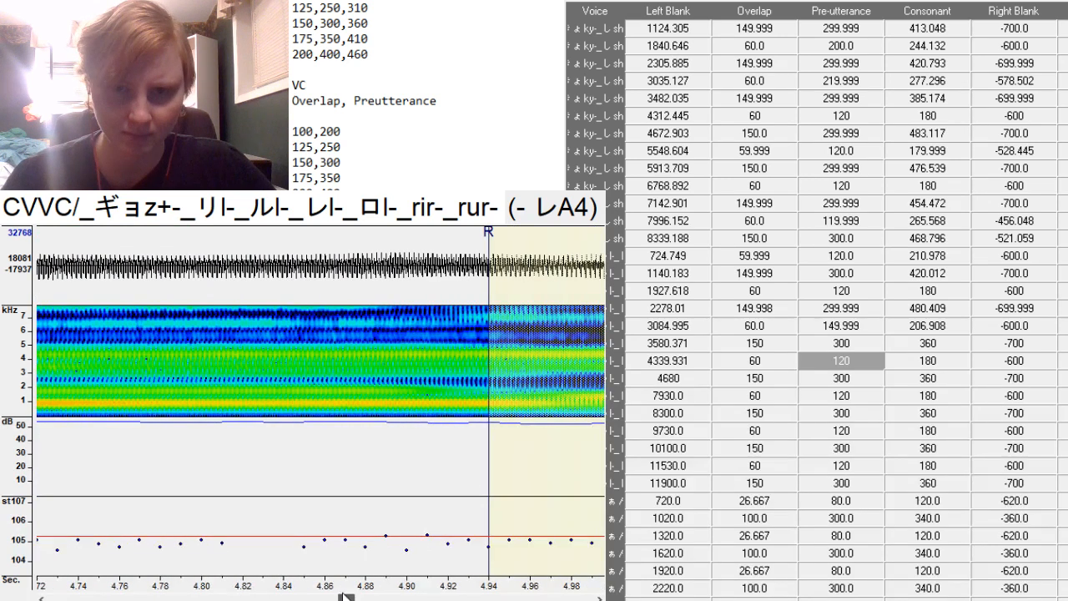
pyautogui.press('Down')
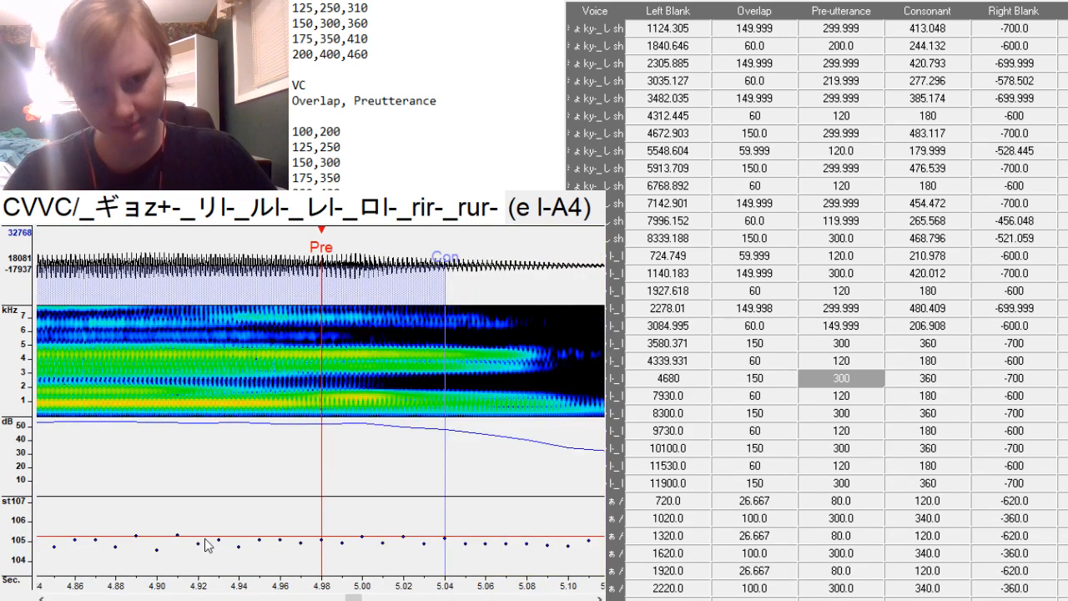
pyautogui.press('F3')
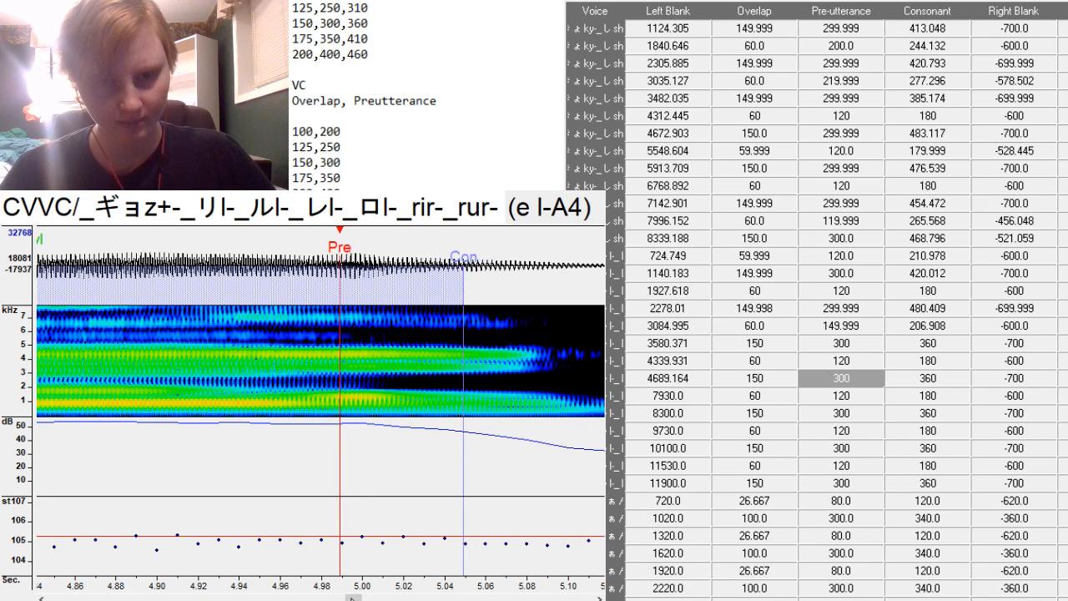
pyautogui.moveTo(355, 598); pyautogui.dragTo(356, 597)
pyautogui.press('F3')
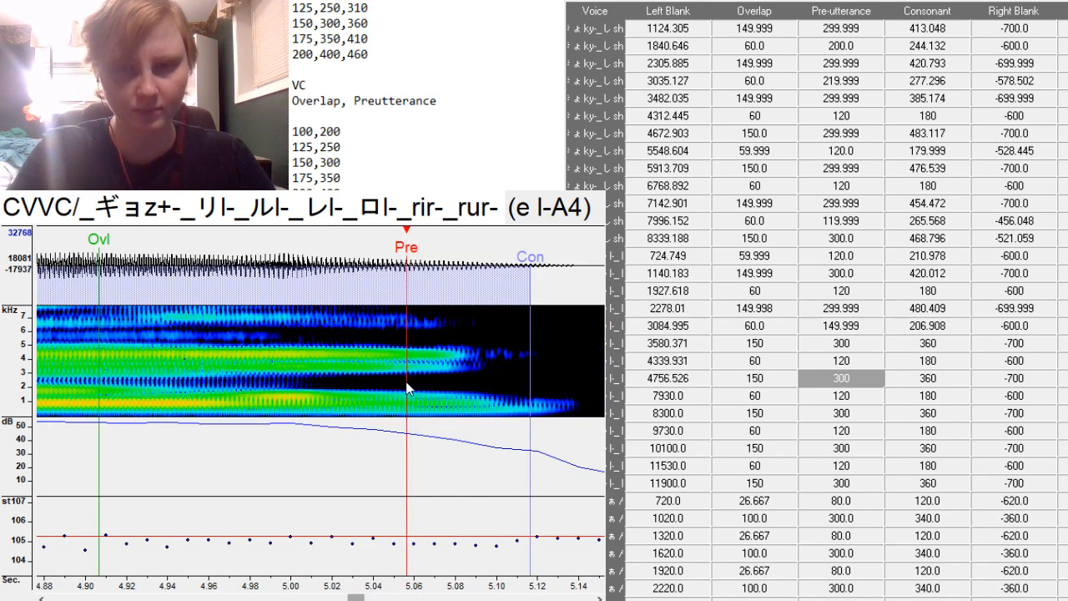
pyautogui.press('space')
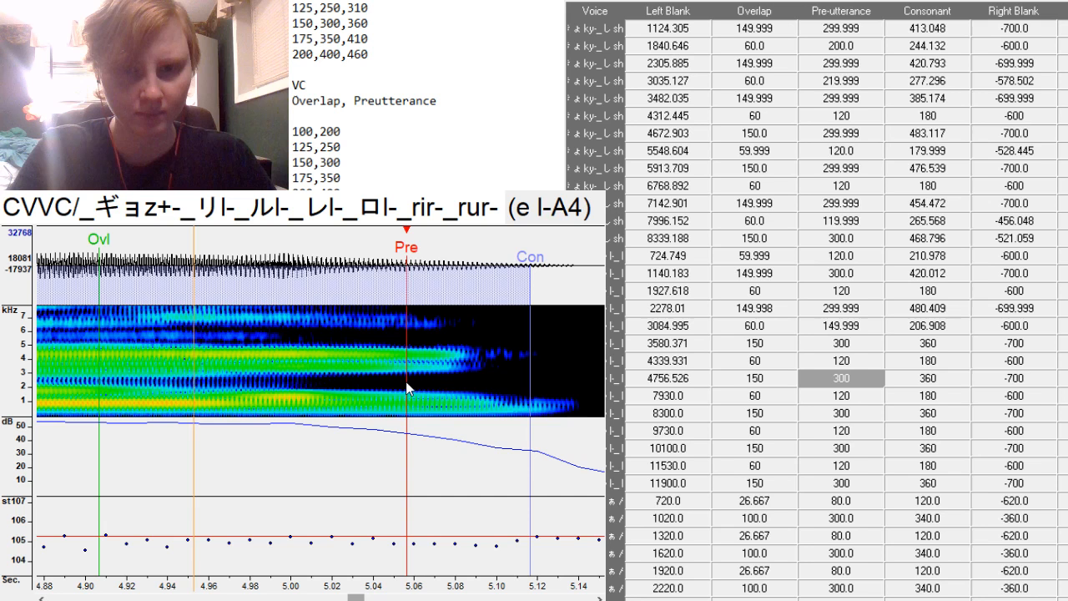
# Reduce the left blanks of the six rows from "- ロ" through "u r\-" by 2000 ms together.
pyautogui.press('Down')
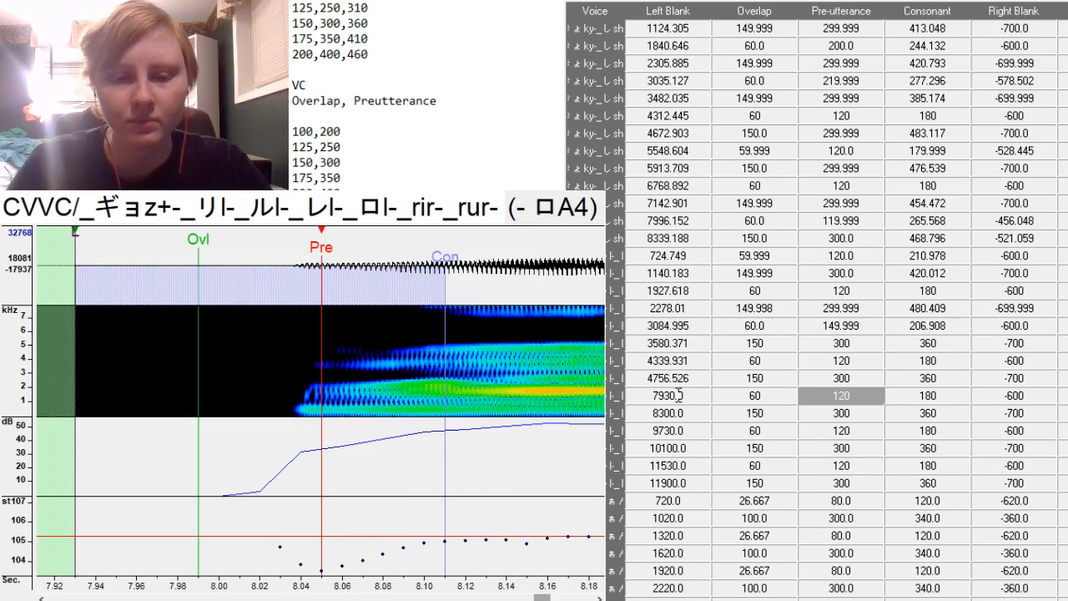
pyautogui.moveTo(678, 396); pyautogui.dragTo(692, 481)
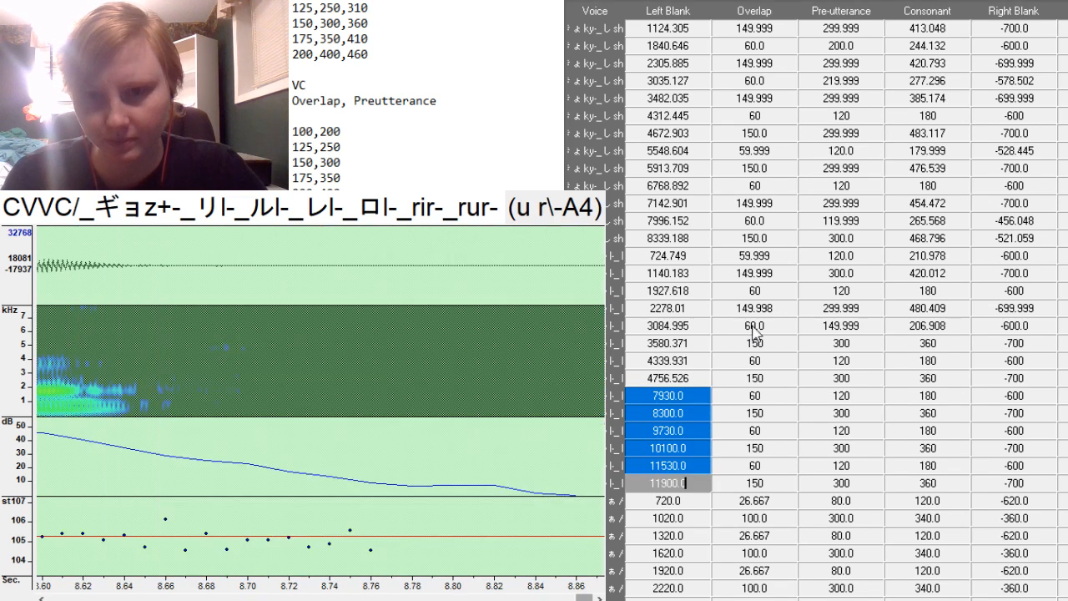
pyautogui.click(198, 280)
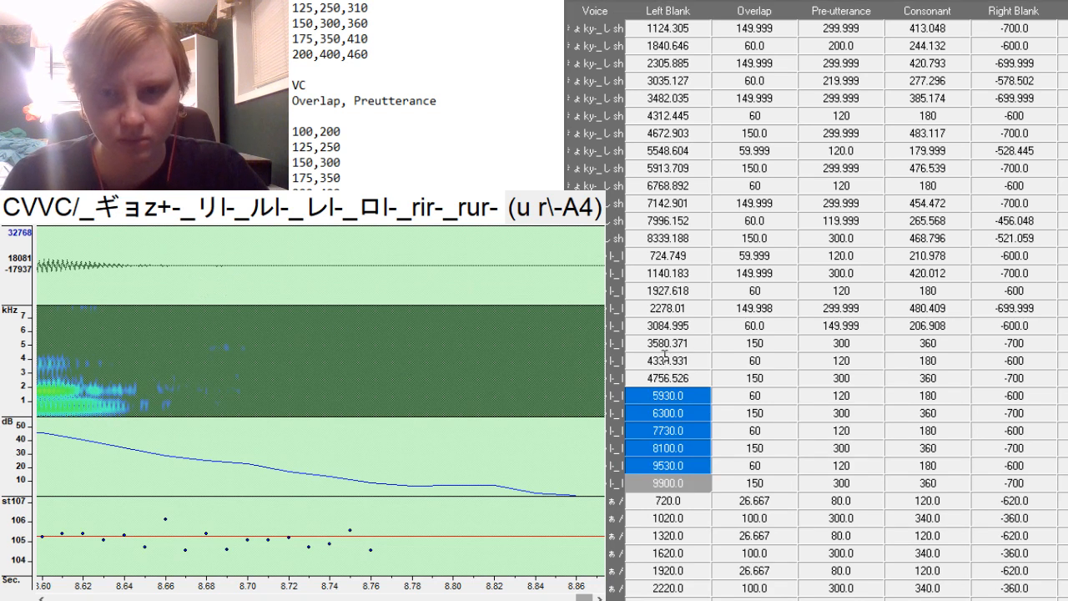
# Shift all timing markers of the "- ロ" row together to the sound's onset, placing its left blank at about 5490.1 ms.
pyautogui.click(746, 397)
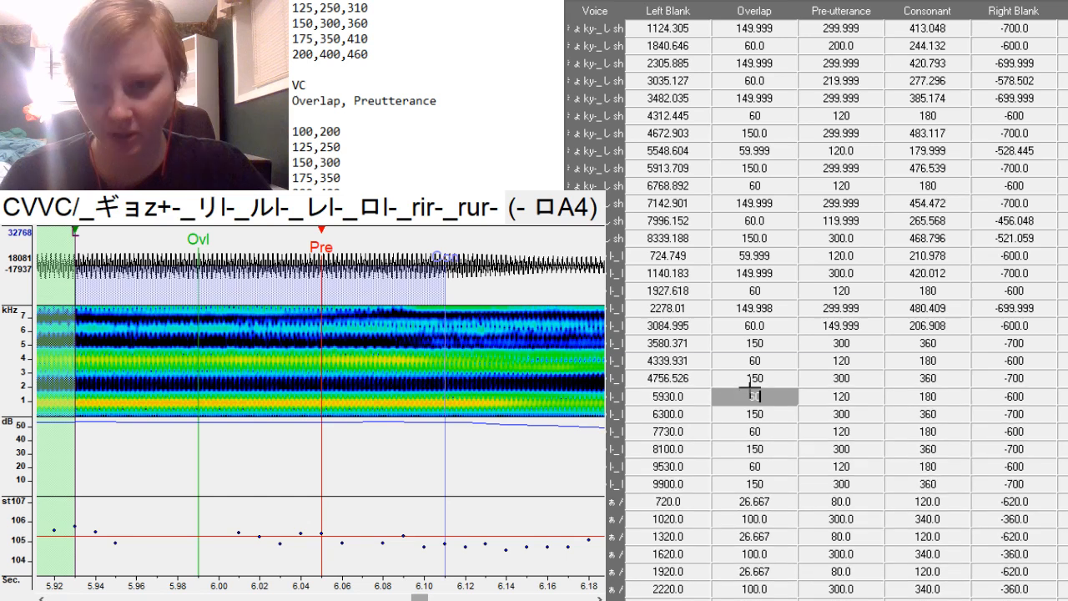
pyautogui.hscroll(-5, 321, 400)
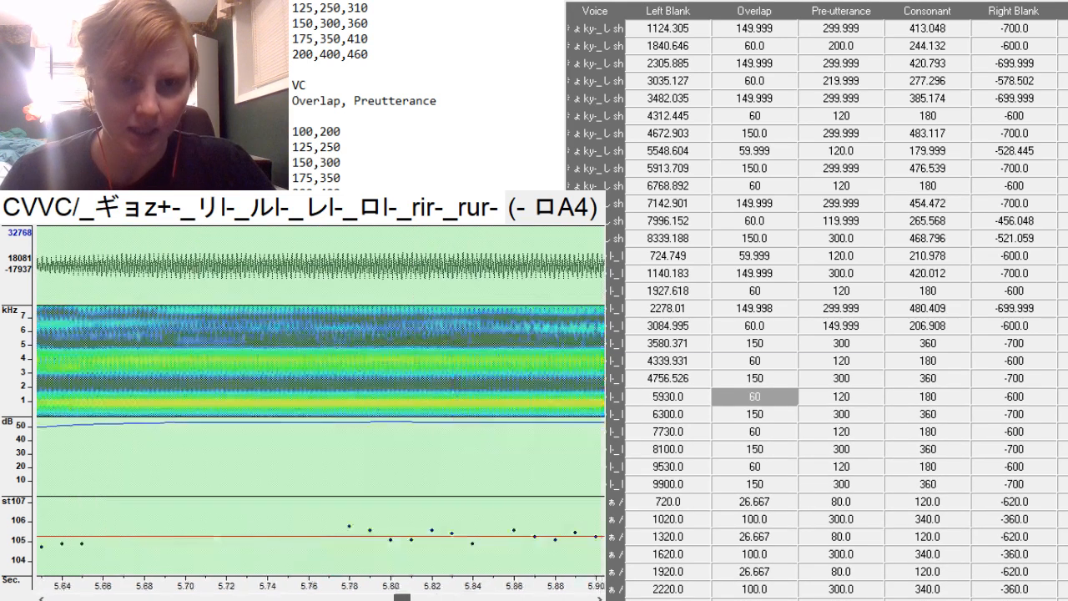
pyautogui.hscroll(-5, 520, 392)
pyautogui.click(520, 394)
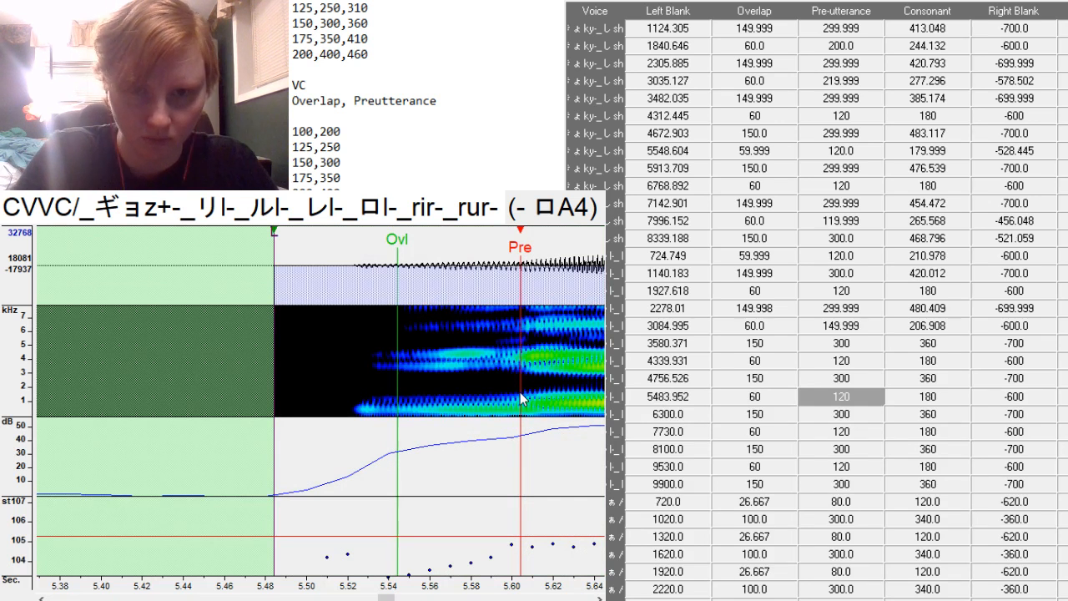
pyautogui.click(528, 409)
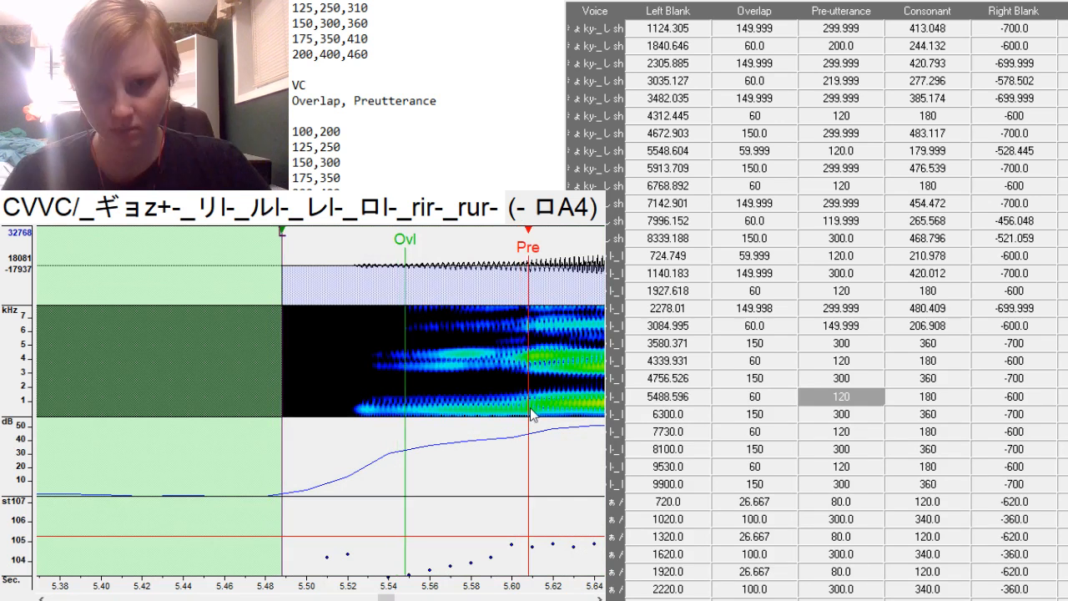
pyautogui.click(532, 409)
pyautogui.moveTo(392, 597); pyautogui.dragTo(424, 598)
# Shift all timing markers of the "o l-" row together, placing its left blank at about 5952.8 ms, and play the sample.
pyautogui.press('Down')
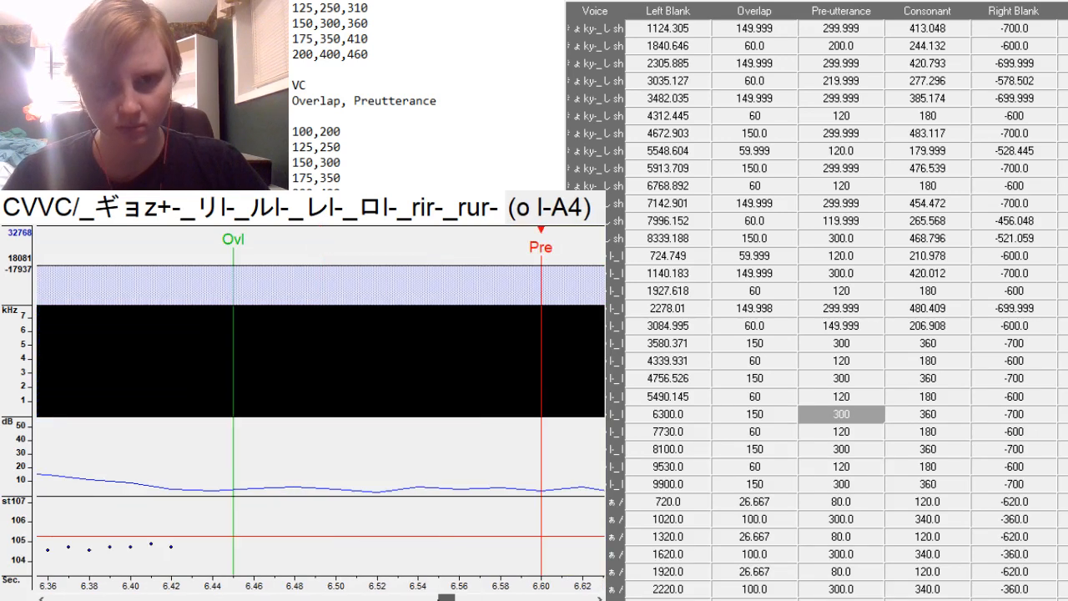
pyautogui.moveTo(448, 598)
pyautogui.mouseDown()
pyautogui.moveTo(350, 578)
pyautogui.moveTo(389, 596)
pyautogui.moveTo(439, 598)
pyautogui.mouseUp()
pyautogui.click(441, 412)
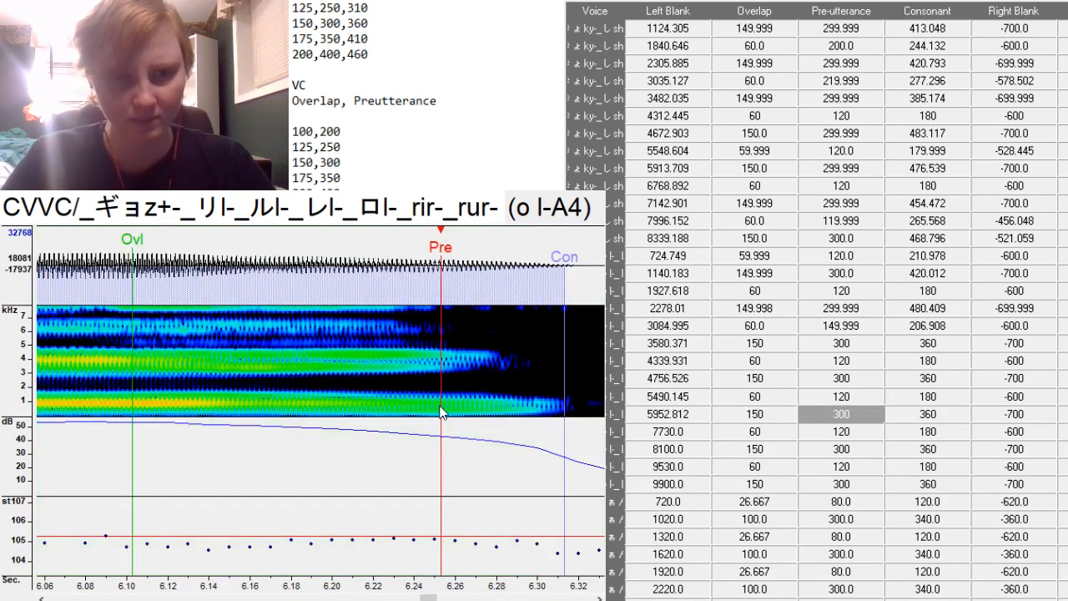
pyautogui.press('space')
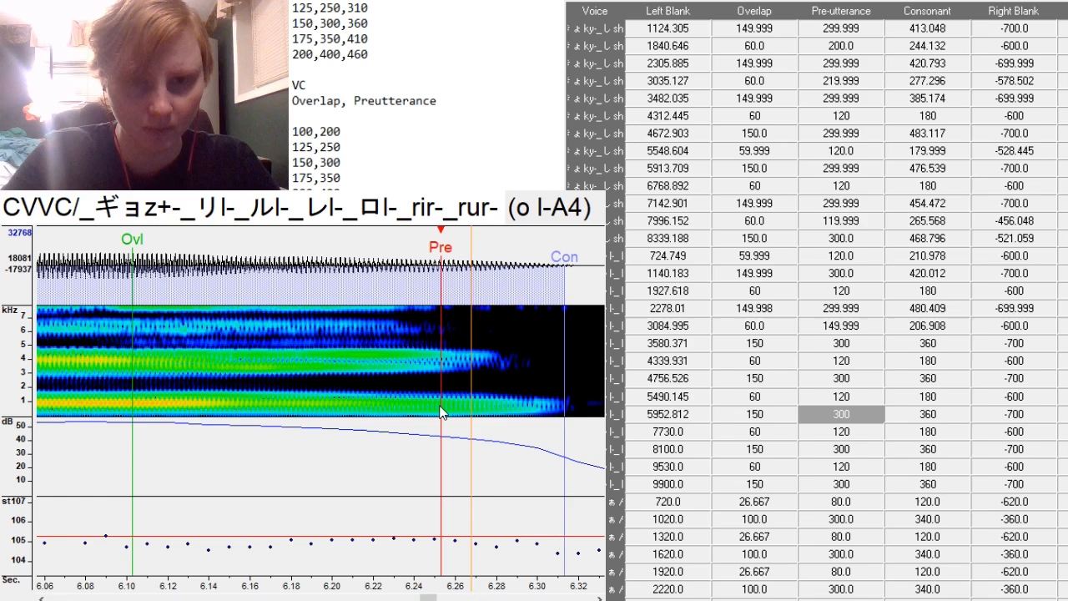
# Shift all timing markers of the "- ri" row together to the sound's onset, placing its left blank at about 6787.5 ms.
pyautogui.press('Down')
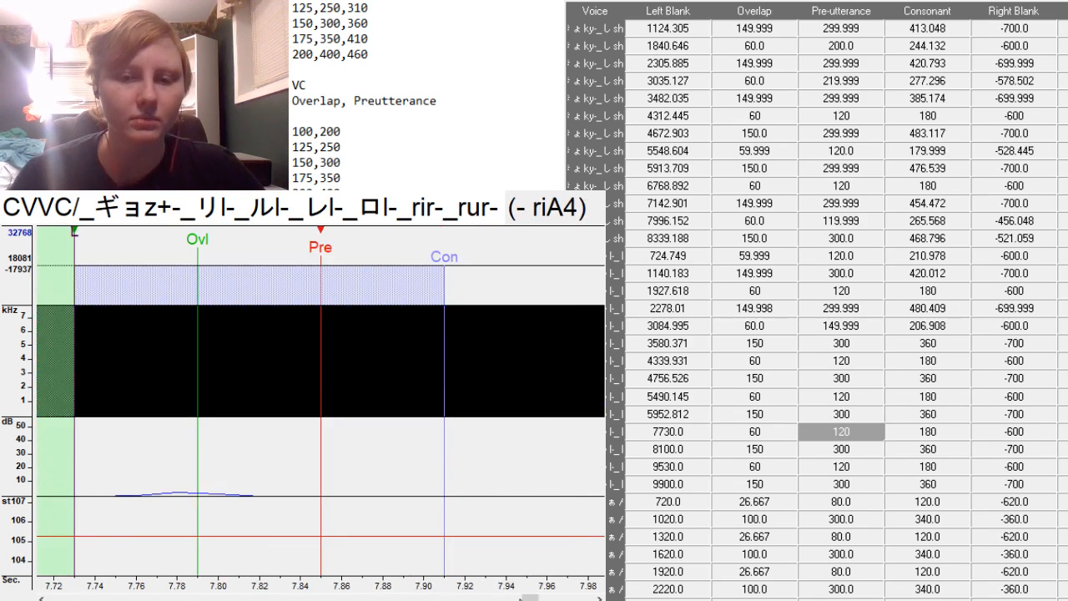
pyautogui.moveTo(530, 598); pyautogui.dragTo(467, 598)
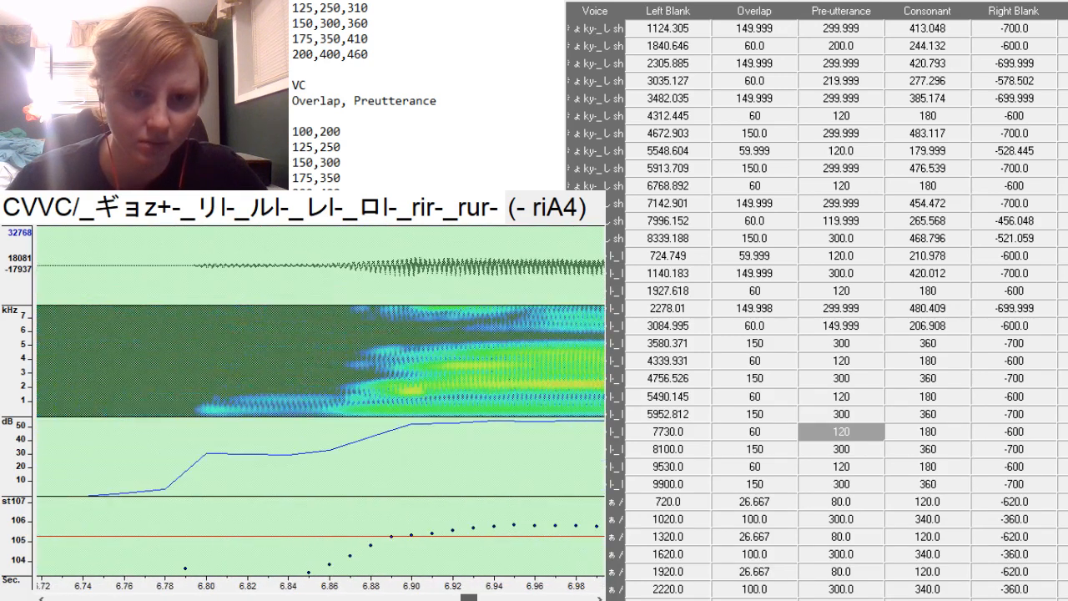
pyautogui.click(430, 414)
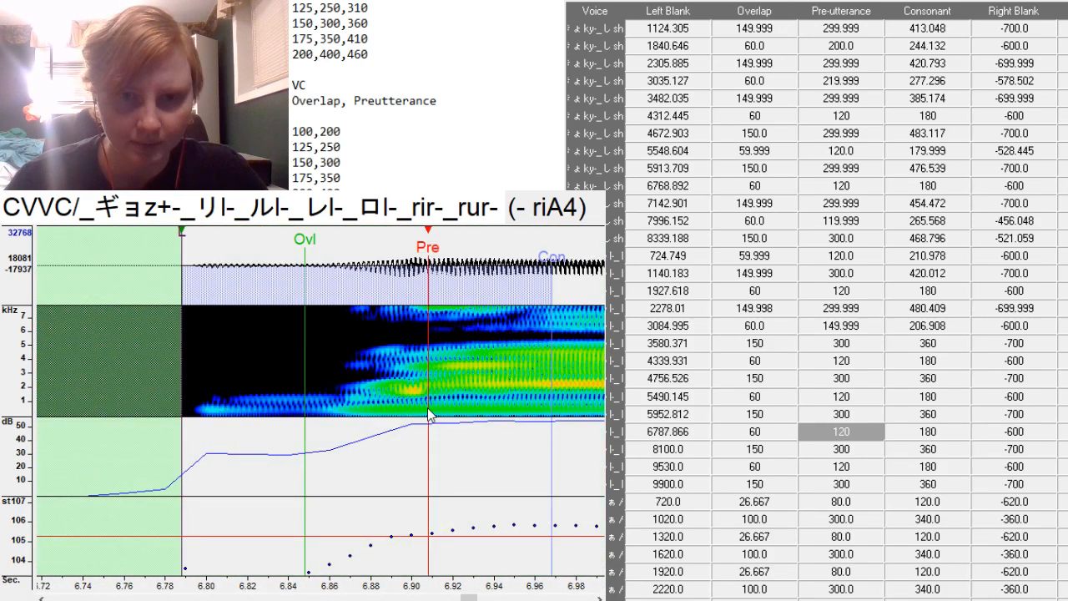
pyautogui.click(426, 403)
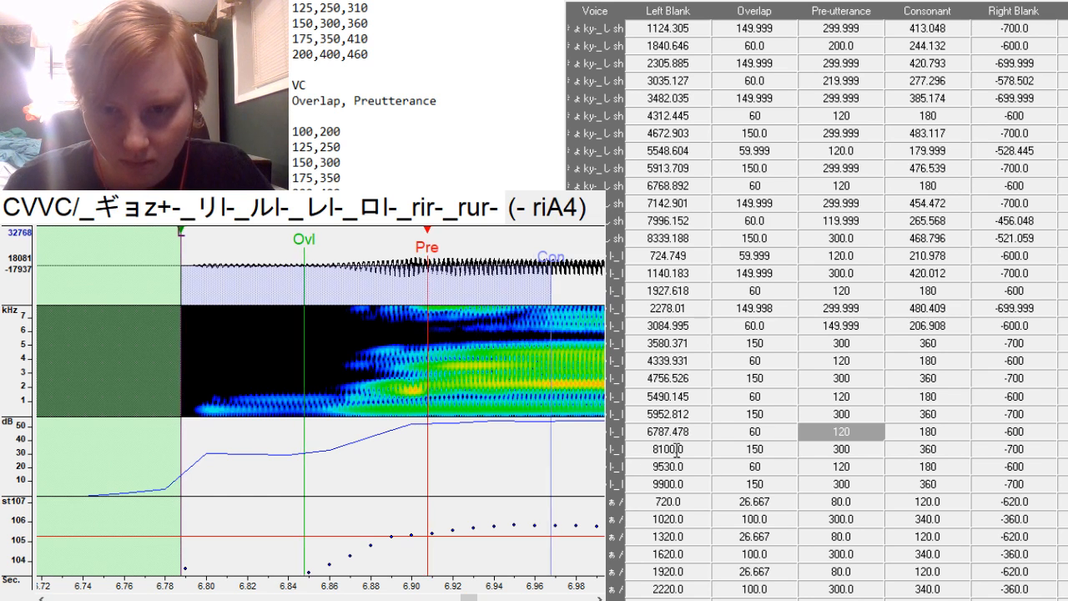
# Reduce the left blanks of the "i r\-", "- ru" and "u r\-" rows by 2000 ms together.
pyautogui.moveTo(677, 449); pyautogui.dragTo(682, 485)
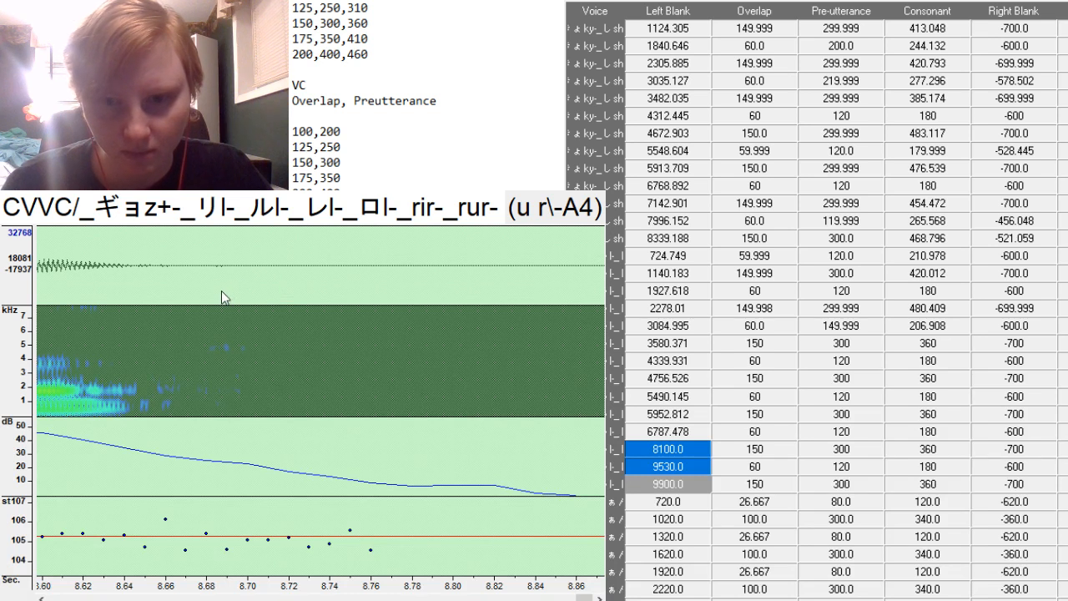
pyautogui.click(223, 298)
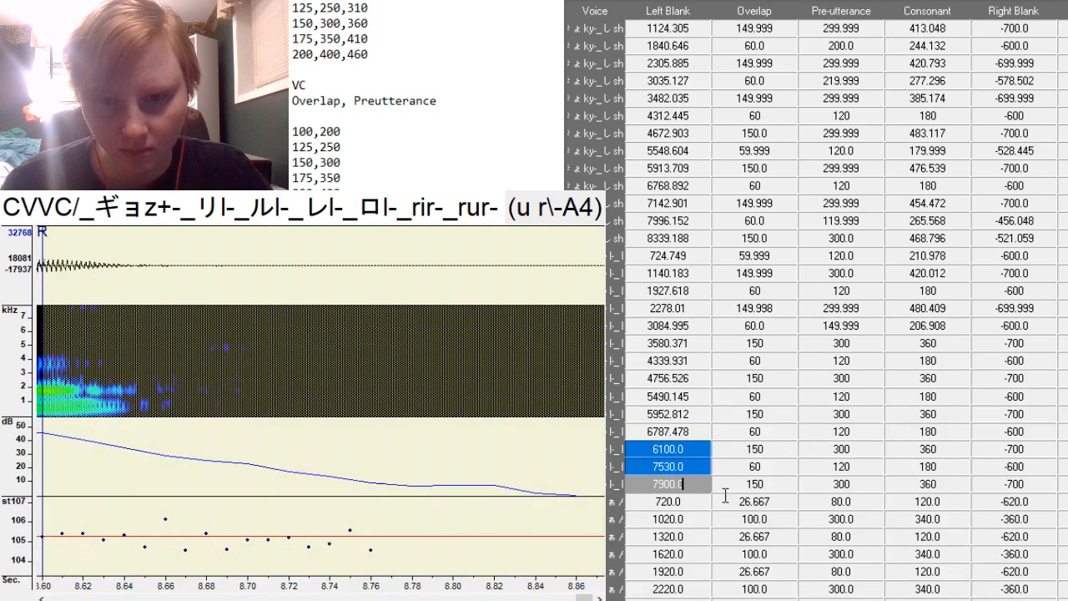
pyautogui.click(761, 449)
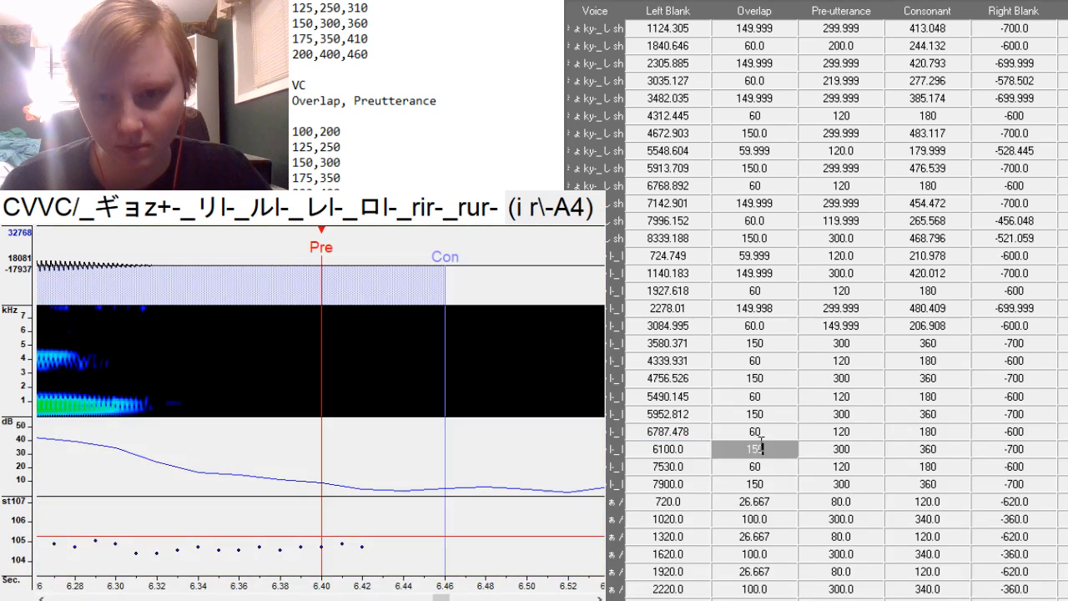
# Move the right blank of the "- ri" row in before the vowel's fade-out, at about -574.5.
pyautogui.press('Up')
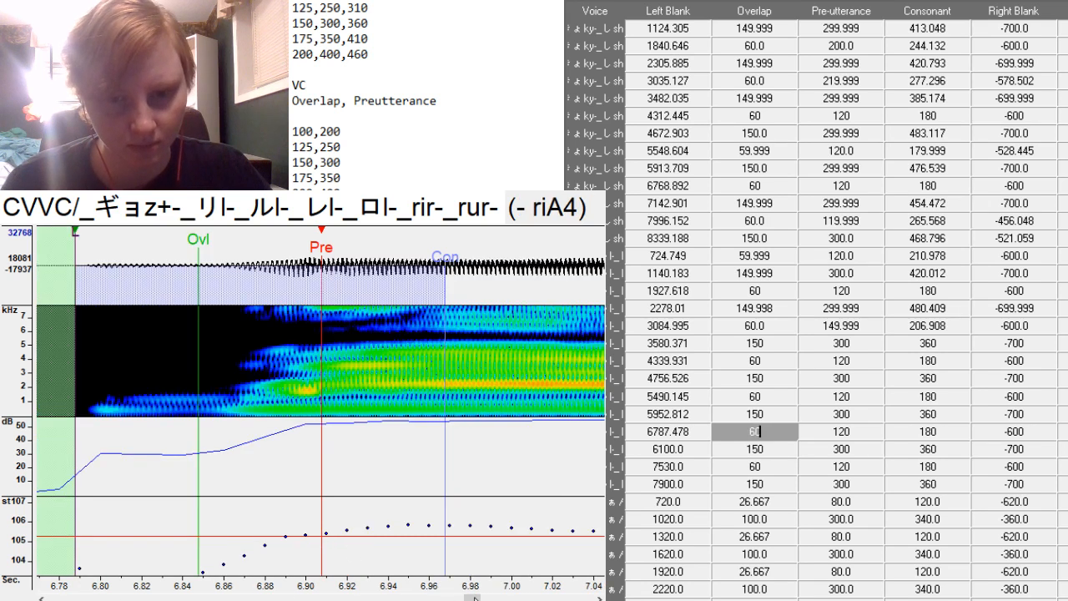
pyautogui.moveTo(481, 598); pyautogui.dragTo(498, 598)
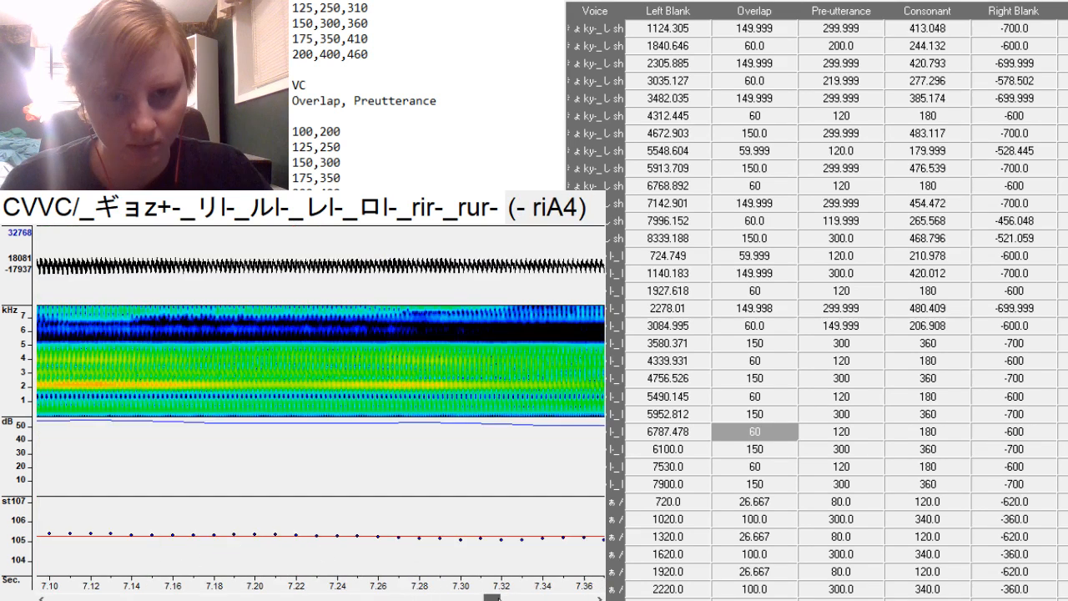
pyautogui.press('Right')
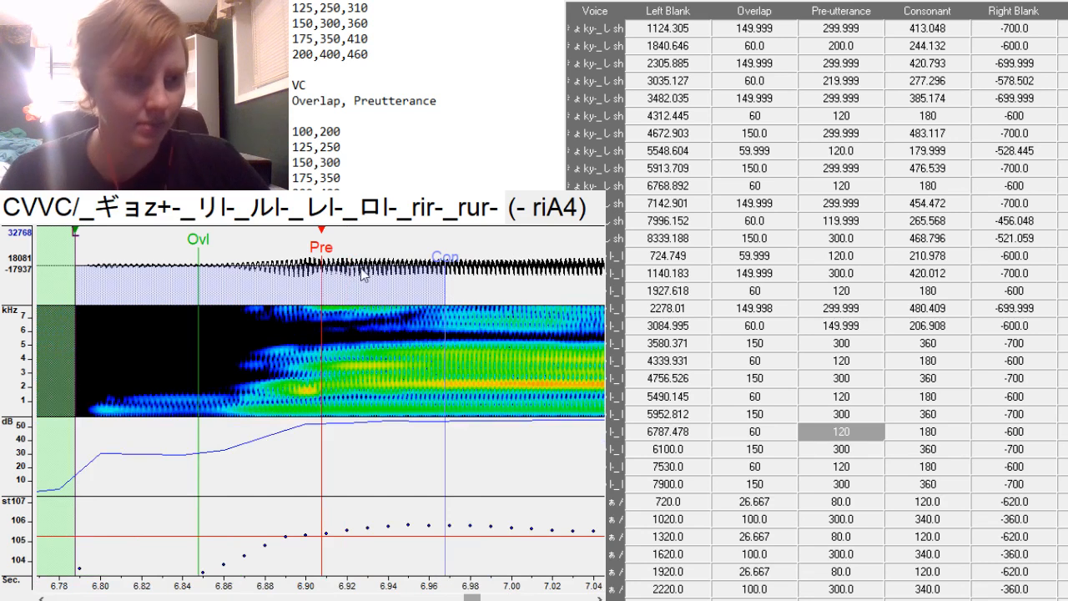
pyautogui.moveTo(473, 599); pyautogui.dragTo(509, 599)
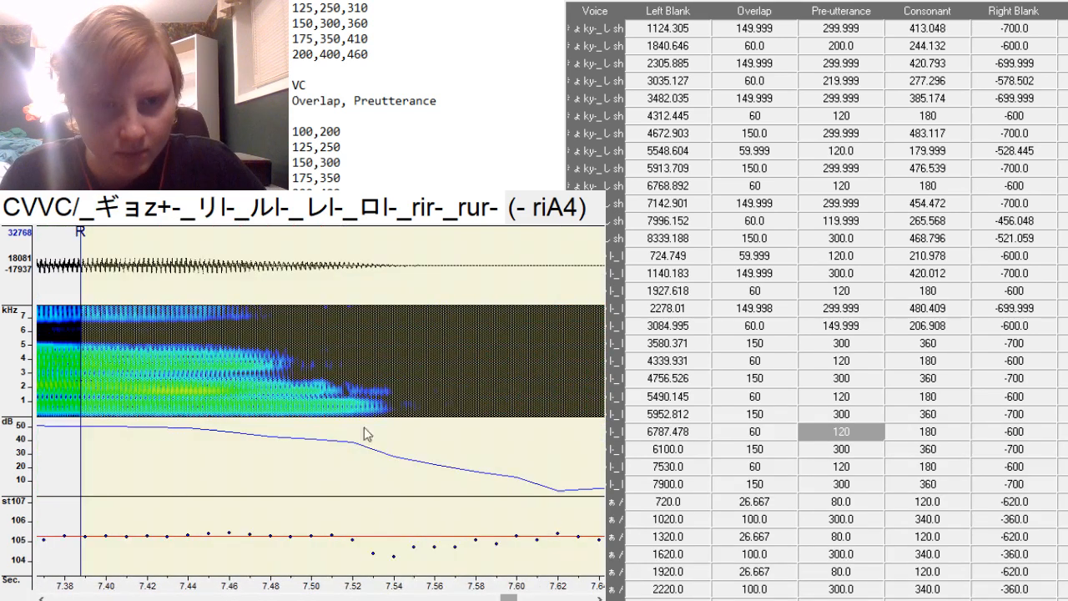
pyautogui.press('F5')
# Shift all timing markers of the "i r\-" row together to the end of its vowel, placing the left blank at about 7182.4 ms.
pyautogui.press('Down')
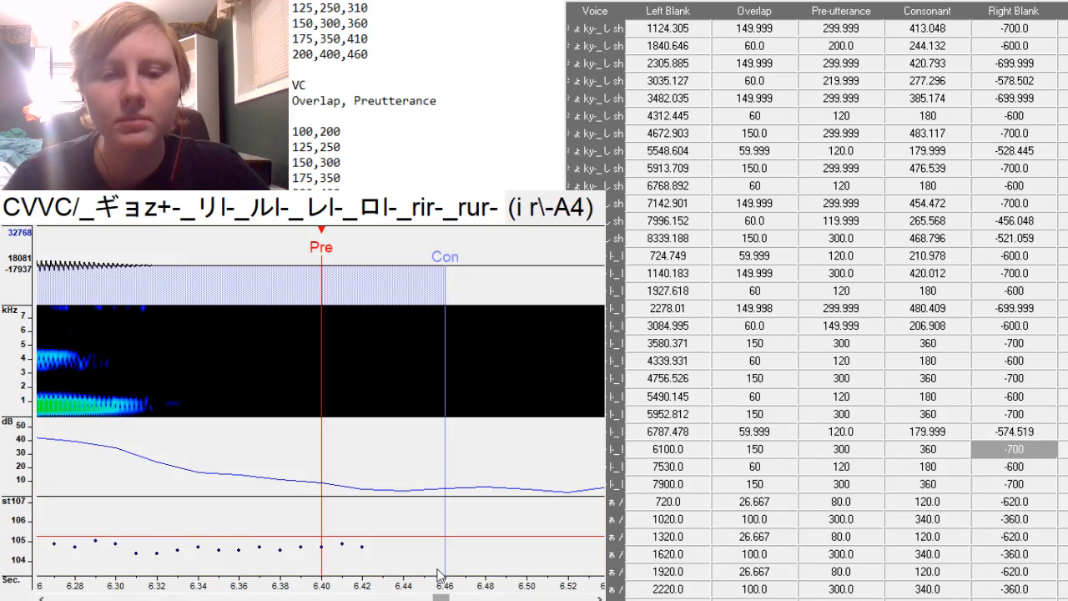
pyautogui.moveTo(441, 598)
pyautogui.mouseDown()
pyautogui.moveTo(428, 598)
pyautogui.moveTo(585, 598)
pyautogui.mouseUp()
pyautogui.press('F3')
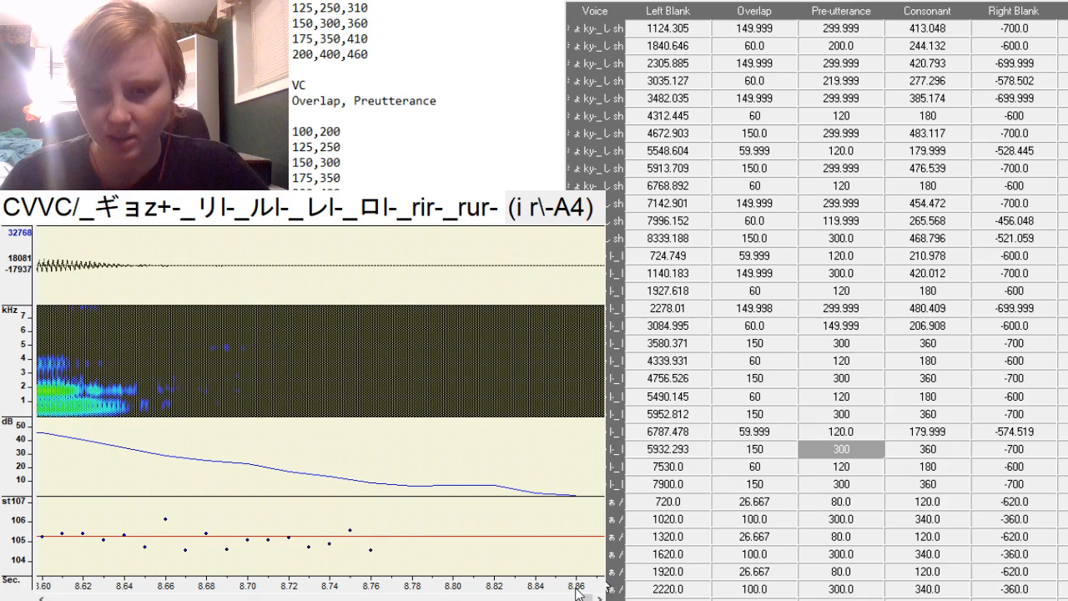
pyautogui.press('F1')
pyautogui.moveTo(578, 598); pyautogui.dragTo(499, 598)
pyautogui.press('F3')
pyautogui.press('F3')
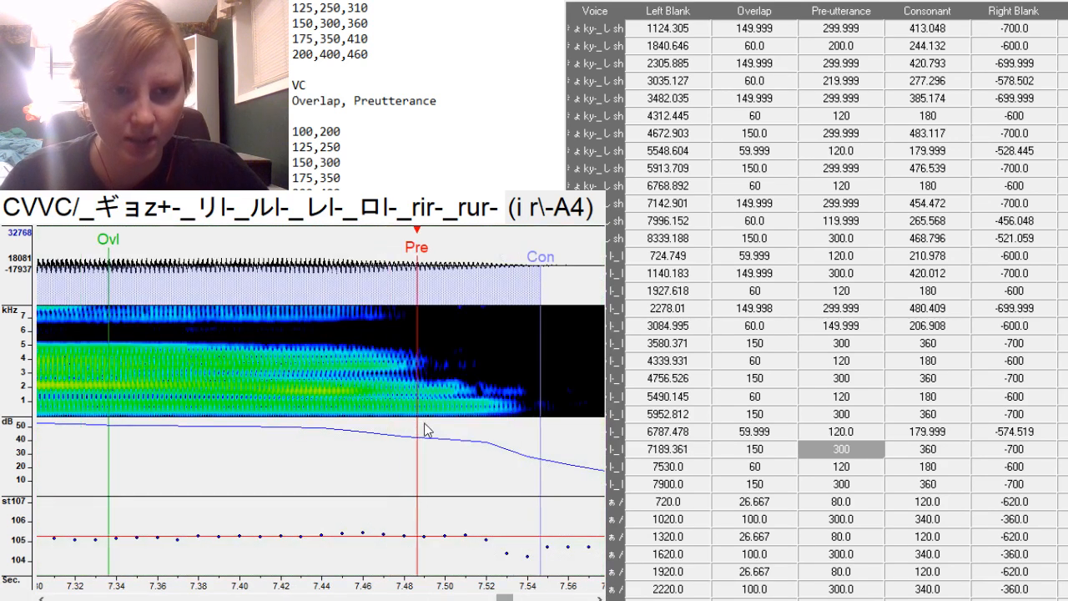
pyautogui.press('F3')
pyautogui.press('F3')
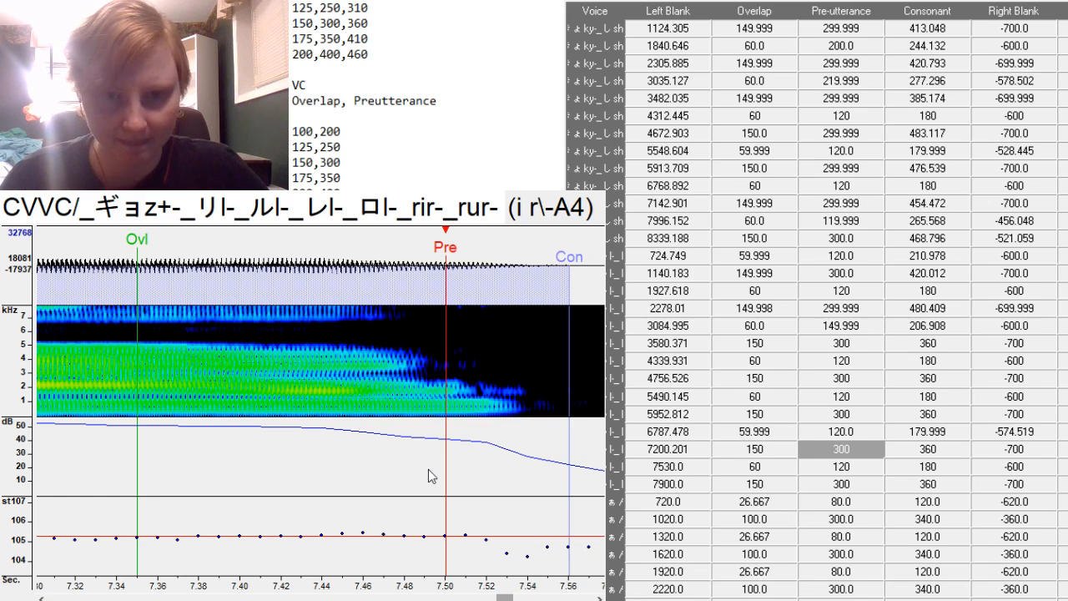
pyautogui.press('F3')
pyautogui.moveTo(504, 598); pyautogui.dragTo(493, 597)
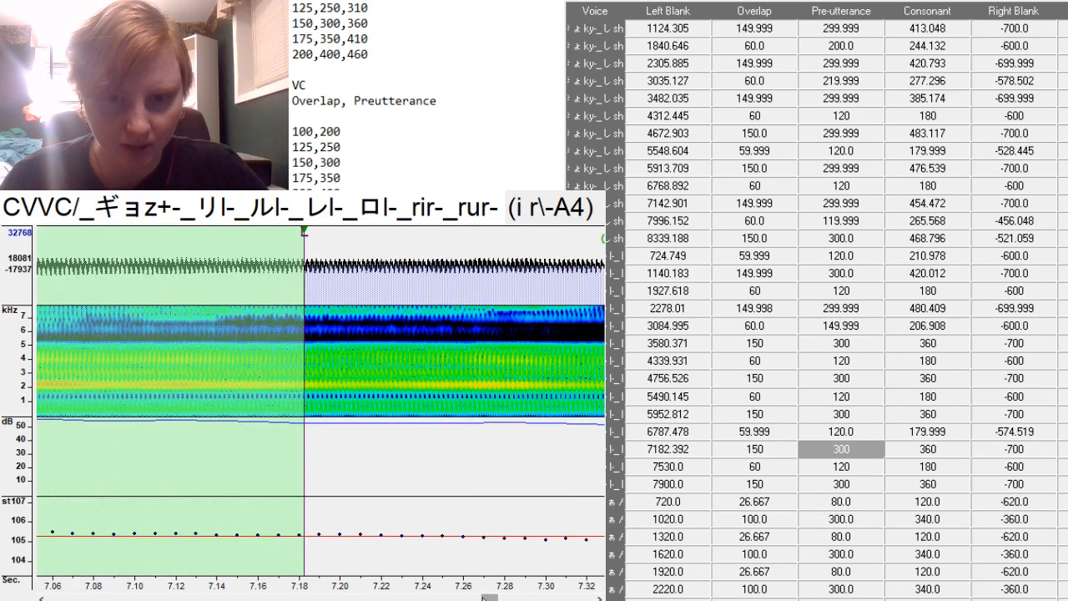
# Shift all timing markers of the "- ru" row together to the sound's onset, placing its left blank at about 7992.3 ms.
pyautogui.press('Down')
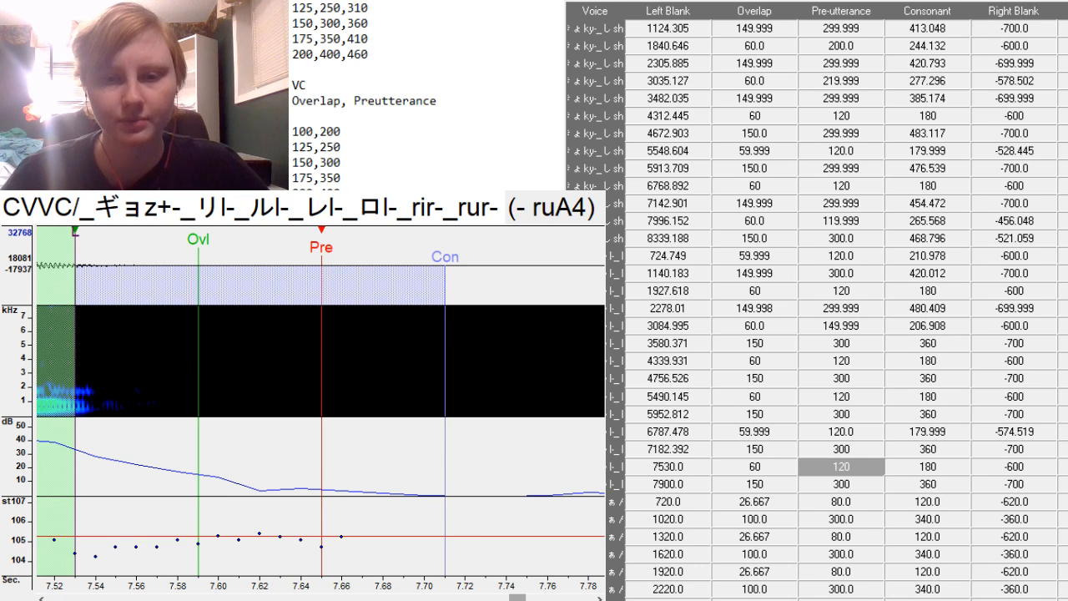
pyautogui.moveTo(517, 599); pyautogui.dragTo(542, 598)
pyautogui.press('F3')
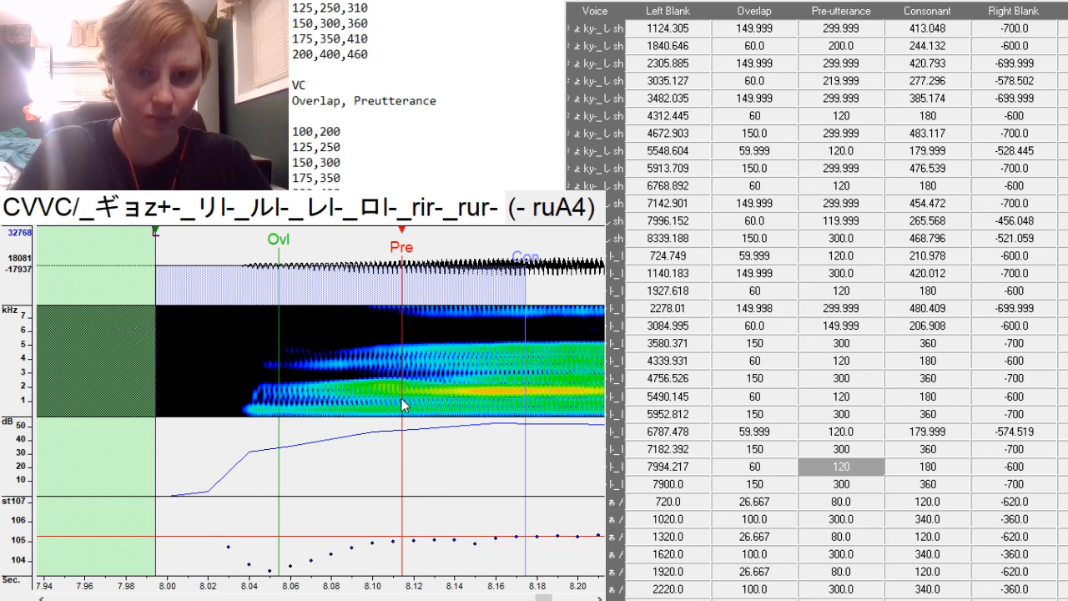
pyautogui.press('F3')
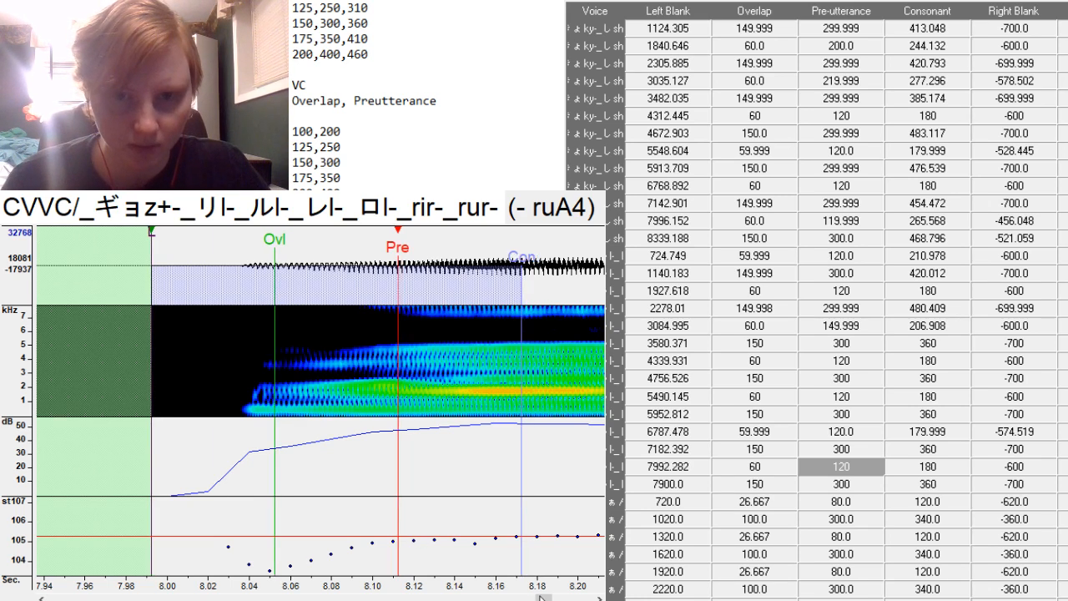
pyautogui.moveTo(543, 598); pyautogui.dragTo(567, 598)
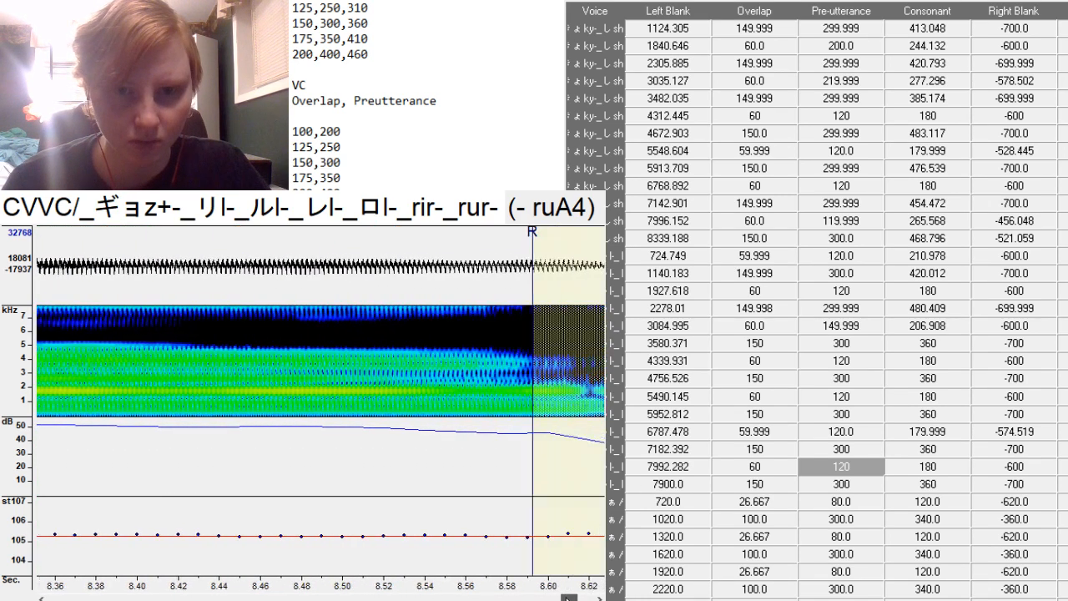
# Move the right blank of the "- ru" row in before the vowel's fade-out, at about -463.
pyautogui.moveTo(531, 353); pyautogui.dragTo(197, 354)
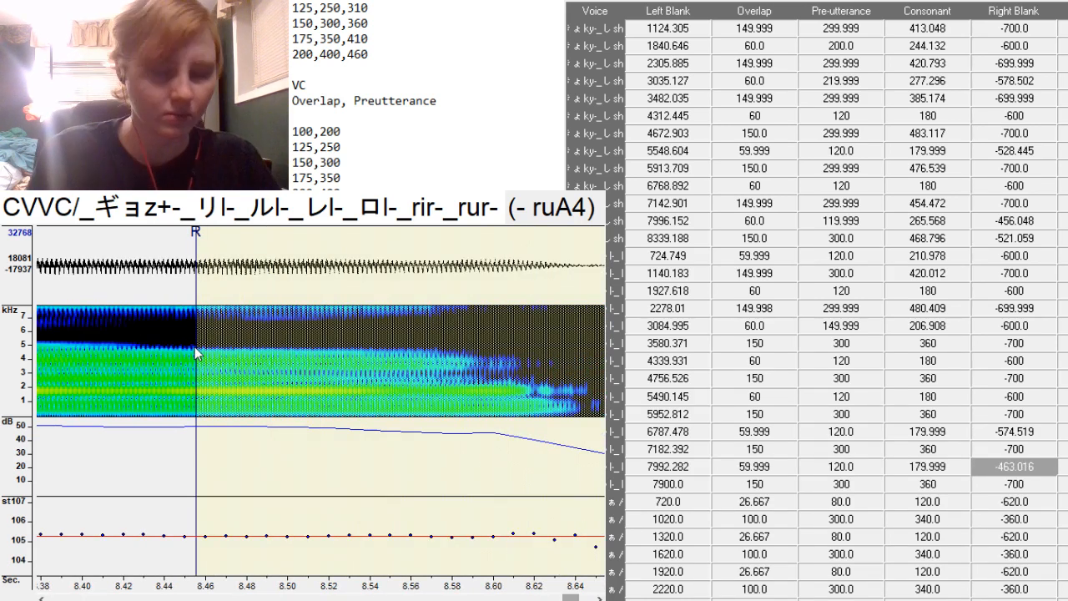
# Set the right blank of the "u r\-" row to -600 and shift its markers together, placing the left blank at about 8274.2 ms.
pyautogui.press('Down')
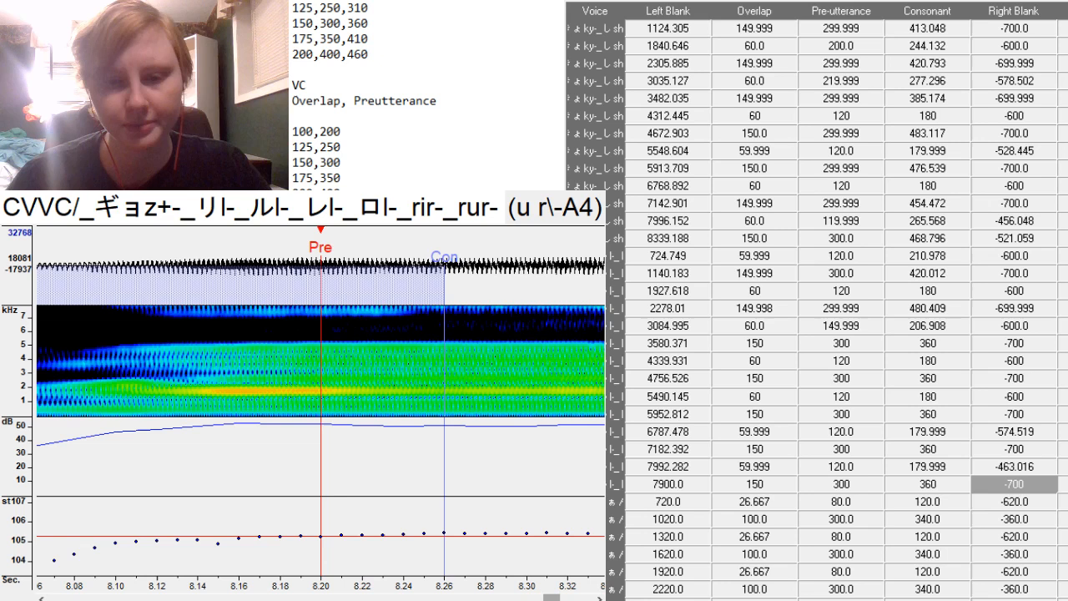
pyautogui.moveTo(552, 599); pyautogui.dragTo(579, 598)
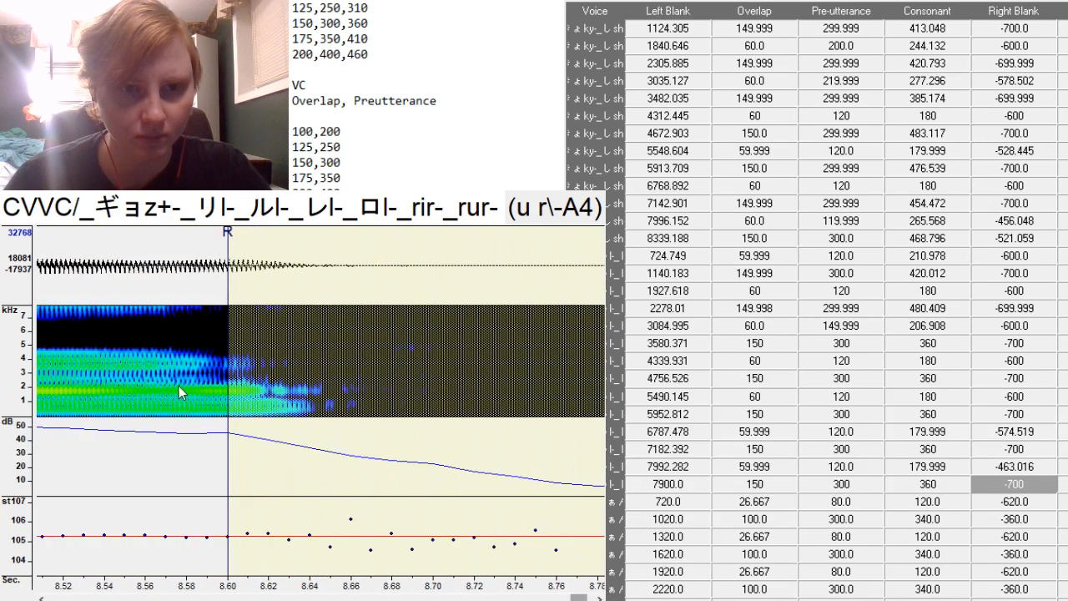
pyautogui.press('F3')
pyautogui.click(1033, 483)
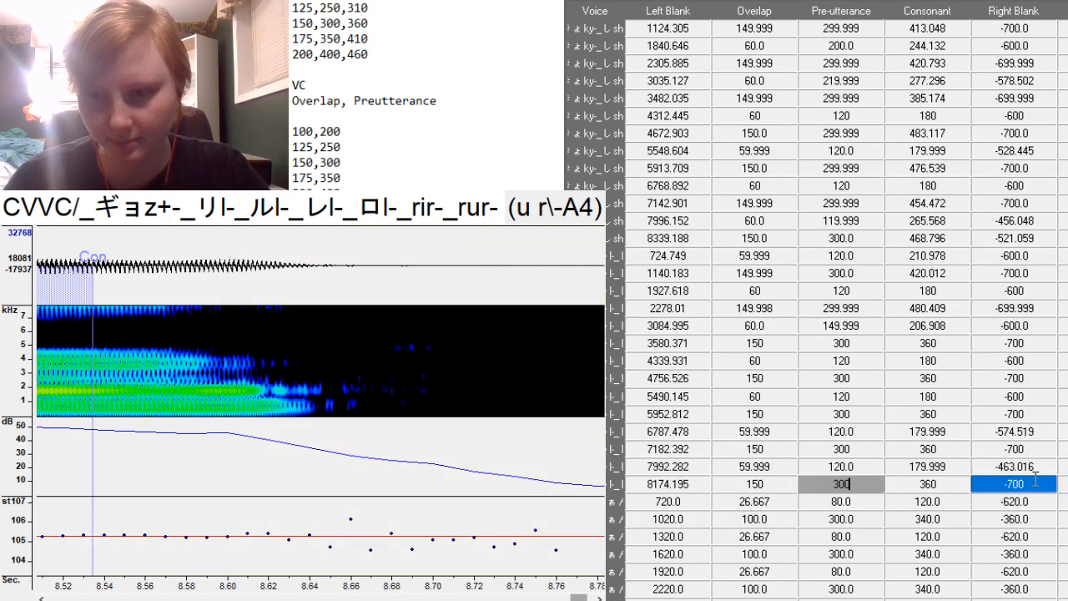
pyautogui.click(1035, 482)
pyautogui.press('BackSpace')
pyautogui.press('BackSpace')
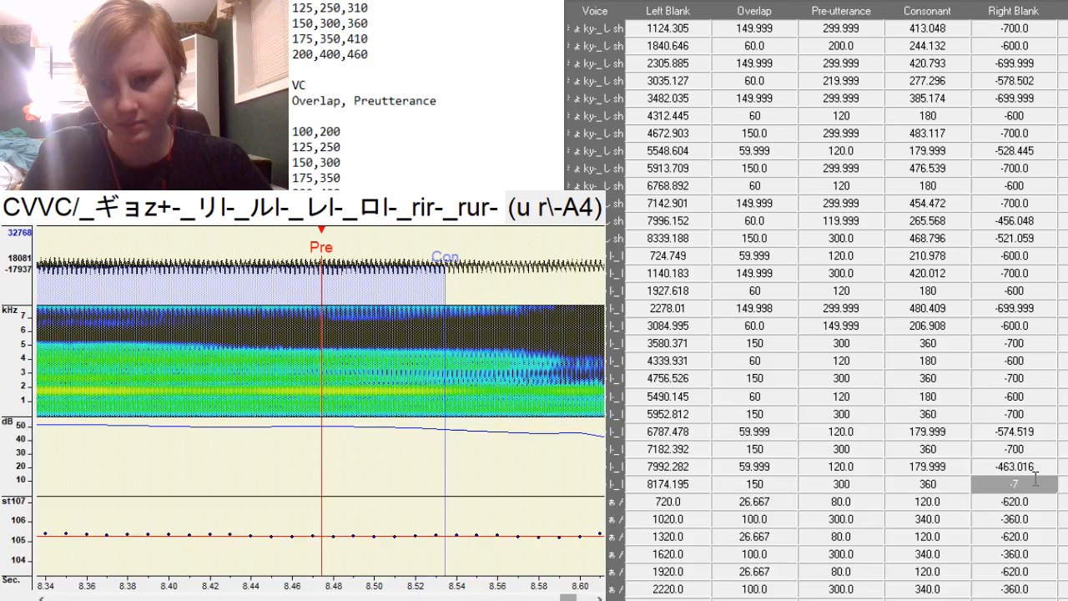
pyautogui.press('BackSpace')
pyautogui.write('600')
pyautogui.press('F3')
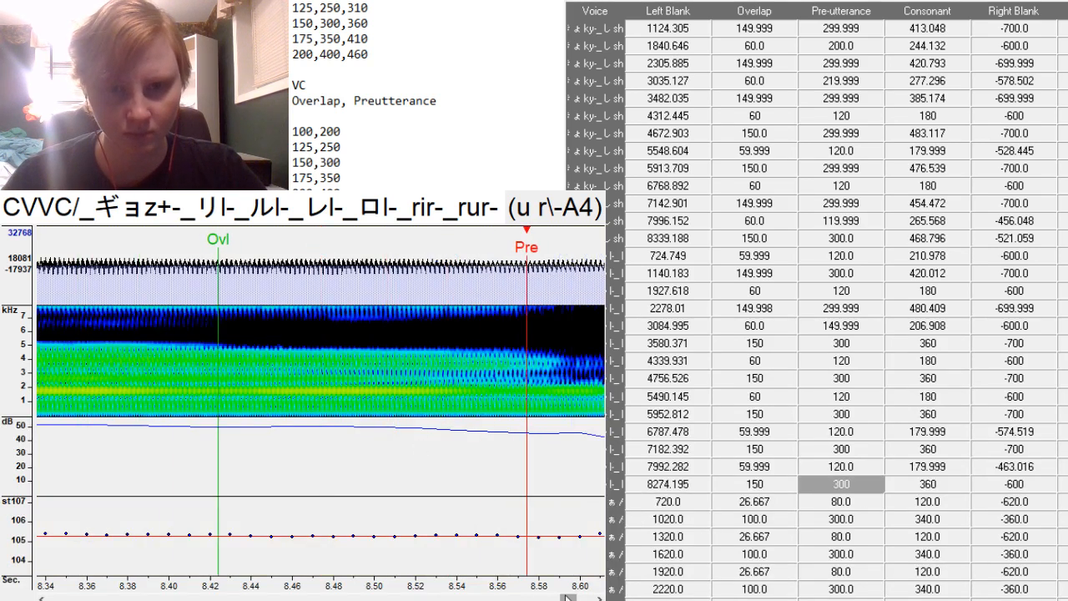
pyautogui.moveTo(568, 597); pyautogui.dragTo(574, 598)
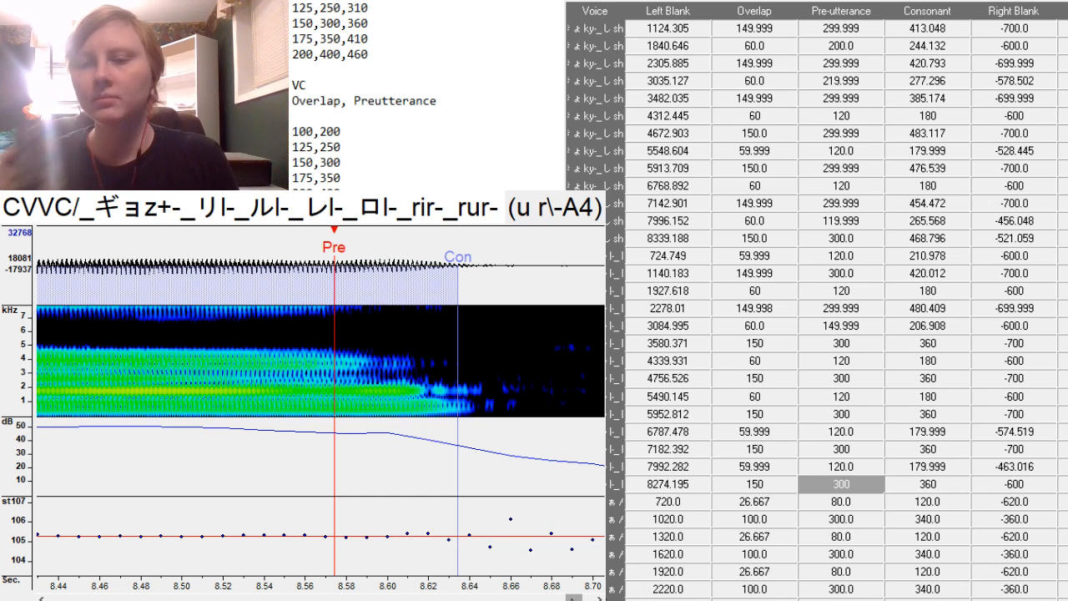
# Shift all timing markers of the first row of the ぐぁぐぃぐぐぇぐぉ recording to the sound's onset, placing its left blank at about 763.2 ms.
pyautogui.press('Down')
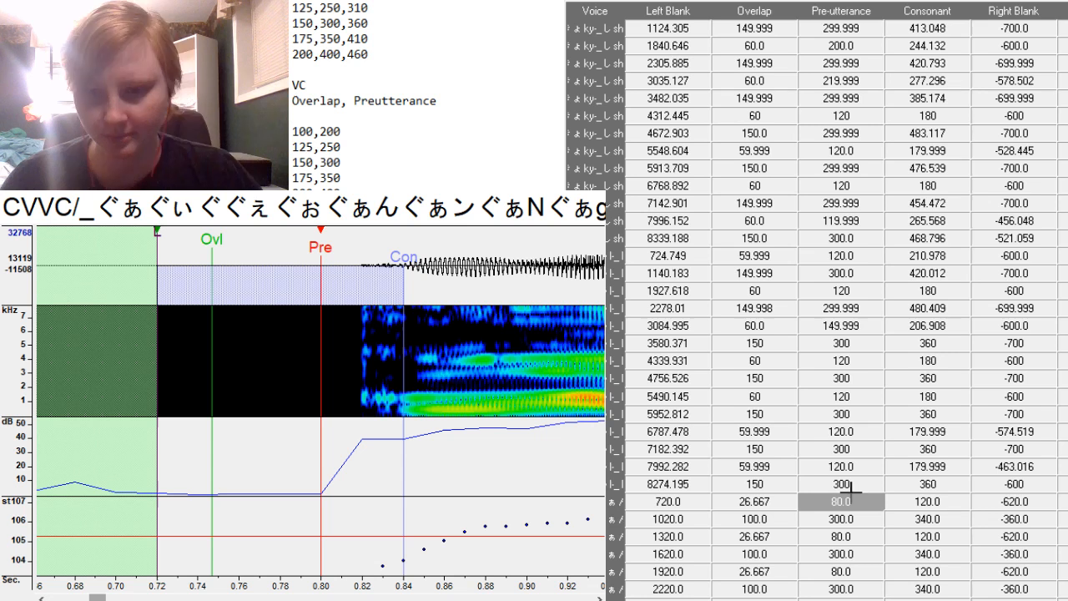
pyautogui.scroll(-8, 889, 378)
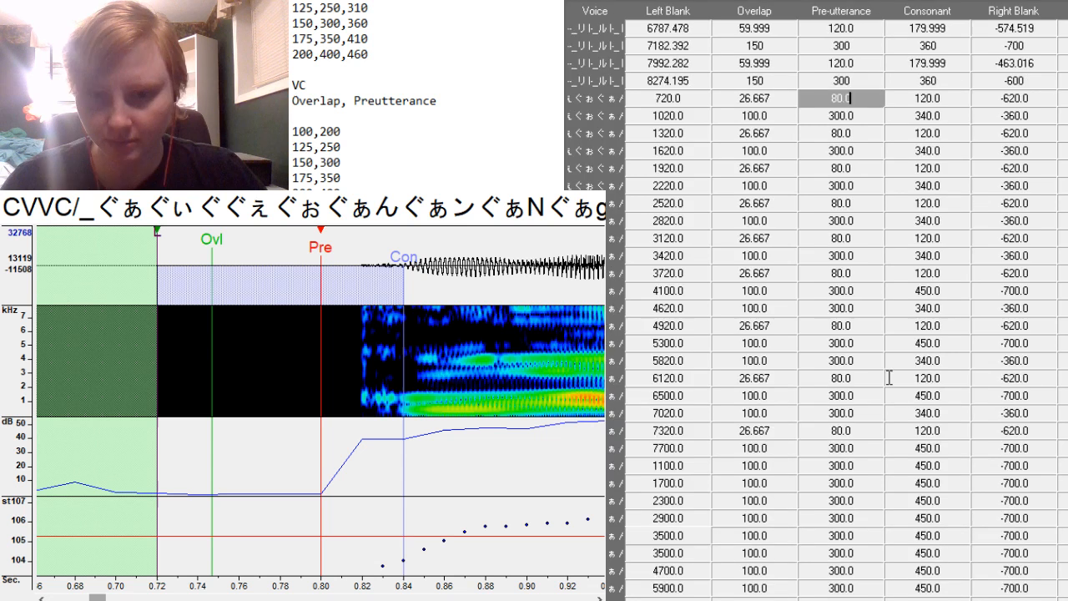
pyautogui.scroll(-1, 1026, 360)
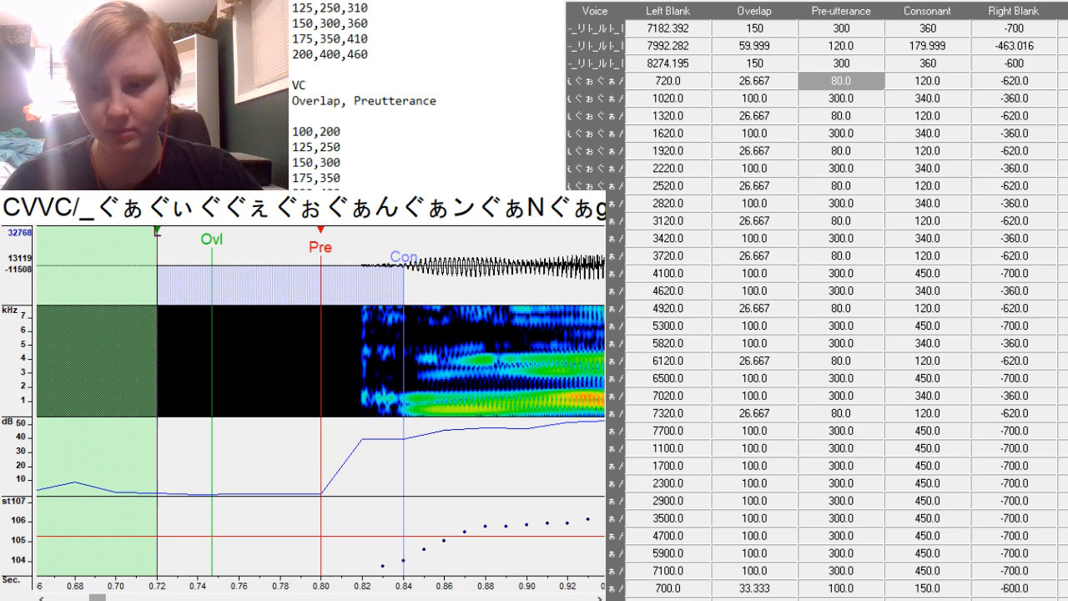
pyautogui.click(850, 81)
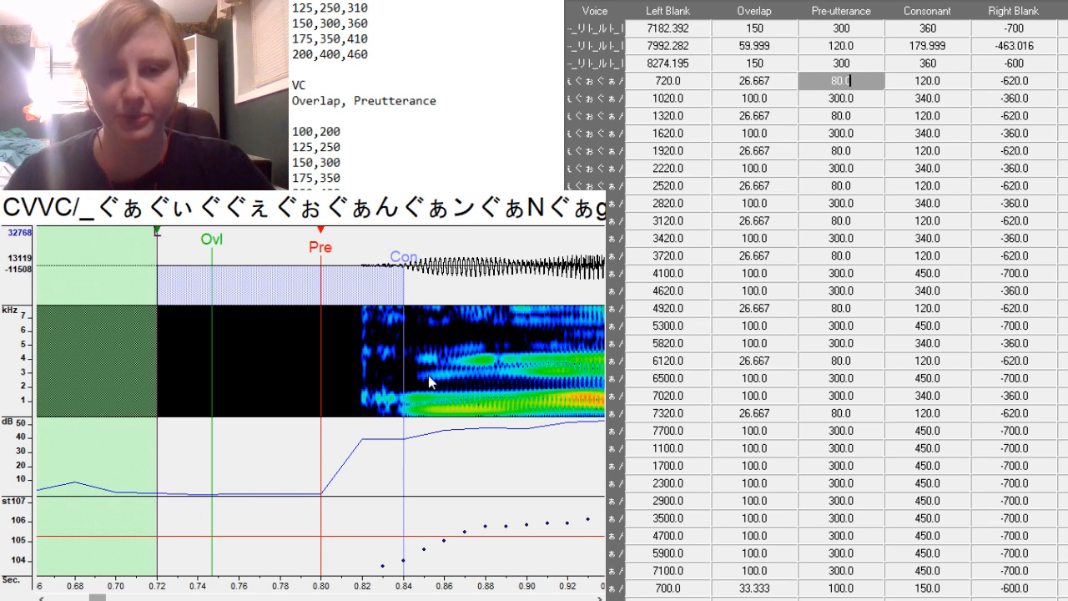
pyautogui.press('F3')
pyautogui.click(849, 80)
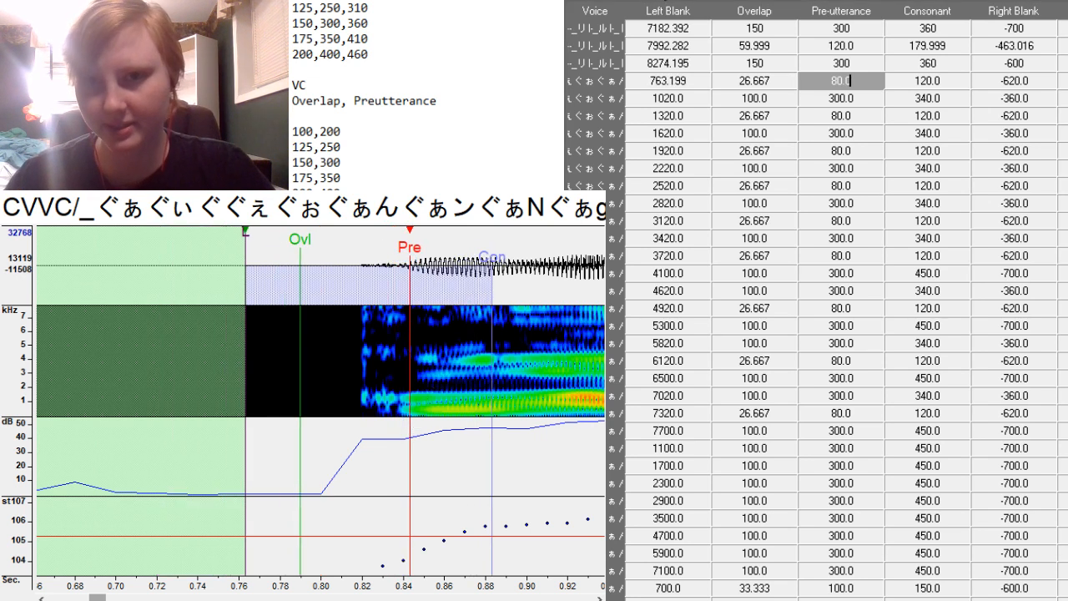
# Copy overlap 60, pre-utterance 120 and consonant 180 from the earlier ぎゃ rows into the first ten rows of the ぐぁ recording.
pyautogui.scroll(1, 721, 192)
pyautogui.scroll(7, 720, 192)
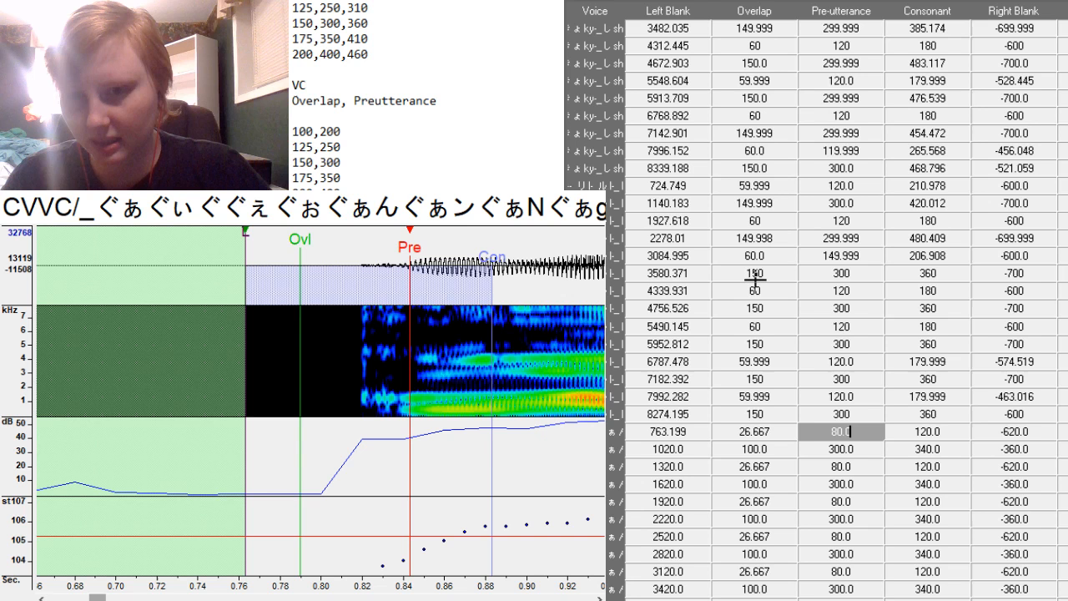
pyautogui.scroll(7, 755, 280)
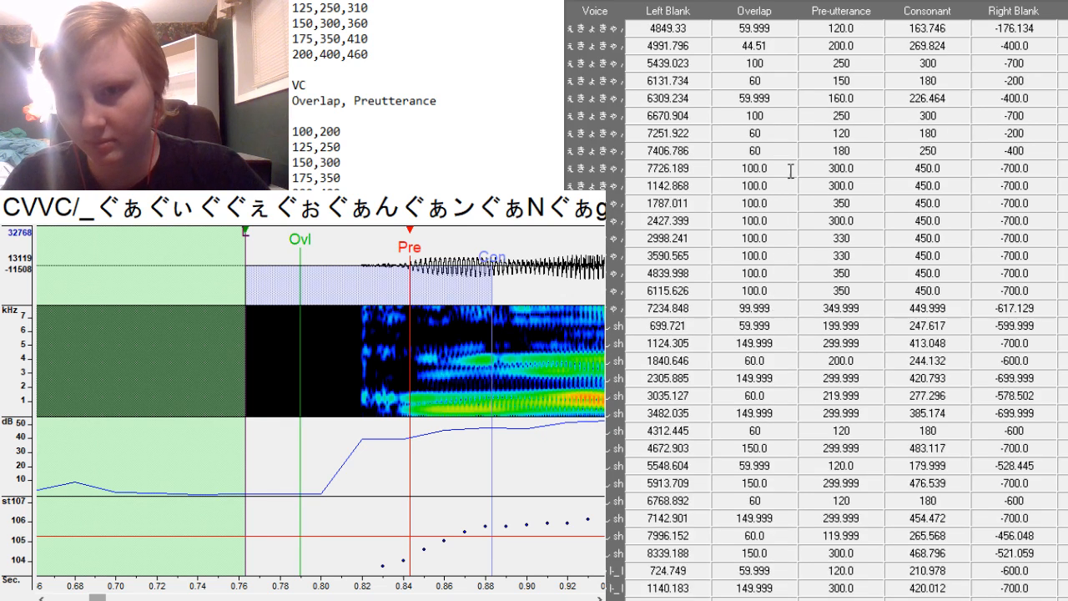
pyautogui.scroll(10, 791, 171)
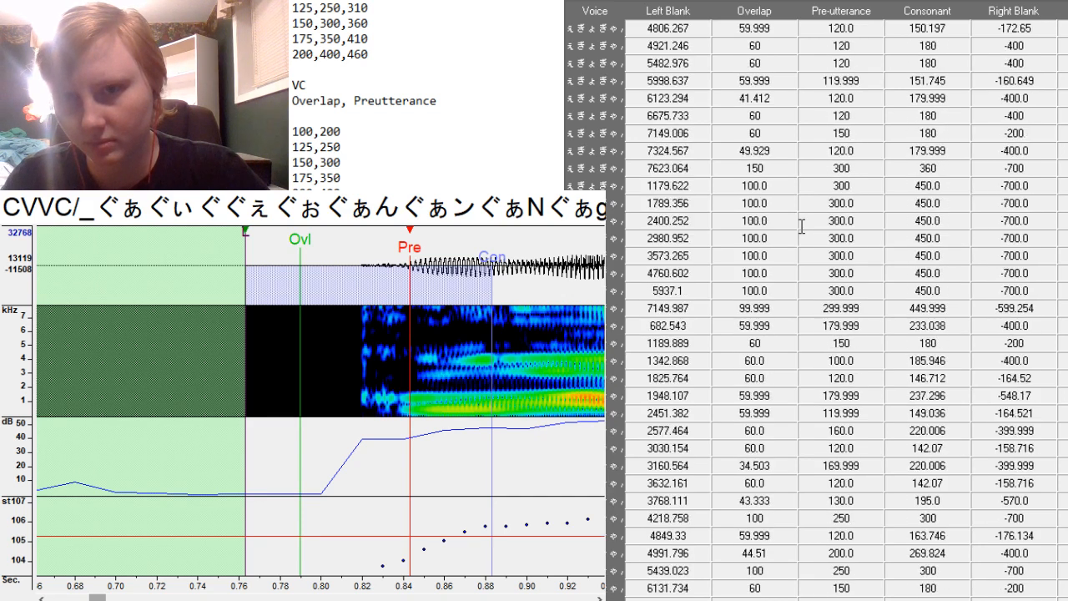
pyautogui.scroll(2, 789, 163)
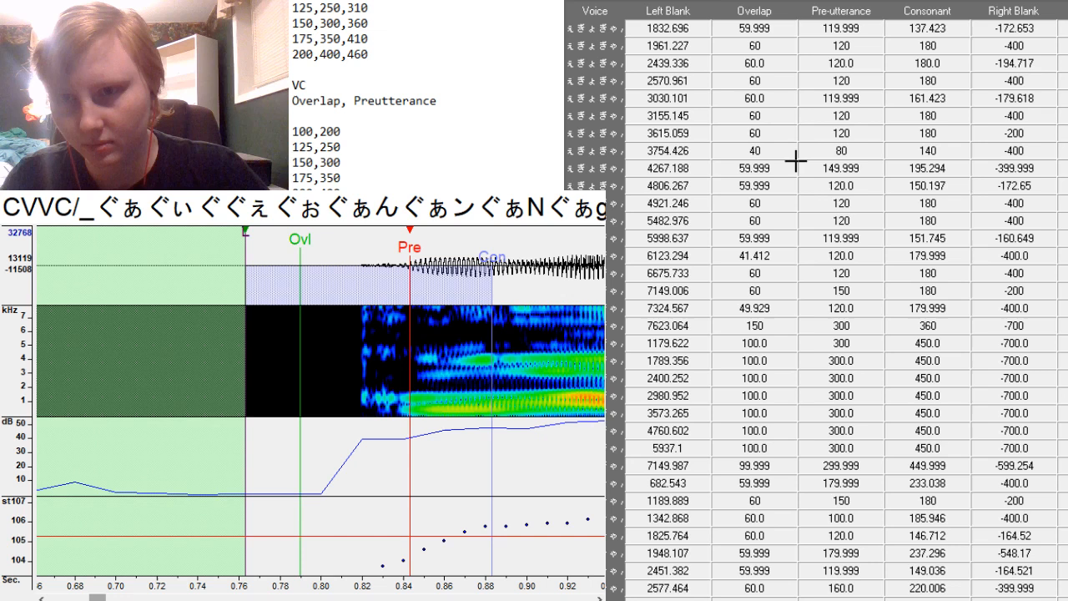
pyautogui.moveTo(755, 115); pyautogui.dragTo(1014, 133)
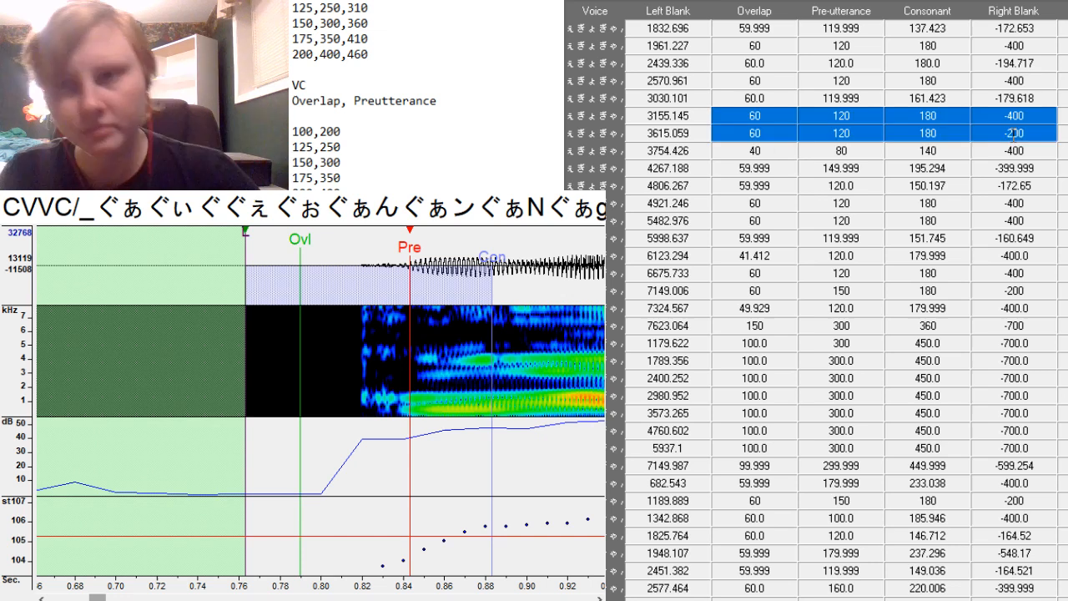
pyautogui.scroll(-15, 860, 189)
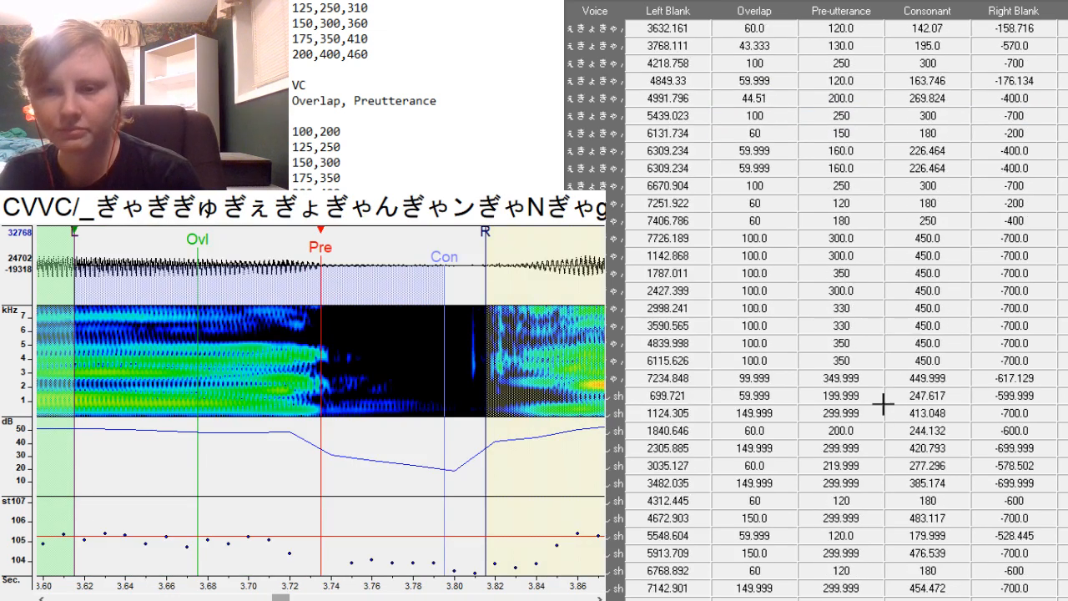
pyautogui.scroll(-11, 885, 395)
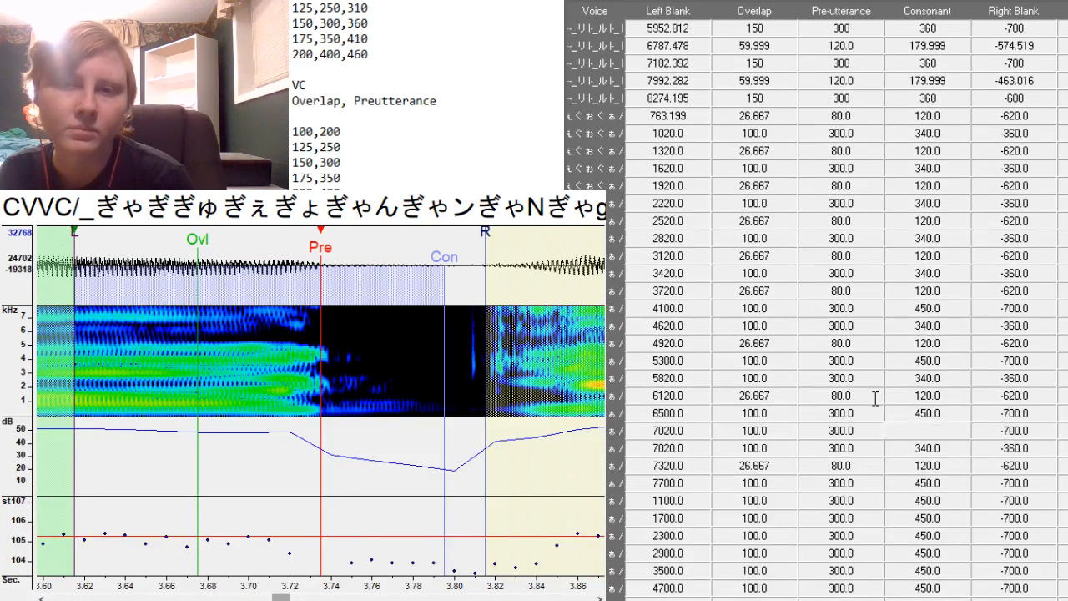
pyautogui.moveTo(754, 133); pyautogui.dragTo(953, 343)
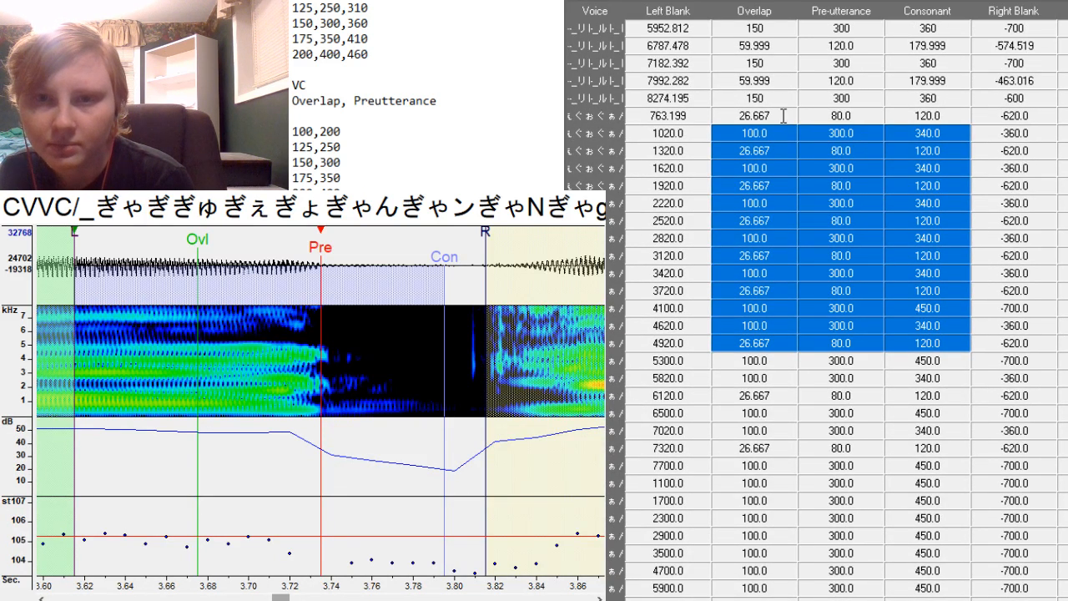
pyautogui.moveTo(778, 115); pyautogui.dragTo(962, 272)
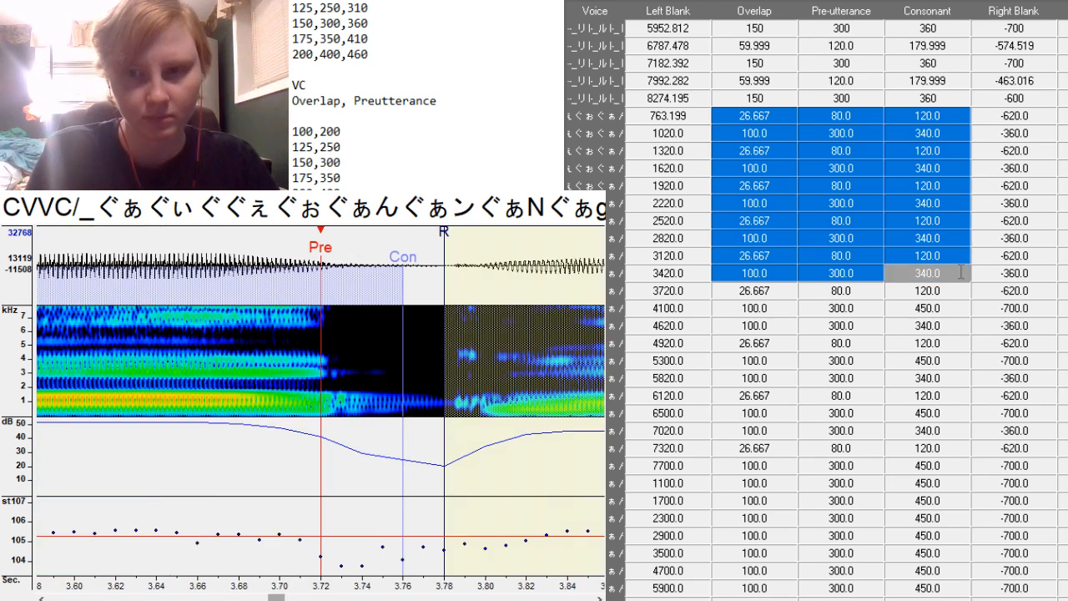
pyautogui.hotkey('ctrl', 'v')
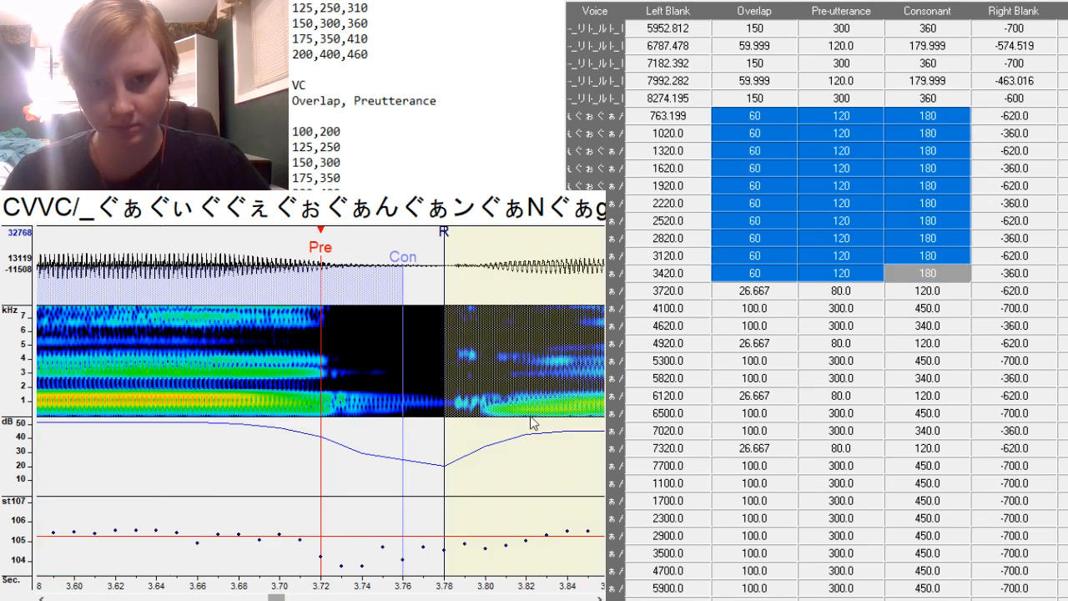
# Set the first ぐぁ row's pre-utterance to 140 and shift its markers together, placing the left blank at about 757.0 ms.
pyautogui.click(784, 115)
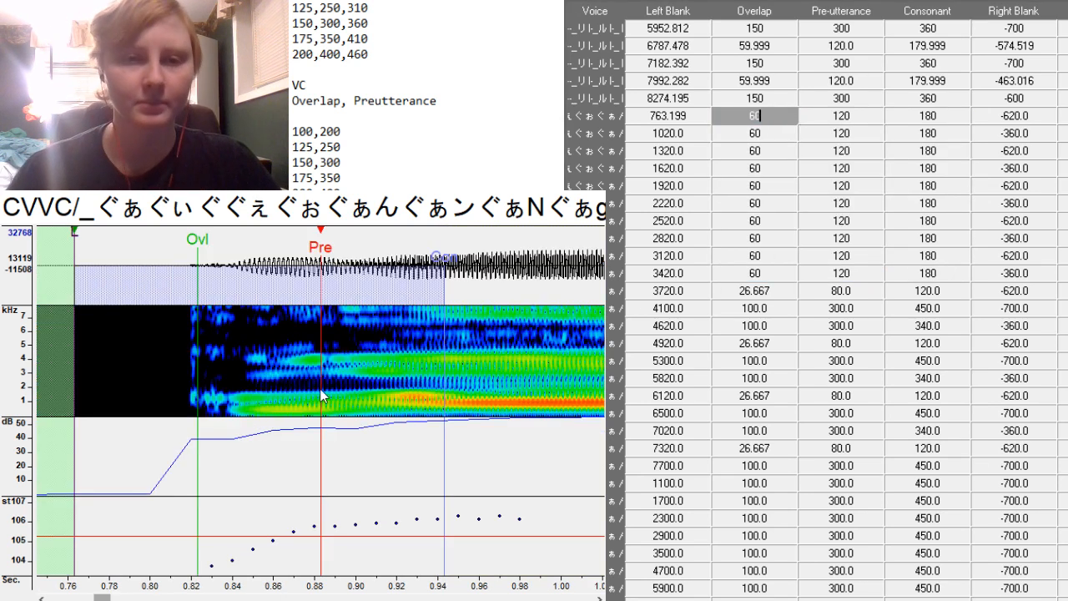
pyautogui.moveTo(321, 405); pyautogui.dragTo(309, 403)
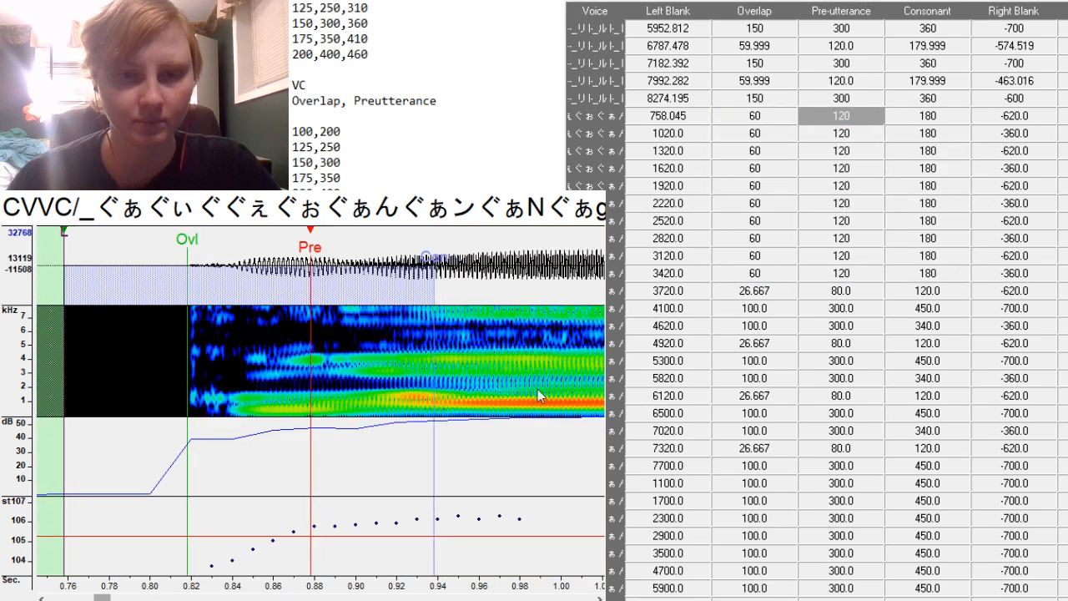
pyautogui.click(869, 119)
pyautogui.press('BackSpace')
pyautogui.press('BackSpace')
pyautogui.write('40')
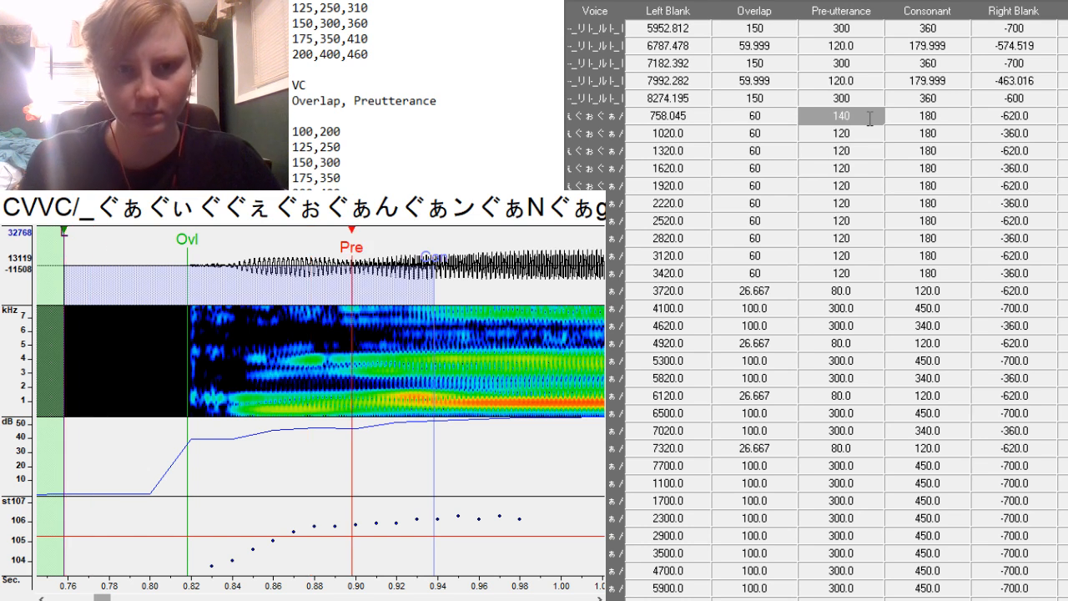
pyautogui.click(350, 401)
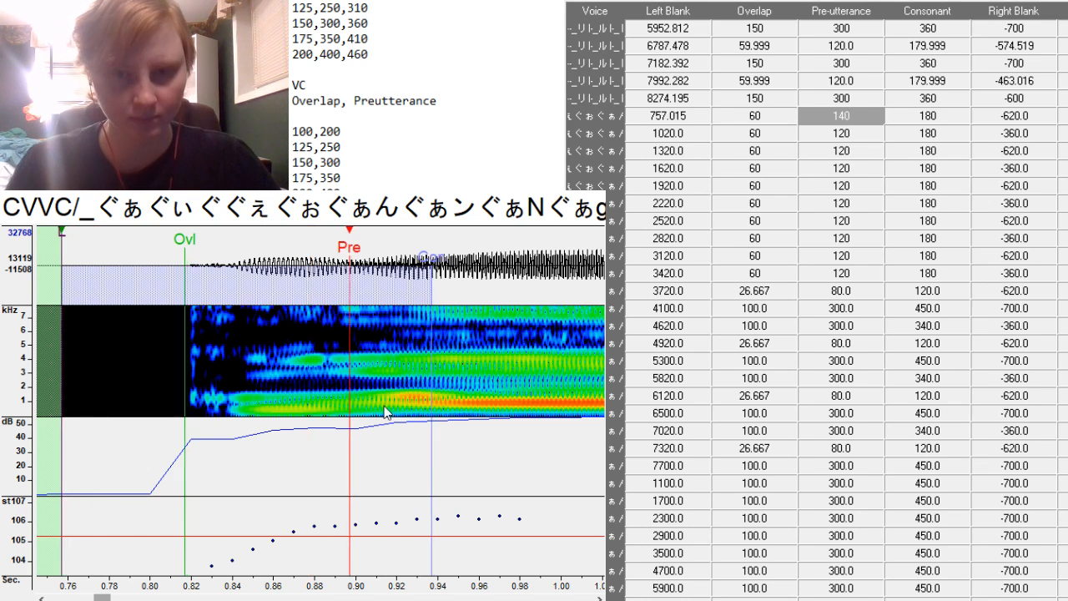
# Shift all timing markers of the second ぐぁ row together to the end of its vowel, placing the left blank at about 1245.5 ms.
pyautogui.press('Down')
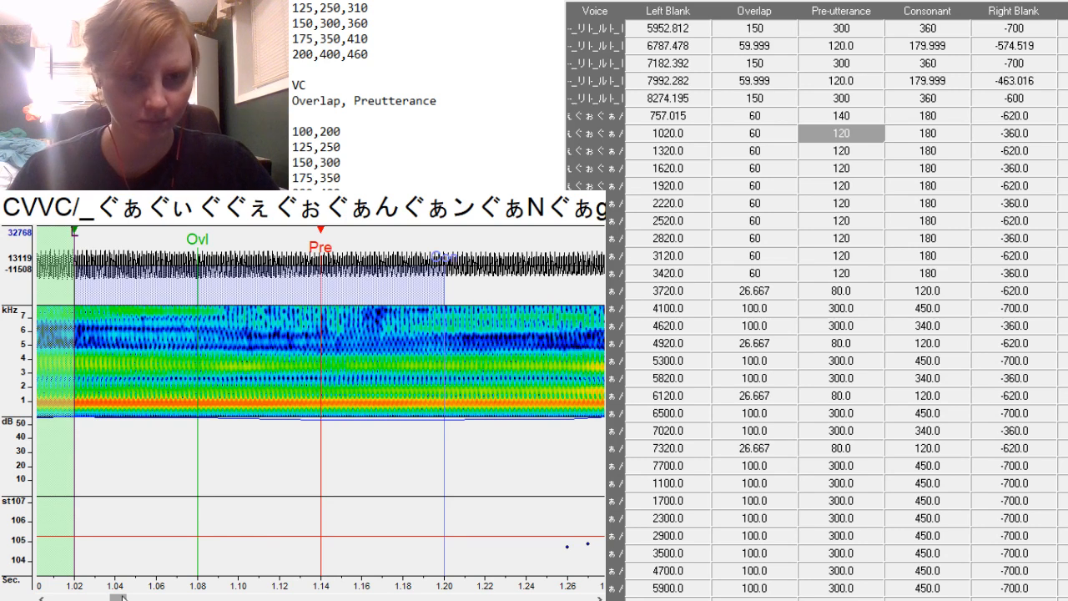
pyautogui.moveTo(118, 598)
pyautogui.mouseDown()
pyautogui.moveTo(102, 598)
pyautogui.moveTo(134, 597)
pyautogui.mouseUp()
pyautogui.press('F3')
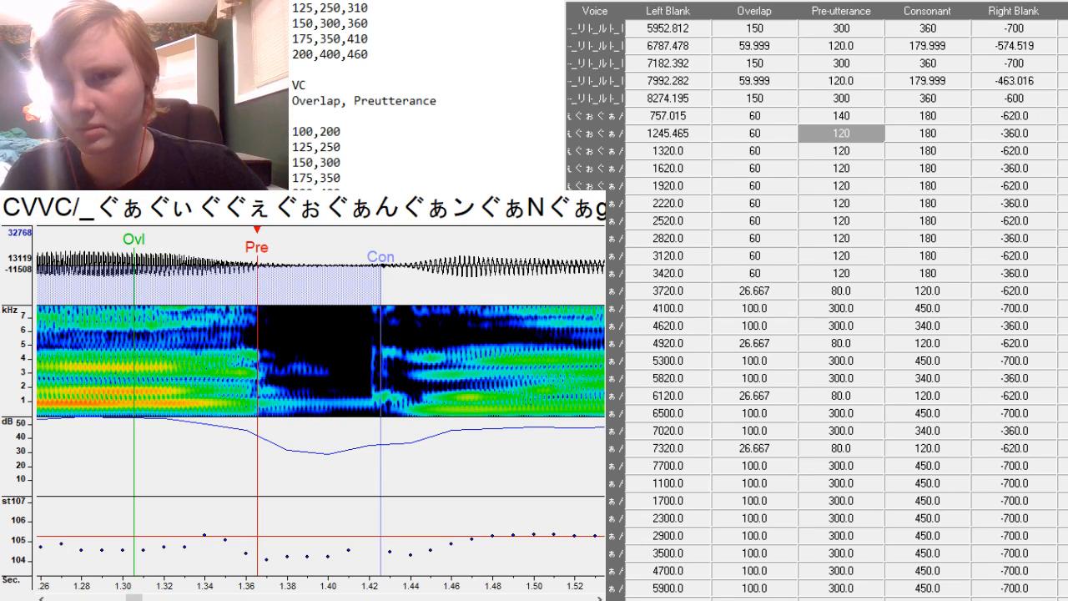
# Copy overlap 60, pre-utterance 120, consonant 180 and right blanks -400 and -200 from the ぎゃ rows with left blanks 3155.145 and 3615.059.
pyautogui.click(965, 1)
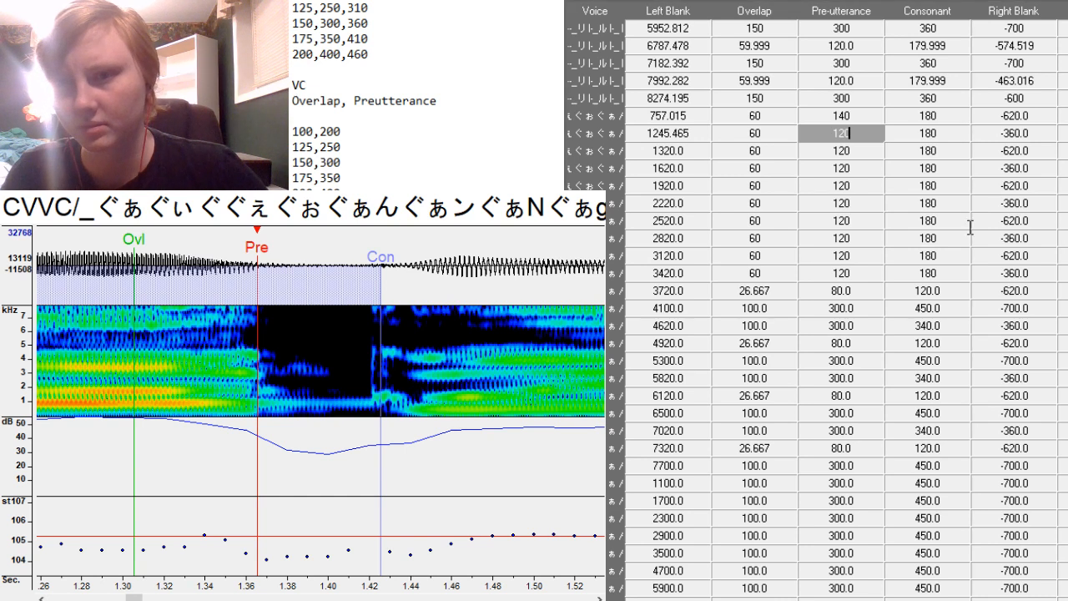
pyautogui.scroll(12, 971, 227)
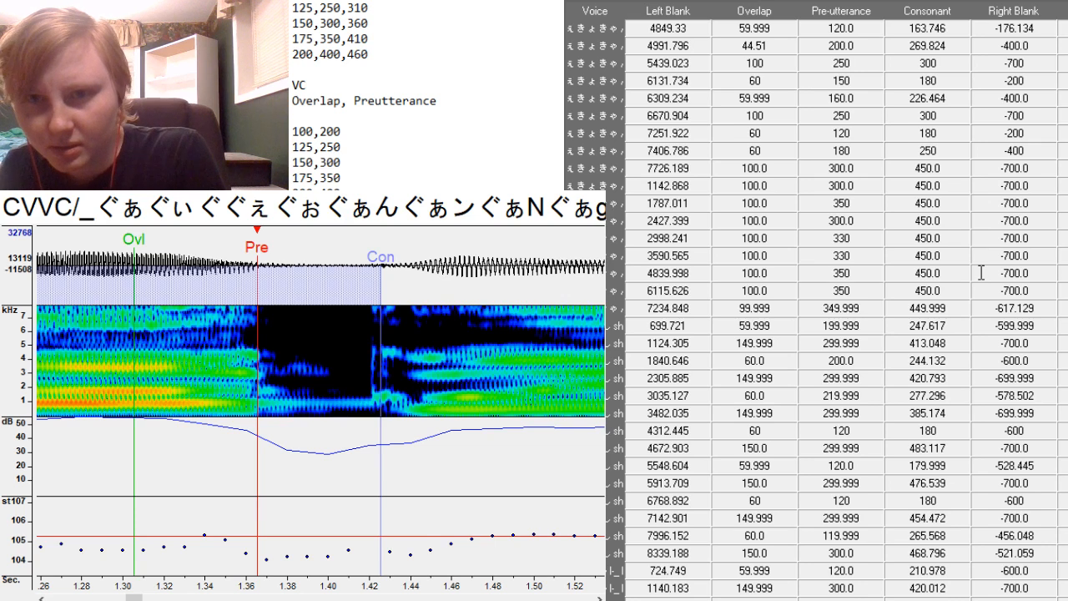
pyautogui.scroll(1, 982, 273)
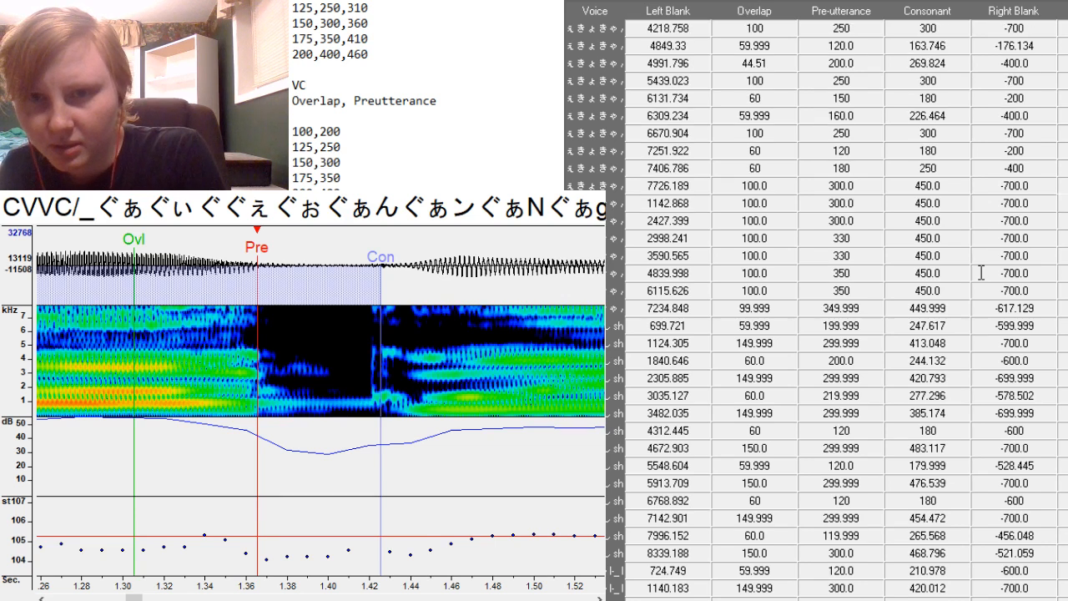
pyautogui.scroll(10, 981, 273)
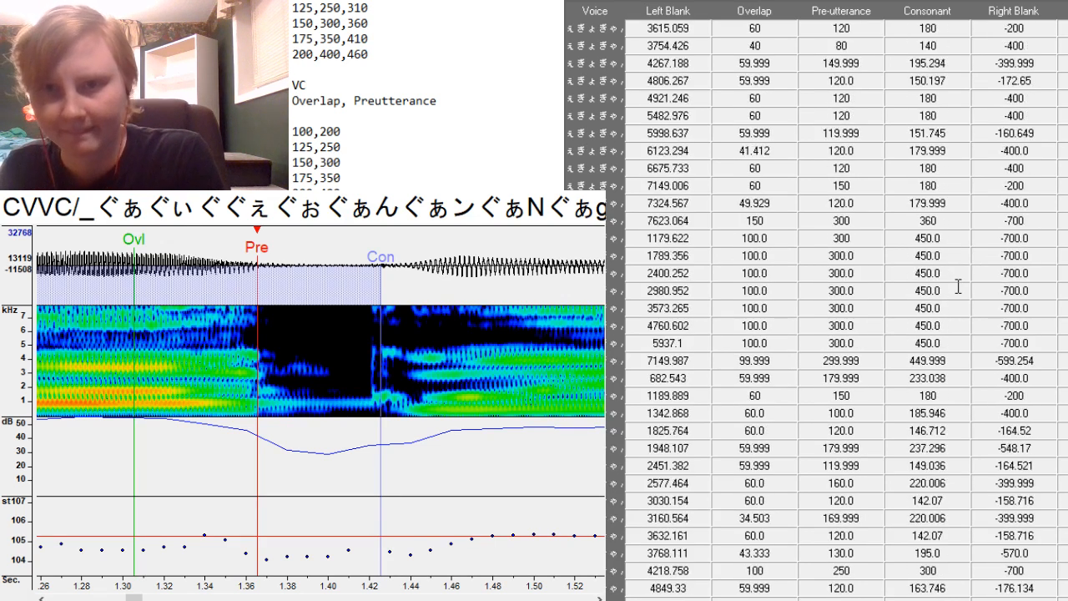
pyautogui.scroll(3, 871, 146)
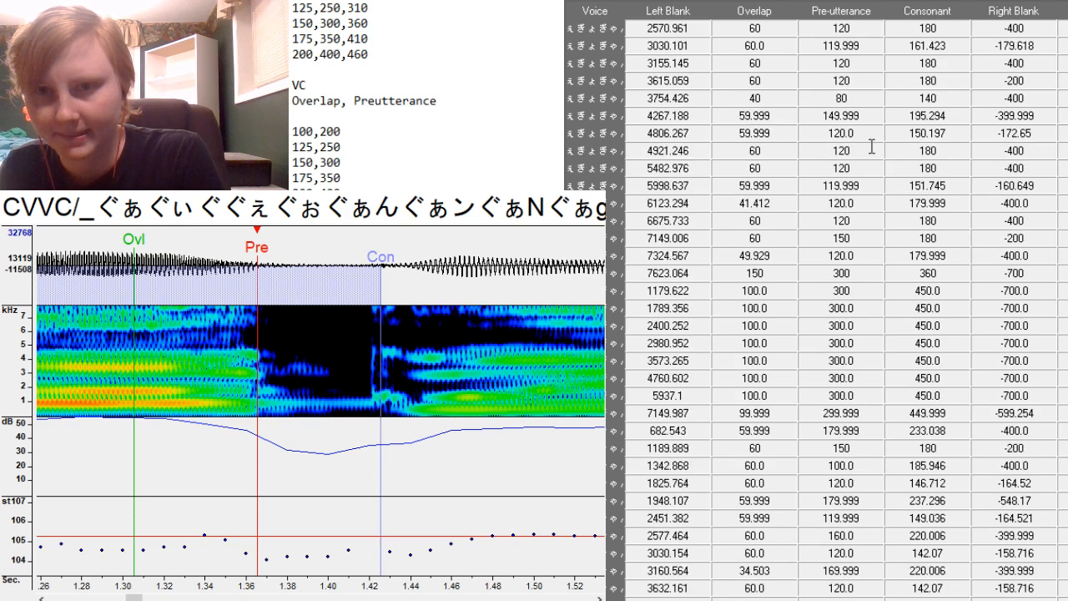
pyautogui.scroll(3, 871, 148)
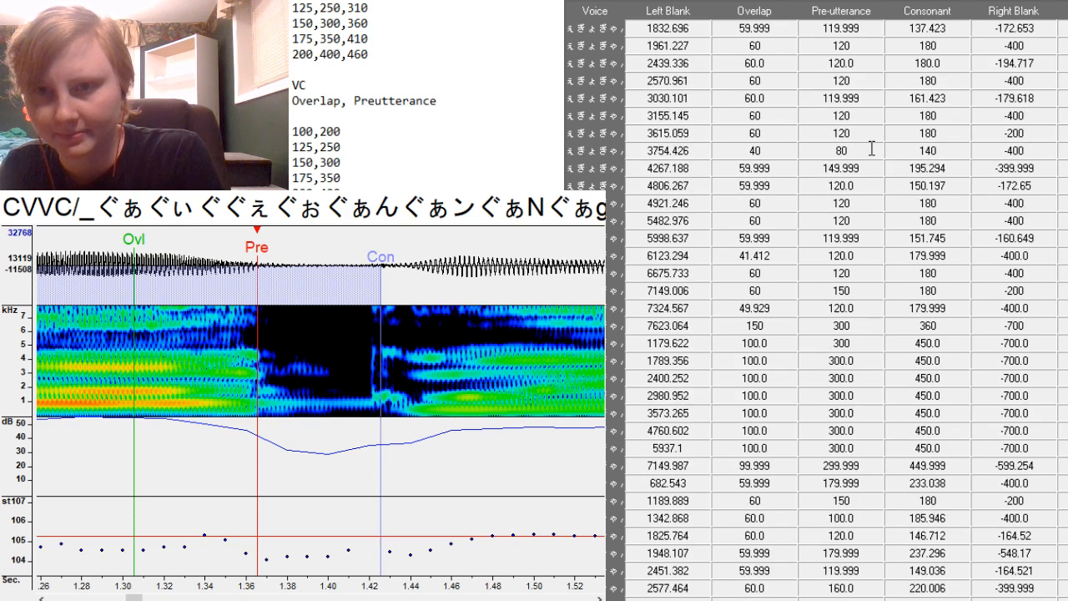
pyautogui.scroll(3, 871, 148)
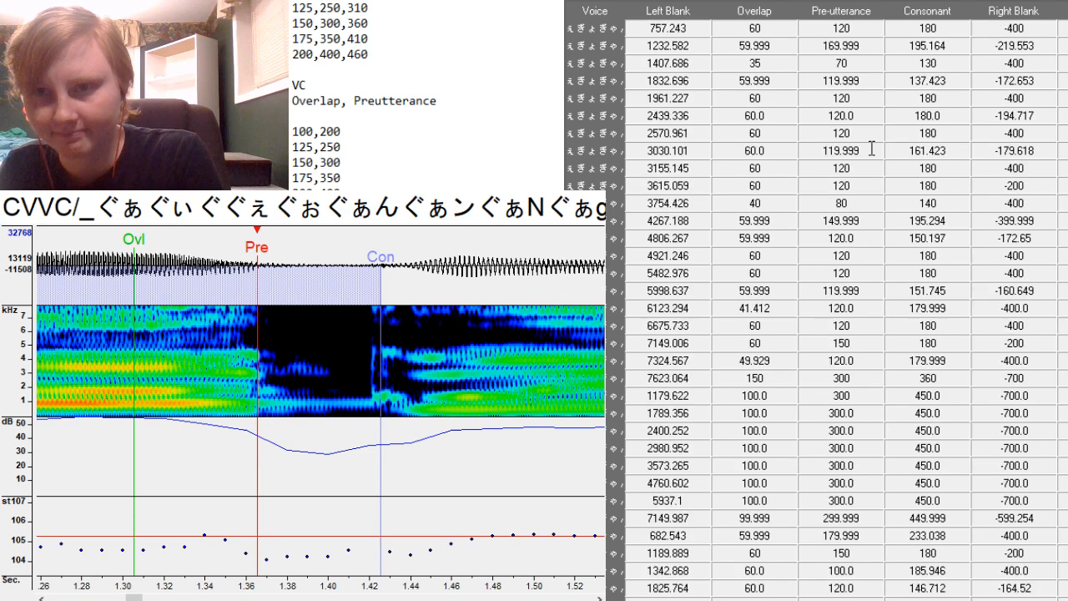
pyautogui.scroll(3, 871, 147)
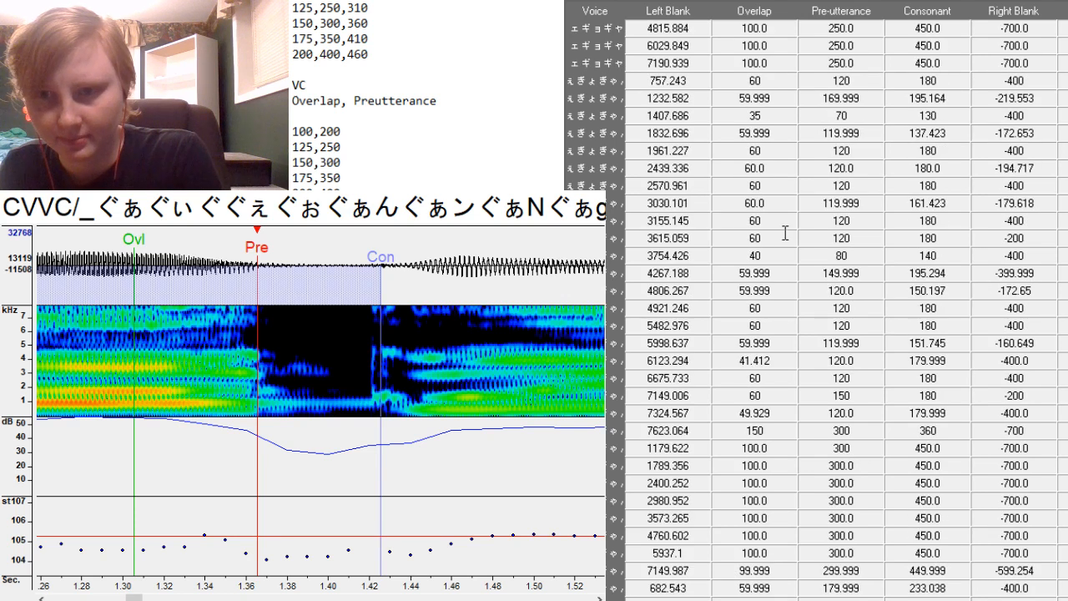
pyautogui.moveTo(1038, 220); pyautogui.dragTo(1042, 236)
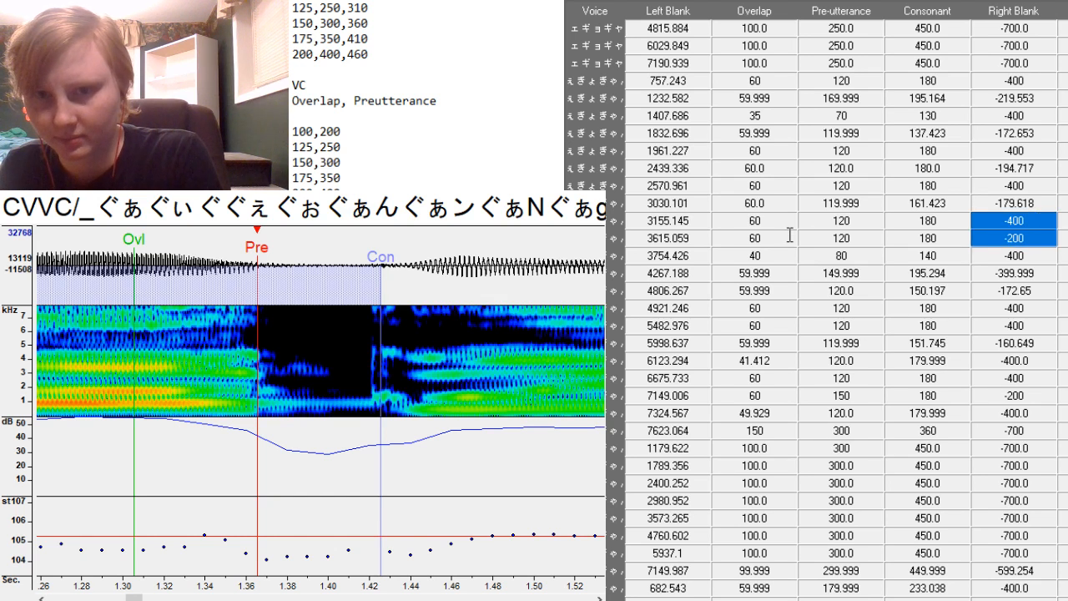
pyautogui.moveTo(754, 220); pyautogui.dragTo(1048, 245)
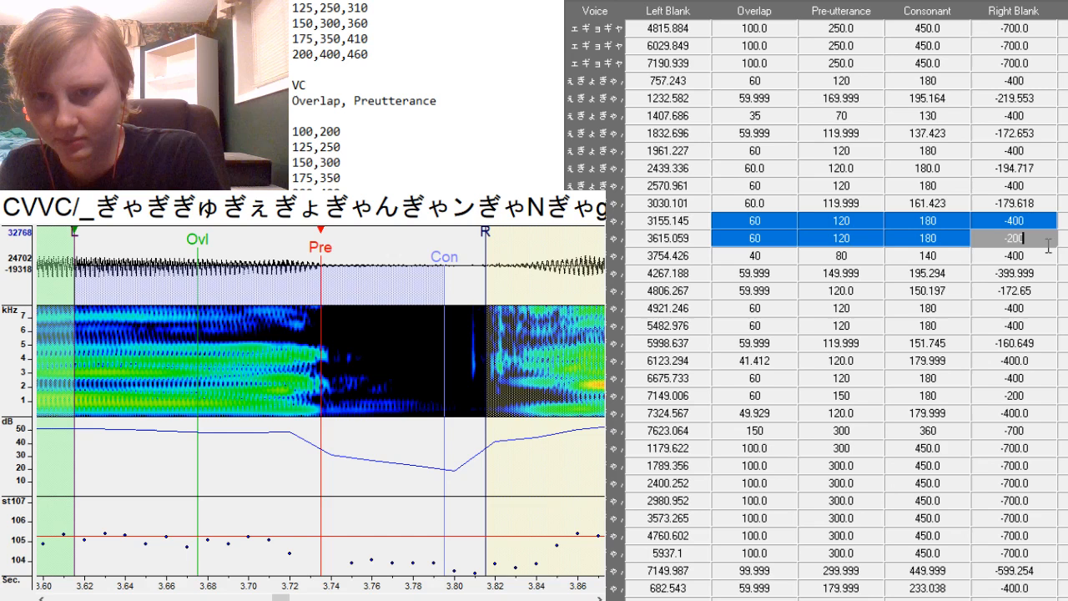
# Paste the copied overlap, pre-utterance, consonant and alternating -400 and -200 right blank values into the first eleven ぐぁ rows.
pyautogui.scroll(-20, 960, 326)
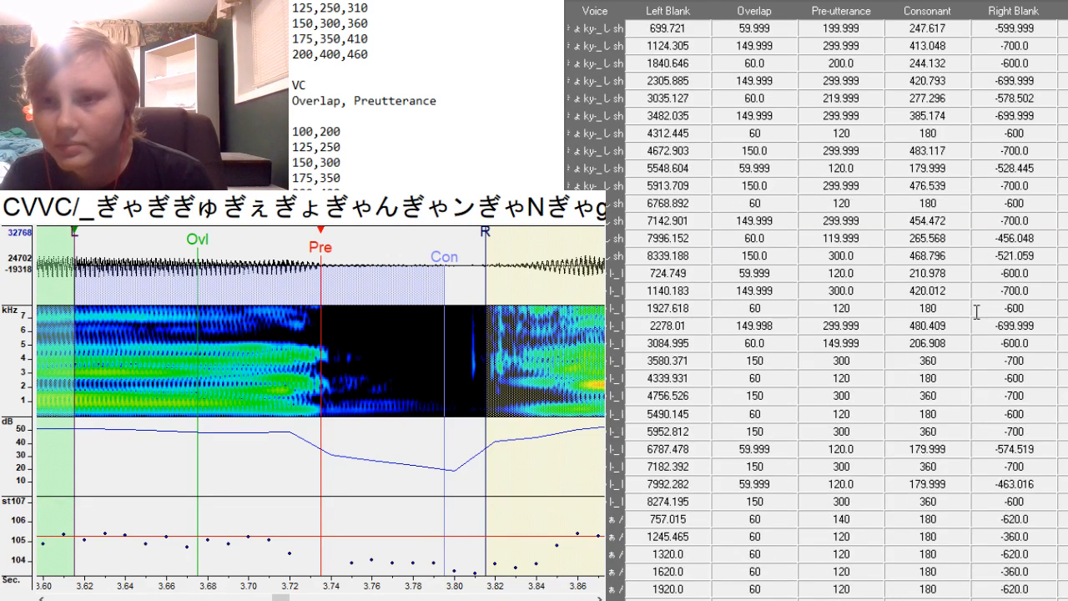
pyautogui.scroll(-2, 951, 300)
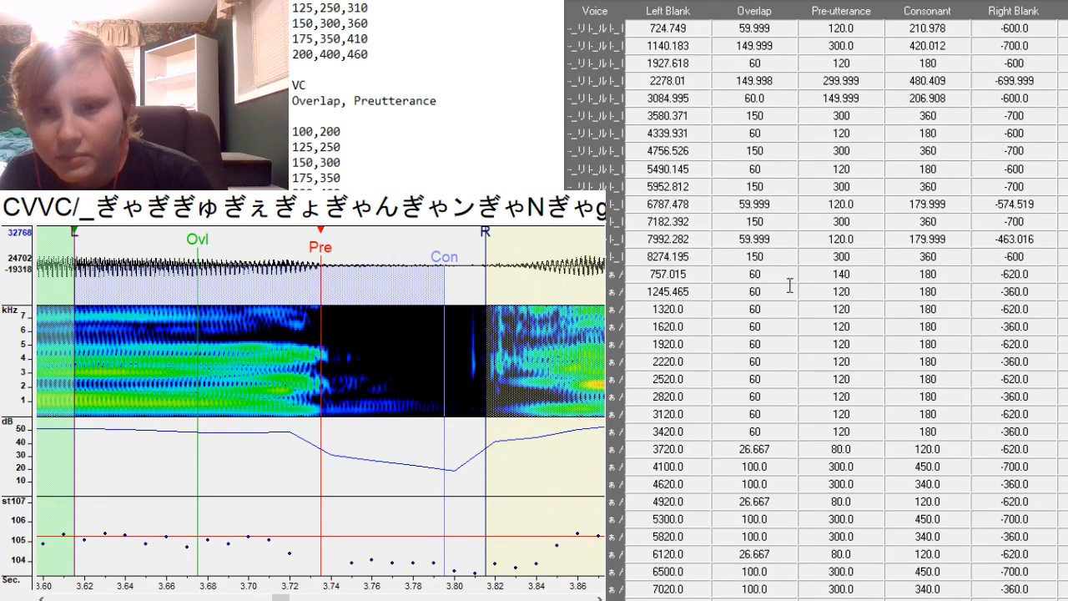
pyautogui.moveTo(725, 274); pyautogui.dragTo(1041, 451)
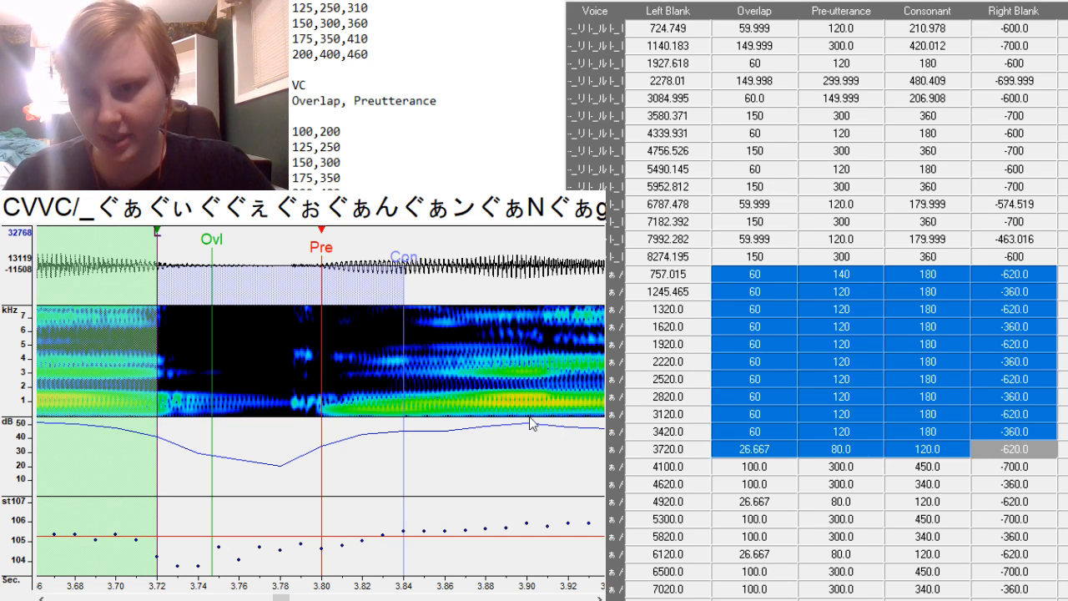
pyautogui.hotkey('ctrl', 'v')
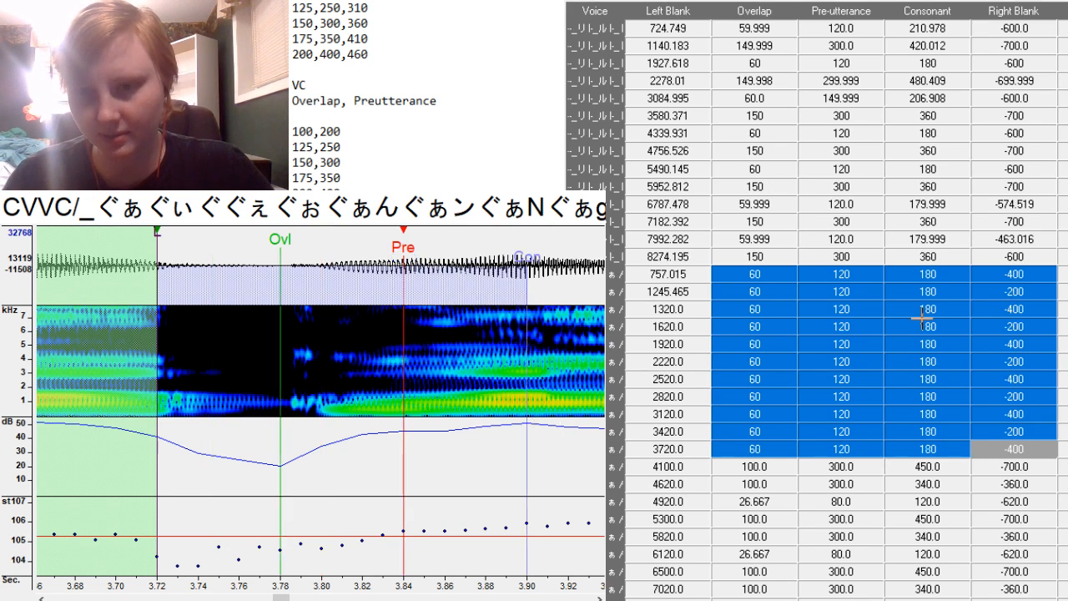
# Set the first ぐぁ row's pre-utterance to 140, shift its left blank to about 755.1 ms and extend the consonant to about 205.4.
pyautogui.click(1006, 275)
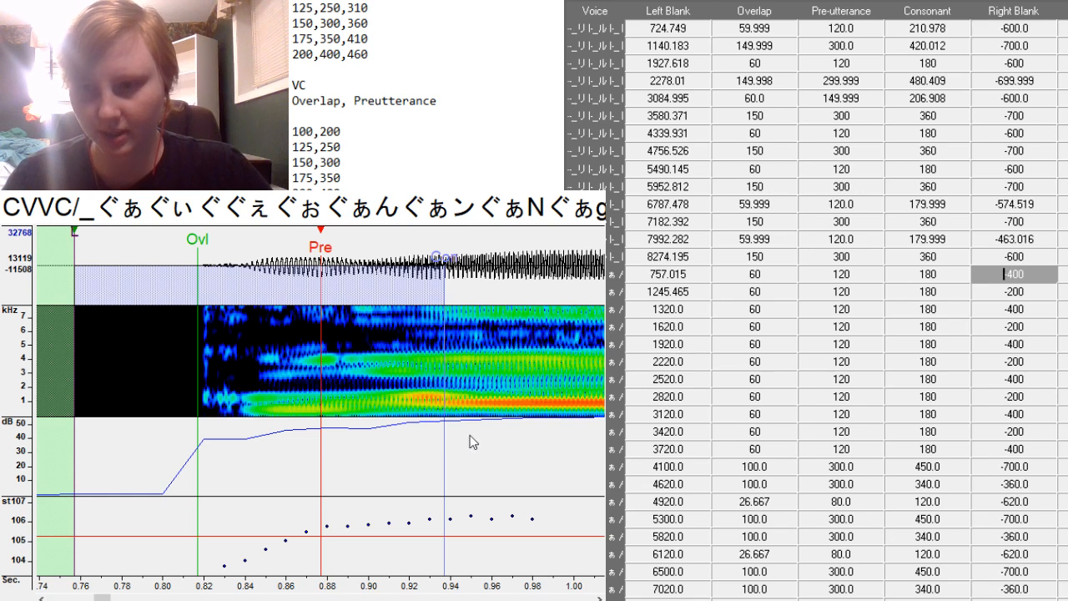
pyautogui.click(854, 275)
pyautogui.write('140')
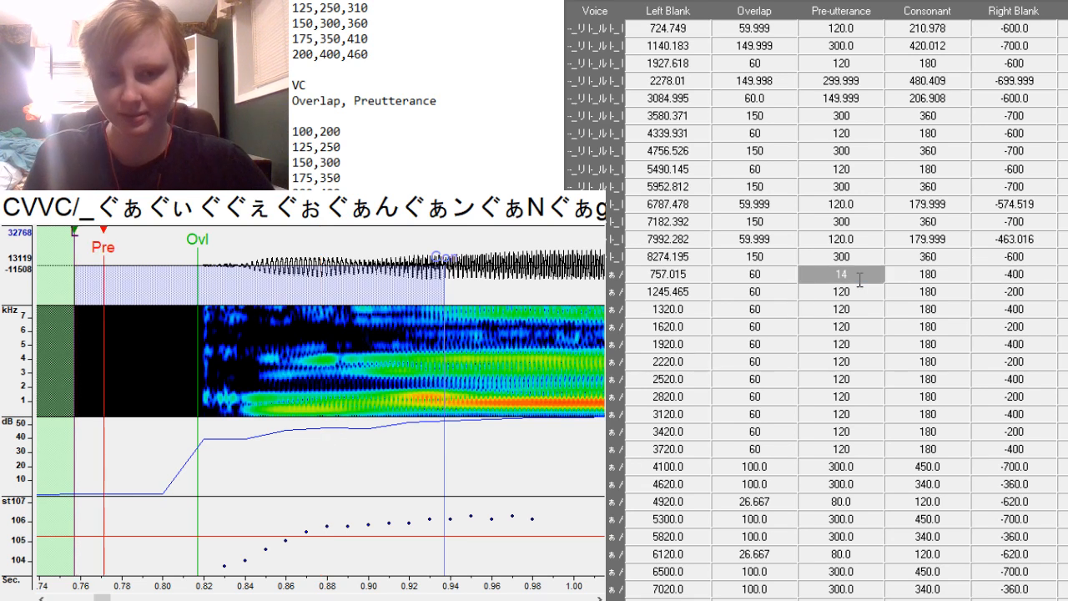
pyautogui.press('Return')
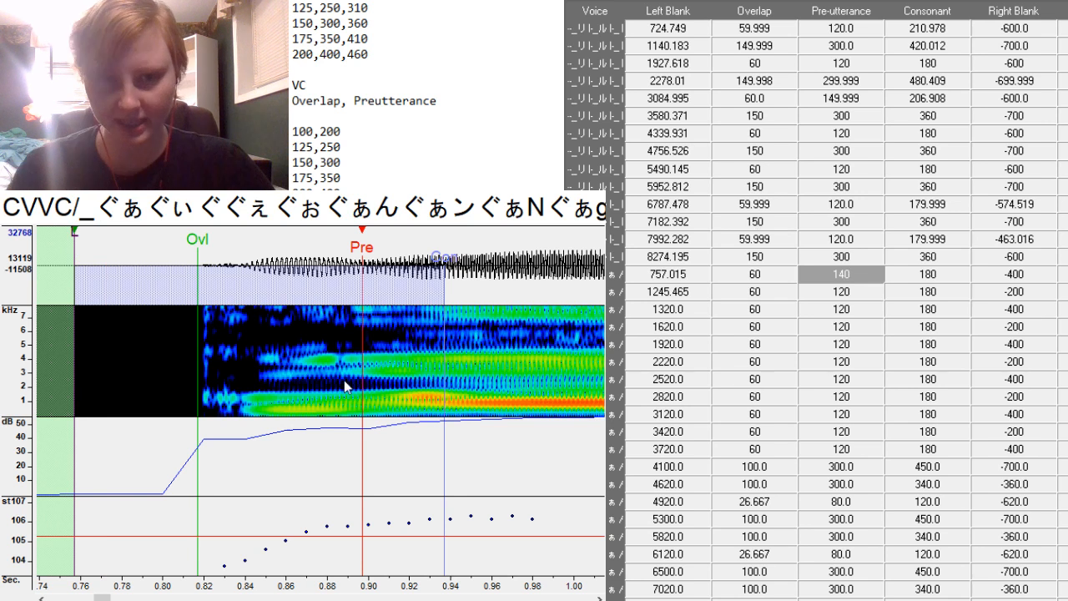
pyautogui.moveTo(74, 232); pyautogui.dragTo(70, 232)
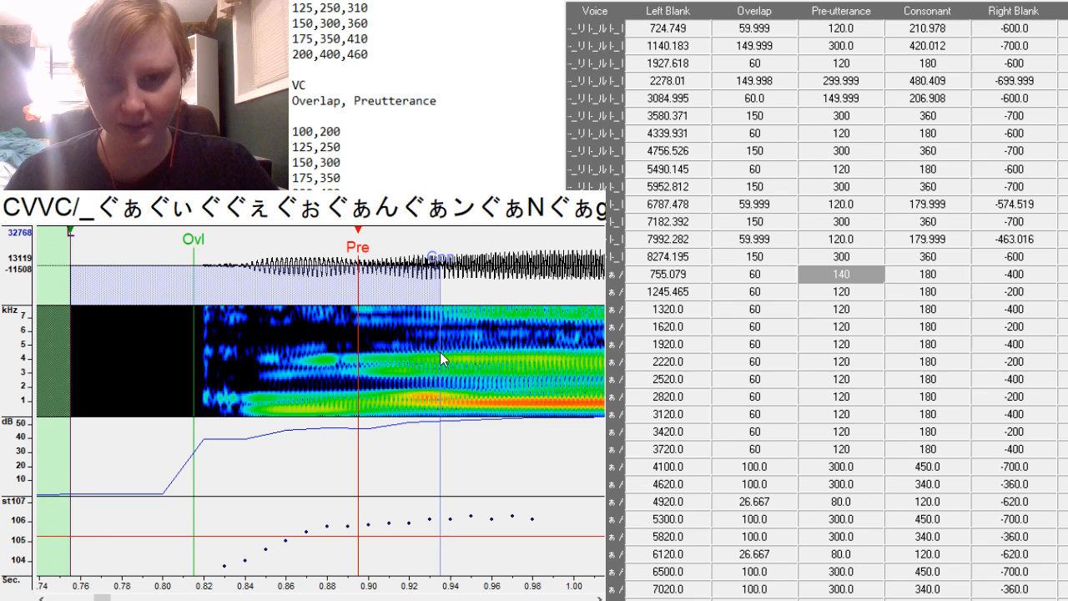
pyautogui.moveTo(442, 359); pyautogui.dragTo(492, 359)
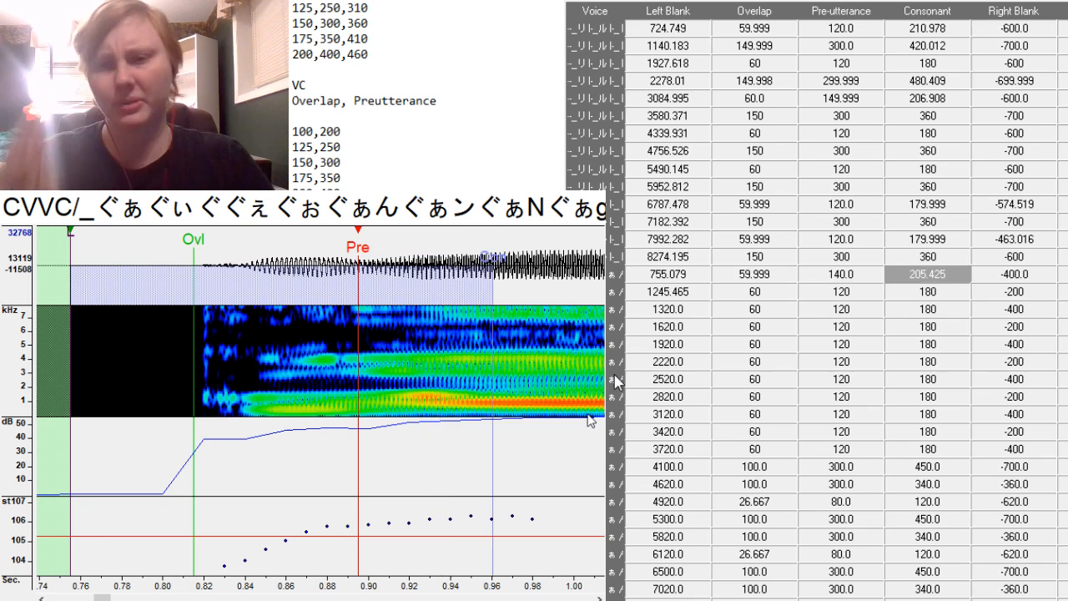
# Shift the second ぐぁ row's left blank to about 1243.5 ms, with consonant about 158.3 and right blank about -169.6 before the burst.
pyautogui.press('Down')
pyautogui.moveTo(321, 424); pyautogui.dragTo(317, 424)
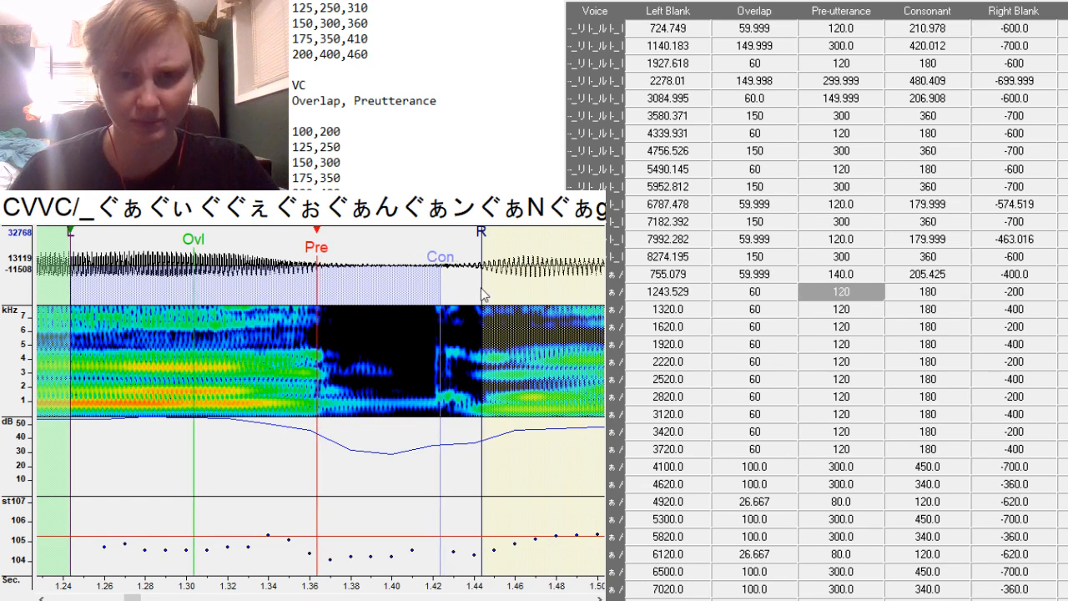
pyautogui.moveTo(482, 294); pyautogui.dragTo(396, 305)
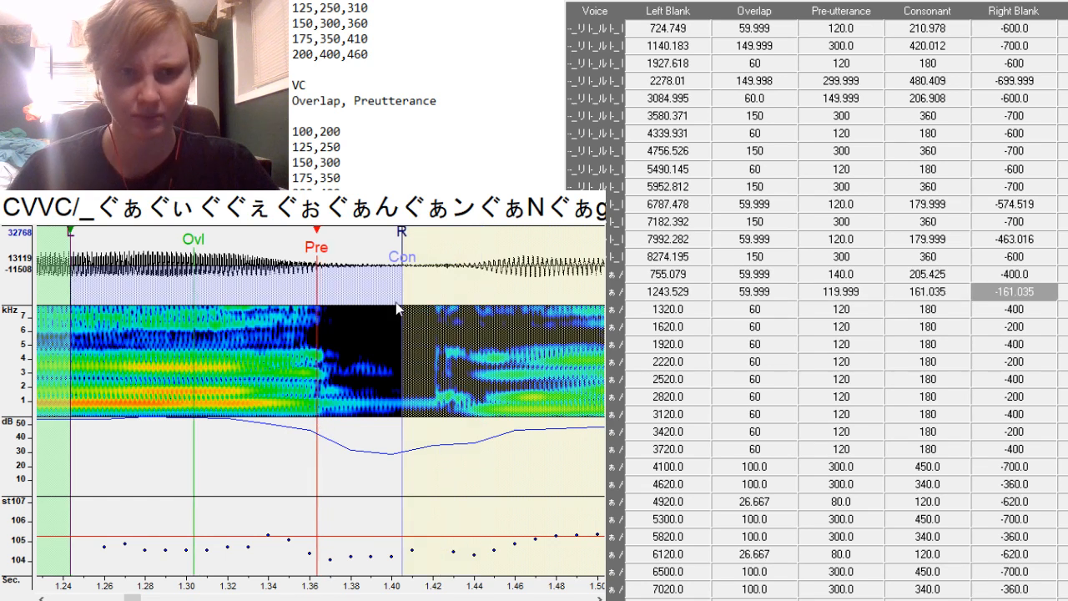
# Shift the third ぐぁ row's markers together to a left blank of about 1369.7 ms and place its overlap at about 46.8.
pyautogui.press('Down')
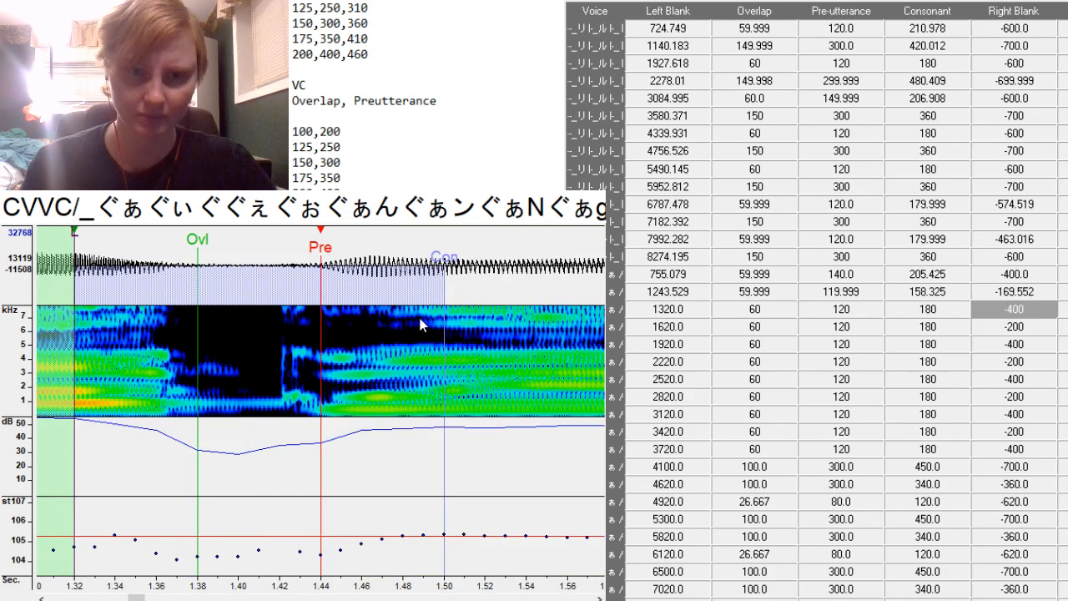
pyautogui.click(421, 325)
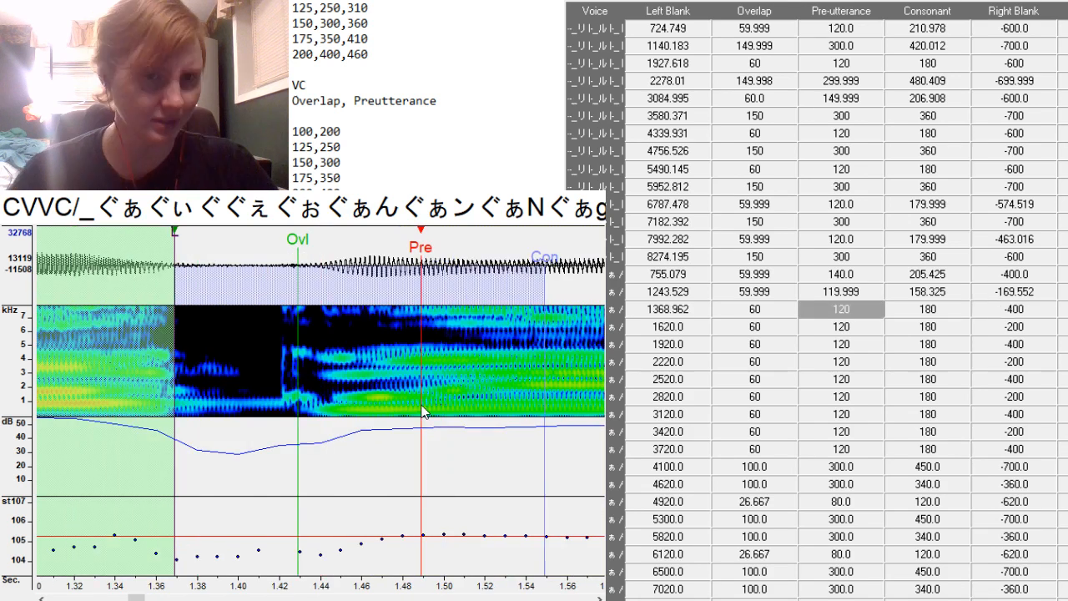
pyautogui.click(419, 413)
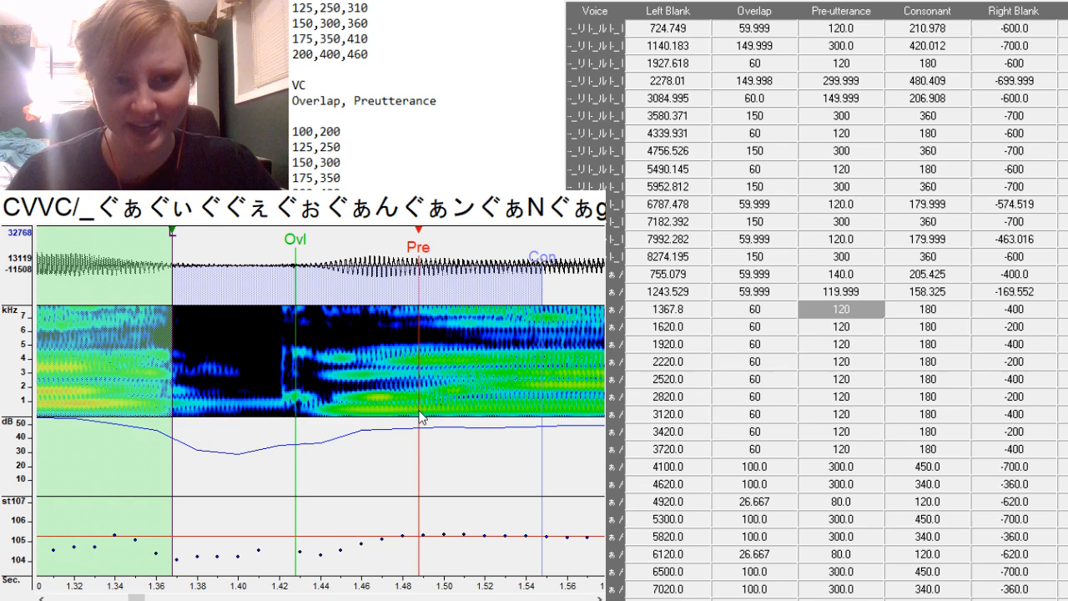
pyautogui.click(423, 413)
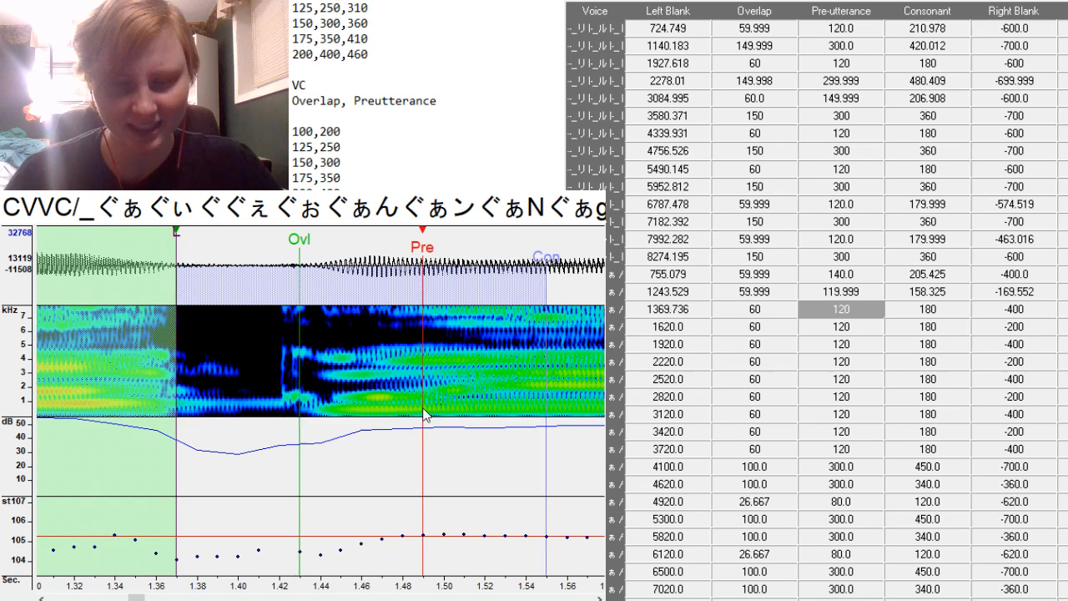
pyautogui.press('F2')
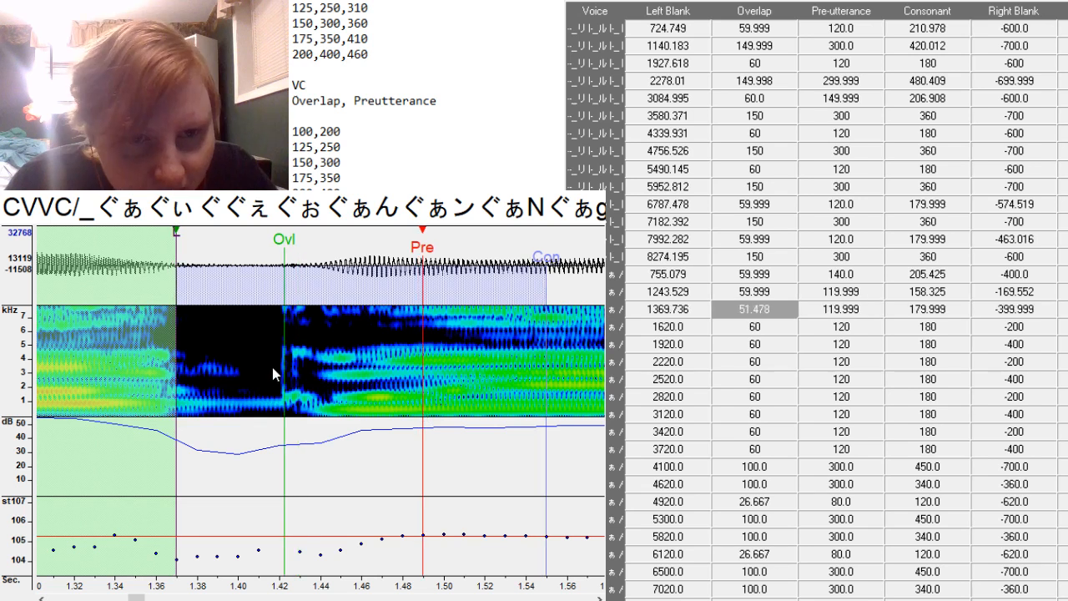
pyautogui.press('F2')
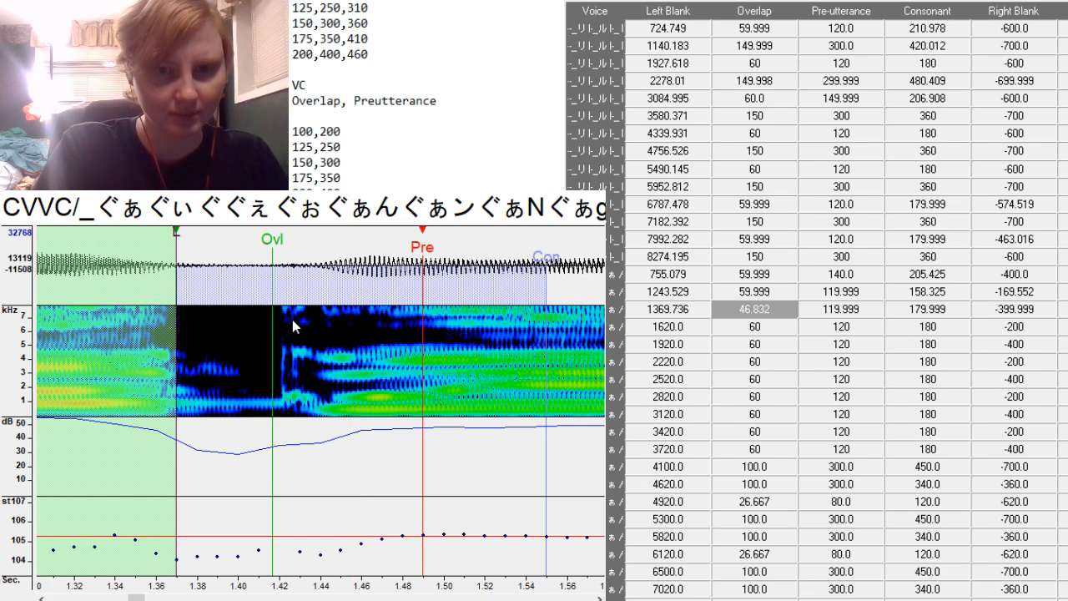
# Shift the fourth ぐぁ row's left blank to about 1840.5 ms, with consonant about 152.9 and right blank about -168.8 inside the silence.
pyautogui.press('Down')
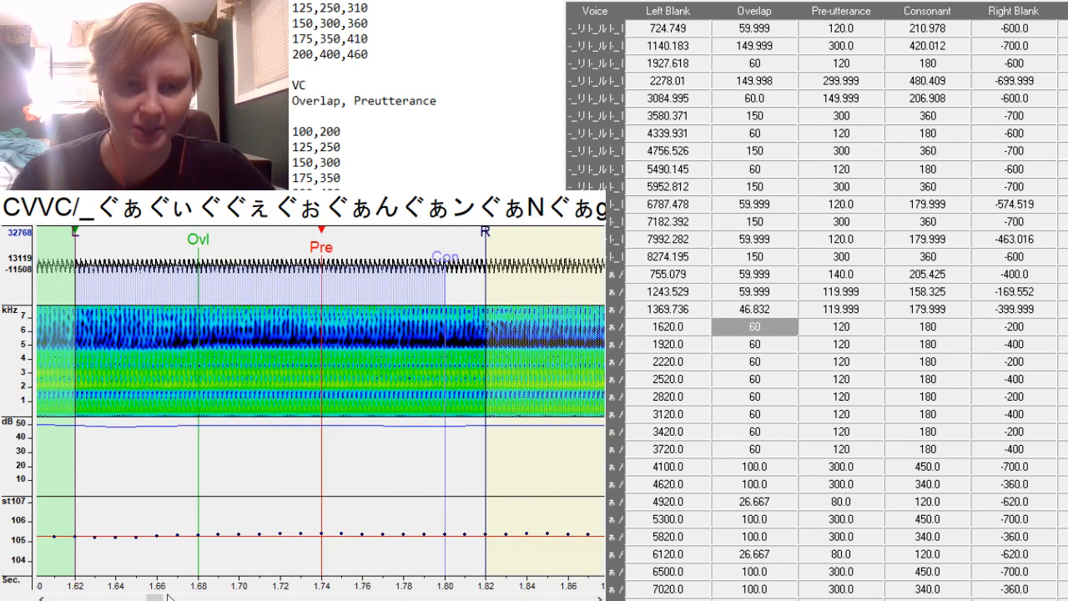
pyautogui.moveTo(159, 597); pyautogui.dragTo(169, 597)
pyautogui.press('F3')
pyautogui.press('F3')
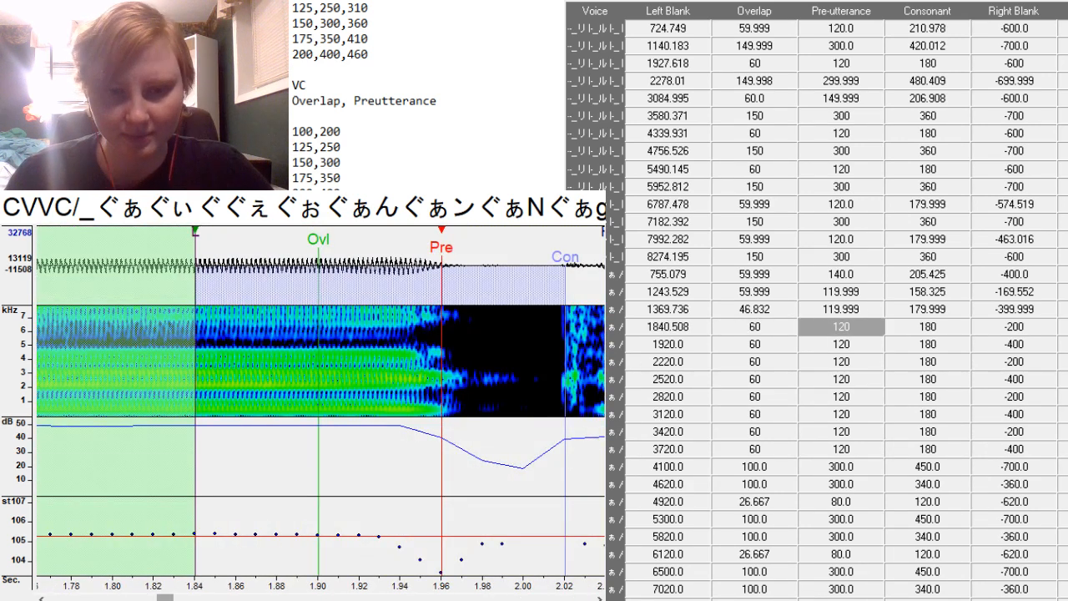
pyautogui.moveTo(165, 598); pyautogui.dragTo(173, 598)
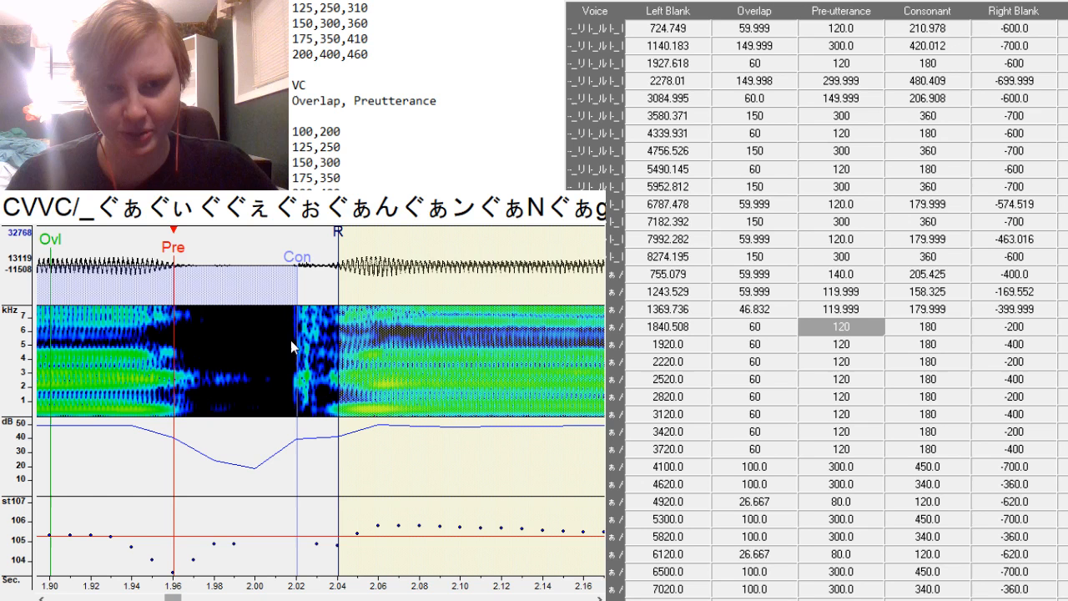
pyautogui.press('F4')
pyautogui.press('F5')
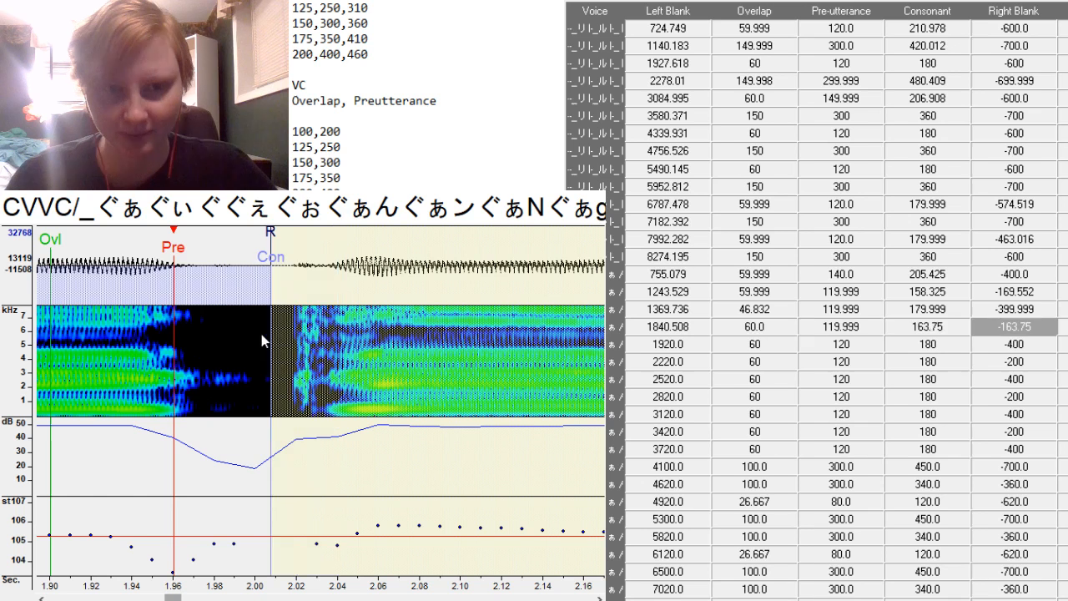
pyautogui.press('F4')
pyautogui.press('F5')
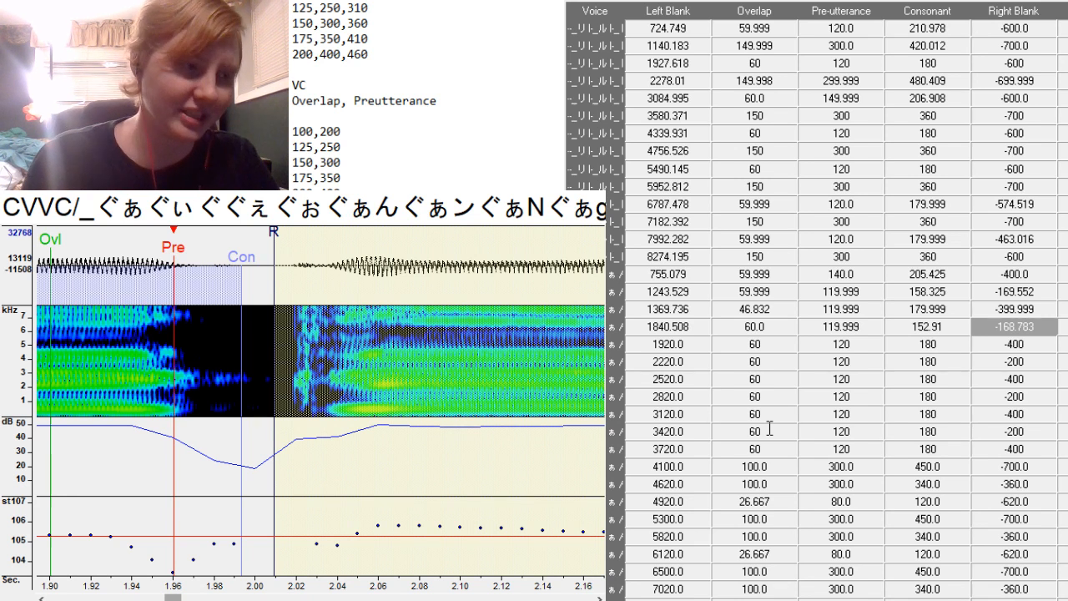
# Shift the fifth ぐぁ row's markers together to a left blank of about 1961.3 ms and place its overlap at about 55.7.
pyautogui.press('Down')
pyautogui.press('F3')
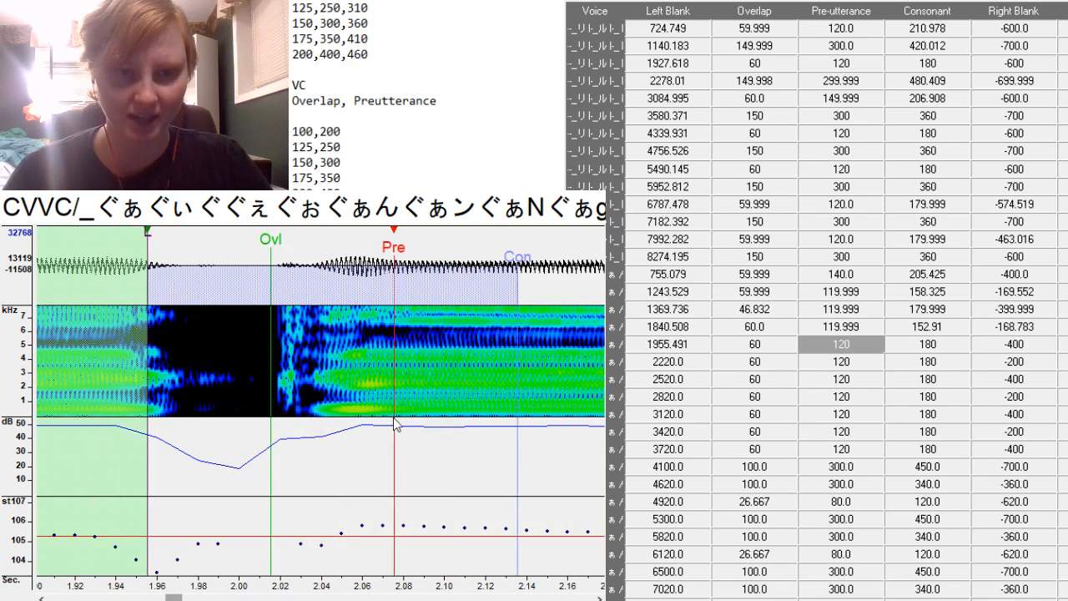
pyautogui.press('F3')
pyautogui.press('F3')
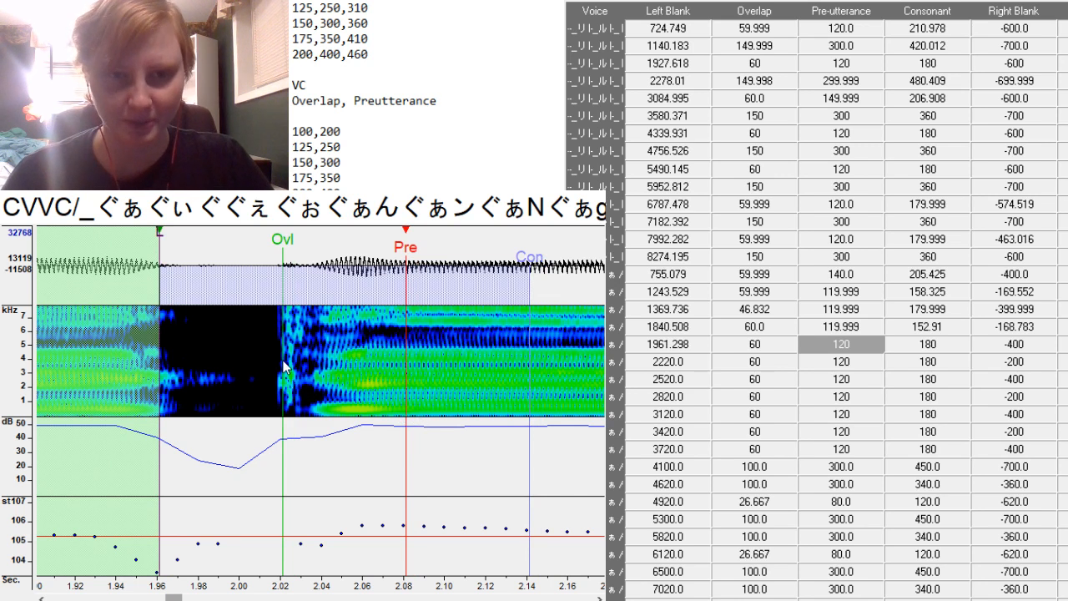
pyautogui.press('F2')
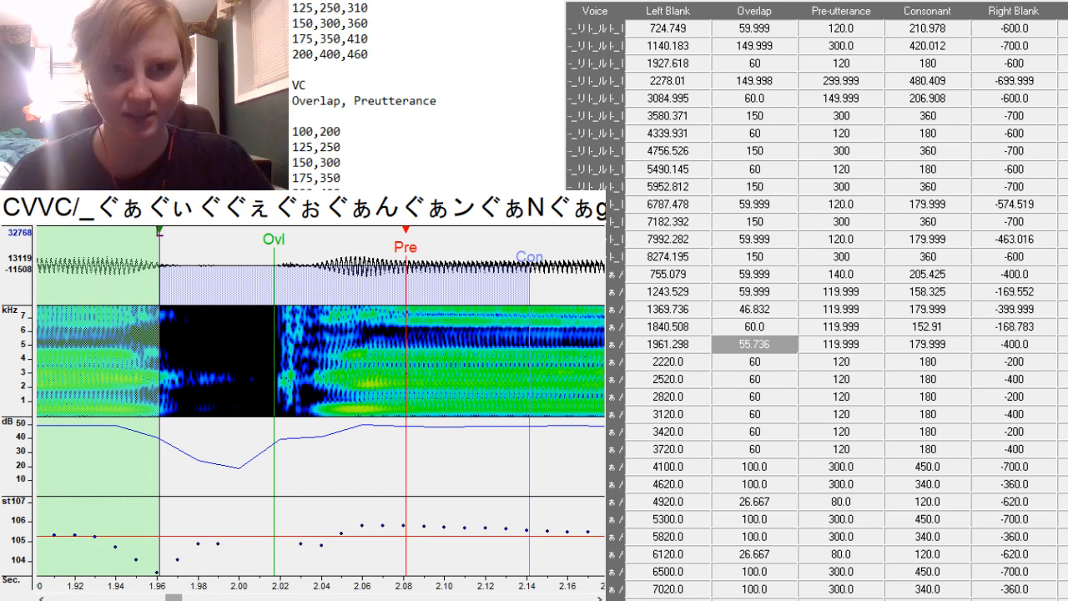
# Set the fifth ぐぁ row to overlap 35, pre-utterance 70 and consonant 130, and shift its markers to a left blank of about 1969.1 ms.
pyautogui.scroll(7, 293, 133)
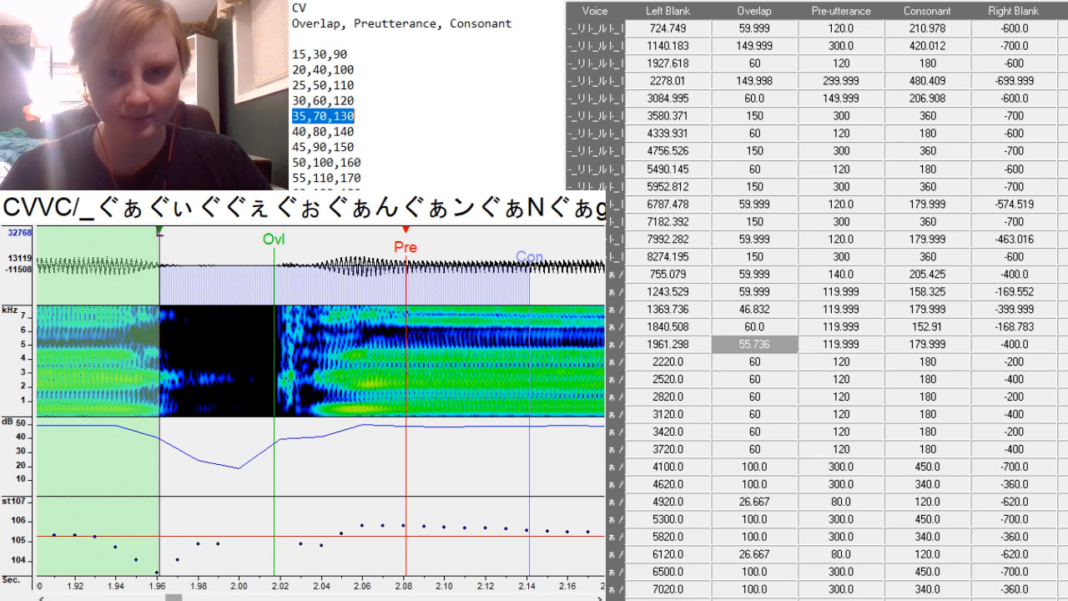
pyautogui.moveTo(754, 344); pyautogui.dragTo(922, 344)
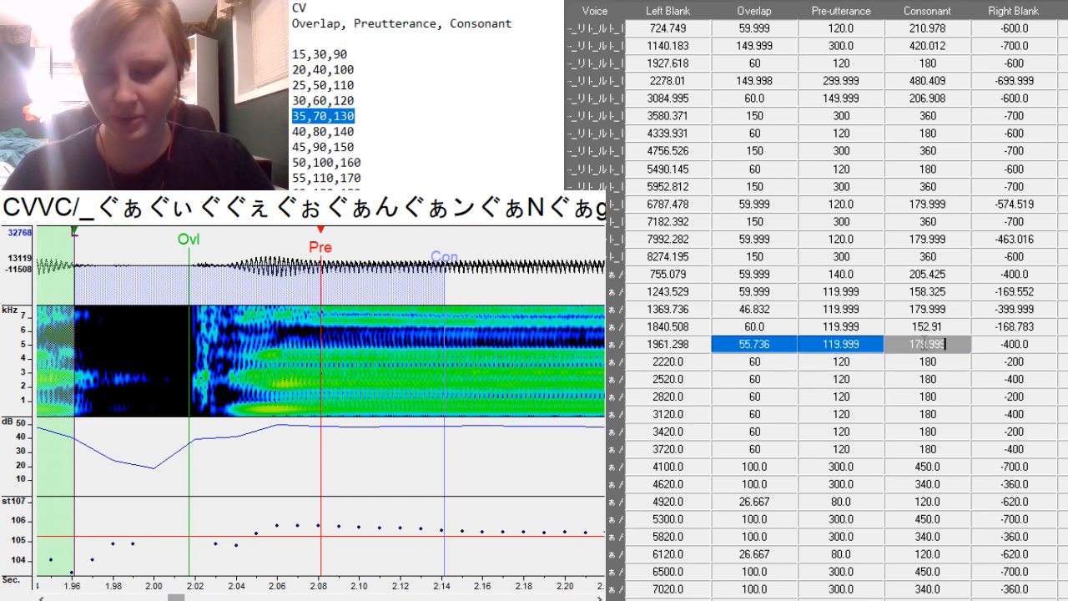
pyautogui.write('35,70,130')
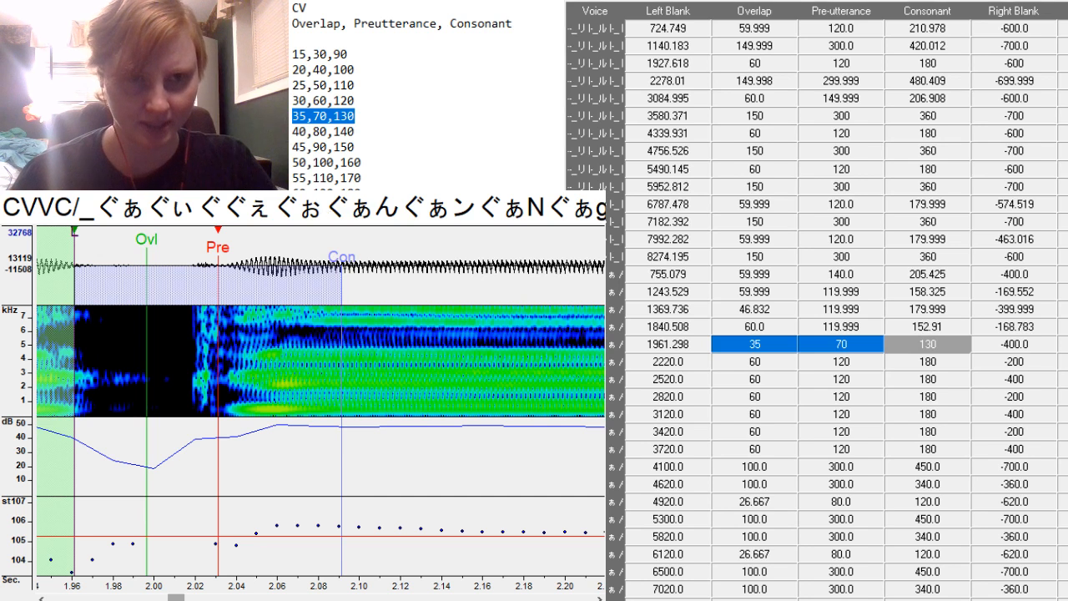
pyautogui.click(236, 427)
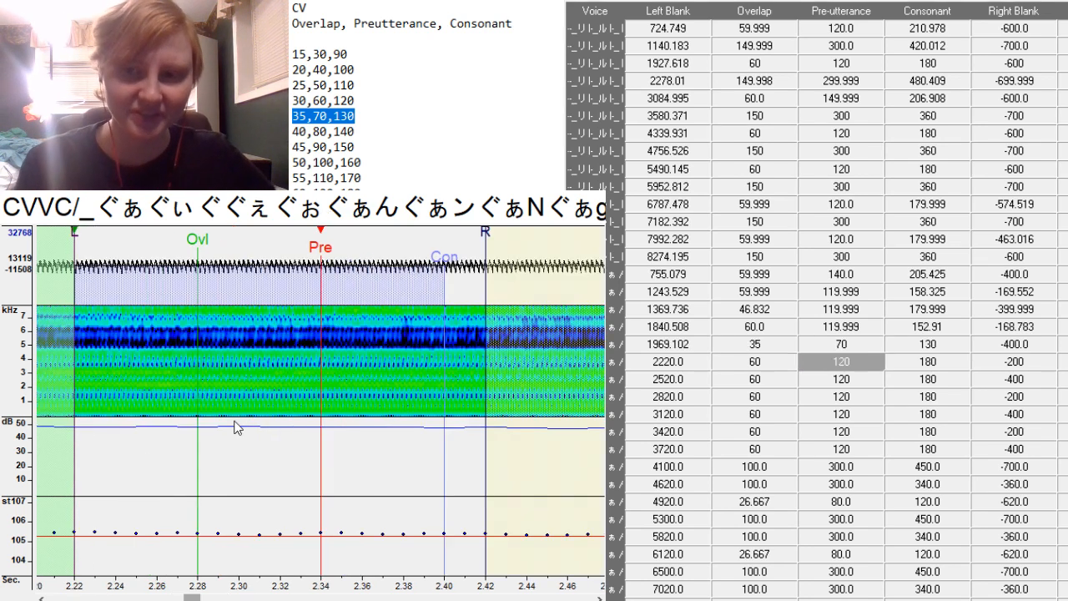
# Shift the sixth ぐぁ row's left blank to about 2416.2 ms, with consonant about 144 and right blank about -156 before the burst.
pyautogui.press('Down')
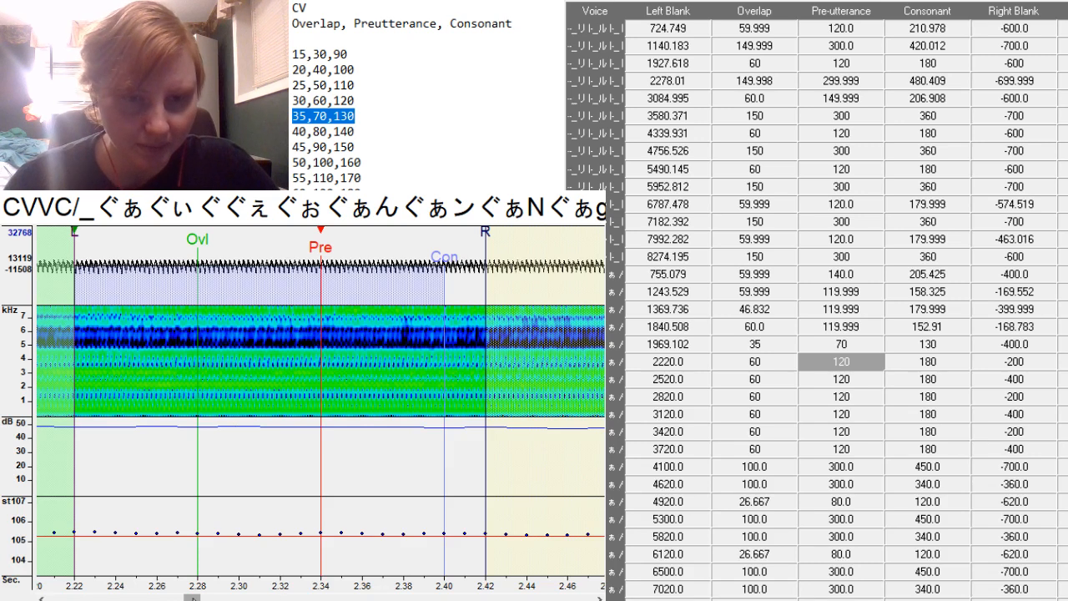
pyautogui.moveTo(193, 598)
pyautogui.mouseDown()
pyautogui.moveTo(165, 597)
pyautogui.moveTo(203, 597)
pyautogui.mouseUp()
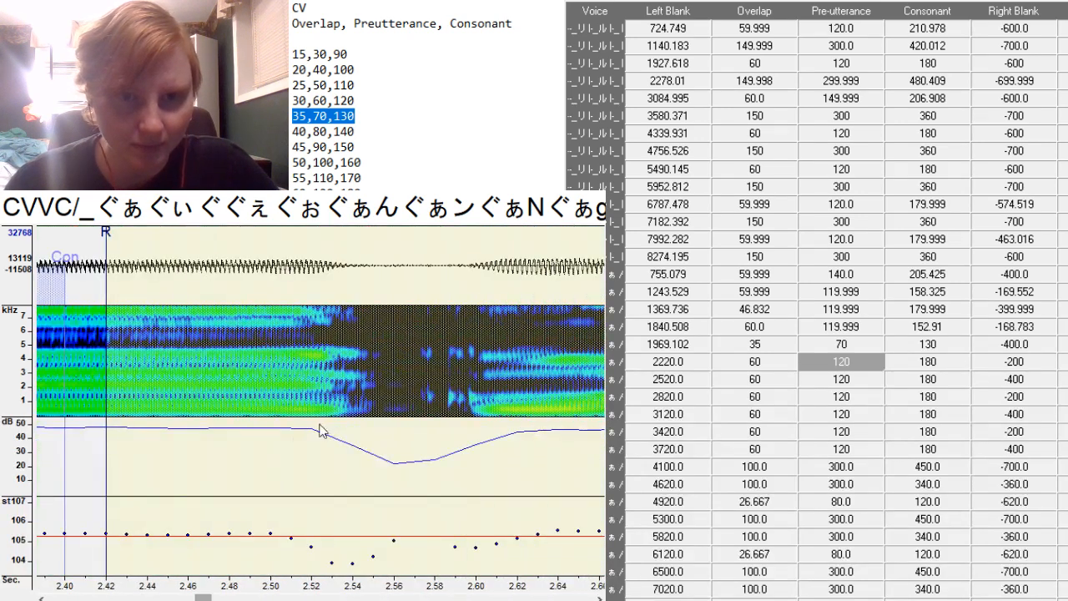
pyautogui.click(341, 409)
pyautogui.click(343, 409)
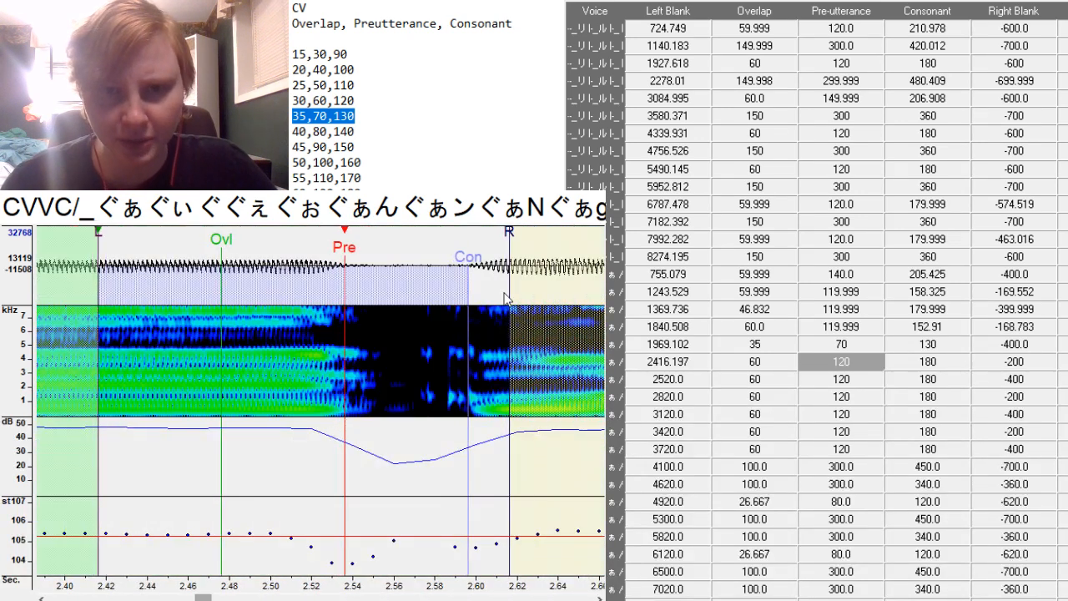
pyautogui.moveTo(511, 297)
pyautogui.mouseDown()
pyautogui.moveTo(415, 317)
pyautogui.moveTo(399, 329)
pyautogui.moveTo(418, 344)
pyautogui.mouseUp()
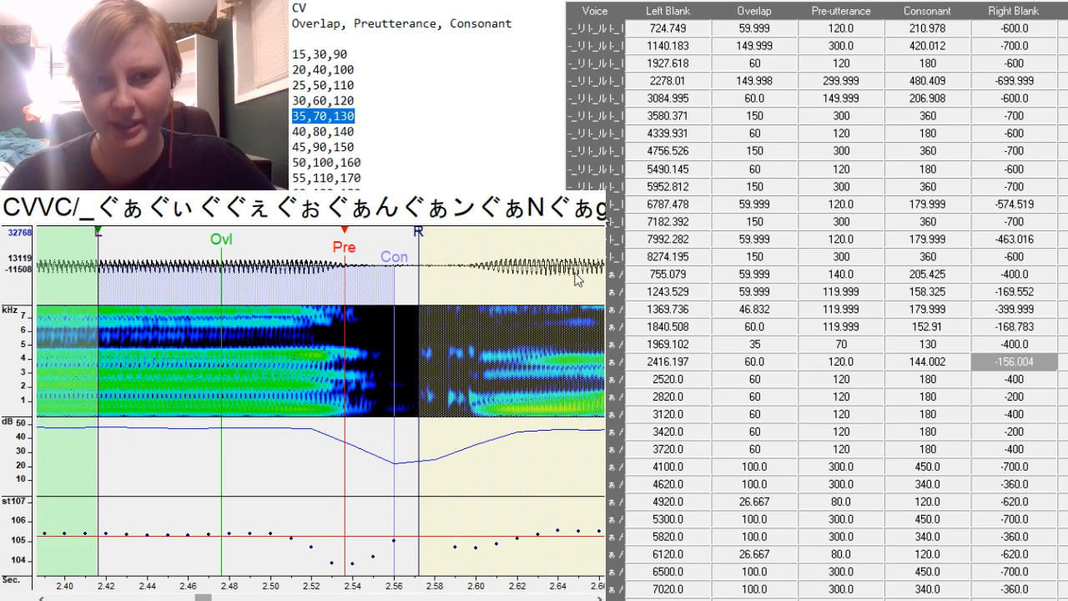
# Shift the seventh ぐぁ row's markers together to a left blank of about 2542.4 ms and place its overlap at about 29.8.
pyautogui.click(866, 373)
pyautogui.moveTo(385, 417); pyautogui.dragTo(367, 401)
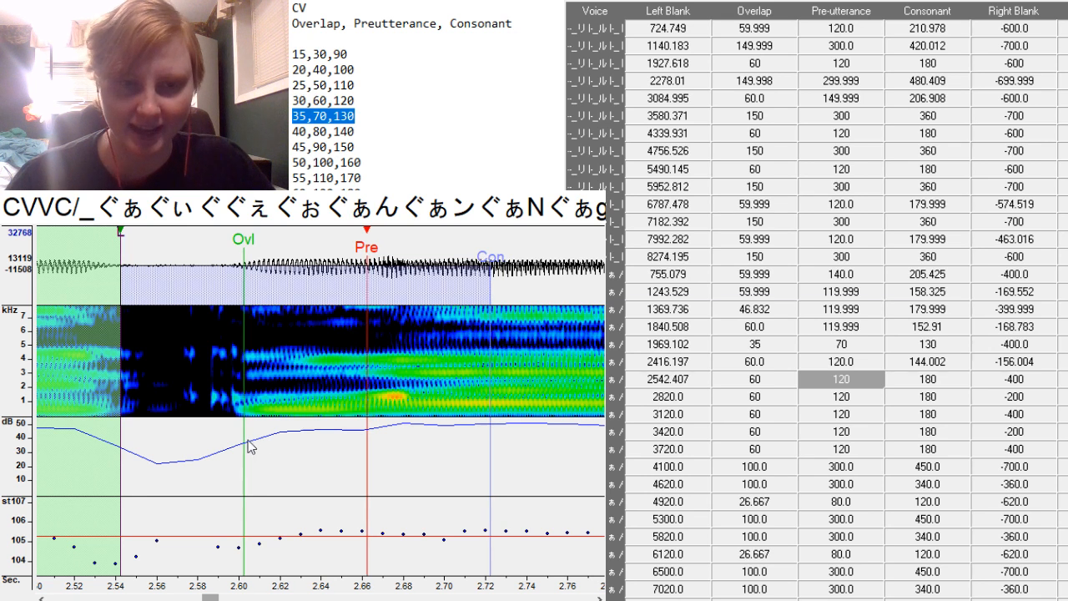
pyautogui.click(242, 337)
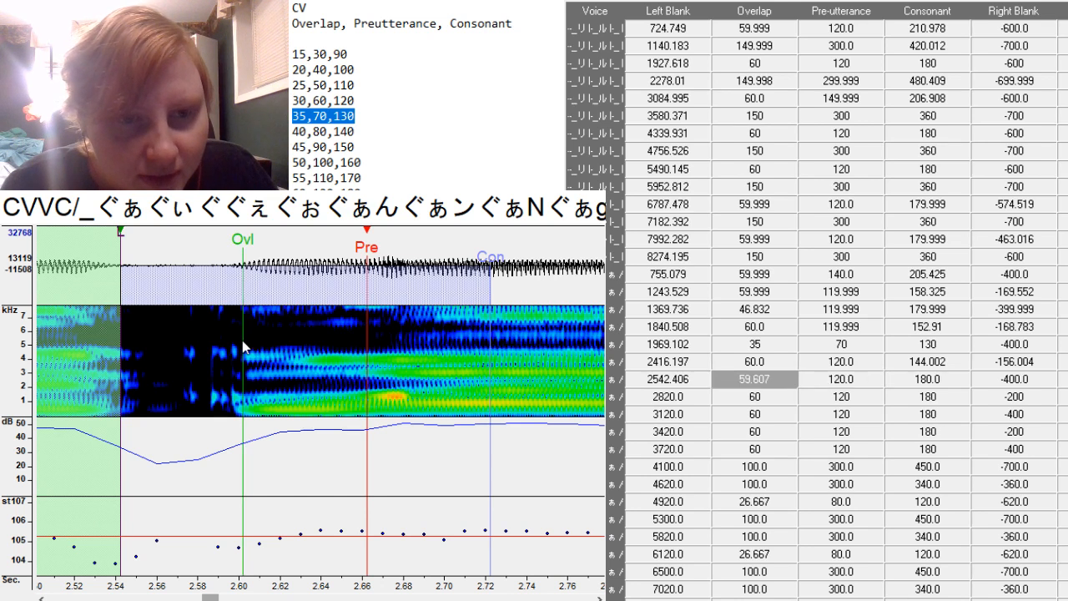
pyautogui.moveTo(243, 342); pyautogui.dragTo(182, 344)
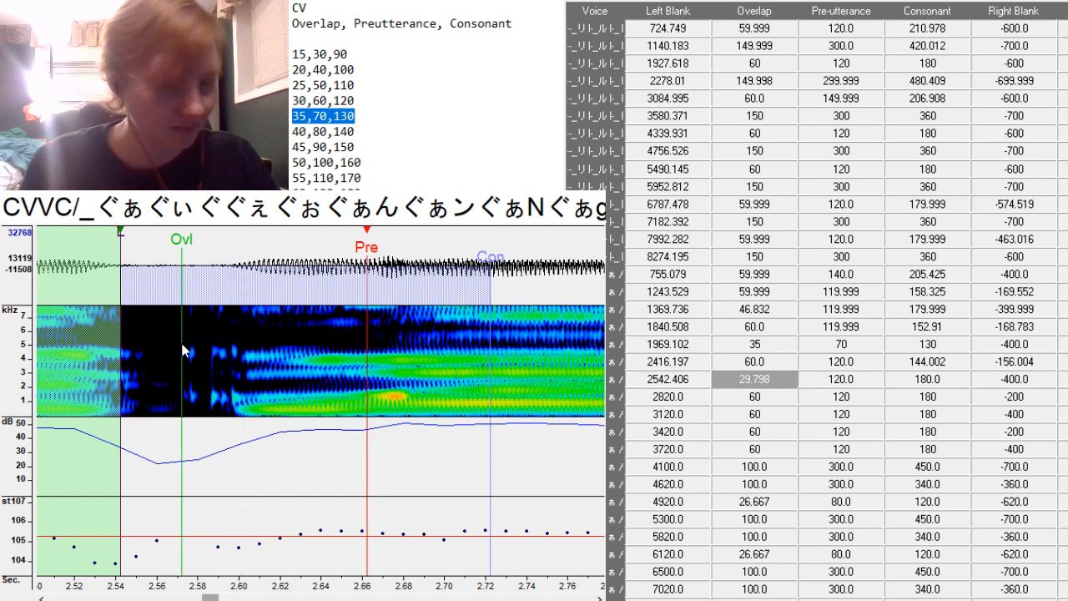
# Shift the eighth ぐぁ row's left blank to about 2979.1 ms, with consonant about 141.3 and right blank about -154.1 inside the silence.
pyautogui.press('Down')
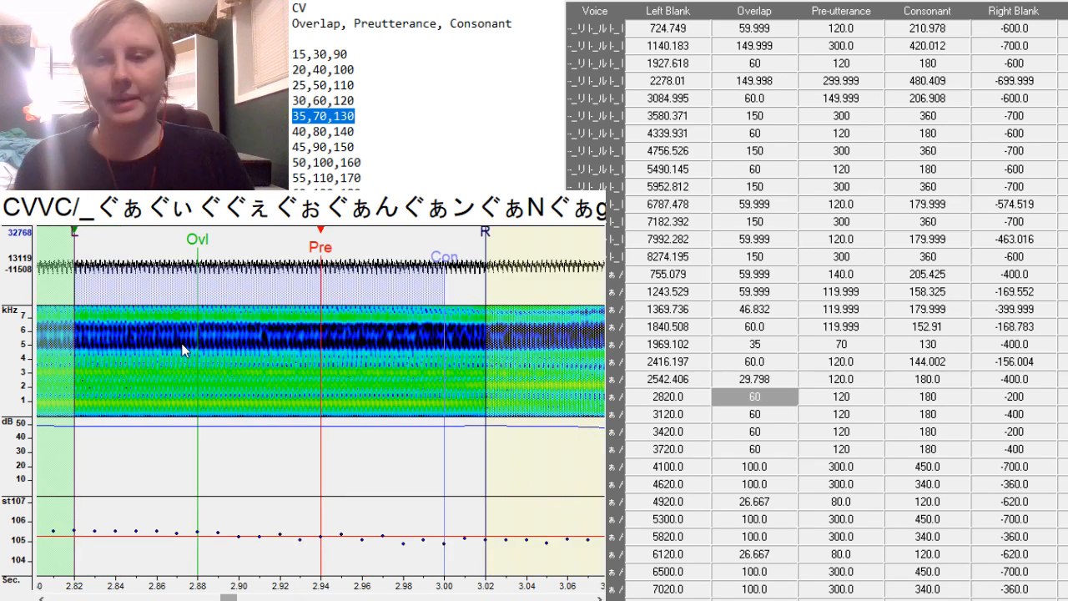
pyautogui.moveTo(229, 598); pyautogui.dragTo(239, 598)
pyautogui.press('F3')
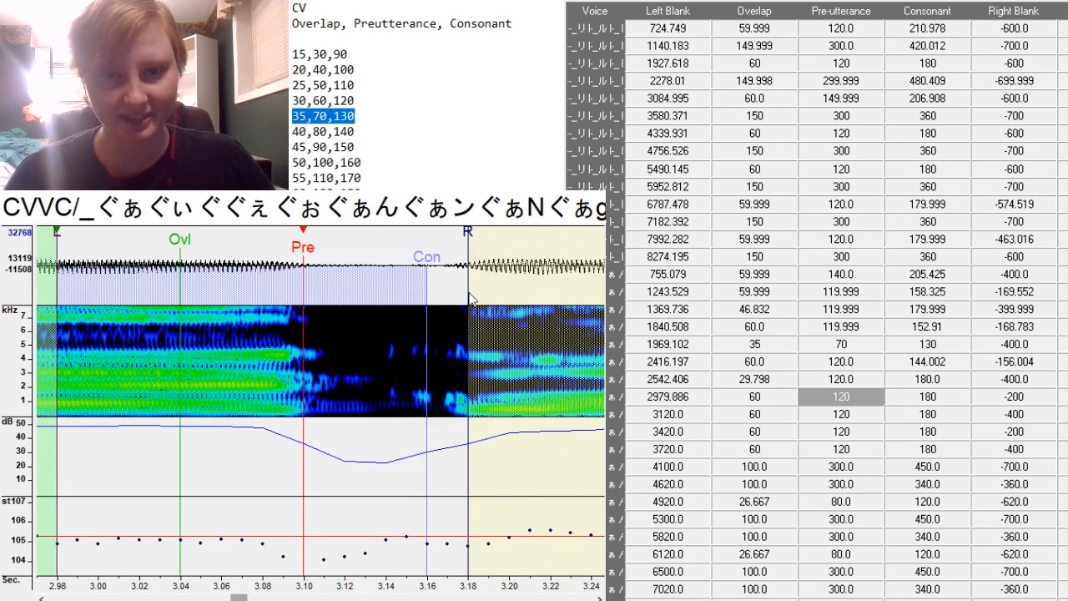
pyautogui.press('F3')
pyautogui.press('F3')
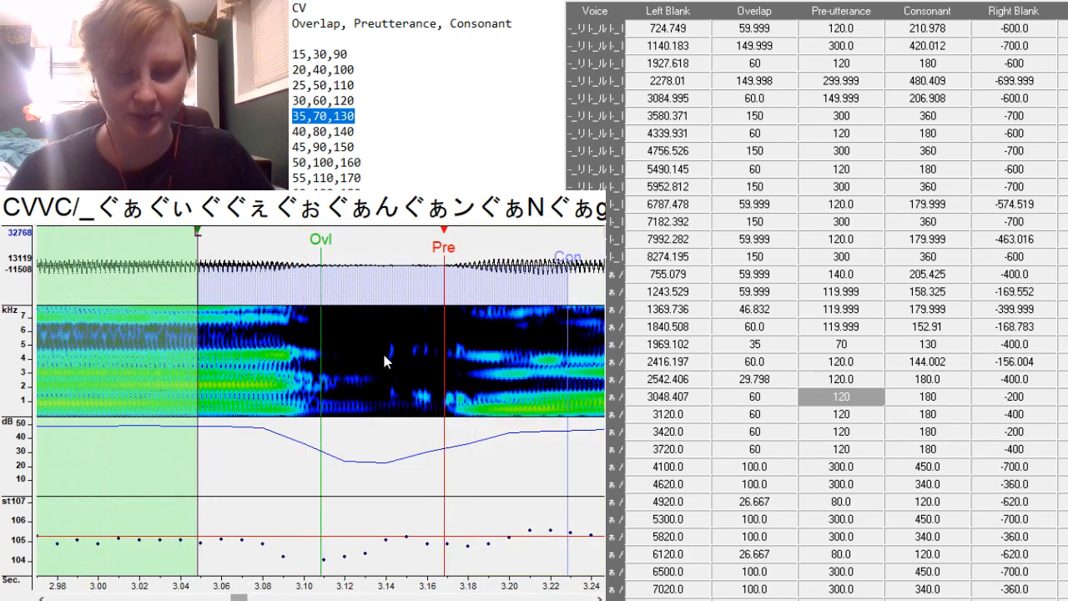
pyautogui.press('F3')
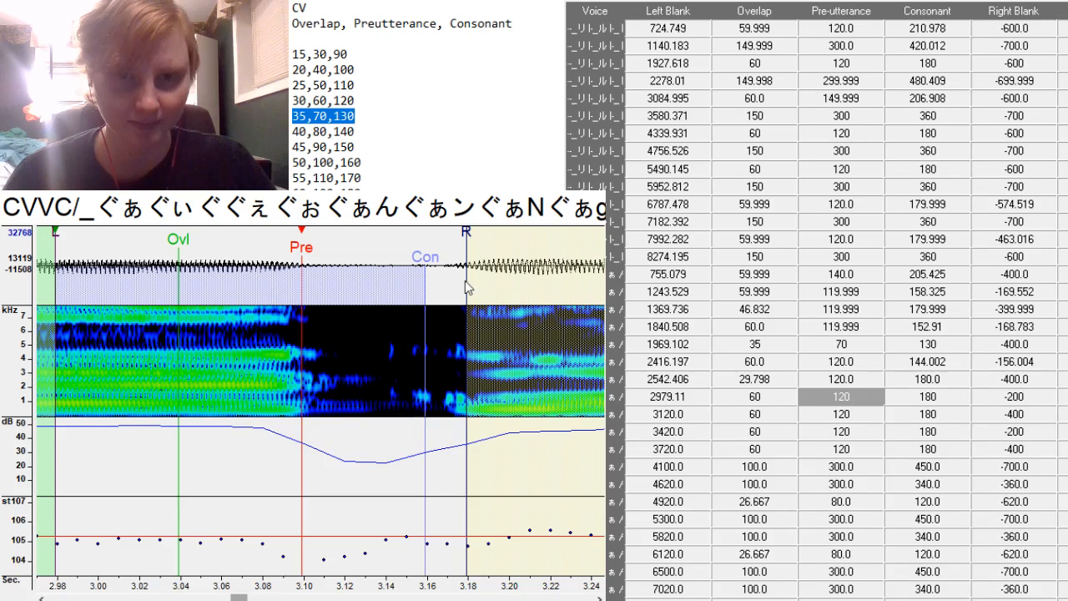
pyautogui.moveTo(465, 280)
pyautogui.mouseDown()
pyautogui.moveTo(353, 292)
pyautogui.moveTo(374, 301)
pyautogui.mouseUp()
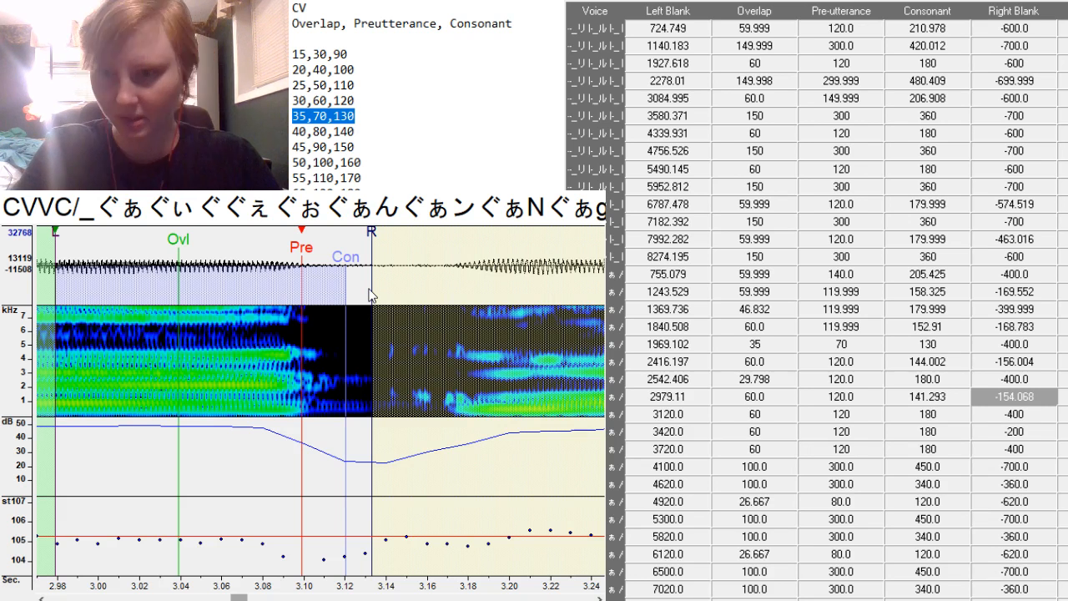
# Shift the ninth ぐぁ row's markers together to a left blank of about 3101.1 ms and place its overlap at about 38.3.
pyautogui.press('Down')
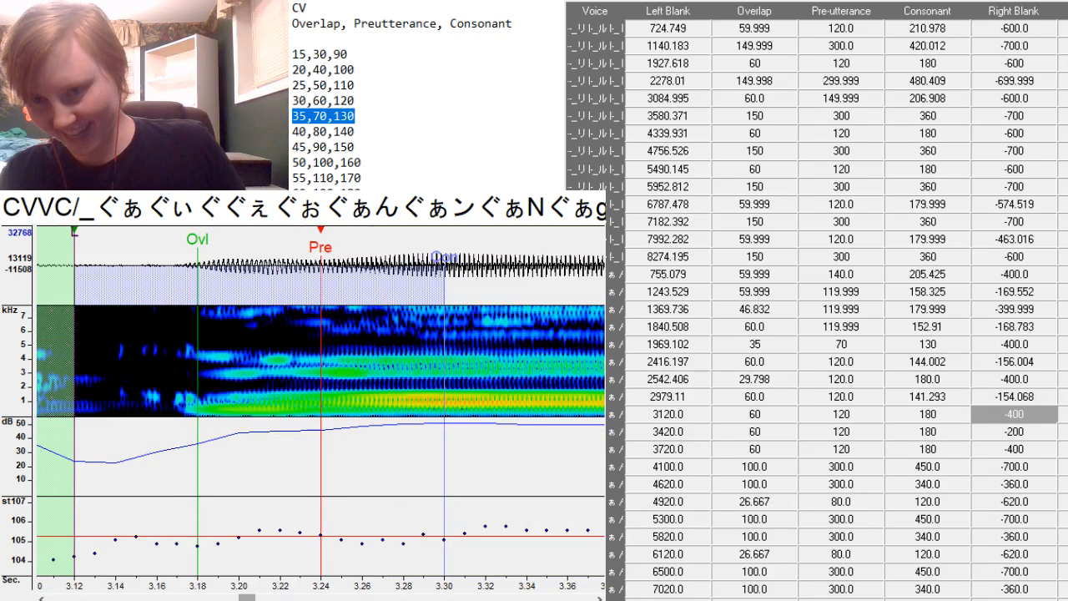
pyautogui.press('Up')
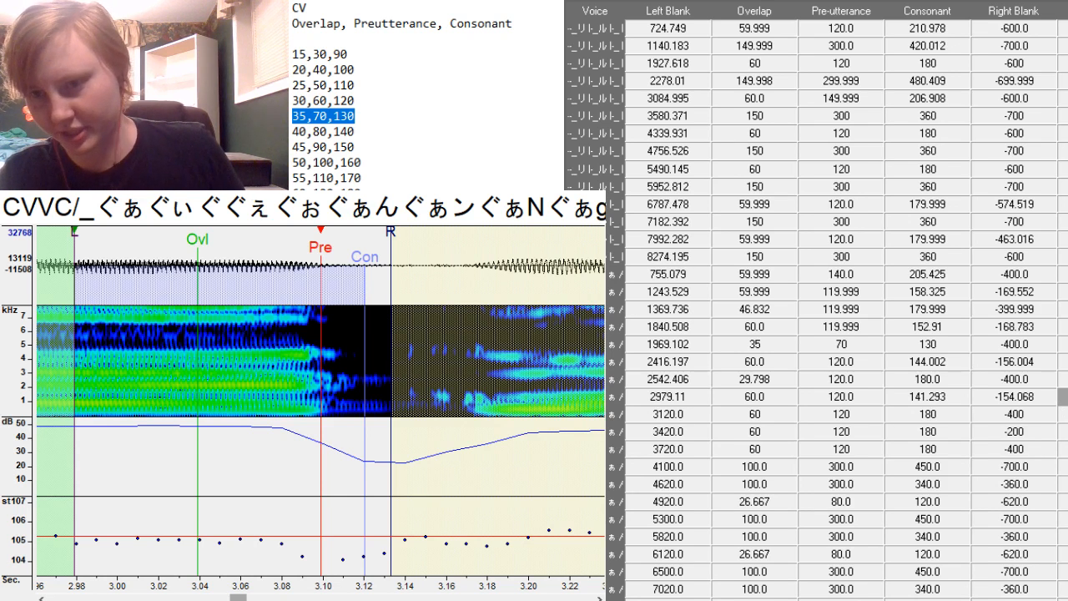
pyautogui.press('Down')
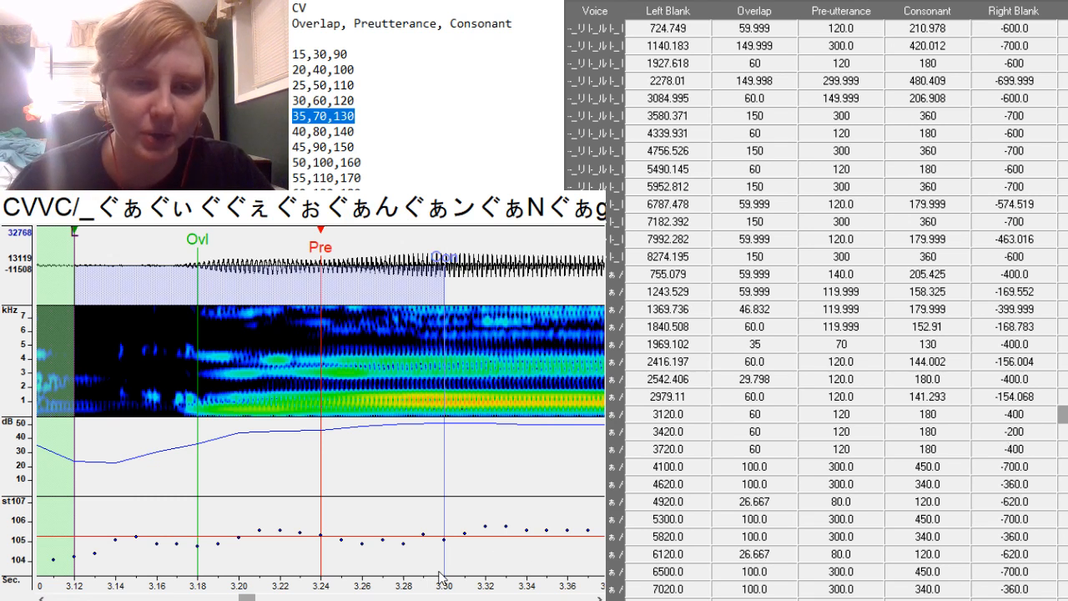
pyautogui.moveTo(247, 598); pyautogui.dragTo(249, 597)
pyautogui.moveTo(246, 597); pyautogui.dragTo(243, 598)
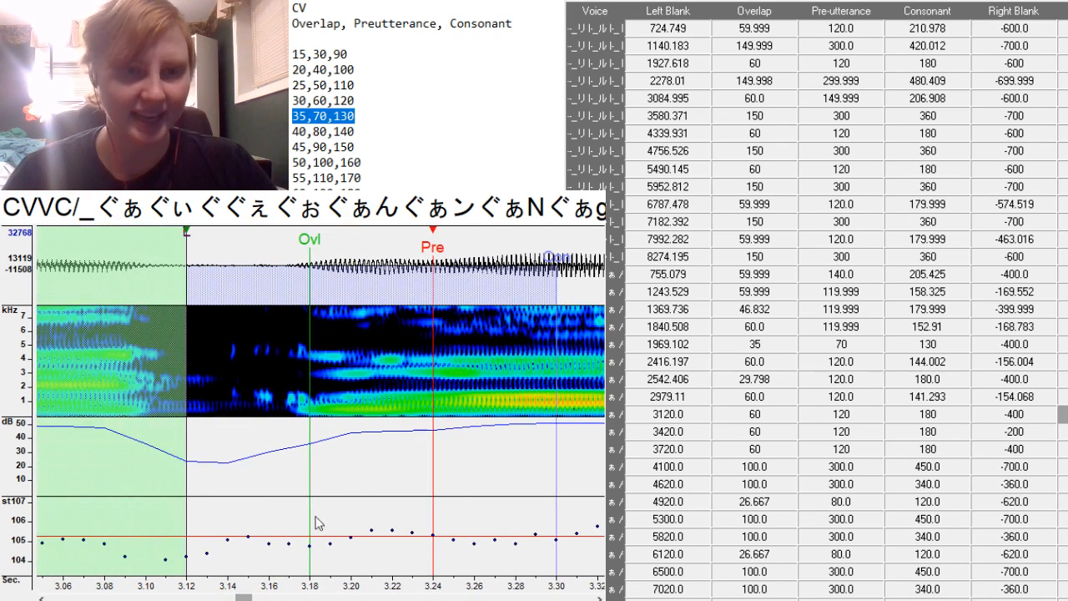
pyautogui.press('F3')
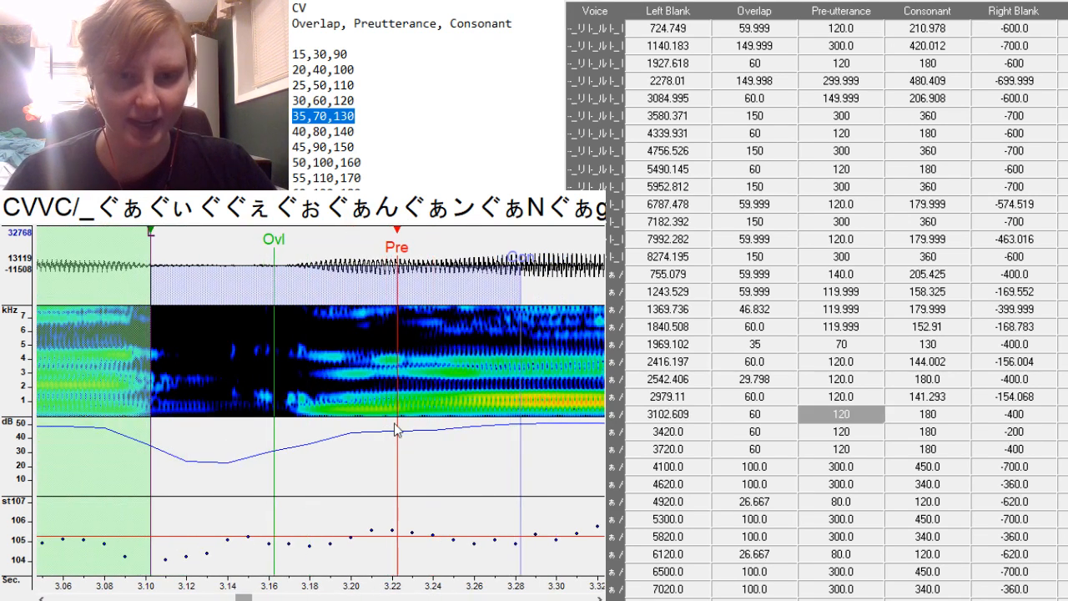
pyautogui.press('F3')
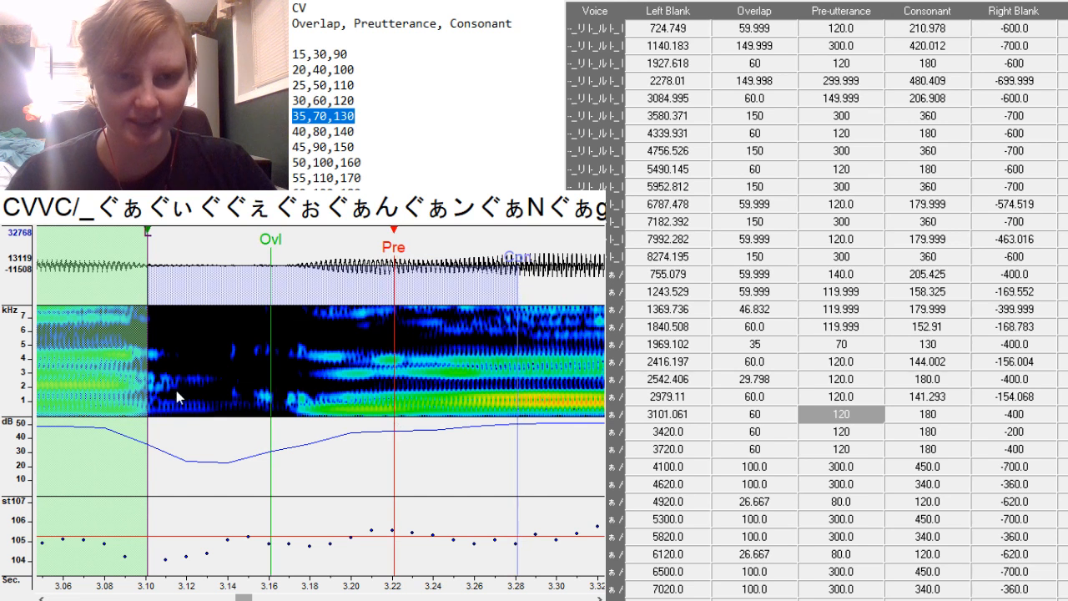
pyautogui.moveTo(269, 352); pyautogui.dragTo(225, 351)
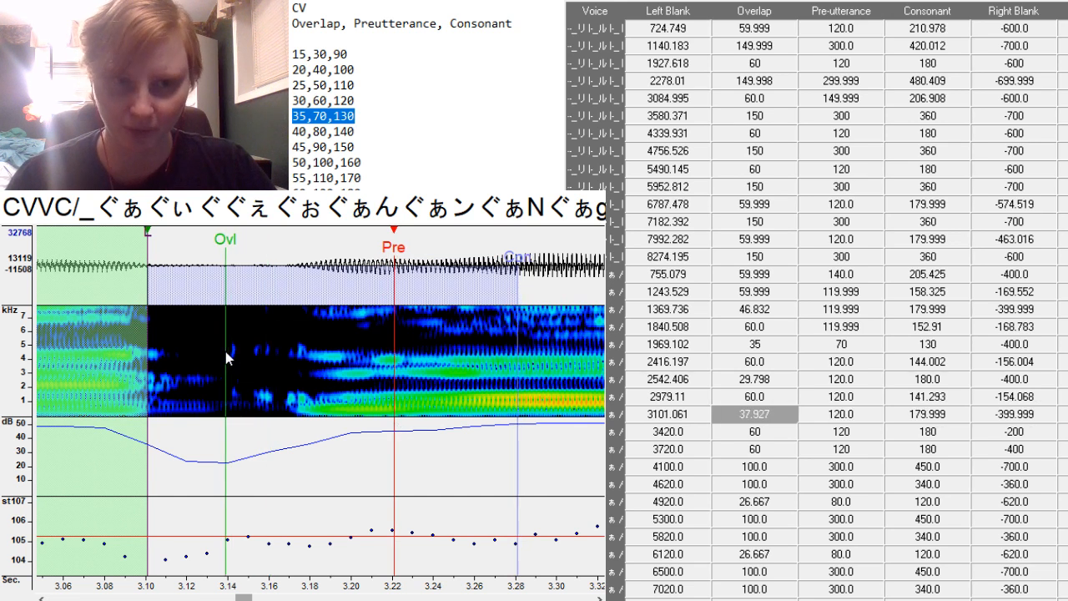
pyautogui.moveTo(242, 597); pyautogui.dragTo(249, 597)
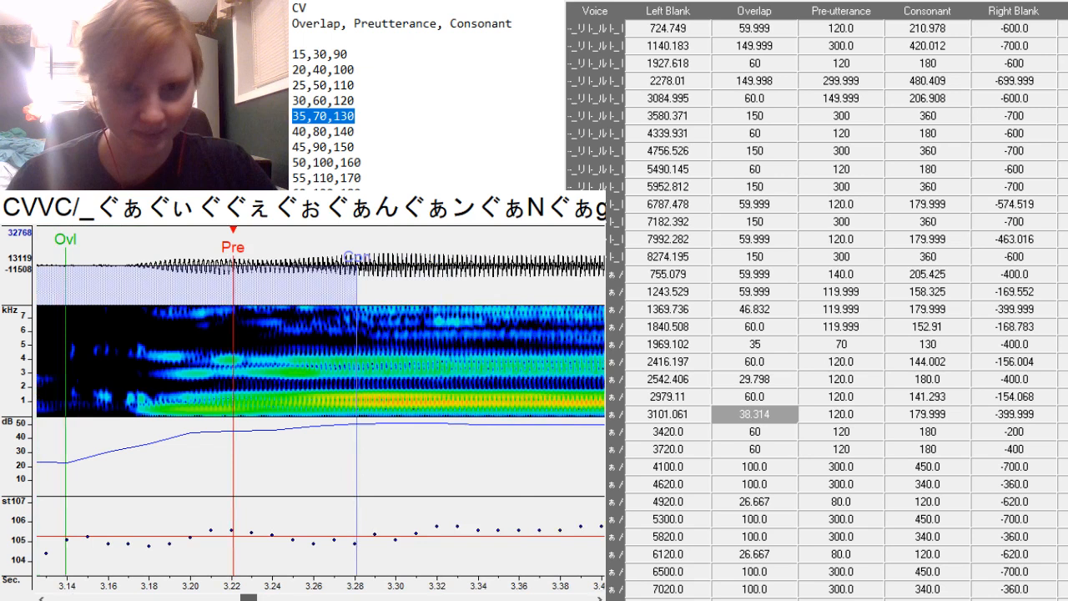
# Shift the tenth ぐぁ row's left blank to about 3605.9 ms, with consonant about 143.6 and right blank about -162.2 before the burst.
pyautogui.press('Down')
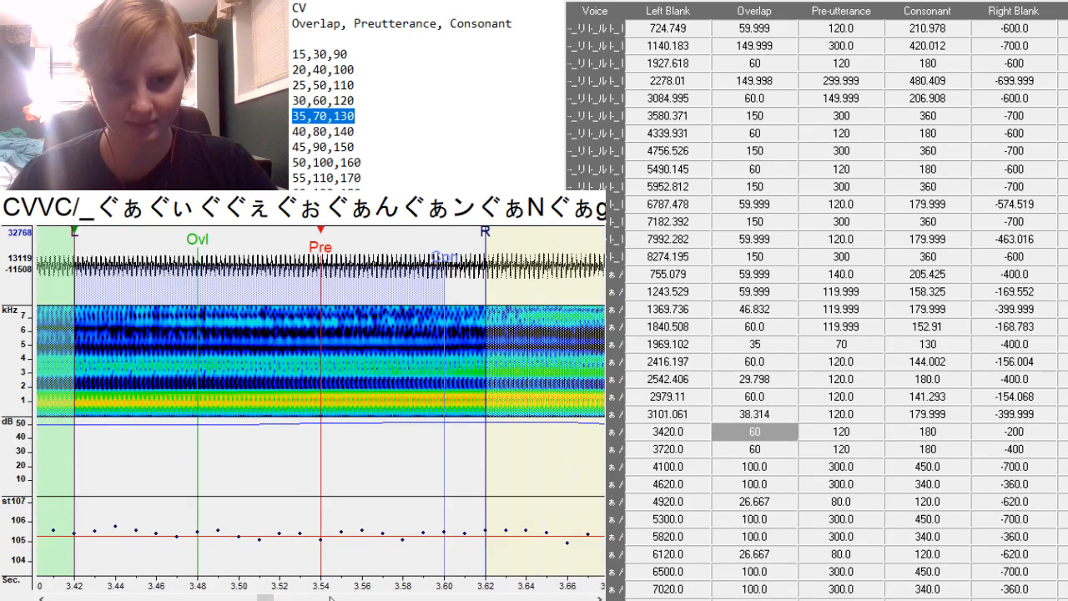
pyautogui.moveTo(266, 597); pyautogui.dragTo(278, 597)
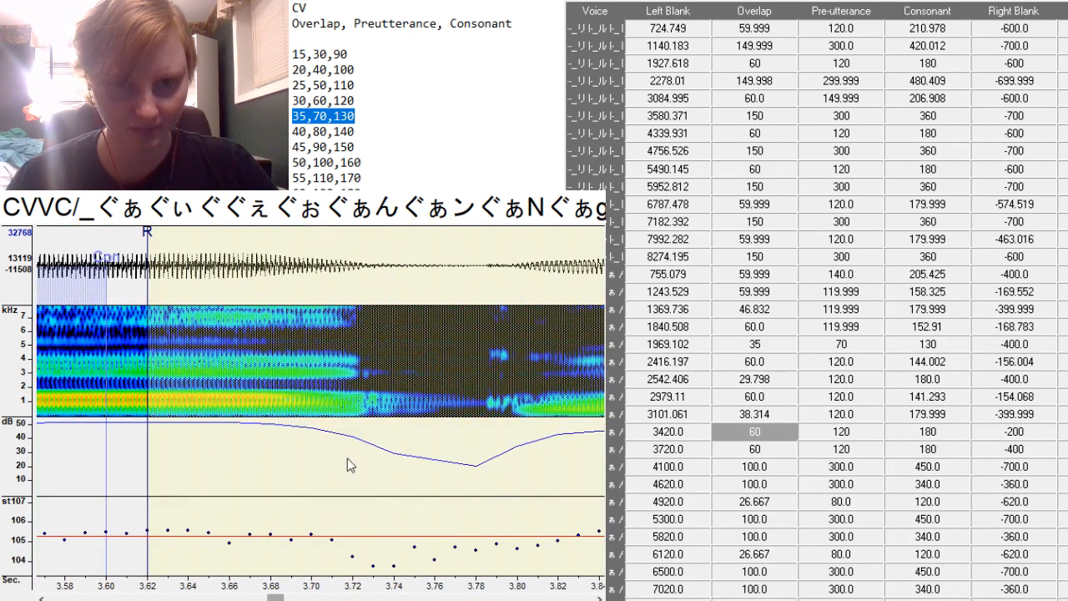
pyautogui.press('F3')
pyautogui.press('F3')
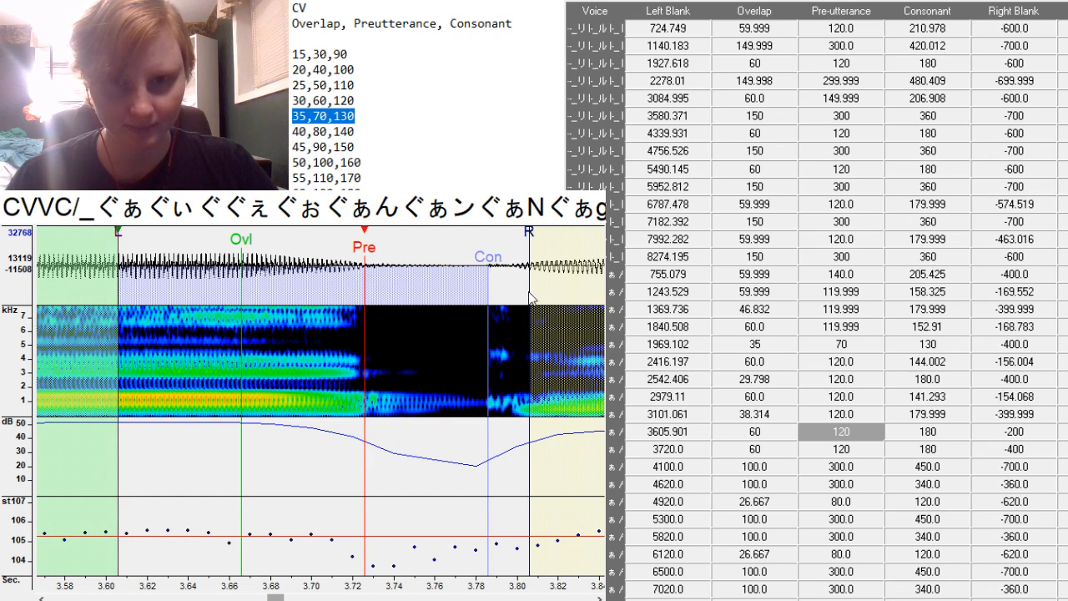
pyautogui.moveTo(530, 292)
pyautogui.mouseDown()
pyautogui.moveTo(432, 303)
pyautogui.moveTo(458, 315)
pyautogui.mouseUp()
# Shift the eleventh ぐぁ row's markers to a left blank of about 3724.8 ms and extend its right blank to about -607.4.
pyautogui.press('Down')
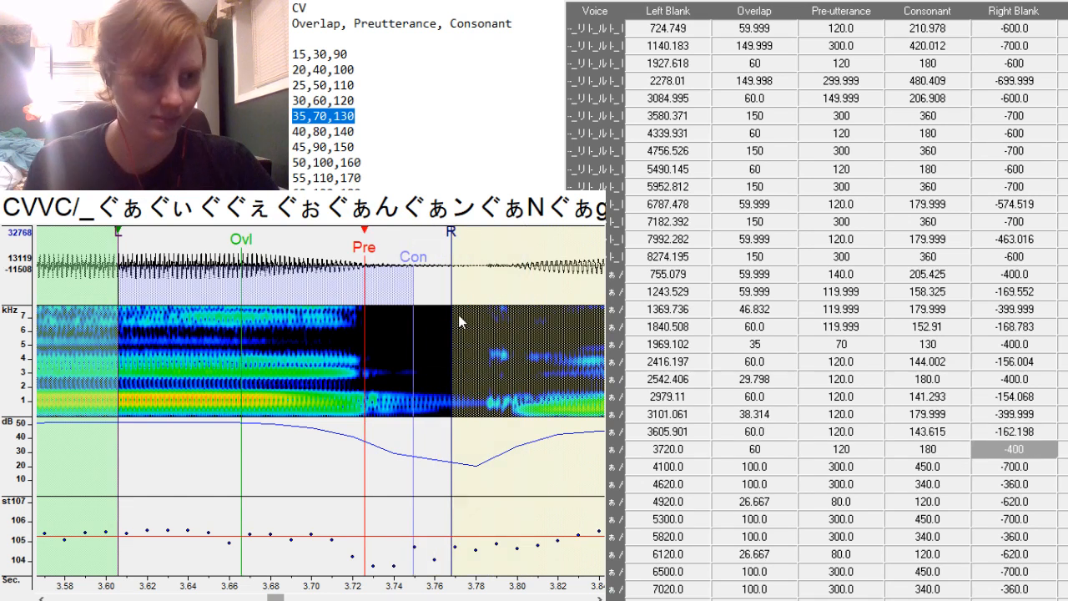
pyautogui.click(335, 392)
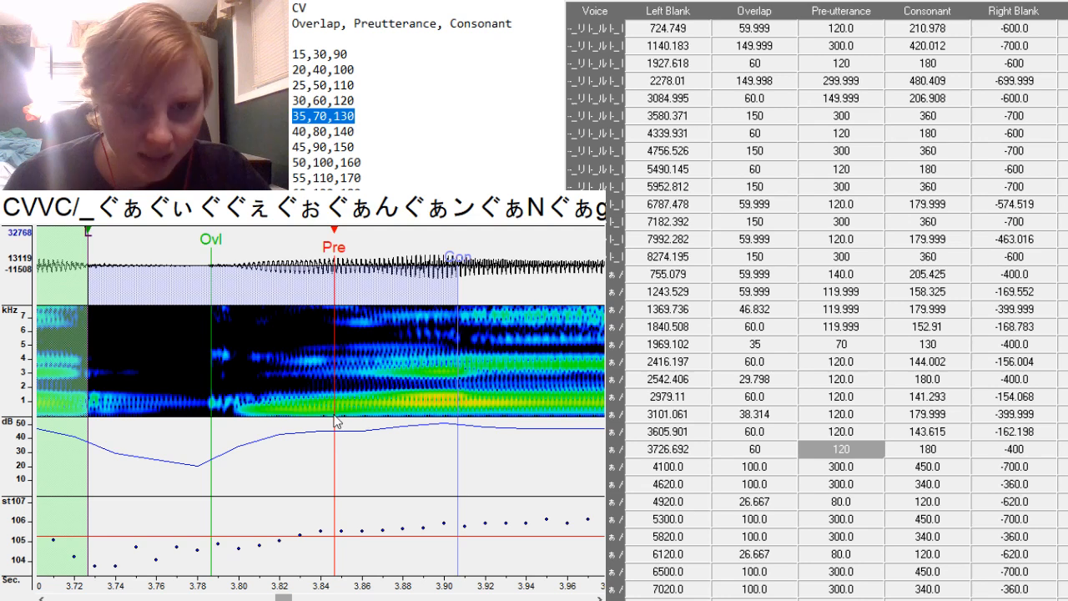
pyautogui.press('F3')
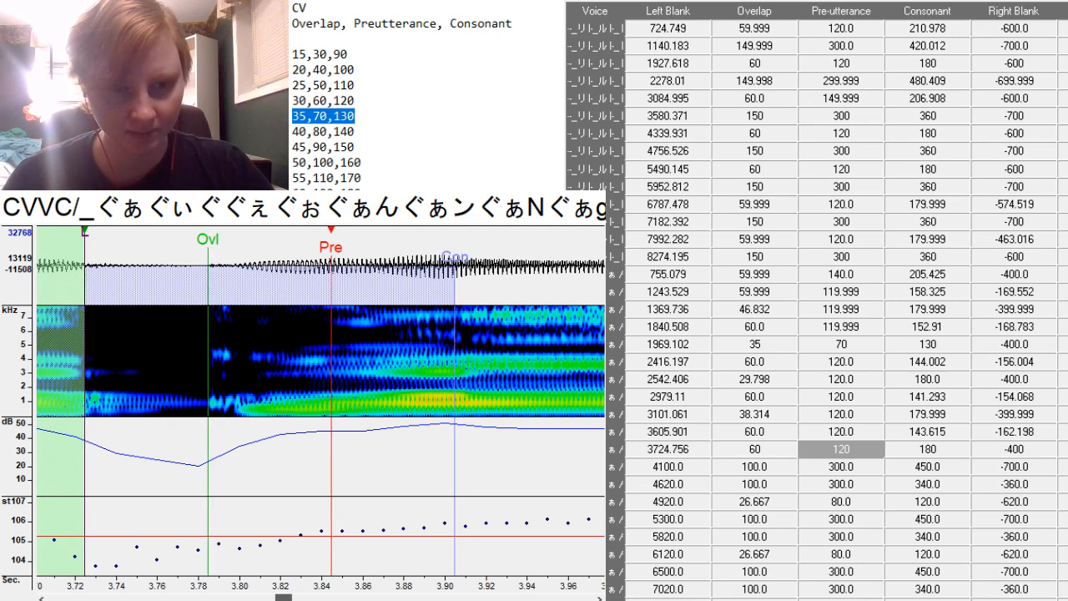
pyautogui.moveTo(284, 598); pyautogui.dragTo(307, 599)
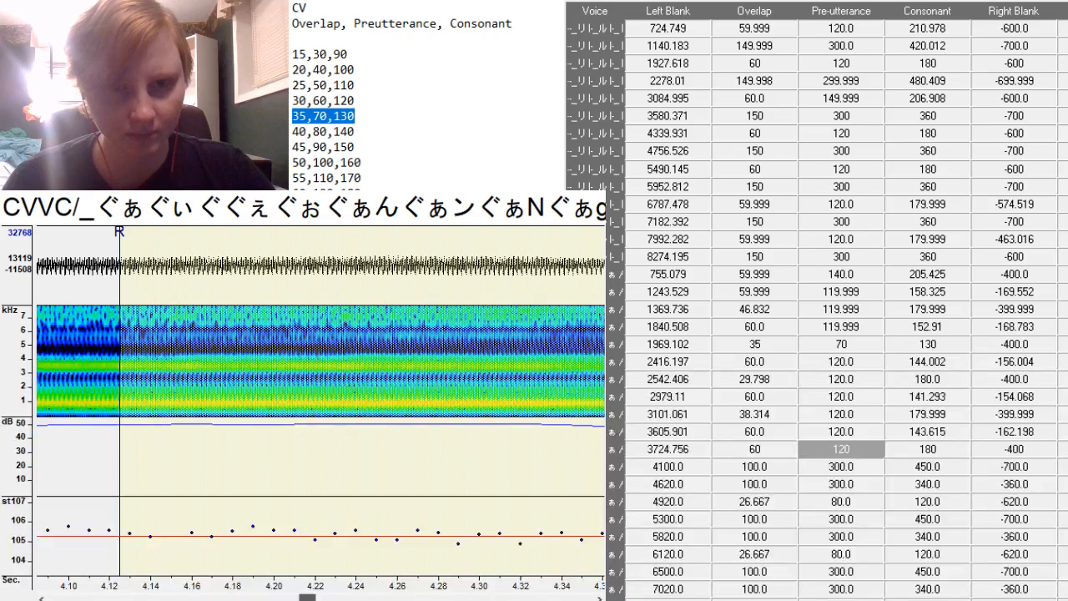
pyautogui.click(122, 293)
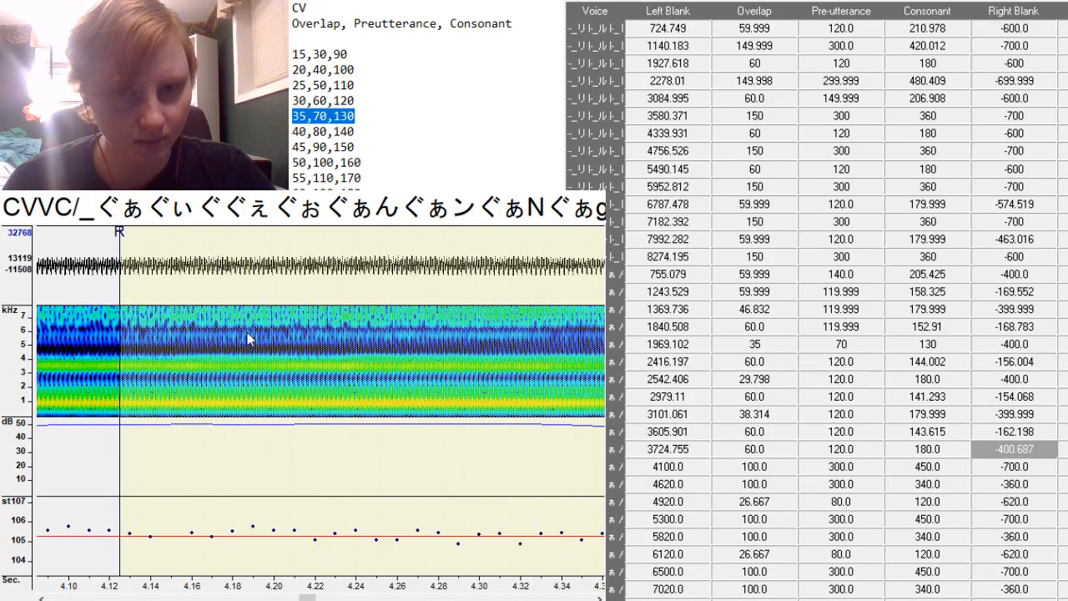
pyautogui.press('F5')
pyautogui.press('Down')
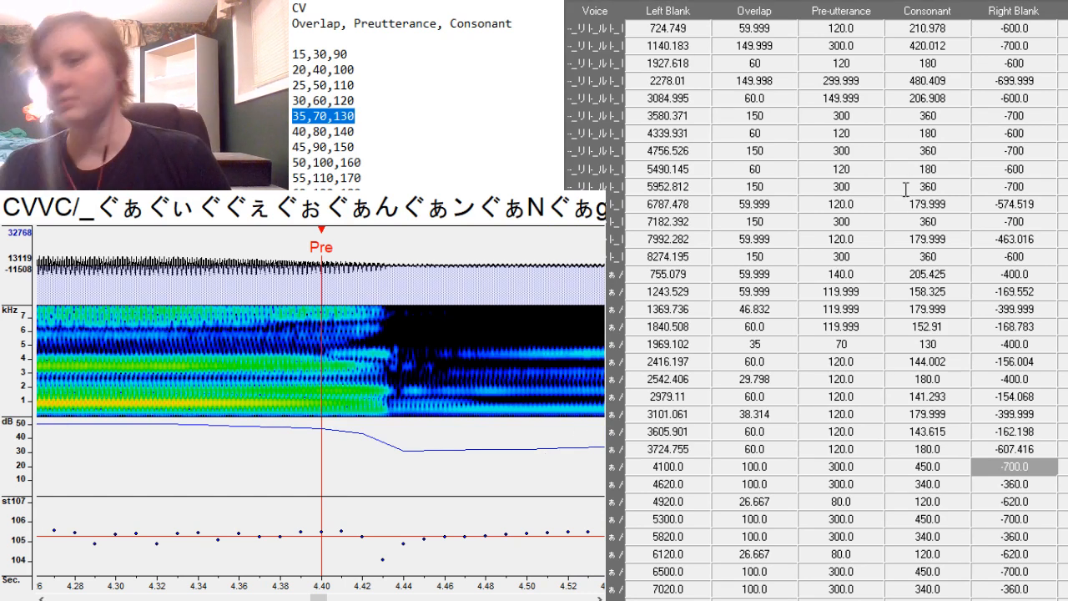
# Select the overlap through right blank values of the three きゃ recording rows with left blanks 6670.904, 7251.922 and 7406.786 for reuse.
pyautogui.scroll(1, 898, 191)
pyautogui.scroll(3, 901, 194)
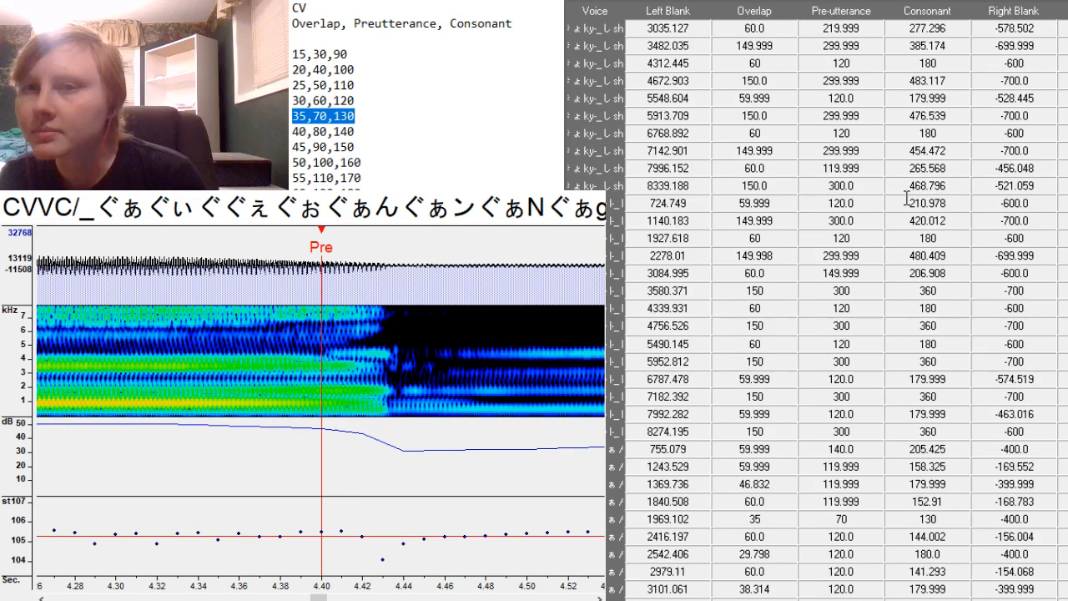
pyautogui.scroll(6, 1043, 250)
pyautogui.scroll(1, 1046, 253)
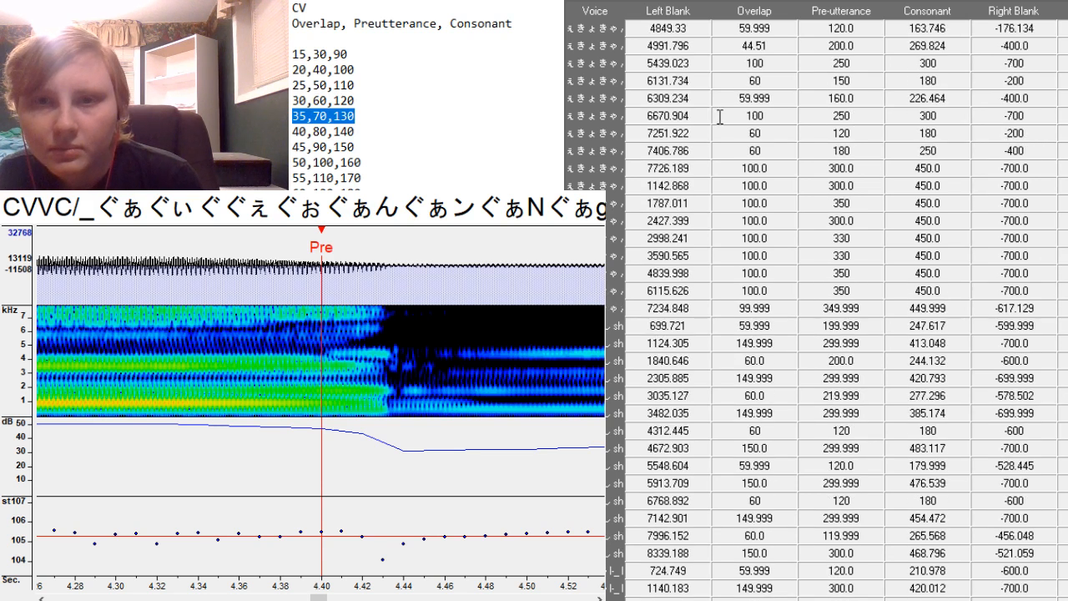
pyautogui.moveTo(719, 116); pyautogui.dragTo(1034, 192)
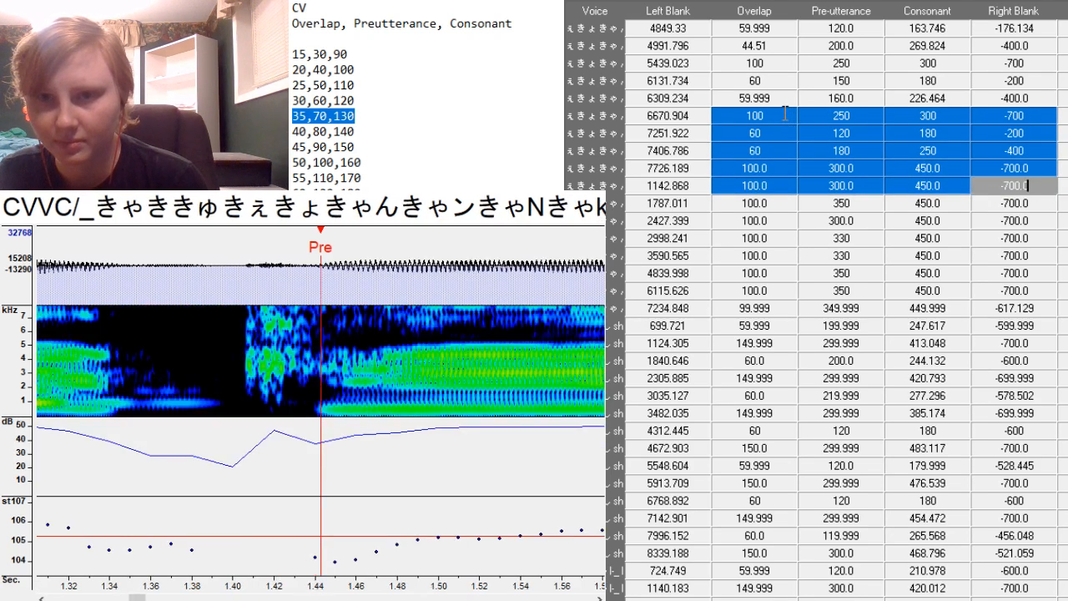
pyautogui.moveTo(787, 117); pyautogui.dragTo(993, 151)
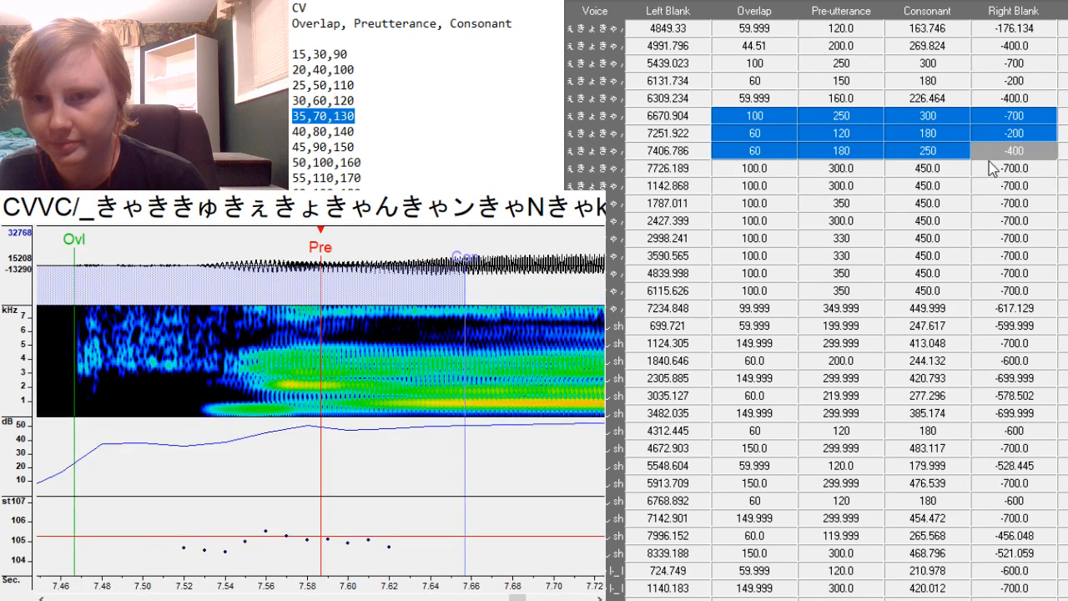
pyautogui.scroll(-3, 916, 240)
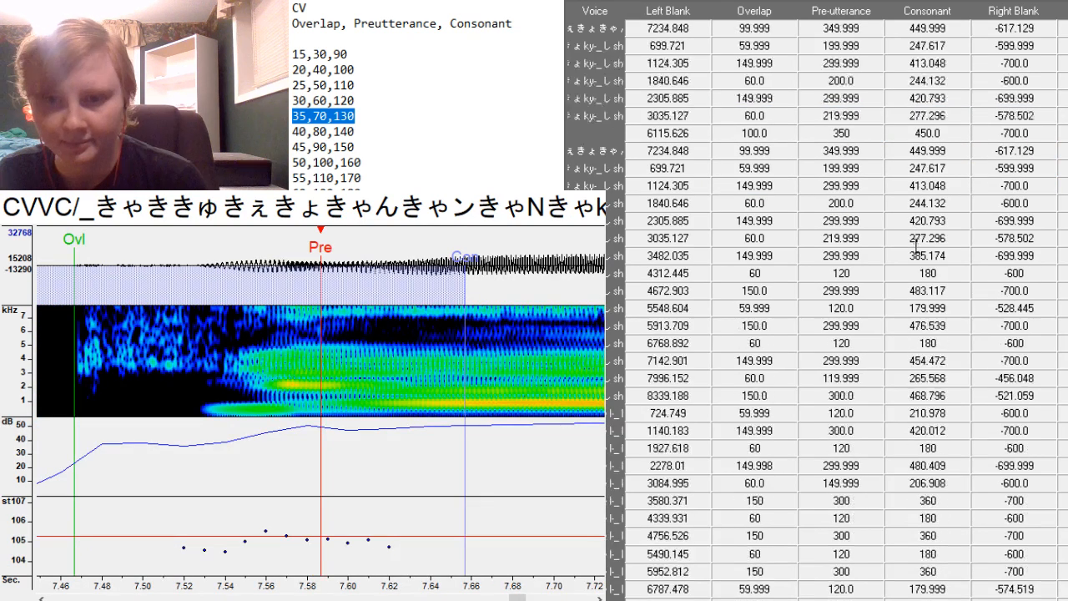
# Try filling the ぐぁ rows from 3724.755 to 7700 with the repeating 100/250/300/-700 pattern and shifting the first row's left blank to 3623.41.
pyautogui.scroll(-9, 916, 242)
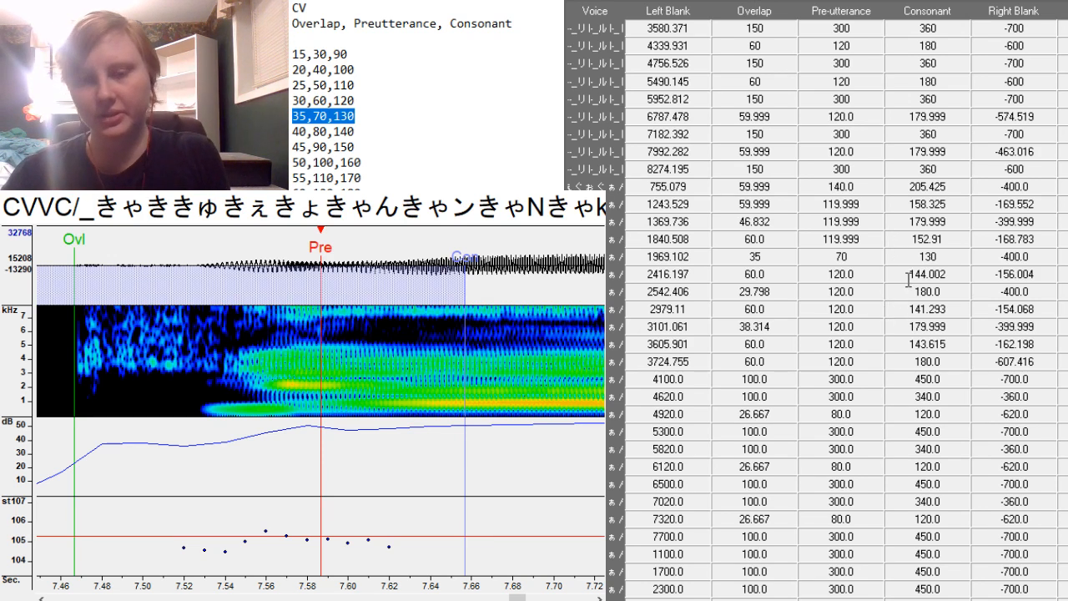
pyautogui.scroll(-1, 896, 296)
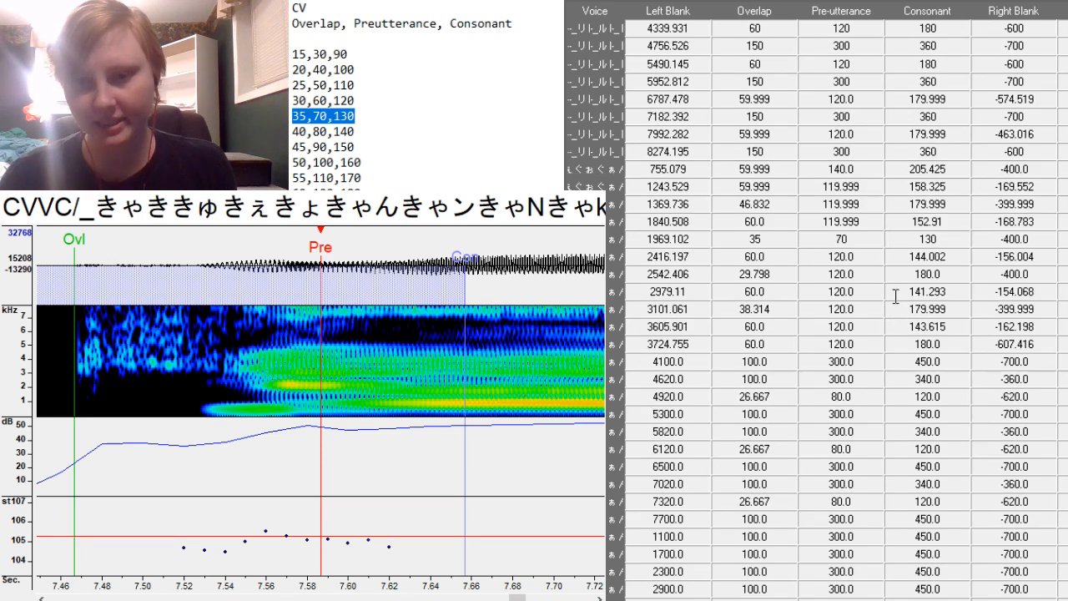
pyautogui.scroll(-1, 893, 334)
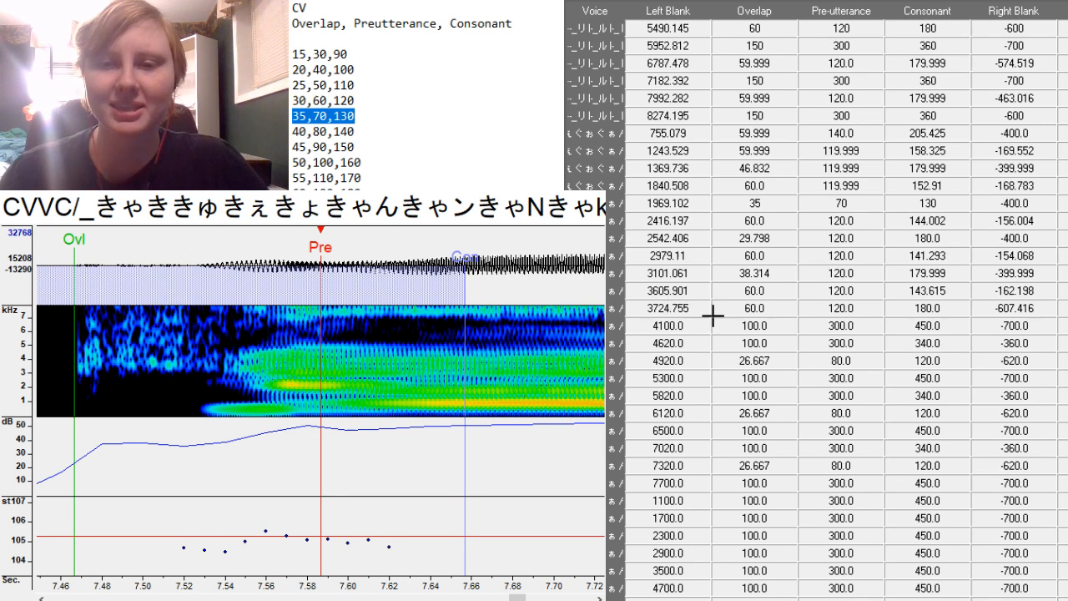
pyautogui.moveTo(714, 315); pyautogui.dragTo(1025, 480)
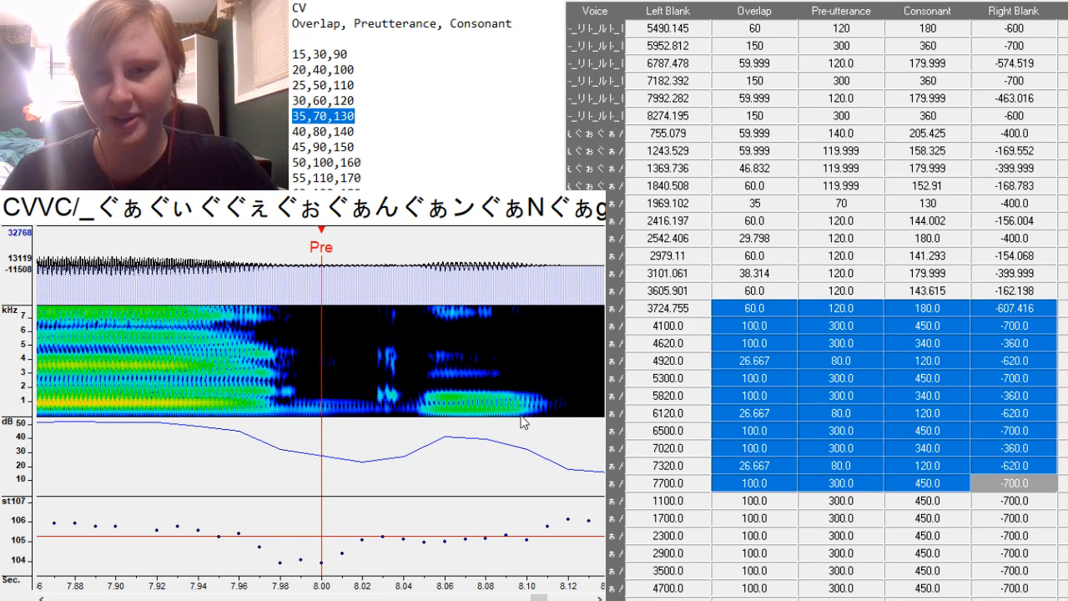
pyautogui.hotkey('ctrl', 'v')
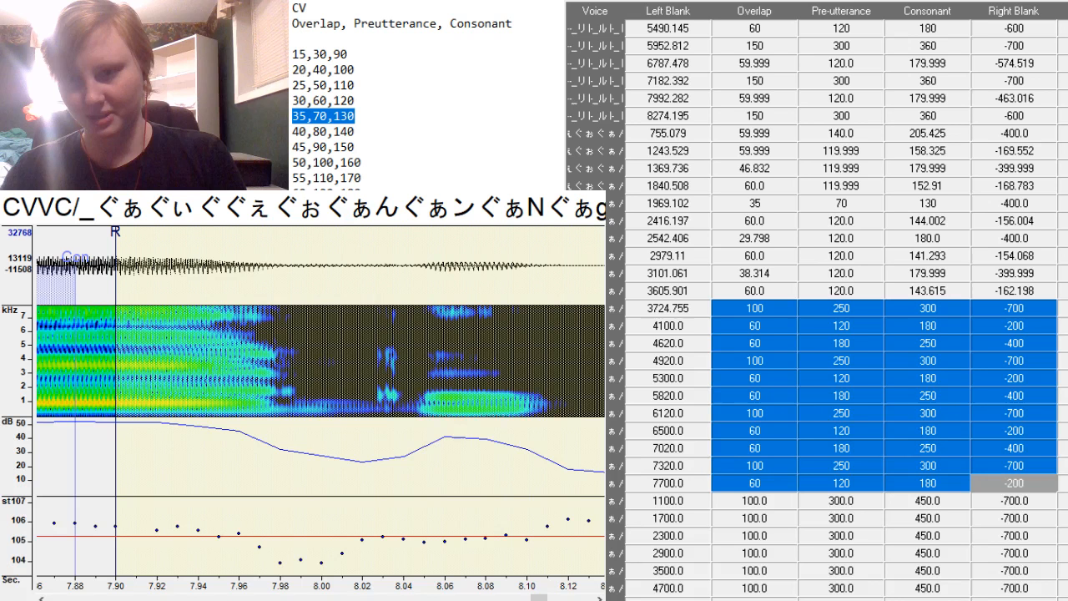
pyautogui.click(779, 313)
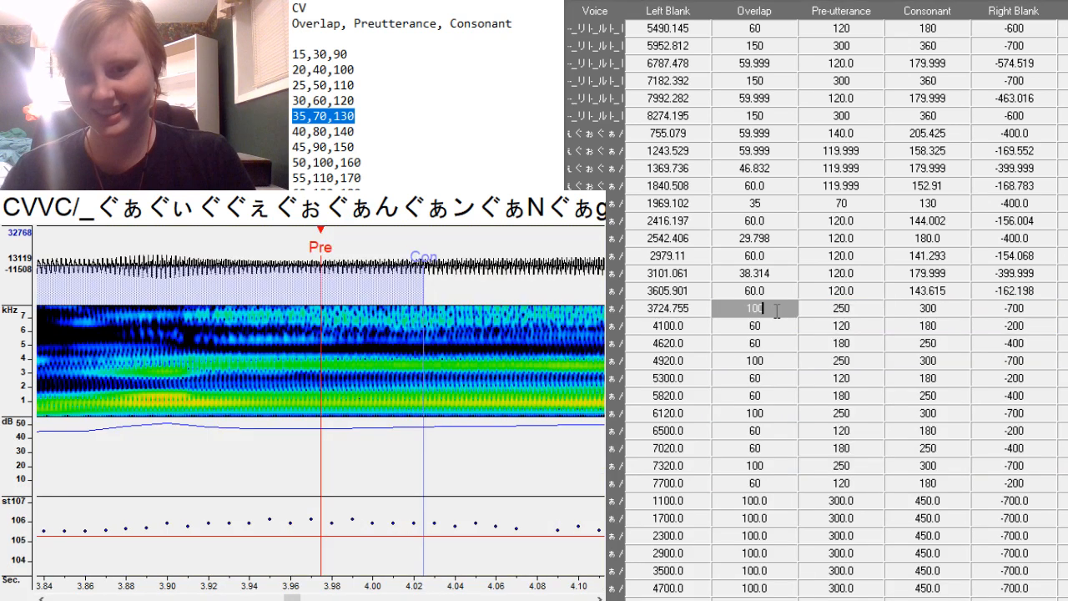
pyautogui.click(113, 388)
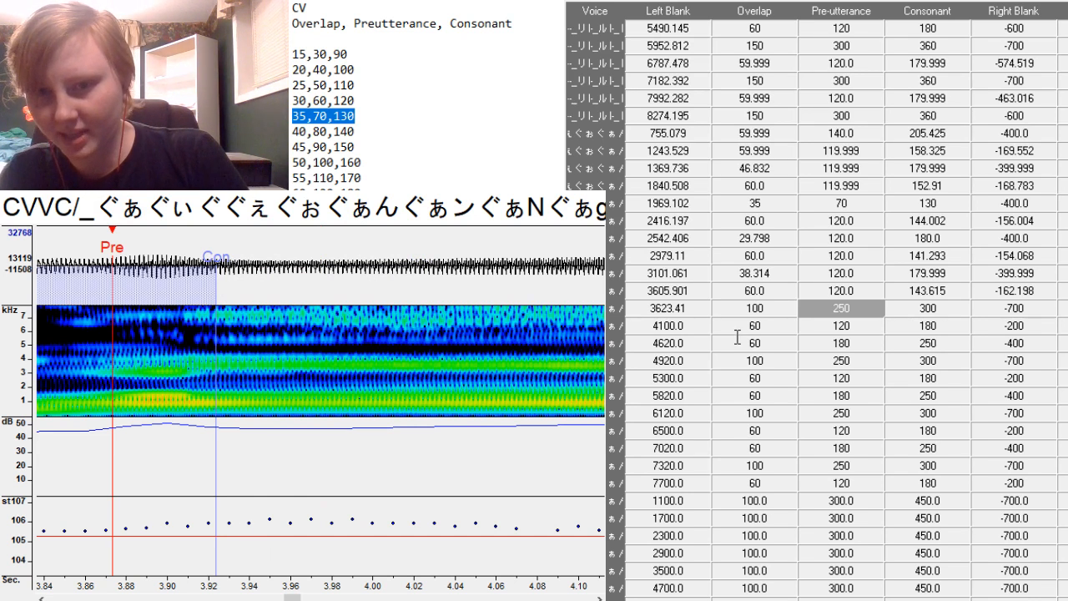
pyautogui.moveTo(738, 327); pyautogui.dragTo(1039, 362)
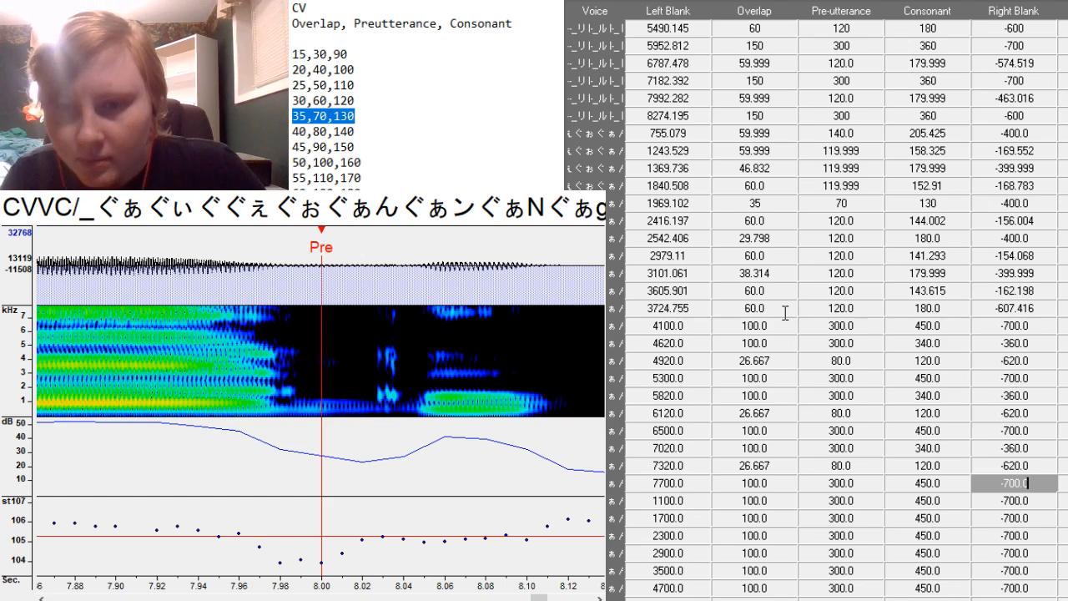
# Fill the rows from 3724.755 to 7700 with the copied pattern, then repaste it starting from the 4100 row's values 60, 120, 180, -200.
pyautogui.keyDown('shift'); pyautogui.click(785, 312); pyautogui.keyUp('shift')
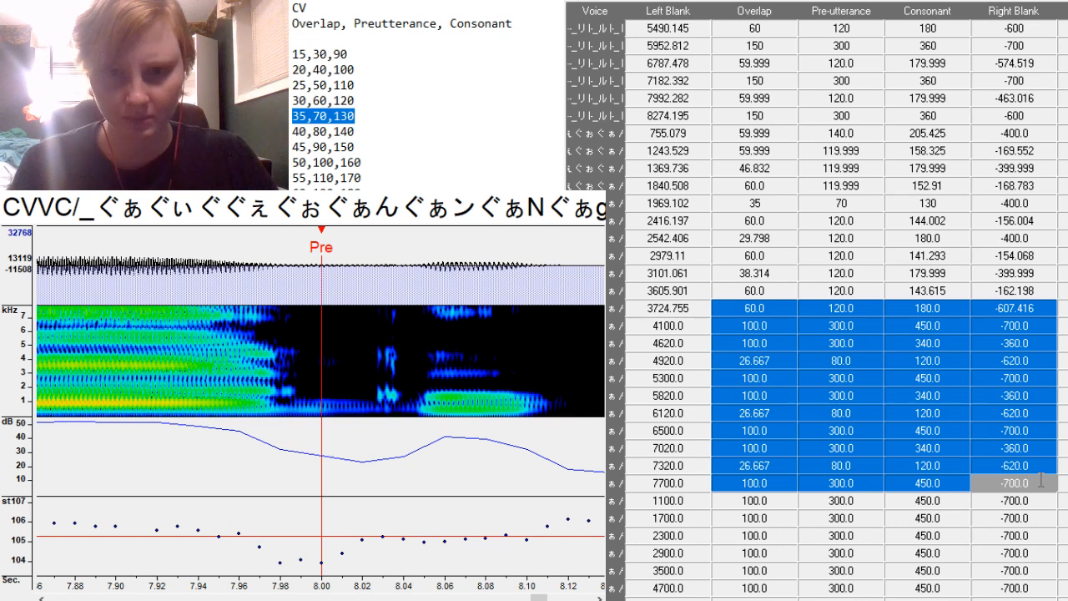
pyautogui.hotkey('ctrl', 'v')
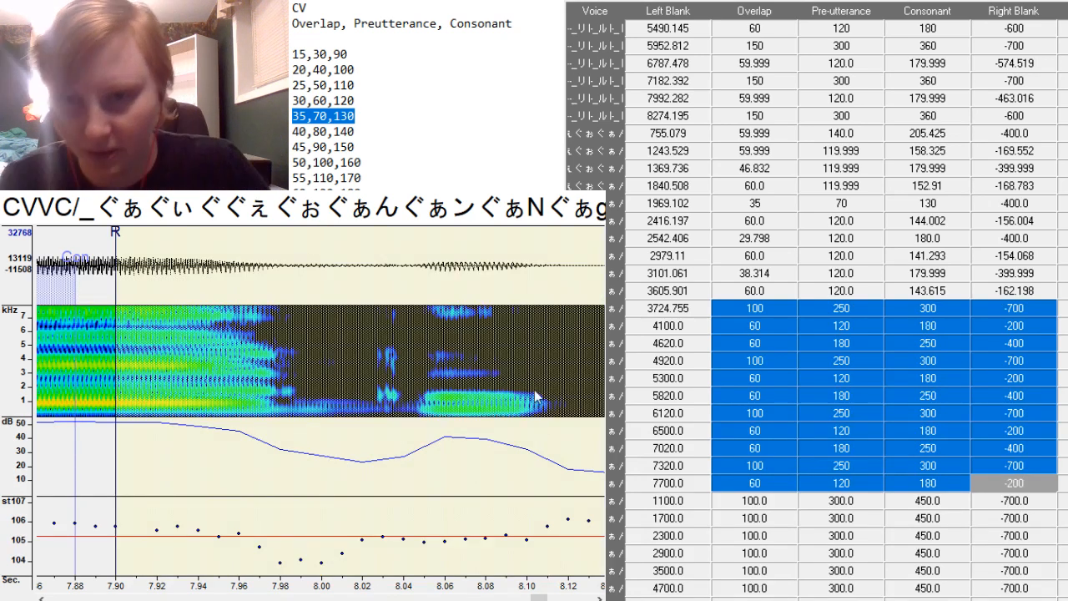
pyautogui.click(760, 325)
pyautogui.moveTo(760, 325); pyautogui.dragTo(986, 366)
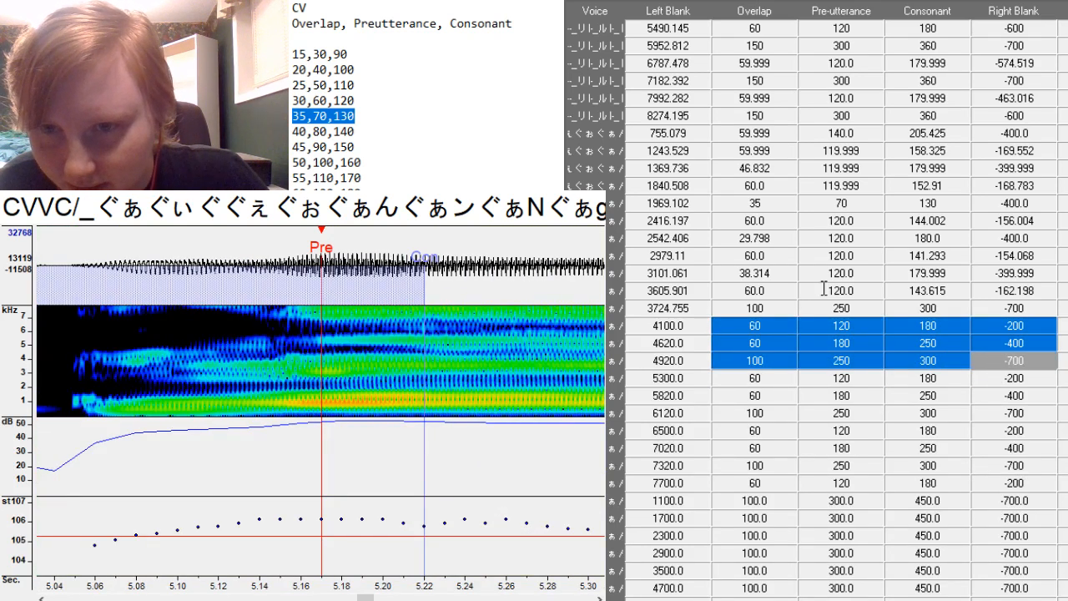
pyautogui.moveTo(791, 306); pyautogui.dragTo(1054, 474)
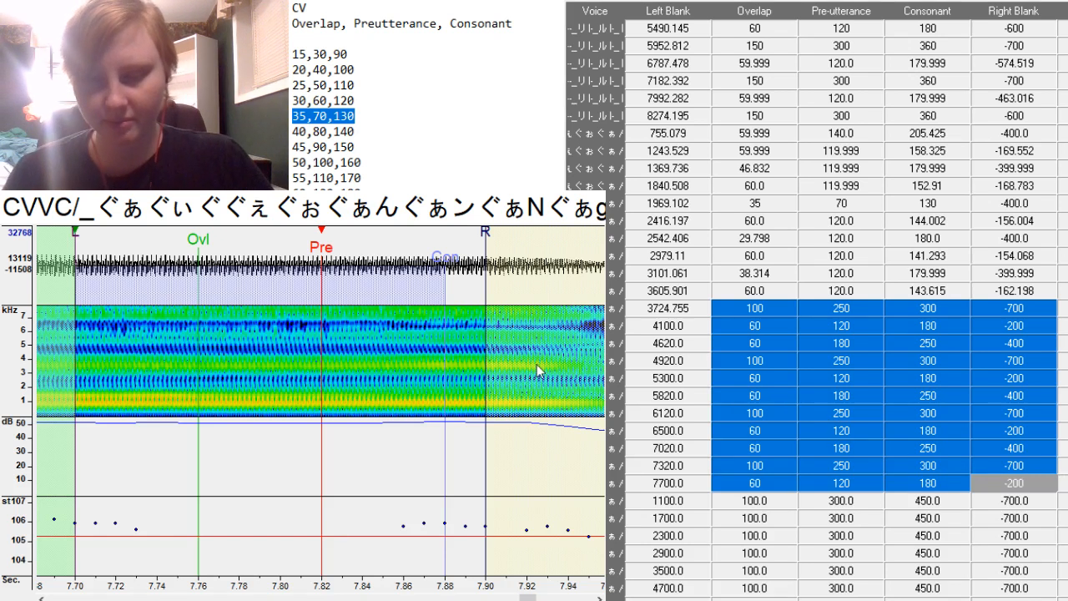
pyautogui.hotkey('ctrl', 'v')
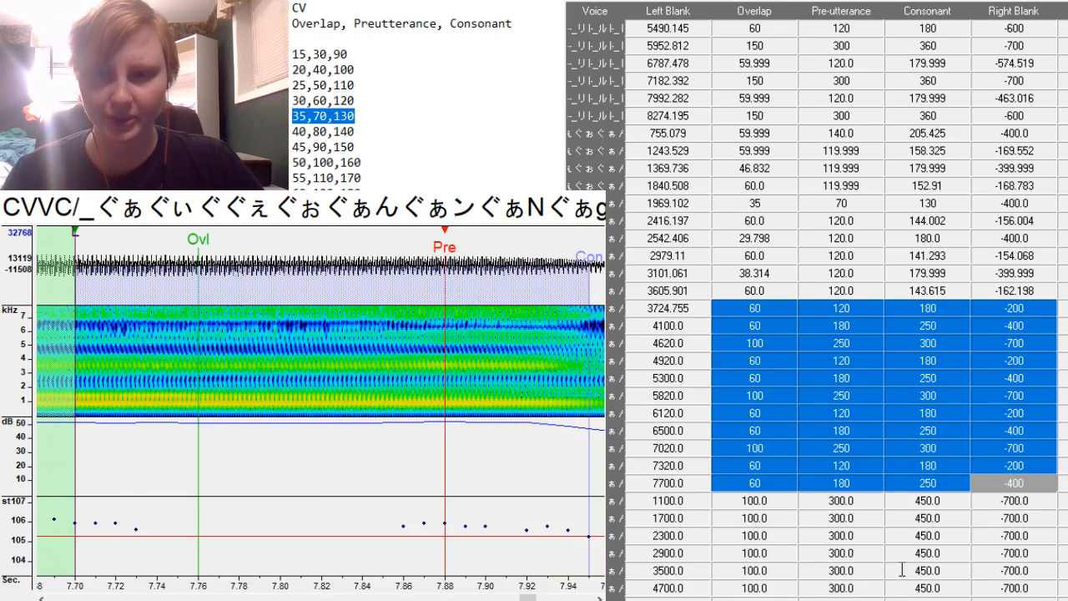
# Nudge the first pasted row's timing in the spectrogram so its left blank becomes 3725.53.
pyautogui.click(758, 307)
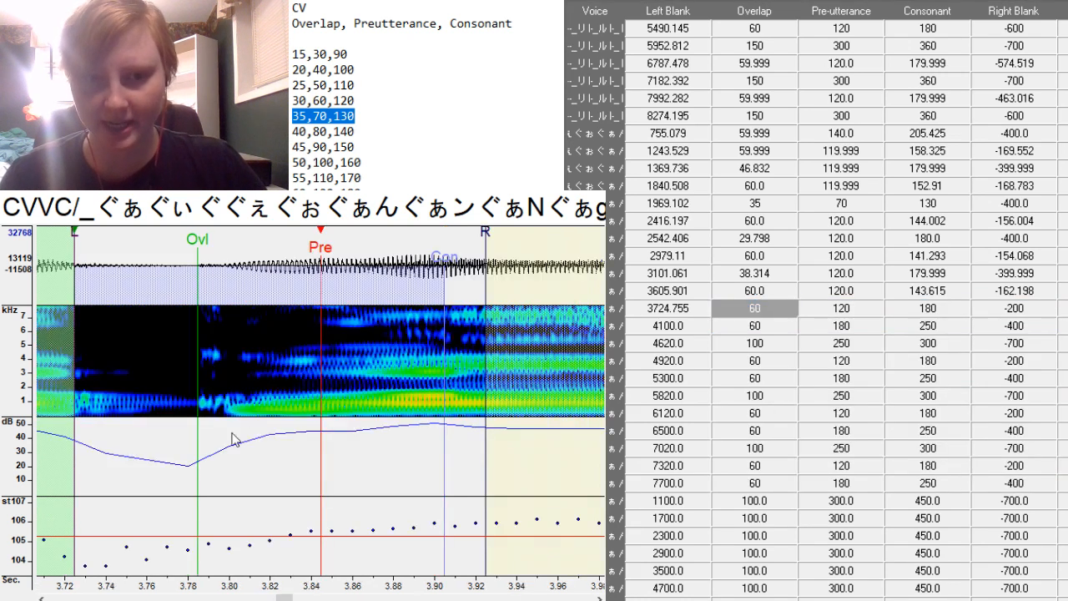
pyautogui.click(325, 406)
pyautogui.click(323, 407)
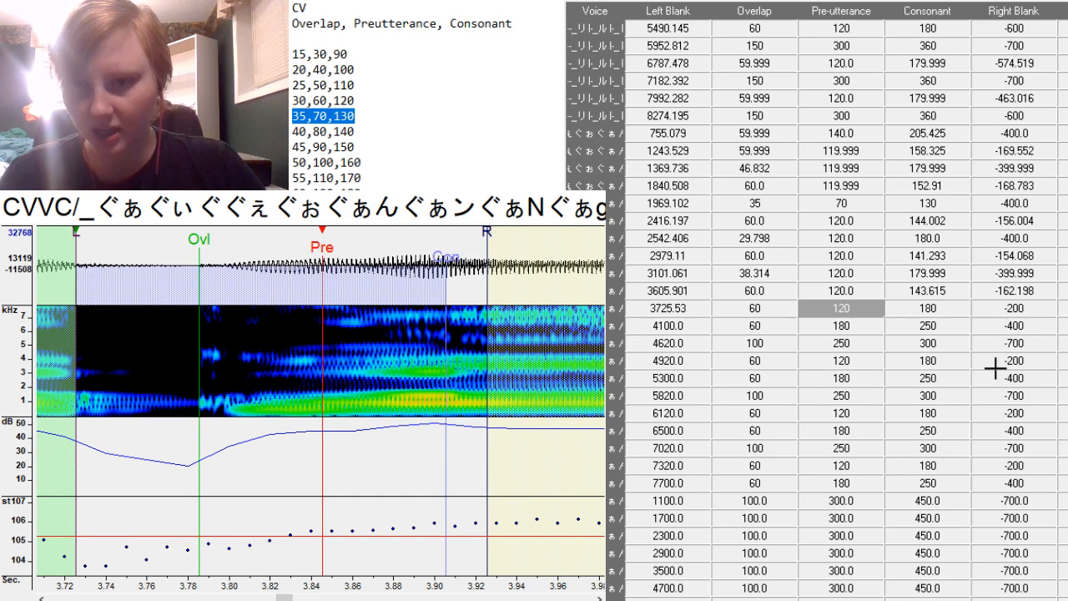
pyautogui.click(757, 309)
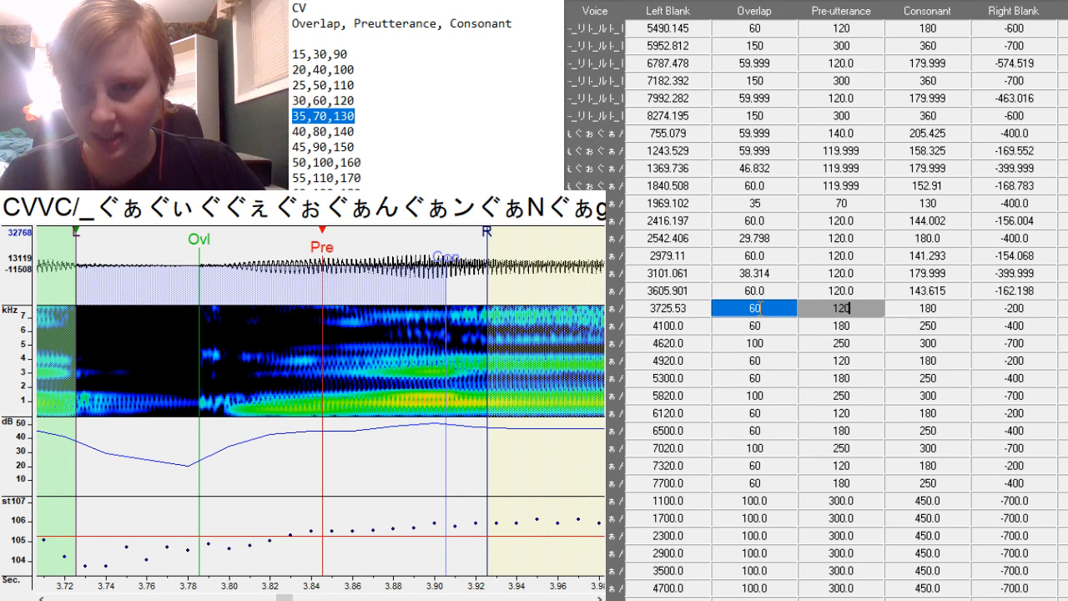
pyautogui.click(1046, 309)
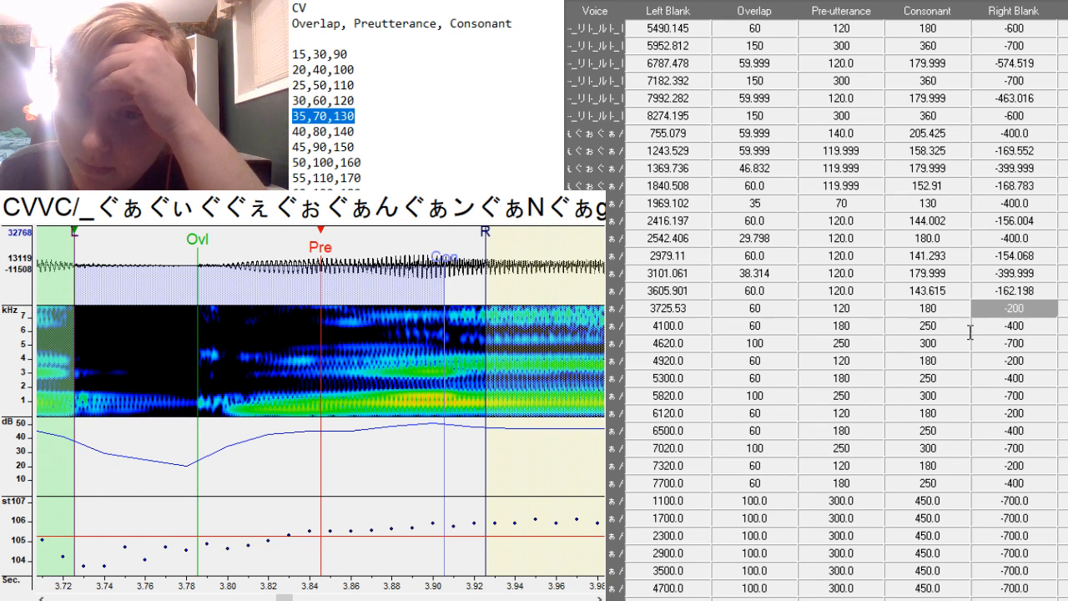
# Repeat the 4100 to 4920 rows' values across the 3725.53 to 7700 block, so the pattern starts with 60, 180, 250, -400.
pyautogui.moveTo(754, 325); pyautogui.dragTo(1035, 368)
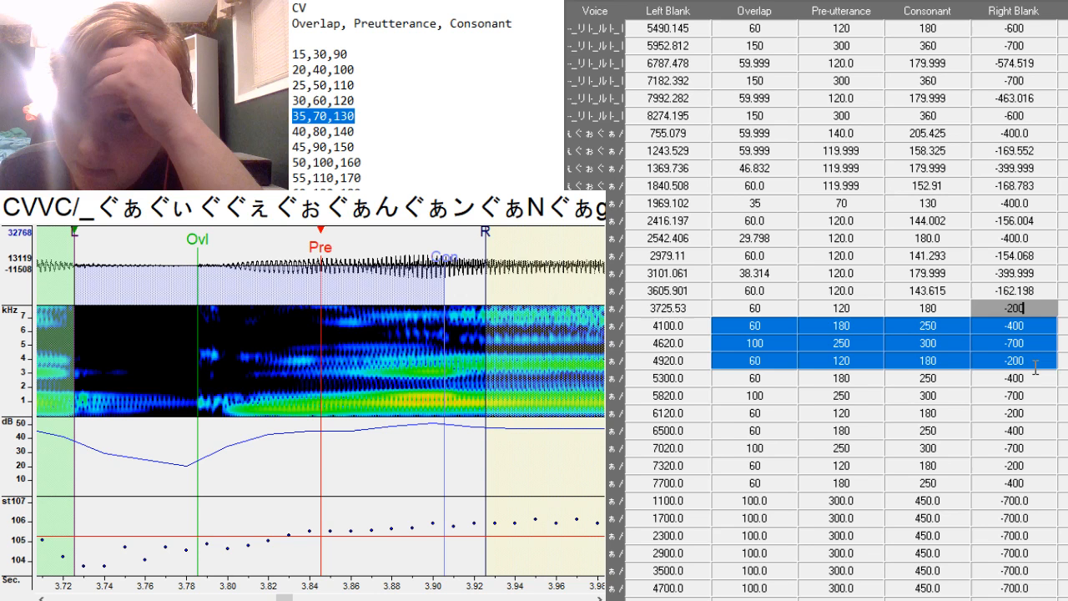
pyautogui.click(766, 309)
pyautogui.moveTo(766, 309); pyautogui.dragTo(1048, 491)
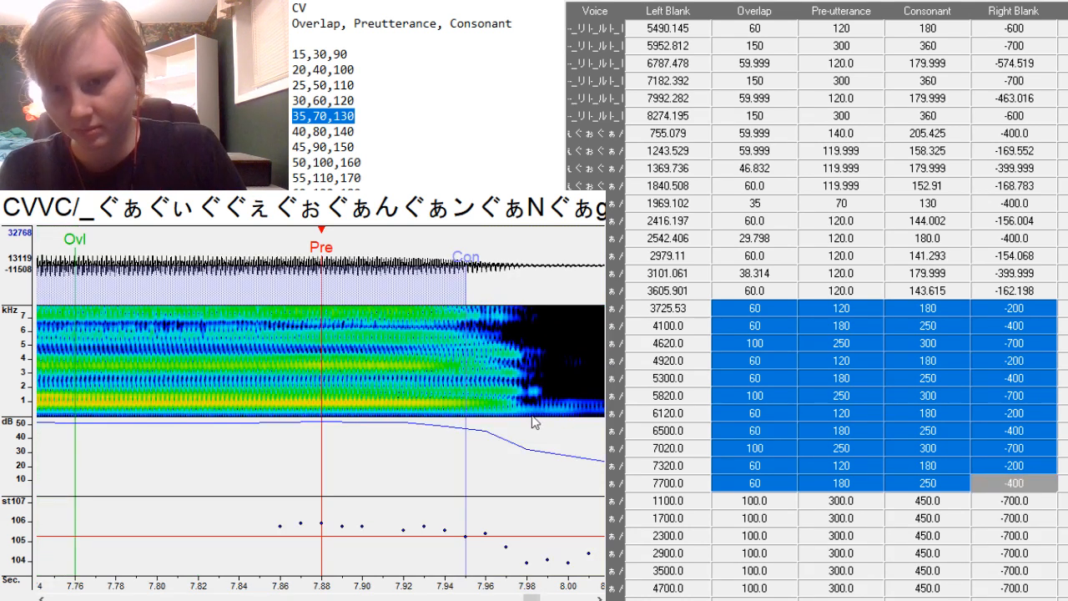
pyautogui.hotkey('ctrl', 'v')
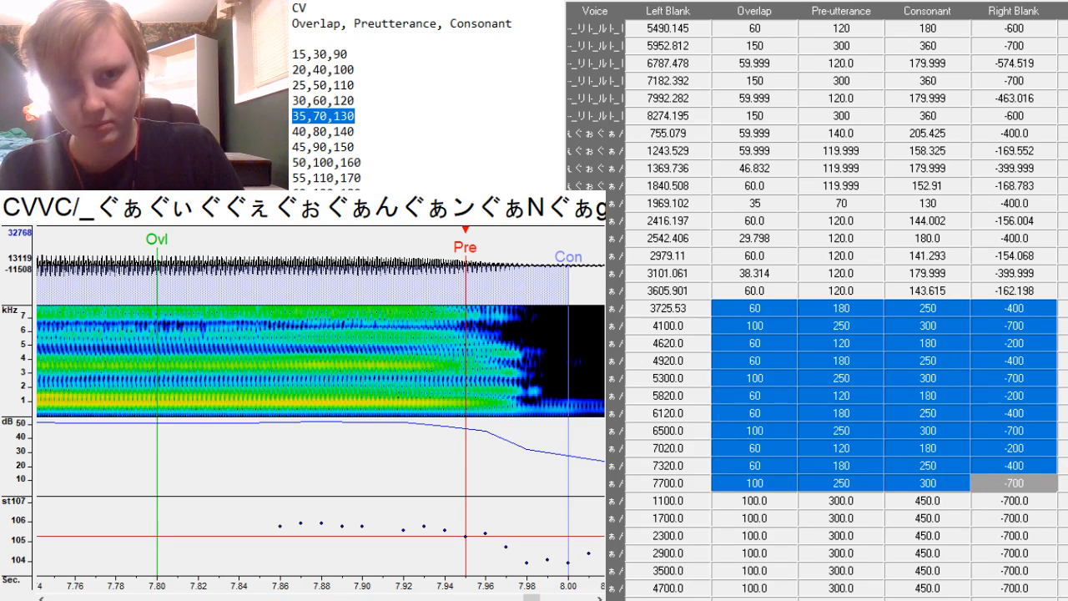
# Set the 7700 row's overlap to 150, pre-utterance to 300 and consonant to 360, following the timing notes.
pyautogui.scroll(-7, 426, 95)
pyautogui.scroll(-1, 426, 95)
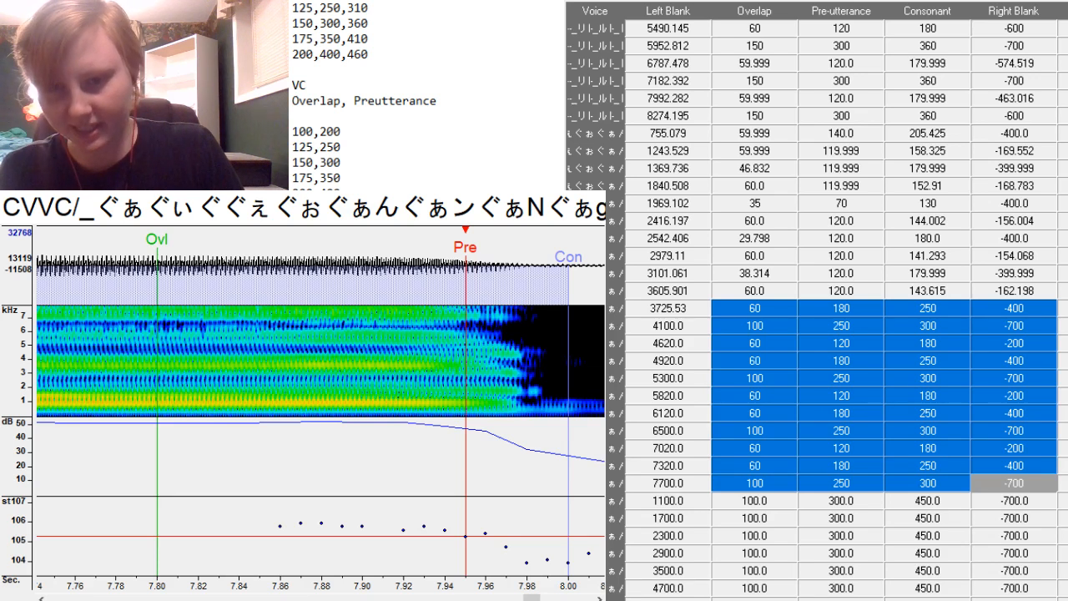
pyautogui.moveTo(757, 483); pyautogui.dragTo(961, 475)
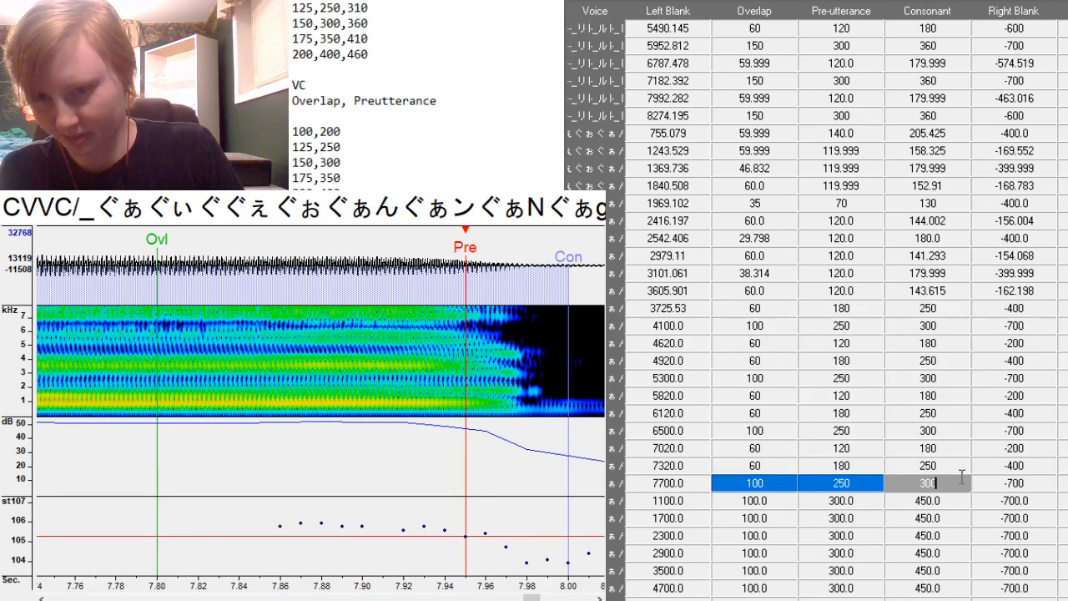
pyautogui.write('150\t300\t360')
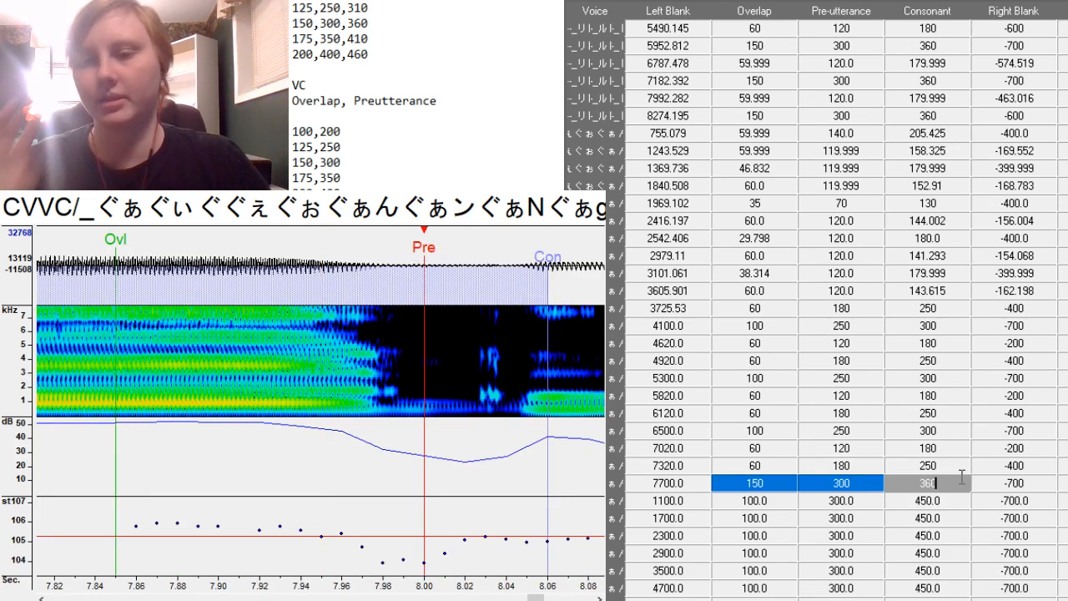
# Try pre-utterance values of 120 and 150 for the 3725.53 row.
pyautogui.click(845, 308)
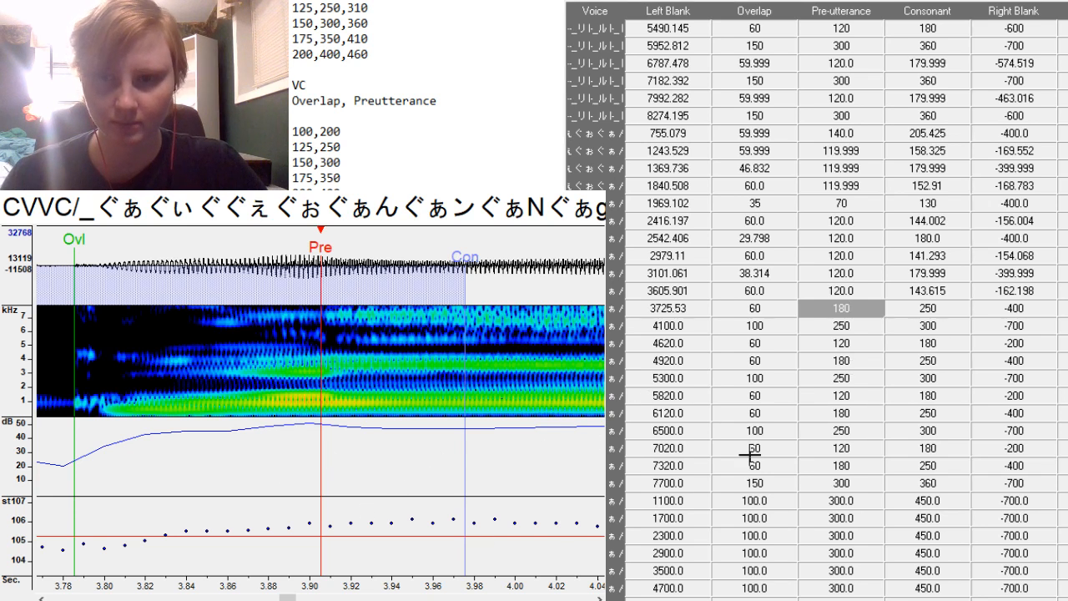
pyautogui.write('1')
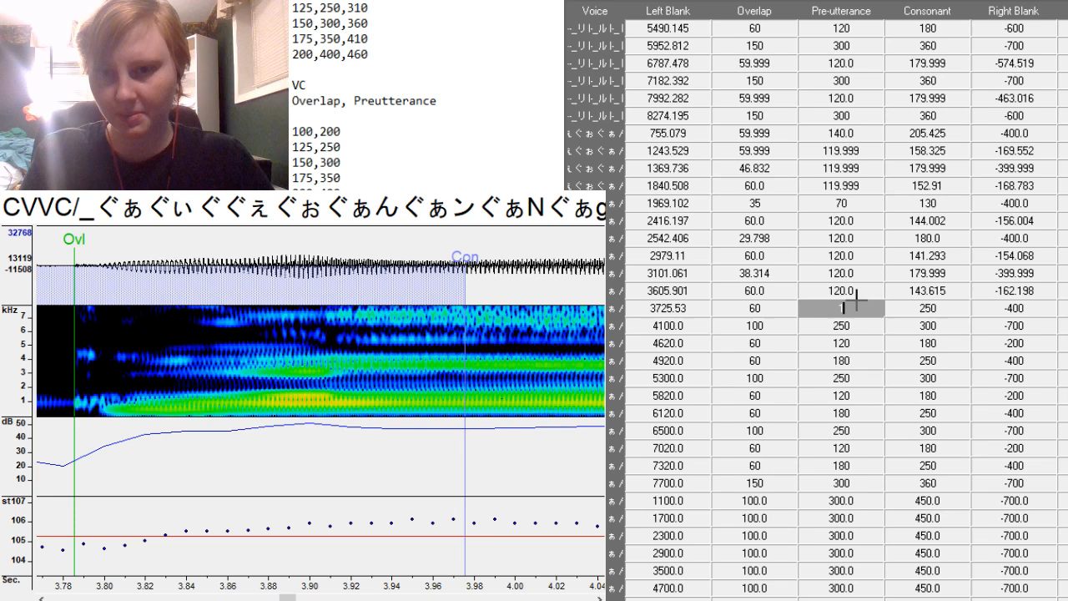
pyautogui.write('20')
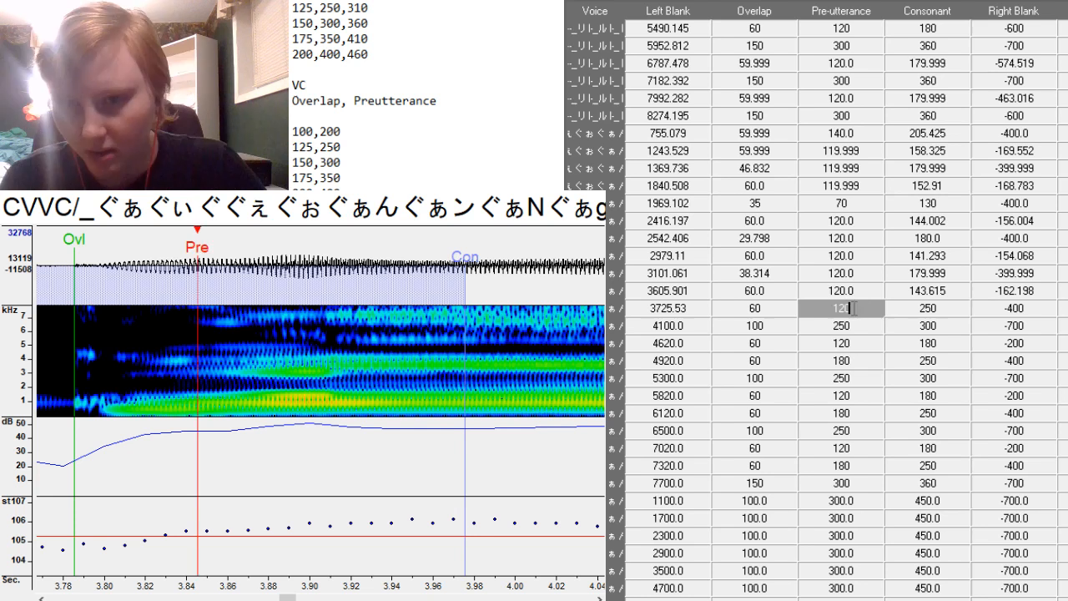
pyautogui.press('BackSpace')
pyautogui.press('BackSpace')
pyautogui.write('50')
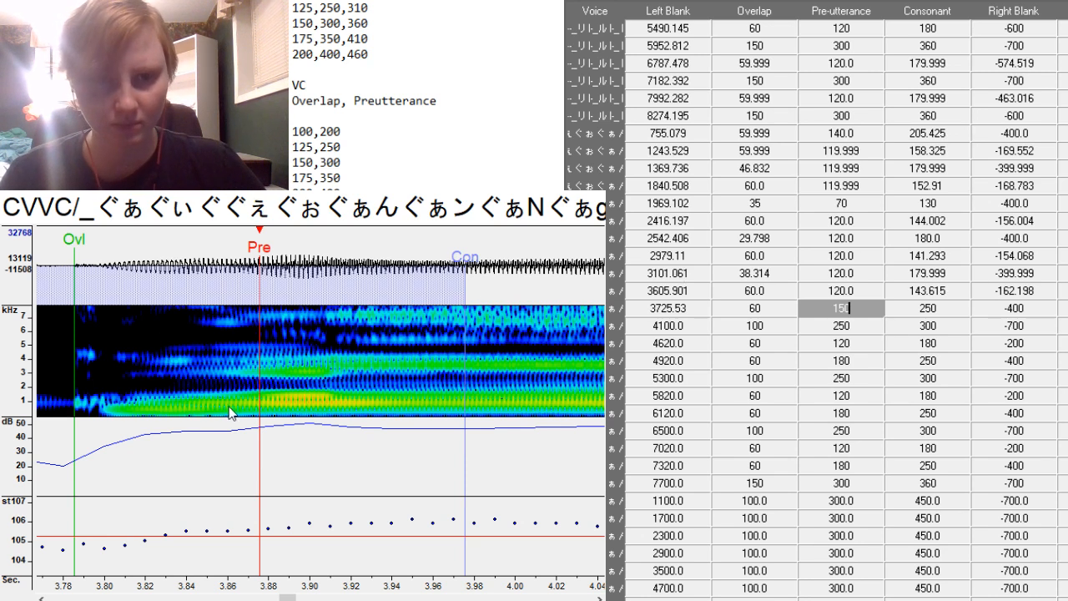
# Set the same row's pre-utterance to 140 and shift its timing so the left blank becomes 3724.499.
pyautogui.press('F3')
pyautogui.moveTo(291, 597); pyautogui.dragTo(288, 597)
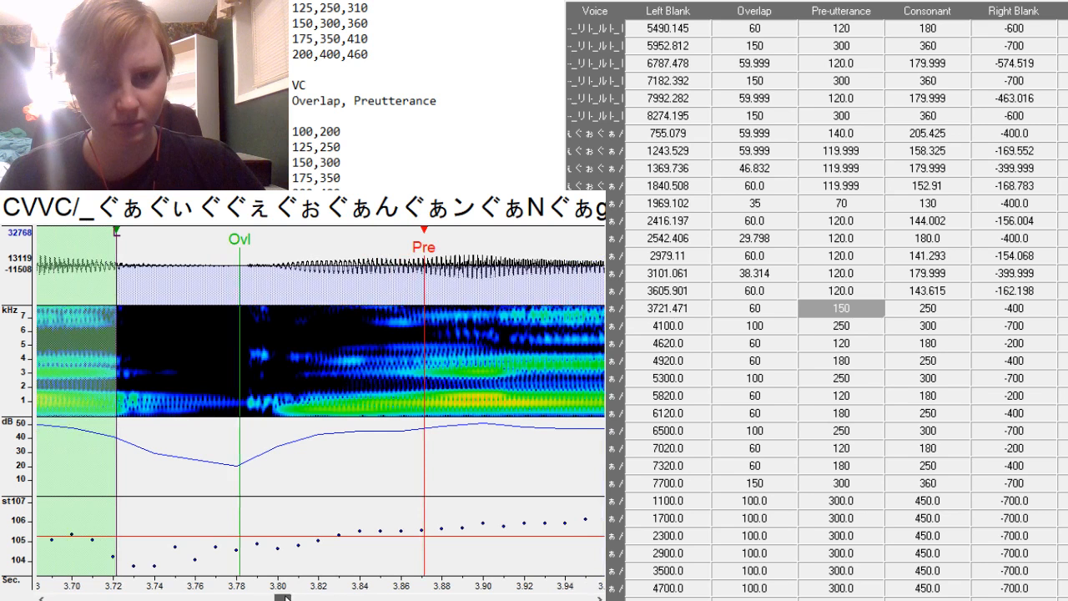
pyautogui.write('1')
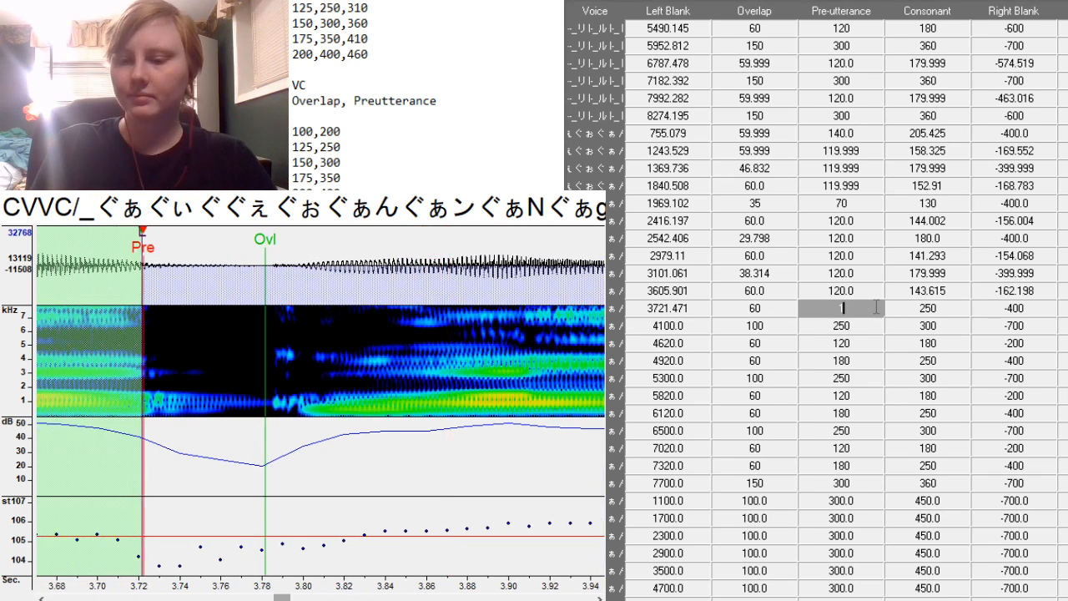
pyautogui.write('40')
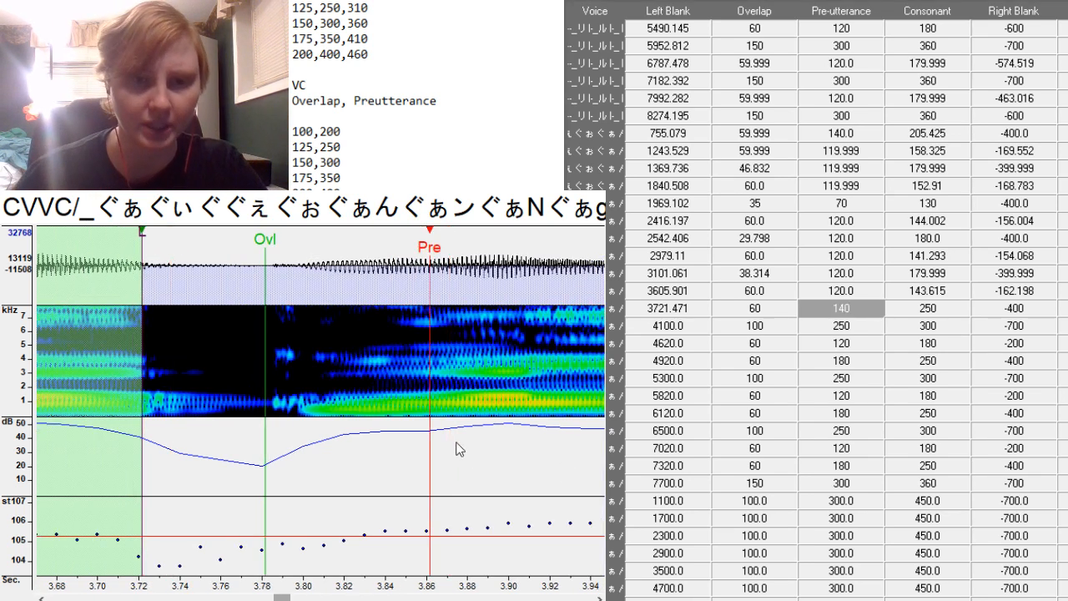
pyautogui.moveTo(429, 429); pyautogui.dragTo(435, 430)
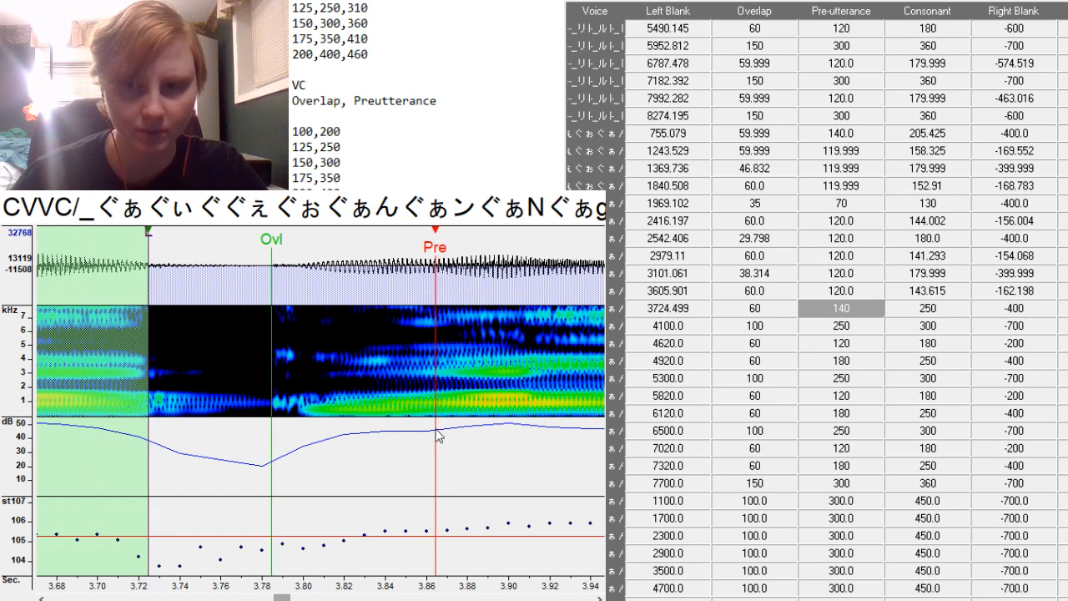
# Set the pre-utterance of the 4920, 6120 and 7320 rows to 140, and open the 4620 row's pre-utterance.
pyautogui.click(837, 330)
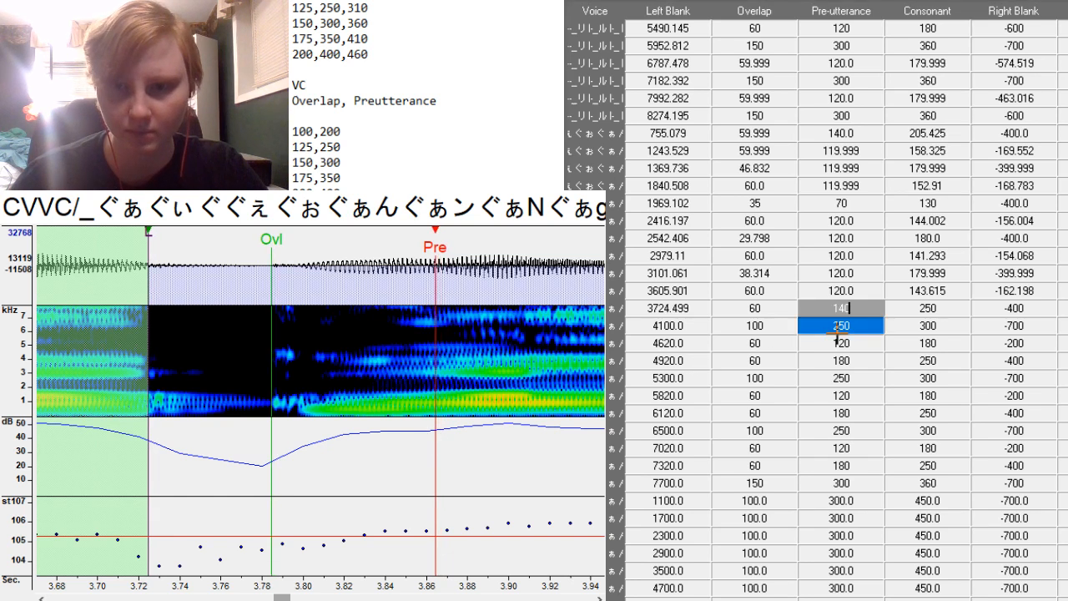
pyautogui.moveTo(838, 338); pyautogui.dragTo(872, 472)
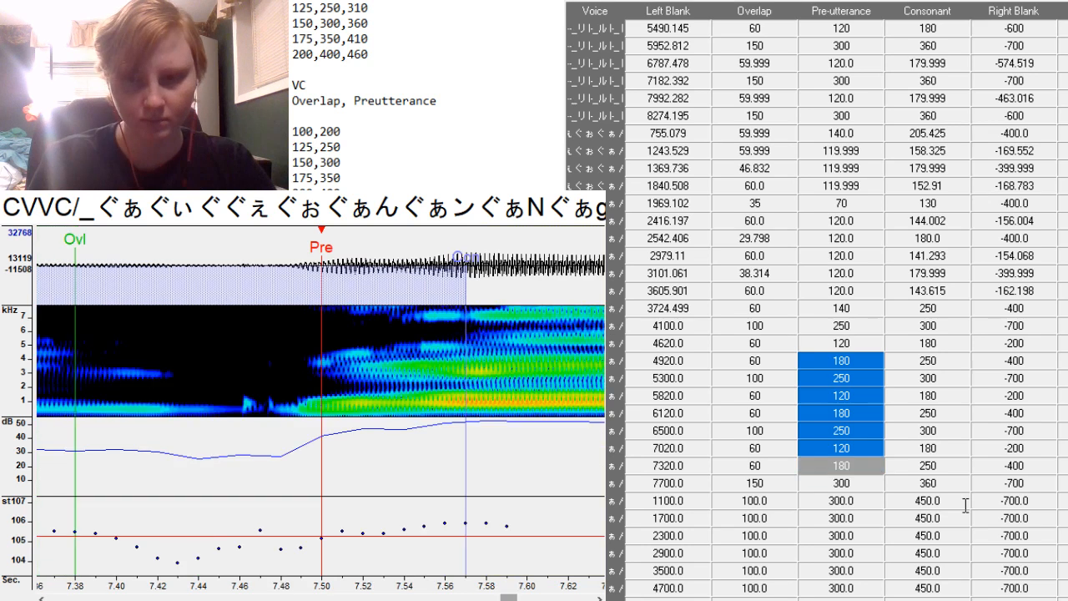
pyautogui.click(538, 417)
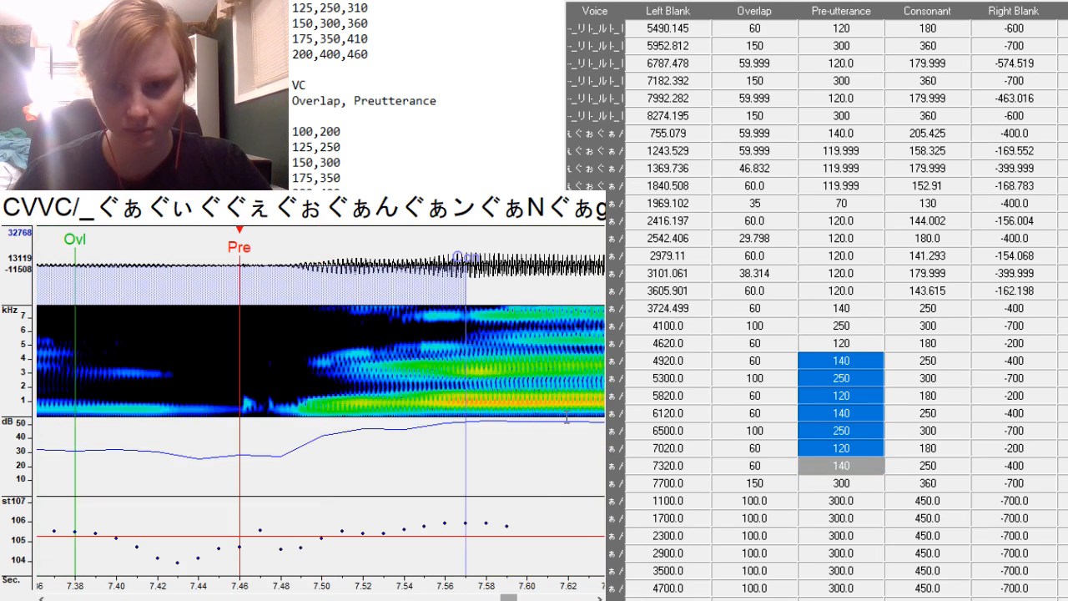
pyautogui.doubleClick(866, 343)
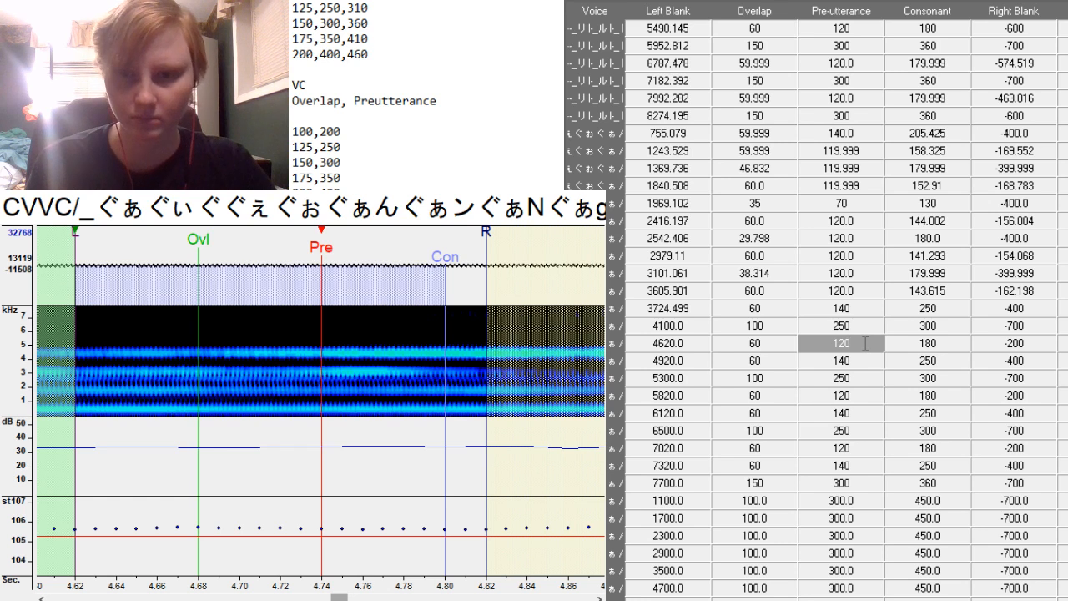
# Shift the 4100 row's timing to the end of its vowel so the left blank becomes 4183.604.
pyautogui.press('Up')
pyautogui.press('Up')
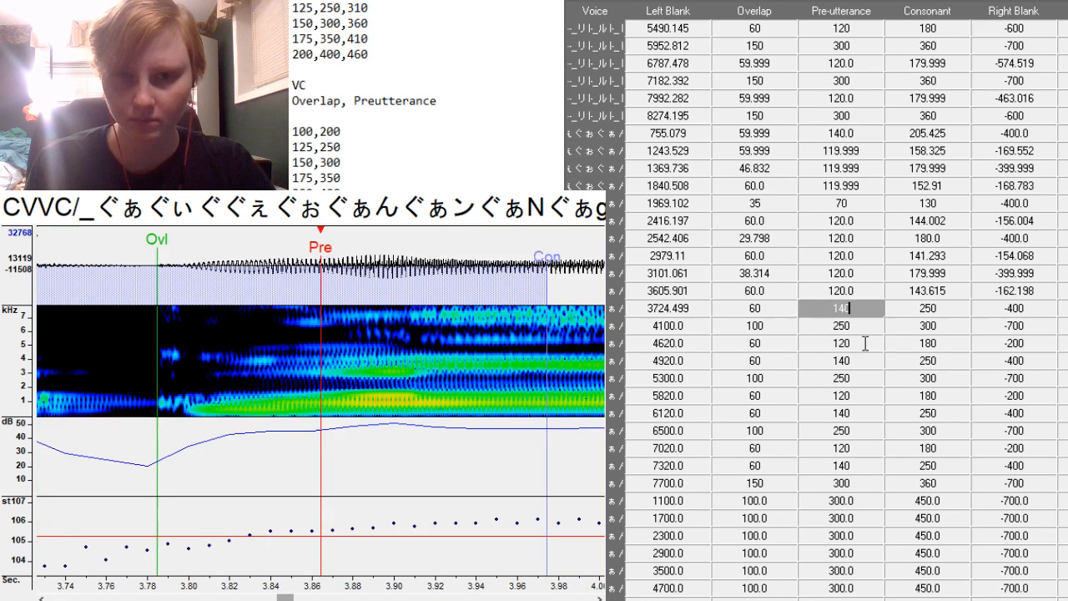
pyautogui.press('Down')
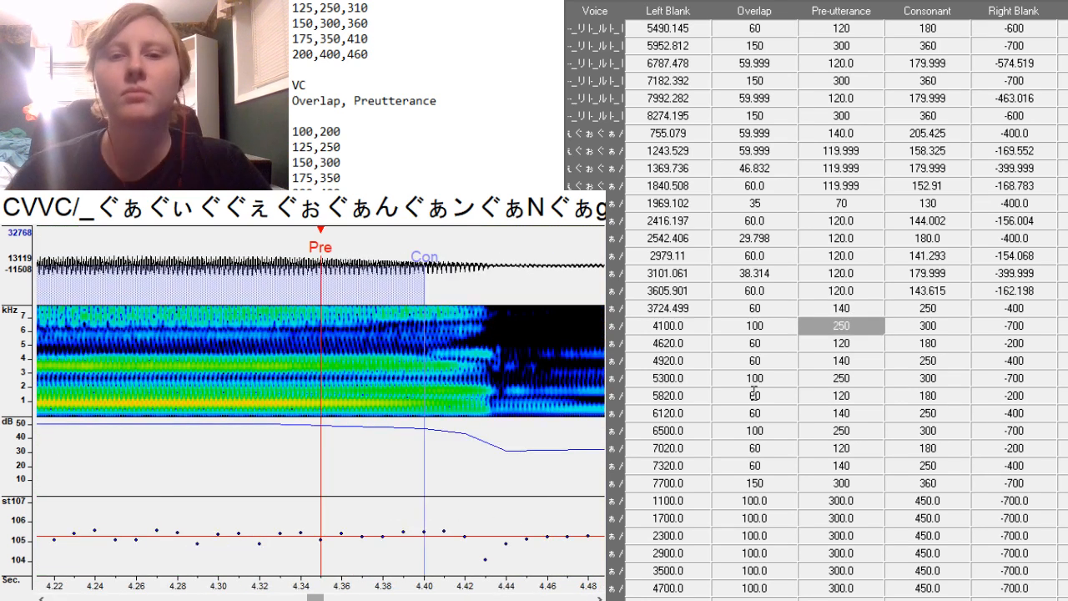
pyautogui.press('F3')
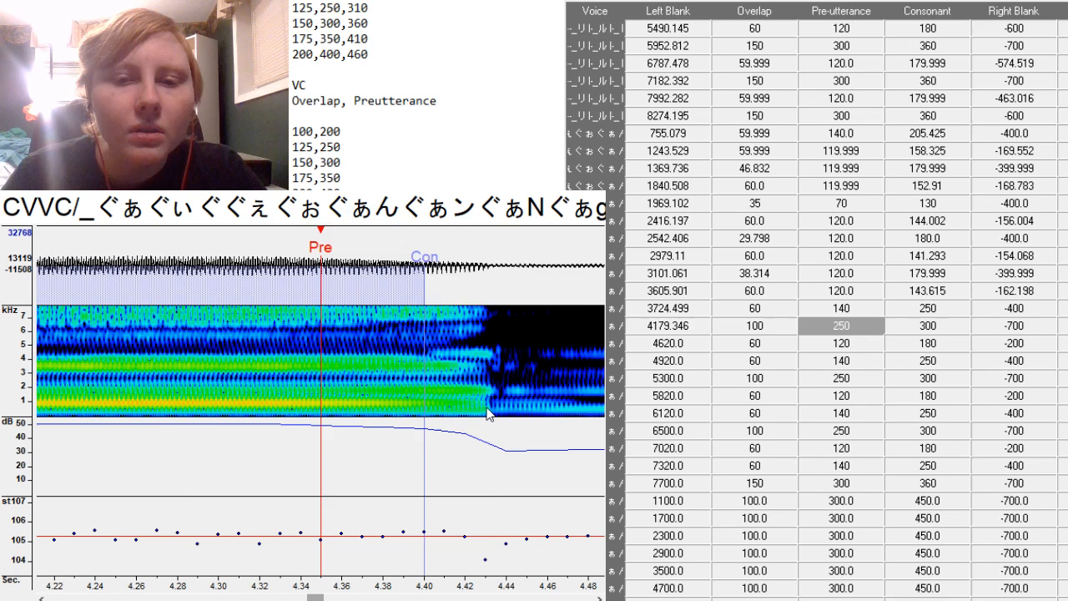
pyautogui.press('F3')
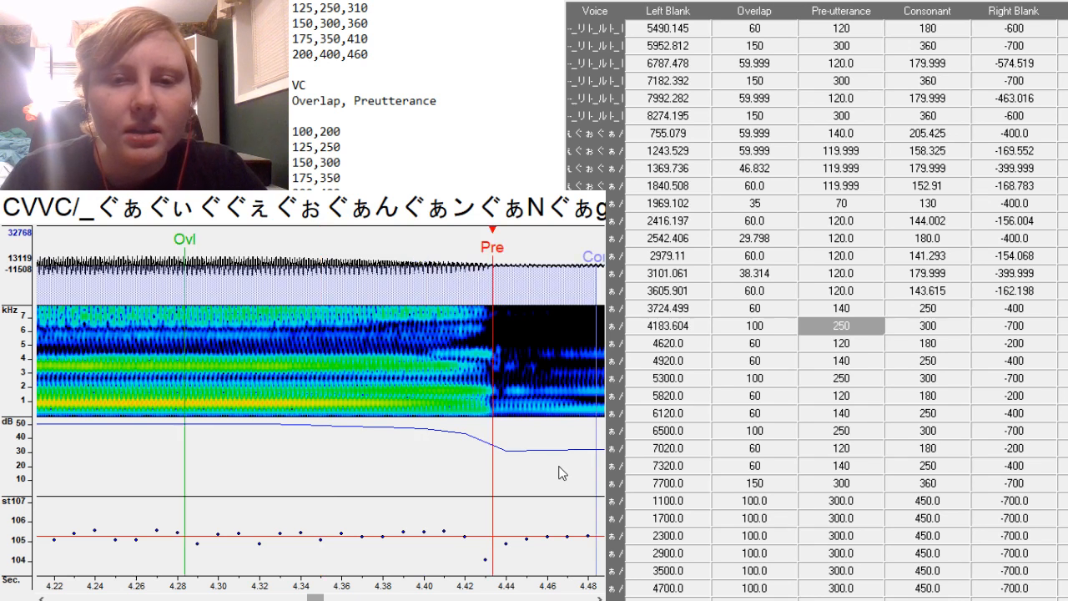
# Shift the 4620 row's timing to a left blank of 4881.165 and pull its right blank in to -158.714.
pyautogui.press('Down')
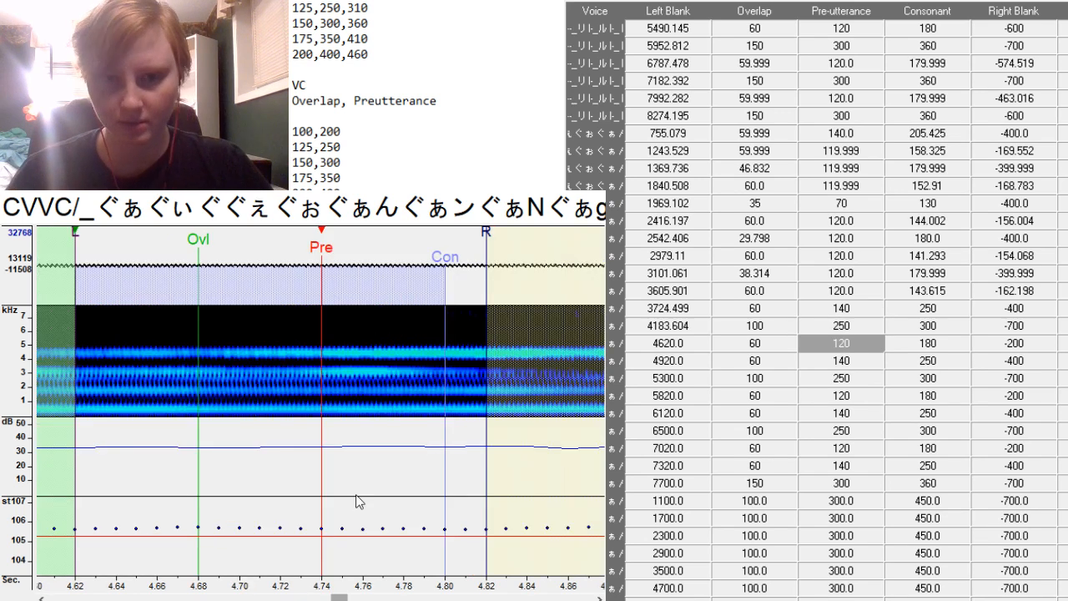
pyautogui.moveTo(340, 598); pyautogui.dragTo(349, 598)
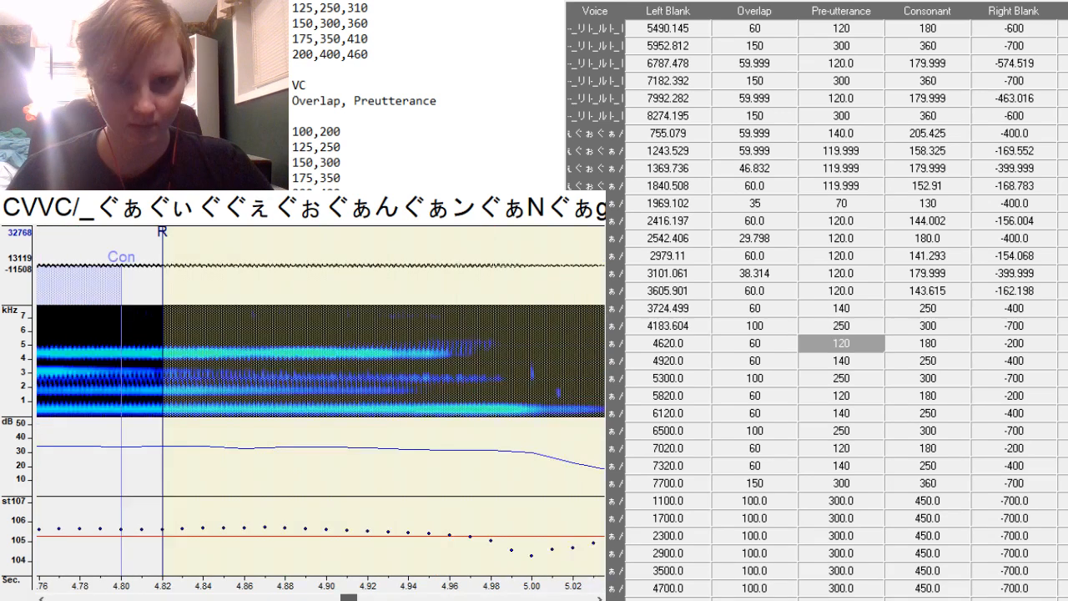
pyautogui.press('F3')
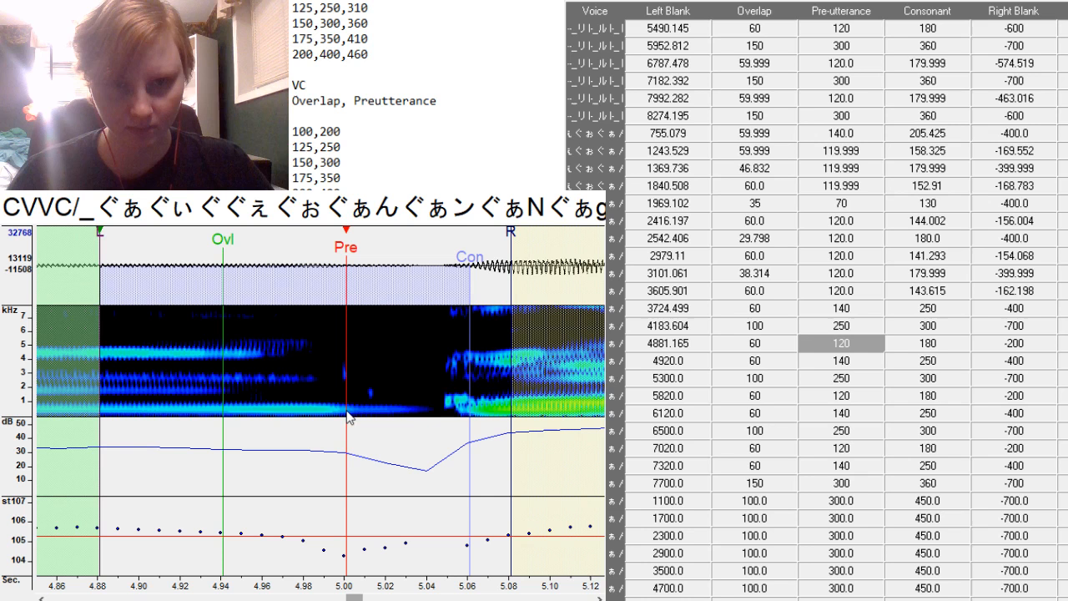
pyautogui.moveTo(511, 334)
pyautogui.mouseDown()
pyautogui.moveTo(409, 334)
pyautogui.moveTo(426, 343)
pyautogui.mouseUp()
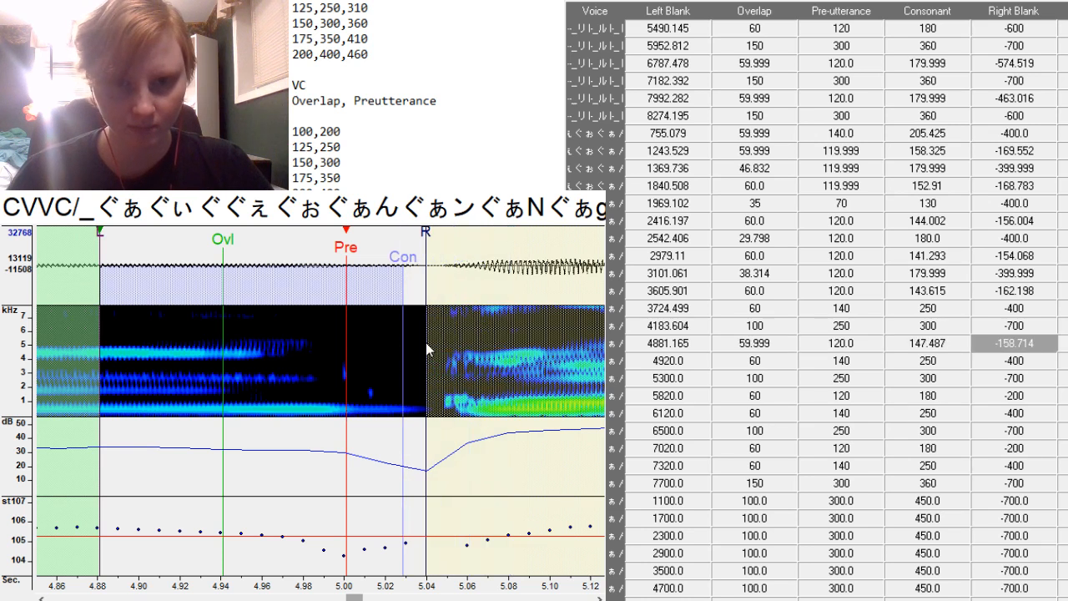
# Shift the 4920 row's timing to a left blank of 4997.438 and reduce its overlap to 50.96.
pyautogui.press('Down')
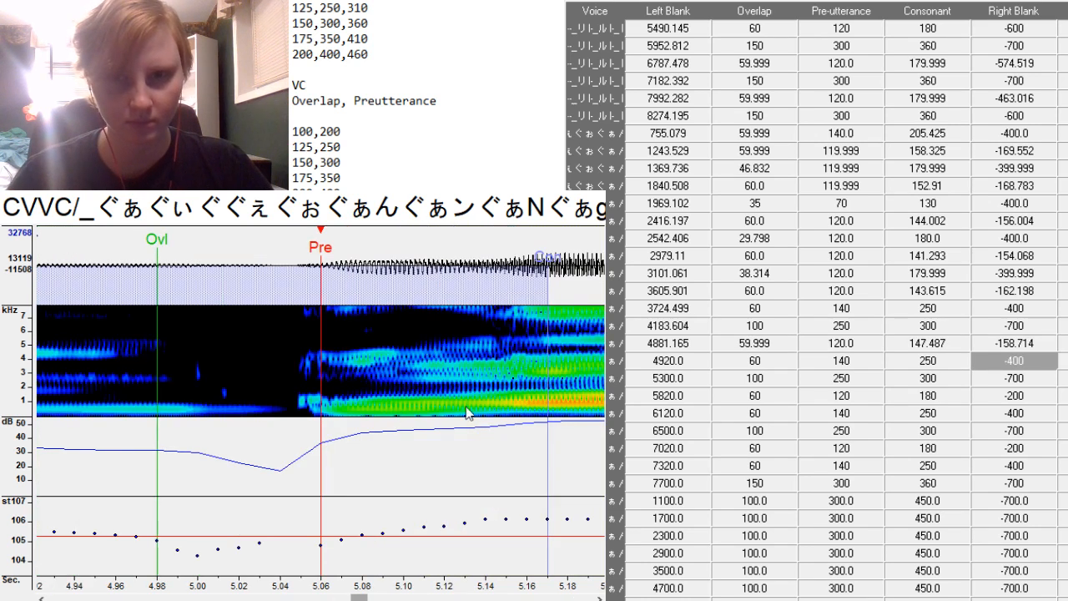
pyautogui.press('F3')
pyautogui.moveTo(490, 396); pyautogui.dragTo(480, 402)
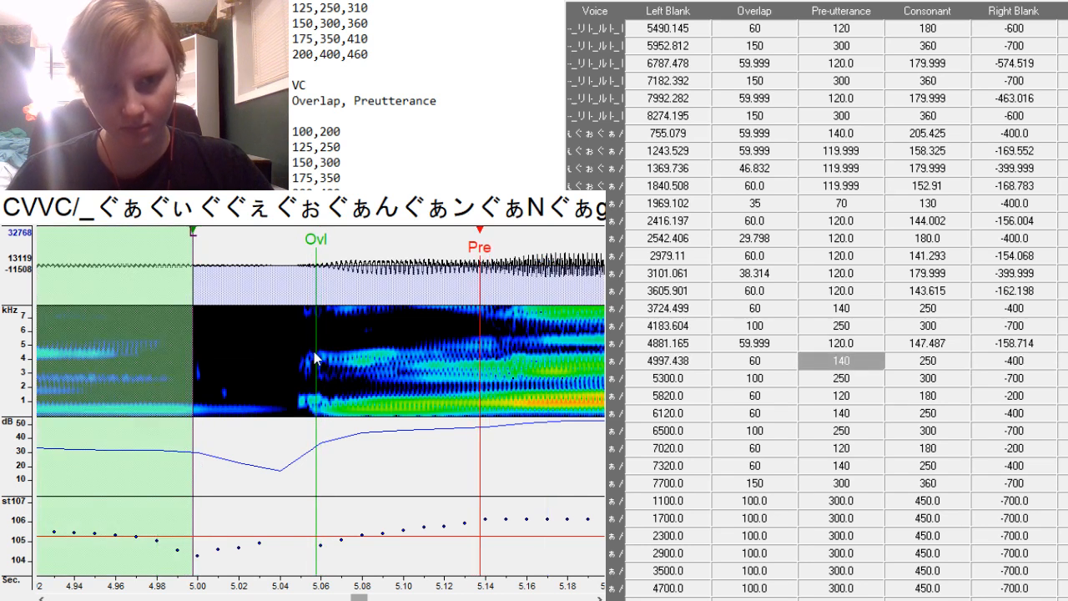
pyautogui.moveTo(316, 355); pyautogui.dragTo(297, 353)
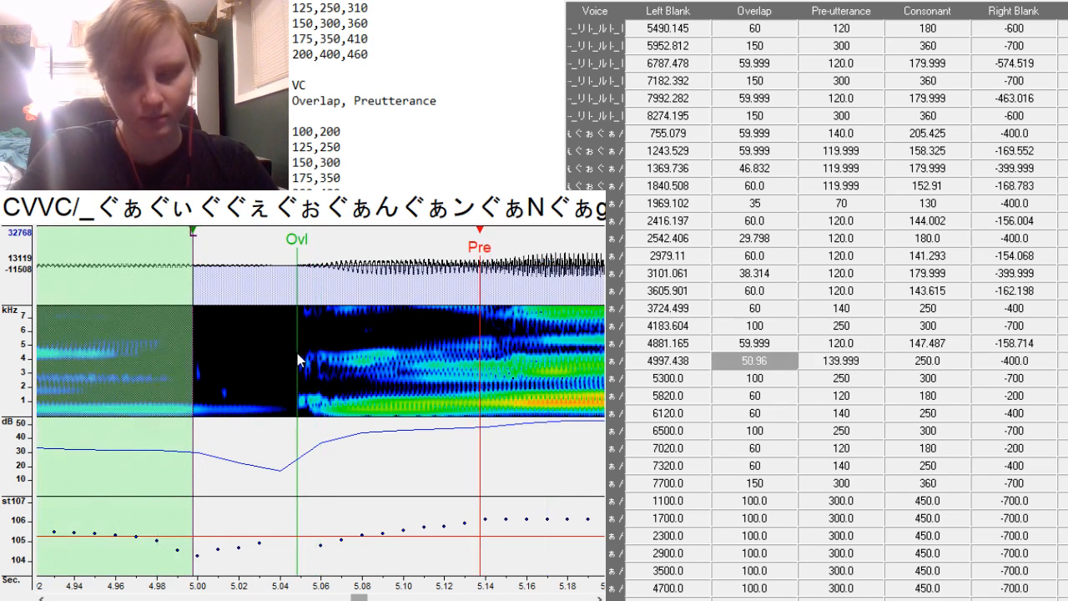
# Shift the 5300 row's timing so its left blank becomes 5518.492.
pyautogui.press('Down')
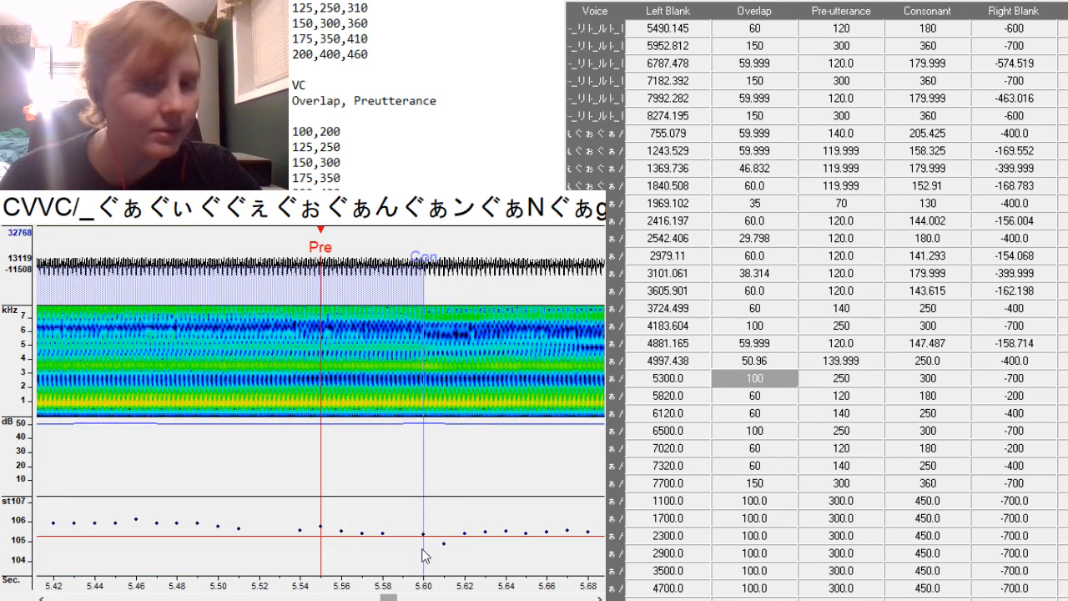
pyautogui.moveTo(388, 598); pyautogui.dragTo(401, 599)
pyautogui.press('F3')
# Shift the 5820 row's timing to a left blank of 6099.906 and pull its right blank in to -180.006.
pyautogui.press('Down')
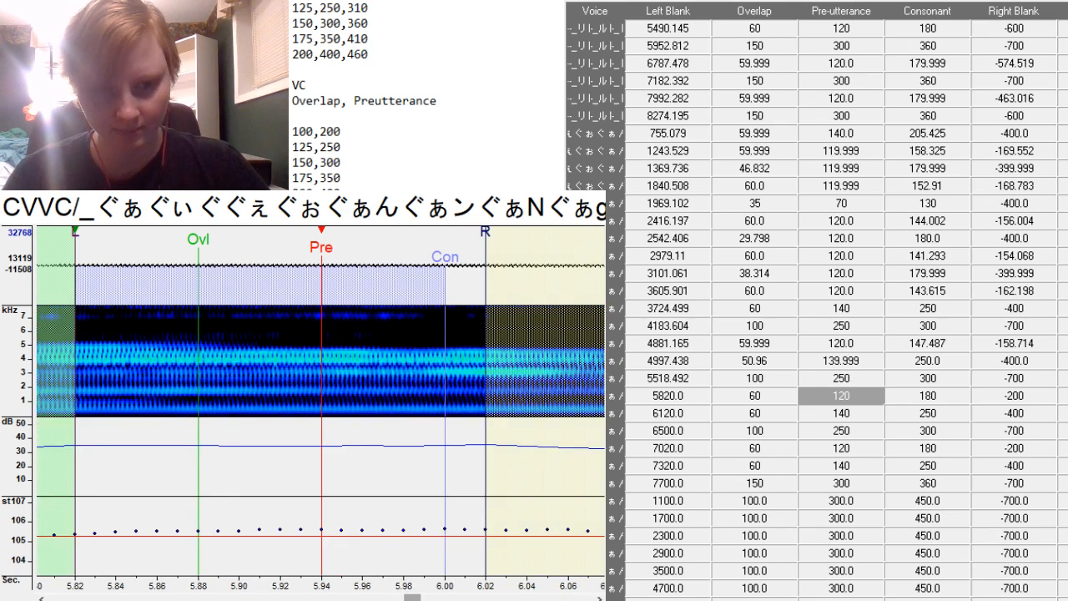
pyautogui.moveTo(412, 598); pyautogui.dragTo(430, 598)
pyautogui.press('F3')
pyautogui.press('F3')
pyautogui.press('F3')
pyautogui.press('F3')
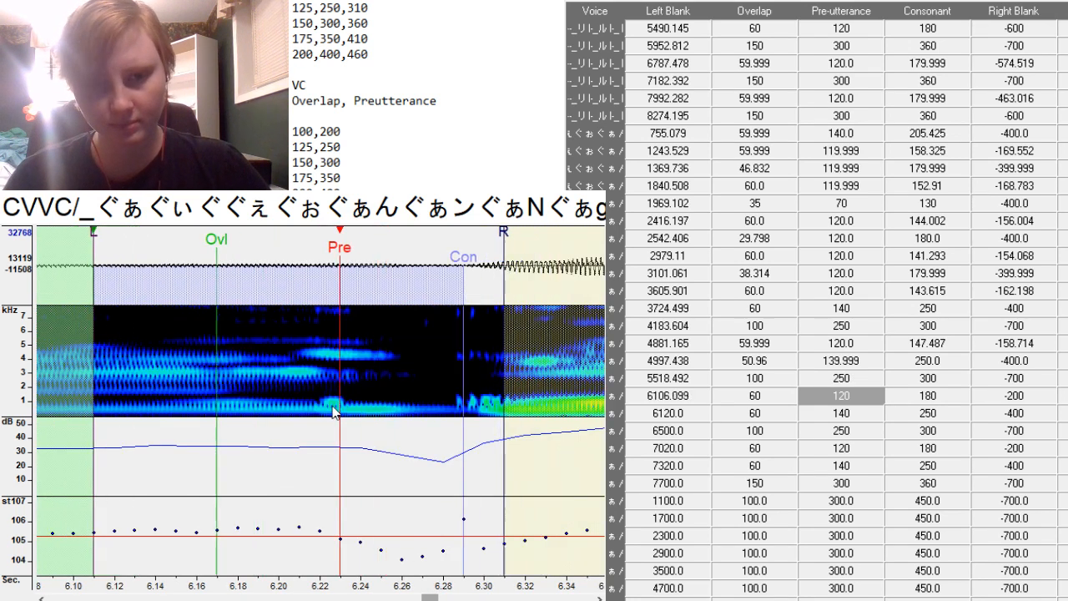
pyautogui.press('F3')
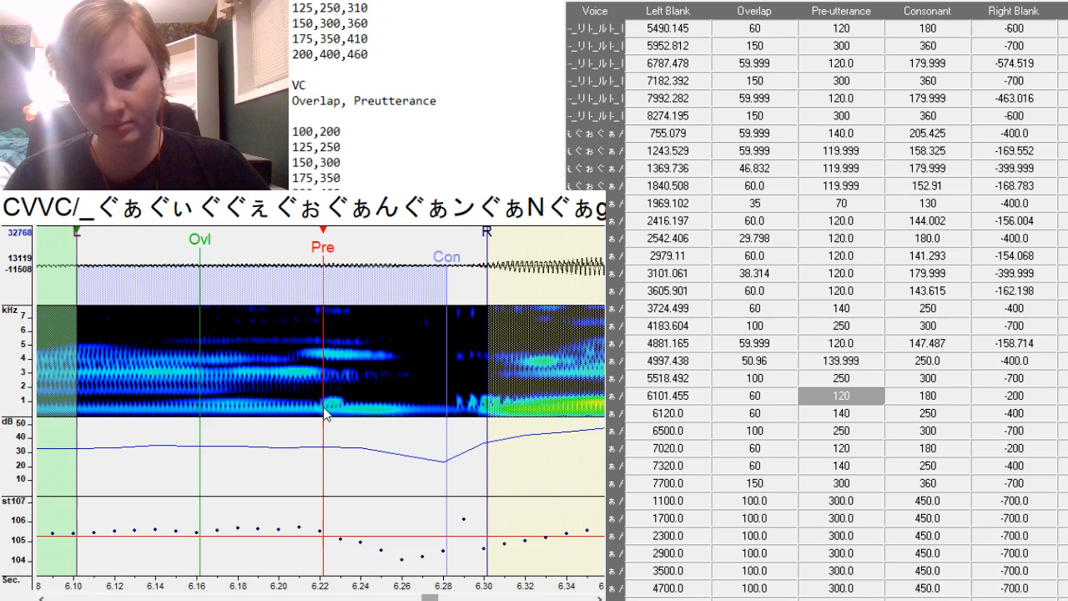
pyautogui.moveTo(323, 406); pyautogui.dragTo(320, 405)
pyautogui.moveTo(487, 294)
pyautogui.mouseDown()
pyautogui.moveTo(426, 315)
pyautogui.moveTo(442, 317)
pyautogui.mouseUp()
# Shift the 6120 row's timing to a left blank of 6247.149 and reduce its overlap to 37.027.
pyautogui.press('Down')
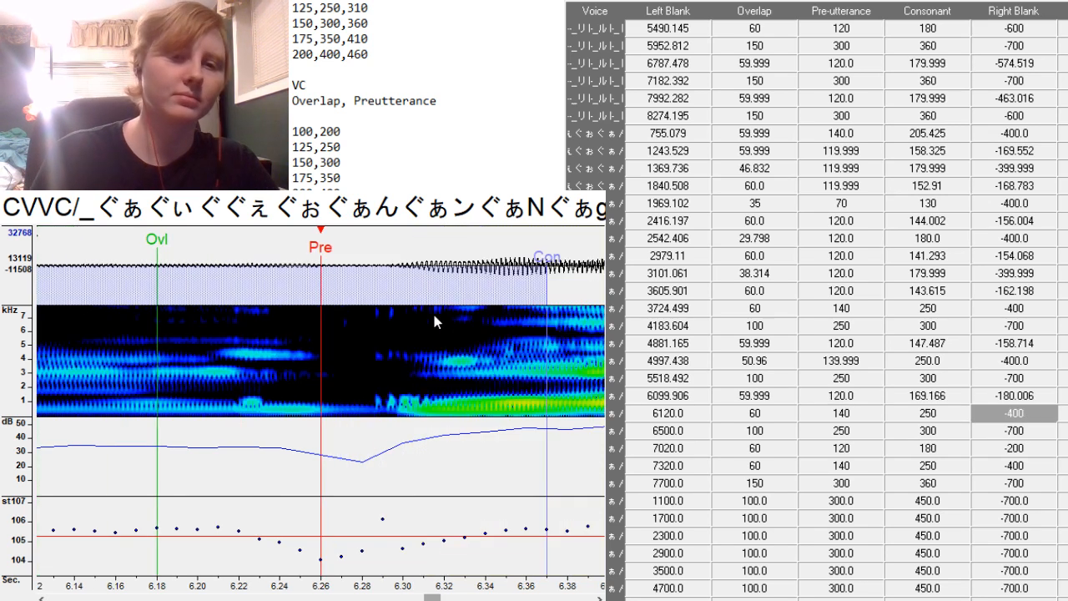
pyautogui.press('F3')
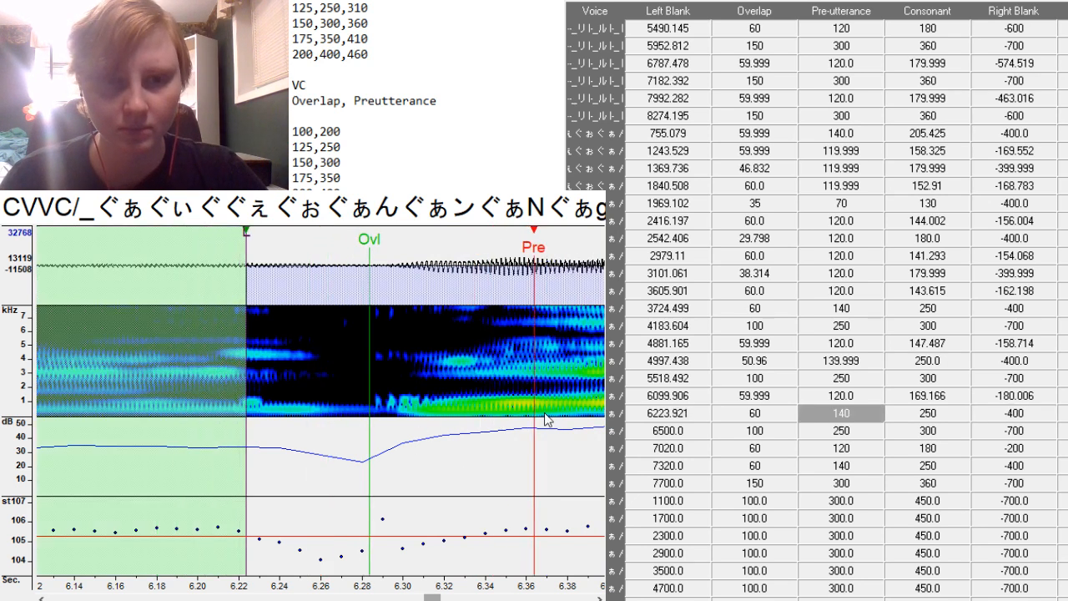
pyautogui.press('F3')
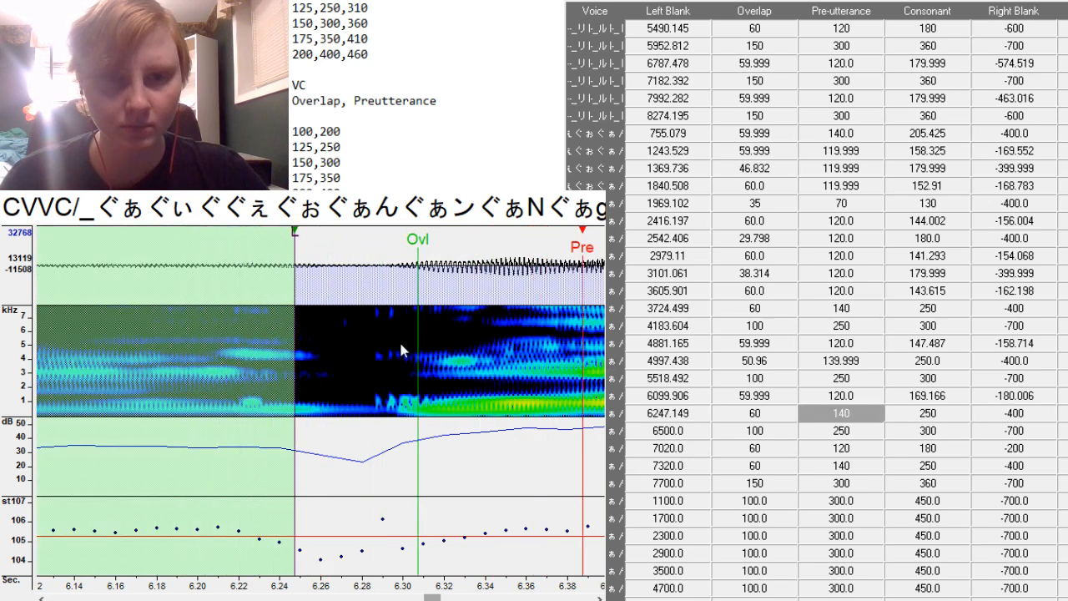
pyautogui.press('F3')
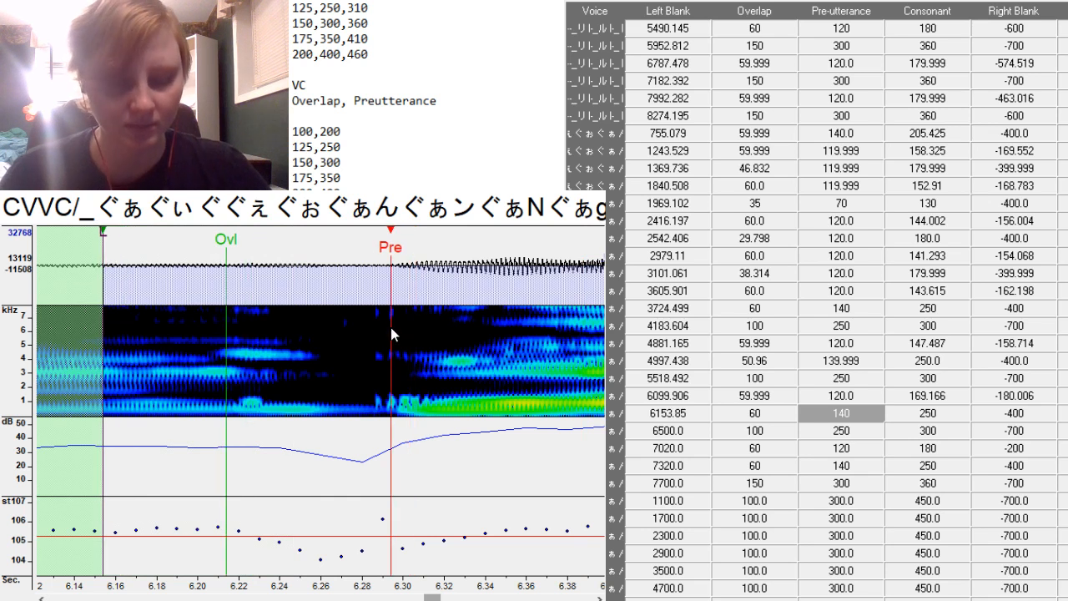
pyautogui.hotkey('ctrl', 'z')
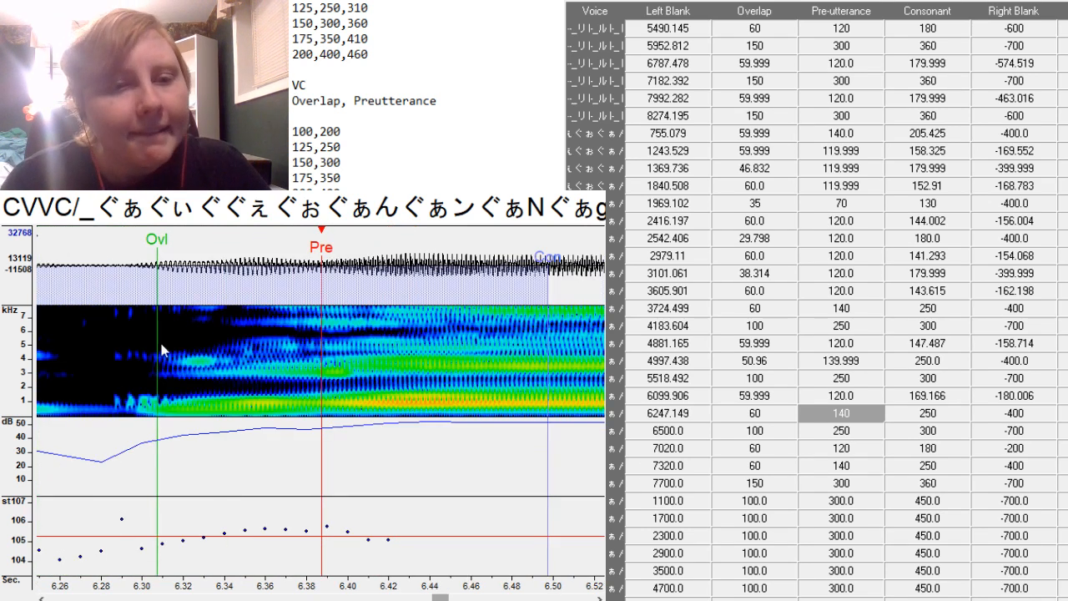
pyautogui.moveTo(158, 337); pyautogui.dragTo(109, 350)
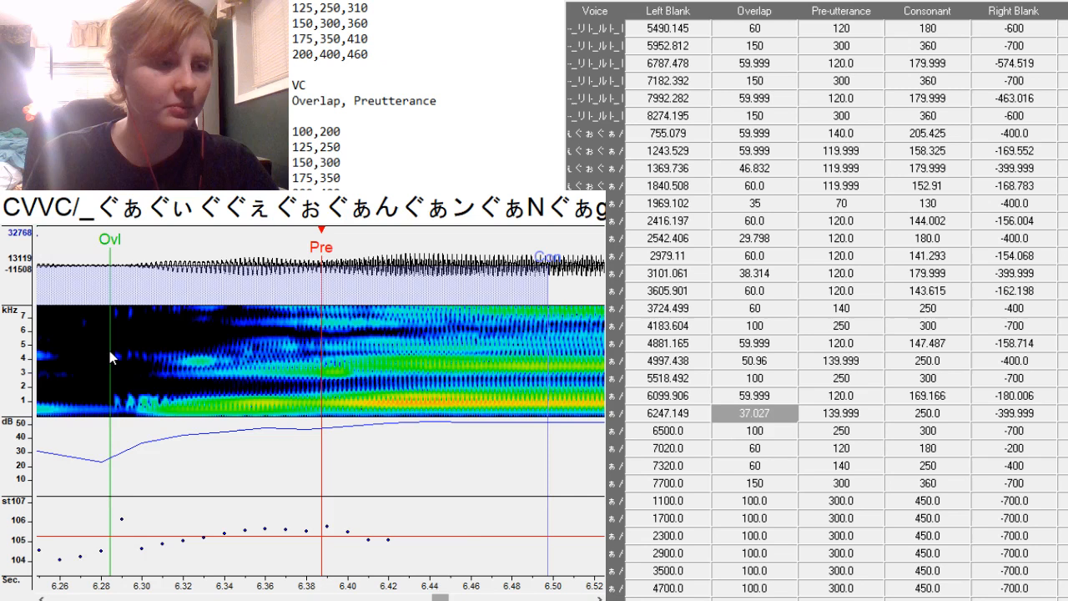
# Shift the 6500 row's timing to the end of its vowel so the left blank becomes 6653.22.
pyautogui.press('Down')
pyautogui.moveTo(463, 598); pyautogui.dragTo(469, 598)
pyautogui.press('F3')
pyautogui.press('F3')
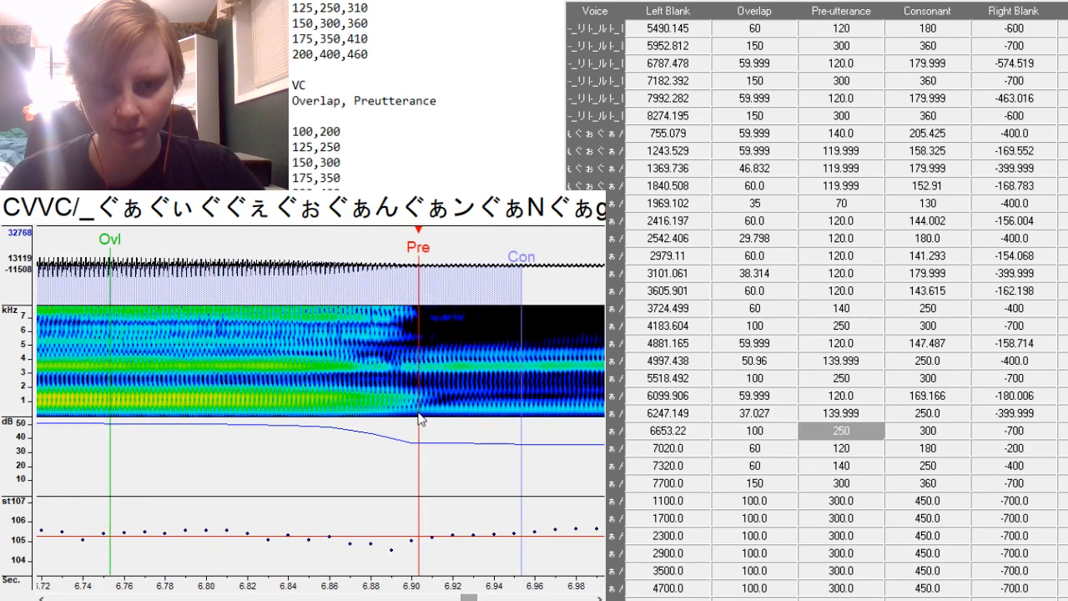
# Shift the 7020 row's timing to a left blank of 7284.188 and pull its right blank in to -168.391.
pyautogui.press('Down')
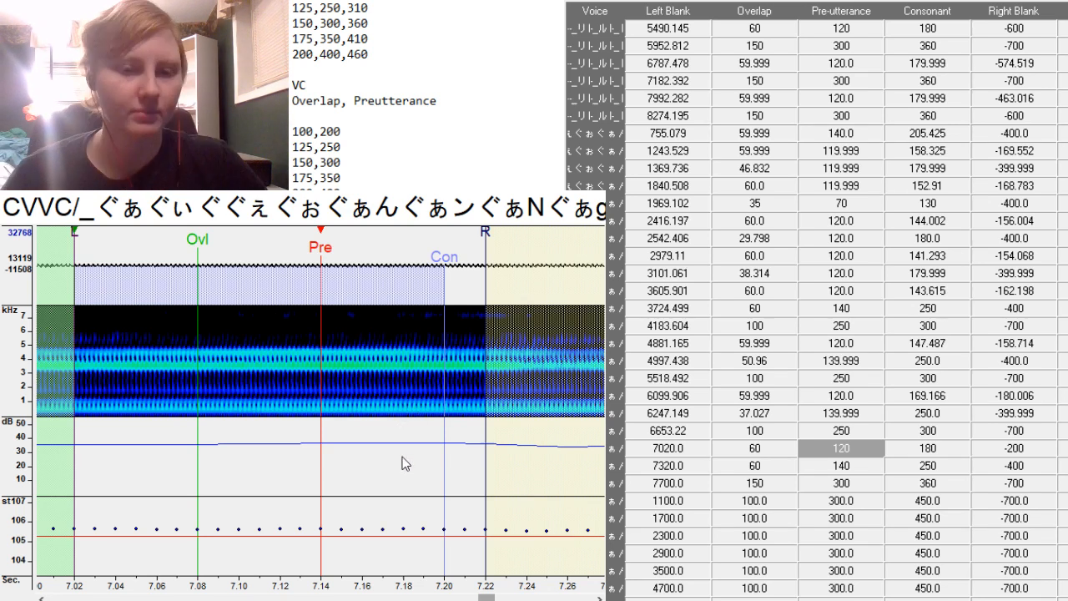
pyautogui.moveTo(486, 597); pyautogui.dragTo(504, 598)
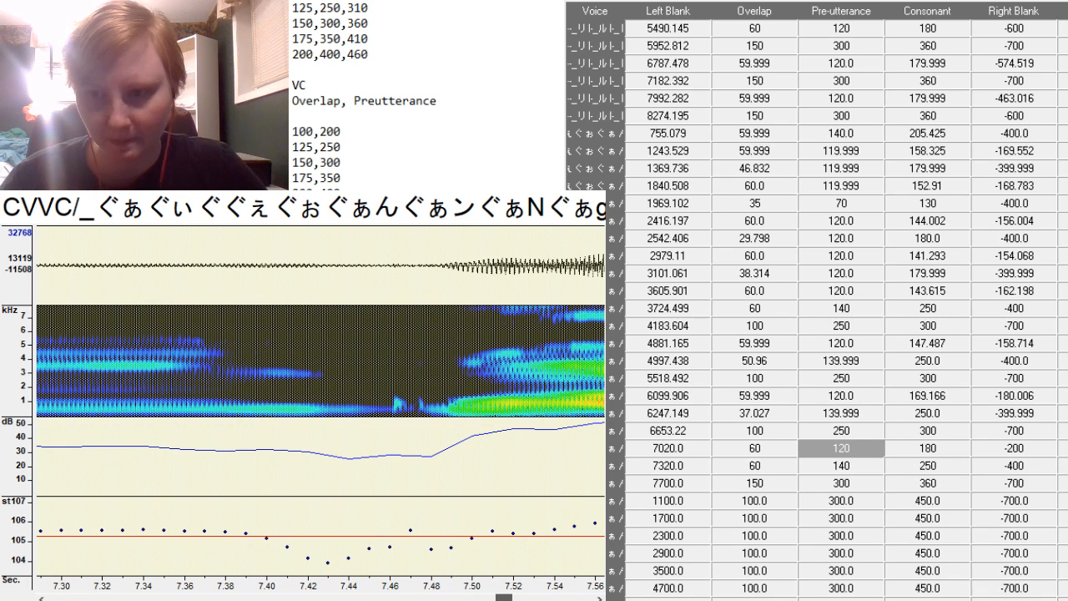
pyautogui.moveTo(504, 598)
pyautogui.mouseDown()
pyautogui.moveTo(558, 597)
pyautogui.moveTo(499, 598)
pyautogui.mouseUp()
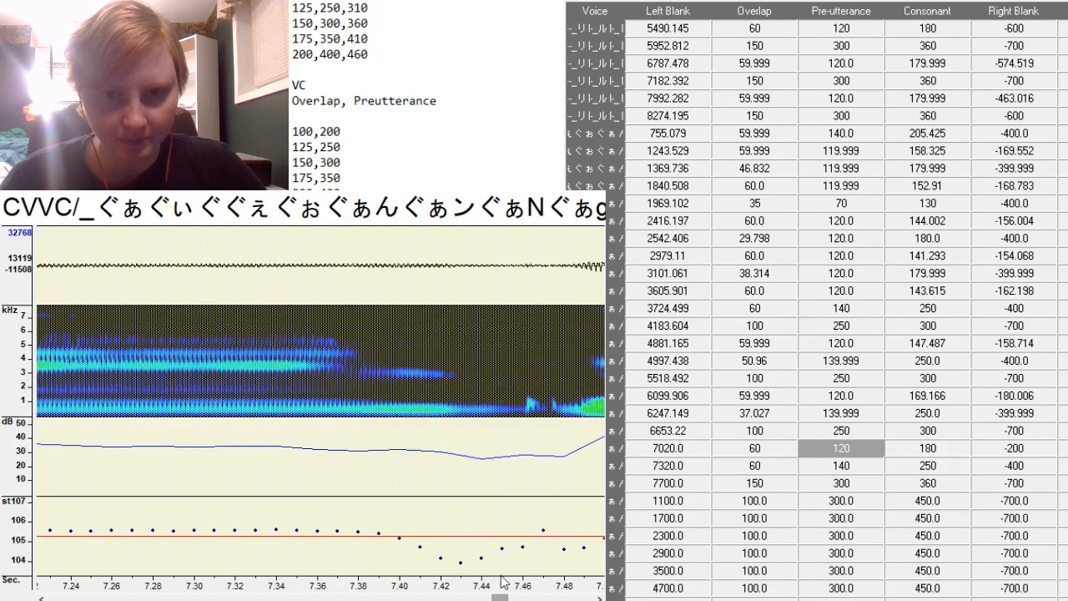
pyautogui.click(429, 400)
pyautogui.click(401, 403)
pyautogui.click(408, 404)
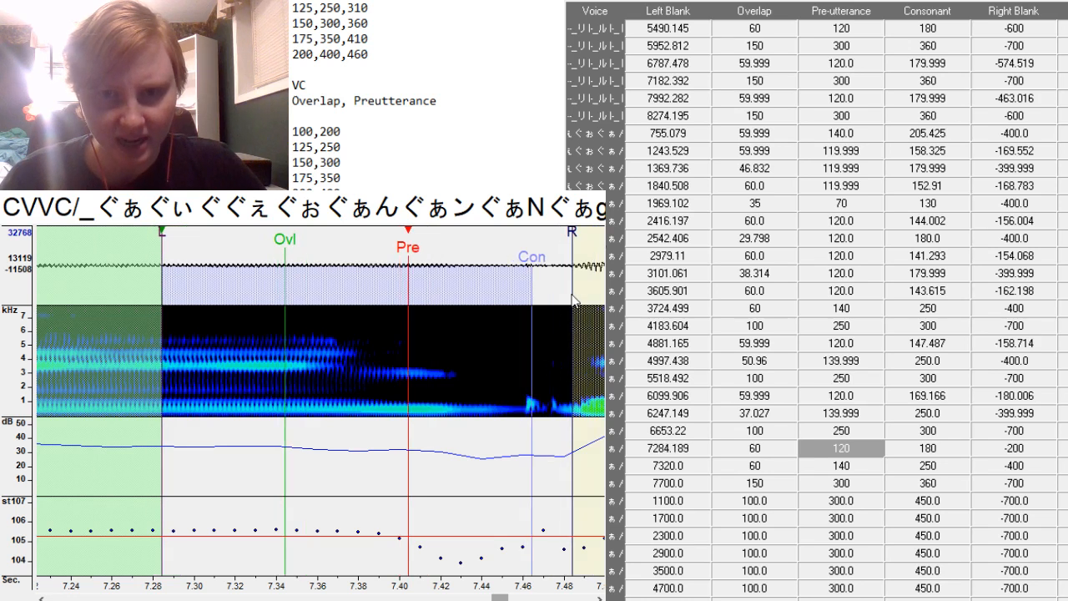
pyautogui.moveTo(573, 296); pyautogui.dragTo(508, 333)
# Shift the 7320 row's timing so its left blank becomes 7400.463, and play the entry.
pyautogui.press('Down')
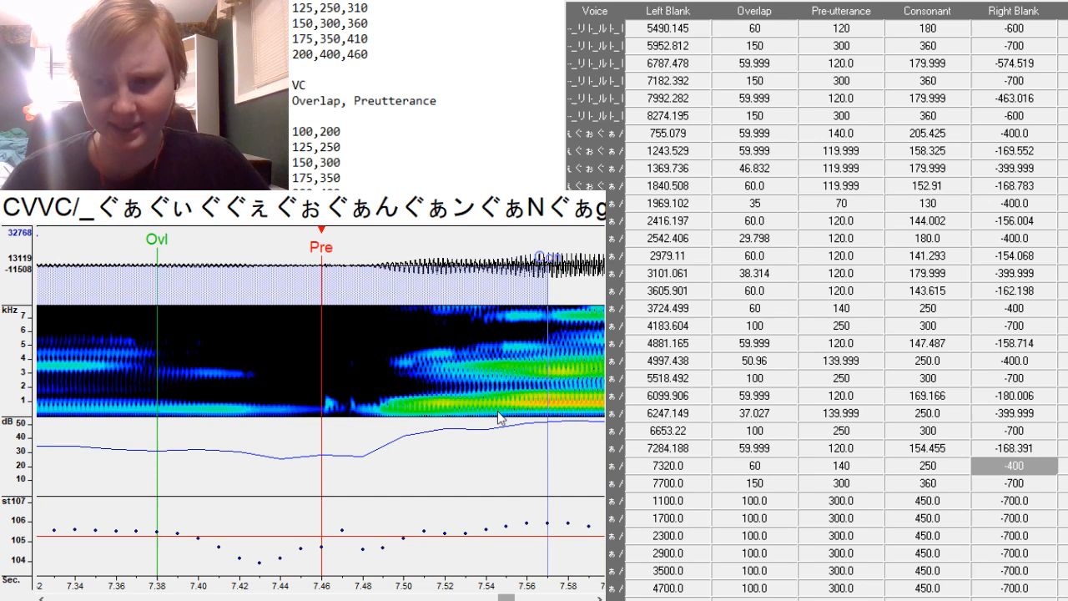
pyautogui.press('F3')
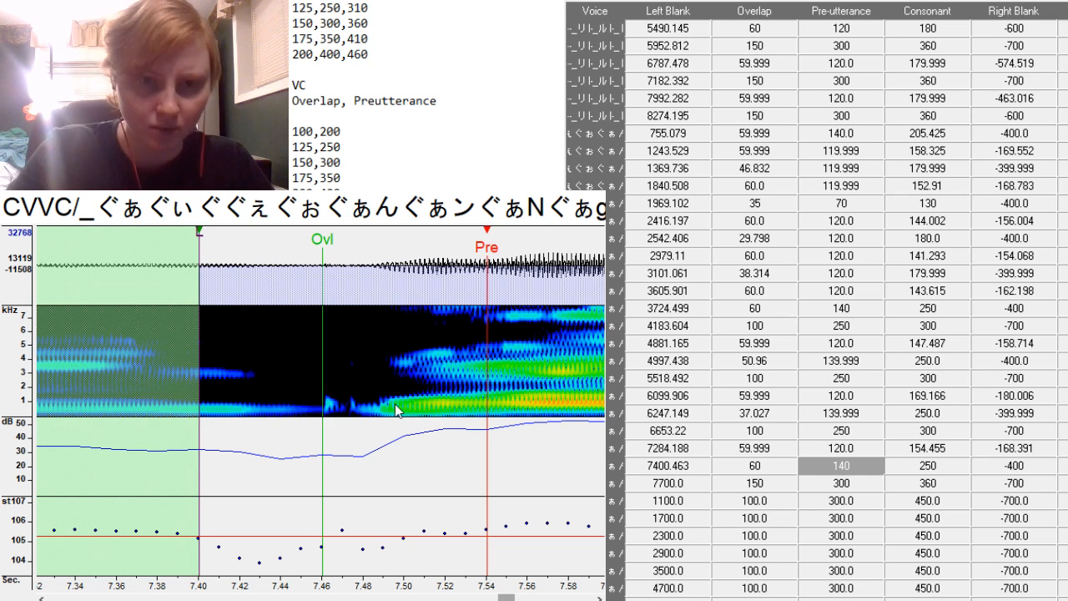
pyautogui.press('space')
# Shift the 7700 row's timing to the onset of the final sound so the left blank becomes 7751.499.
pyautogui.press('Down')
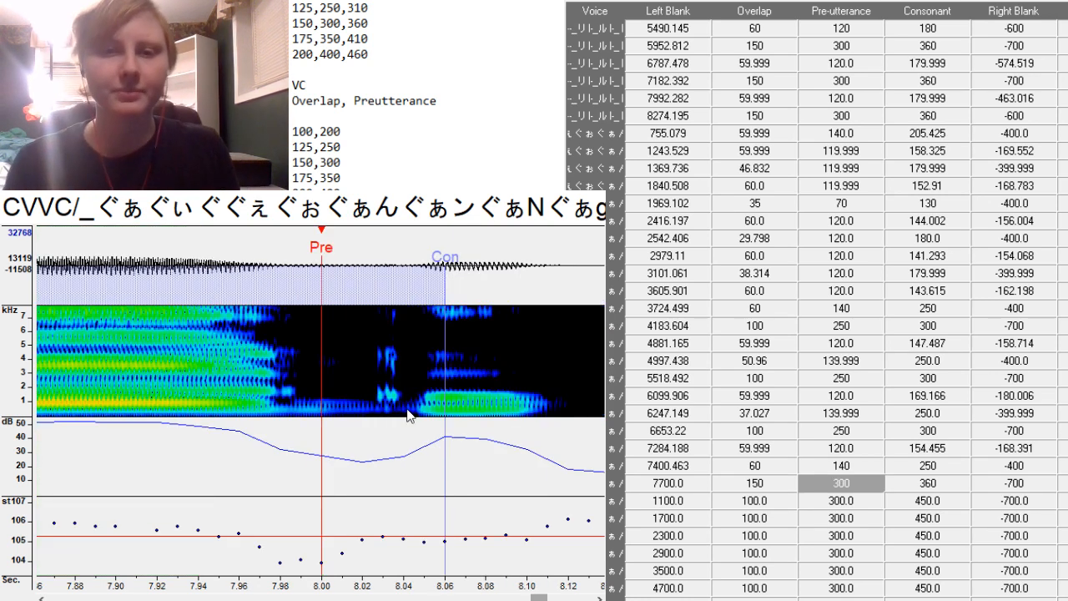
pyautogui.press('F3')
pyautogui.press('F3')
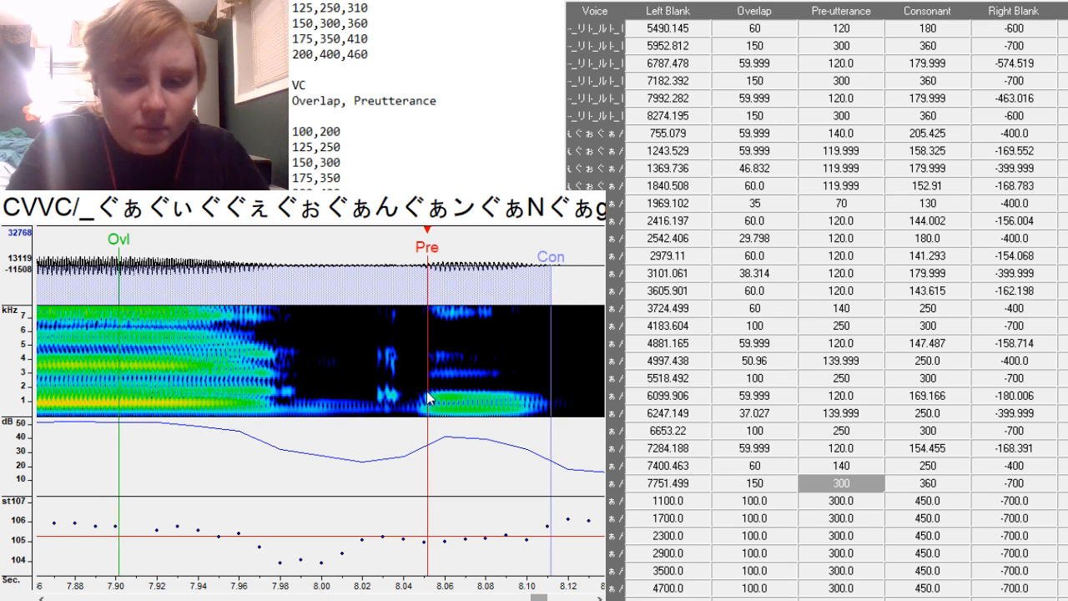
# Shift the timing of the 1100 and 1700 rows so their left blanks become 1192.057 and 1739.873.
pyautogui.press('Down')
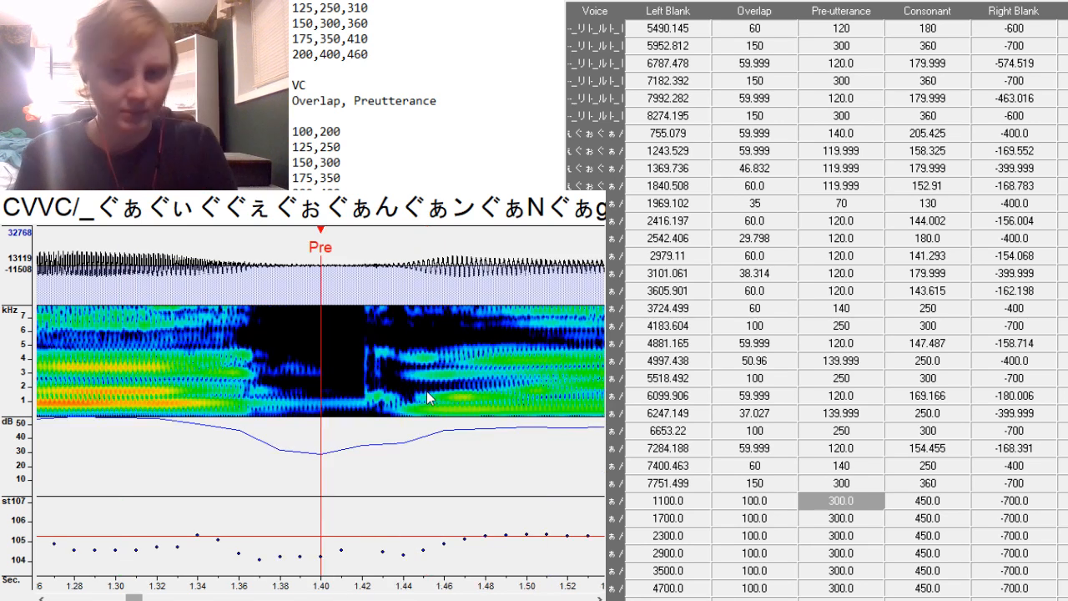
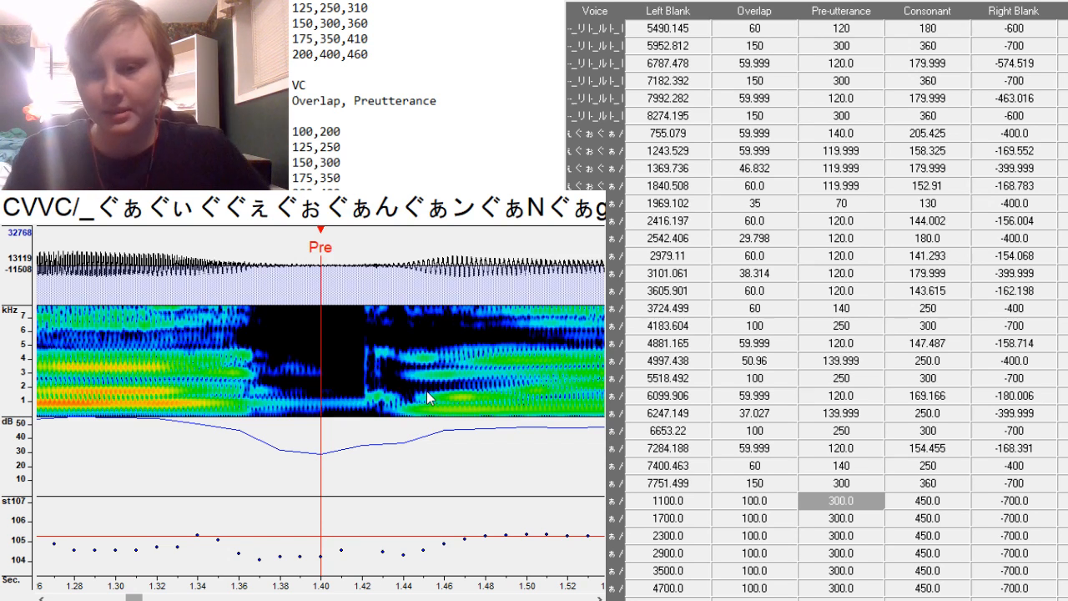
pyautogui.press('F6')
pyautogui.press('Down')
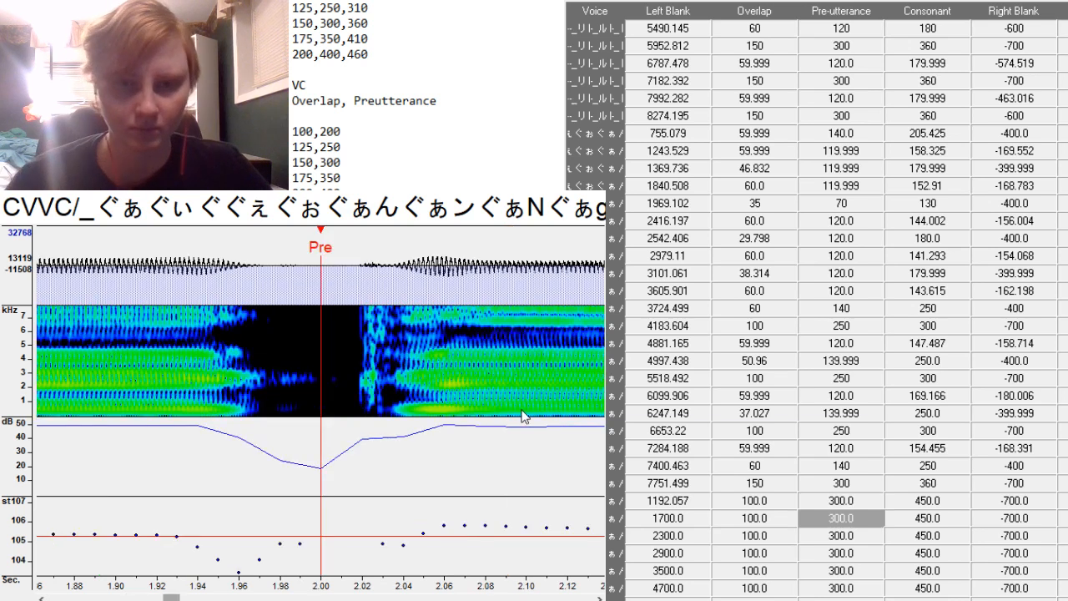
pyautogui.press('F6')
# Set the 1739.873 row's pre-utterance to 250 and shift its timing so the left blank becomes 1788.323.
pyautogui.scroll(-7, 860, 501)
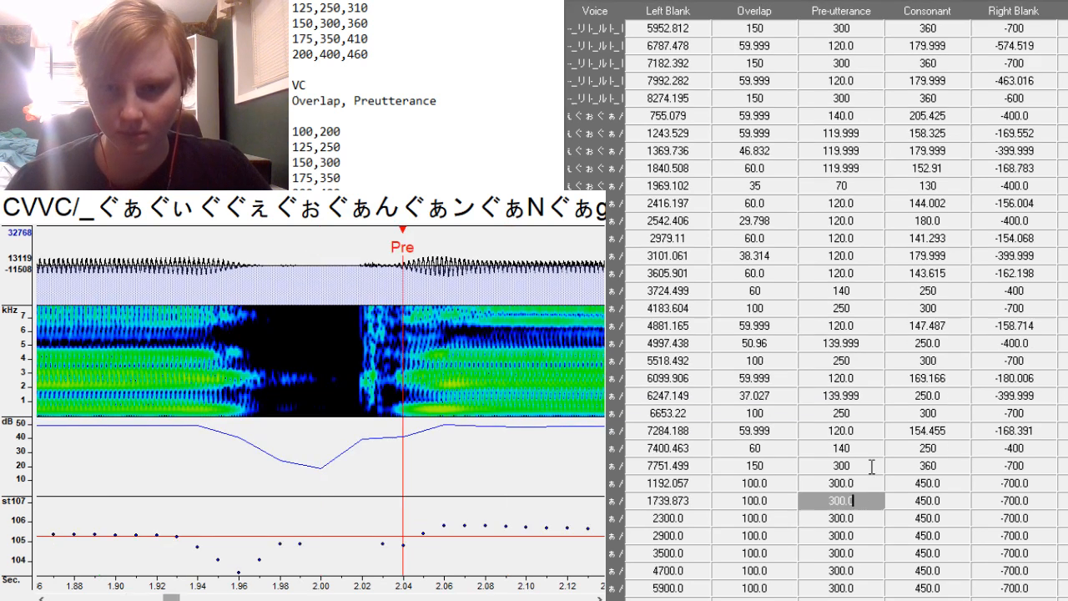
pyautogui.scroll(-1, 869, 465)
pyautogui.press('BackSpace')
pyautogui.press('BackSpace')
pyautogui.press('BackSpace')
pyautogui.press('BackSpace')
pyautogui.press('BackSpace')
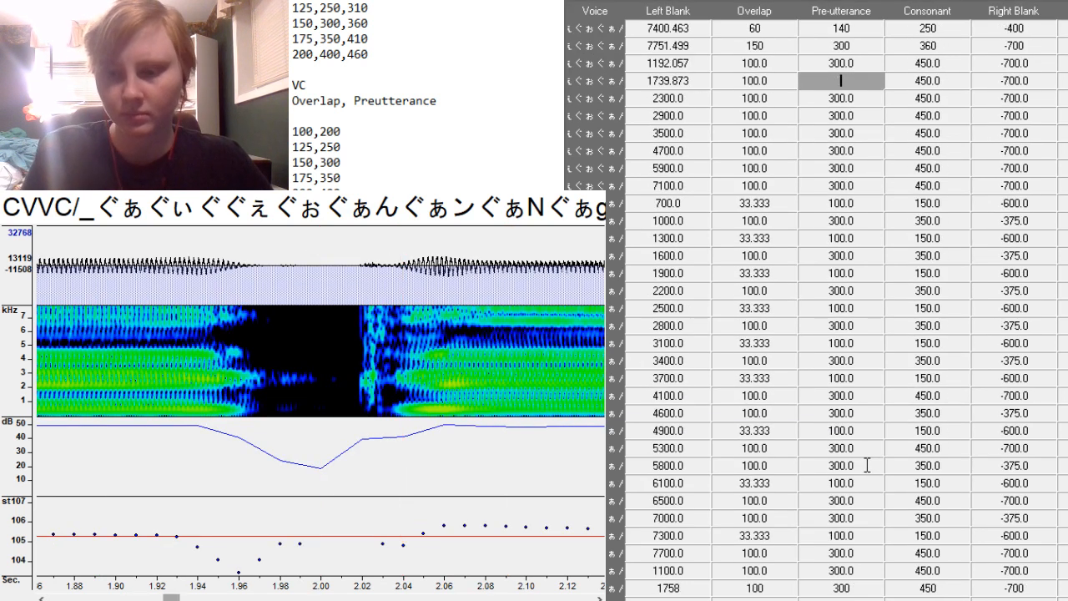
pyautogui.write('250')
pyautogui.press('F6')
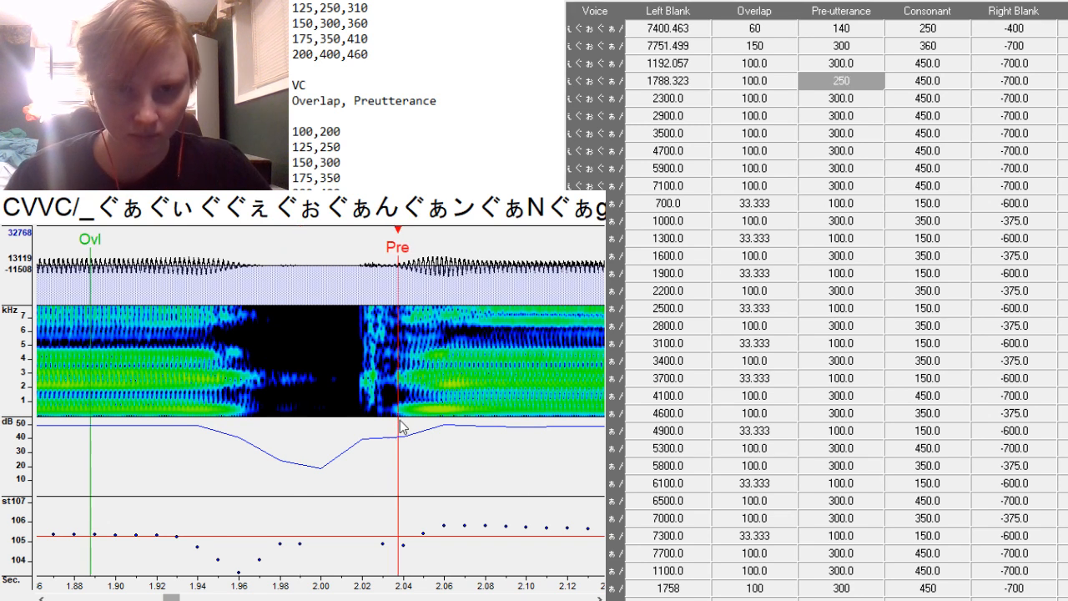
# Shift the timing of the 2300 and 2900 rows so their left blanks become 2366.277 and 2934.223.
pyautogui.press('Down')
pyautogui.press('F6')
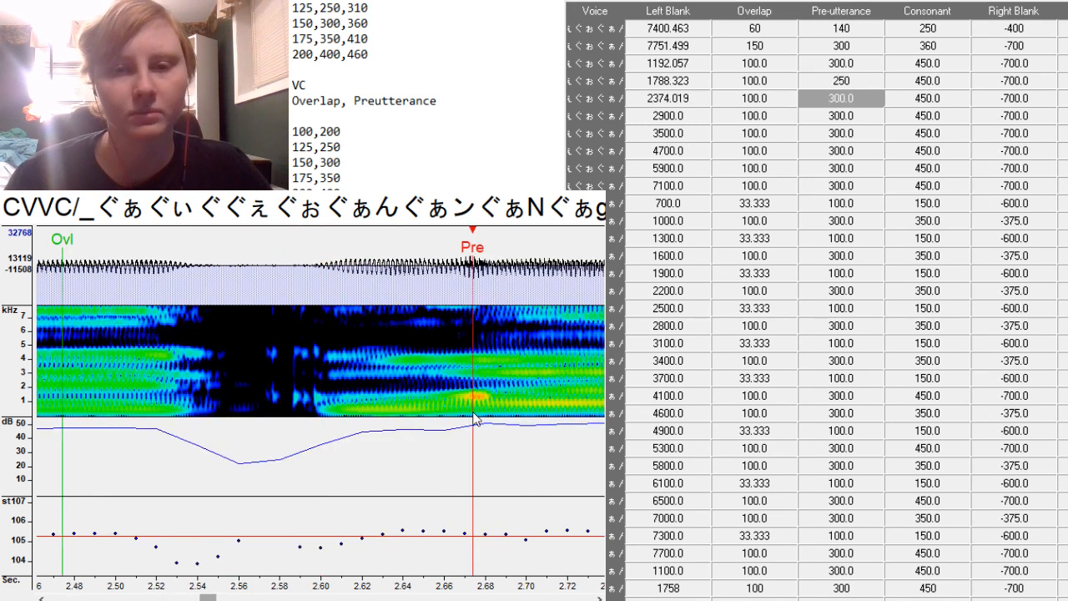
pyautogui.press('F6')
pyautogui.press('Down')
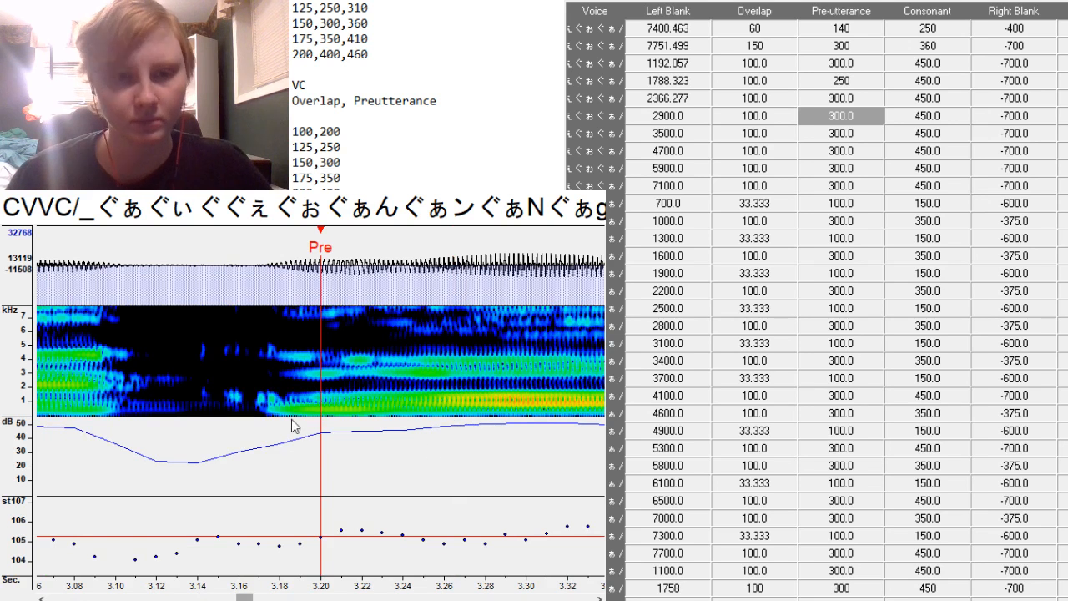
pyautogui.press('F6')
pyautogui.press('F6')
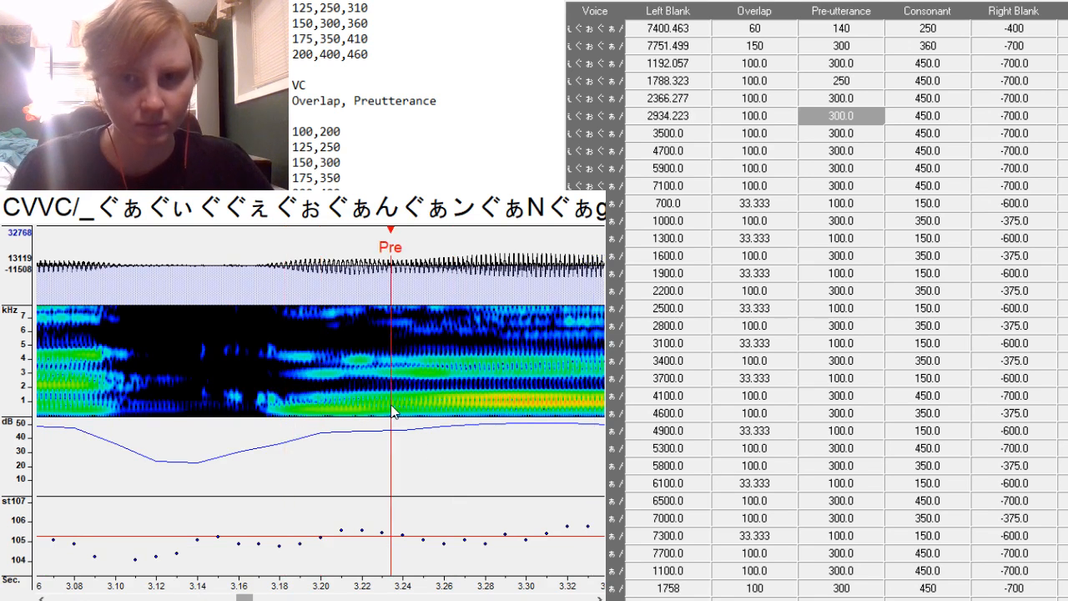
# Shift the timing of the 3500 and 4700 rows so their left blanks become 3563.724 and 4819.628.
pyautogui.press('Down')
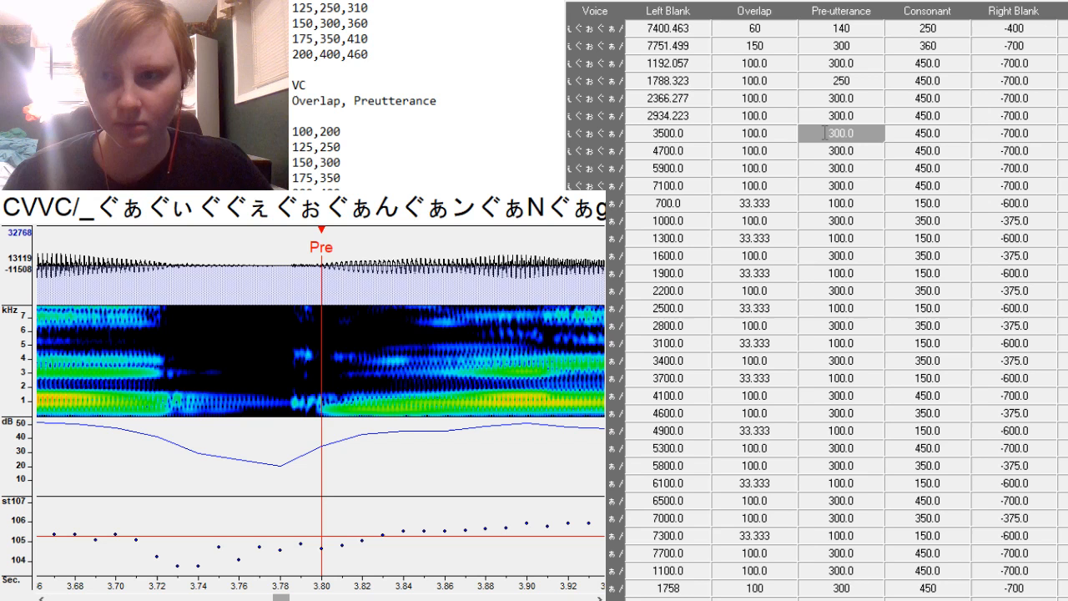
pyautogui.press('F6')
pyautogui.press('Down')
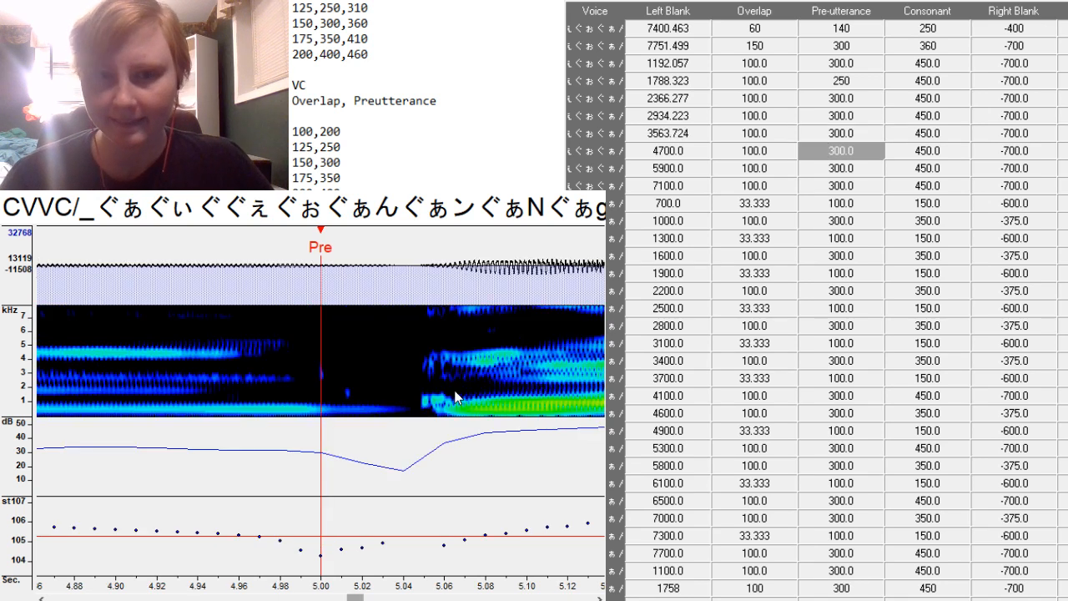
pyautogui.press('F6')
# Shift the 5900 row's timing toward the onset of its voiced sound so the left blank becomes 6048.434.
pyautogui.press('Down')
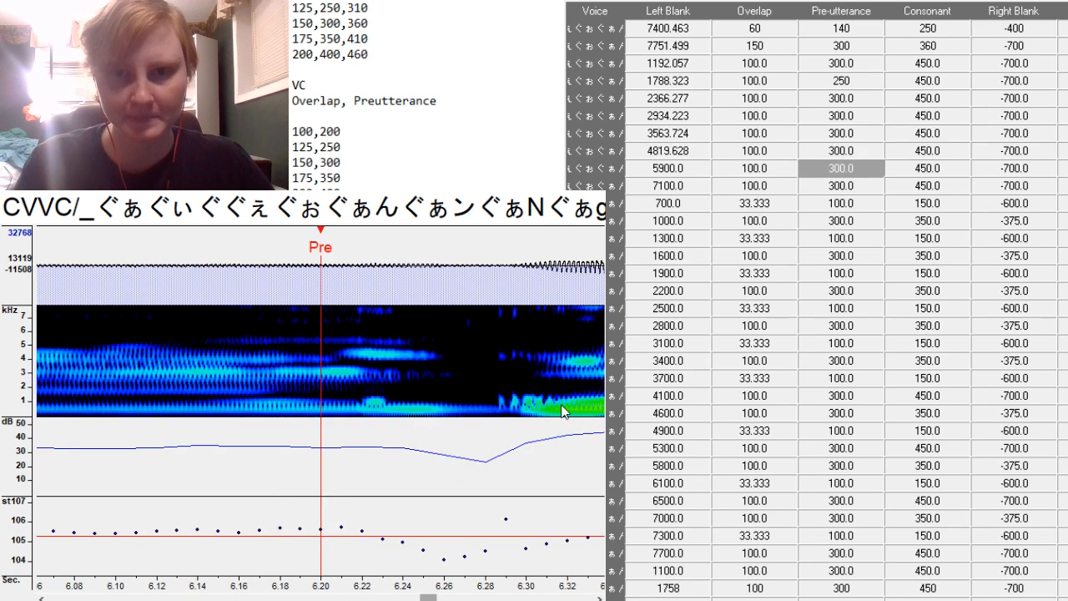
pyautogui.press('F6')
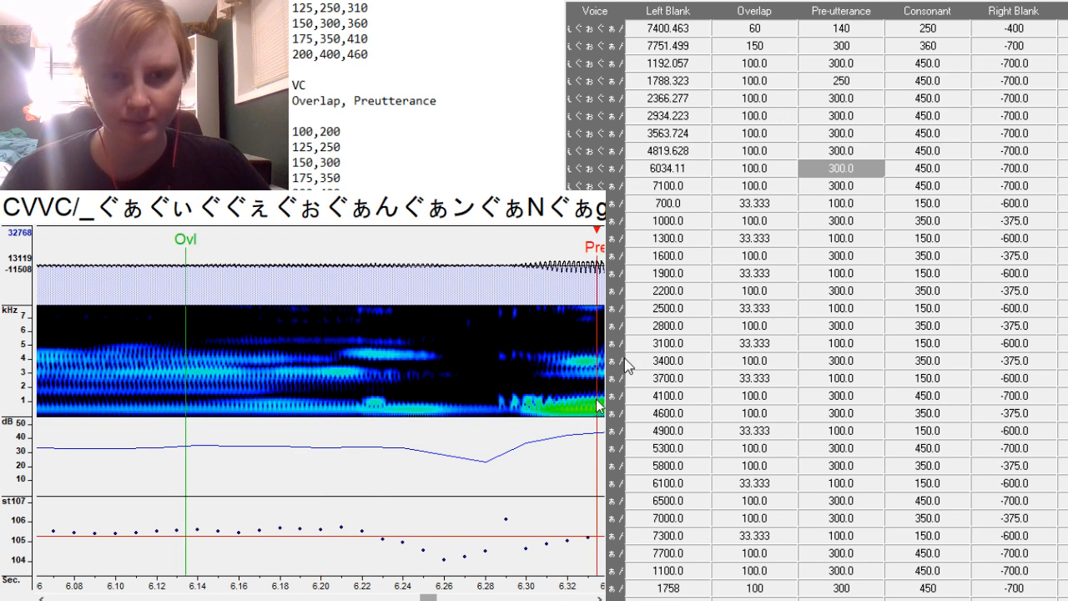
pyautogui.press('F6')
pyautogui.press('F6')
pyautogui.press('F6')
pyautogui.press('F6')
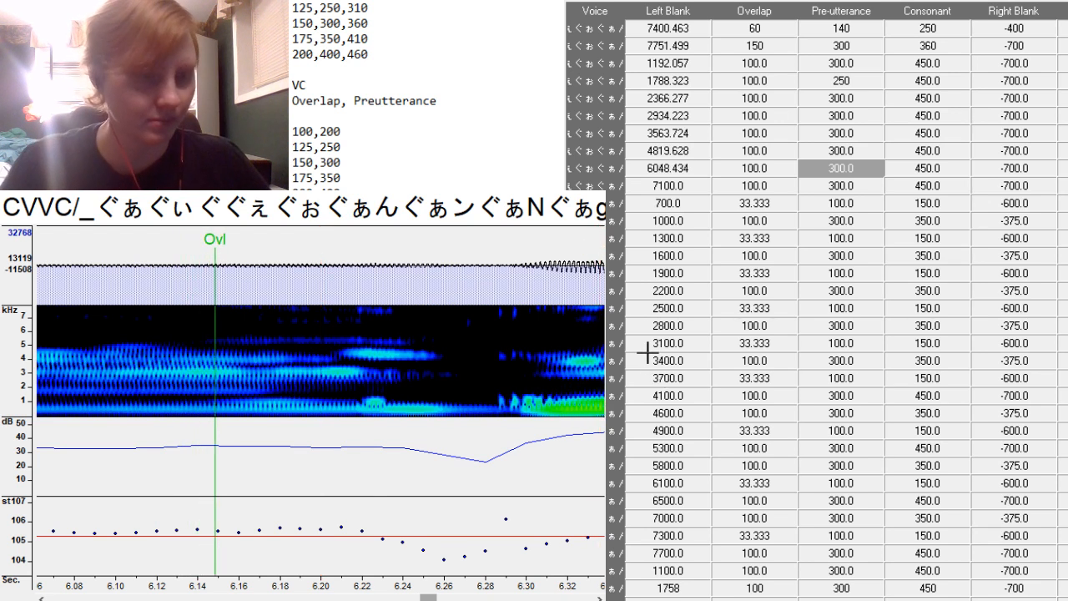
# Shift the 7100 row's timing past the consonant so the left blank becomes 7241.238.
pyautogui.press('Down')
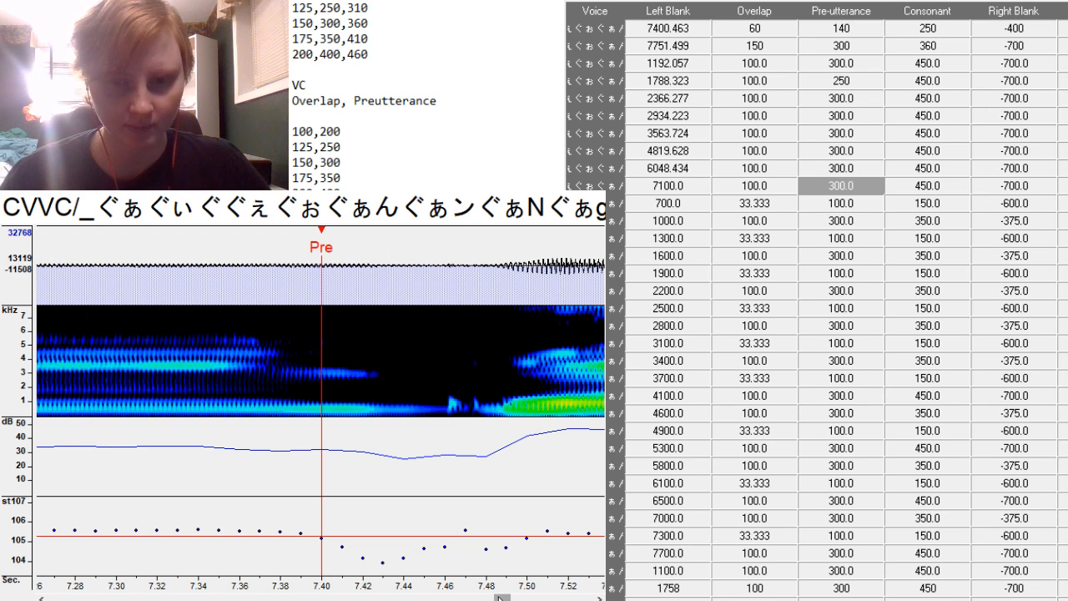
pyautogui.press('F6')
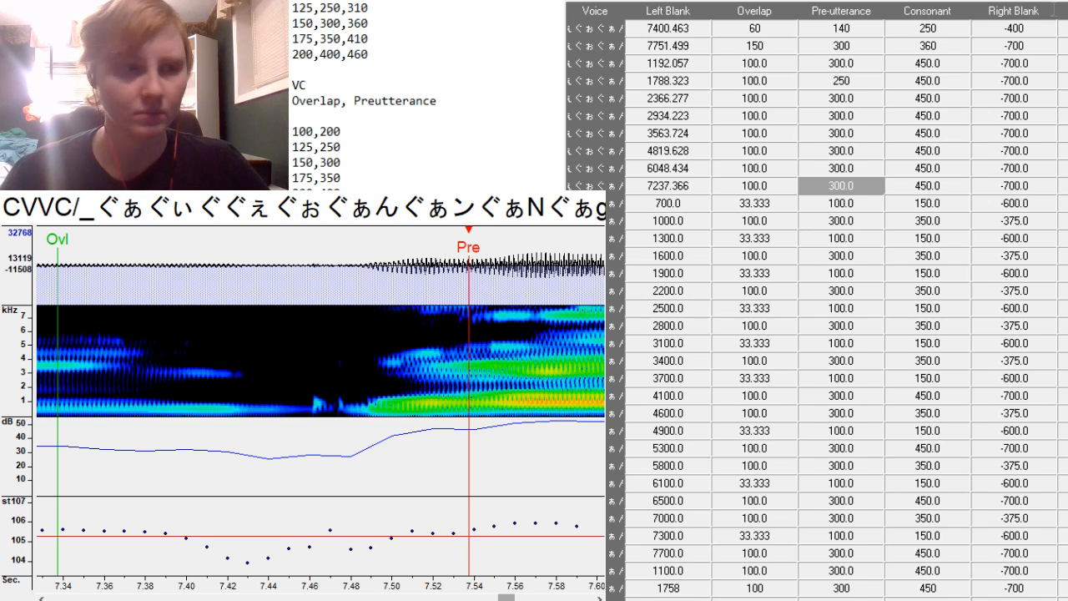
pyautogui.moveTo(469, 401); pyautogui.dragTo(478, 400)
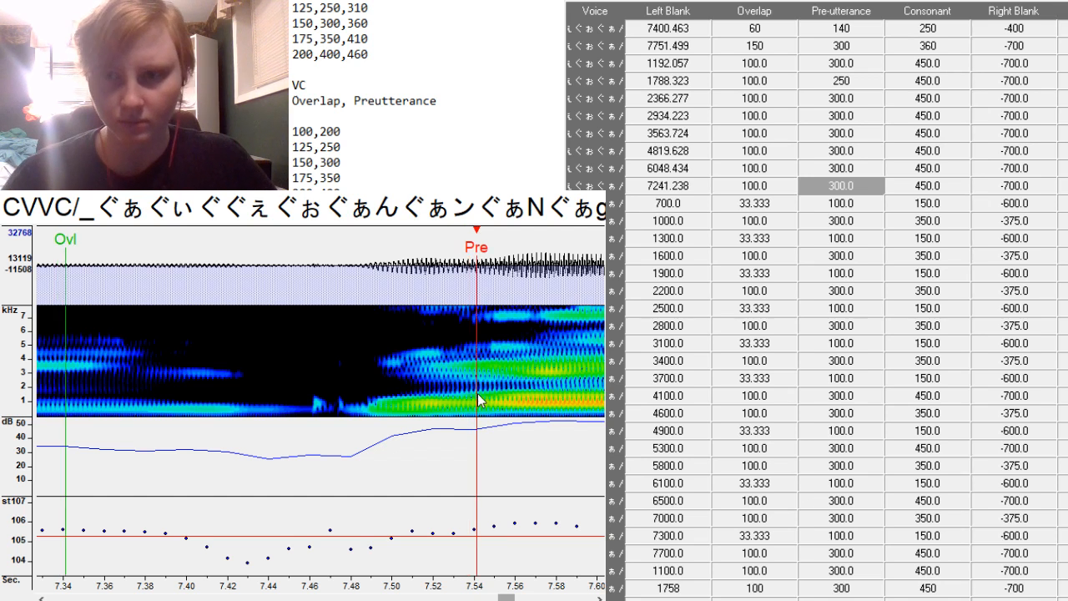
# Copy the overlap, pre-utterance, consonant and right blank values of all ぐぁ rows, from 755.079 through 7241.238.
pyautogui.press('Down')
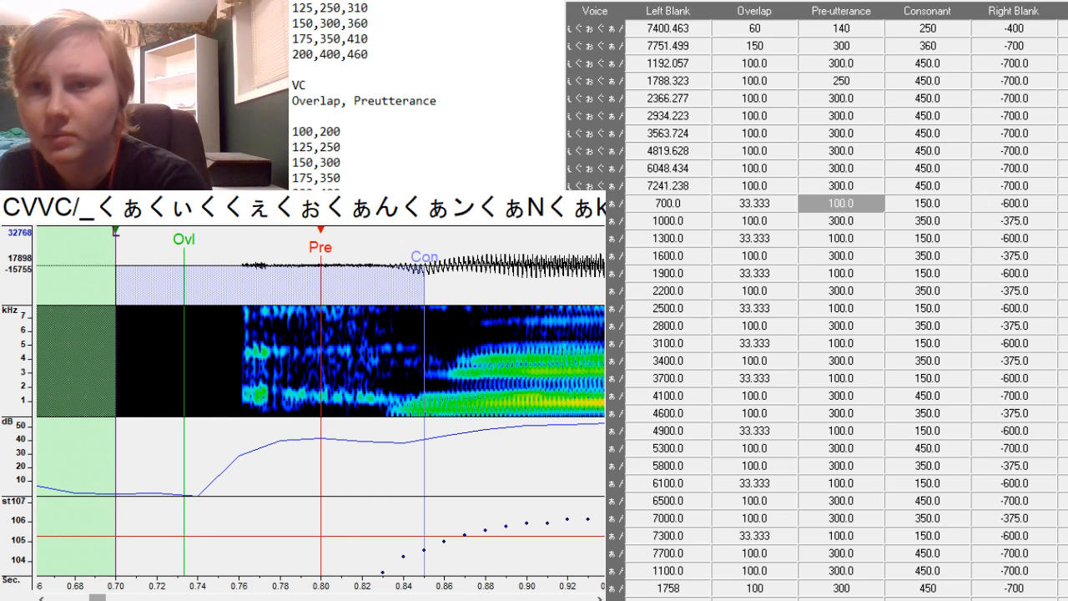
pyautogui.scroll(1, 933, 259)
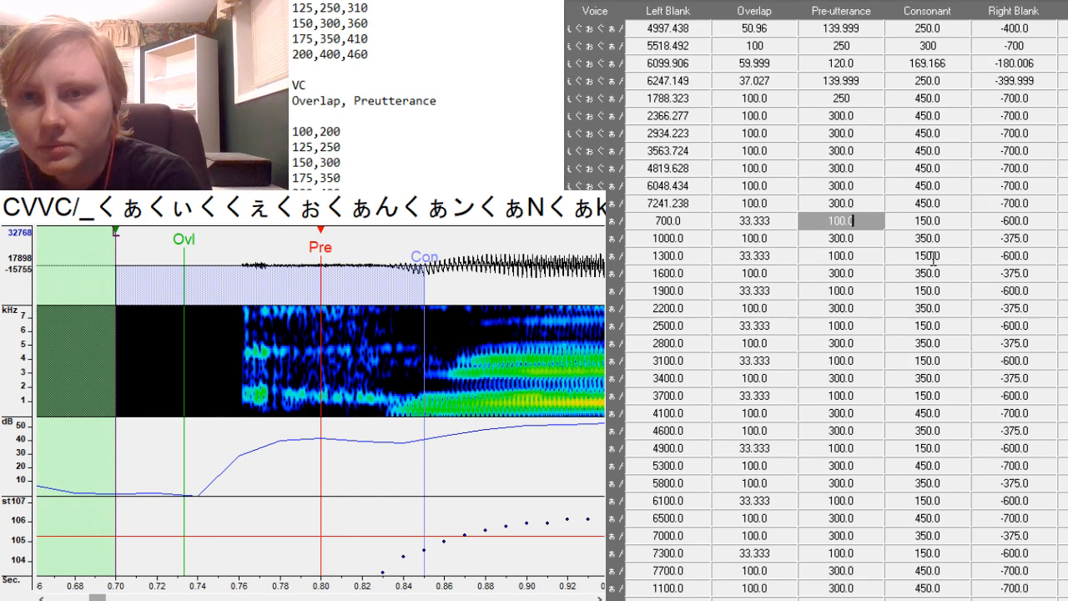
pyautogui.scroll(5, 934, 259)
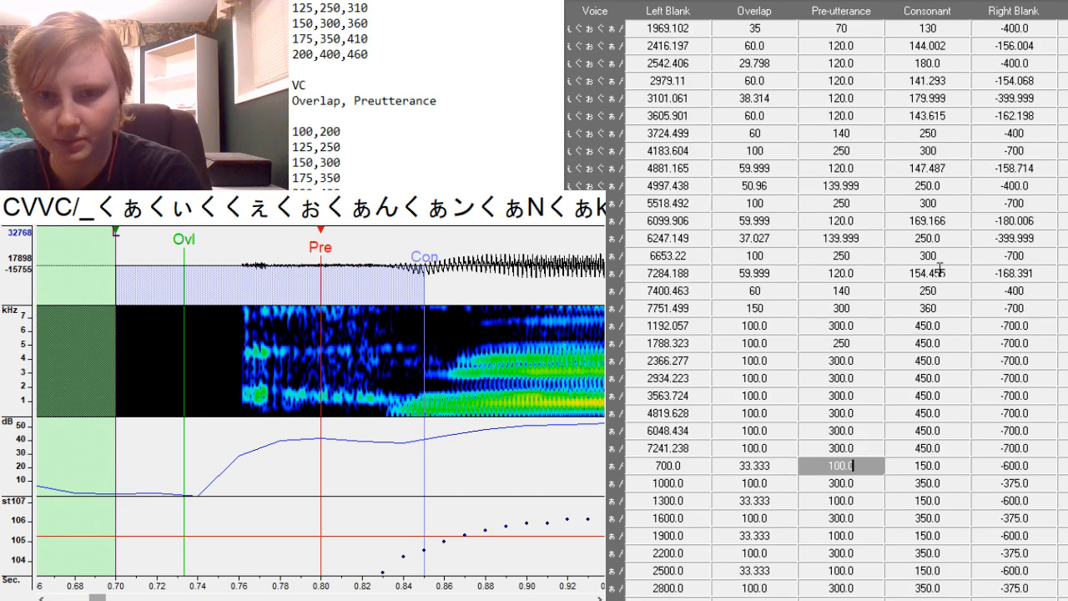
pyautogui.scroll(5, 939, 270)
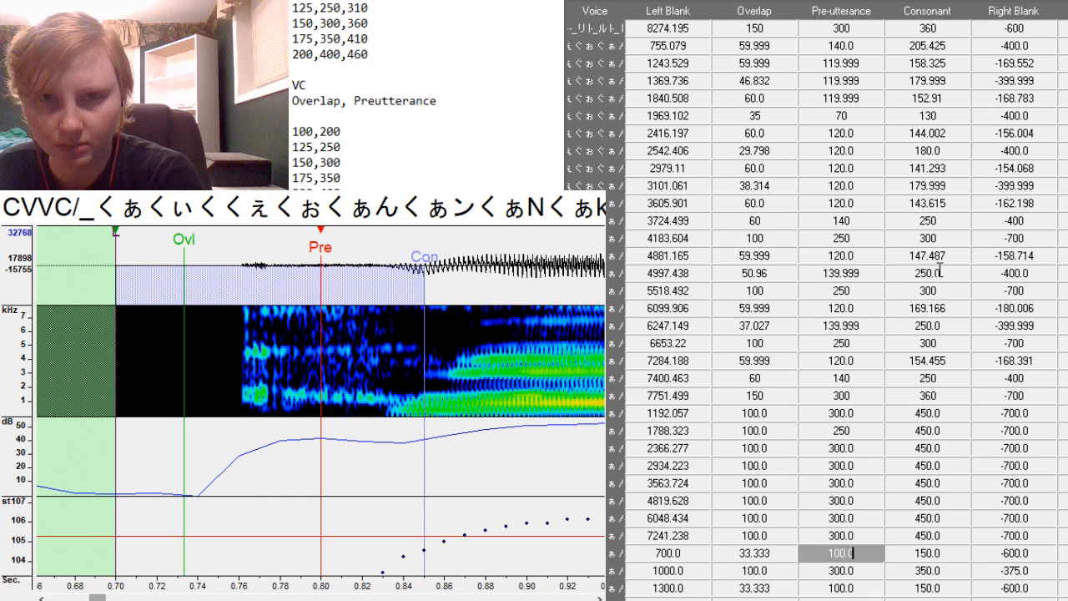
pyautogui.moveTo(754, 46); pyautogui.dragTo(1027, 535)
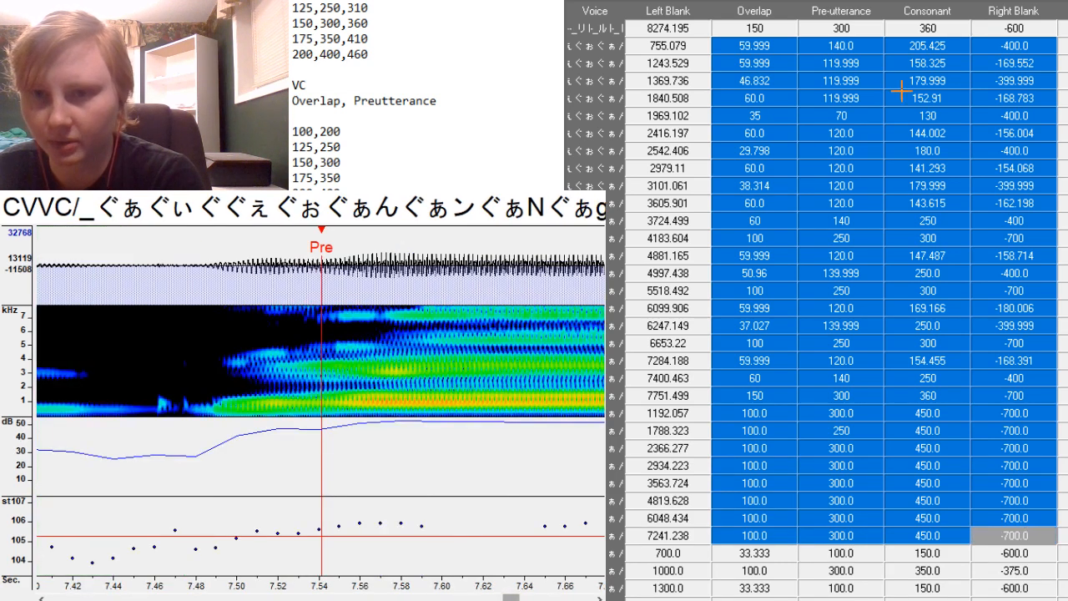
# Paste the copied values over the overlap to right blank cells of the くぁ rows, from 700 through 7100.
pyautogui.scroll(-3, 965, 252)
pyautogui.scroll(-3, 954, 210)
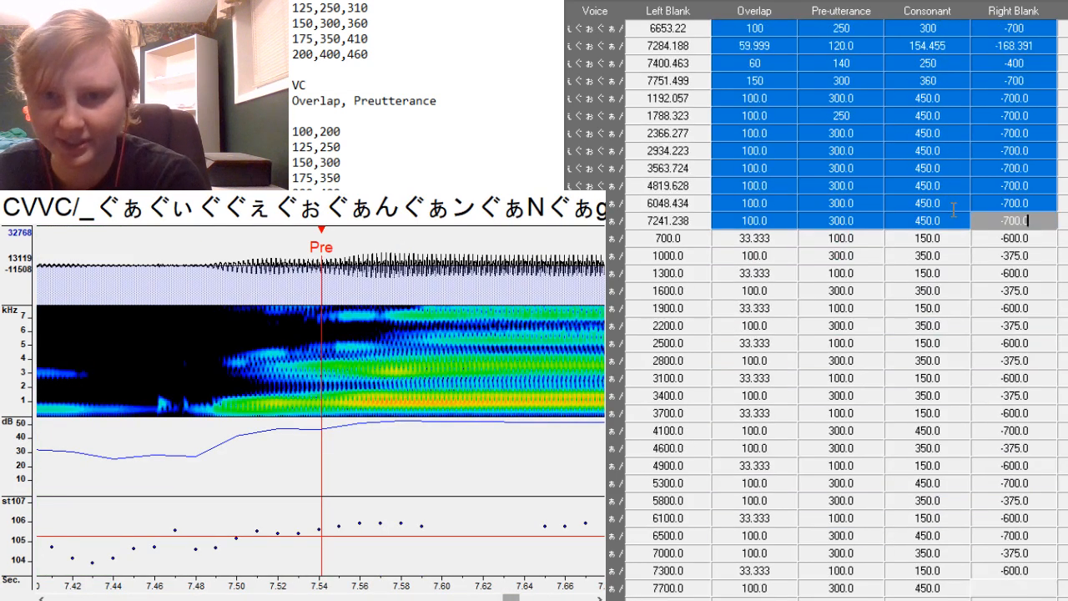
pyautogui.scroll(-3, 954, 211)
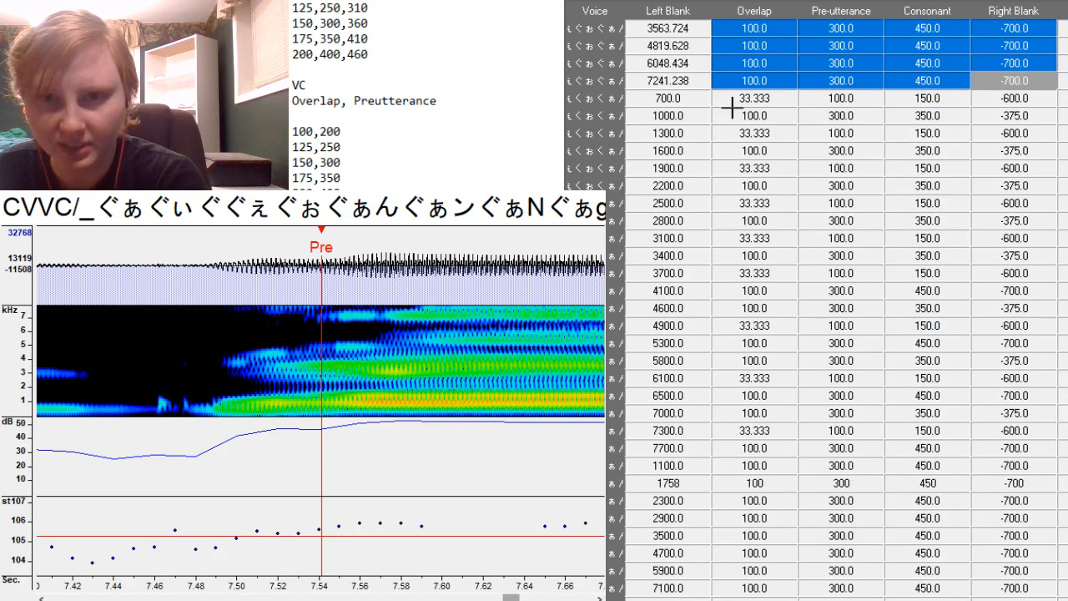
pyautogui.click(751, 98)
pyautogui.moveTo(751, 98); pyautogui.dragTo(1041, 571)
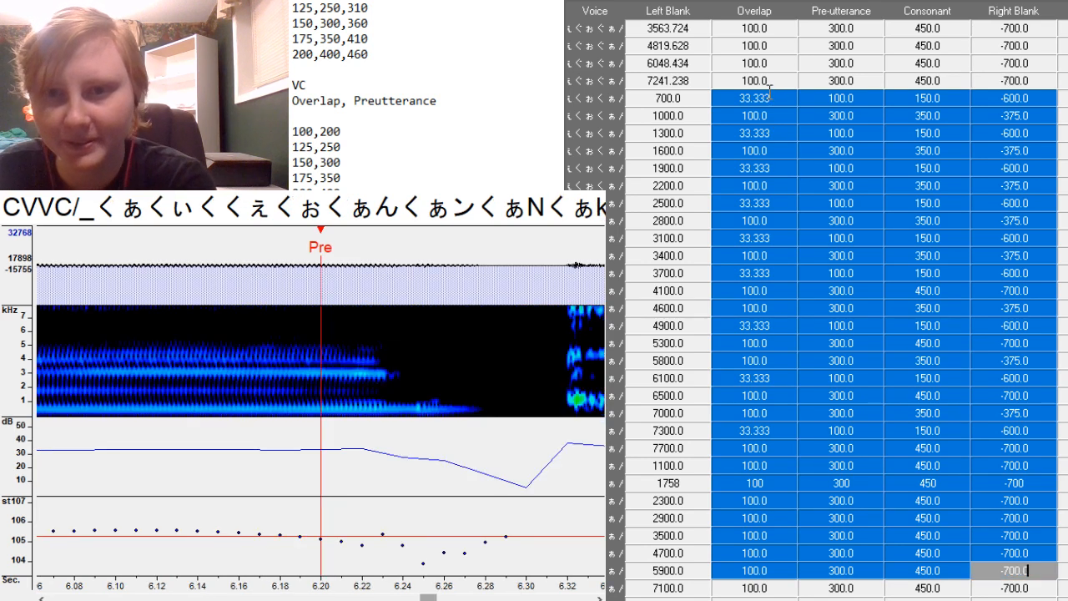
pyautogui.moveTo(772, 95); pyautogui.dragTo(1014, 588)
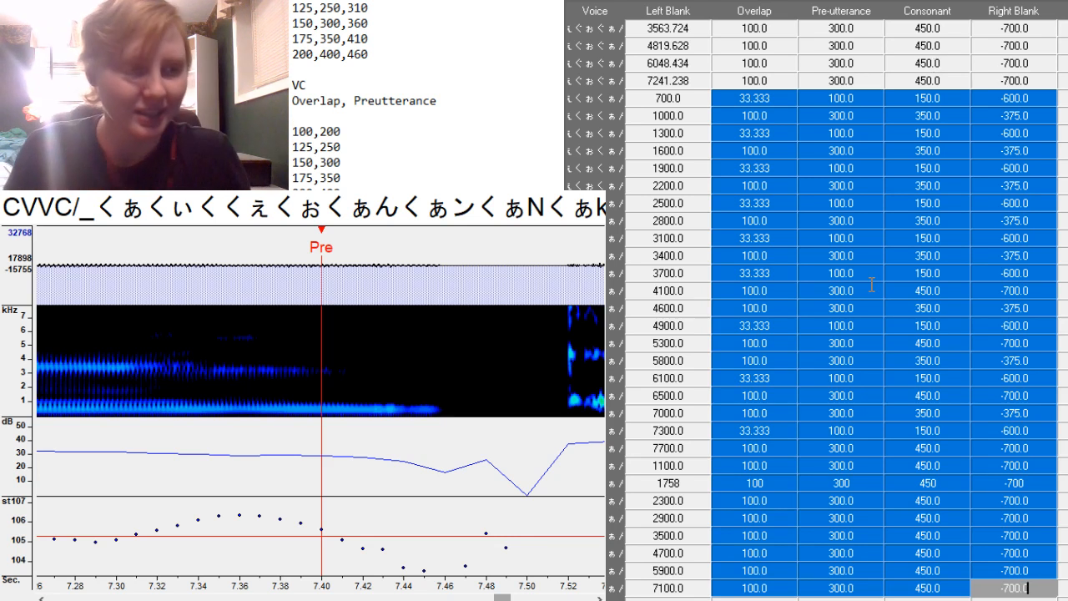
pyautogui.write('59.999\t140.0\t205.425\t-400.0 59.999\t119.999\t158.325\t-169.552 46.832\t119.999\t179.999\t-399.999 60.0\t119.999\t152.91\t-168.783')
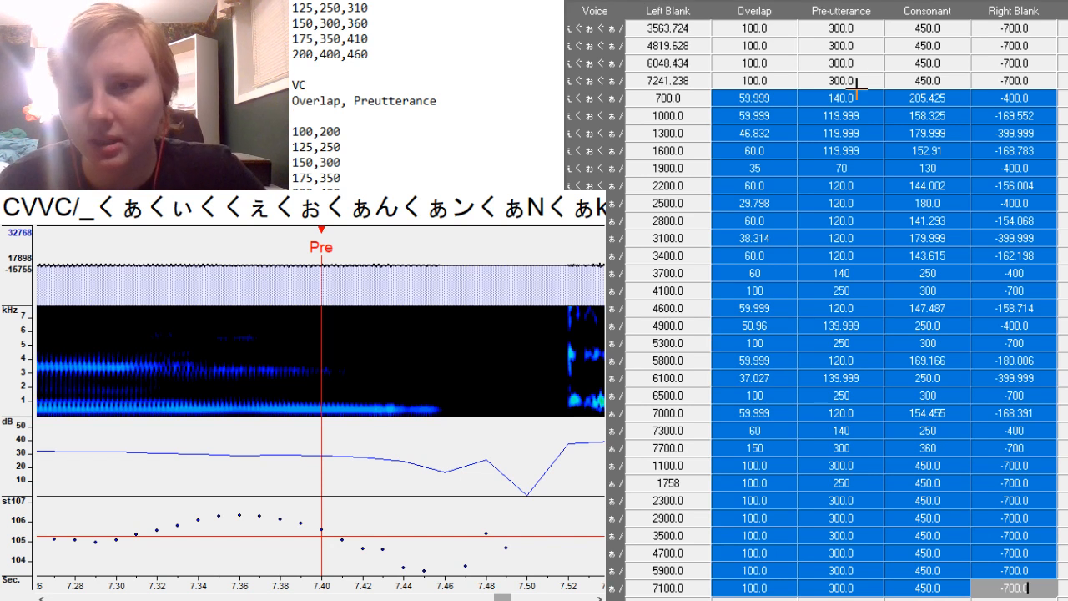
# Set the くぁ 700 row's pre-utterance to 180, shift its left blank to 702.302 and move its consonant to 245.425.
pyautogui.click(856, 99)
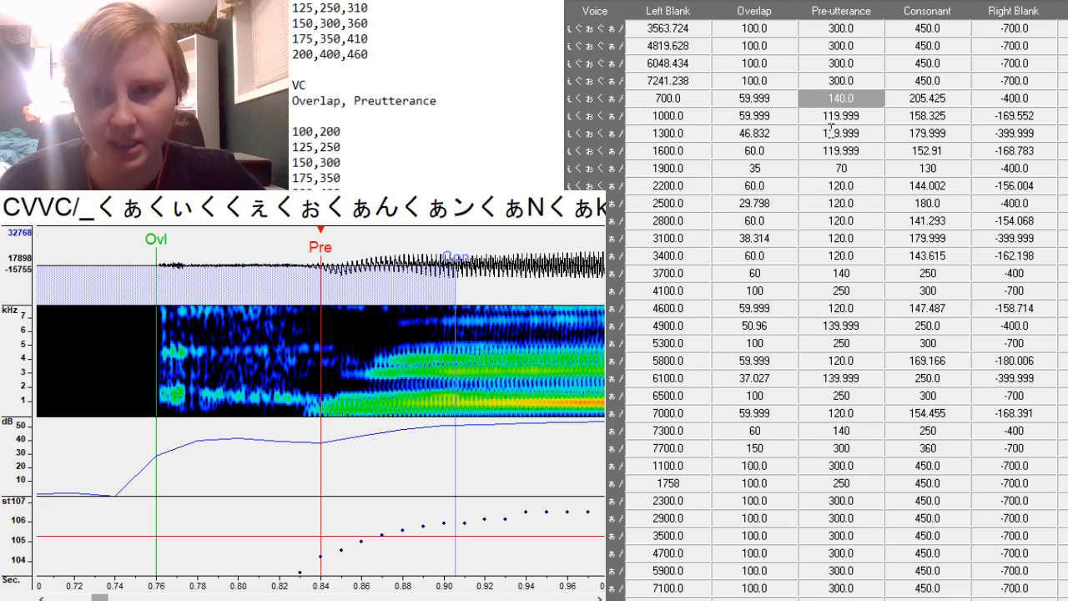
pyautogui.write('14')
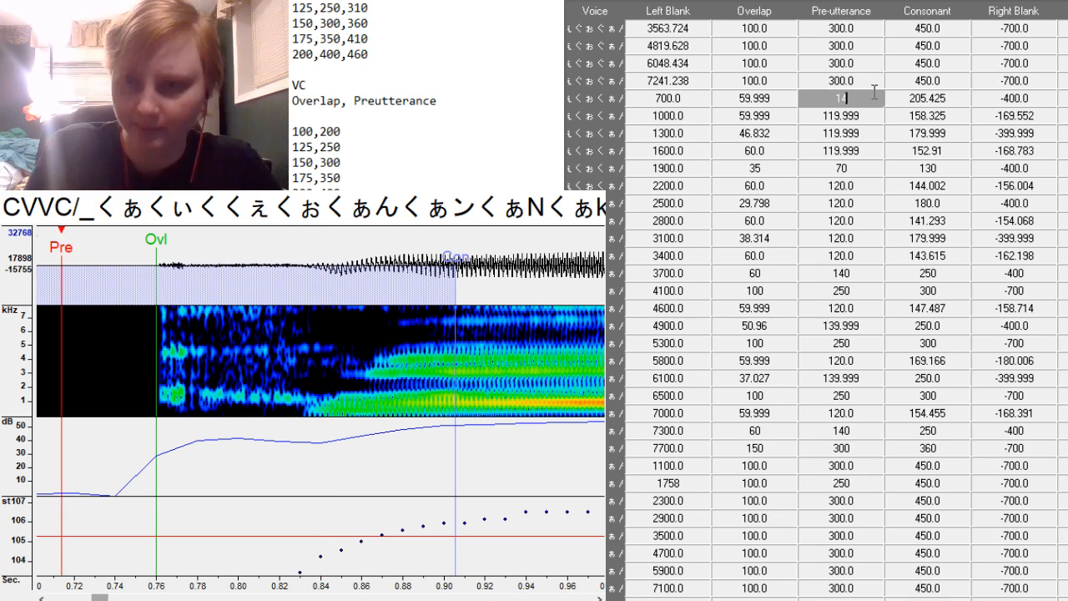
pyautogui.press('BackSpace')
pyautogui.write('80')
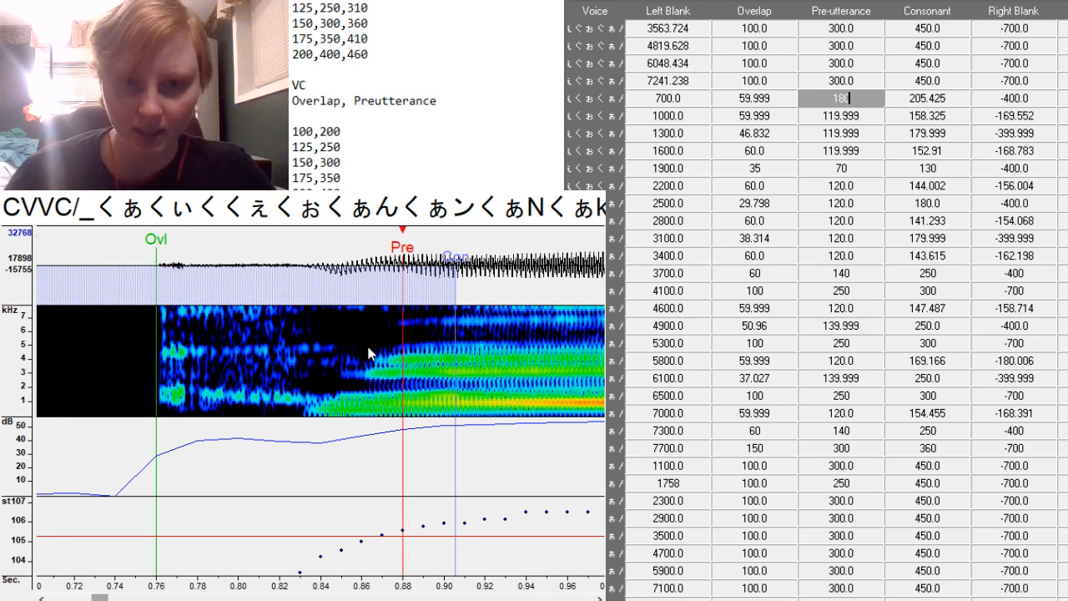
pyautogui.moveTo(402, 366); pyautogui.dragTo(407, 368)
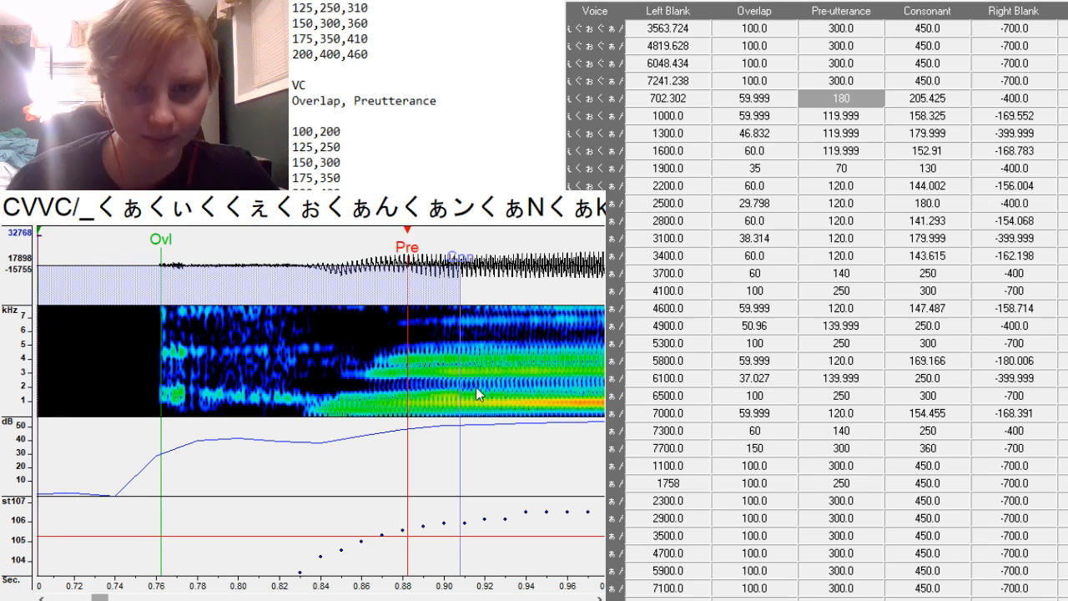
pyautogui.press('F4')
# Shift the くぁ 1000 row's timing to a left blank of 1237.079 and set its pre-utterance to 140.
pyautogui.press('Down')
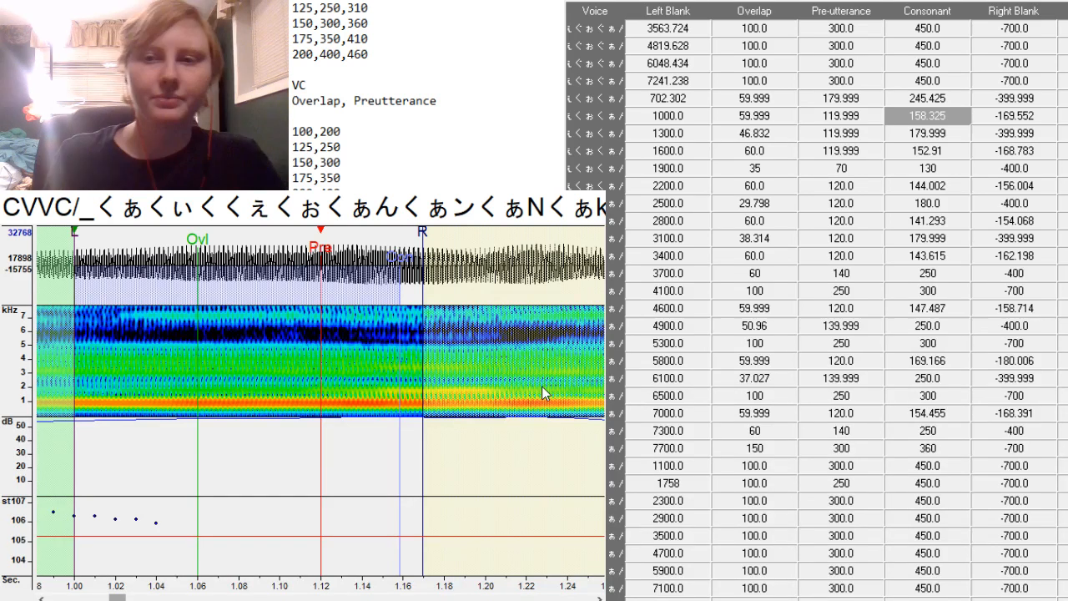
pyautogui.moveTo(111, 597); pyautogui.dragTo(123, 596)
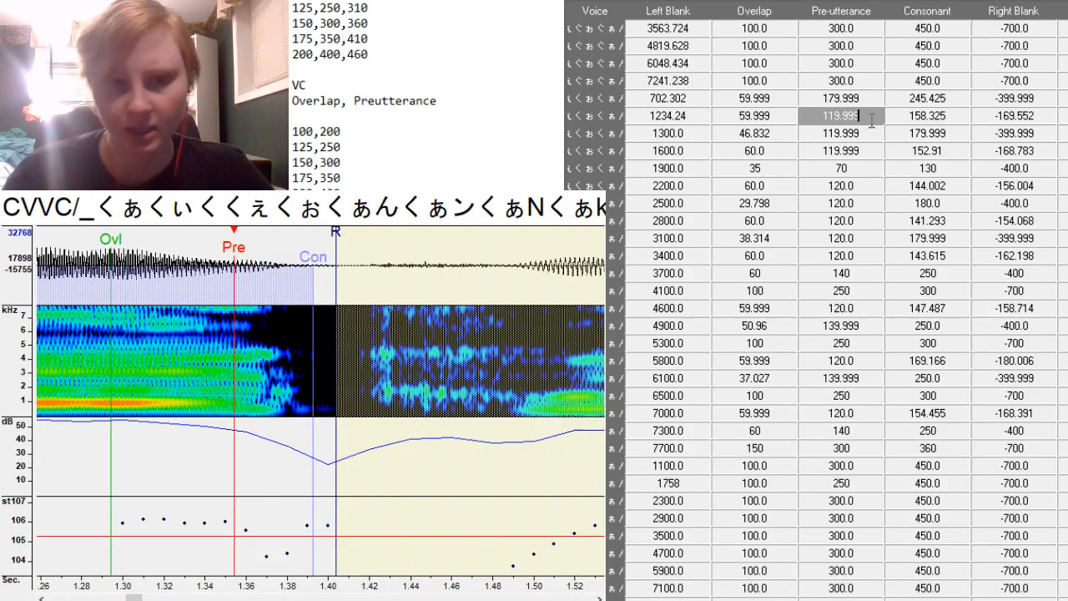
pyautogui.write('1')
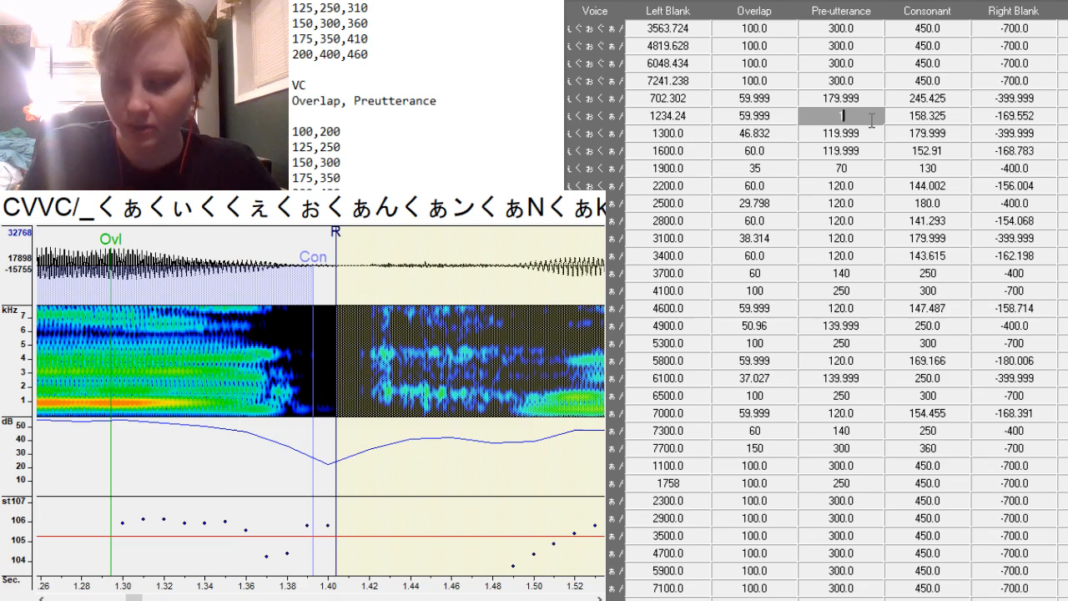
pyautogui.write('40')
pyautogui.press('Return')
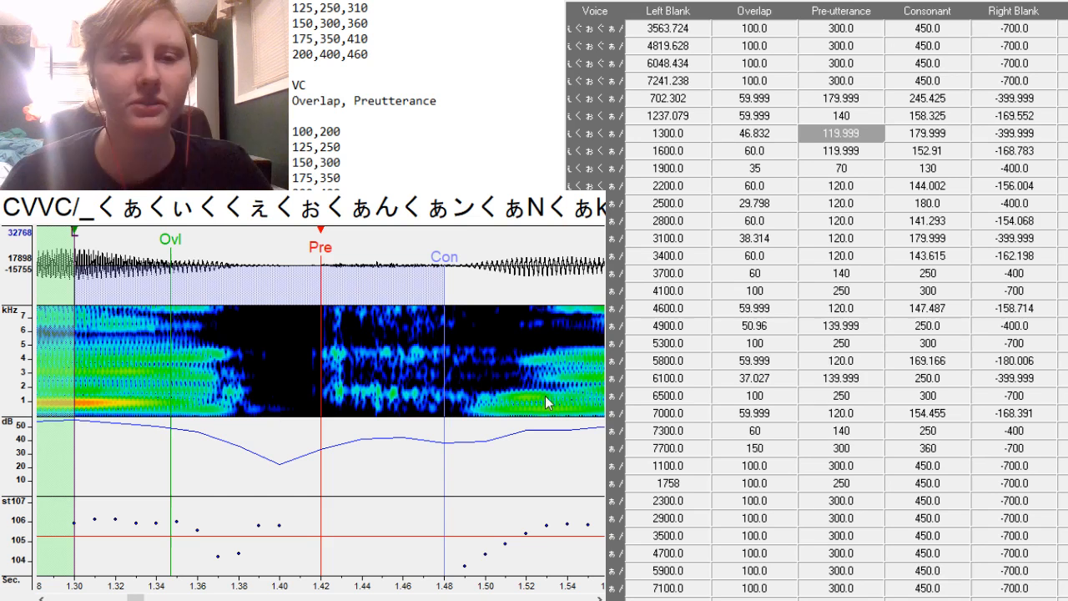
# Set the くぁ 1300 row's pre-utterance to 150 and shift its timing to a left blank of 1384.644.
pyautogui.click(491, 407)
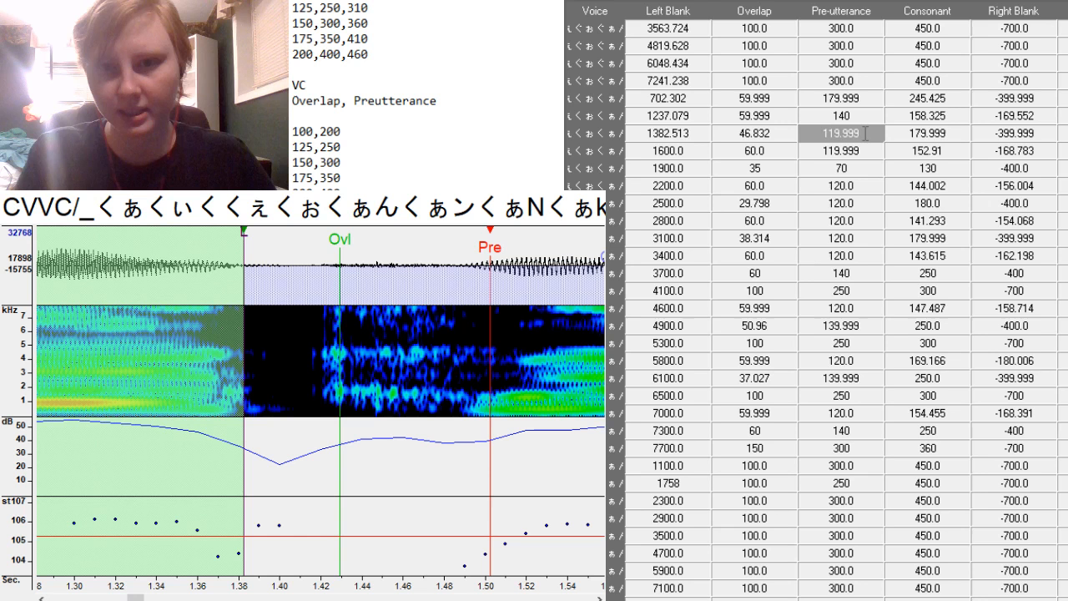
pyautogui.write('150')
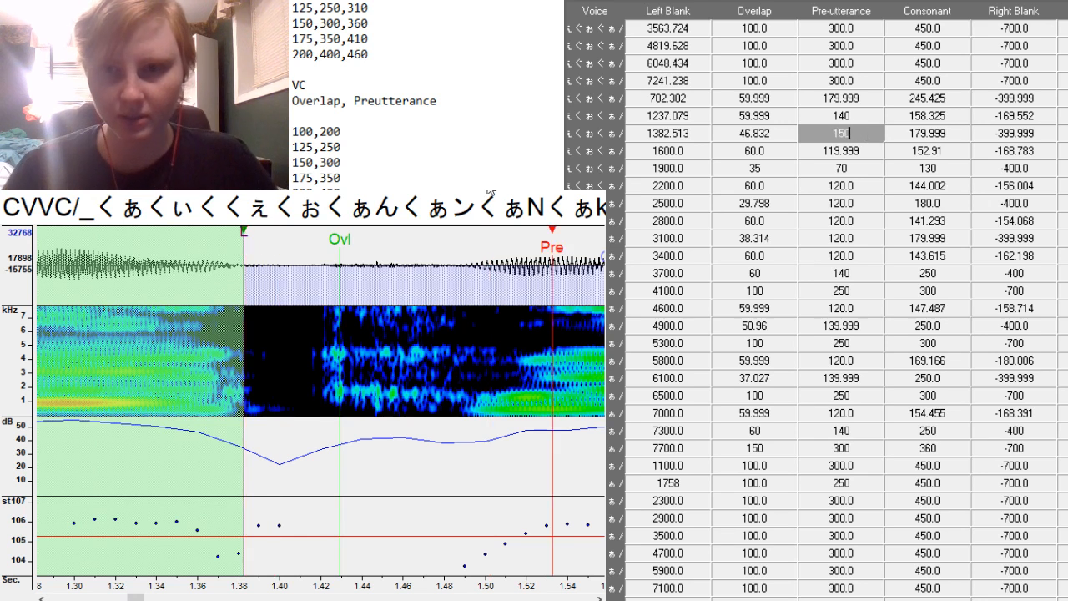
pyautogui.press('F3')
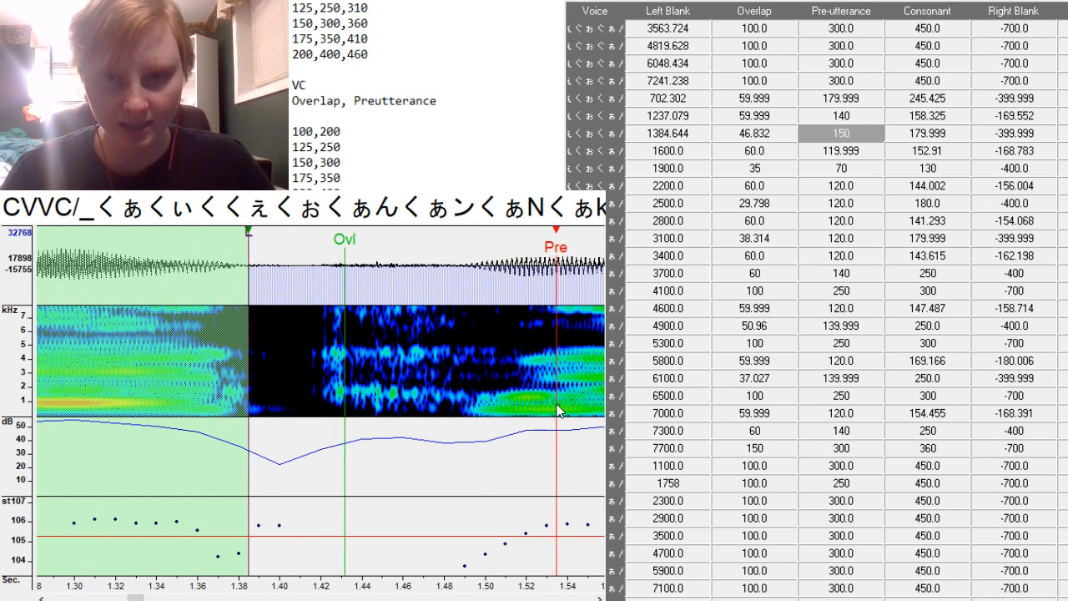
# Move the 1384.644 row's overlap to 31.536, its consonant to 218.918 and its right blank to -475.592.
pyautogui.press('F2')
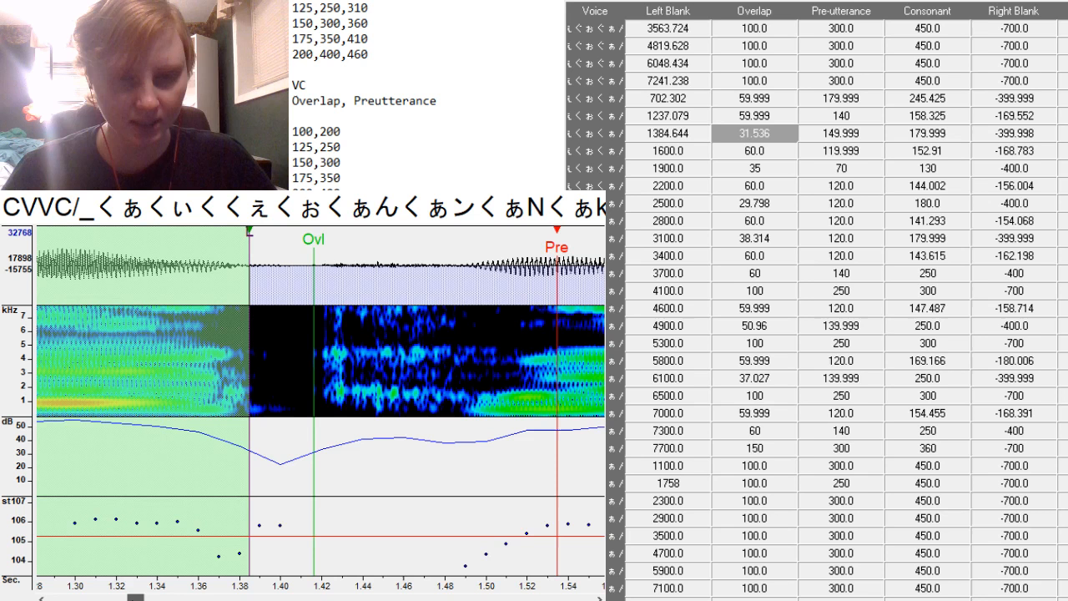
pyautogui.click(179, 598)
pyautogui.moveTo(108, 382); pyautogui.dragTo(187, 421)
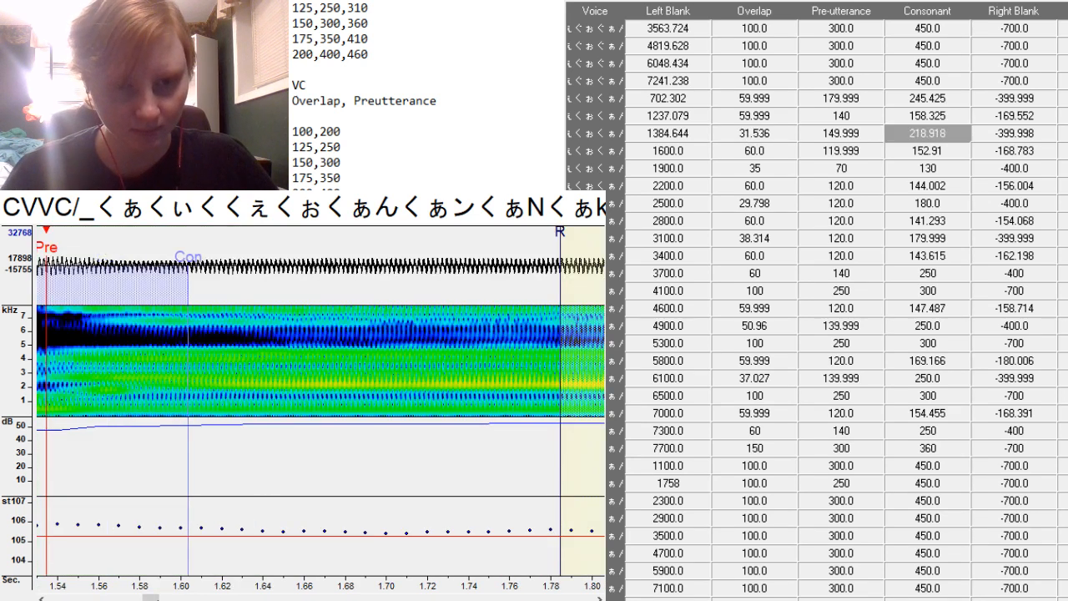
pyautogui.click(184, 598)
pyautogui.moveTo(291, 302); pyautogui.dragTo(447, 381)
# Shift the 1600 row's whole timing to a left blank of 1804.896, aligning its pre-utterance with the end of the vowel.
pyautogui.press('Down')
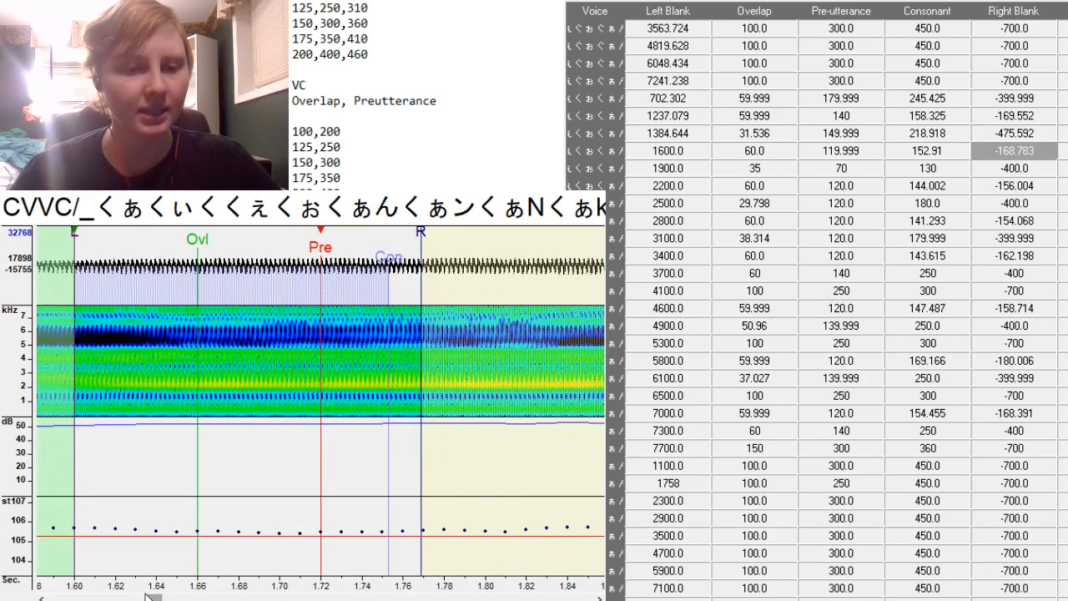
pyautogui.click(175, 598)
pyautogui.press('F3')
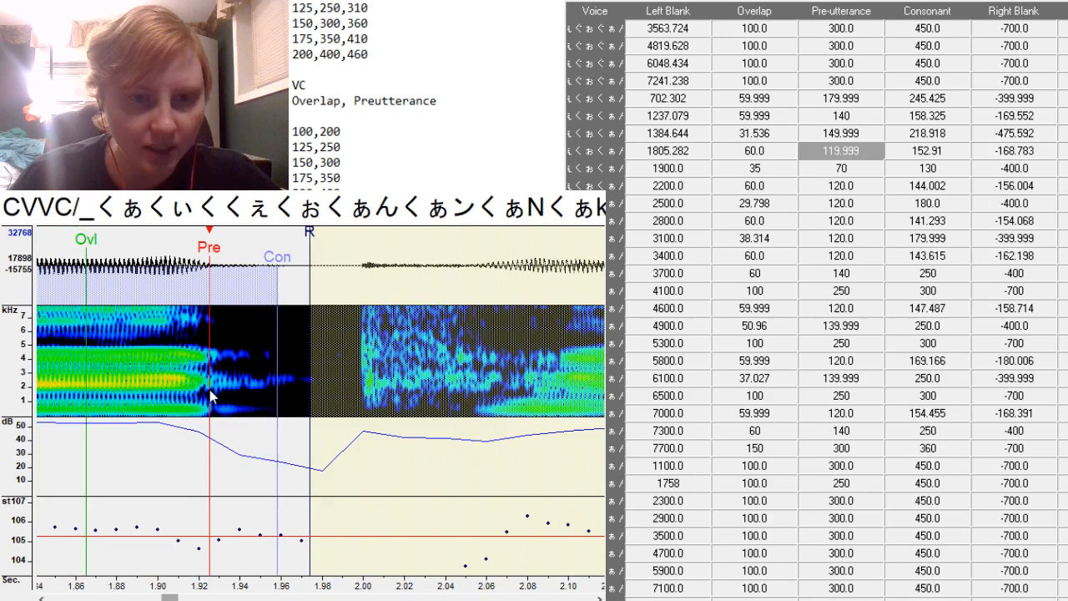
# Shift the 1900 row's timing to a left blank of 1929.223 and set its overlap to 60.
pyautogui.press('Down')
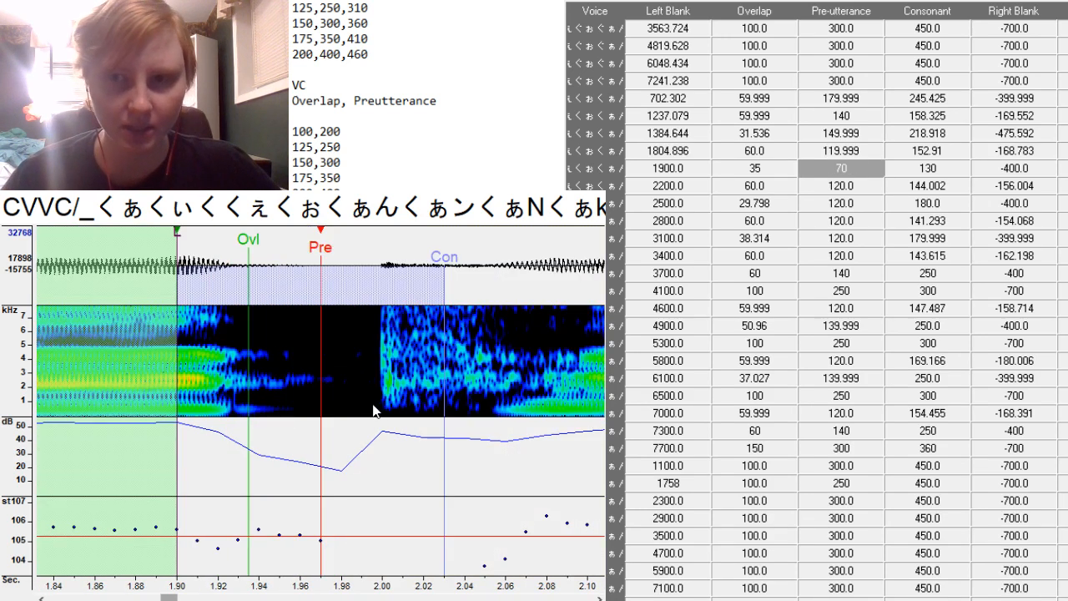
pyautogui.press('F3')
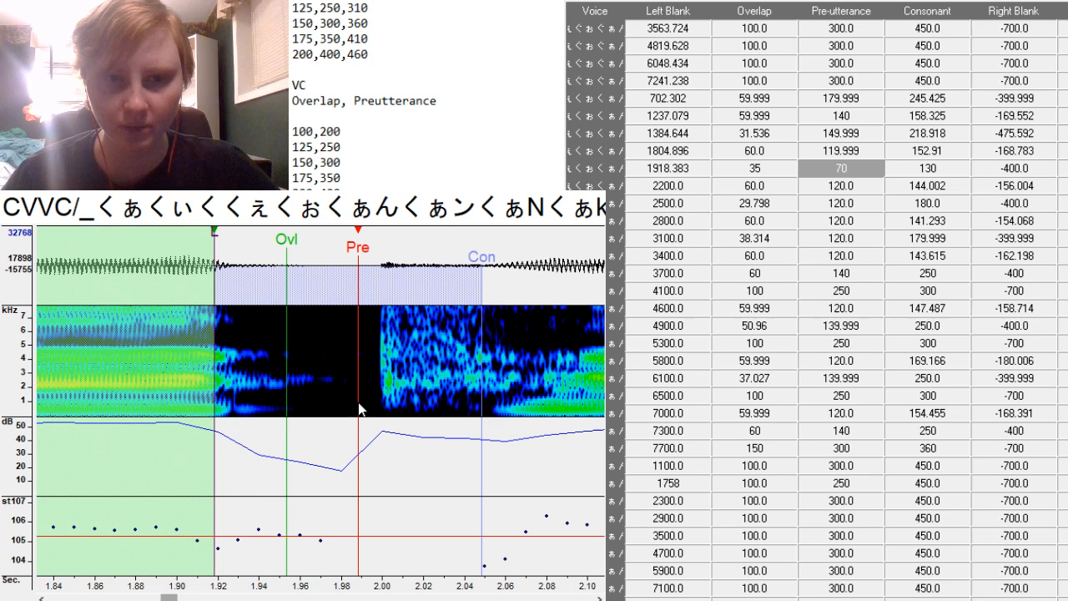
pyautogui.press('F3')
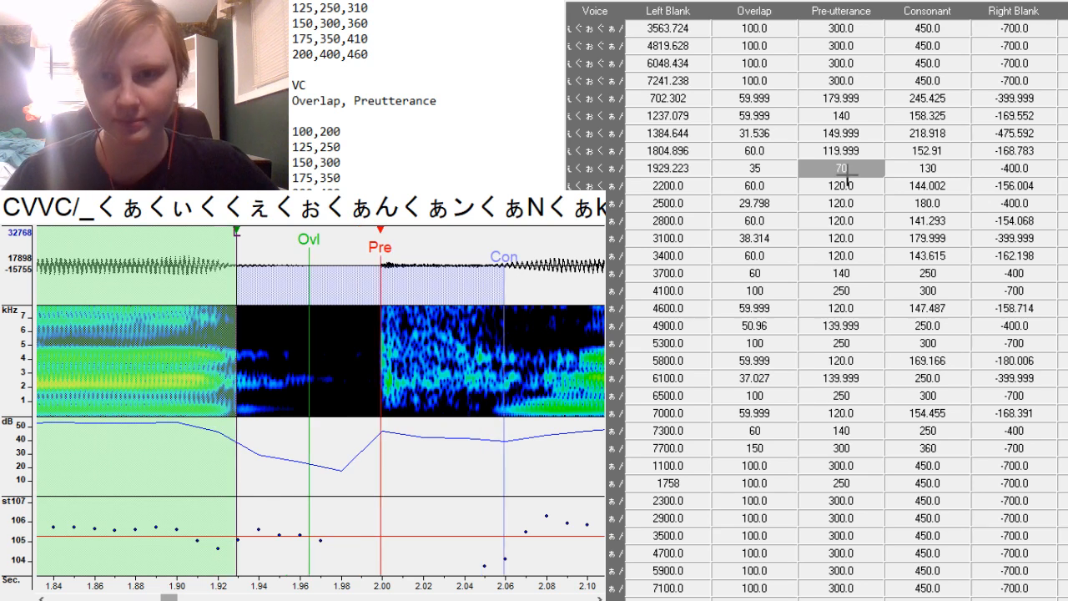
pyautogui.click(766, 173)
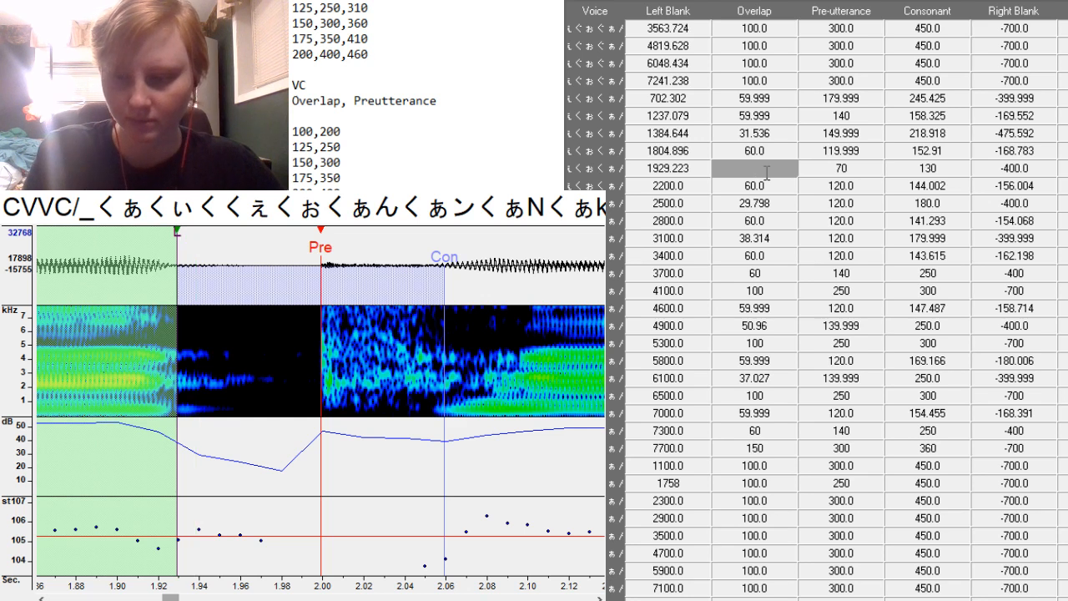
pyautogui.write('60')
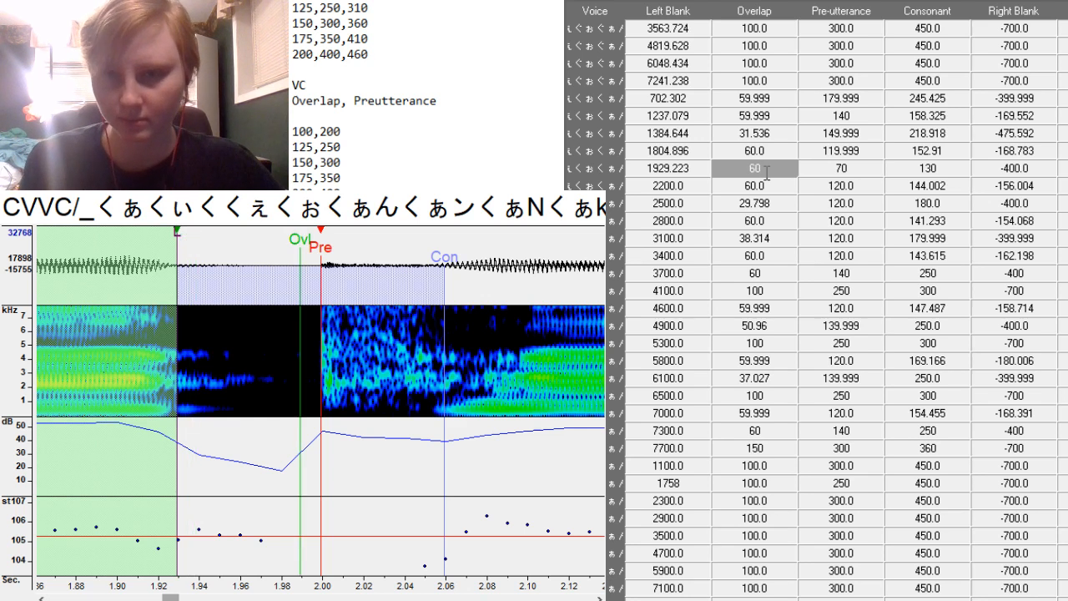
# Set the 1929.223 row's pre-utterance to 150.
pyautogui.click(858, 168)
pyautogui.press('BackSpace')
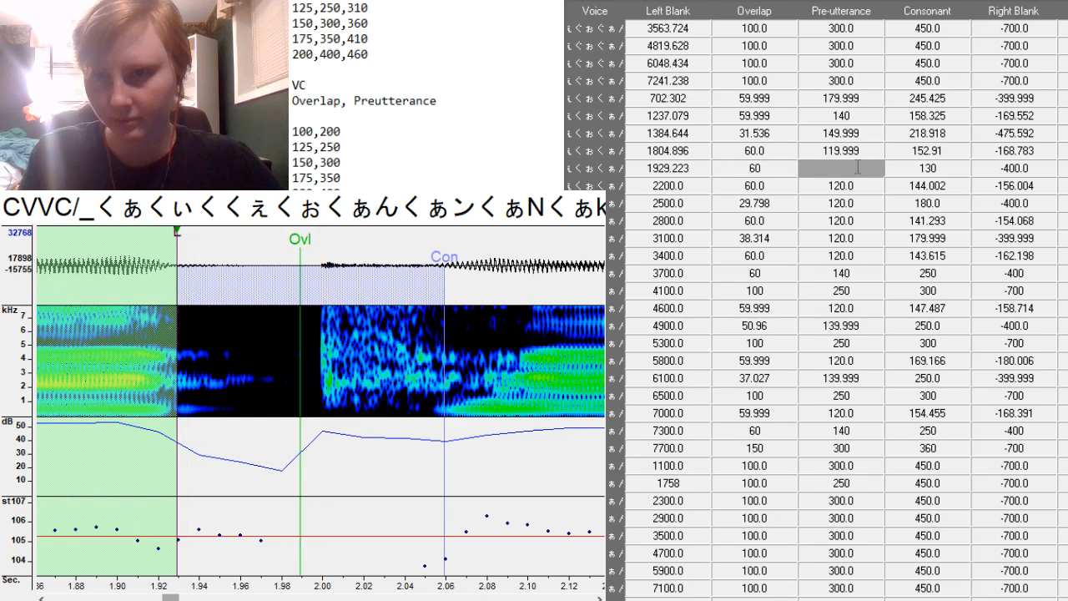
pyautogui.write('130')
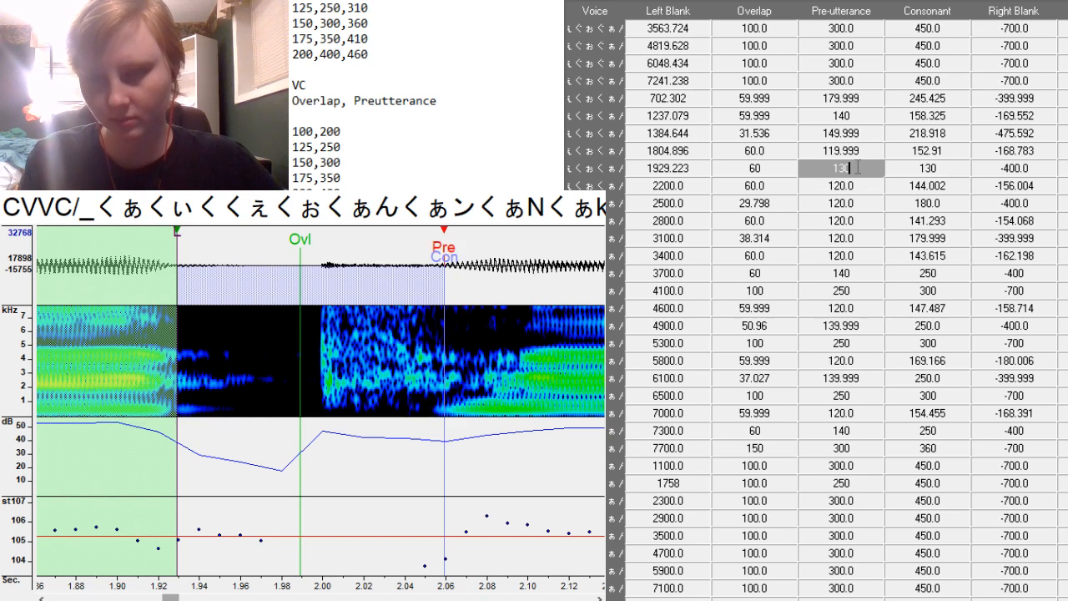
pyautogui.press('BackSpace')
pyautogui.press('BackSpace')
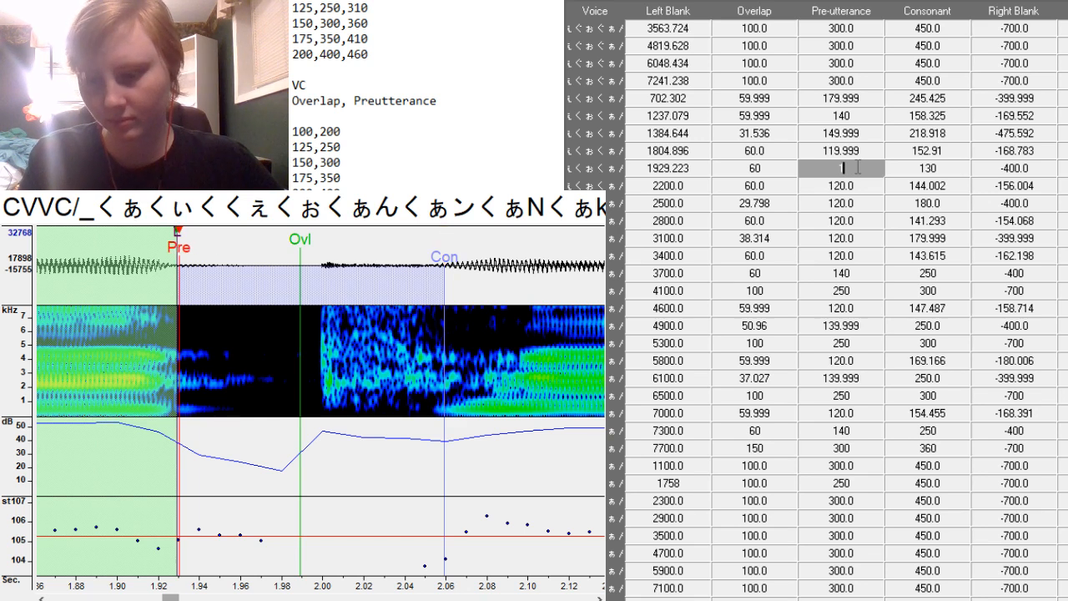
pyautogui.write('80')
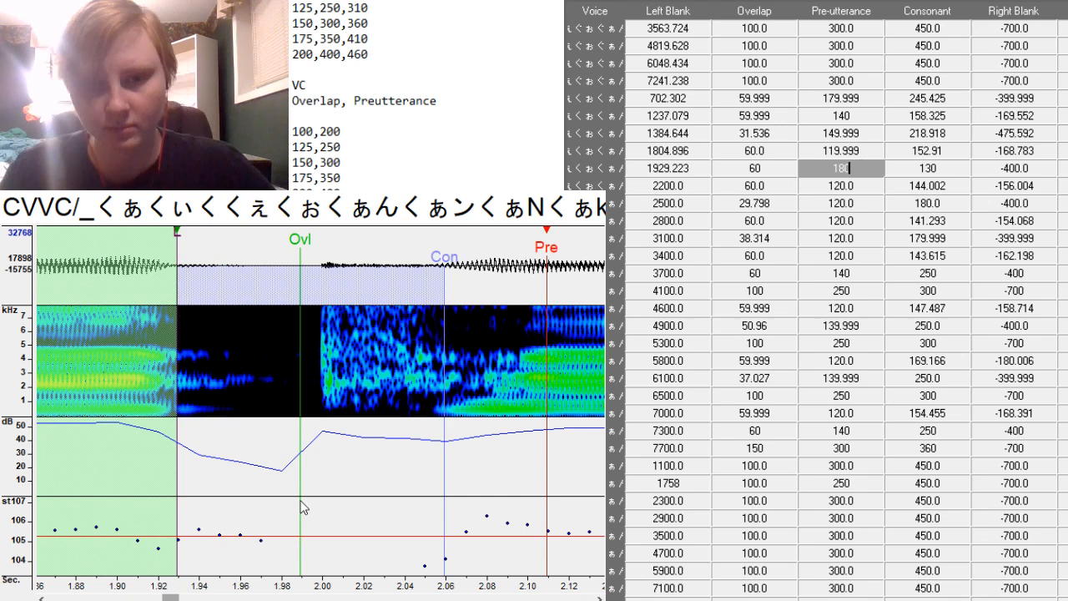
pyautogui.press('BackSpace')
pyautogui.press('BackSpace')
pyautogui.write('50')
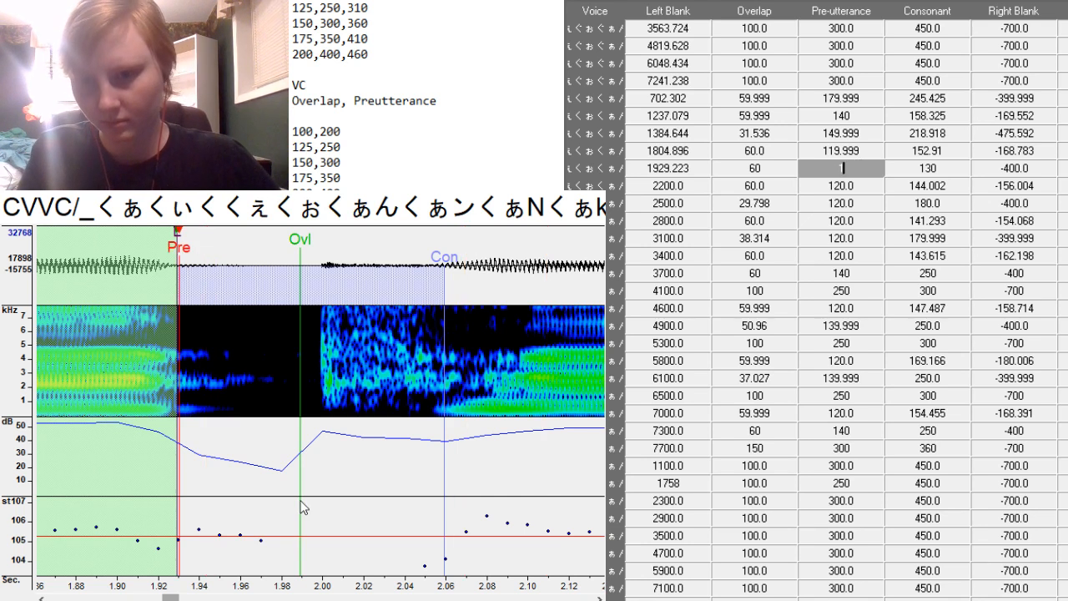
pyautogui.press('Return')
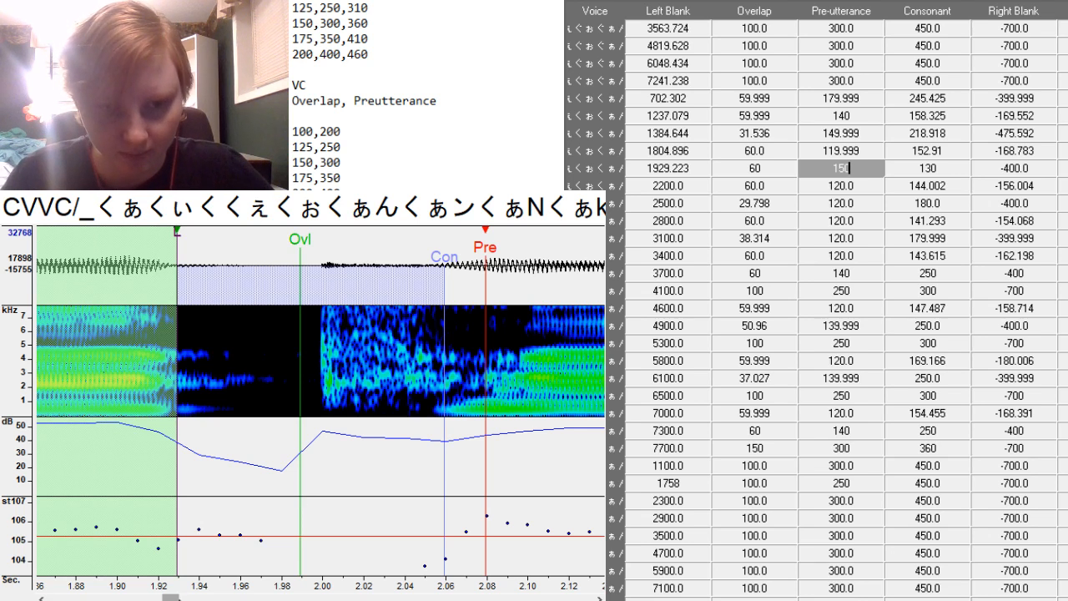
# Shift the 1929.223 row to a left blank of 1933.62, then move its consonant to 217.362 and right blank to -539.858.
pyautogui.moveTo(176, 598); pyautogui.dragTo(178, 598)
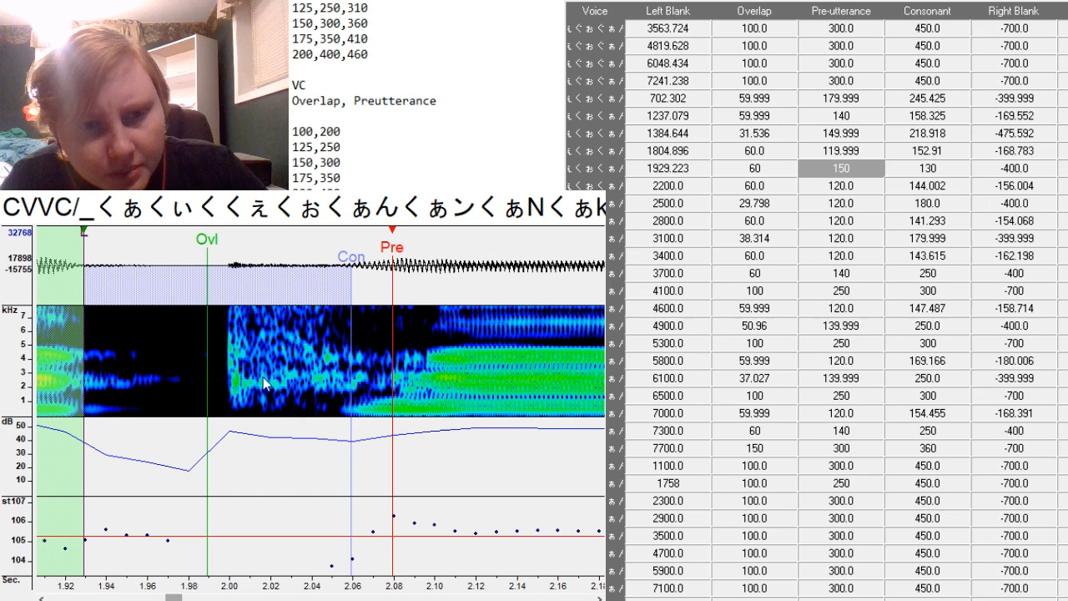
pyautogui.press('F3')
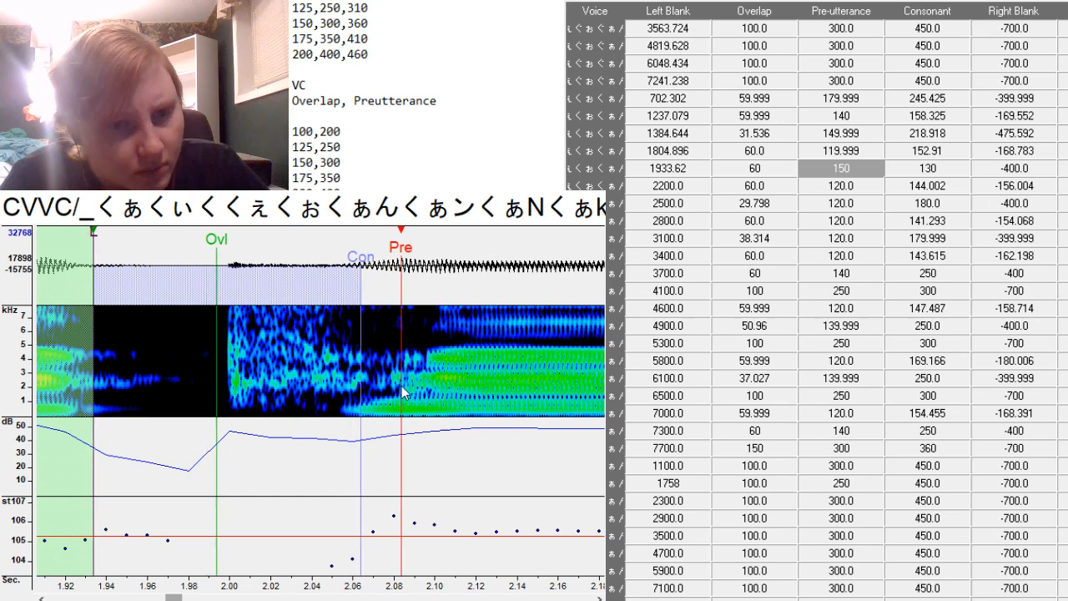
pyautogui.press('F4')
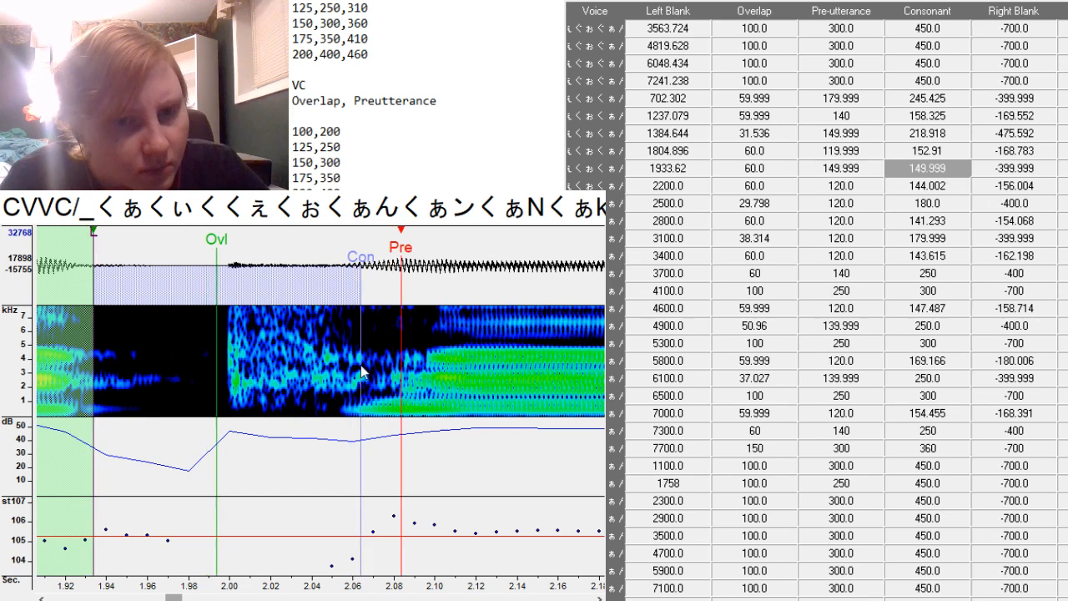
pyautogui.press('F4')
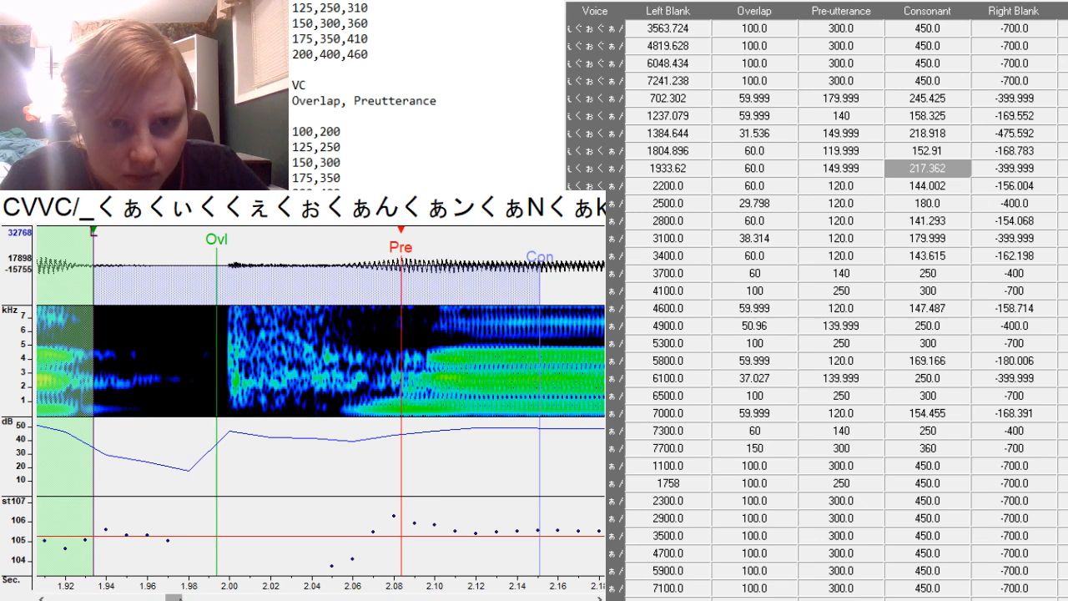
pyautogui.moveTo(179, 599); pyautogui.dragTo(203, 599)
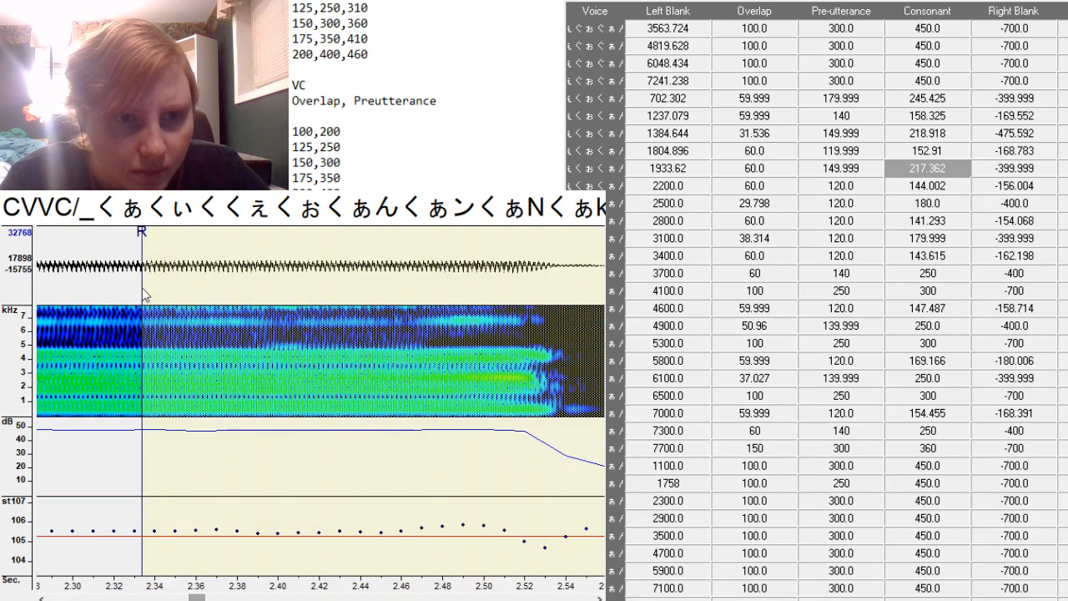
pyautogui.moveTo(142, 292); pyautogui.dragTo(429, 469)
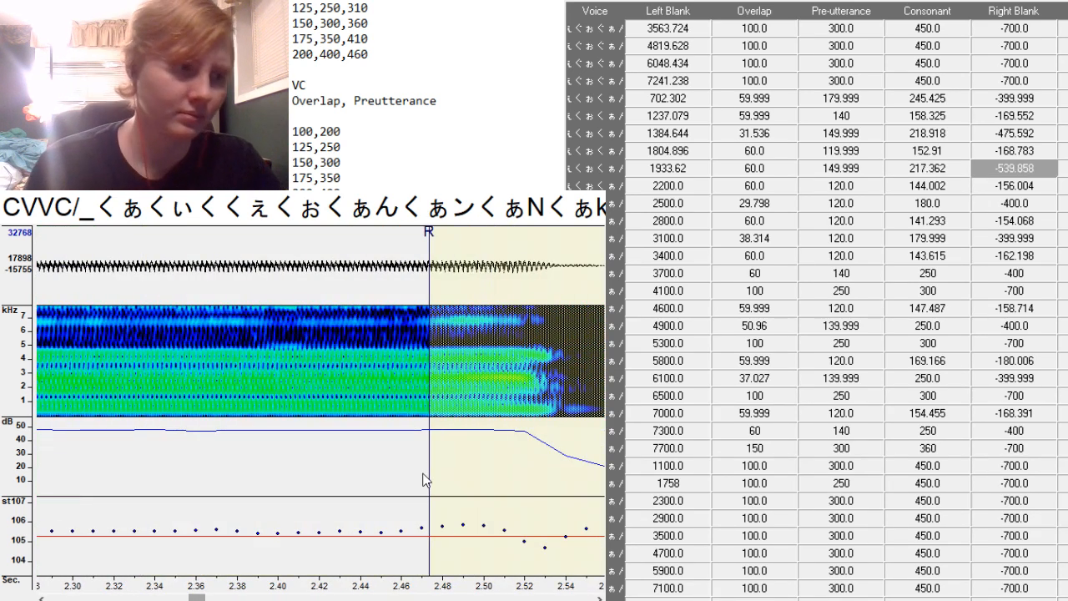
# Shift the 2200 row's whole timing to a left blank of 2414.65, near the end of the vowel.
pyautogui.press('Down')
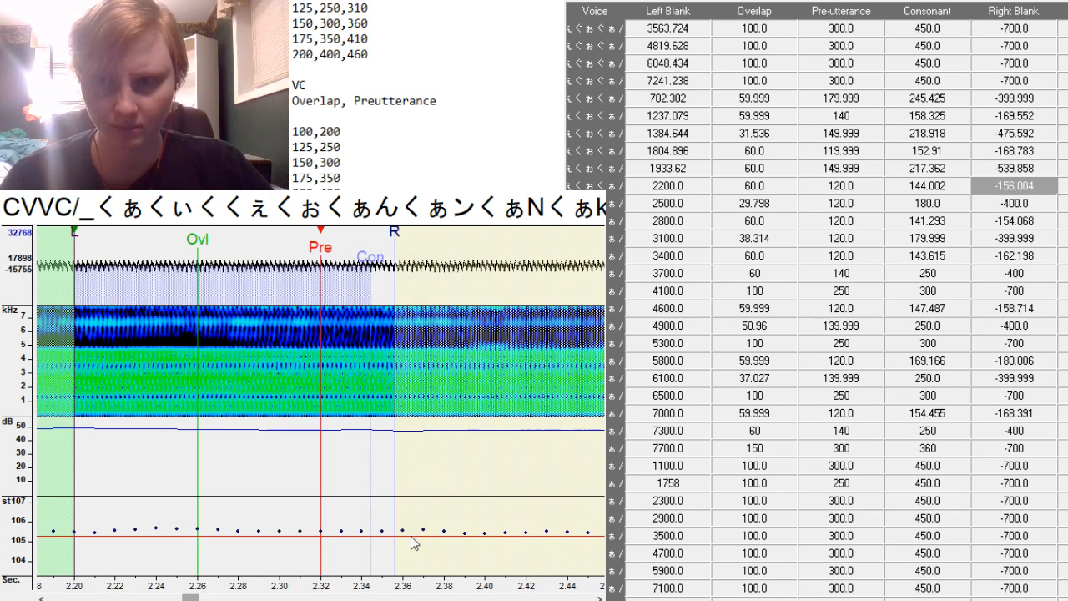
pyautogui.moveTo(190, 598); pyautogui.dragTo(205, 598)
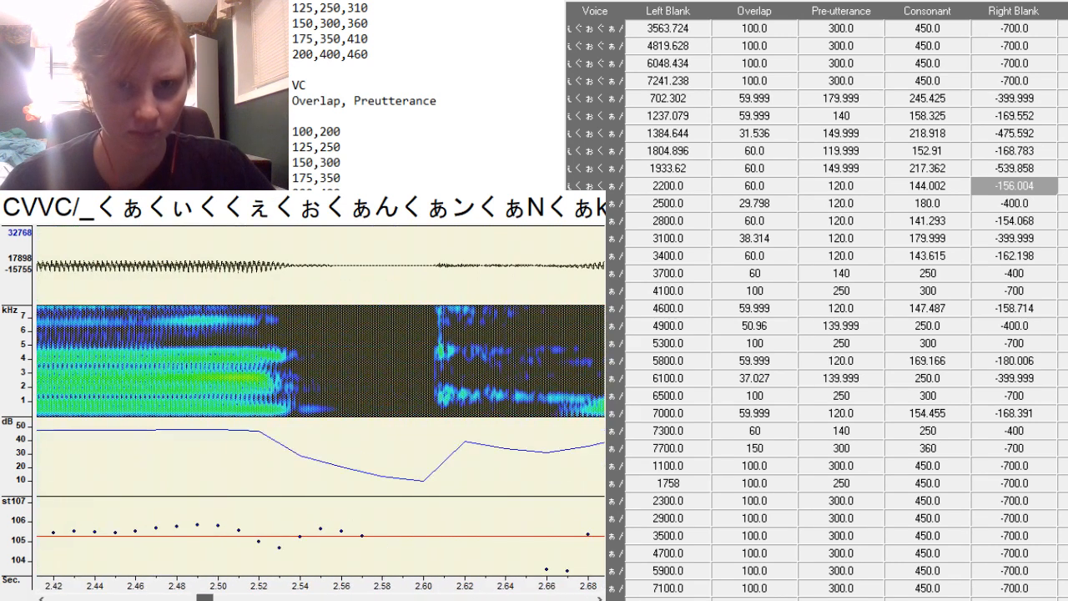
pyautogui.click(292, 409)
# Shift the 2500 row to a left blank of 2536.987, and set its pre-utterance to 180 and consonant to 250.
pyautogui.press('Down')
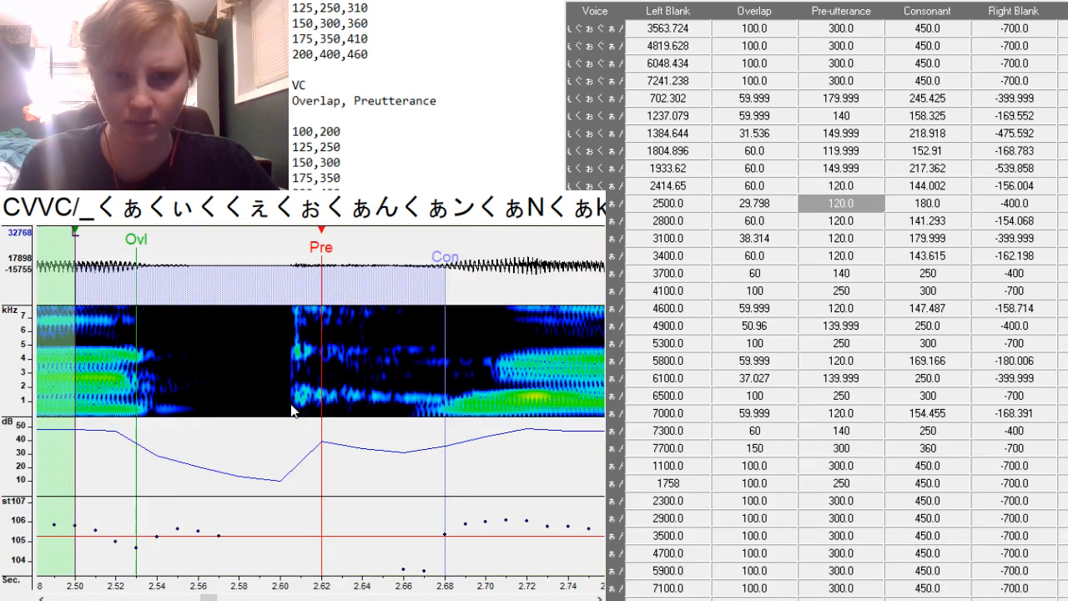
pyautogui.moveTo(322, 414); pyautogui.dragTo(399, 422)
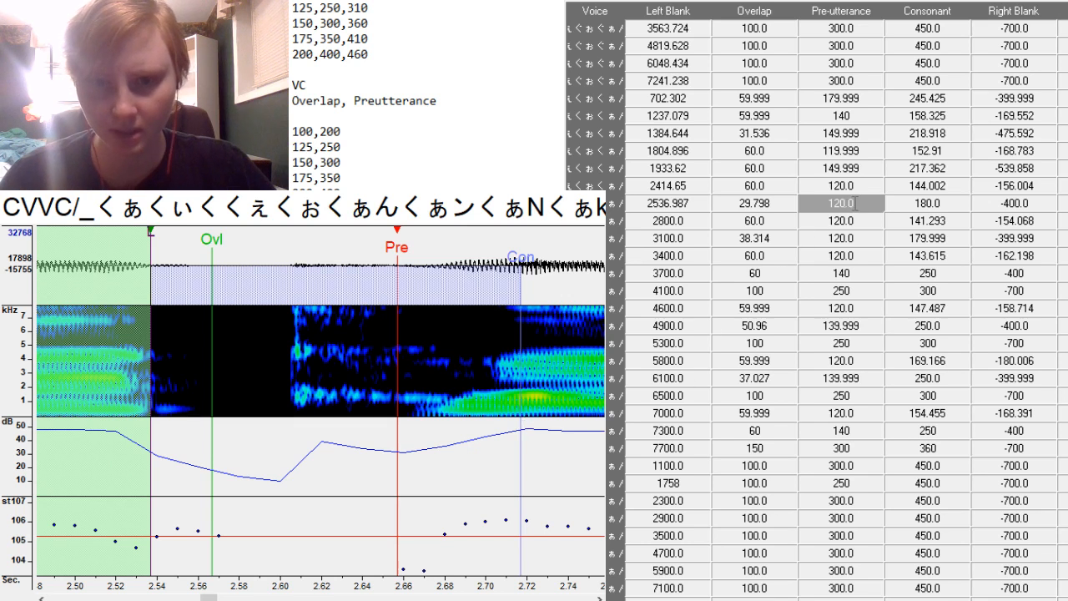
pyautogui.write('18')
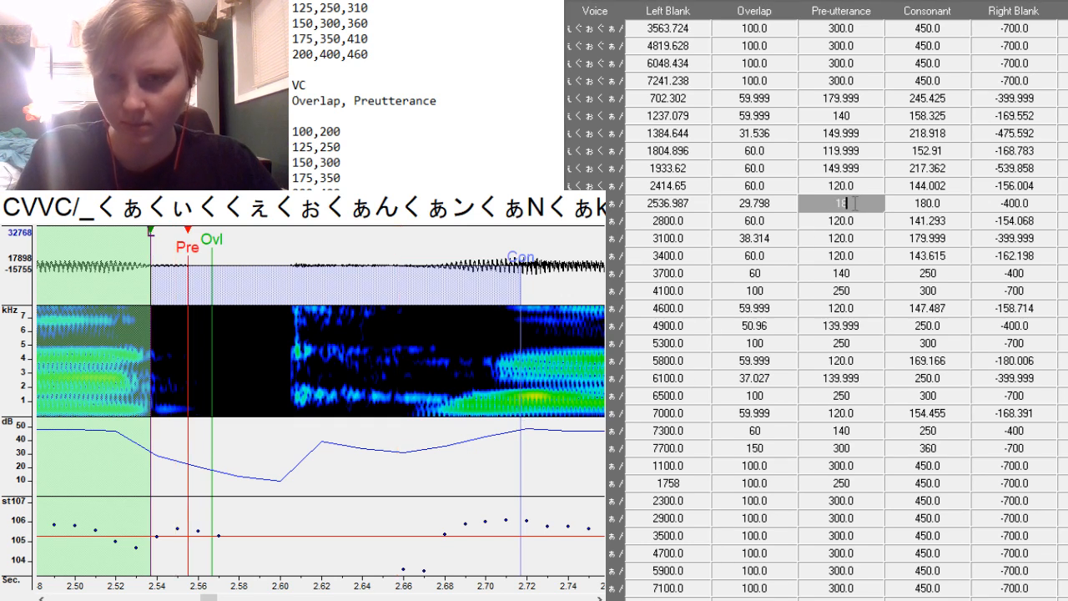
pyautogui.write('0')
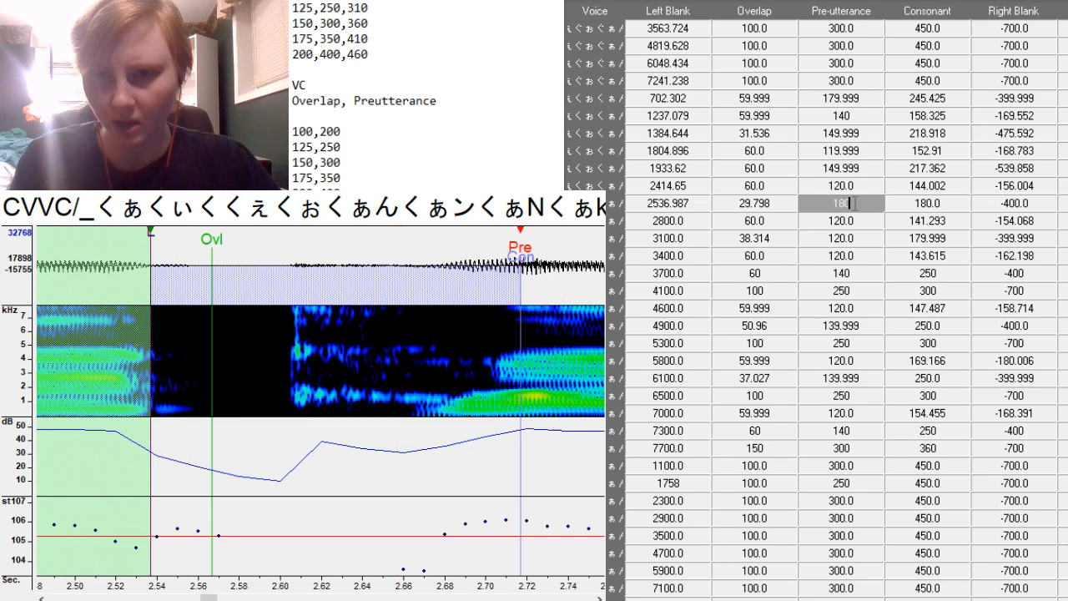
pyautogui.click(964, 200)
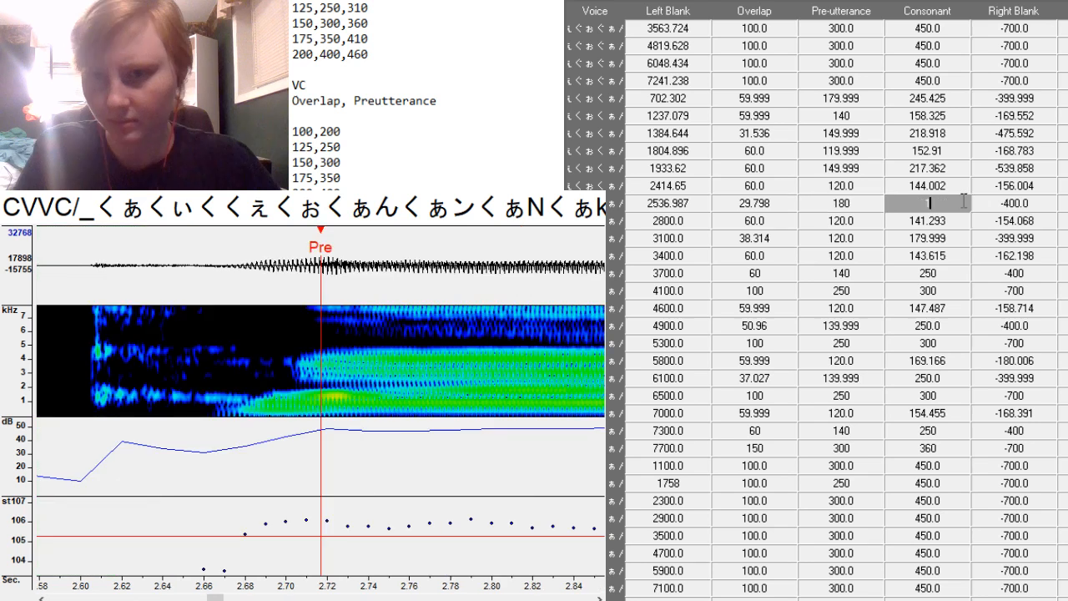
pyautogui.write('250')
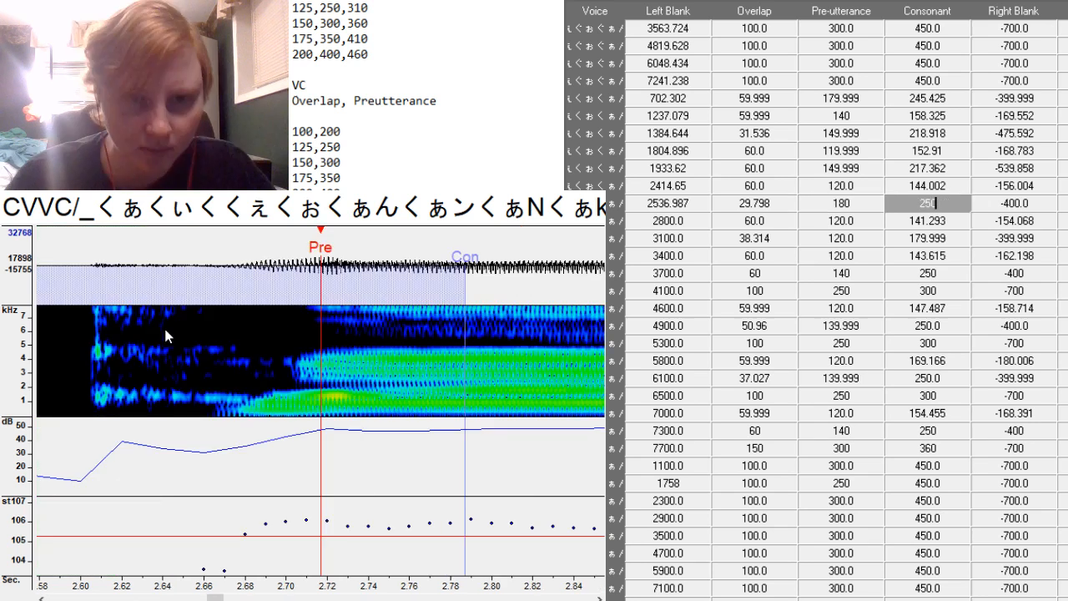
# Set the 2536.987 row's overlap to 60, shift its left blank to 2543.964 and move its right blank to -562.888.
pyautogui.moveTo(321, 336); pyautogui.dragTo(343, 335)
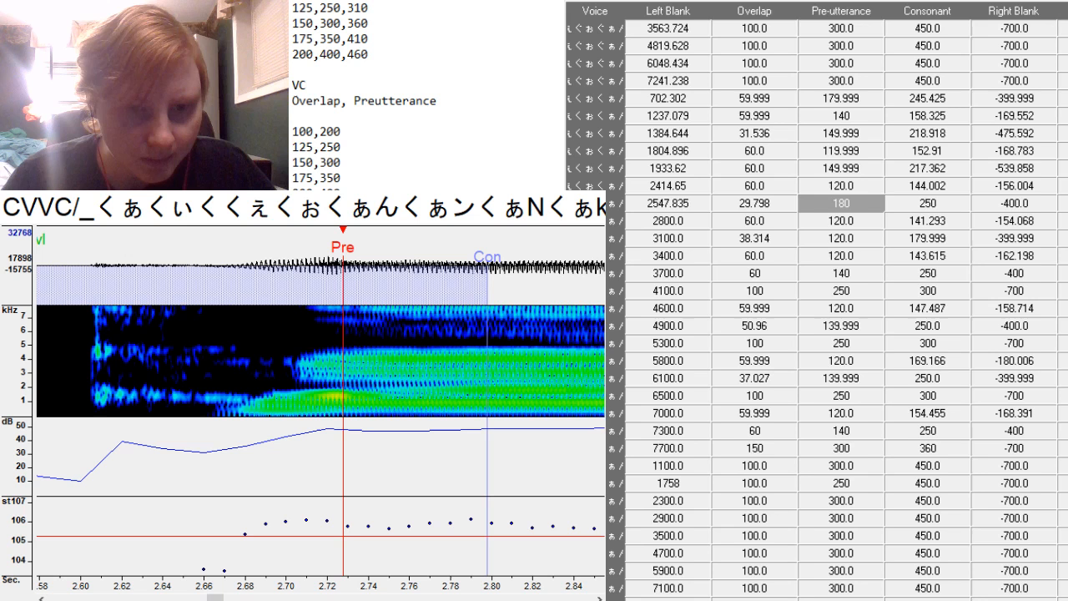
pyautogui.click(784, 200)
pyautogui.write('60')
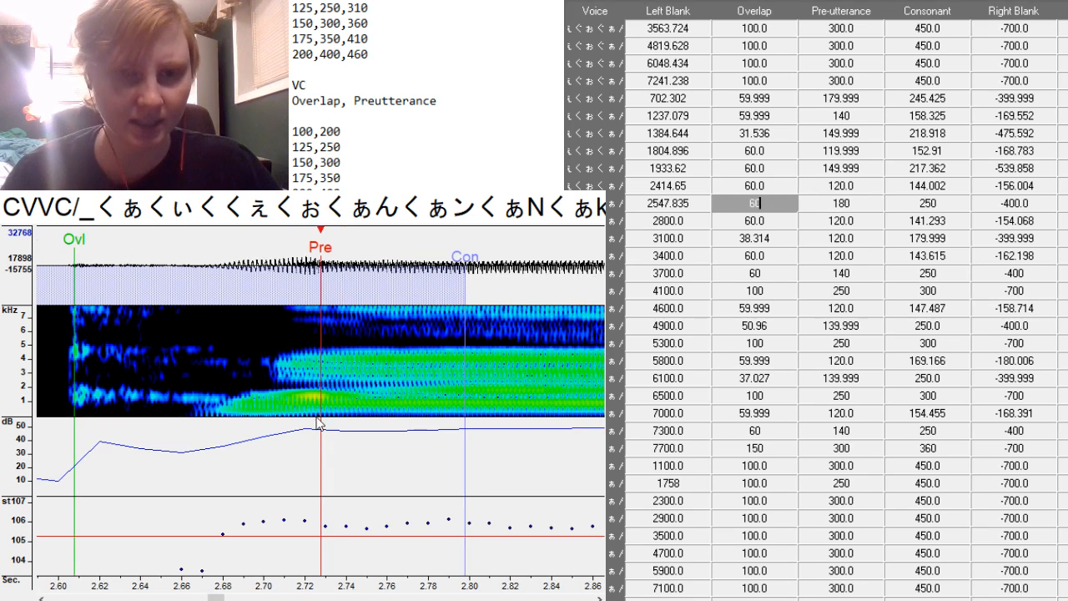
pyautogui.moveTo(323, 422); pyautogui.dragTo(313, 417)
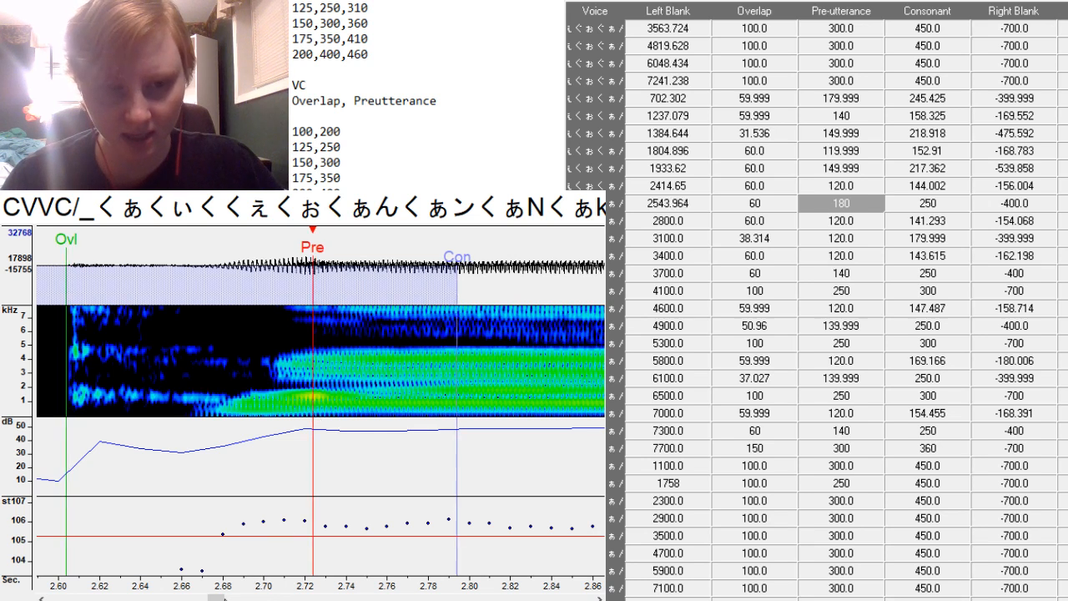
pyautogui.moveTo(223, 597); pyautogui.dragTo(244, 597)
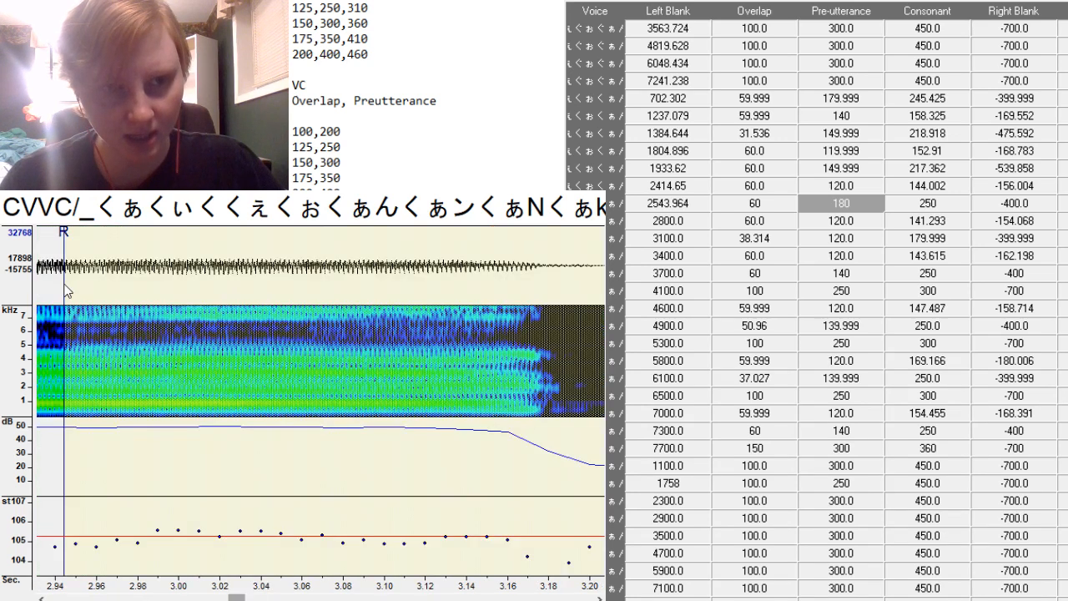
pyautogui.moveTo(65, 286)
pyautogui.mouseDown()
pyautogui.moveTo(395, 367)
pyautogui.moveTo(382, 353)
pyautogui.mouseUp()
# Shift the 2800 row's whole timing to a left blank of 3055.766, placing its pre-utterance where the vowel ends.
pyautogui.press('Down')
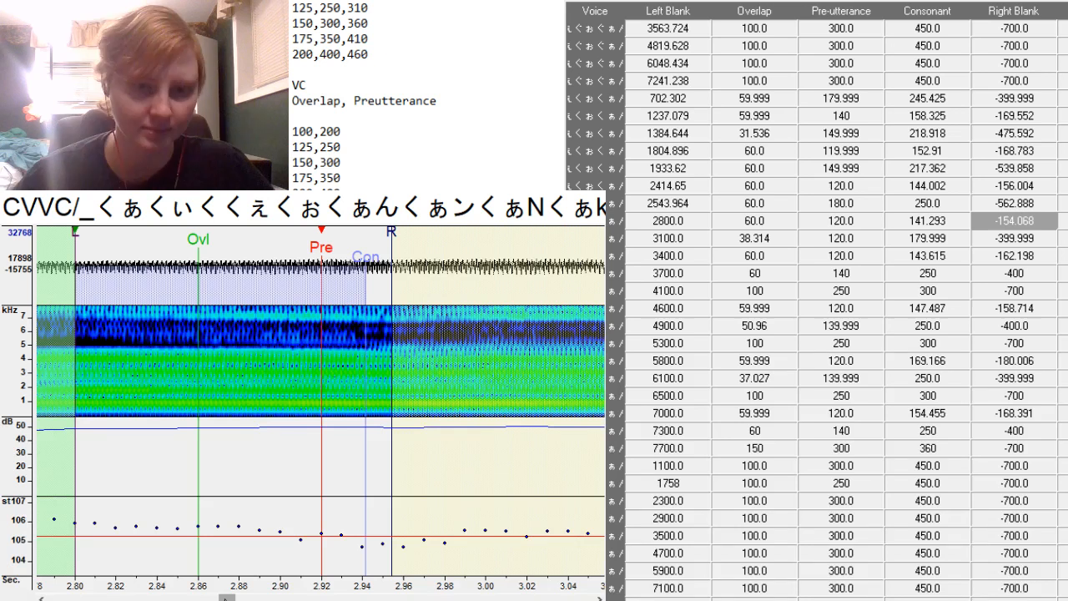
pyautogui.moveTo(226, 598); pyautogui.dragTo(243, 598)
pyautogui.press('F3')
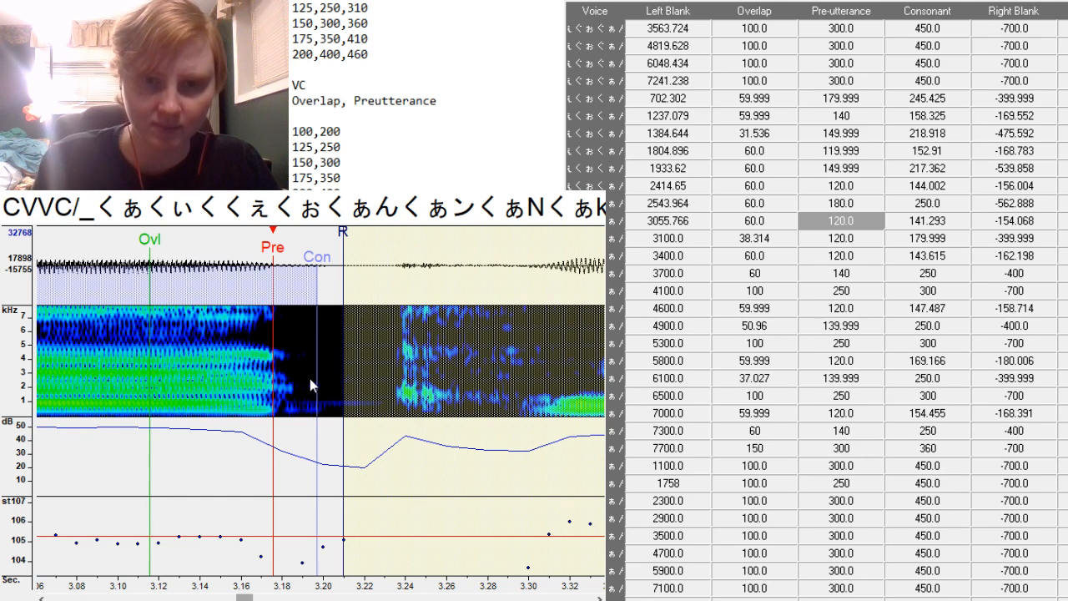
# Shift the 3100 row's whole timing to a left blank of 3194.948 and set its pre-utterance to 150.
pyautogui.press('Down')
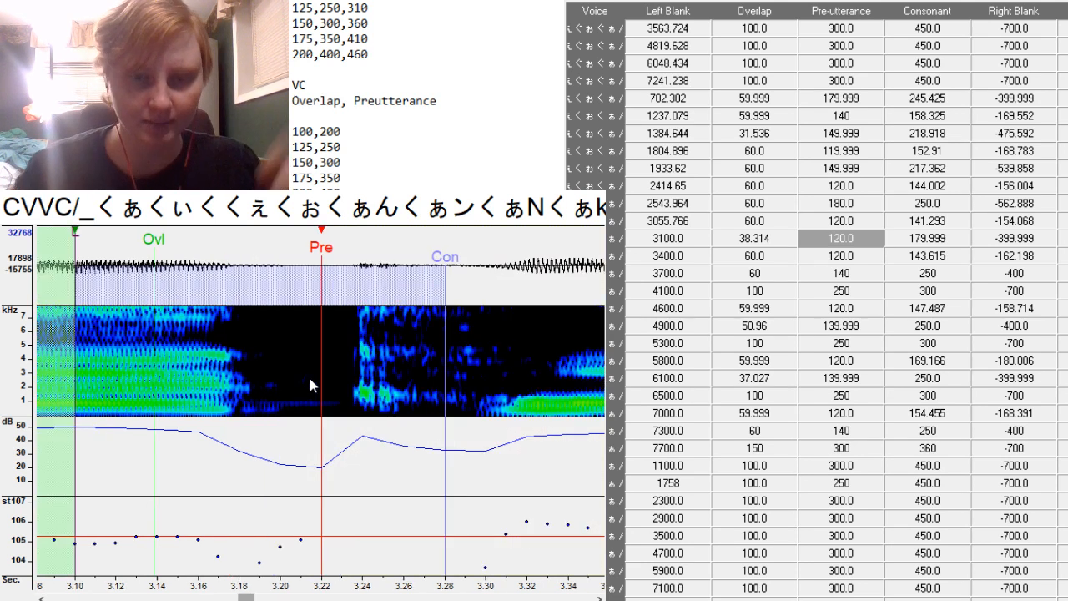
pyautogui.click(235, 378)
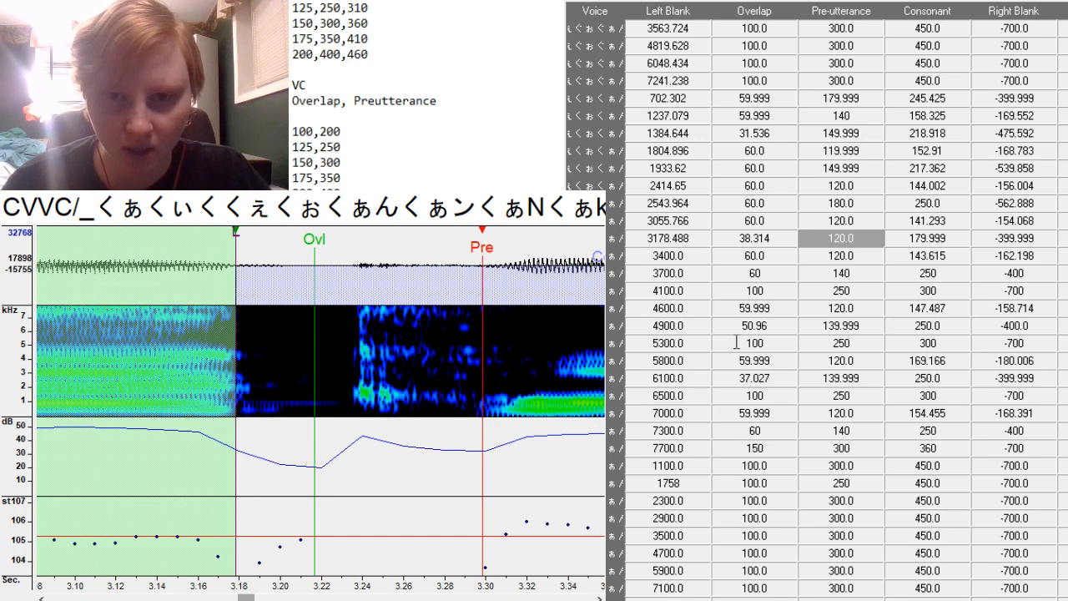
pyautogui.write('12')
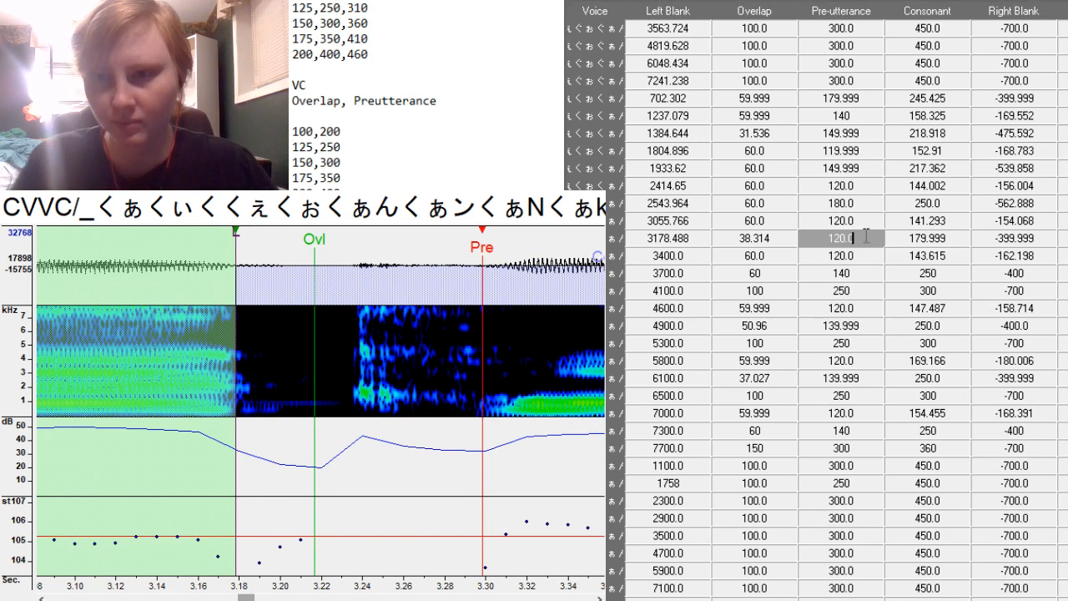
pyautogui.press('BackSpace')
pyautogui.write('50')
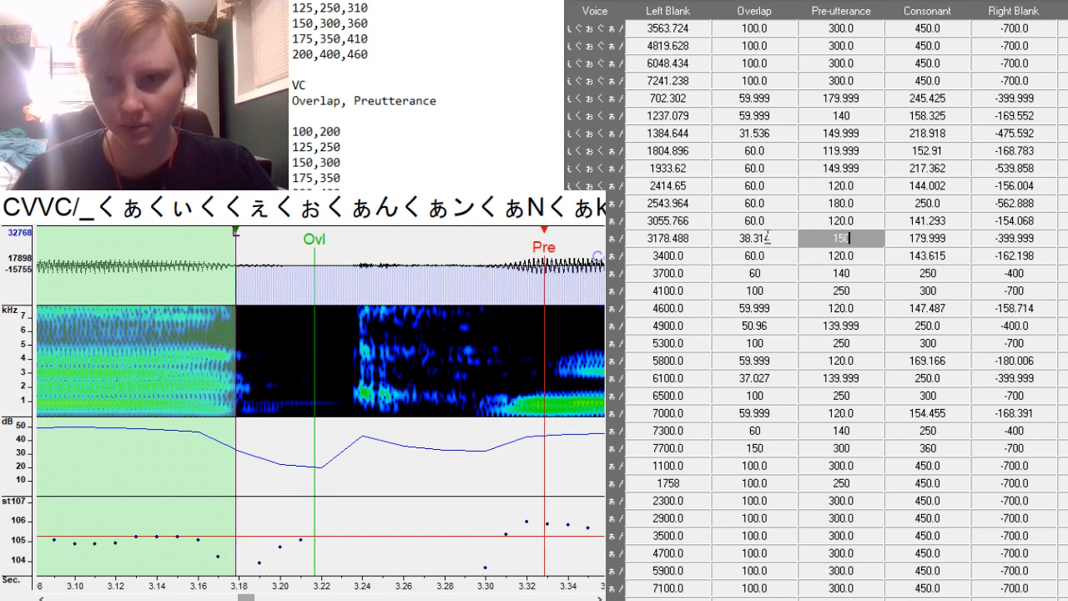
pyautogui.click(764, 237)
pyautogui.moveTo(324, 406); pyautogui.dragTo(357, 410)
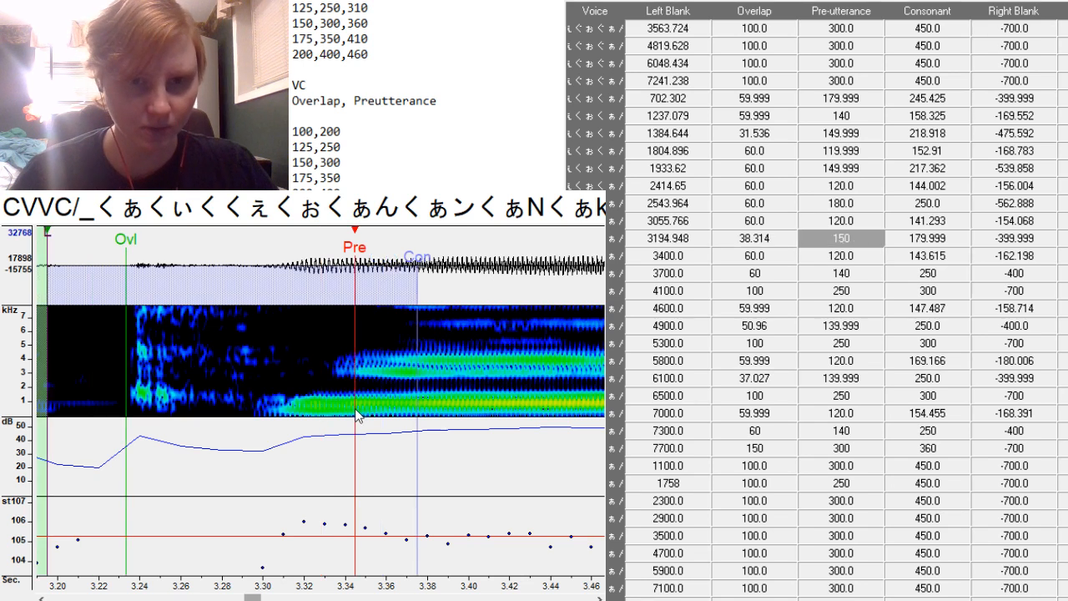
pyautogui.moveTo(252, 598); pyautogui.dragTo(248, 598)
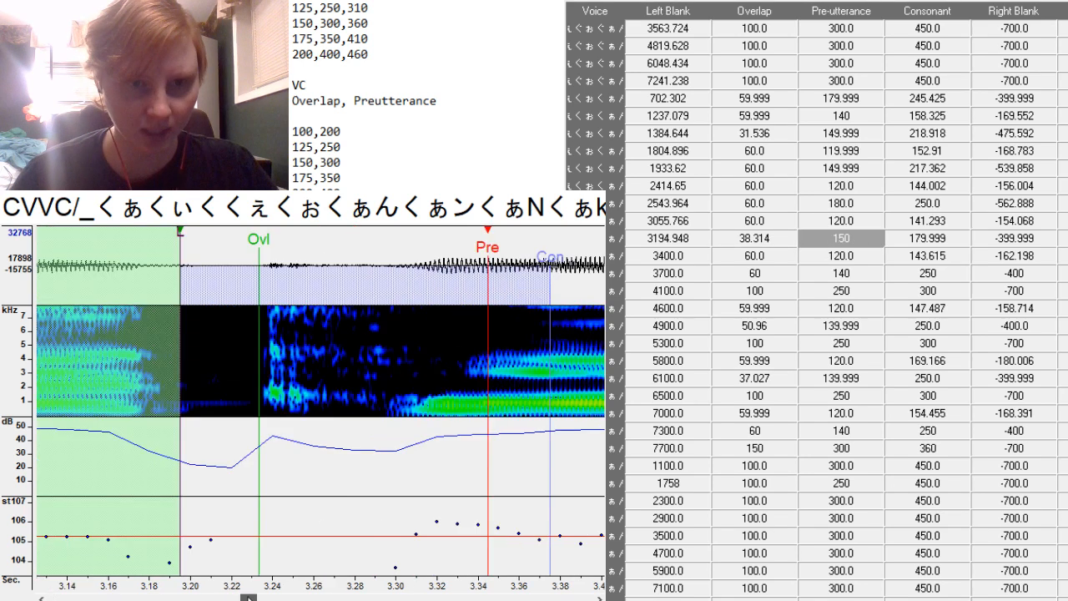
# Set the 3194.948 row's overlap to 60 and shift its whole timing to a left blank of 3175.592.
pyautogui.click(772, 236)
pyautogui.press('BackSpace')
pyautogui.press('BackSpace')
pyautogui.press('BackSpace')
pyautogui.press('BackSpace')
pyautogui.press('BackSpace')
pyautogui.press('BackSpace')
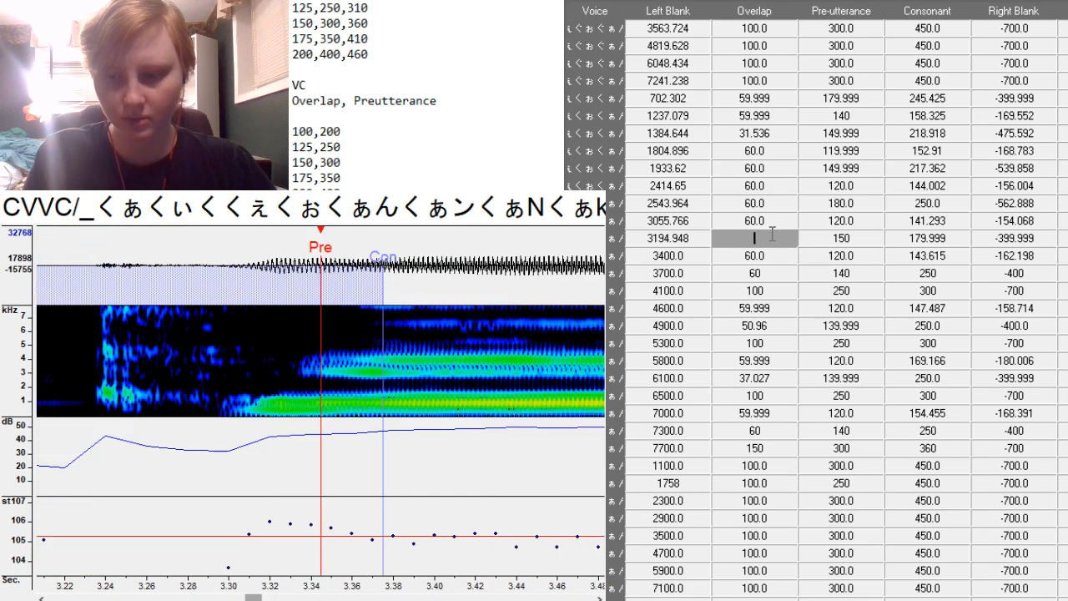
pyautogui.write('60')
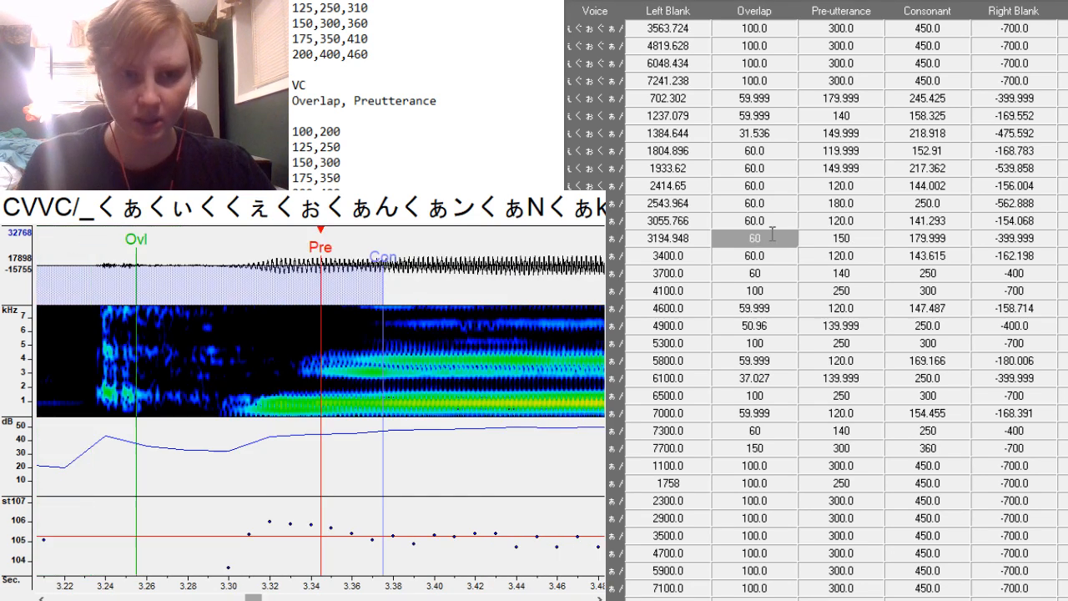
pyautogui.press('F3')
pyautogui.moveTo(251, 598); pyautogui.dragTo(251, 599)
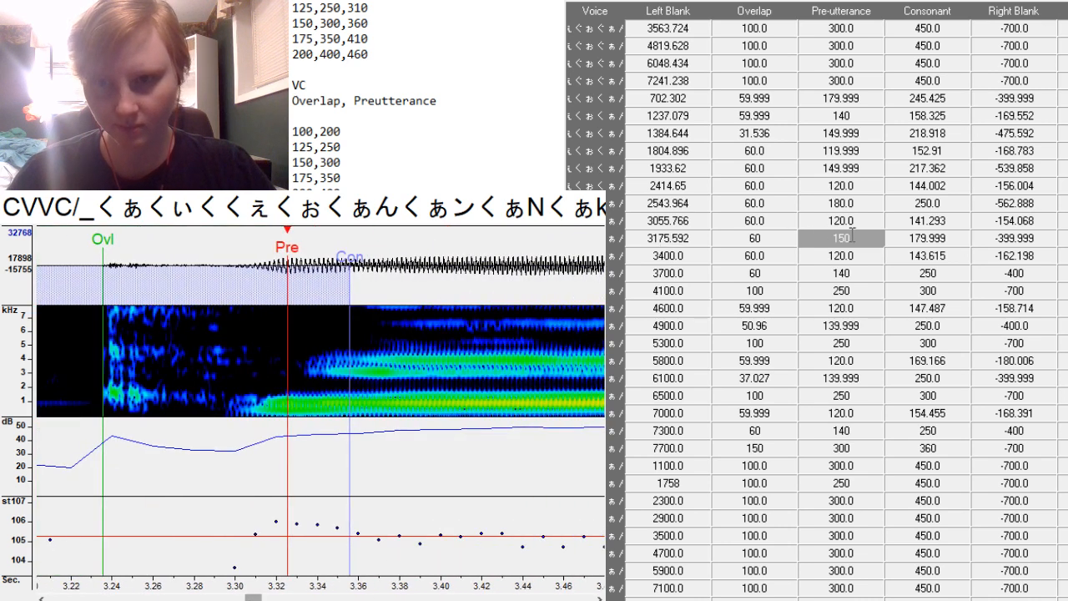
# Set the 3175.592 row's pre-utterance to 180 and its consonant to 250.
pyautogui.write('180')
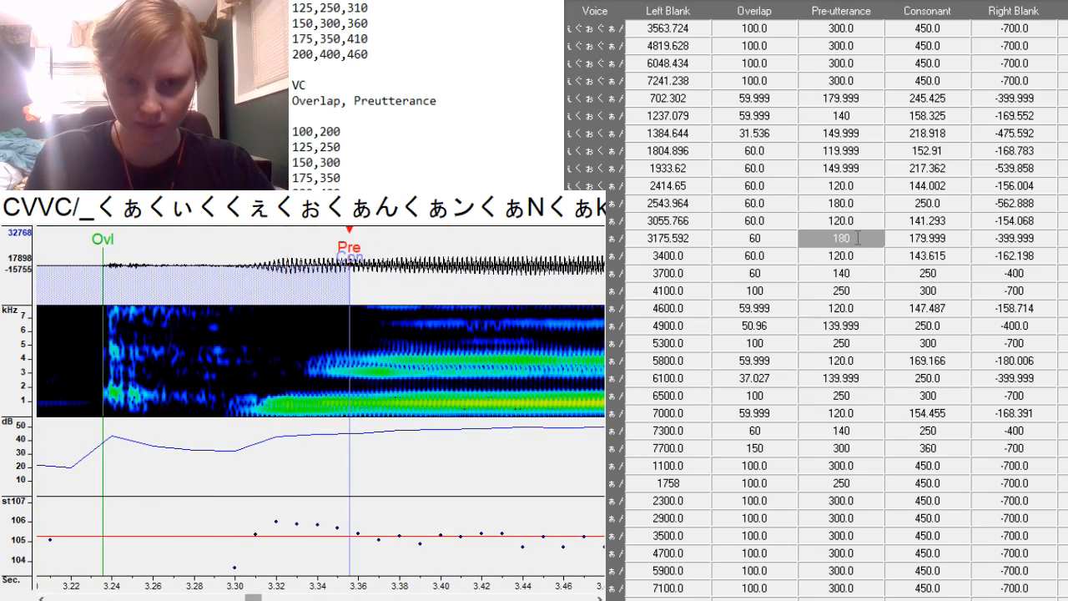
pyautogui.click(963, 238)
pyautogui.write('1')
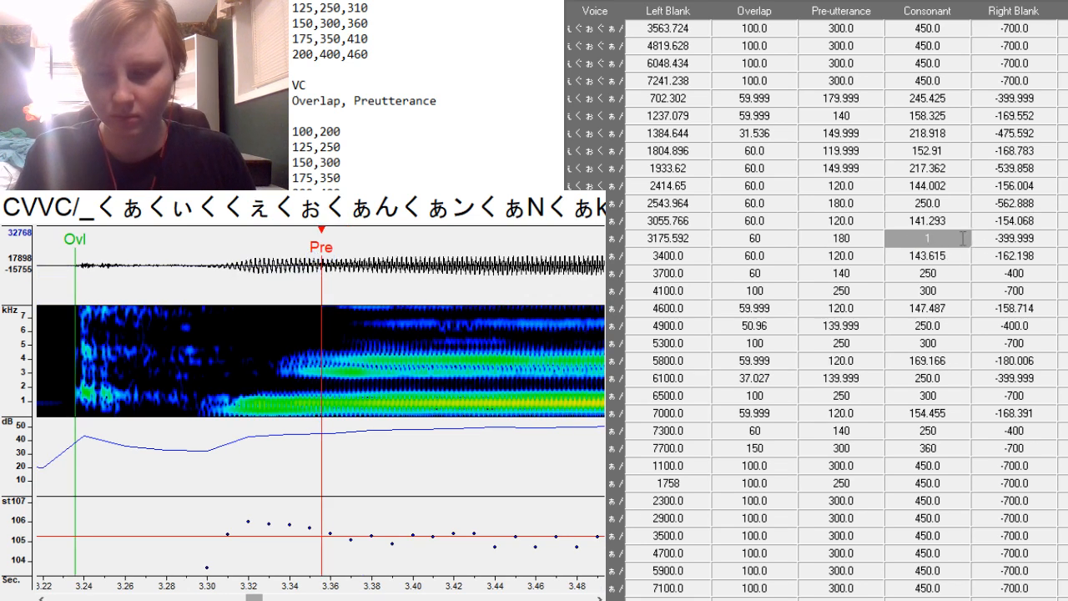
pyautogui.press('BackSpace')
pyautogui.write('250')
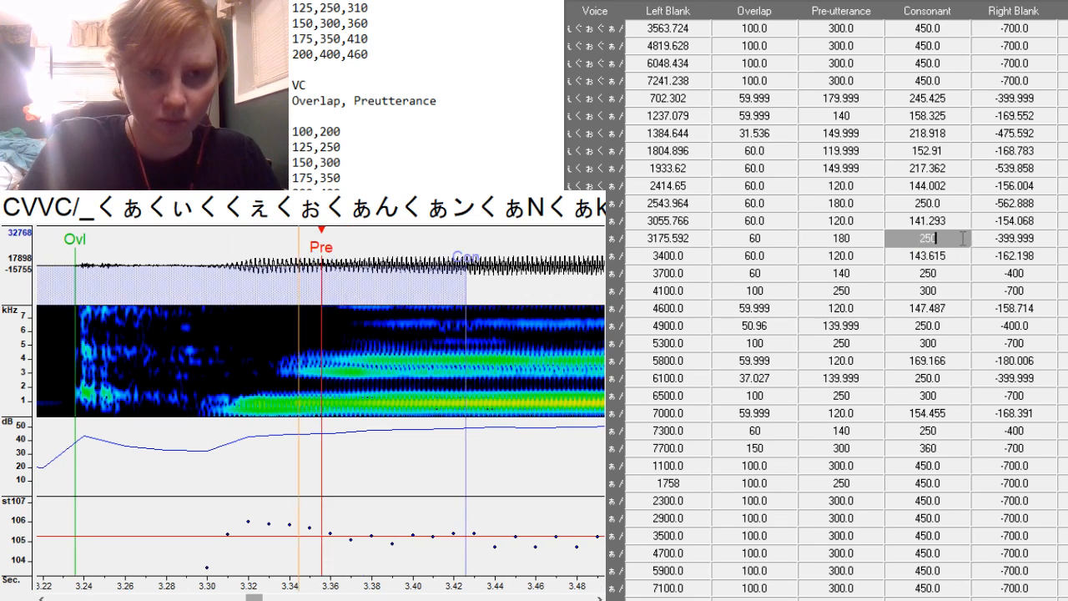
pyautogui.press('Return')
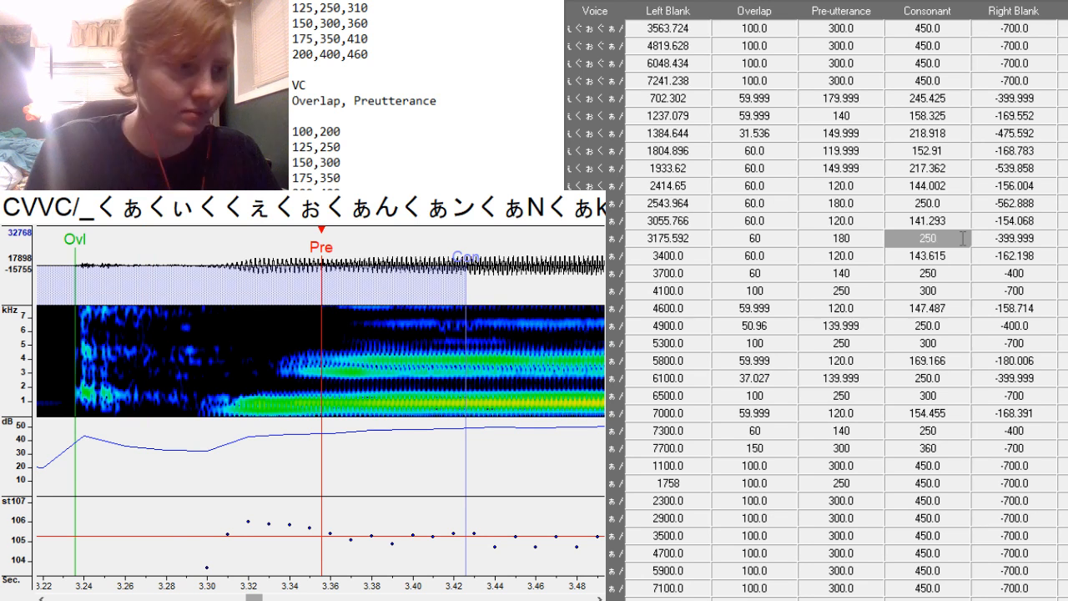
# Shift the 3400 row's whole timing to a left blank of 3653.134, placing its pre-utterance where the vowel ends.
pyautogui.press('Down')
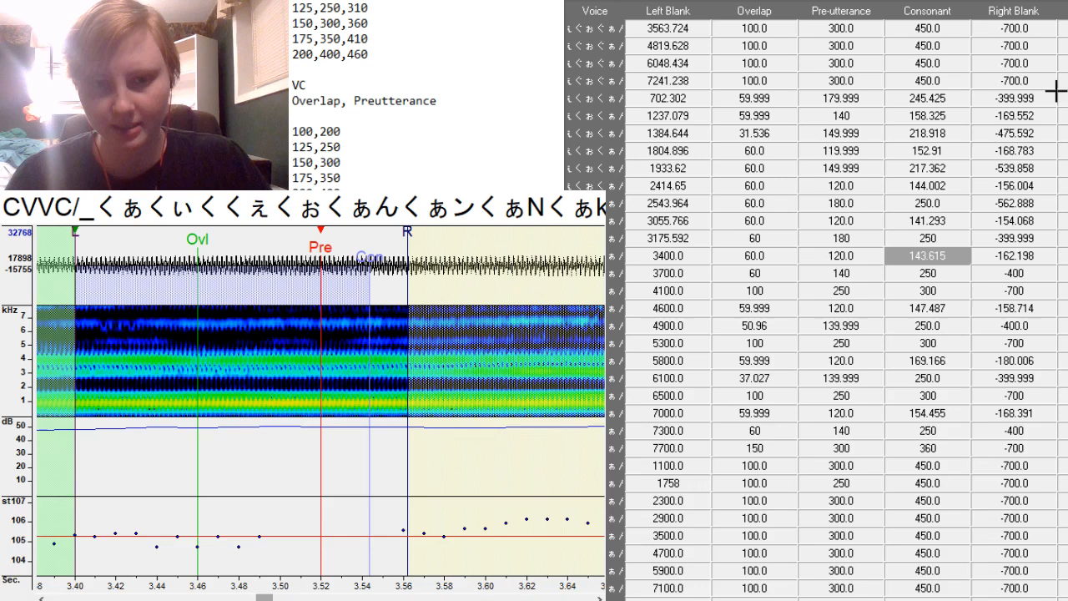
pyautogui.moveTo(265, 598); pyautogui.dragTo(281, 598)
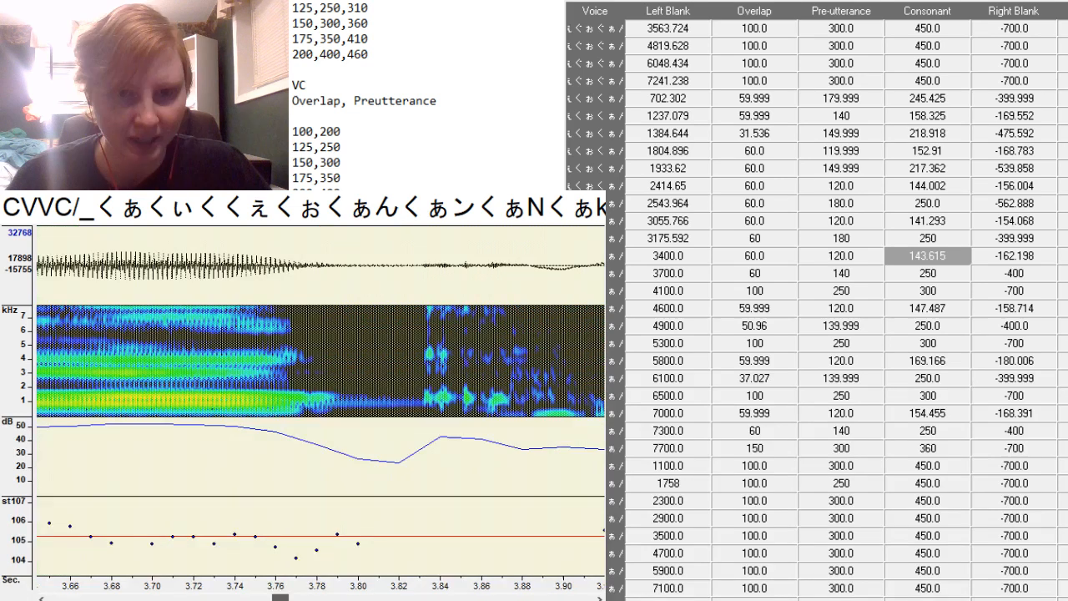
pyautogui.click(303, 380)
# Shift the 3700 row to a left blank of 3772.506, with the overlap at the consonant onset, and set its pre-utterance to 180.
pyautogui.press('Down')
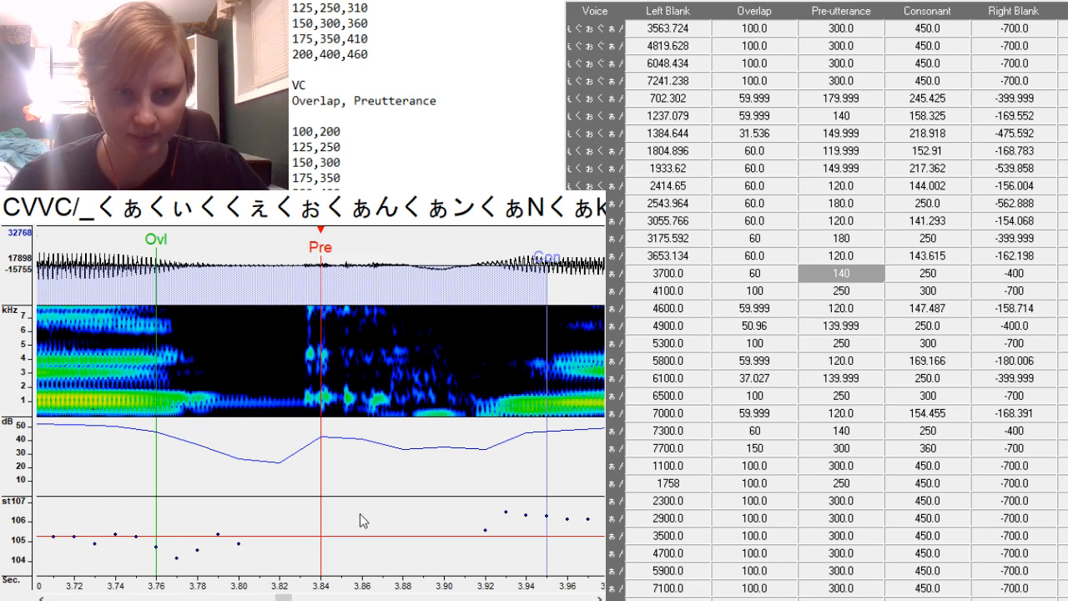
pyautogui.moveTo(284, 598); pyautogui.dragTo(285, 598)
pyautogui.moveTo(425, 404); pyautogui.dragTo(455, 437)
pyautogui.moveTo(285, 598); pyautogui.dragTo(290, 599)
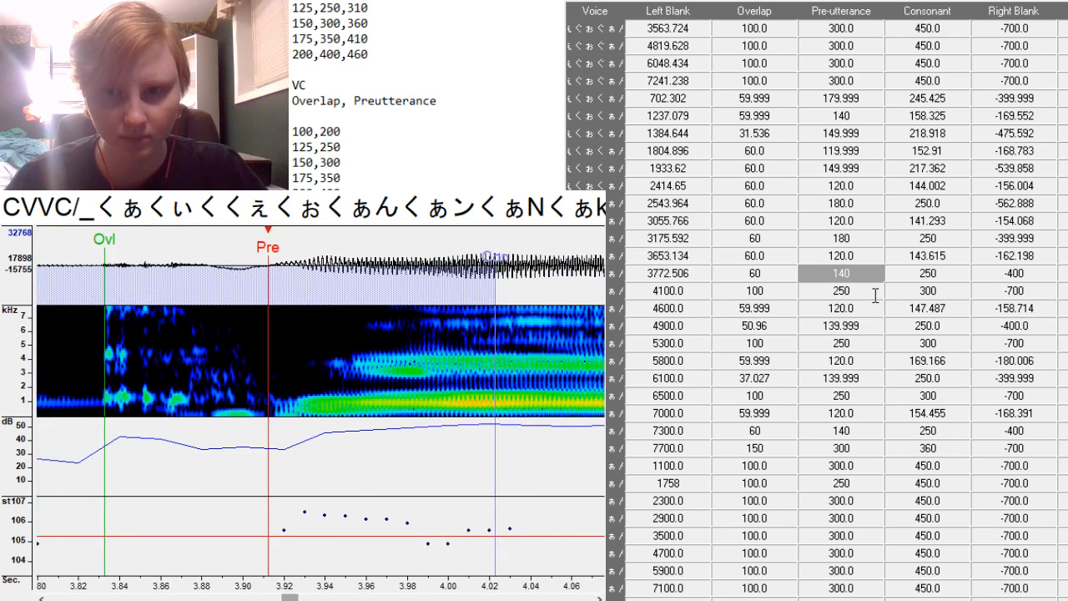
pyautogui.click(862, 280)
pyautogui.write('180')
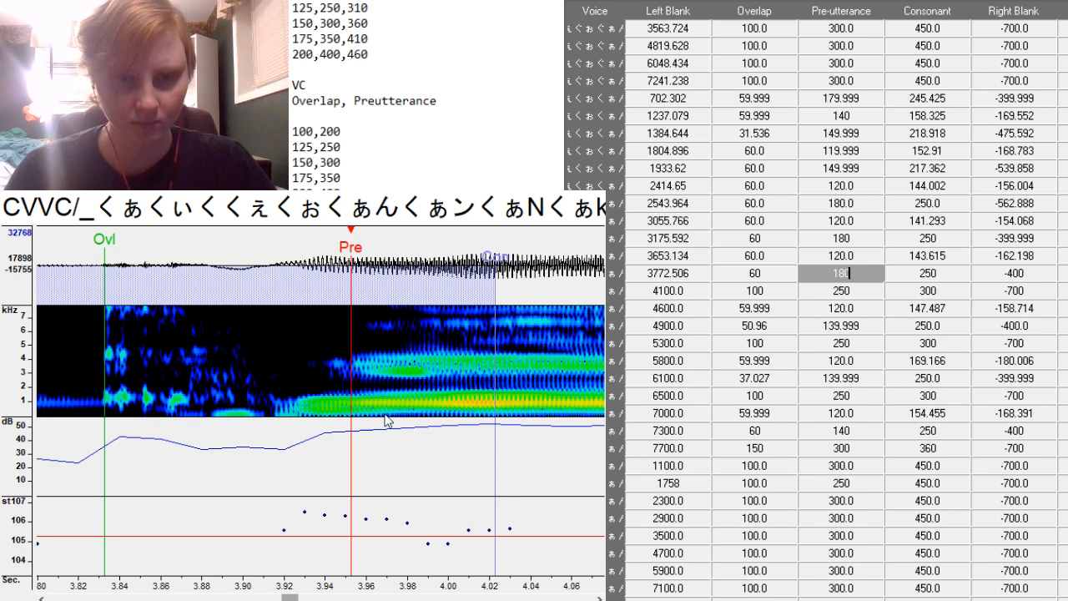
pyautogui.press('Return')
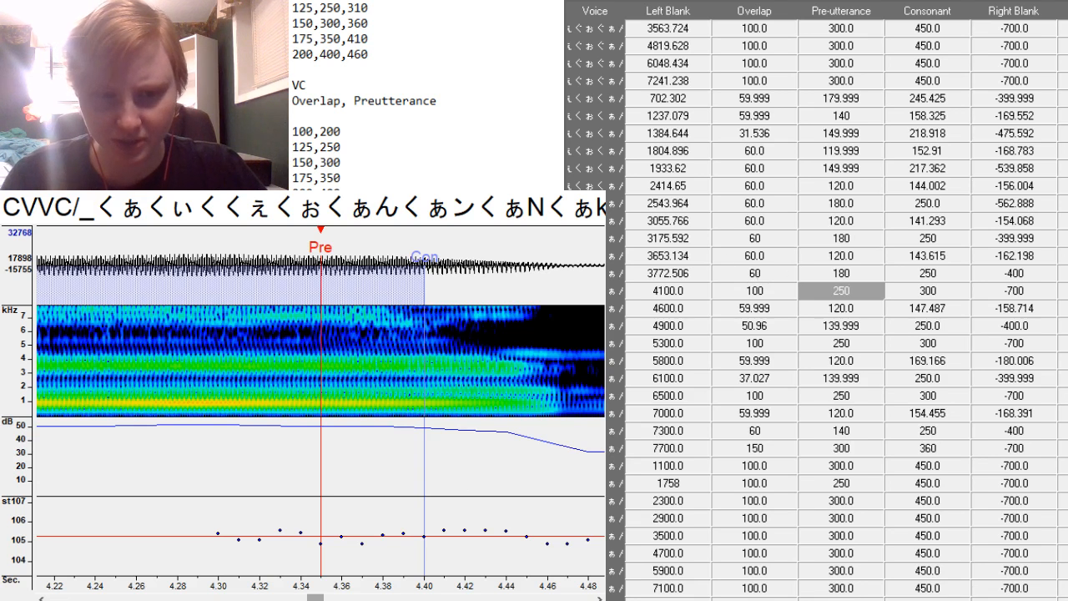
# Shift the 4100 row's whole timing to a left blank of 4216.902, placing its pre-utterance where the vowel gives way to the nasal.
pyautogui.moveTo(319, 596); pyautogui.dragTo(326, 596)
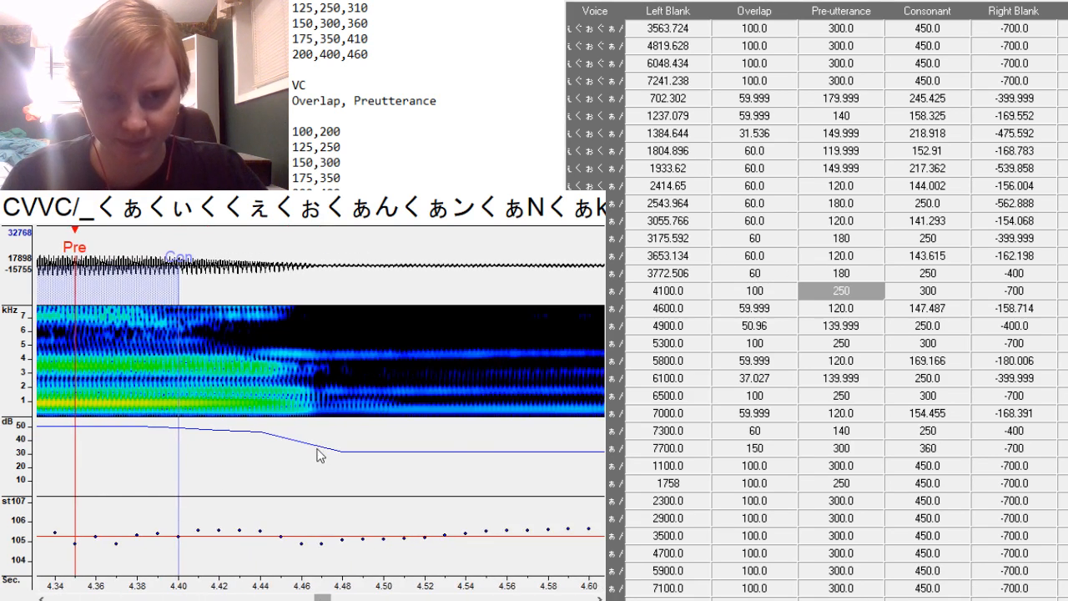
pyautogui.press('F3')
pyautogui.press('F3')
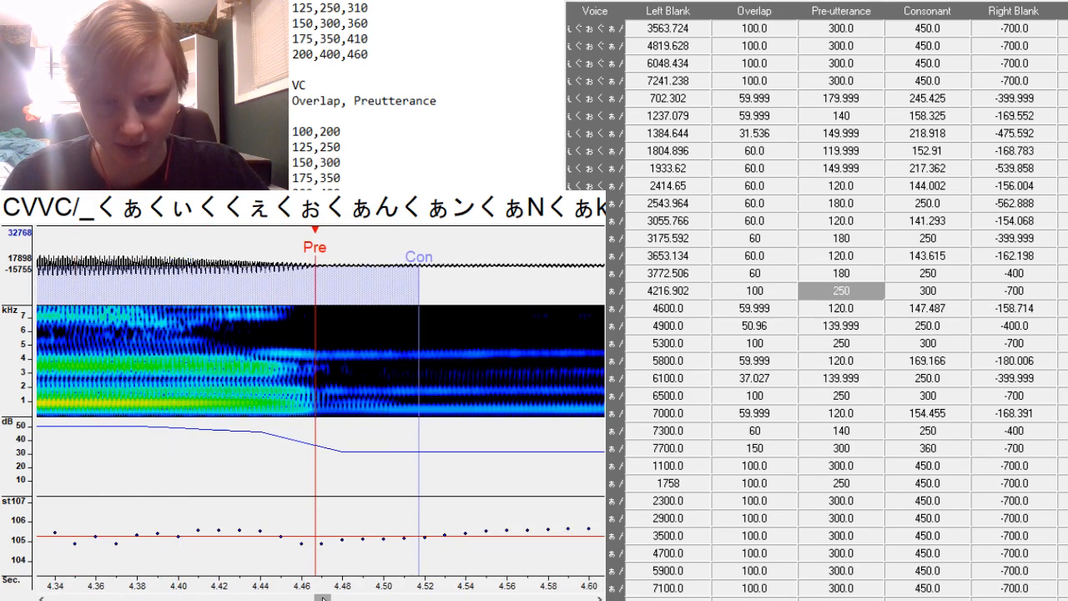
pyautogui.moveTo(324, 598); pyautogui.dragTo(344, 598)
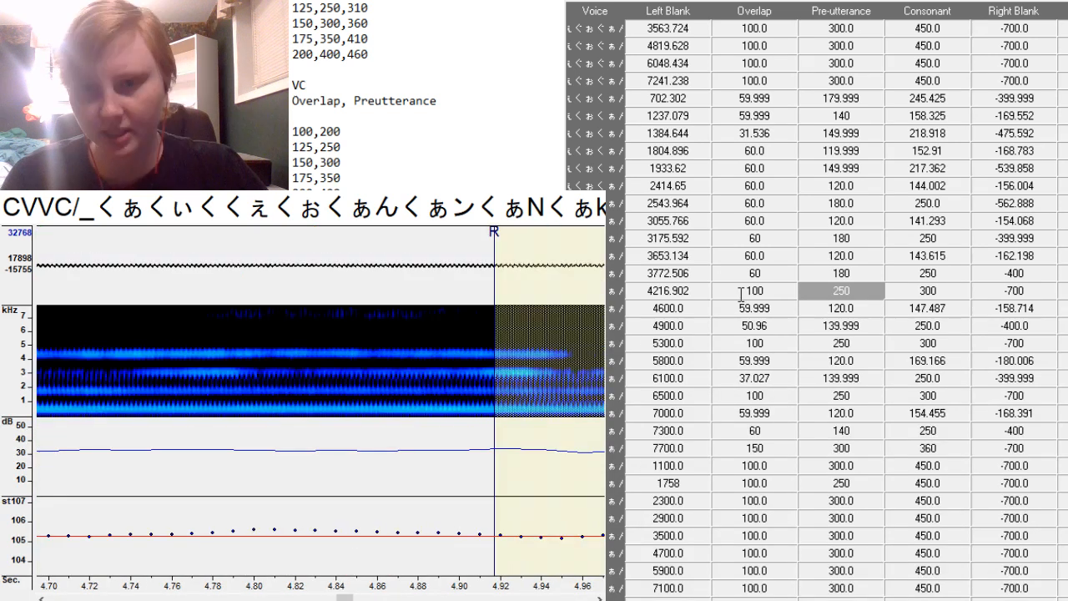
# Shift the 4600 row's whole timing to a left blank of 4919.108, placing its pre-utterance where the nasal fades out.
pyautogui.press('Down')
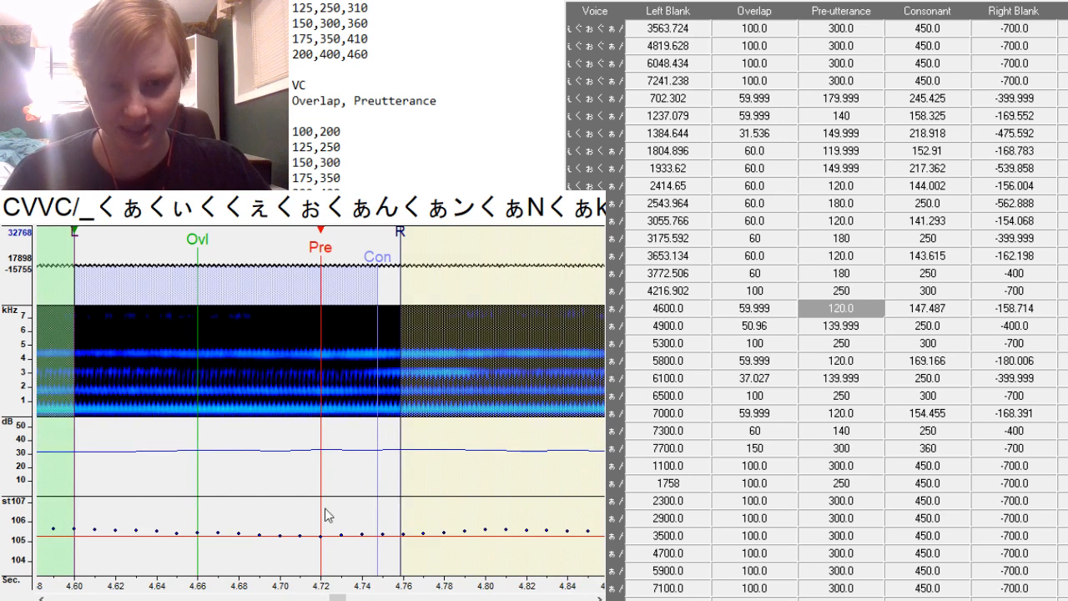
pyautogui.moveTo(337, 598); pyautogui.dragTo(359, 597)
pyautogui.press('F3')
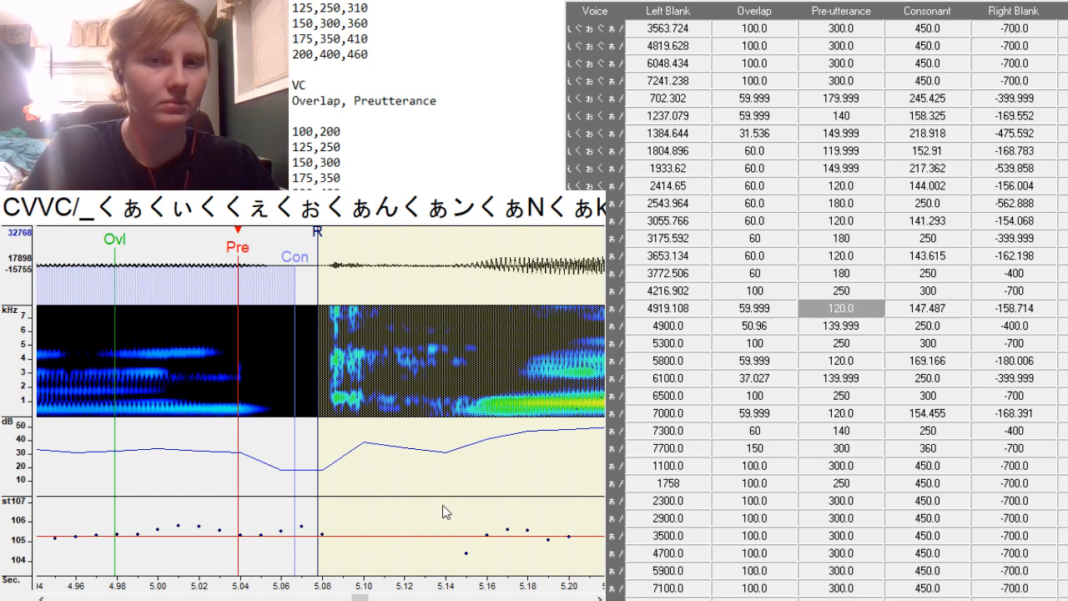
# Shift the 4900 row's whole timing to a left blank of 5045.446, placing its pre-utterance just after the vowel begins.
pyautogui.press('Down')
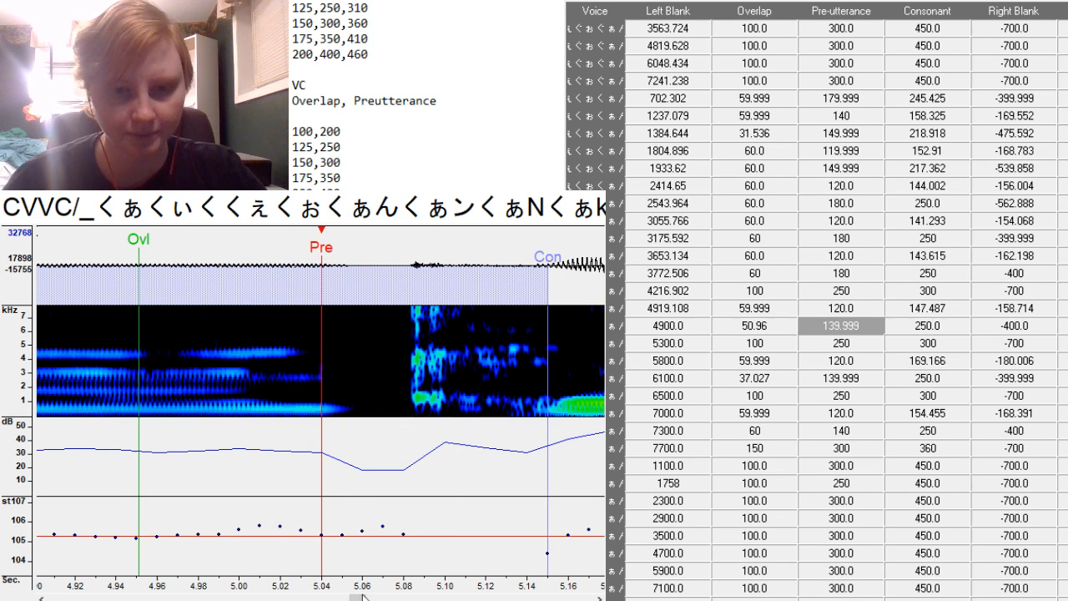
pyautogui.moveTo(363, 598); pyautogui.dragTo(368, 598)
pyautogui.hotkey('alt', 'F3')
pyautogui.hotkey('alt', 'F3')
pyautogui.hotkey('alt', 'F3')
pyautogui.hotkey('alt', 'F3')
pyautogui.hotkey('alt', 'F3')
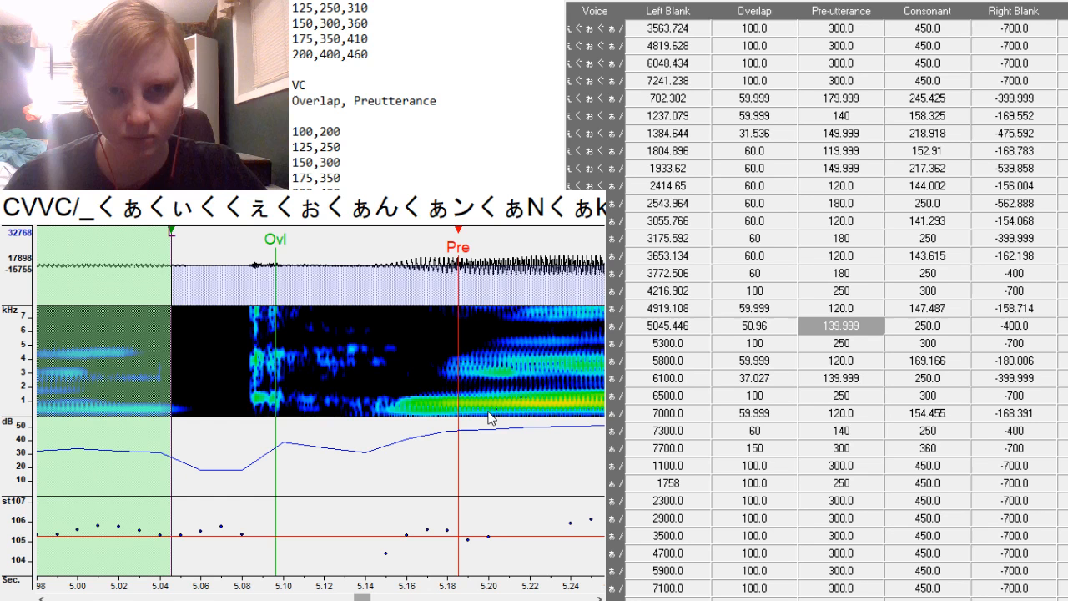
# Set the 5045.446 row's pre-utterance to 150 and move its overlap to 33.925, just before the consonant burst.
pyautogui.write('150')
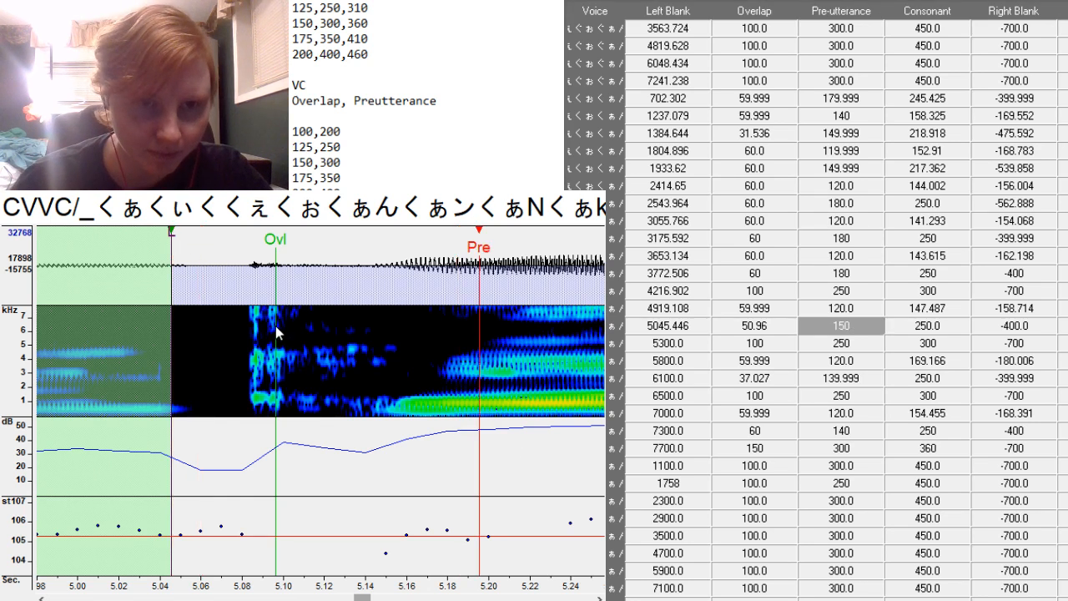
pyautogui.moveTo(275, 325); pyautogui.dragTo(241, 339)
pyautogui.press('F2')
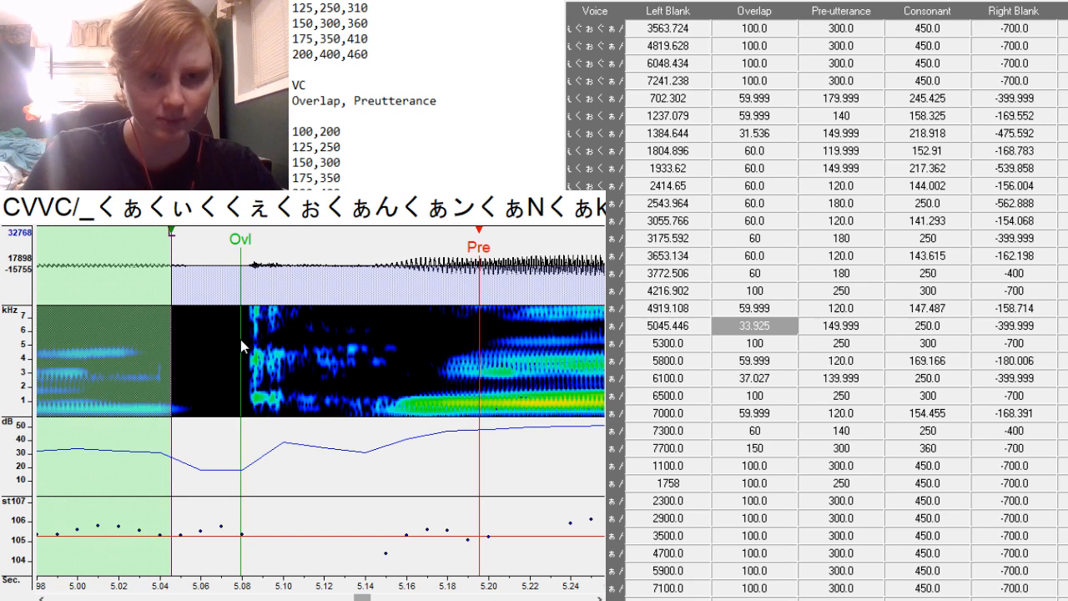
# Shift the 5300 row's whole timing to a left blank of 5518.878, placing its pre-utterance where the vowel ends.
pyautogui.press('Down')
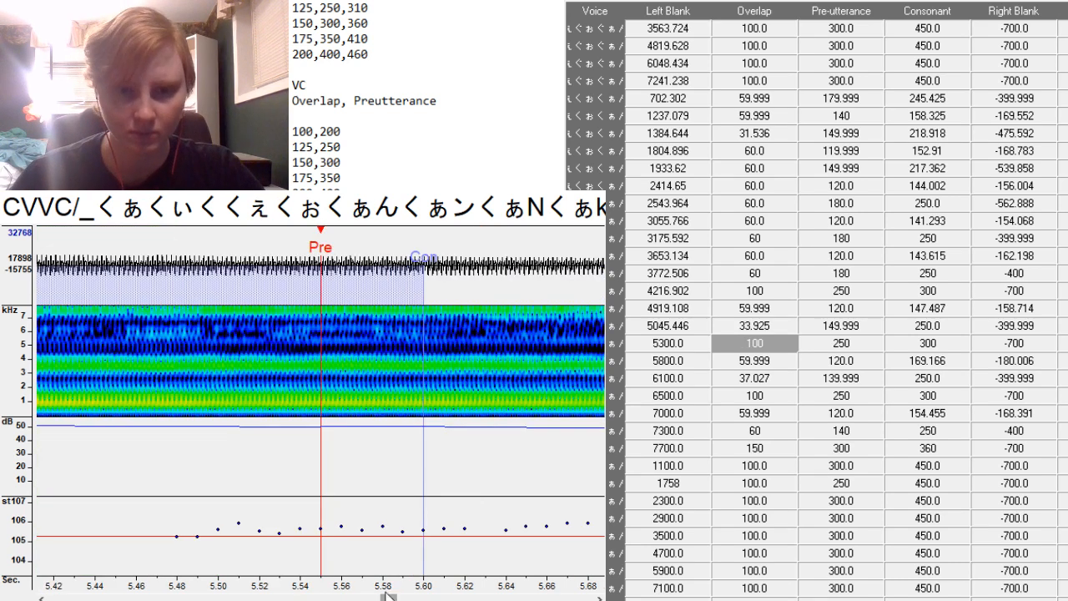
pyautogui.moveTo(387, 598); pyautogui.dragTo(399, 597)
pyautogui.click(406, 419)
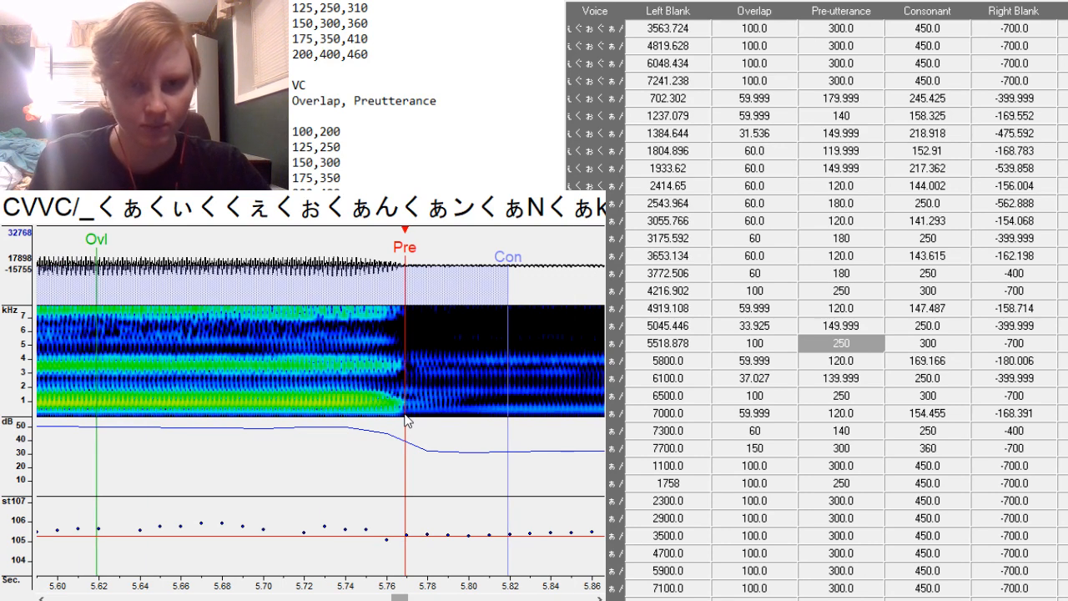
# Shift the 5800 row's whole timing to a left blank of 6113.845, placing its pre-utterance at the end of the nasal.
pyautogui.press('Down')
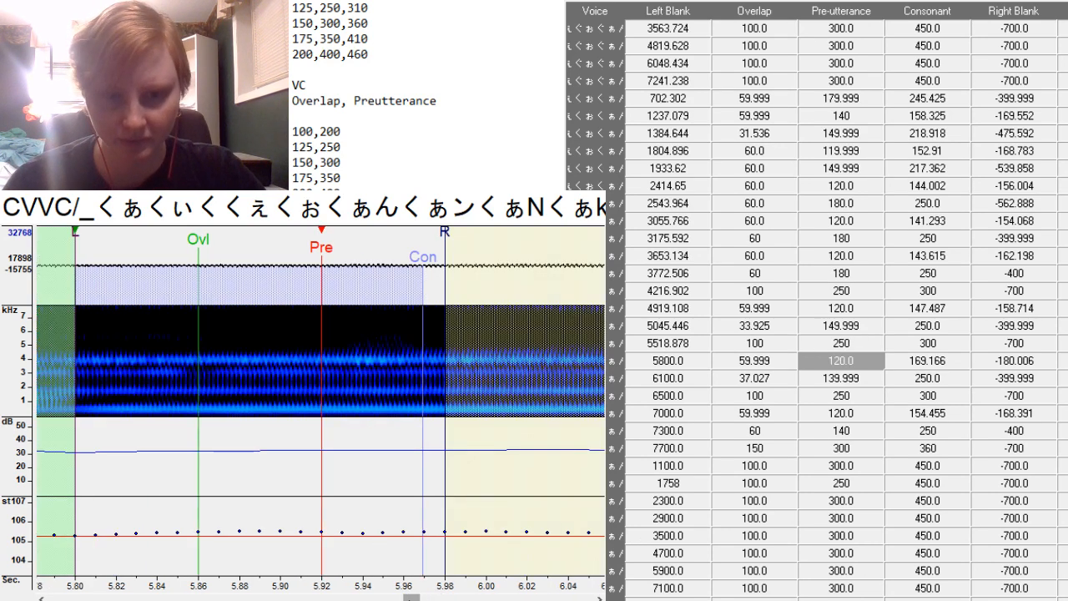
pyautogui.moveTo(409, 598); pyautogui.dragTo(432, 598)
pyautogui.click(243, 412)
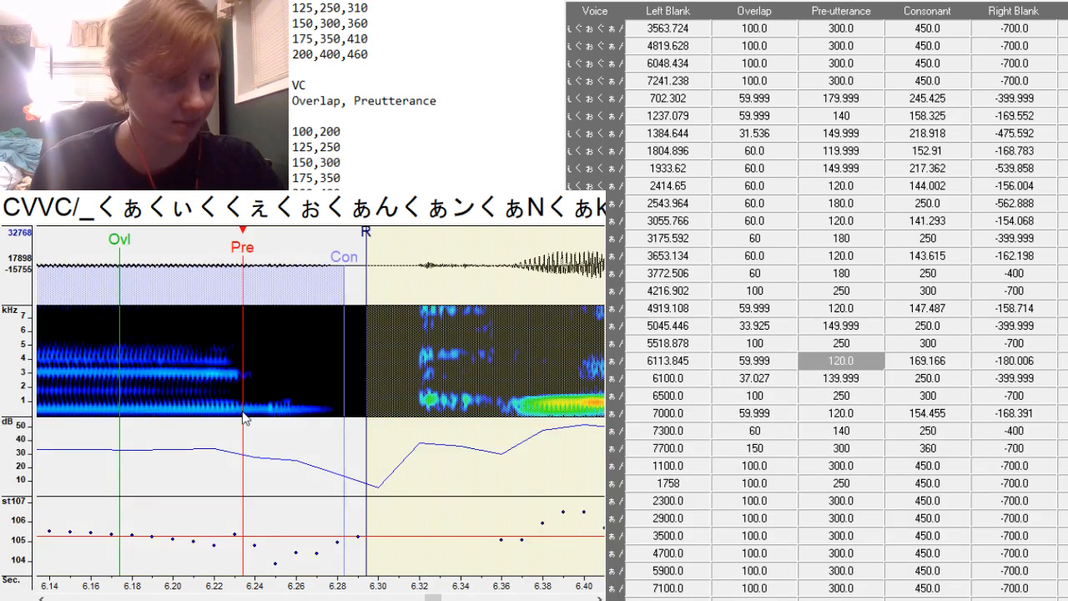
# Shift the 6100 row's whole timing to a left blank of 6260.316, placing its pre-utterance inside the vowel after the burst.
pyautogui.press('Down')
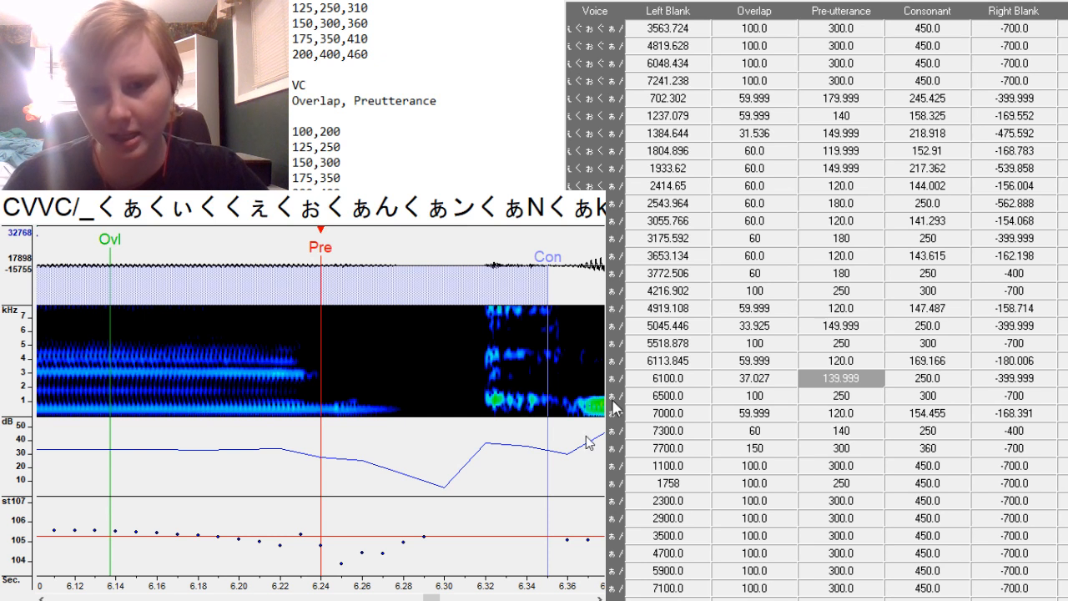
pyautogui.moveTo(431, 597); pyautogui.dragTo(438, 597)
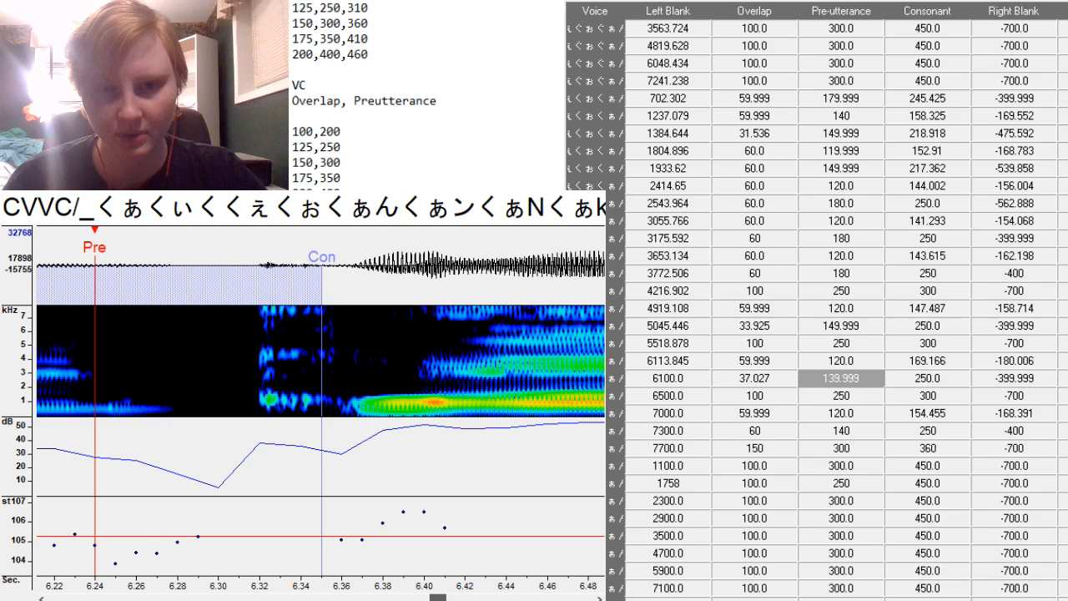
pyautogui.press('F3')
pyautogui.press('F3')
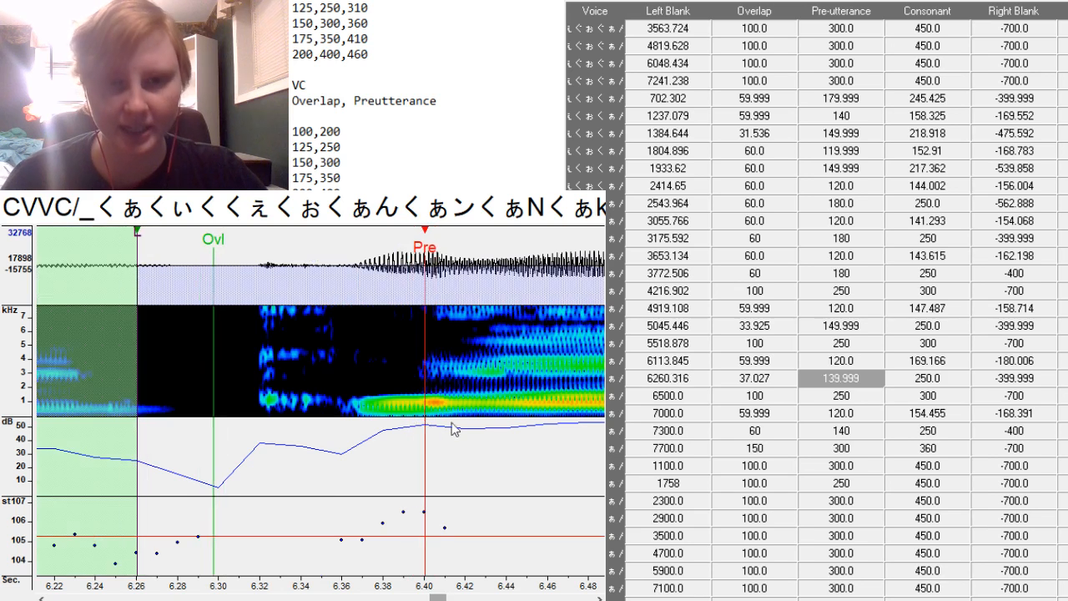
# Shift the 6260.316 row's whole timing to a left blank of 6272.317 and extend its right blank to -630.513 within the sustained vowel.
pyautogui.press('F3')
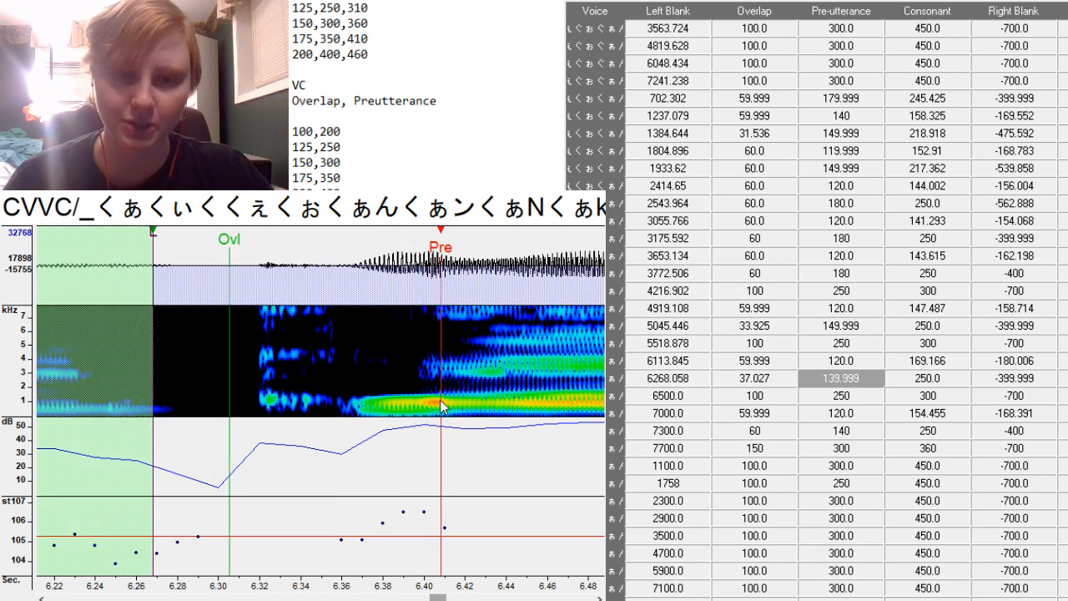
pyautogui.press('F3')
pyautogui.press('F3')
pyautogui.press('F3')
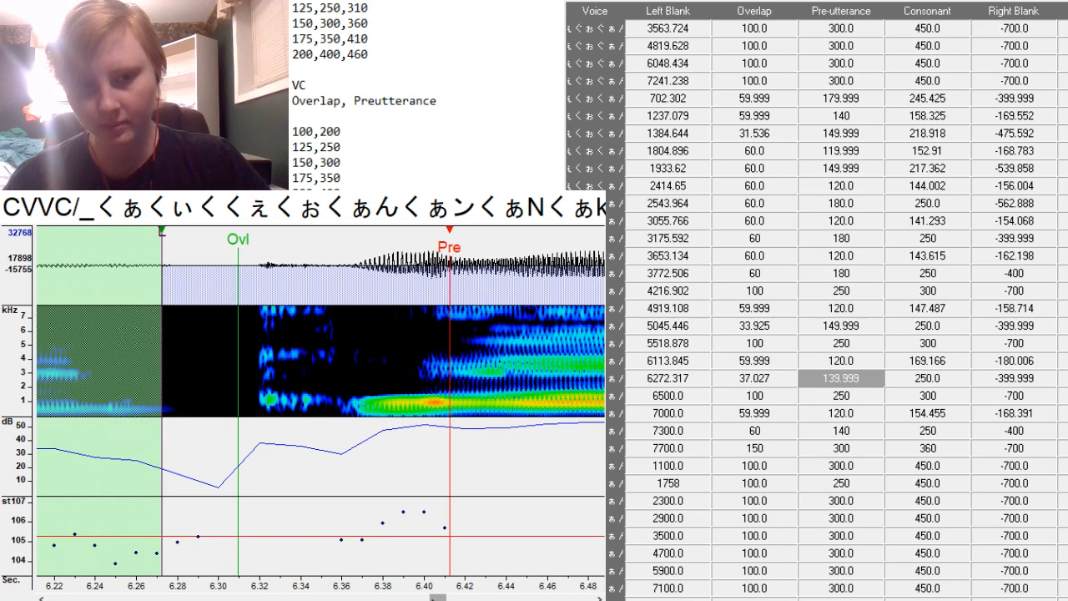
pyautogui.moveTo(434, 598); pyautogui.dragTo(460, 598)
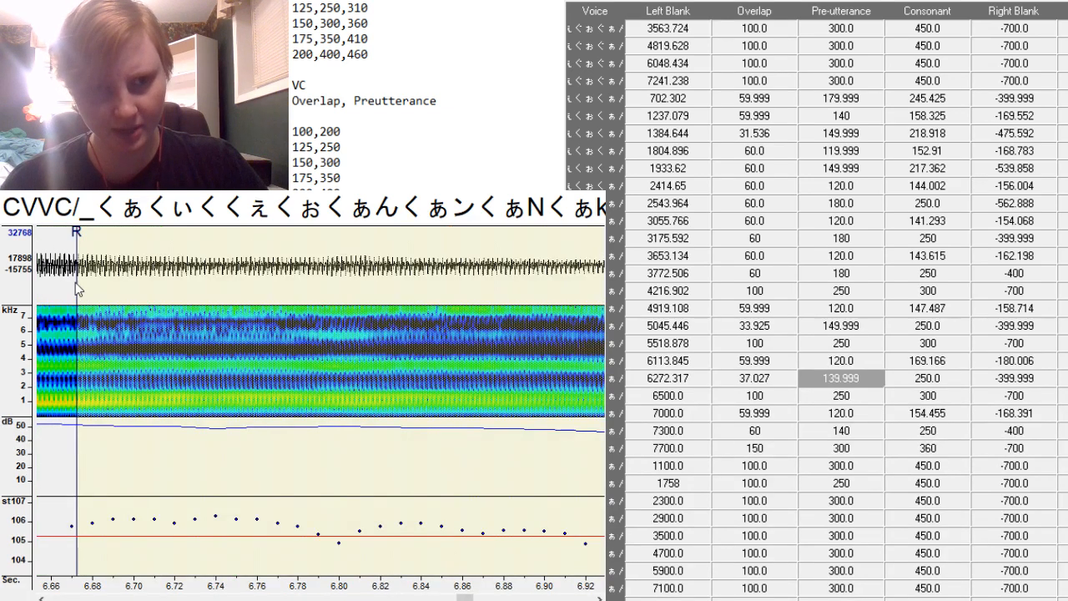
pyautogui.moveTo(77, 284)
pyautogui.mouseDown()
pyautogui.moveTo(544, 351)
pyautogui.moveTo(551, 376)
pyautogui.mouseUp()
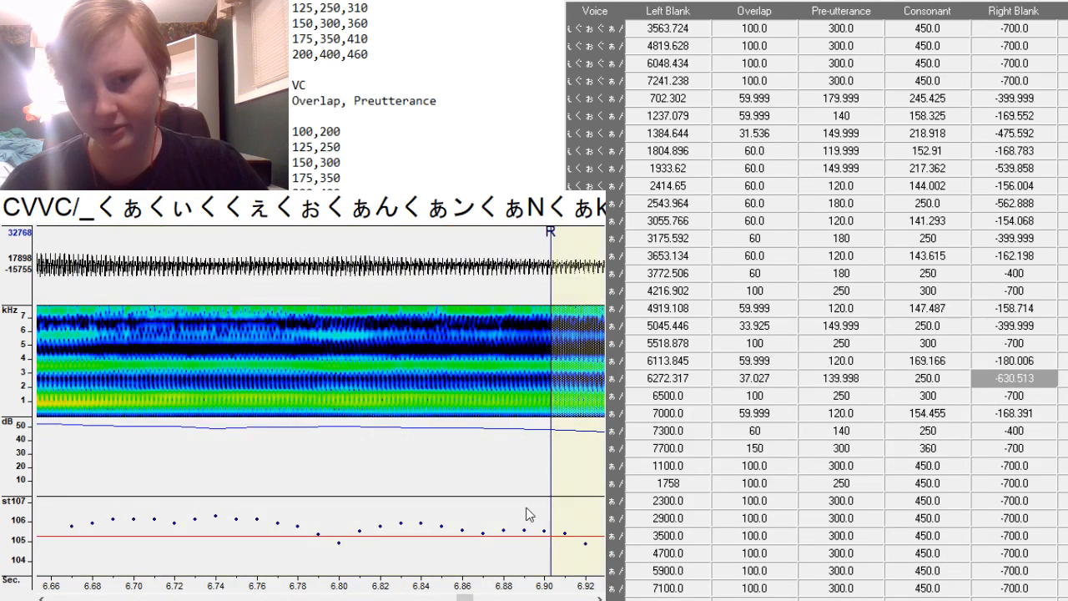
pyautogui.moveTo(466, 598)
pyautogui.mouseDown()
pyautogui.moveTo(478, 598)
pyautogui.moveTo(449, 592)
pyautogui.mouseUp()
# Shift the 6500 row's whole timing to a left blank of 6728.325, with pre-utterance at the vowel's end, and shorten its right blank to -560.887.
pyautogui.press('Down')
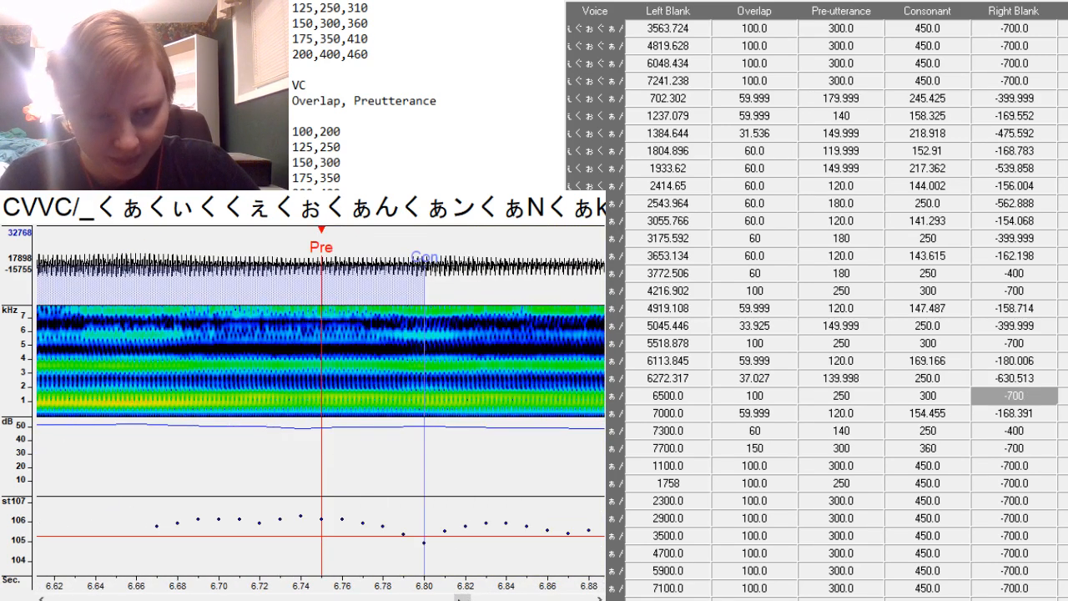
pyautogui.moveTo(458, 598); pyautogui.dragTo(463, 598)
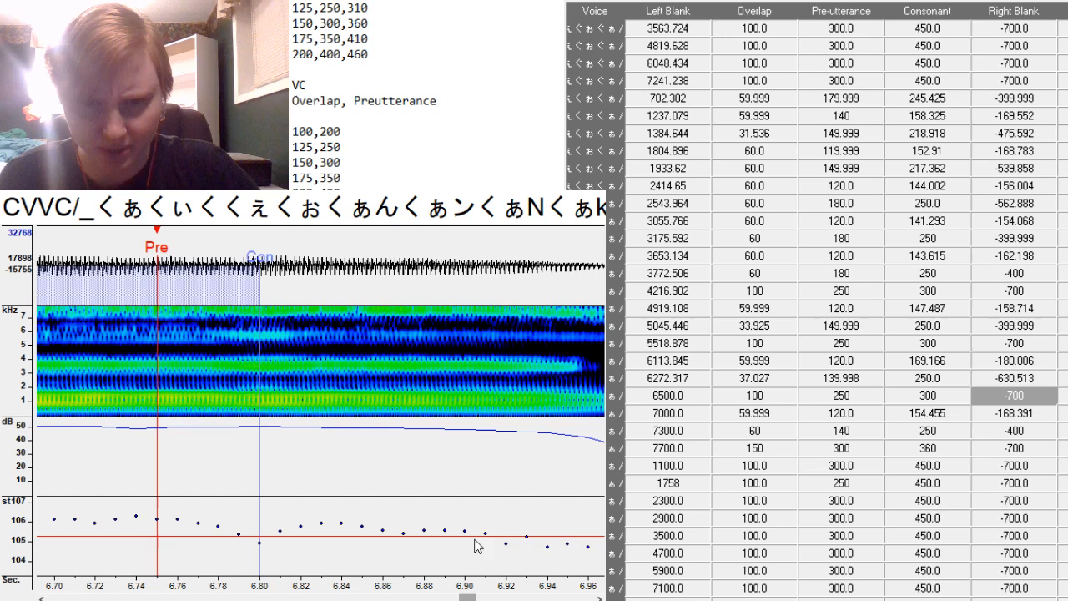
pyautogui.press('F3')
pyautogui.press('F3')
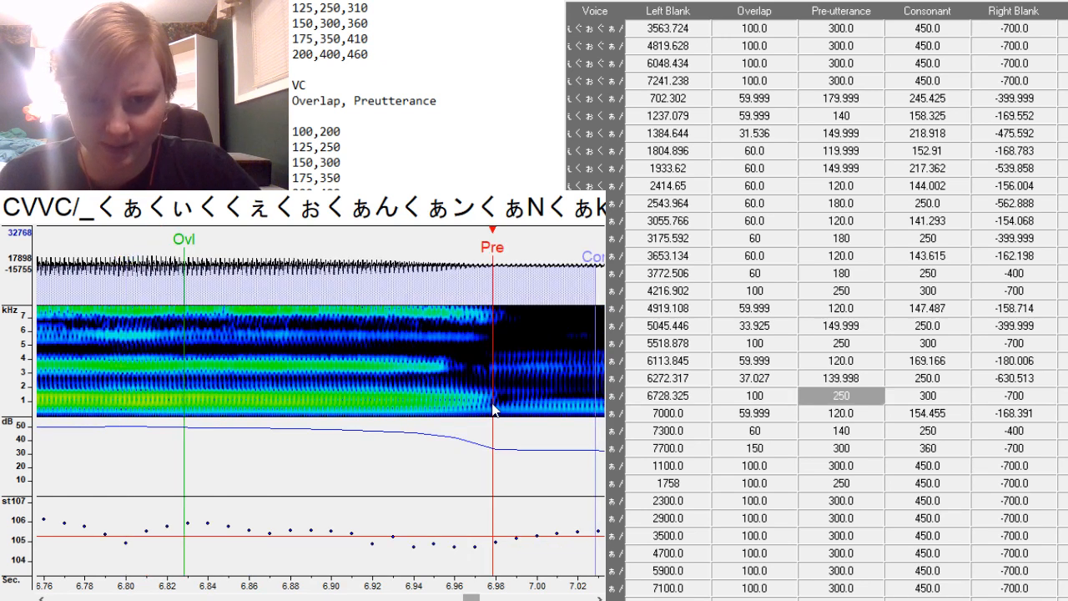
pyautogui.moveTo(471, 598); pyautogui.dragTo(501, 598)
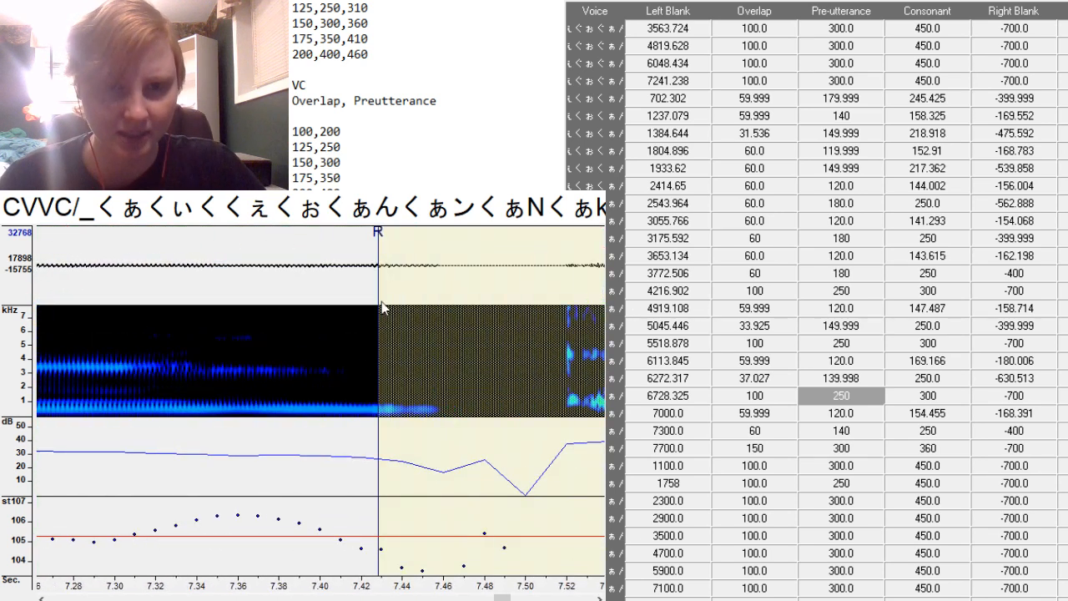
pyautogui.moveTo(381, 301); pyautogui.dragTo(92, 437)
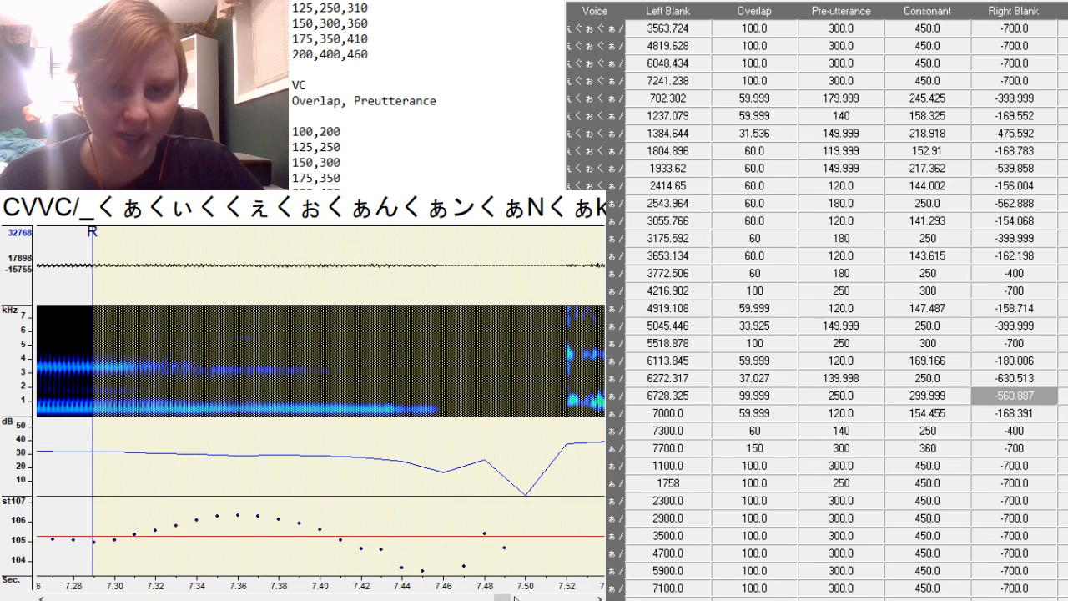
pyautogui.moveTo(514, 597); pyautogui.dragTo(487, 597)
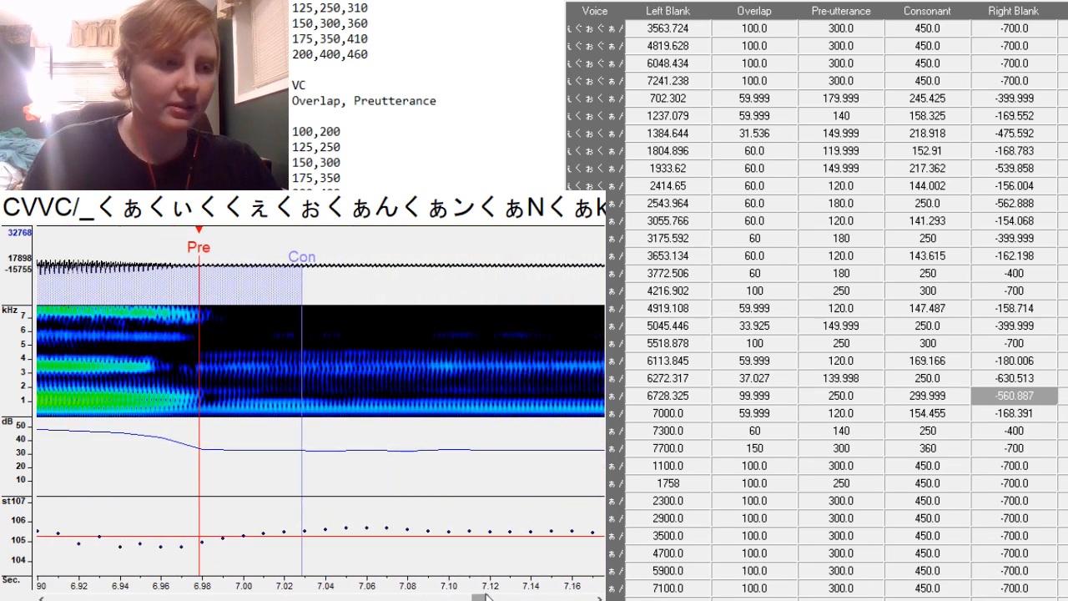
# Shift the 7000 row's whole timing to a left blank of 7316.324, placing its pre-utterance near the end of the nasal.
pyautogui.press('Down')
pyautogui.moveTo(486, 598); pyautogui.dragTo(509, 598)
pyautogui.press('F3')
pyautogui.press('F3')
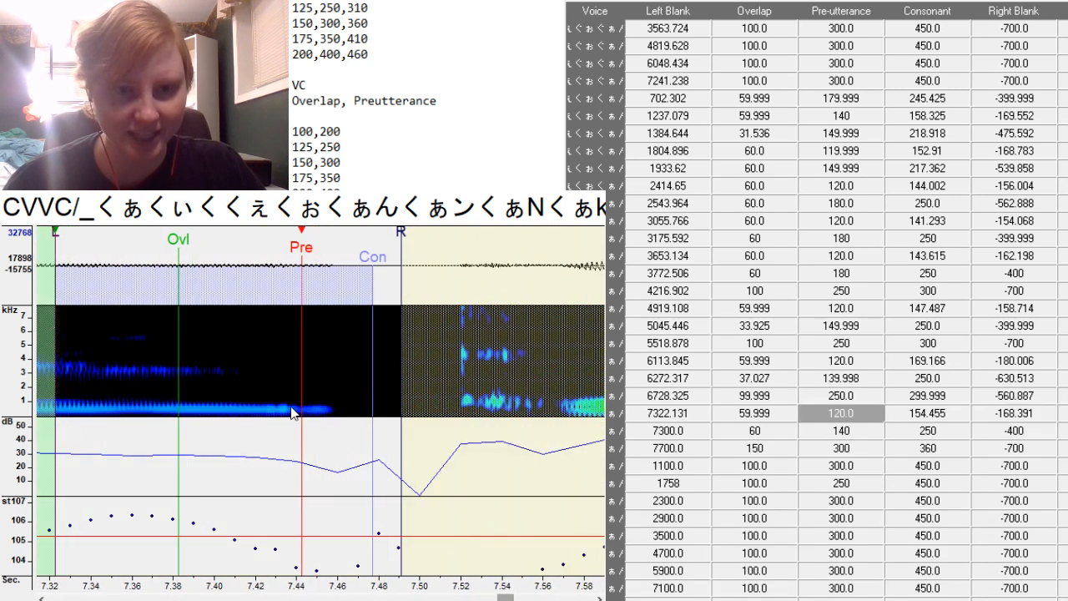
pyautogui.press('F3')
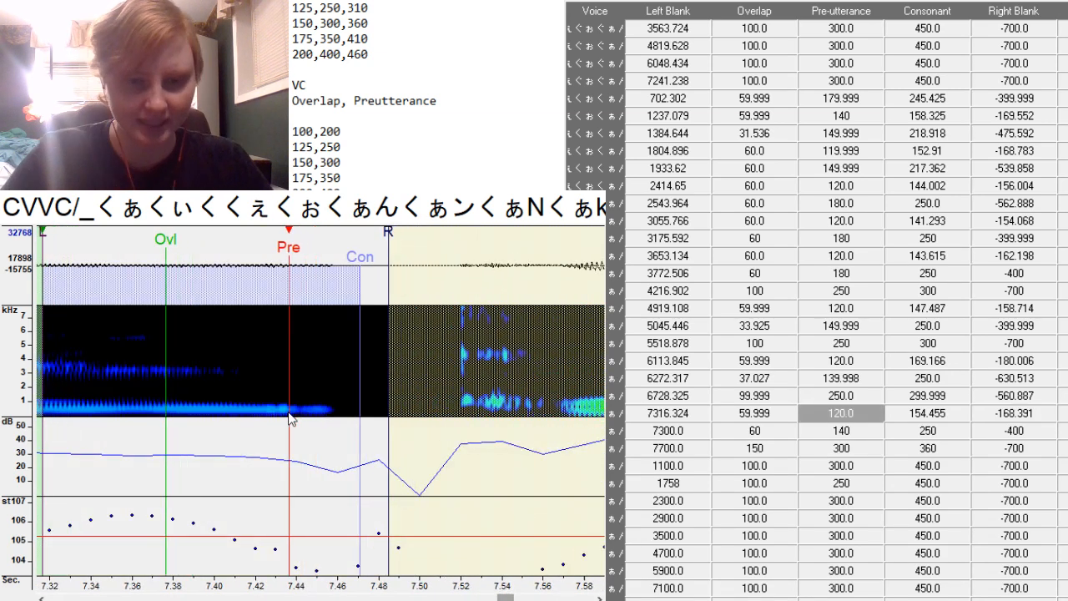
# Set the 7300 row's pre-utterance to 160 and shift its whole timing to a left blank of 7455.956, aligning the pre-utterance with the vowel.
pyautogui.press('Down')
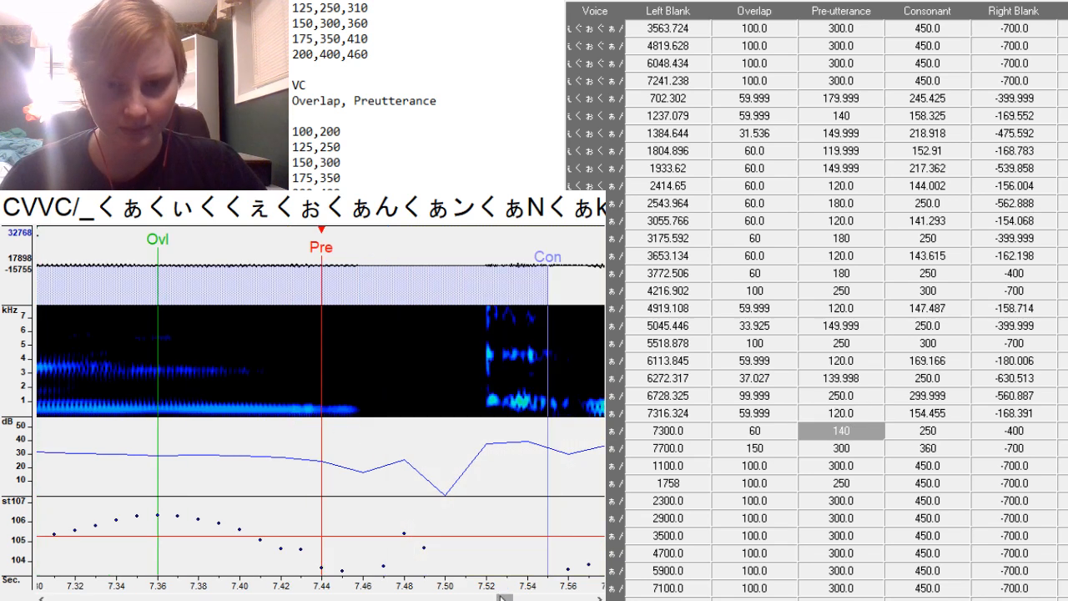
pyautogui.moveTo(503, 598); pyautogui.dragTo(510, 598)
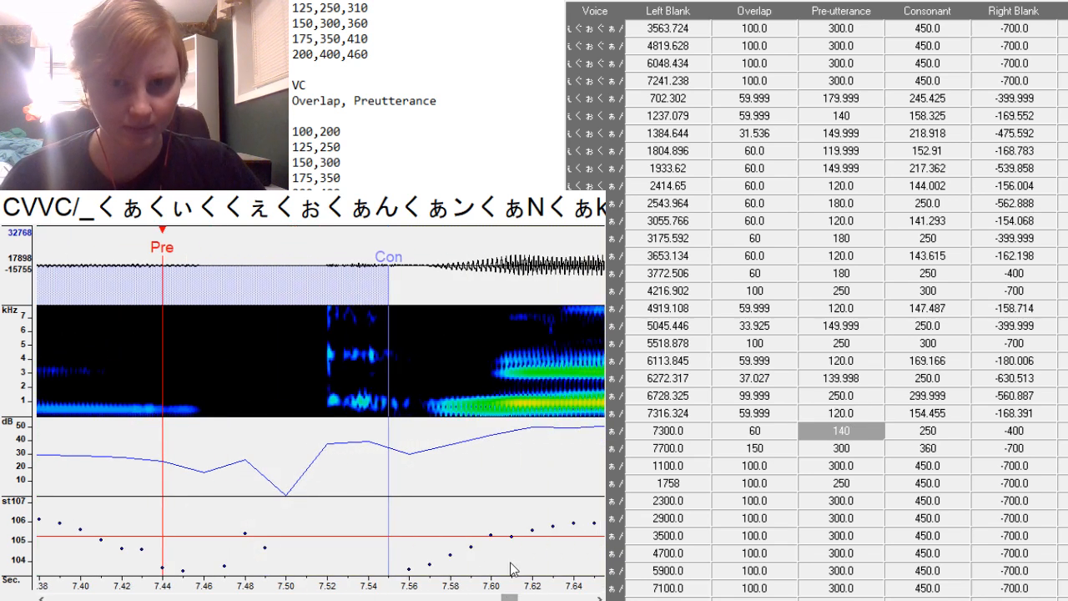
pyautogui.press('F3')
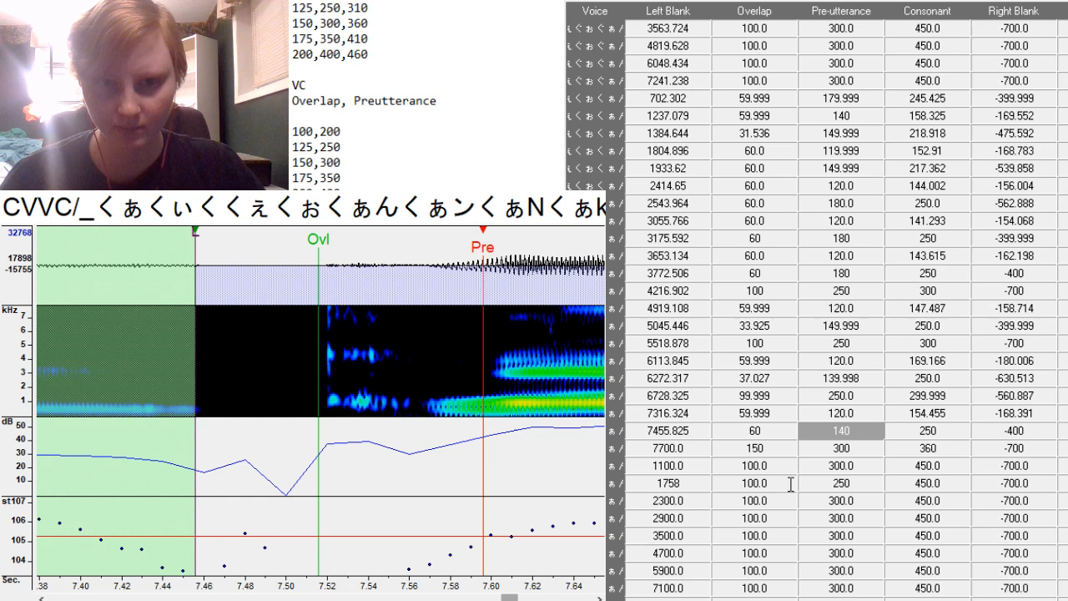
pyautogui.press('BackSpace')
pyautogui.press('BackSpace')
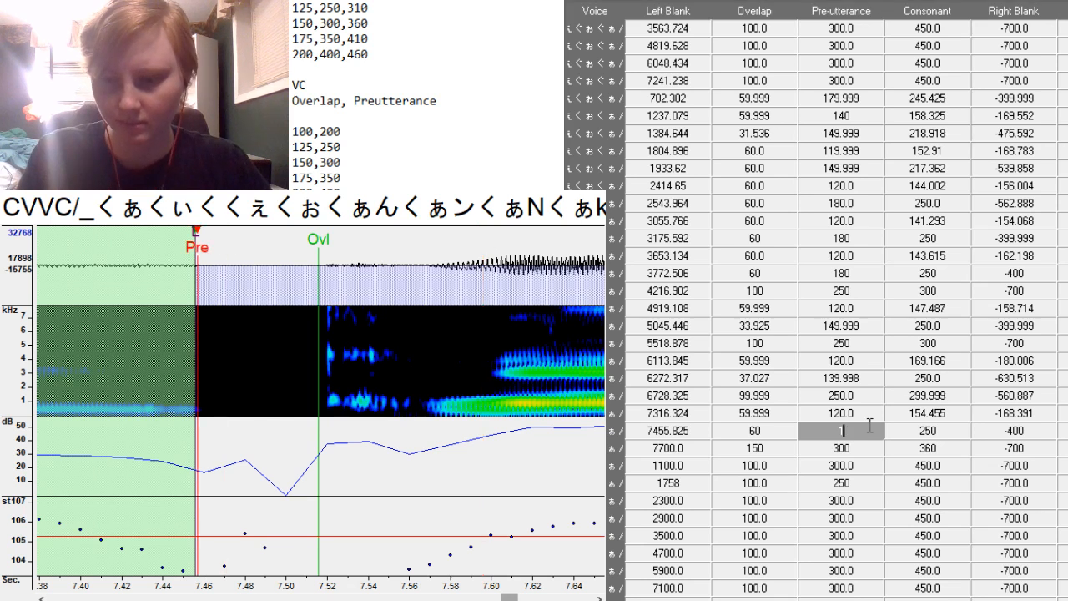
pyautogui.write('60')
pyautogui.press('Return')
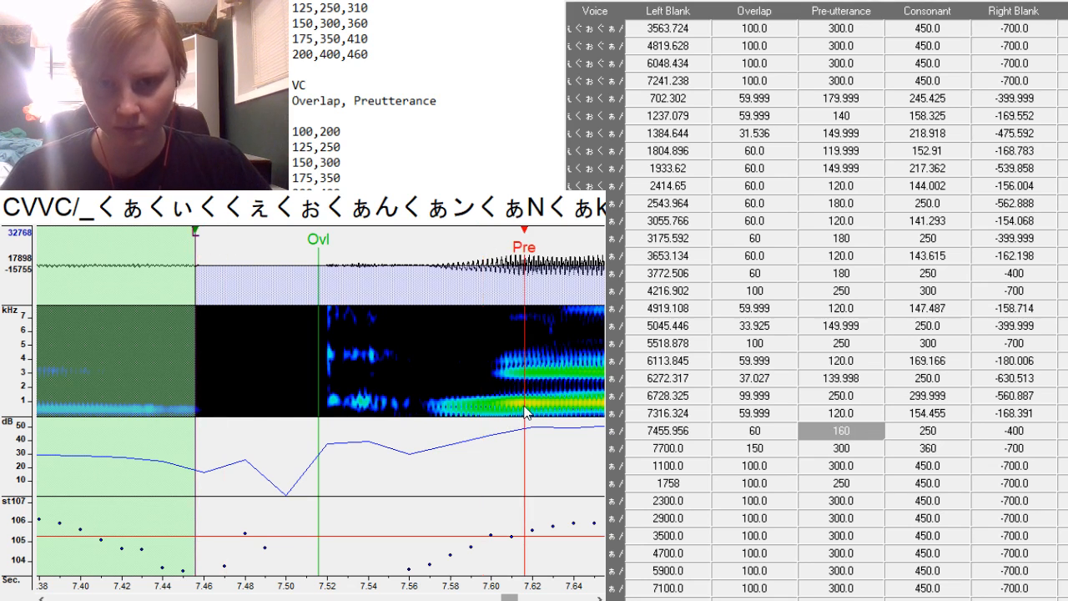
# Shift the 7700 row's whole timing to a left blank of 7756.144, placing its pre-utterance just after the final consonant burst.
pyautogui.press('Down')
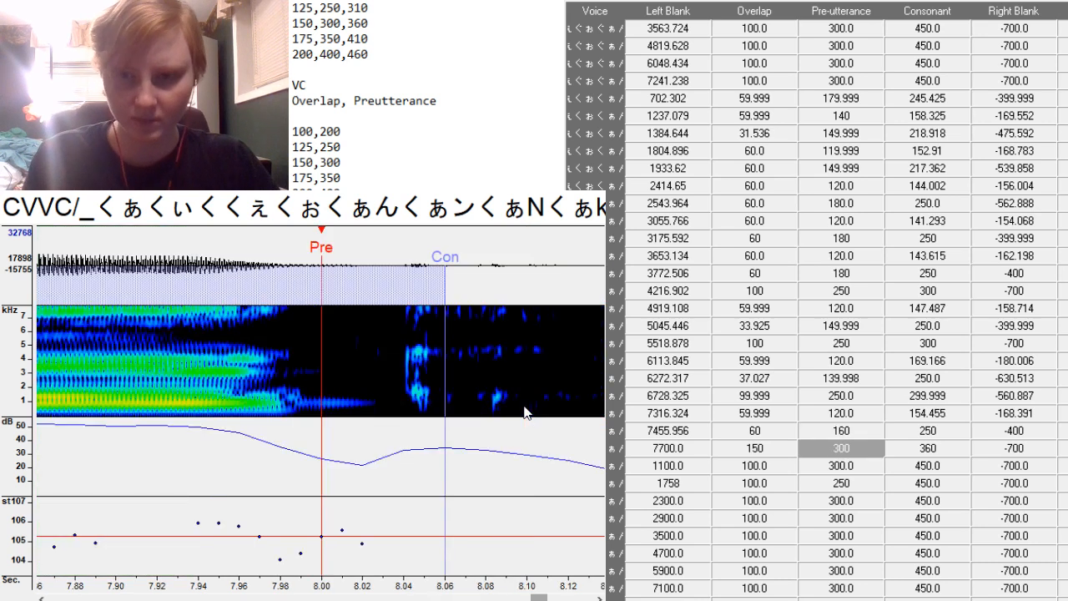
pyautogui.press('Up')
pyautogui.press('Down')
pyautogui.press('Up')
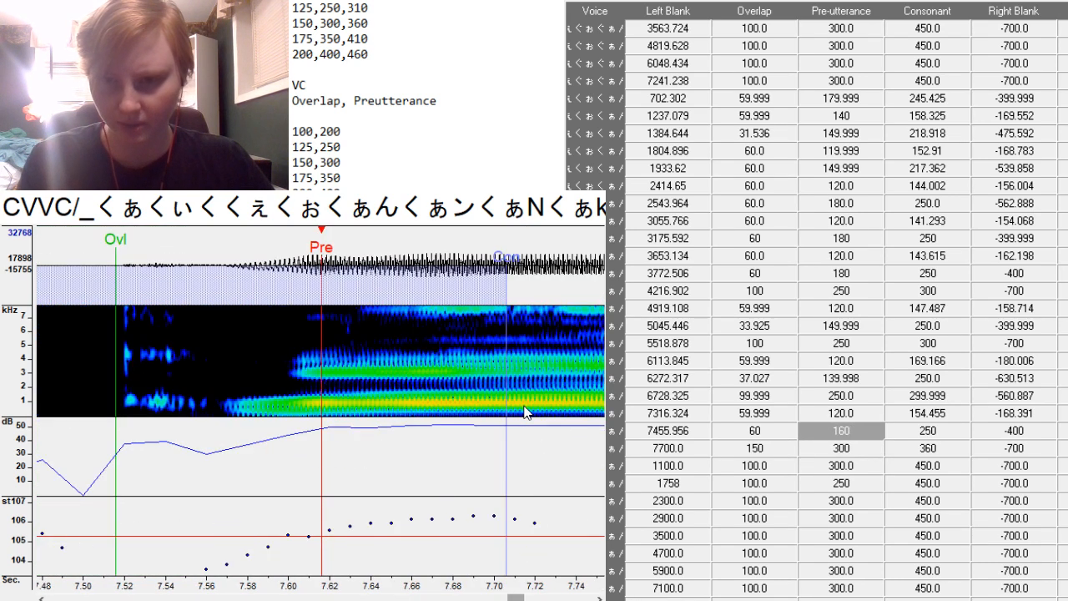
pyautogui.press('Down')
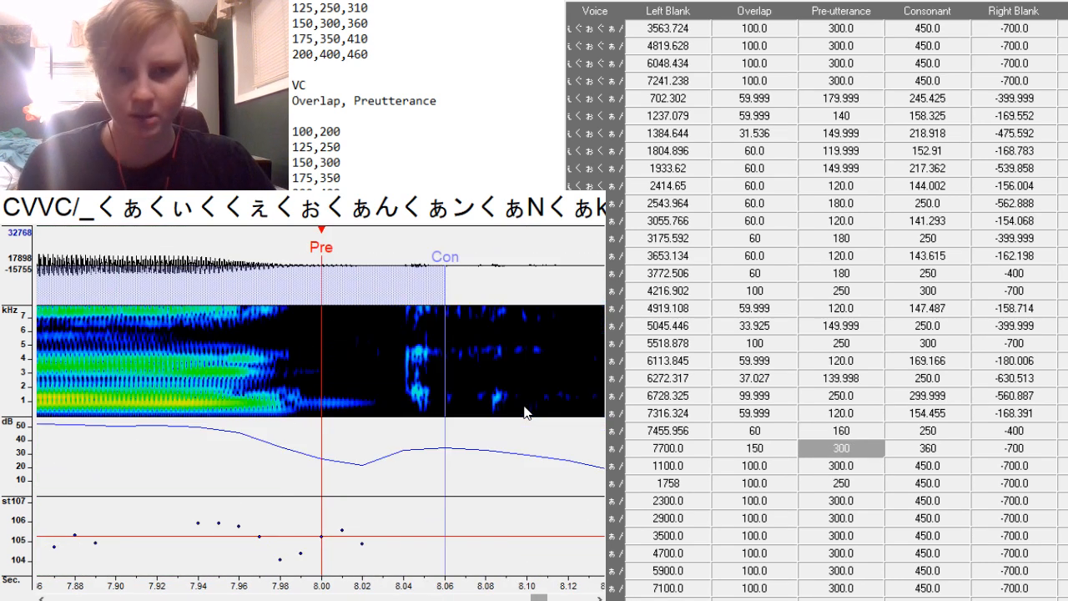
pyautogui.press('F3')
pyautogui.press('F3')
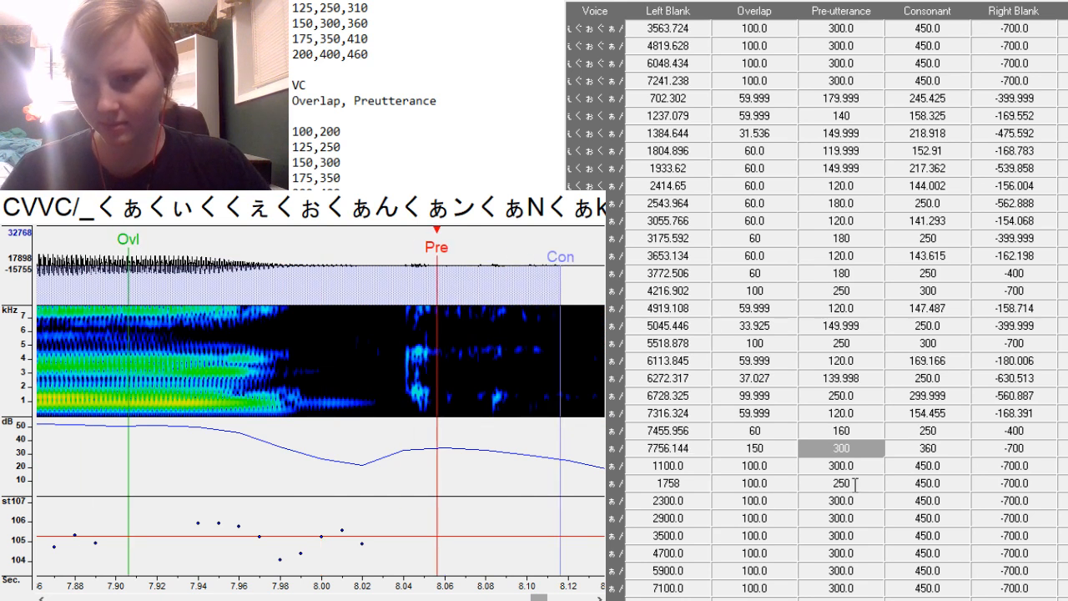
# Set the 1100 row's pre-utterance to 330 and shift its whole timing to a left blank of 1202.706, aligned with the vowel after the consonant.
pyautogui.press('Down')
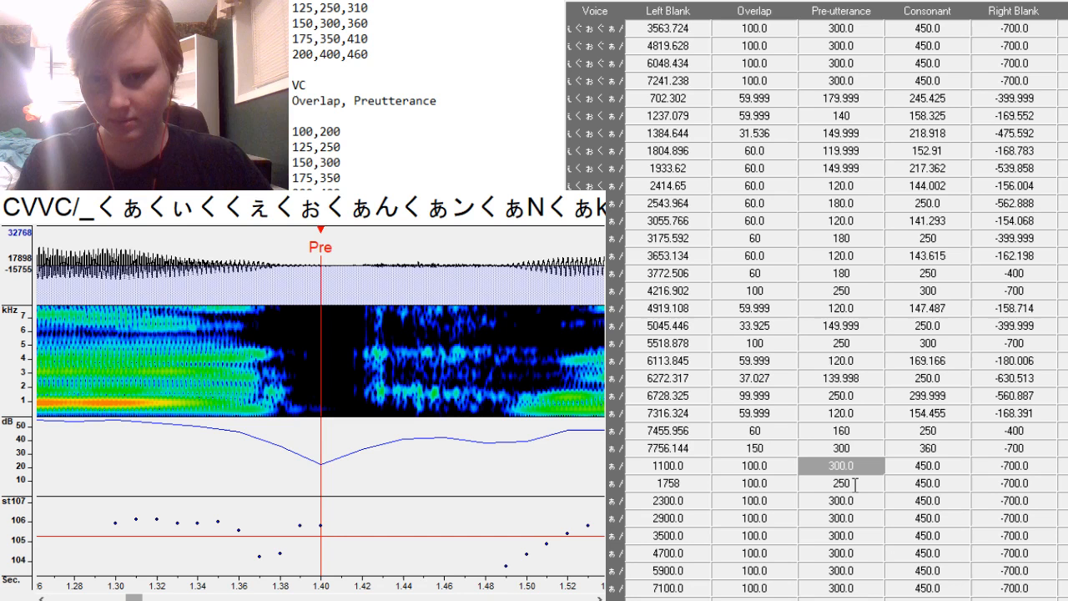
pyautogui.press('F3')
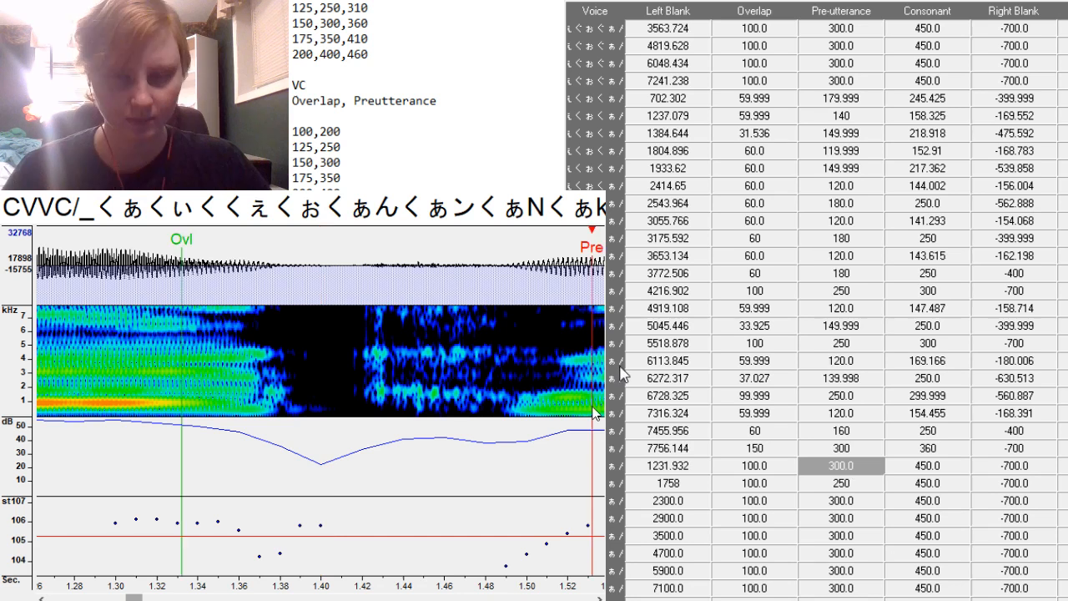
pyautogui.write('33')
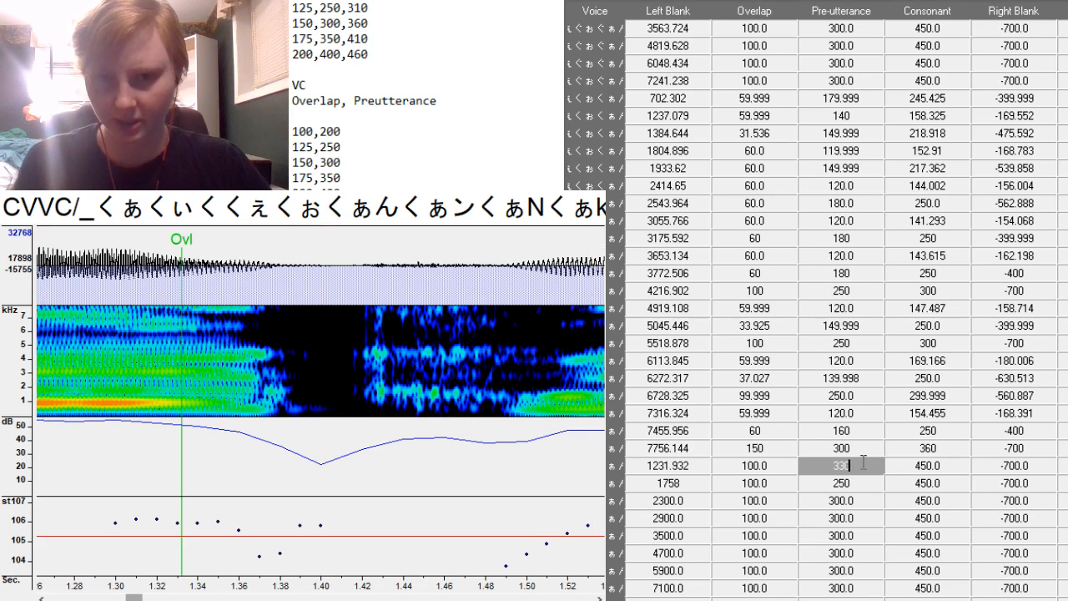
pyautogui.write('0')
pyautogui.press('Return')
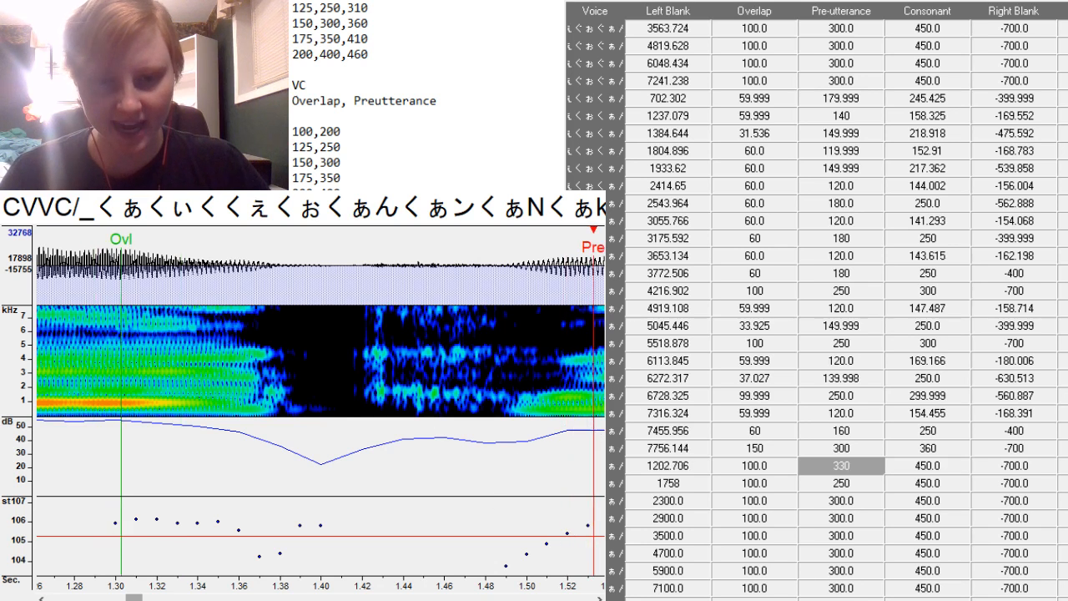
# Fine-tune the 1202.706 row's whole timing to a left blank of 1205.809 and set its right blank to -665.268, before the vowel fades.
pyautogui.moveTo(137, 598); pyautogui.dragTo(148, 596)
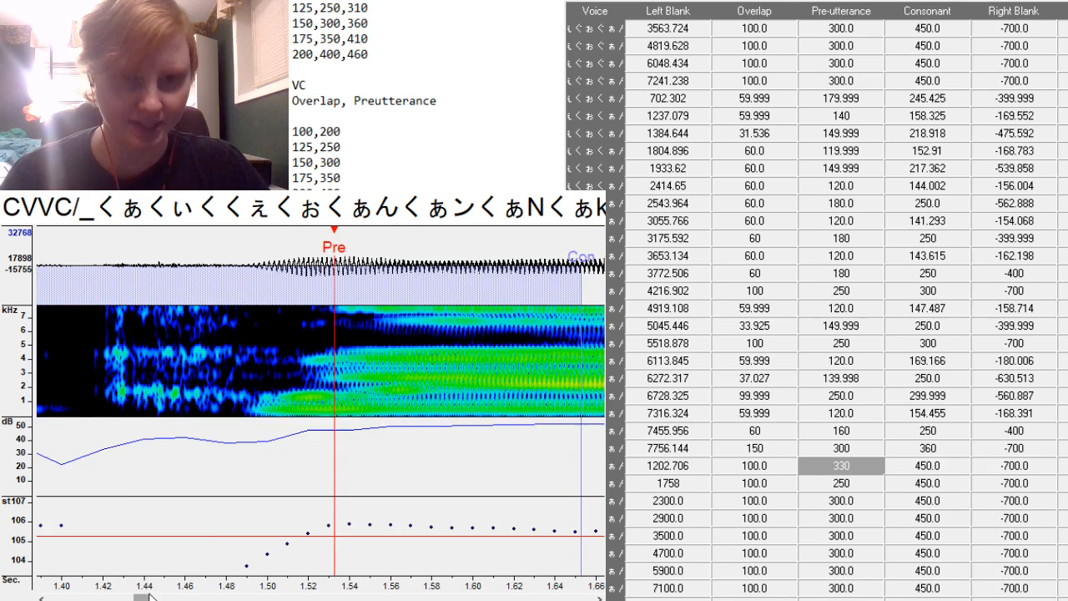
pyautogui.moveTo(334, 359); pyautogui.dragTo(340, 359)
pyautogui.moveTo(141, 598); pyautogui.dragTo(162, 597)
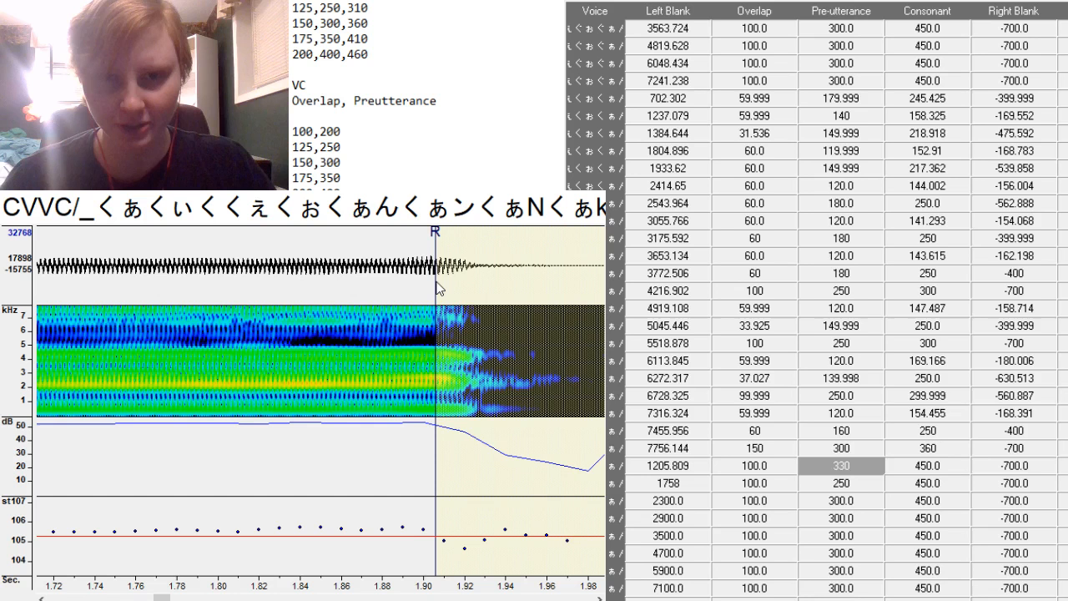
pyautogui.moveTo(436, 288); pyautogui.dragTo(365, 315)
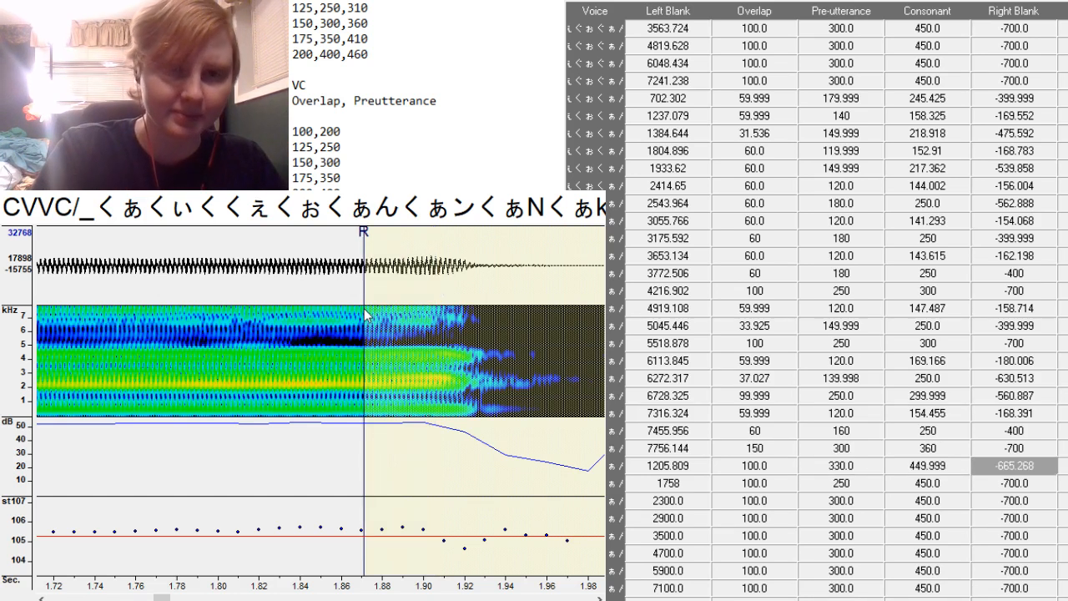
# Set the 1758 row's pre-utterance to 300 and shift its whole timing to a left blank of 1761.94, with the pre-utterance at the vowel's start.
pyautogui.press('Down')
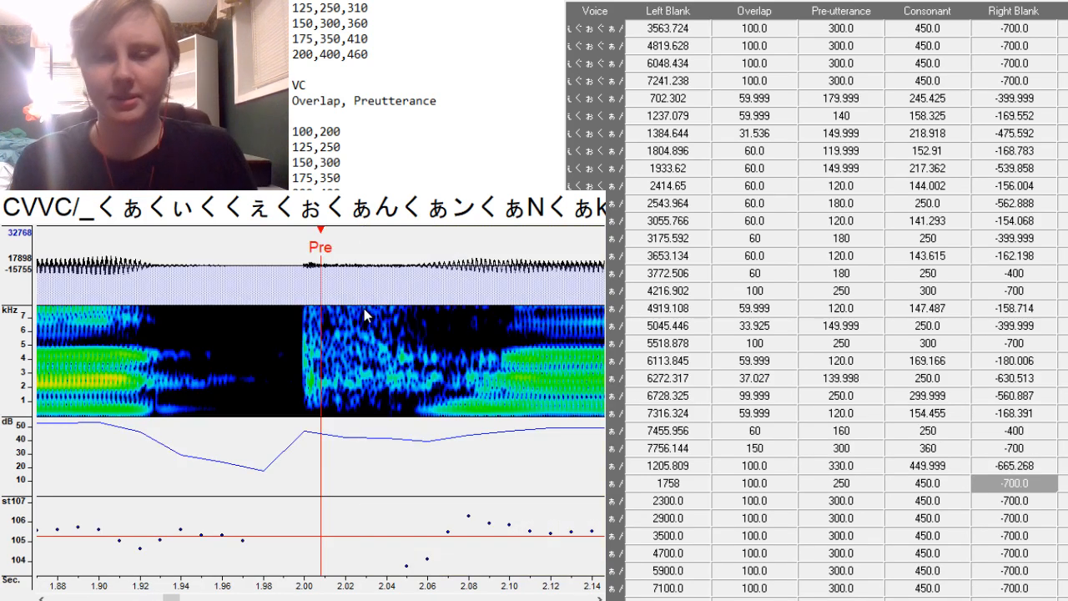
pyautogui.click(428, 422)
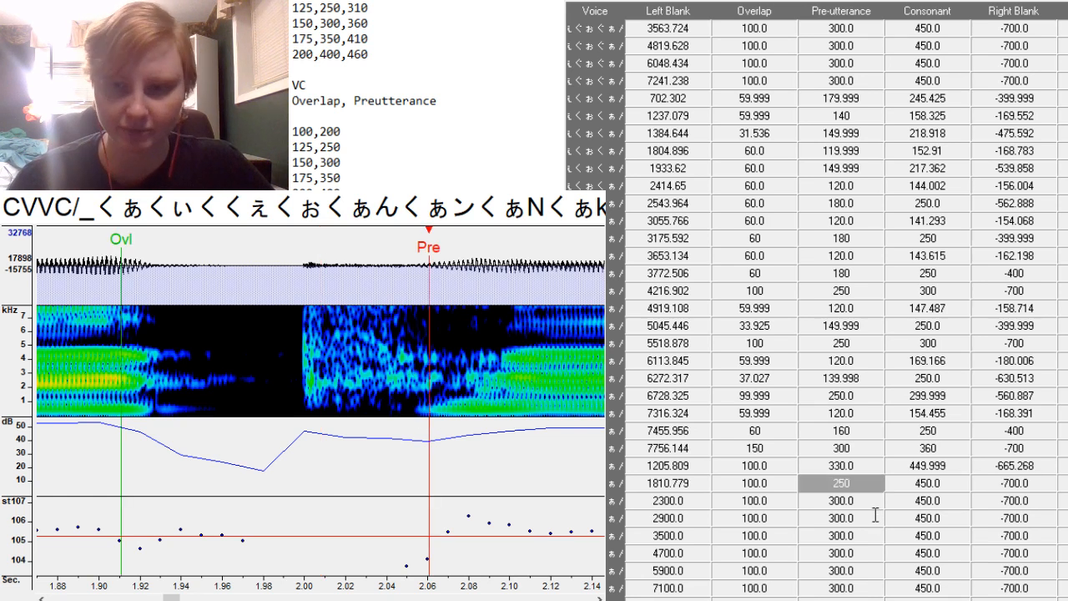
pyautogui.write('300')
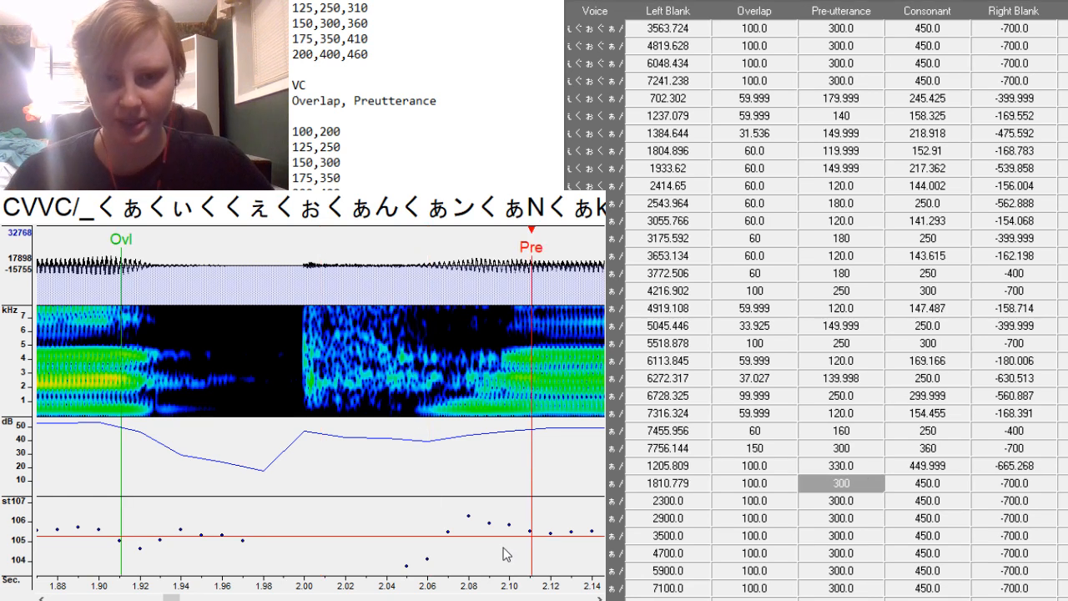
pyautogui.press('F3')
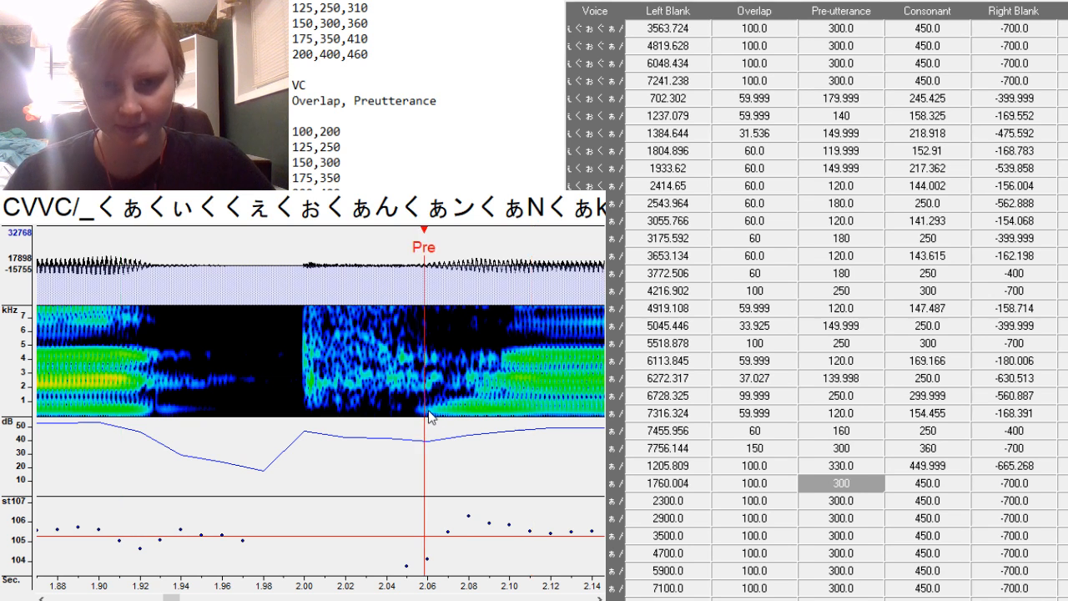
pyautogui.press('F3')
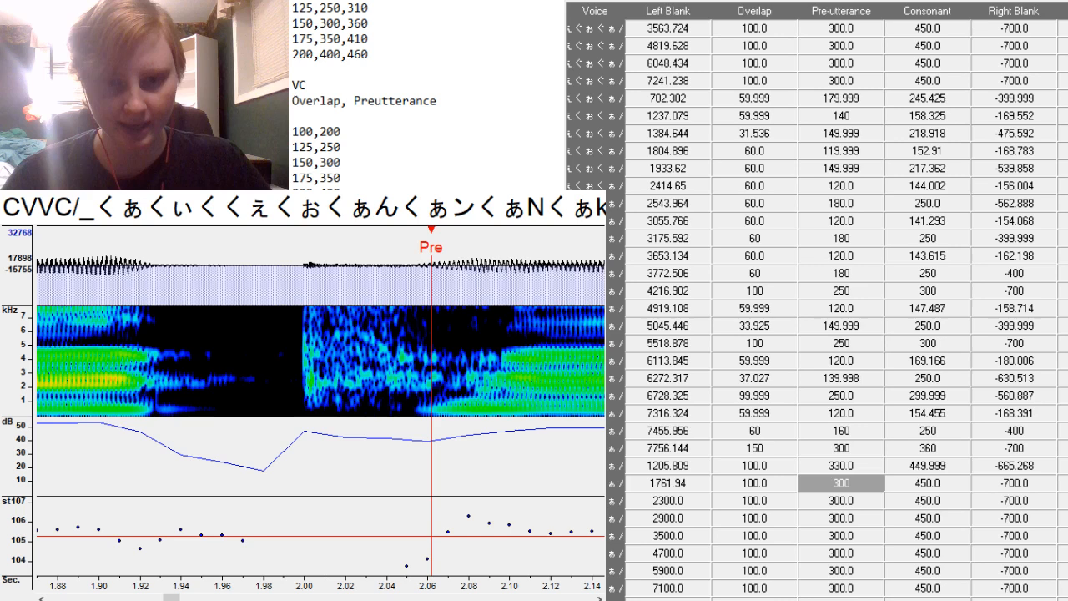
pyautogui.hscroll(9, 320, 400)
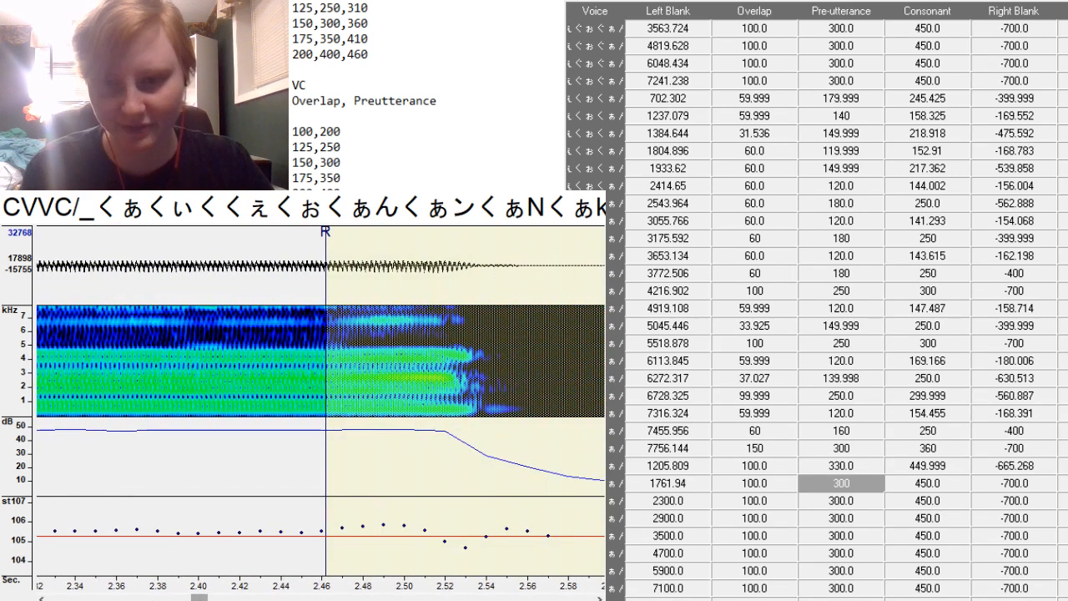
# Set the 2300 row's pre-utterance to 340 and shift its whole timing to a left blank of 2379.702, with the pre-utterance inside the vowel.
pyautogui.press('Down')
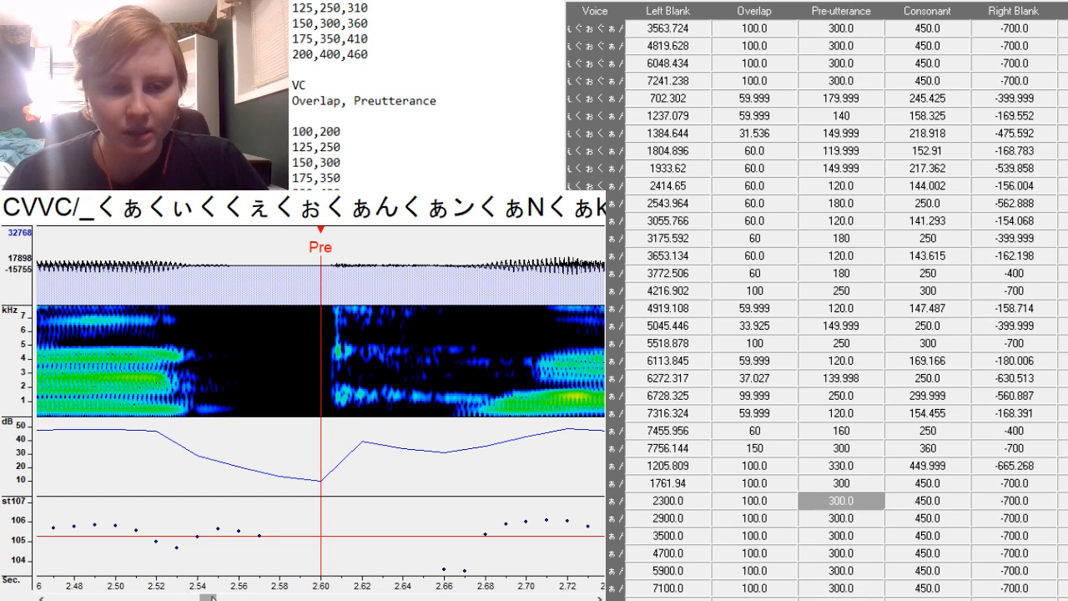
pyautogui.moveTo(212, 597); pyautogui.dragTo(208, 597)
pyautogui.click(461, 377)
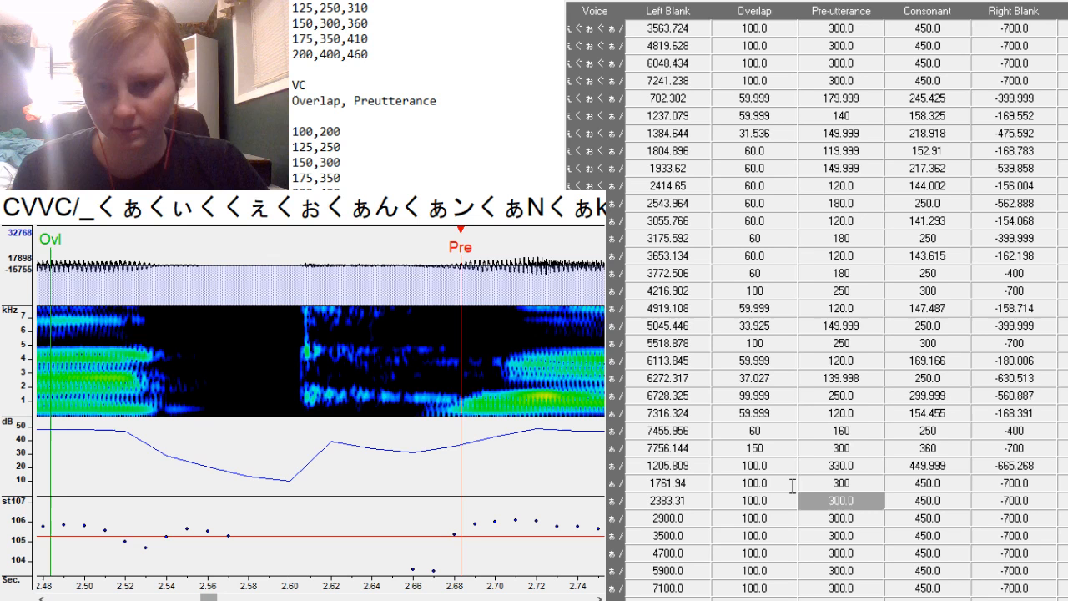
pyautogui.write('340')
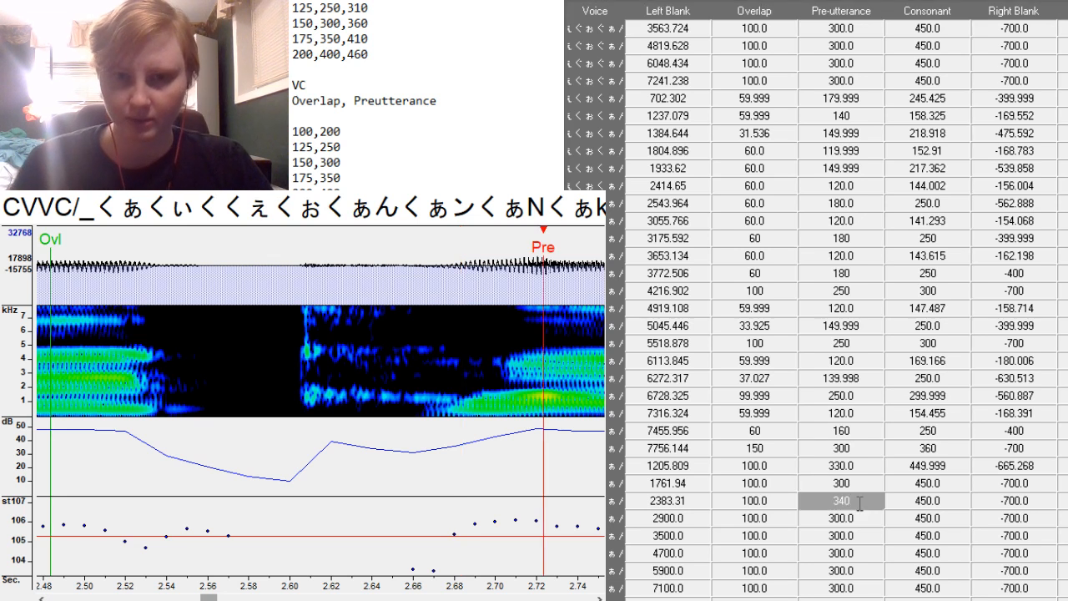
pyautogui.press('F3')
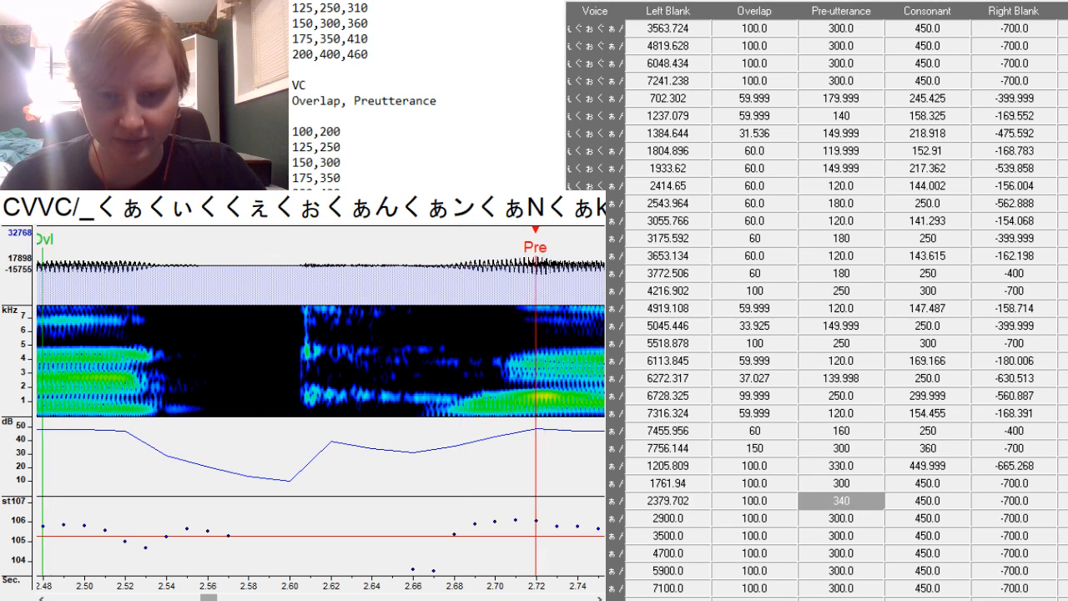
pyautogui.moveTo(209, 599); pyautogui.dragTo(240, 599)
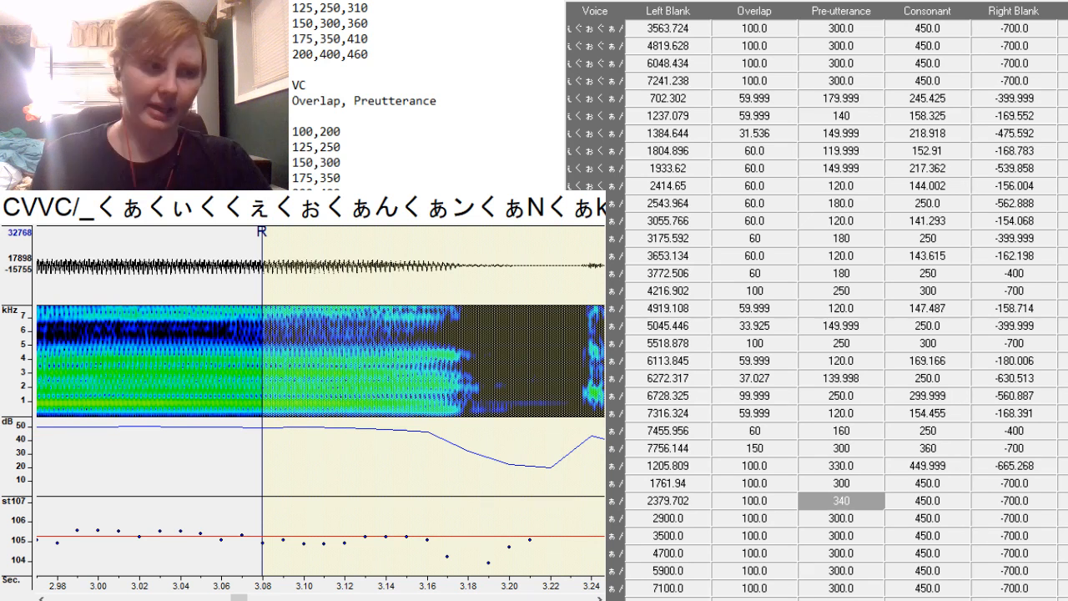
# Set the 2900 row's pre-utterance to 350 and shift its whole timing to a left blank of 3005.398, with the pre-utterance in the following vowel.
pyautogui.click(841, 518)
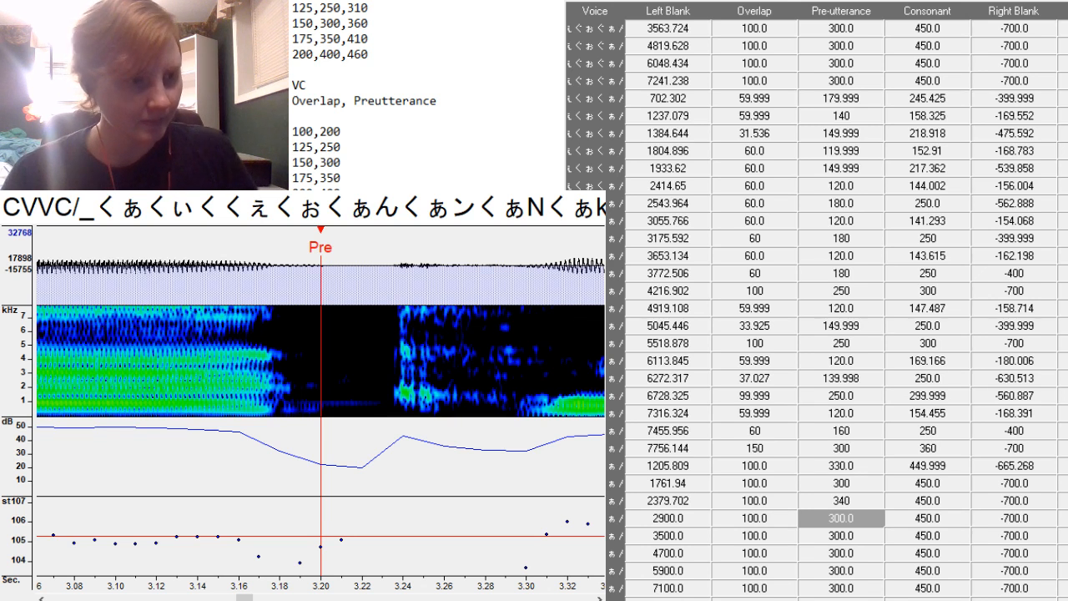
pyautogui.scroll(-5, 980, 317)
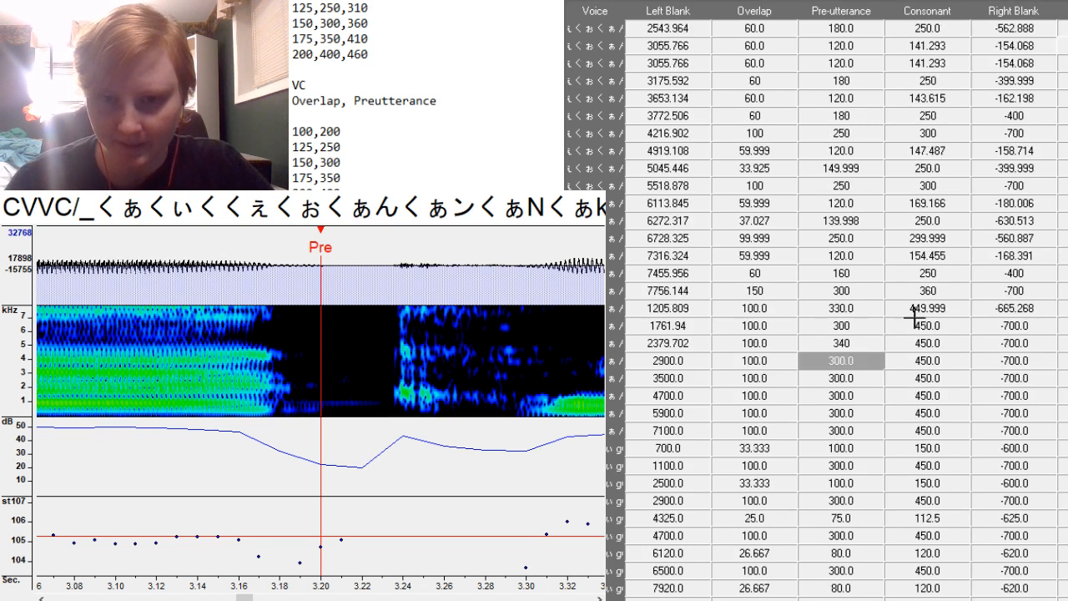
pyautogui.scroll(-2, 914, 318)
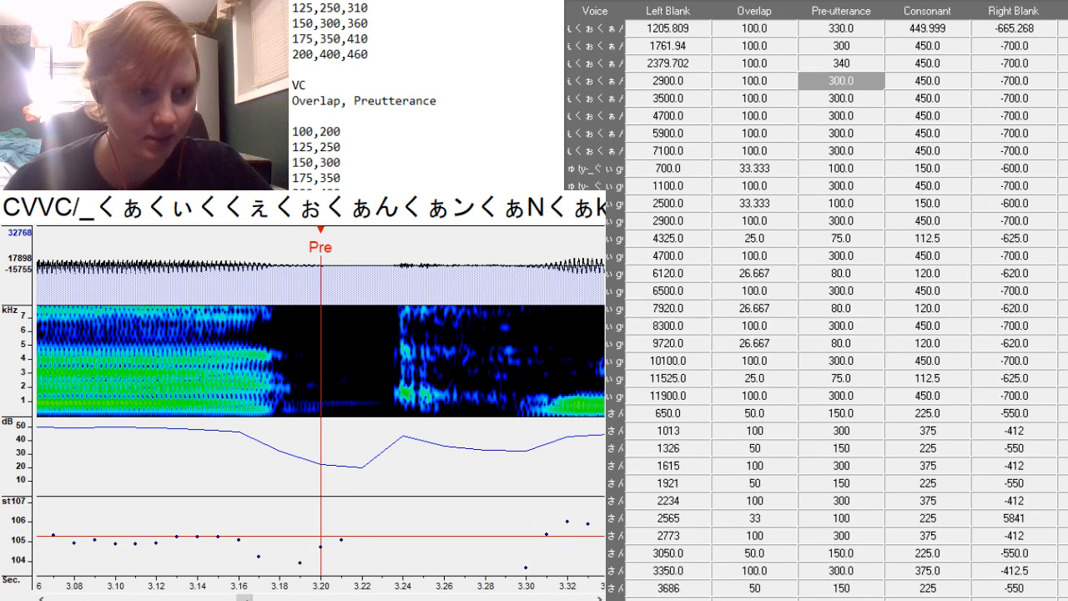
pyautogui.moveTo(245, 598); pyautogui.dragTo(250, 598)
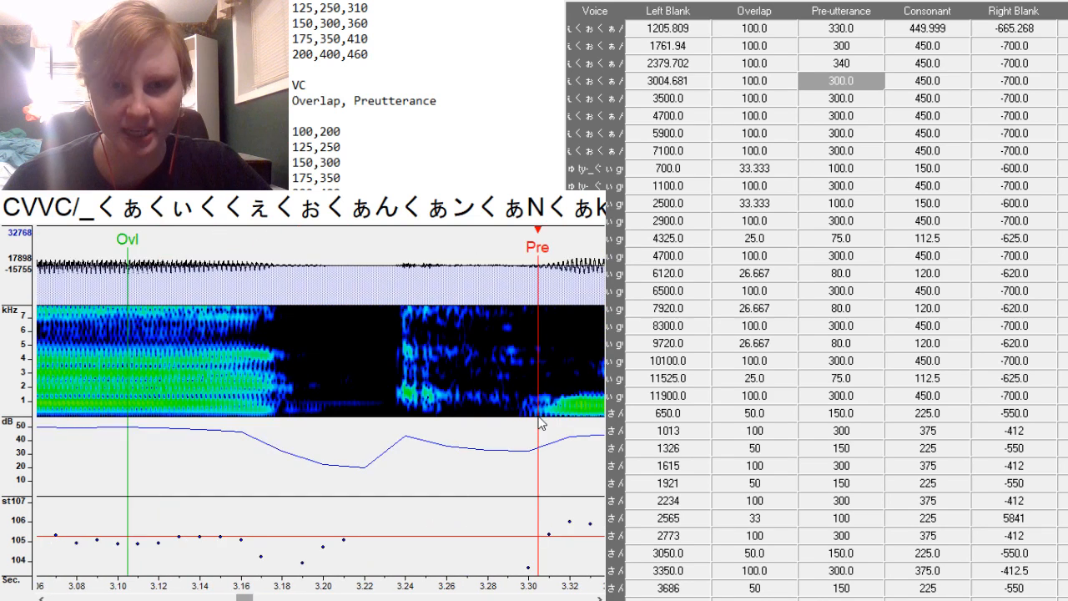
pyautogui.moveTo(539, 417); pyautogui.dragTo(595, 419)
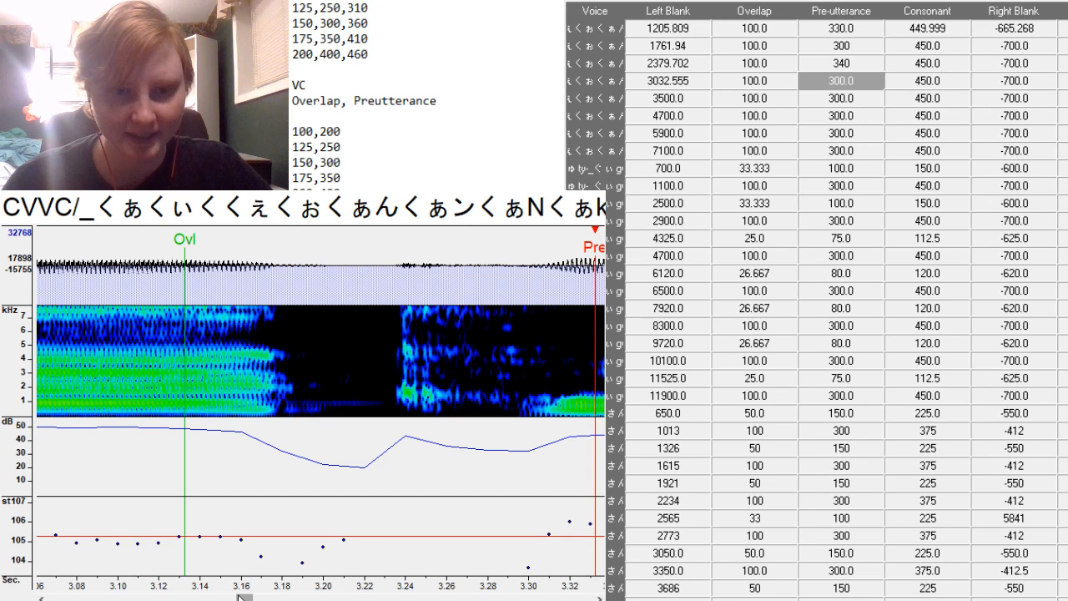
pyautogui.moveTo(241, 598); pyautogui.dragTo(246, 597)
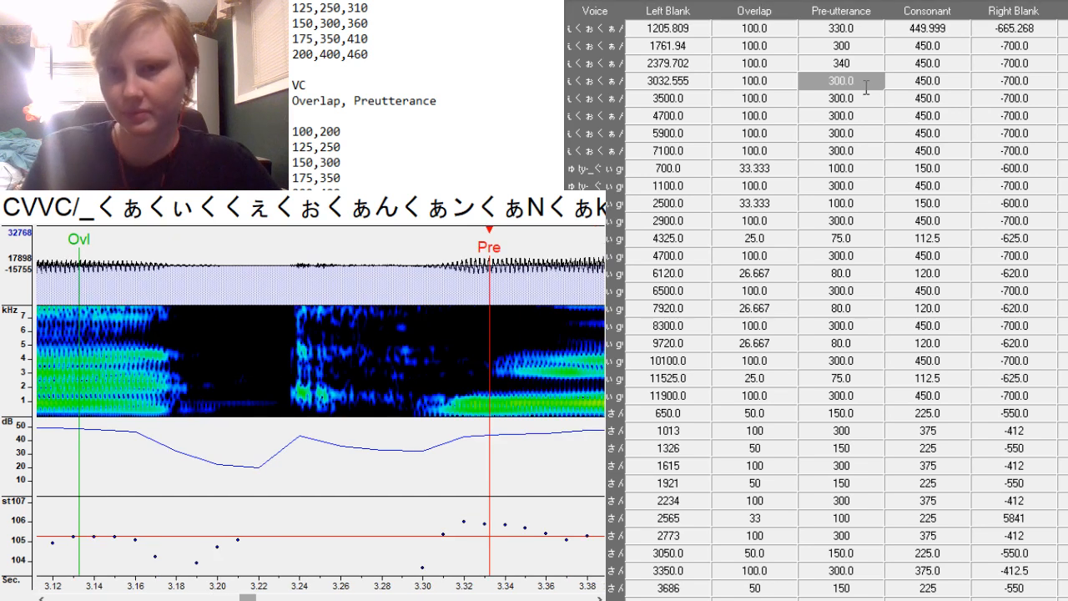
pyautogui.write('350')
pyautogui.press('Return')
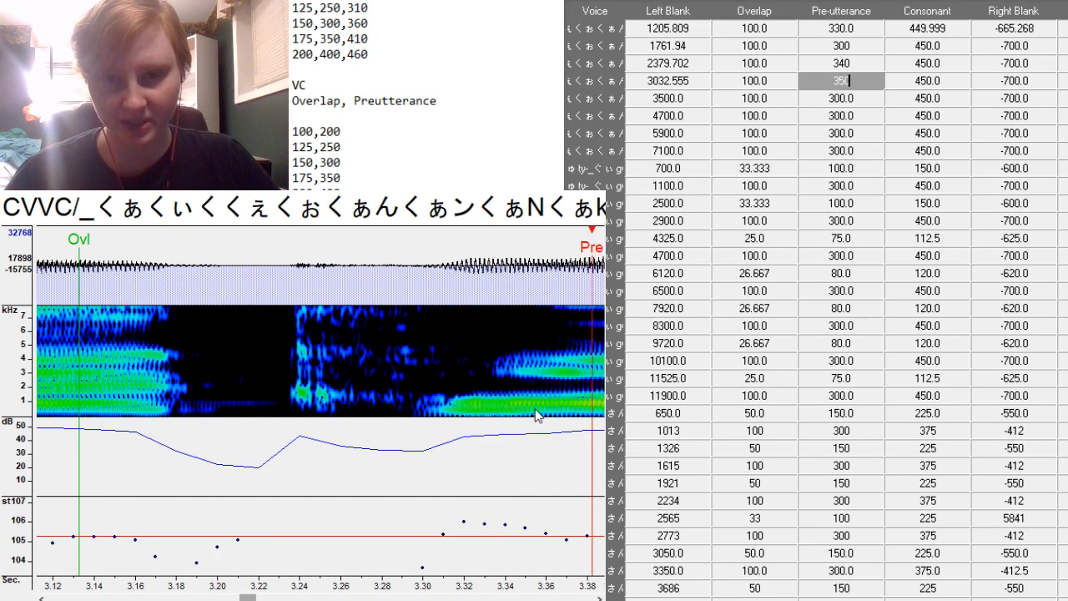
pyautogui.moveTo(592, 415); pyautogui.dragTo(538, 416)
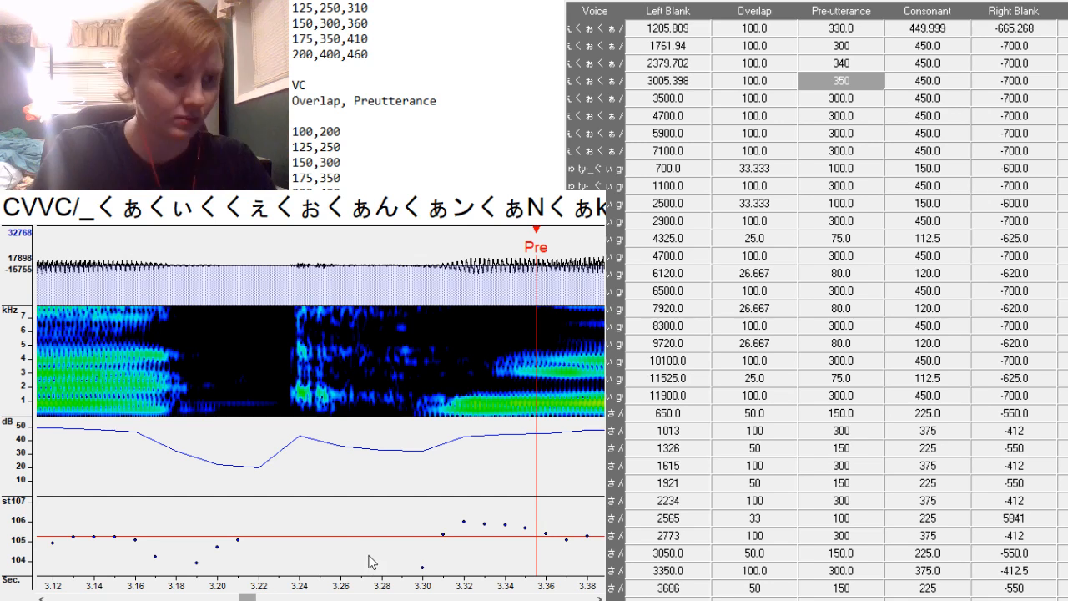
# Shift the 3500 row's whole timing to a left blank of 3622.181 and set its pre-utterance to 350.
pyautogui.press('Down')
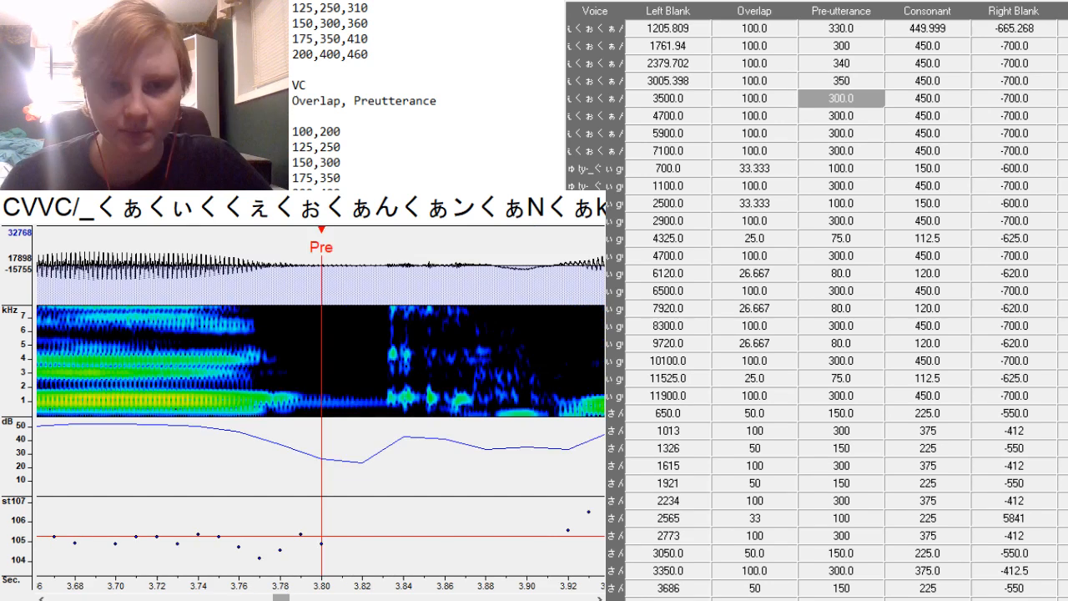
pyautogui.moveTo(321, 407); pyautogui.dragTo(574, 407)
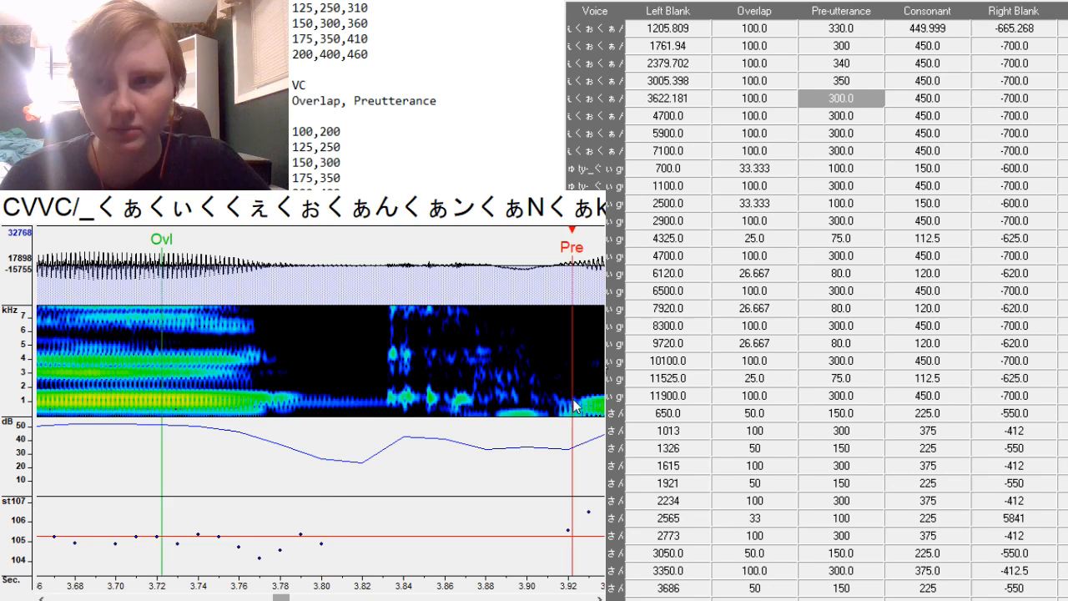
pyautogui.click(868, 100)
pyautogui.press('BackSpace')
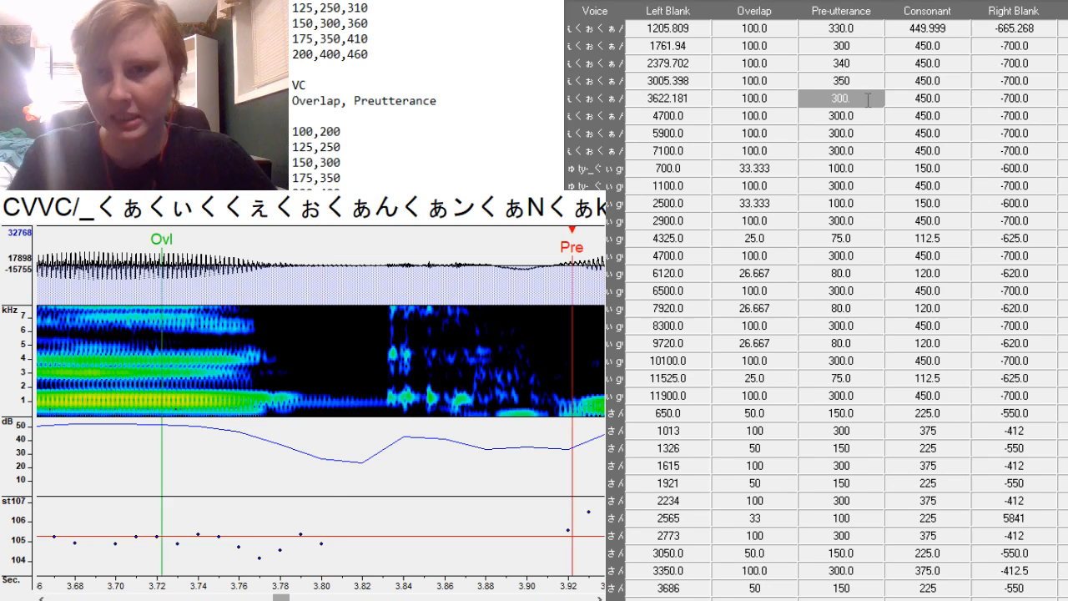
pyautogui.press('BackSpace')
pyautogui.press('BackSpace')
pyautogui.press('BackSpace')
pyautogui.write('5')
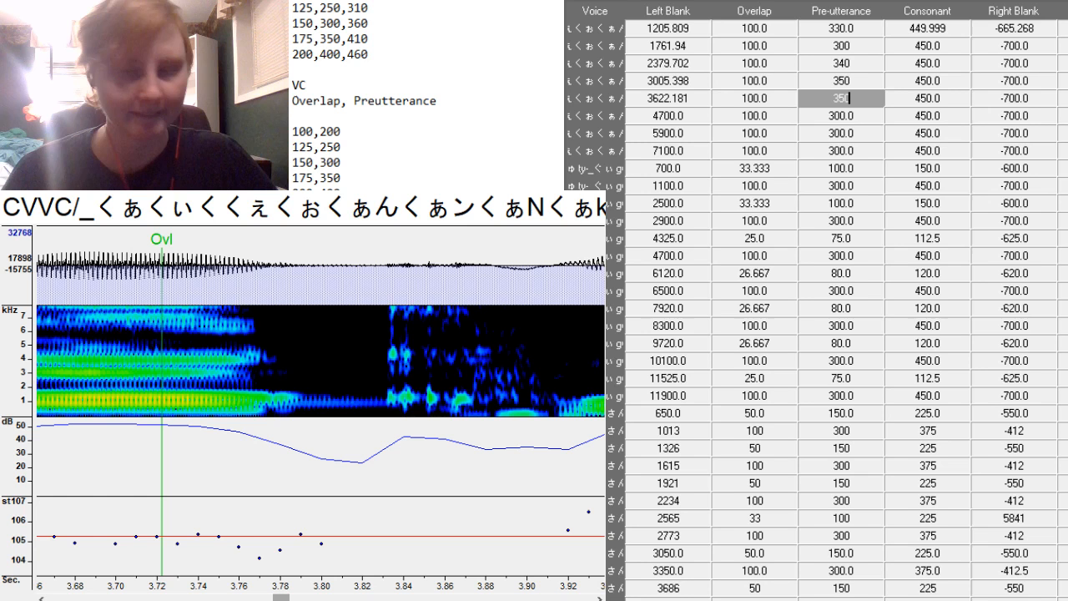
pyautogui.write('0')
# Fine-tune the 3622.181 row's whole timing to a left blank of 3631.417, keeping the overlap before the previous vowel fades.
pyautogui.hotkey('shift', 'Tab')
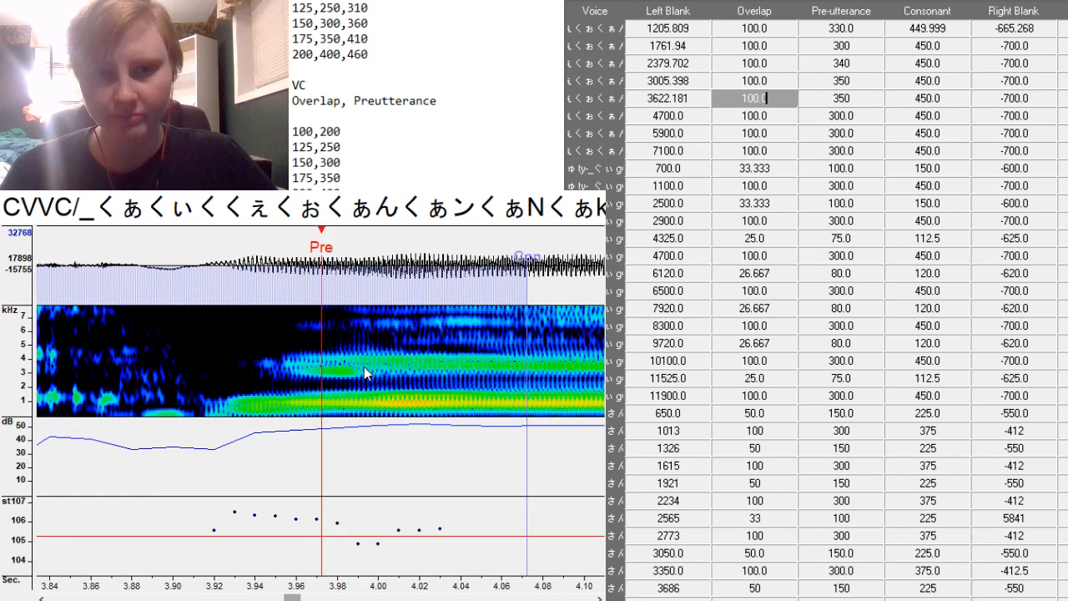
pyautogui.hotkey('alt', 'F3')
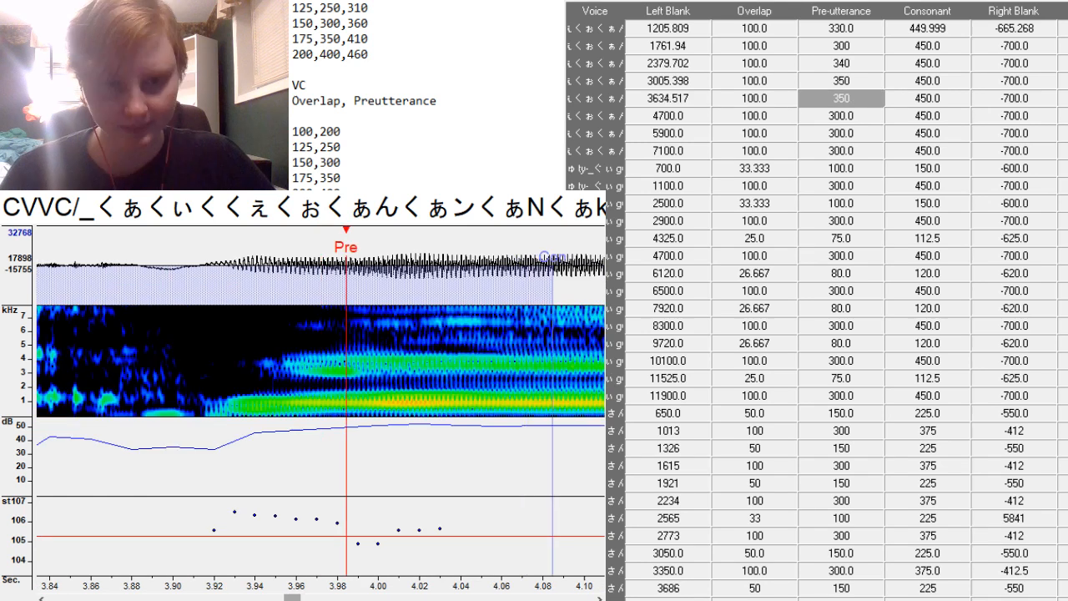
pyautogui.moveTo(292, 598)
pyautogui.mouseDown()
pyautogui.moveTo(281, 599)
pyautogui.moveTo(310, 557)
pyautogui.moveTo(268, 581)
pyautogui.mouseUp()
pyautogui.hotkey('alt', 'F3')
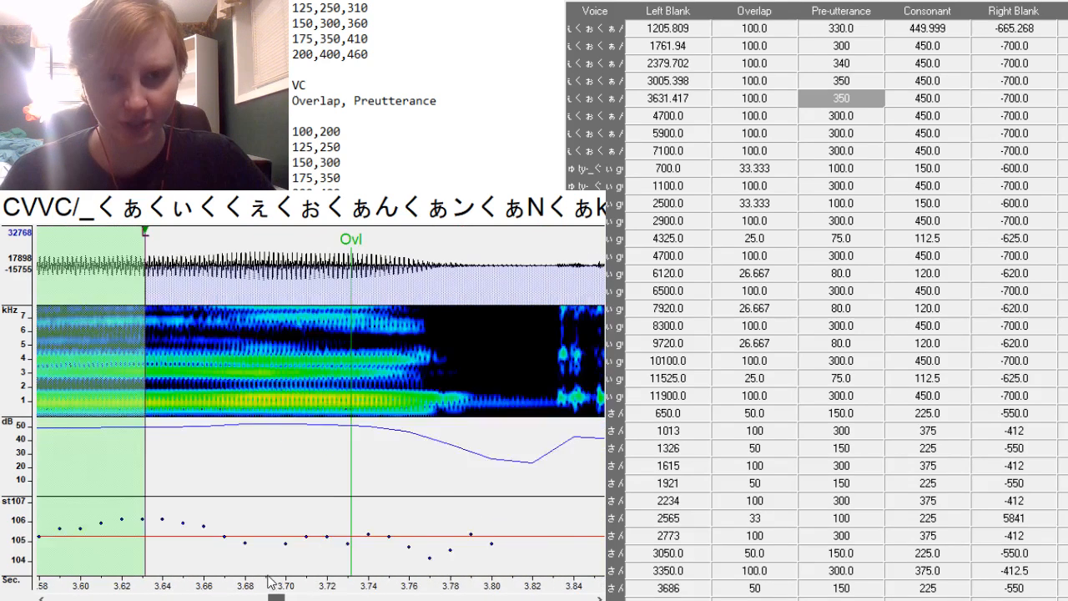
# Shift the 4700 row's whole timing to a left blank of 4898.994, with the pre-utterance just after the vowel's start.
pyautogui.press('Down')
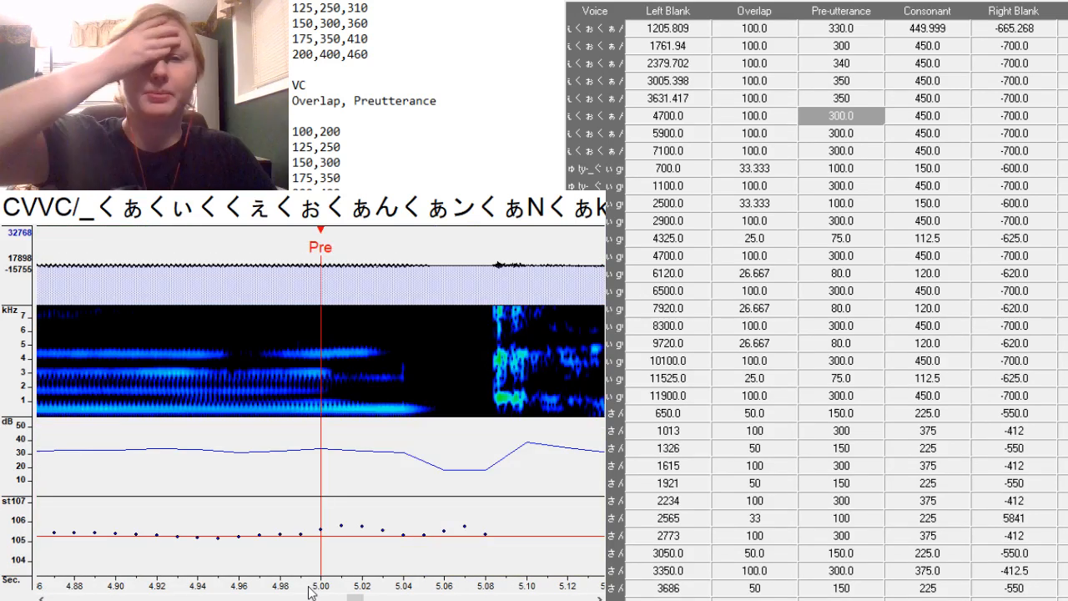
pyautogui.moveTo(356, 598); pyautogui.dragTo(359, 598)
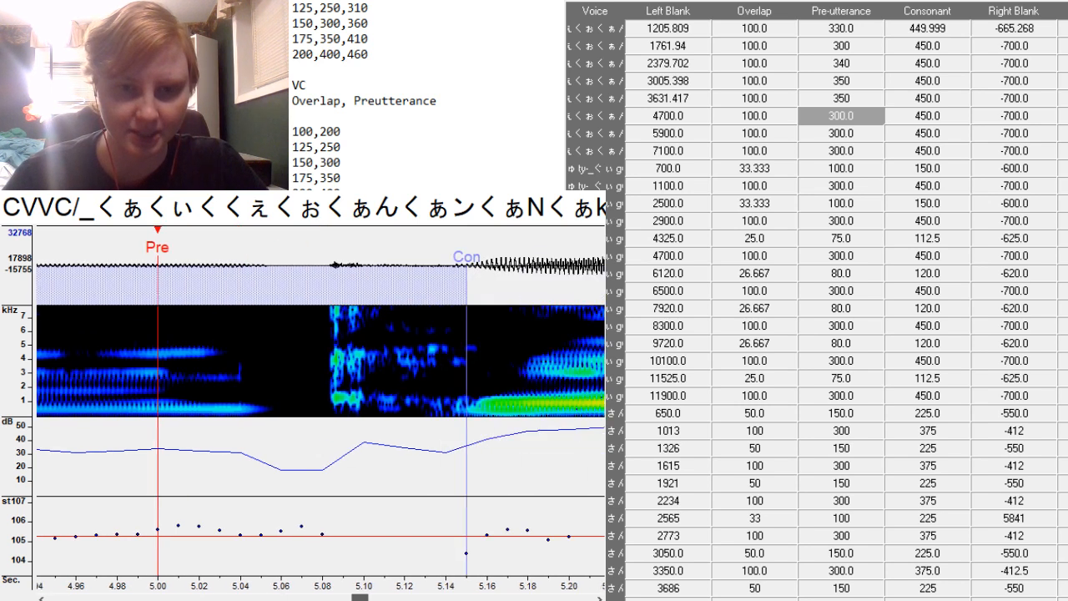
pyautogui.press('F3')
pyautogui.press('F3')
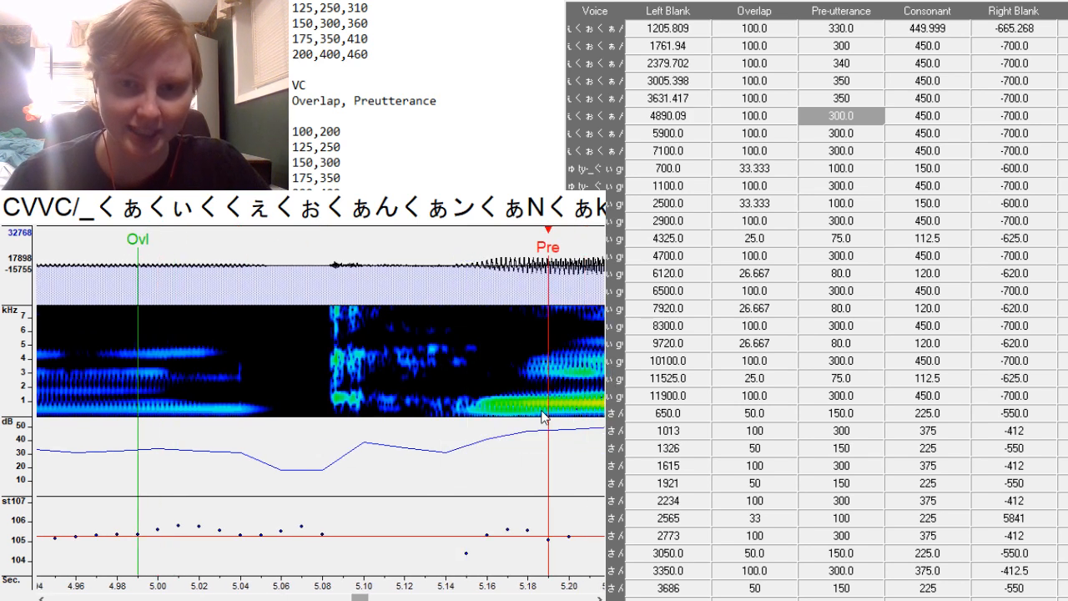
pyautogui.press('F3')
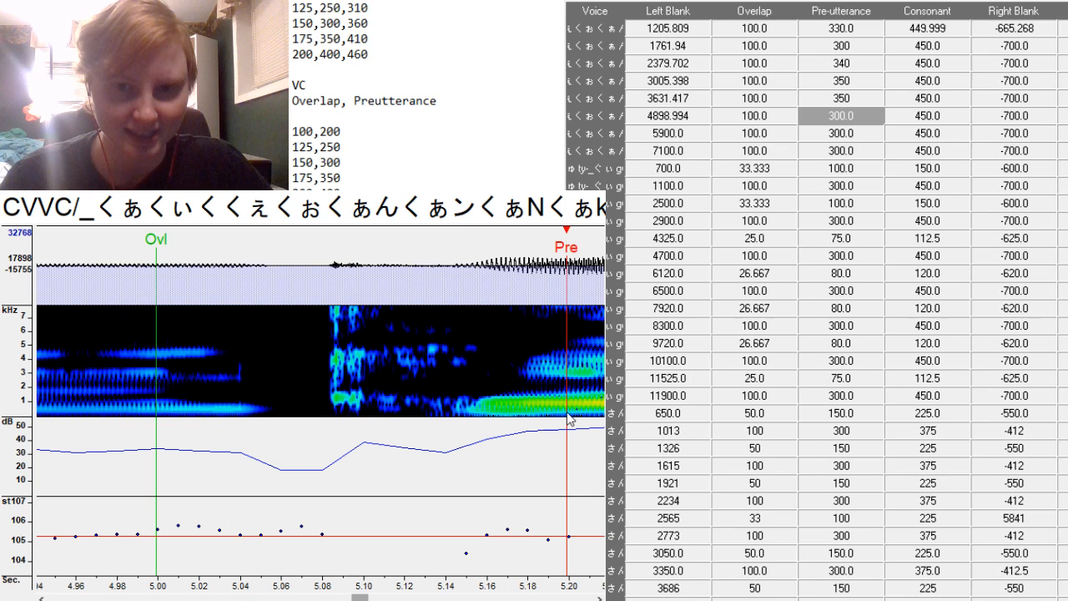
# Shift the 5900 row's whole timing to a left blank of 6112.702, with the pre-utterance in the vowel after the consonant burst.
pyautogui.press('Down')
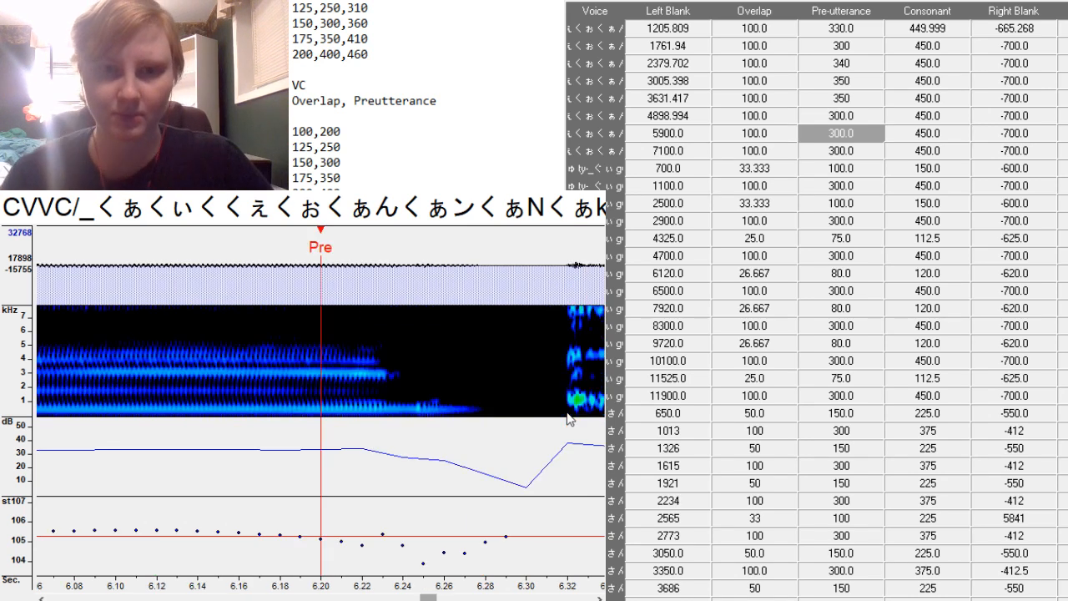
pyautogui.click(439, 596)
pyautogui.press('F3')
pyautogui.press('F3')
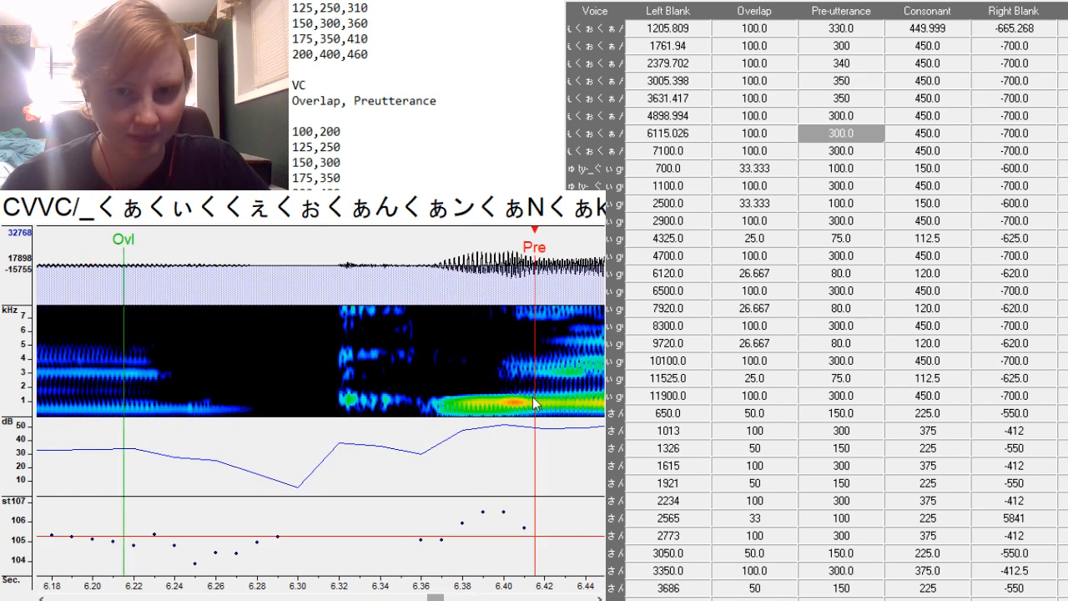
pyautogui.press('space')
pyautogui.press('space')
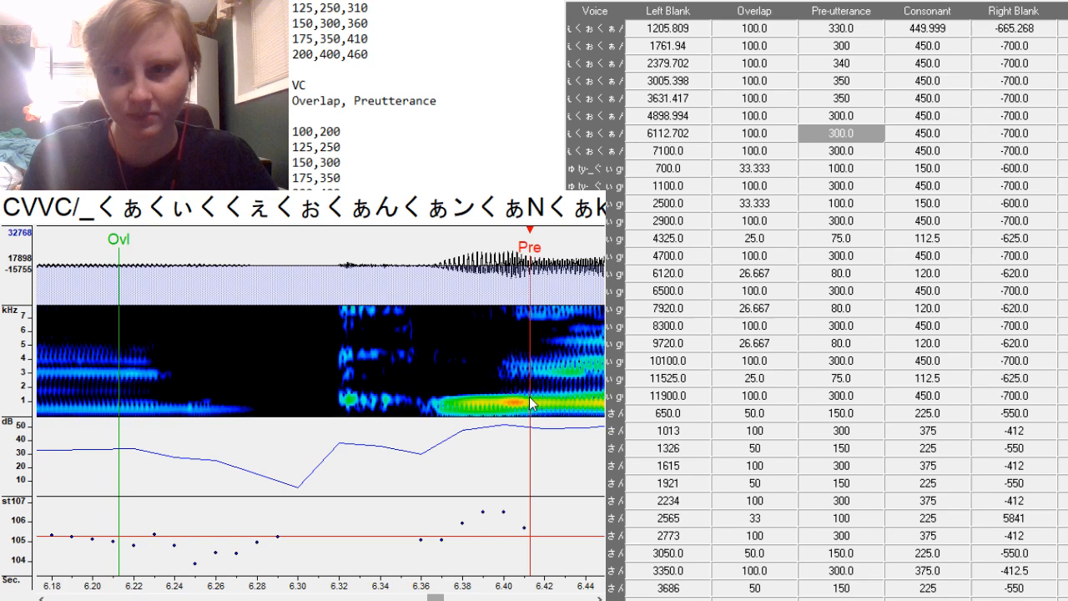
# Shift the 7100 row's whole timing to a left blank of 7319.441, with the pre-utterance where the following vowel reaches full loudness.
pyautogui.press('Down')
pyautogui.press('F3')
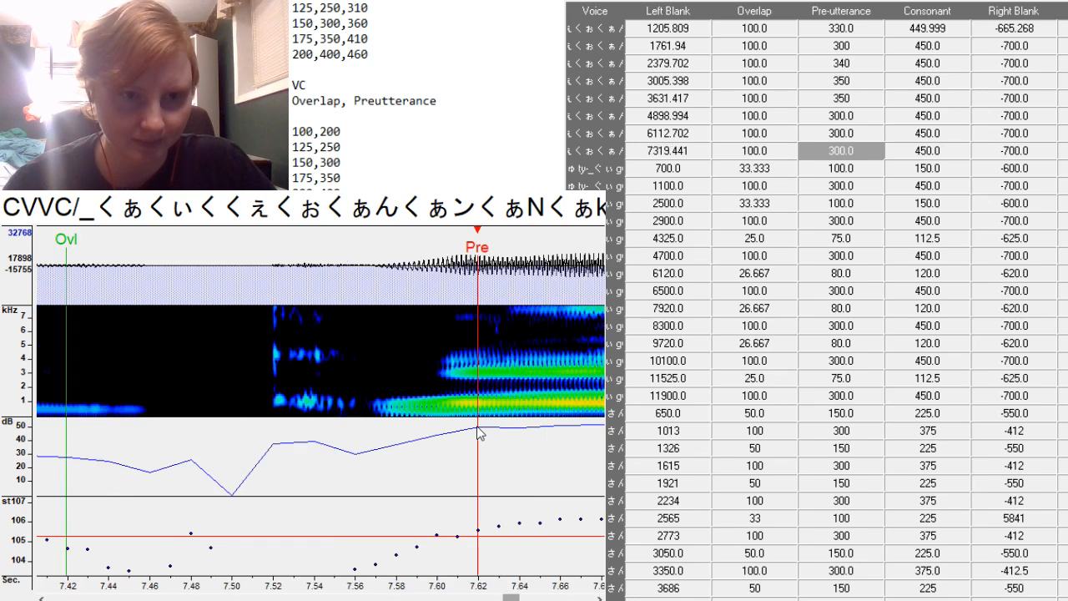
pyautogui.press('space')
pyautogui.press('space')
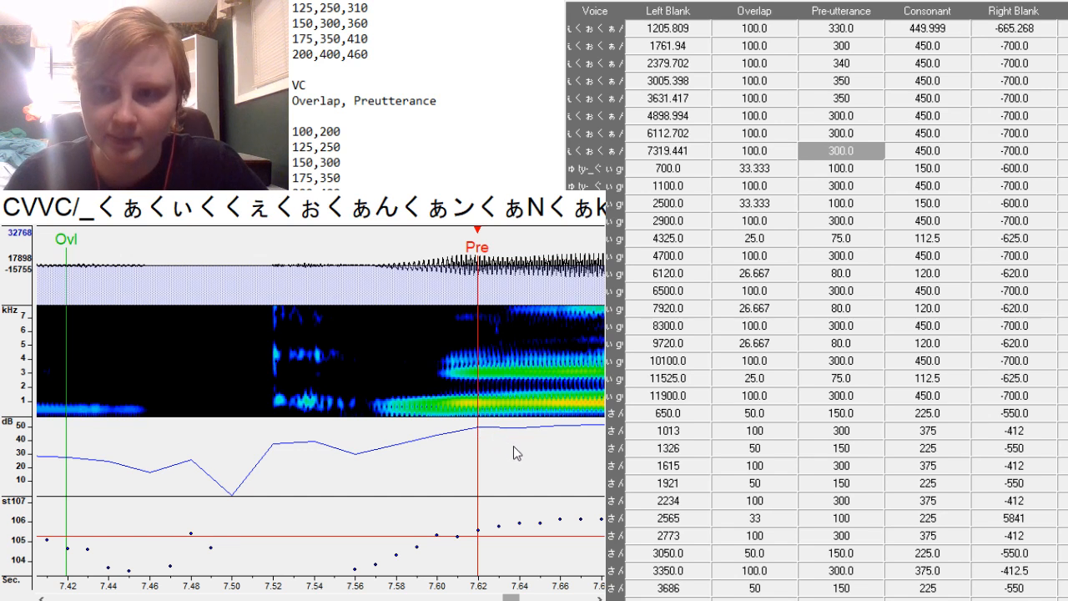
# Shift the 700 row of the くぇkw recording to a left blank of 695.574, with the overlap at the consonant burst.
pyautogui.press('Down')
pyautogui.press('F3')
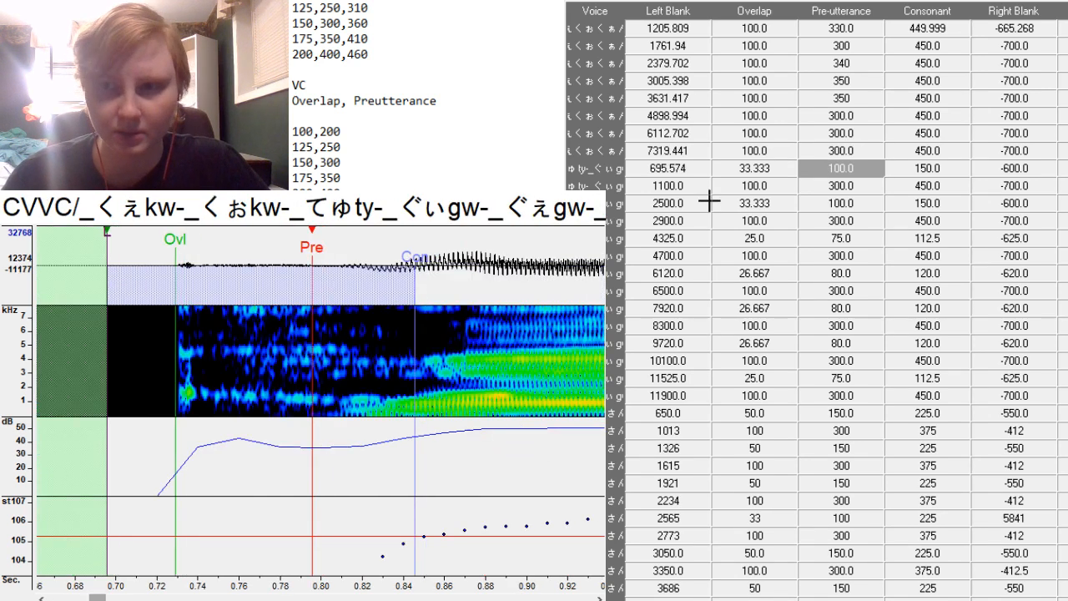
pyautogui.press('F2')
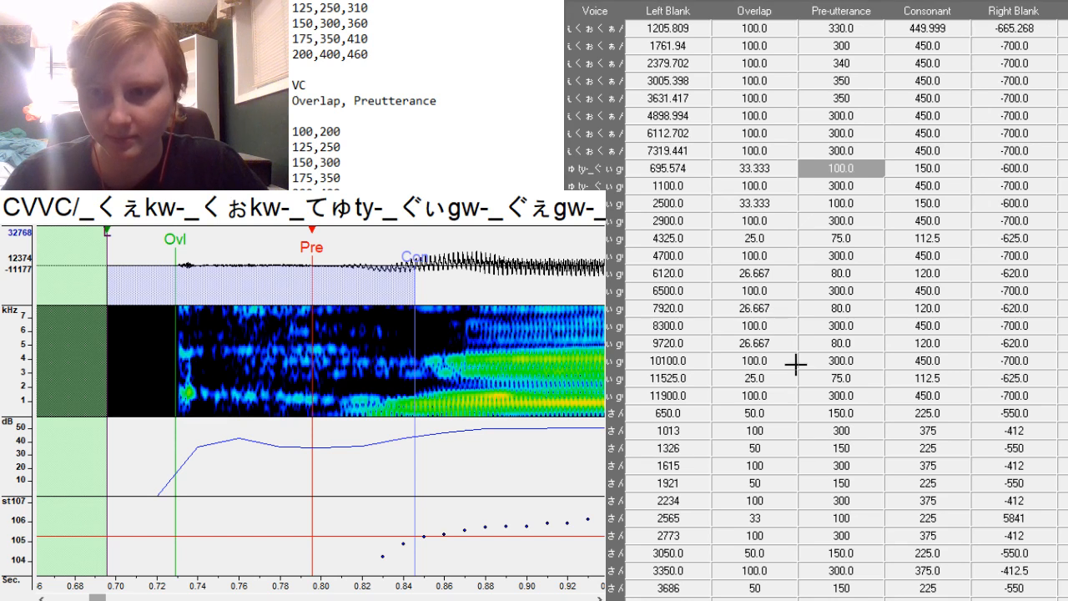
# Look through the remaining rows of the voicebank after the くぇkw recording to see how much timing work is left.
pyautogui.scroll(2, 796, 364)
pyautogui.scroll(-4, 791, 361)
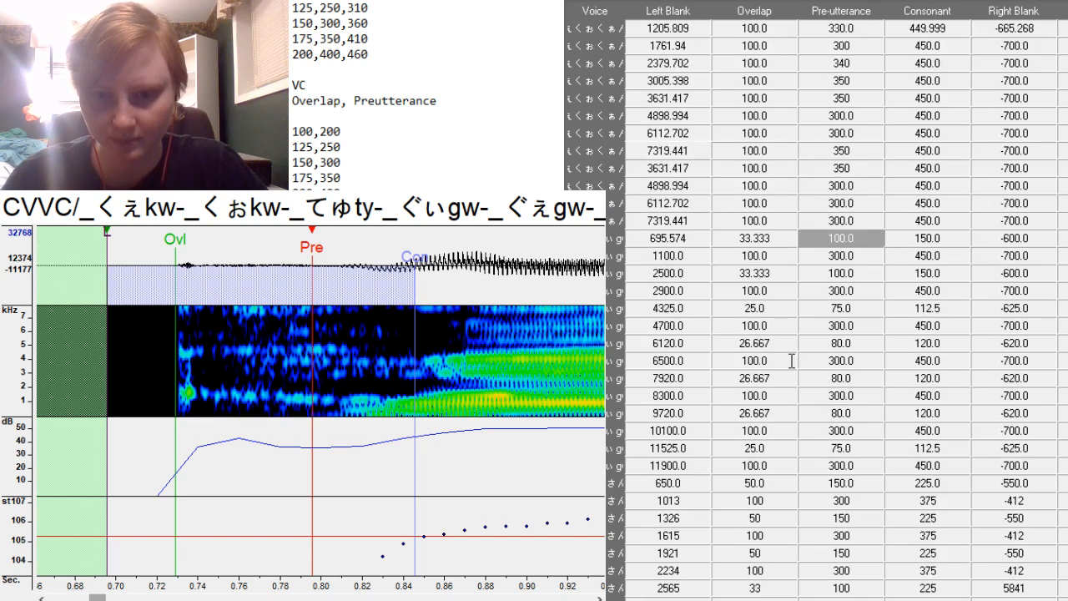
pyautogui.scroll(-20, 791, 361)
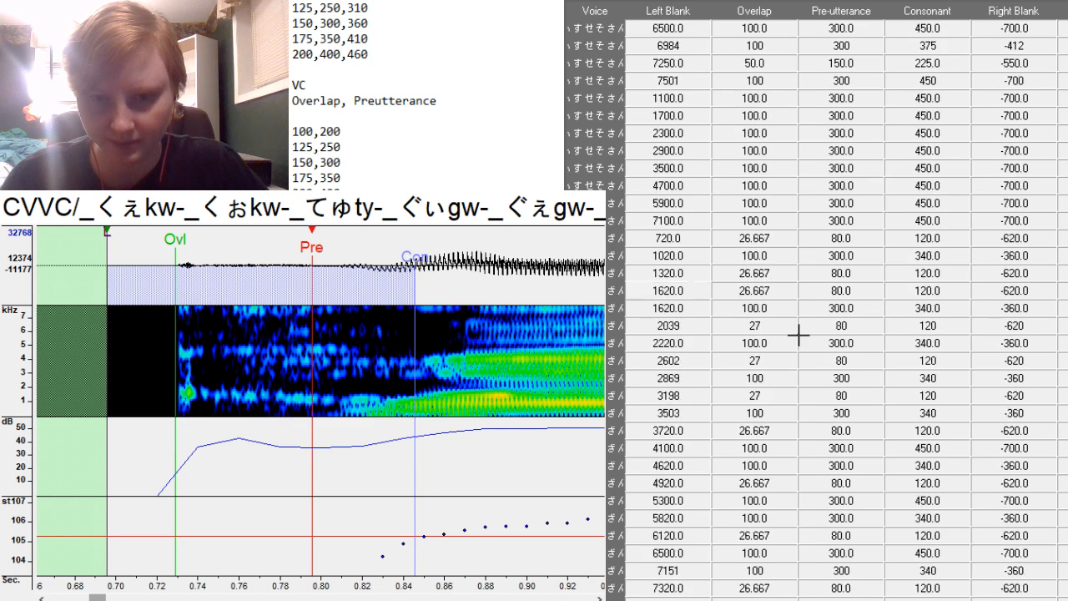
pyautogui.scroll(-4, 799, 335)
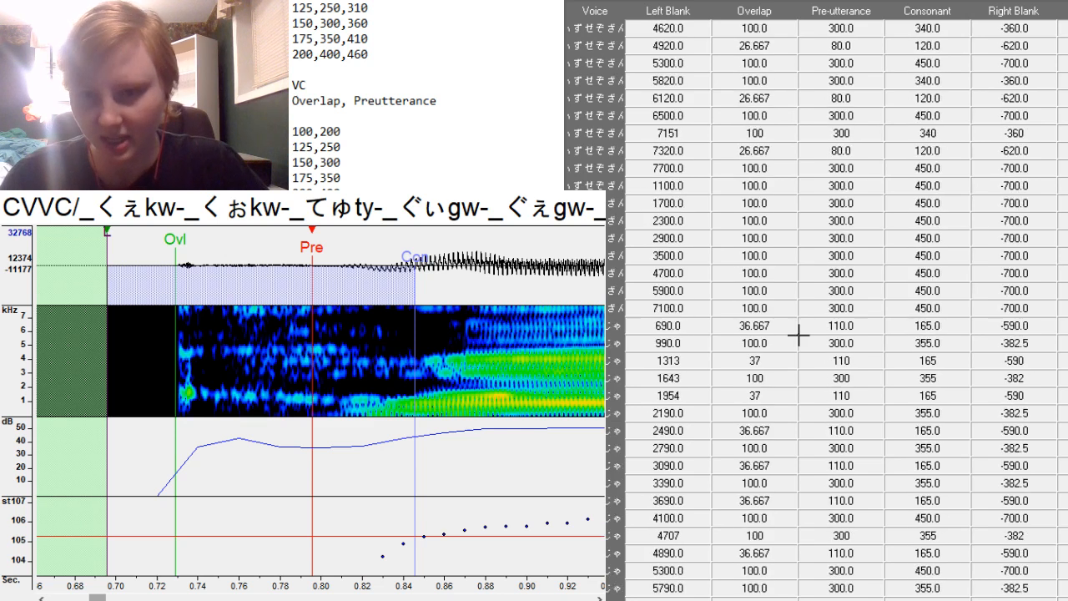
pyautogui.scroll(-10, 798, 335)
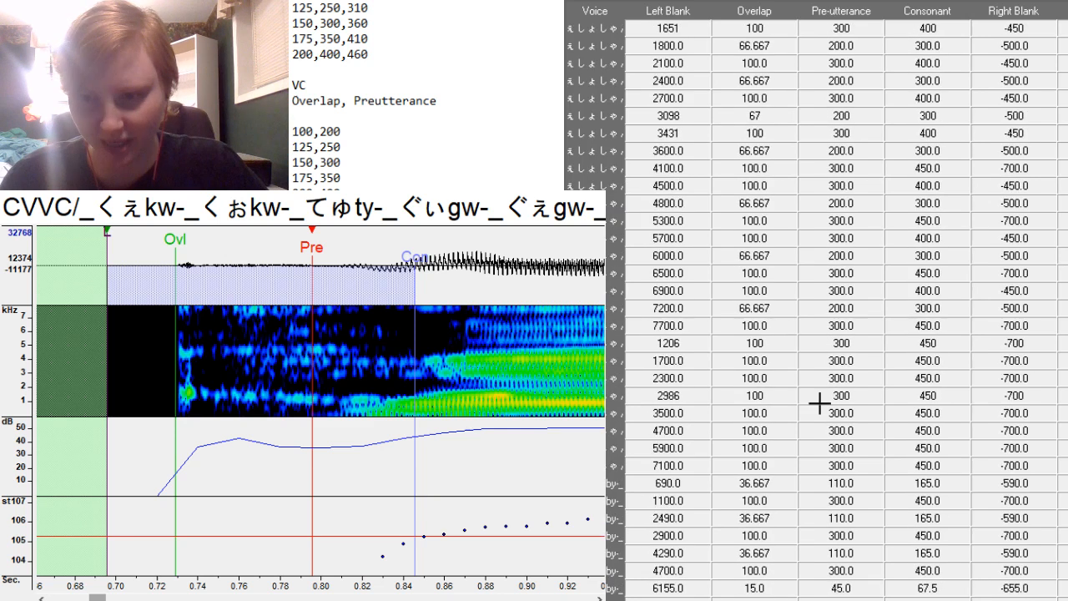
pyautogui.scroll(-10, 819, 404)
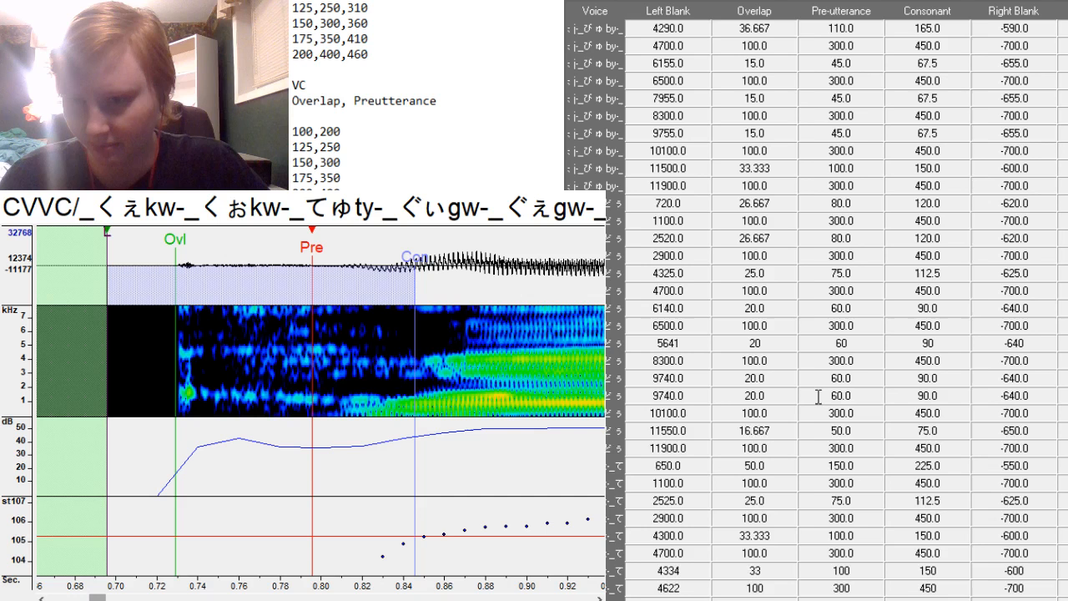
pyautogui.scroll(-10, 829, 379)
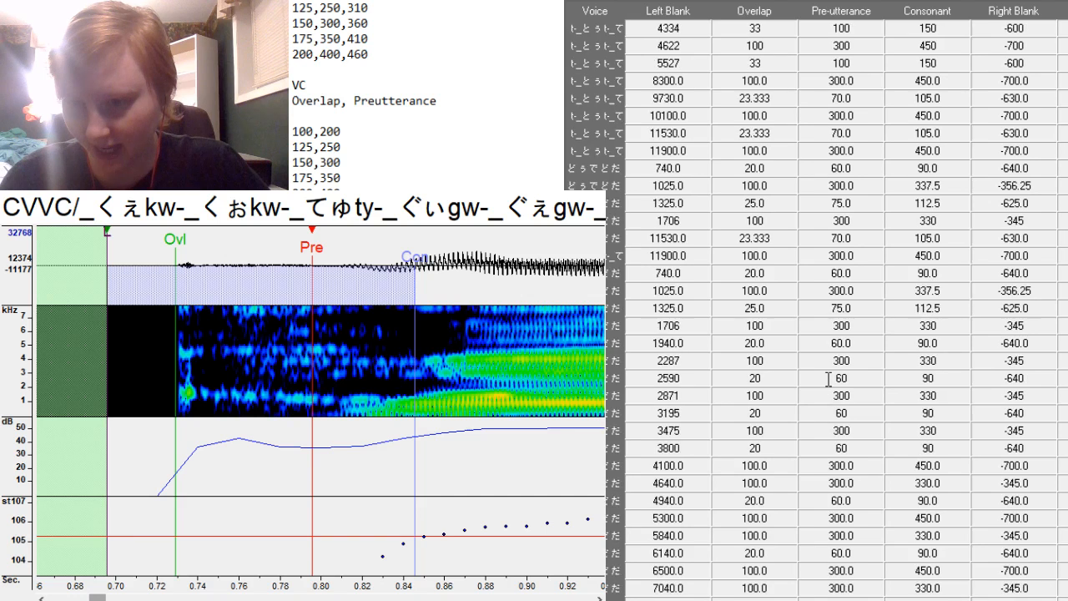
pyautogui.scroll(-8, 878, 373)
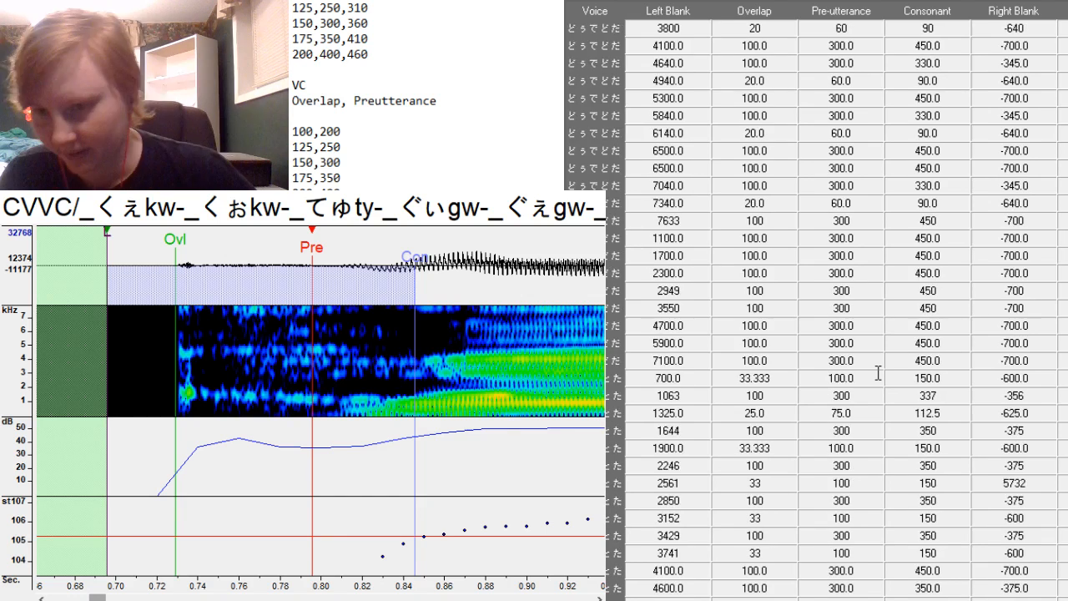
pyautogui.scroll(-8, 878, 373)
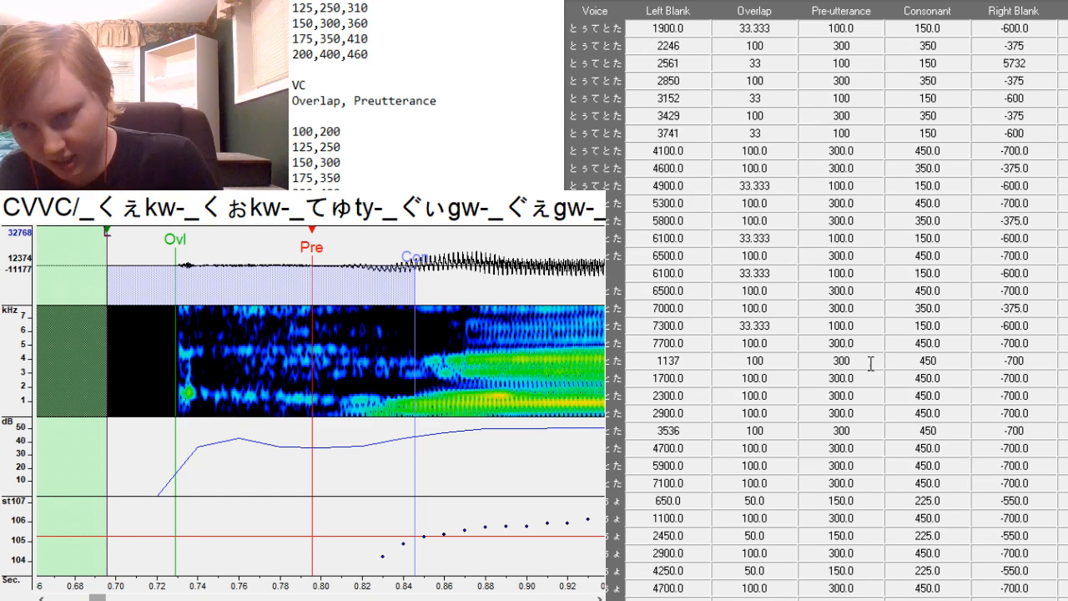
pyautogui.scroll(-15, 871, 363)
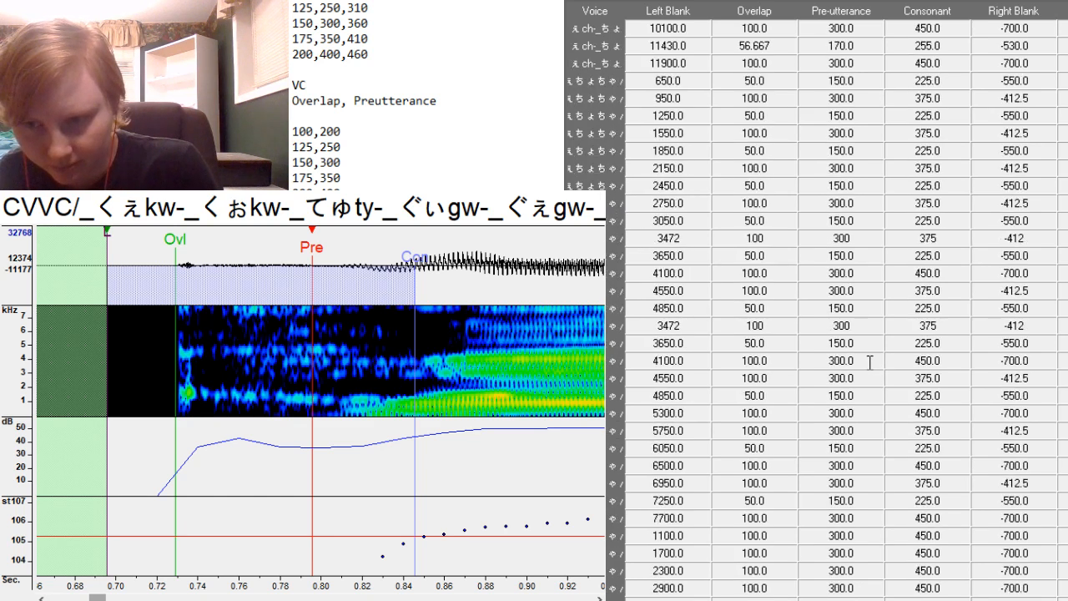
pyautogui.scroll(-5, 869, 362)
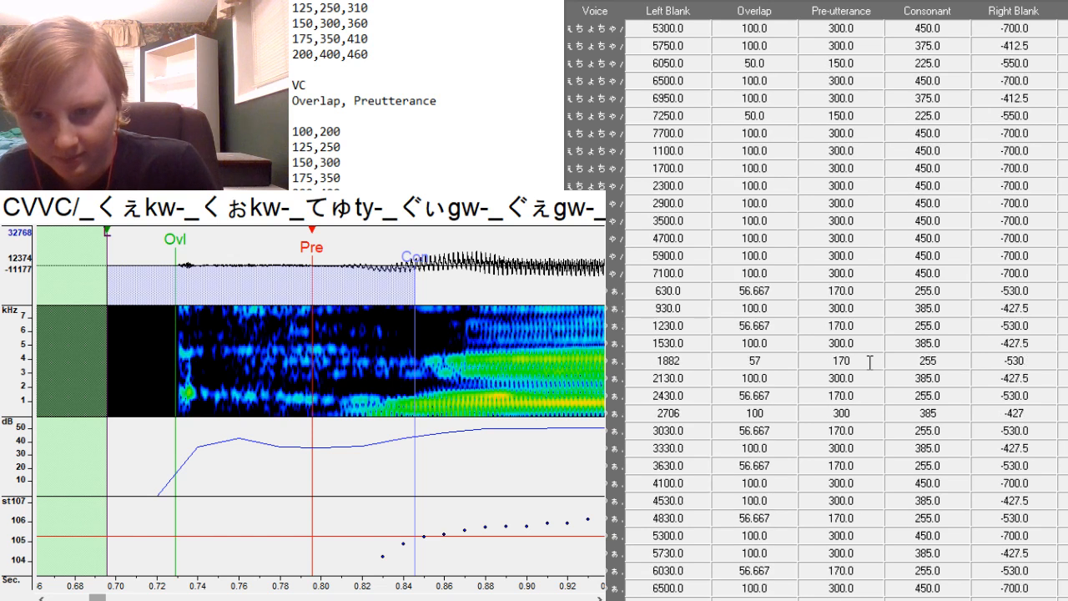
pyautogui.scroll(-7, 868, 361)
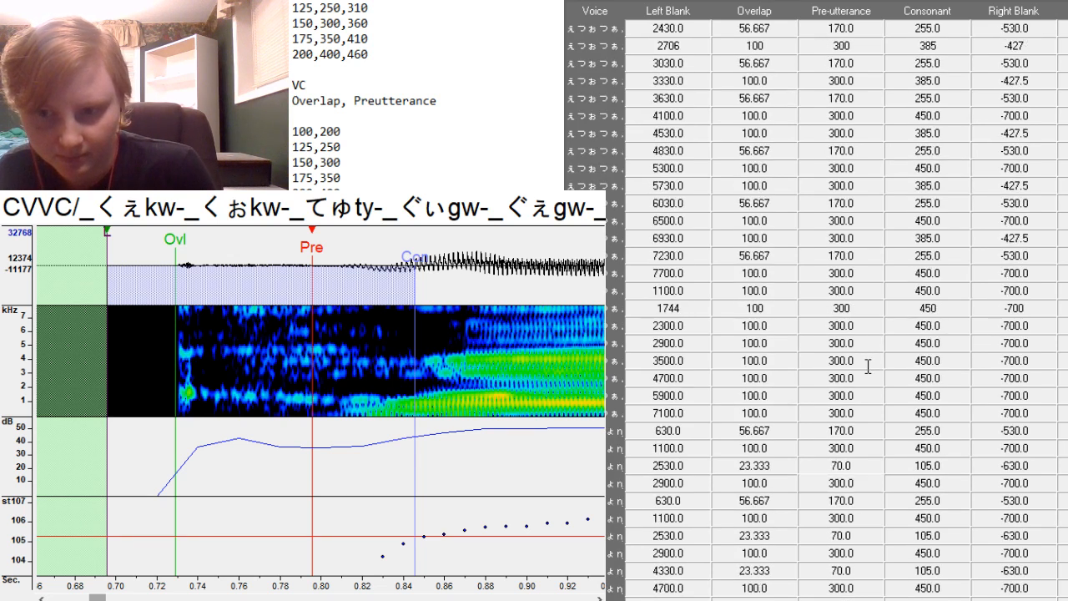
pyautogui.scroll(-10, 868, 366)
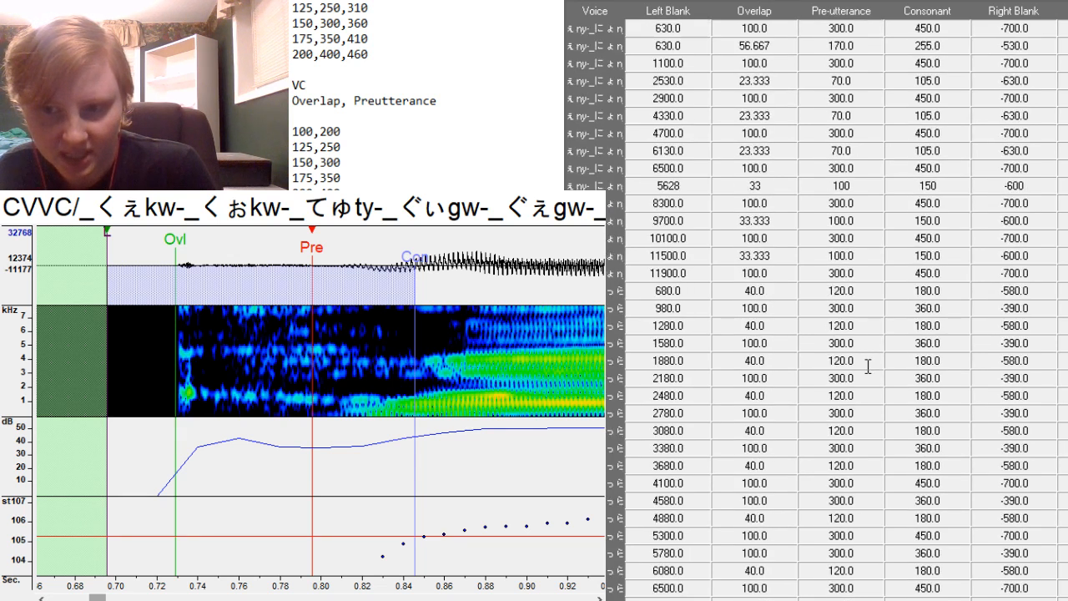
pyautogui.scroll(-1, 868, 367)
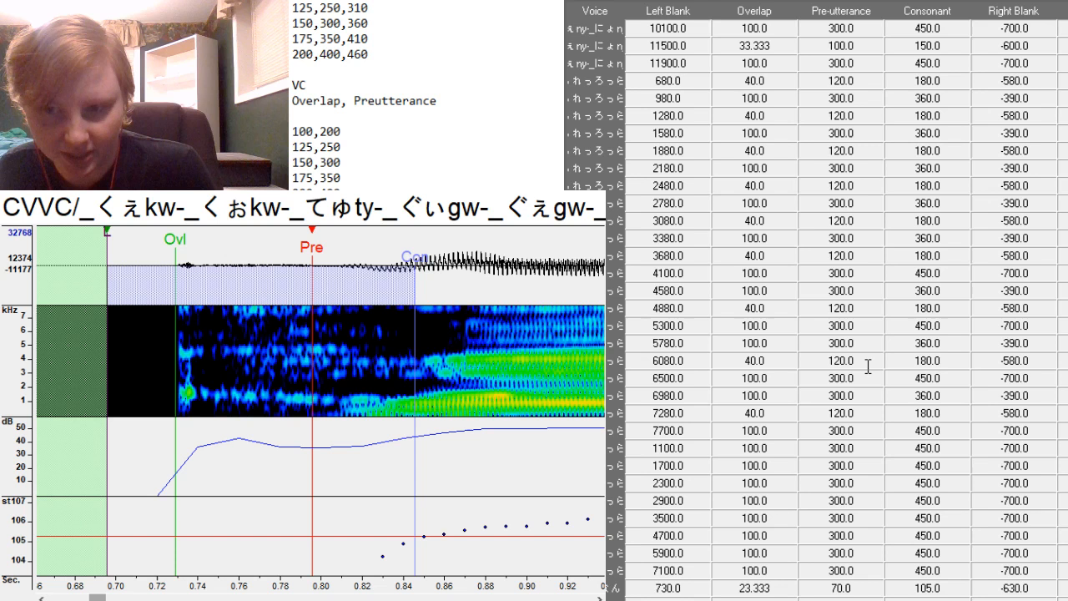
pyautogui.scroll(-15, 868, 365)
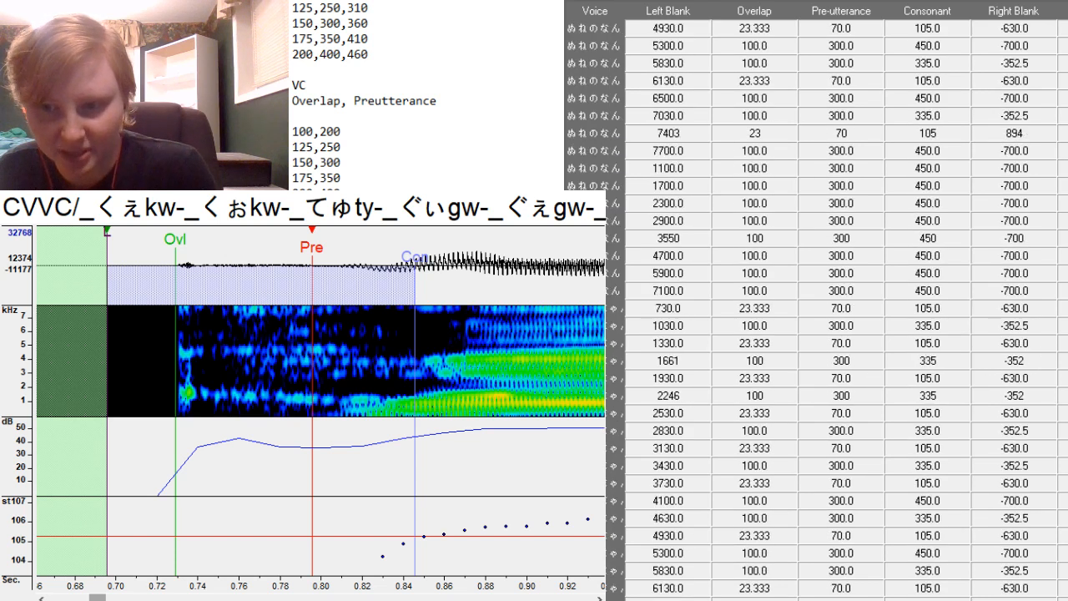
pyautogui.scroll(-10, 868, 367)
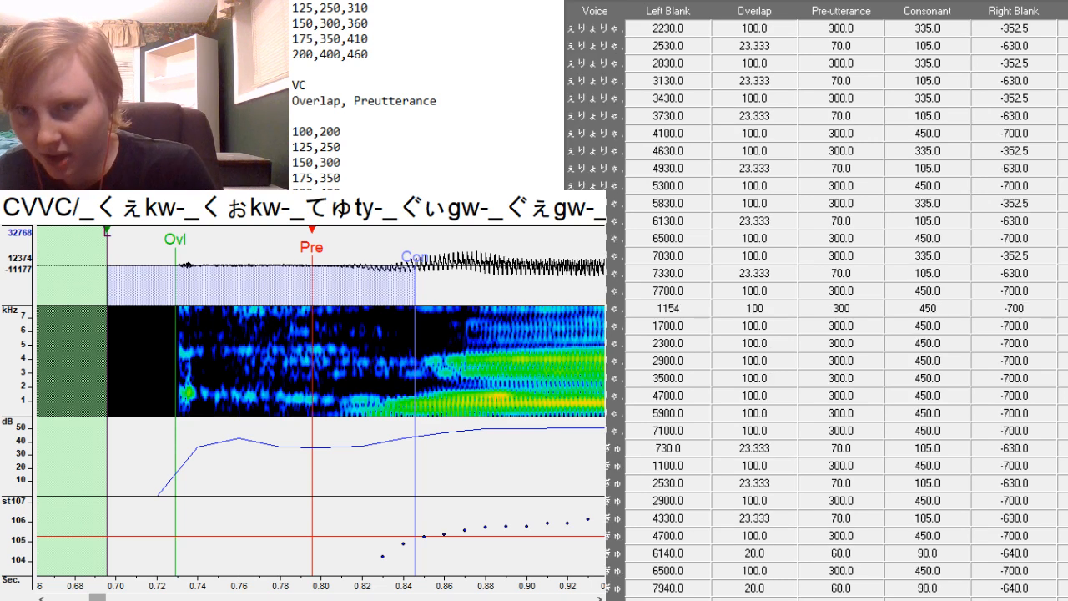
pyautogui.scroll(-10, 868, 368)
pyautogui.scroll(-15, 868, 367)
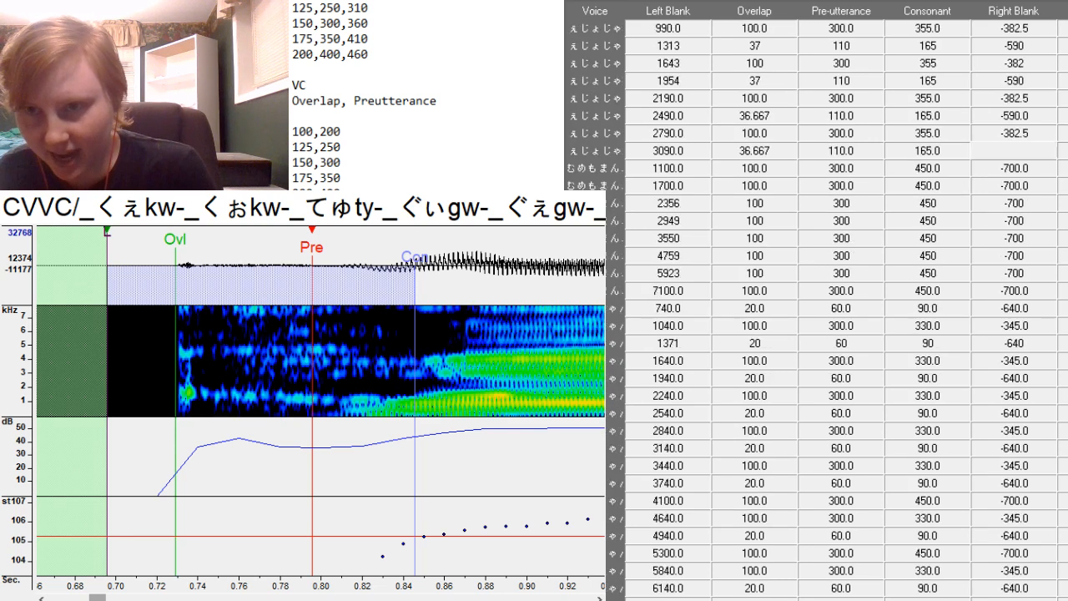
pyautogui.scroll(-15, 868, 367)
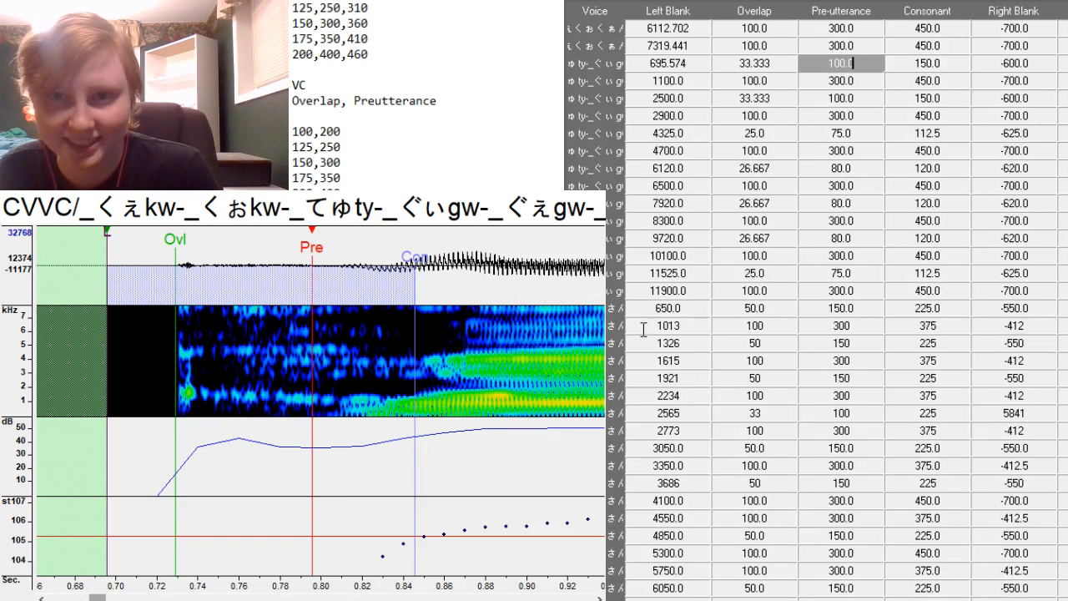
pyautogui.scroll(1, 683, 302)
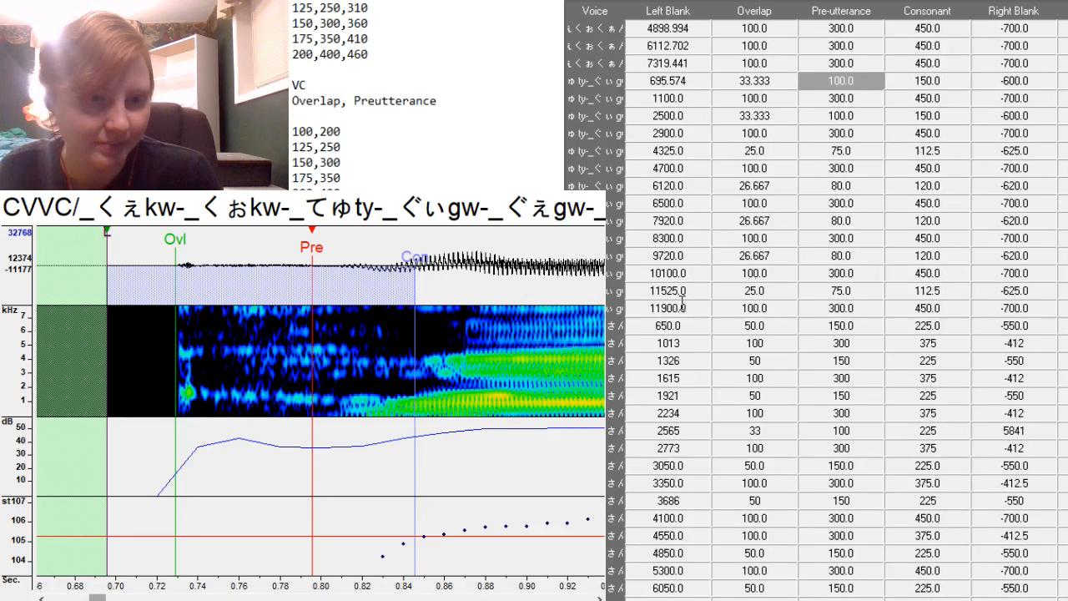
# Compare the CV and VC preset timing lists in the notes for the first row of the くぇkw recording.
pyautogui.press('Left')
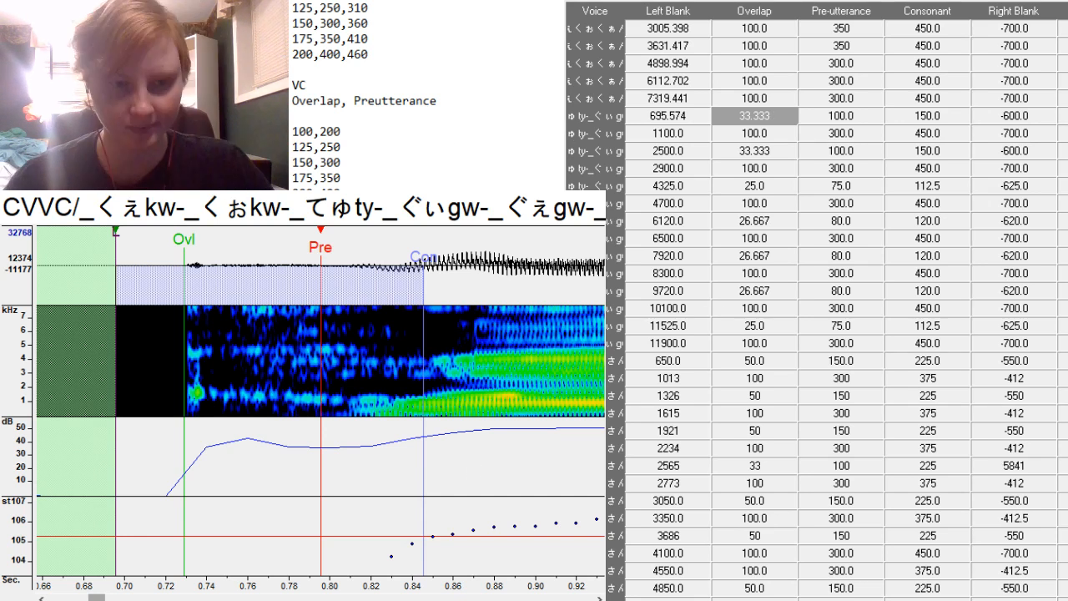
pyautogui.scroll(5, 425, 96)
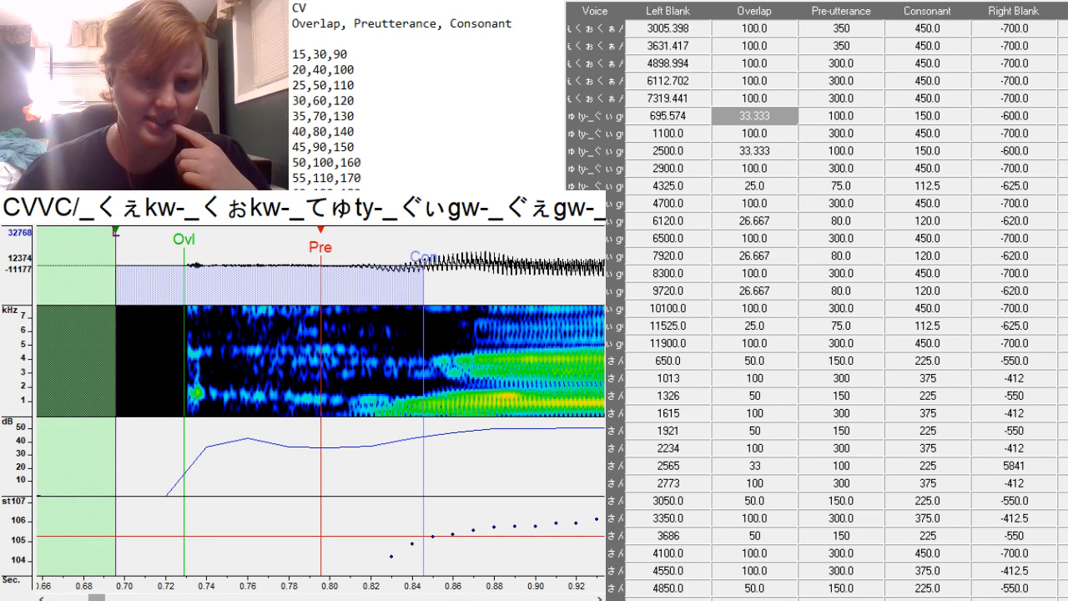
pyautogui.scroll(-7, 426, 95)
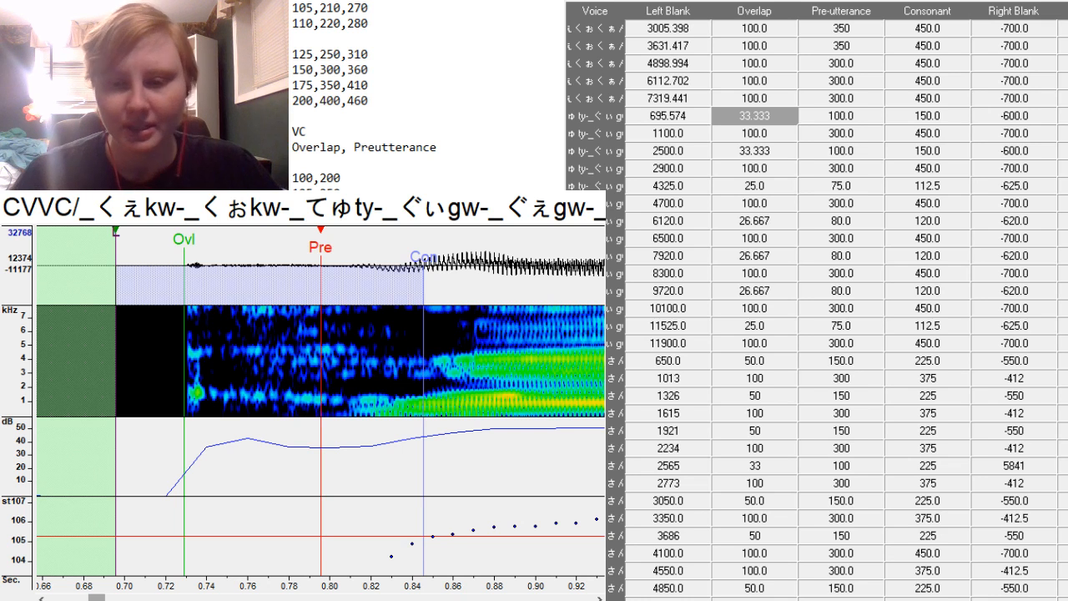
pyautogui.scroll(7, 427, 95)
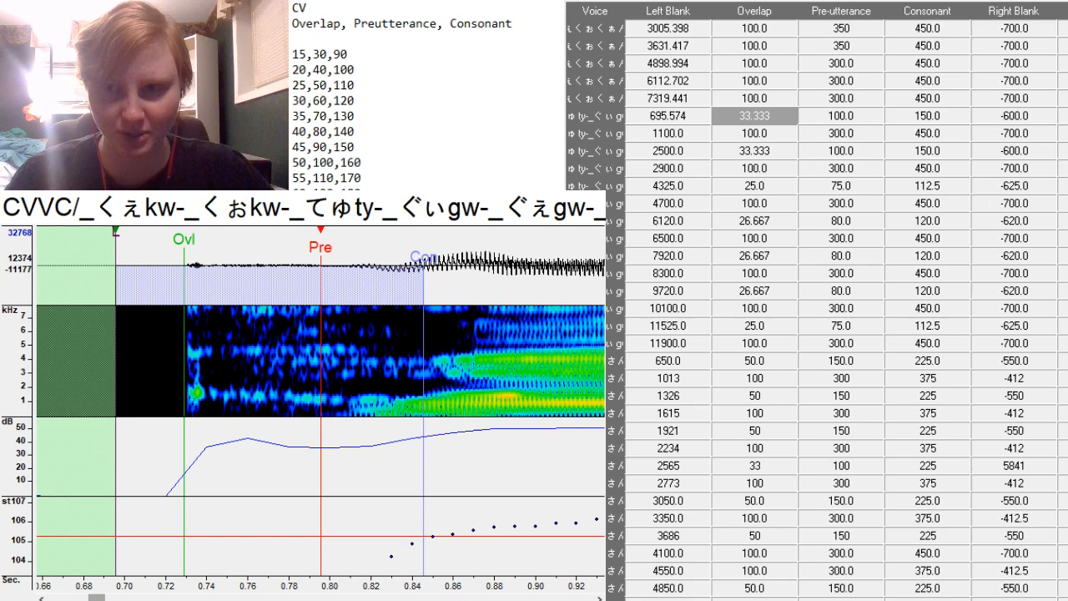
pyautogui.scroll(-7, 427, 95)
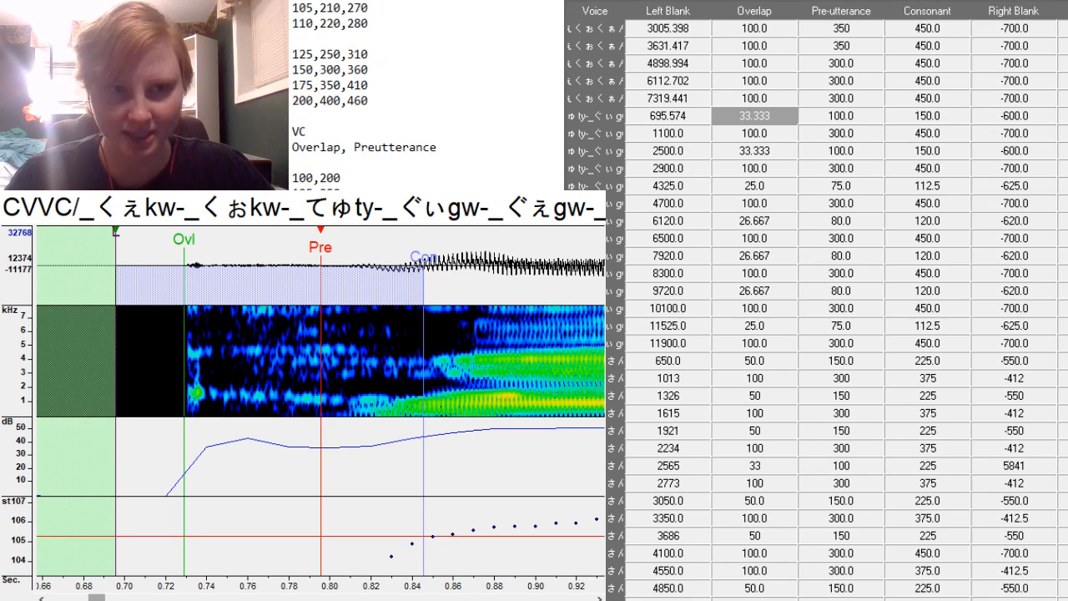
pyautogui.scroll(7, 428, 95)
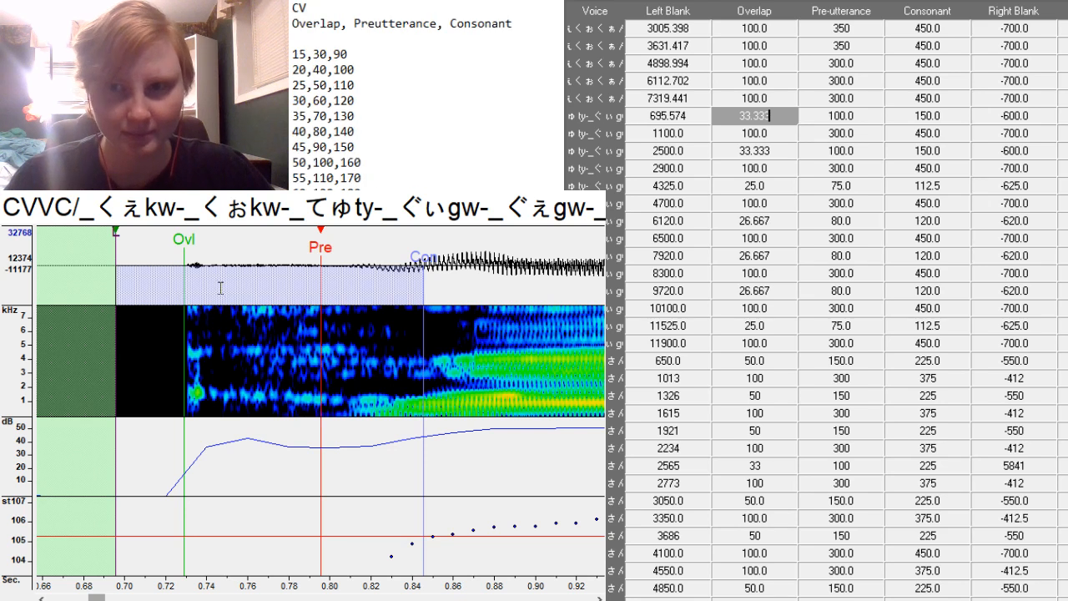
pyautogui.scroll(-7, 337, 167)
pyautogui.moveTo(293, 188); pyautogui.dragTo(337, 187)
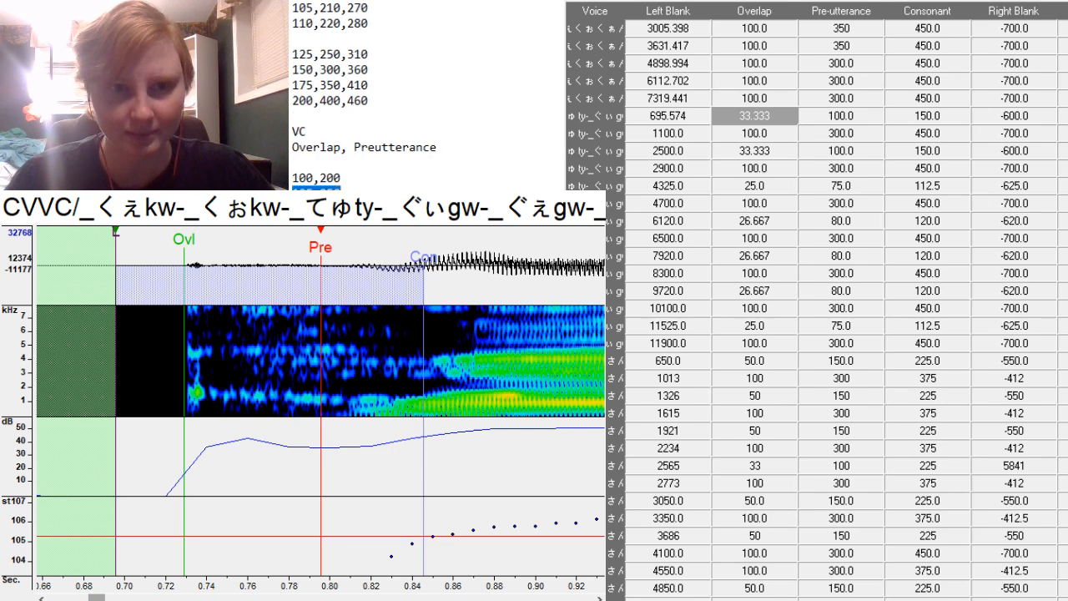
pyautogui.moveTo(768, 116); pyautogui.dragTo(888, 118)
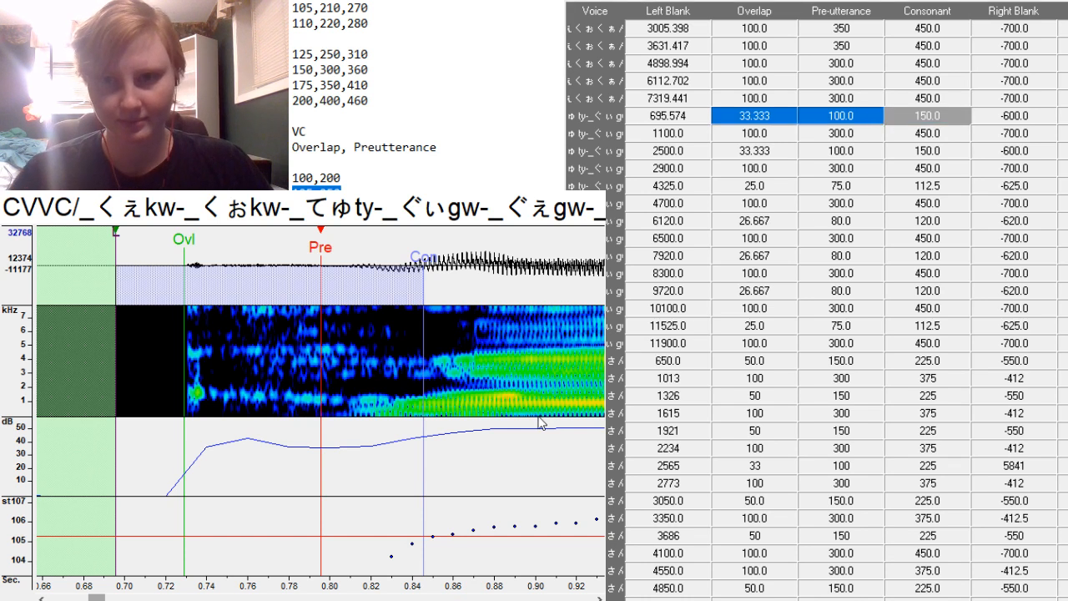
pyautogui.write('125\t250\t125')
pyautogui.hotkey('ctrl', 'z')
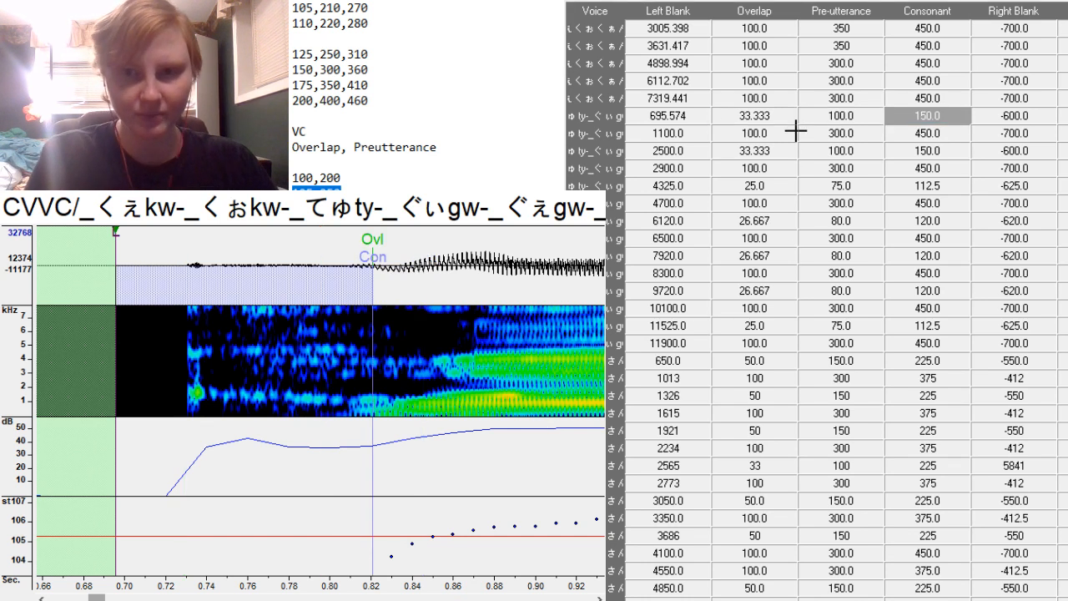
# Set the 695.574 row to overlap 60, pre-utterance 120, consonant 180, and the 1100 row to overlap 150, pre-utterance 300, consonant 360, right blank -700.
pyautogui.scroll(8, 335, 178)
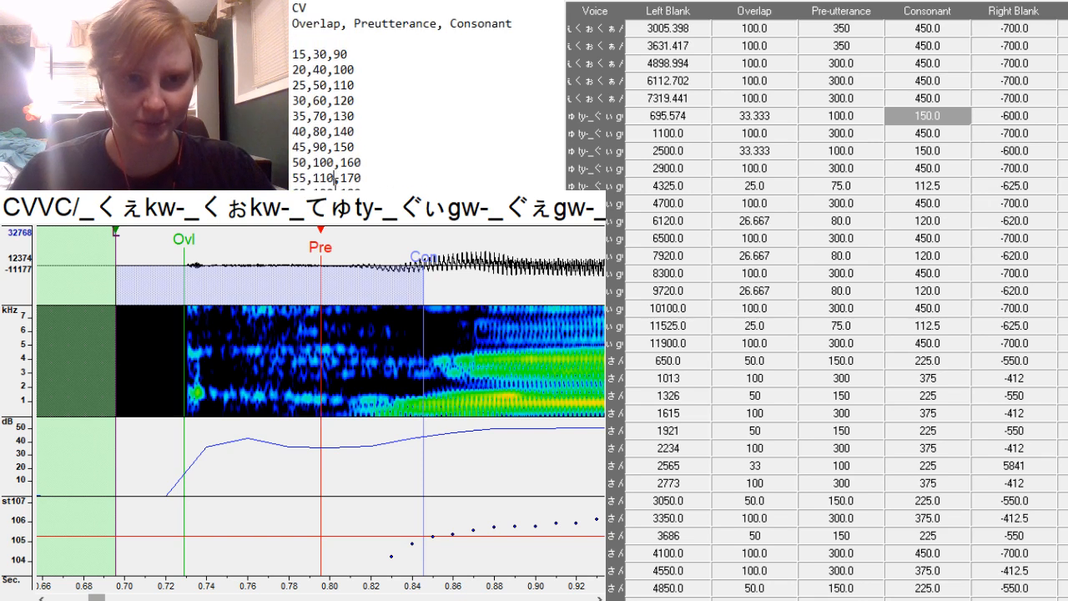
pyautogui.doubleClick(335, 187)
pyautogui.moveTo(786, 113); pyautogui.dragTo(936, 117)
pyautogui.write('60\t120\t180')
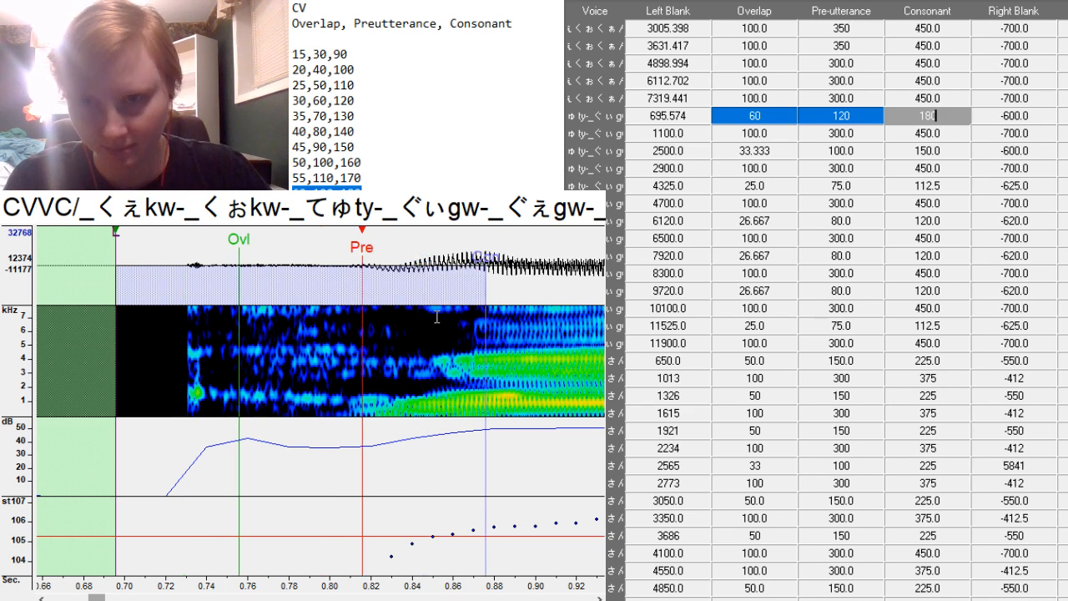
pyautogui.scroll(-7, 436, 317)
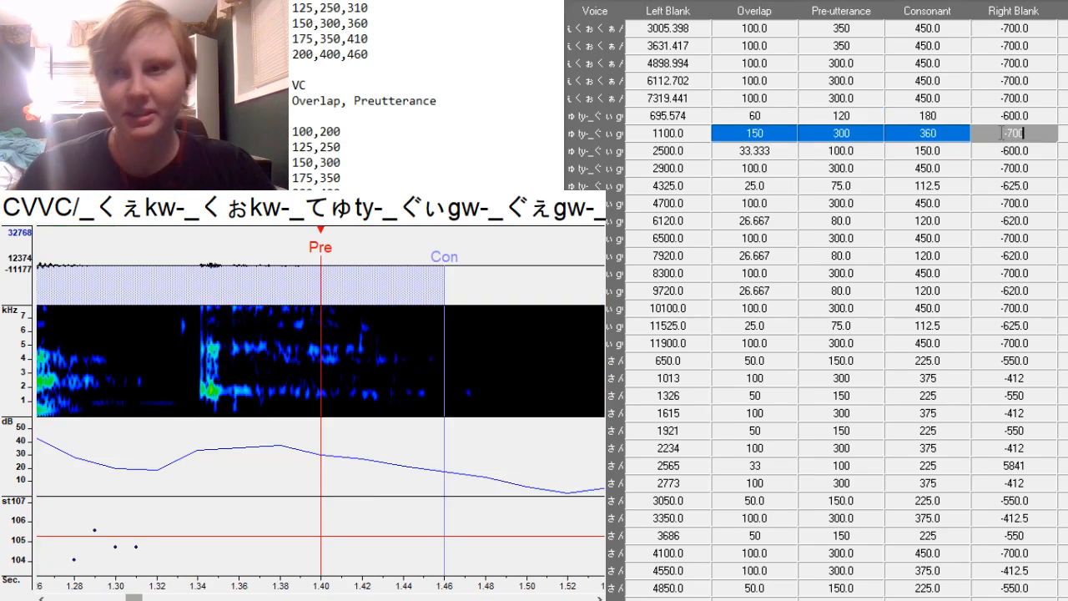
# Copy the overlap, pre-utterance, consonant and right blank values of the 695.574 and 1100 rows onto the alternating rows from 2500 to 11900.
pyautogui.keyDown('shift'); pyautogui.click(755, 115); pyautogui.keyUp('shift')
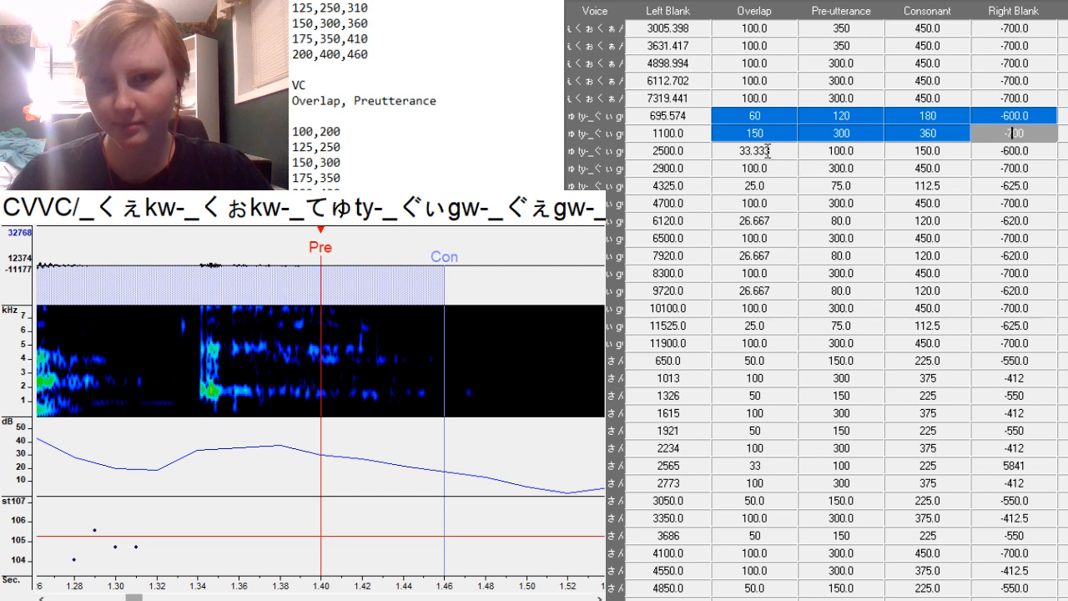
pyautogui.moveTo(767, 151); pyautogui.dragTo(1052, 348)
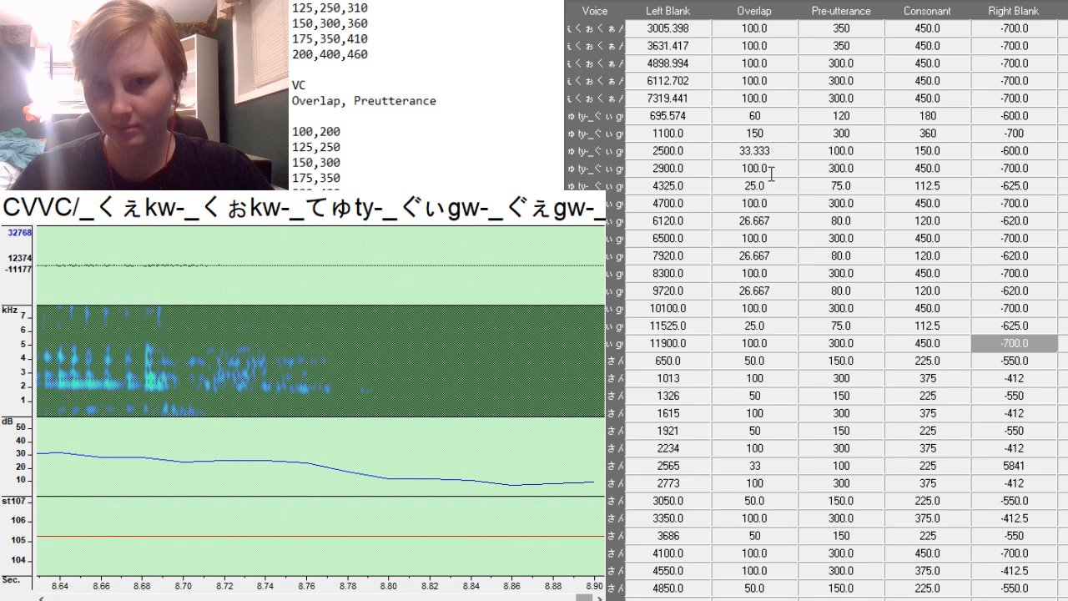
pyautogui.moveTo(766, 151); pyautogui.dragTo(1041, 343)
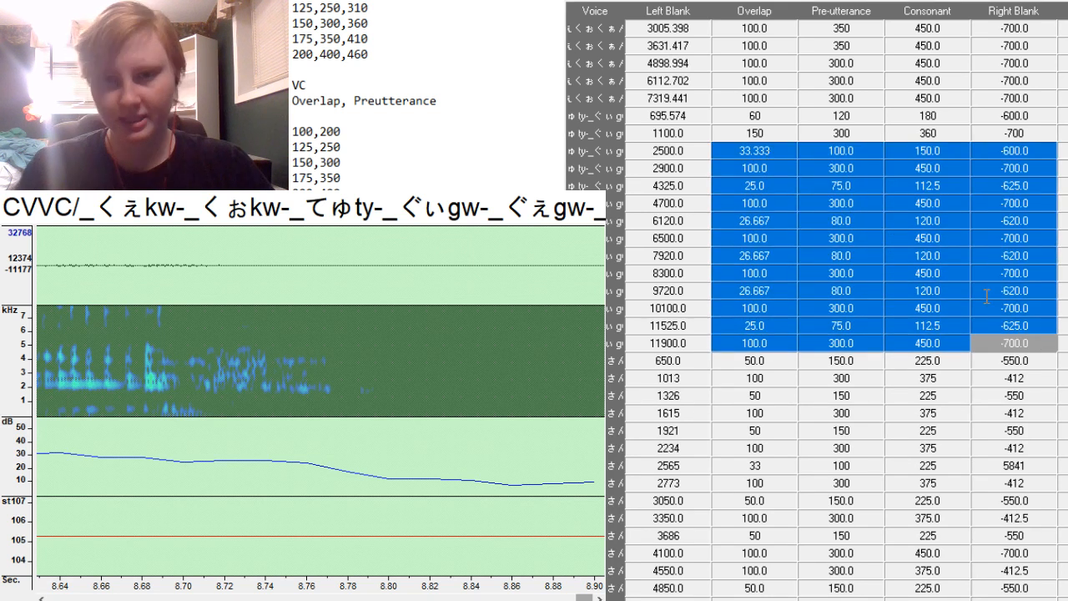
pyautogui.hotkey('ctrl', 'v')
pyautogui.click(837, 133)
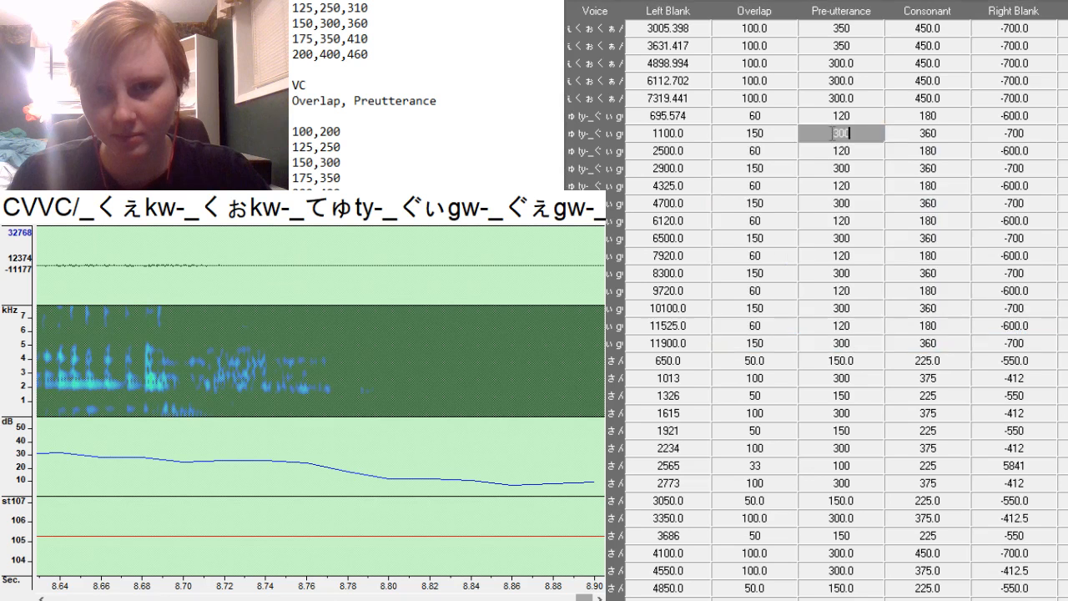
pyautogui.press('Up')
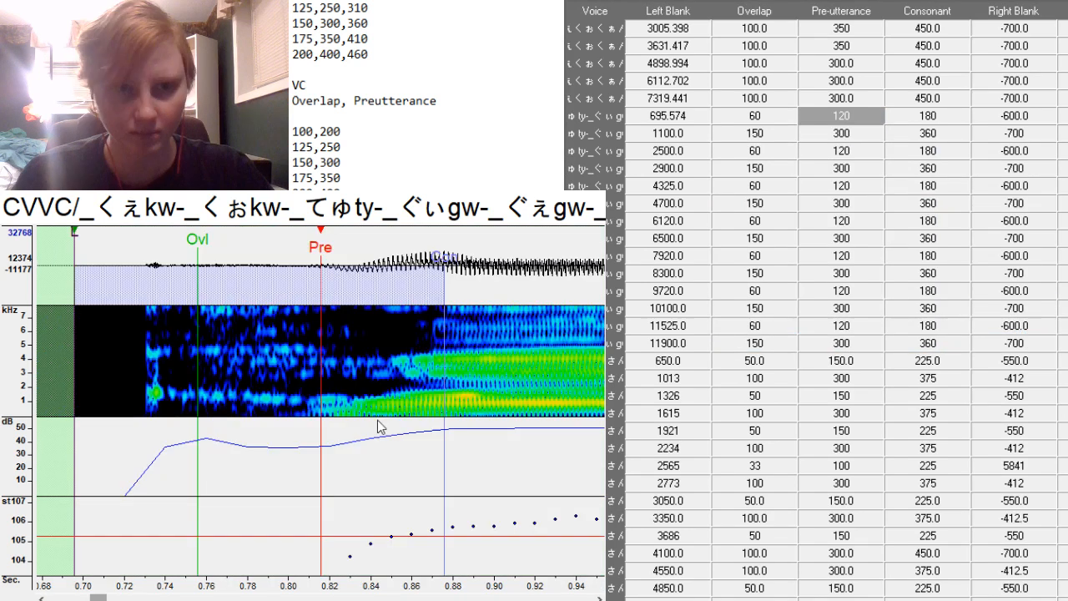
# Set the pre-utterance of the first くぇkw row to 200 and shift its left blank to about 668.
pyautogui.click(853, 116)
pyautogui.press('BackSpace')
pyautogui.press('BackSpace')
pyautogui.press('BackSpace')
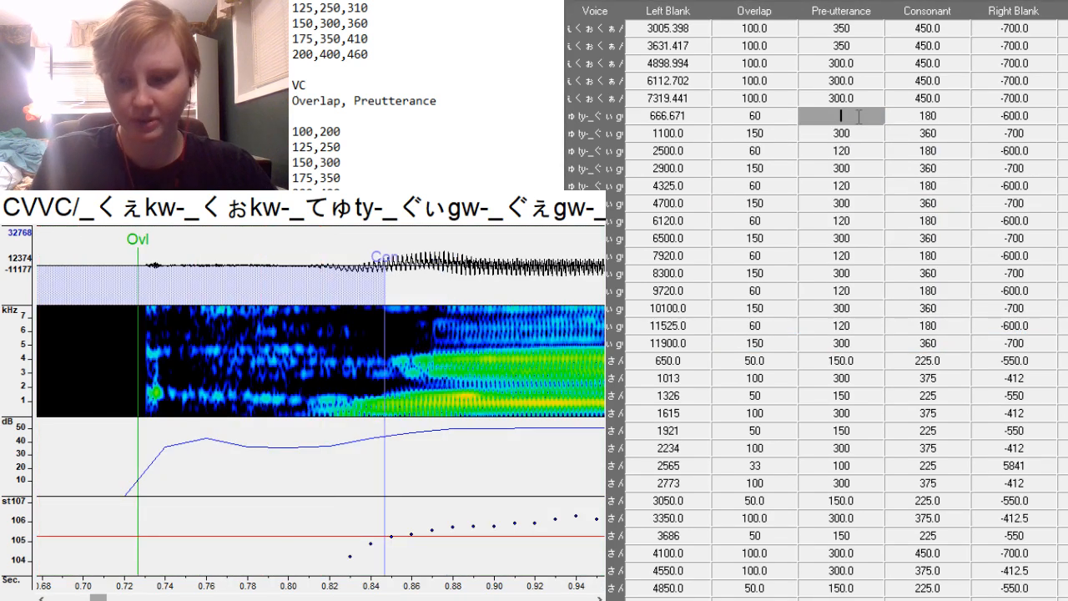
pyautogui.write('200')
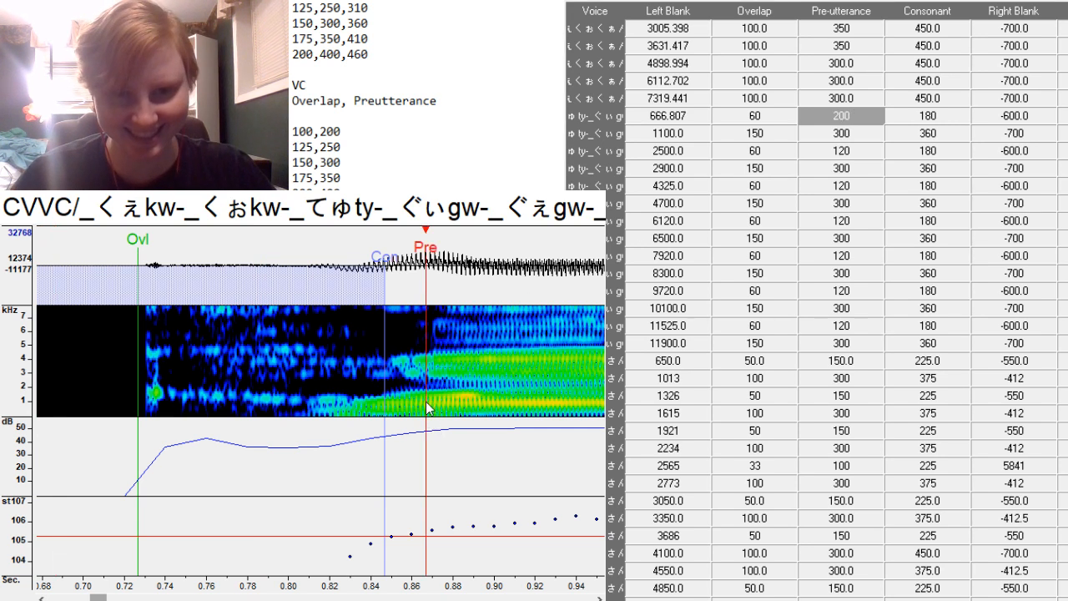
pyautogui.moveTo(426, 401); pyautogui.dragTo(431, 411)
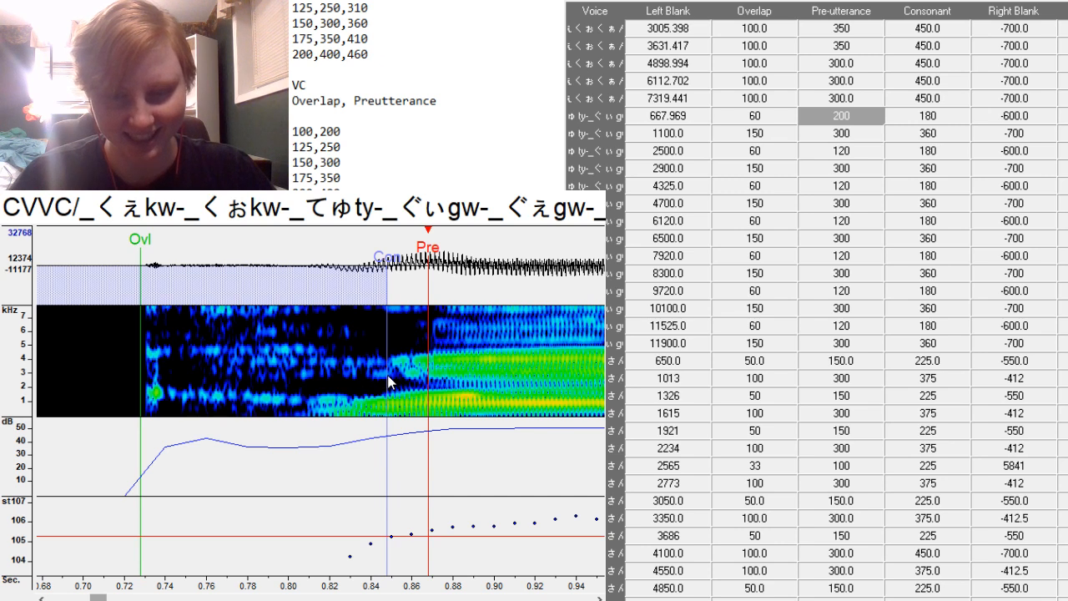
# Extend the first くぇkw row's consonant to about 260 and set its right blank to about -532.
pyautogui.moveTo(387, 375)
pyautogui.mouseDown()
pyautogui.moveTo(513, 430)
pyautogui.moveTo(552, 434)
pyautogui.mouseUp()
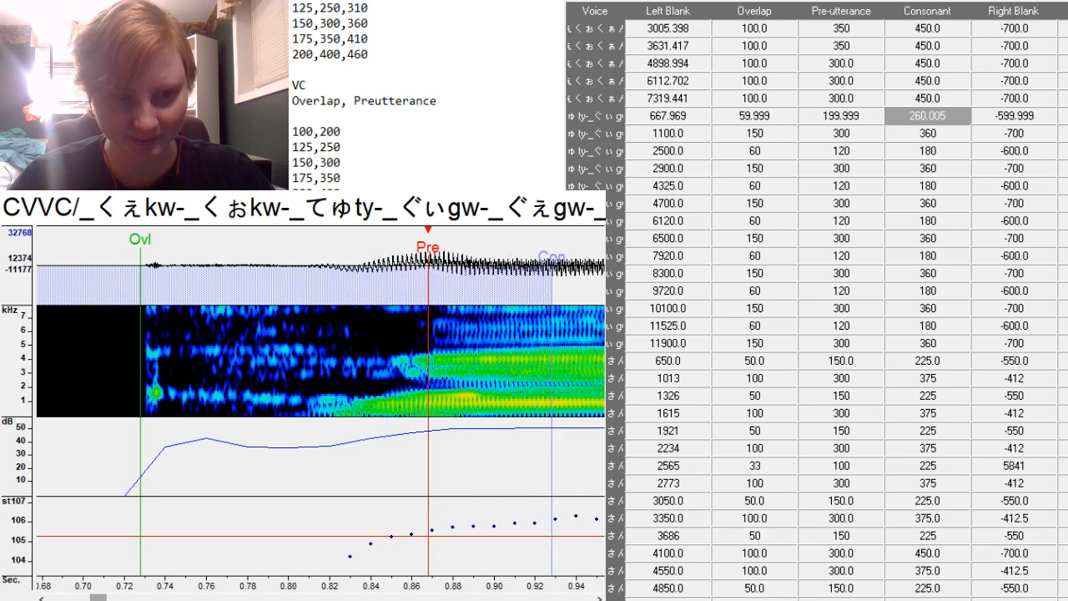
pyautogui.moveTo(102, 599); pyautogui.dragTo(127, 600)
pyautogui.moveTo(451, 287); pyautogui.dragTo(313, 329)
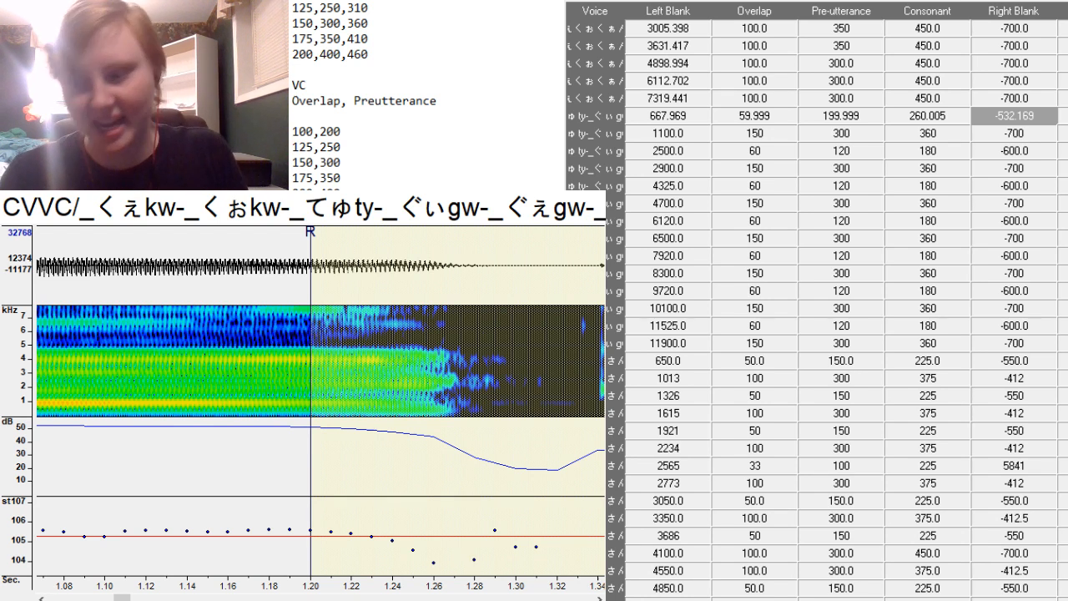
# Shift the 1100 row's left blank to about 1057 and play the recording to check the position.
pyautogui.press('Down')
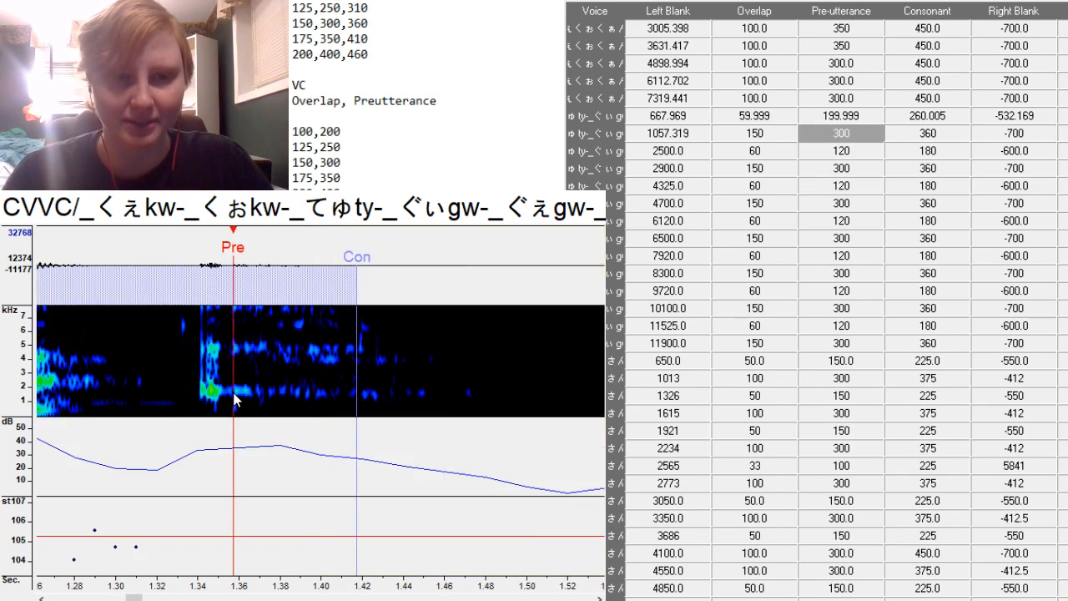
pyautogui.click(233, 392)
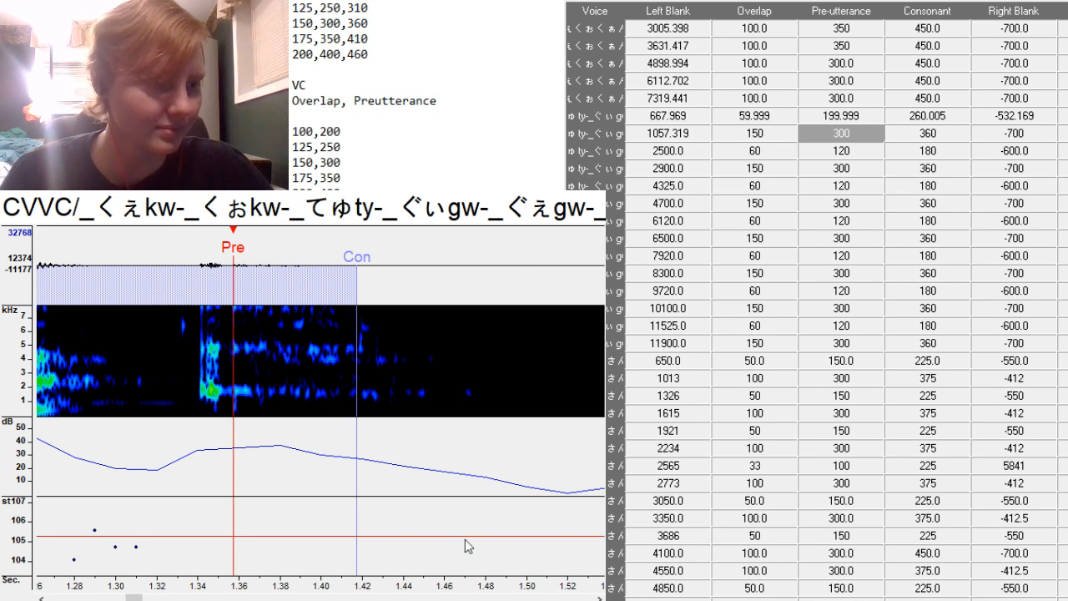
pyautogui.press('space')
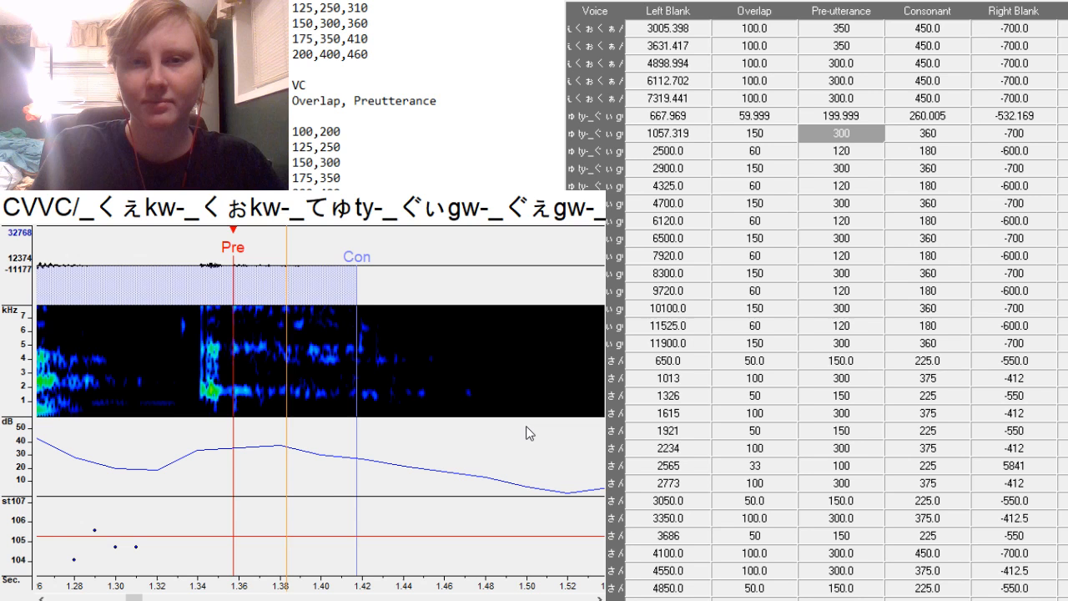
# Shift the 2500 row's left blank back to about 1832, just before the next syllable.
pyautogui.press('Down')
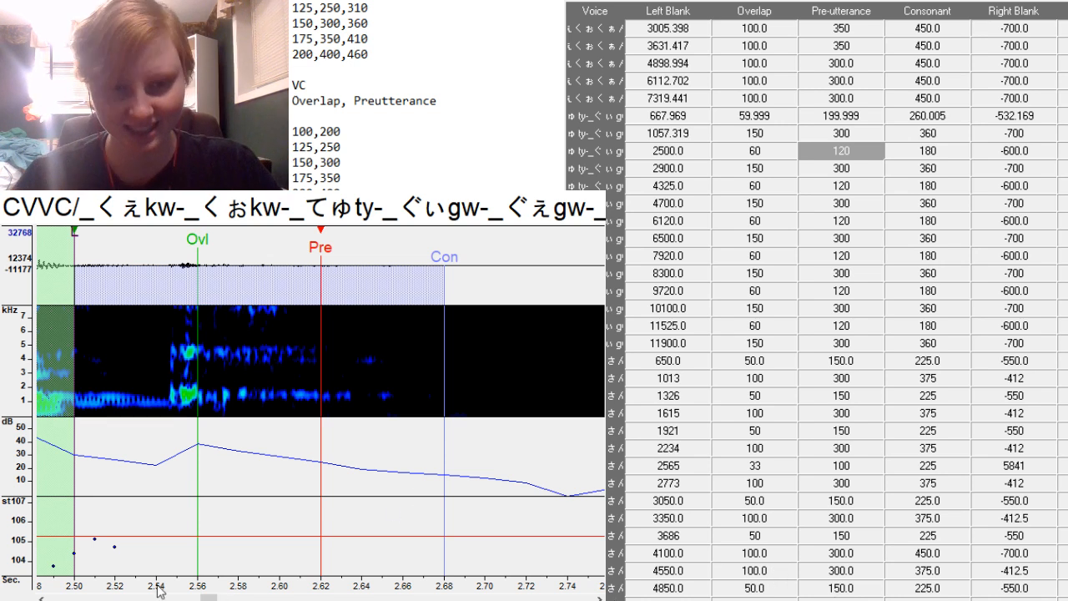
pyautogui.moveTo(209, 598); pyautogui.dragTo(167, 590)
pyautogui.press('F3')
pyautogui.press('F3')
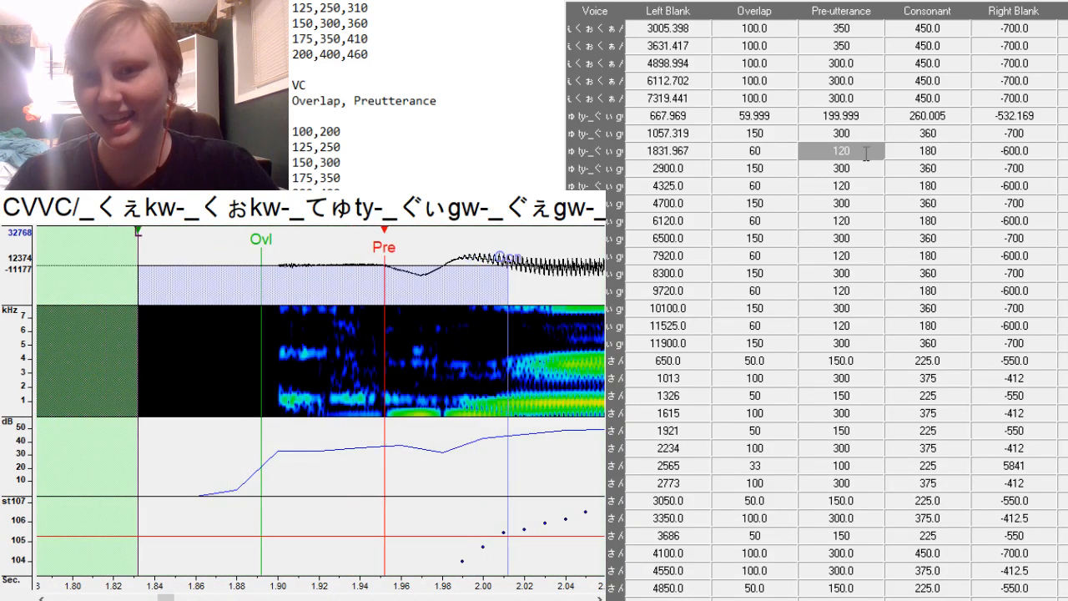
# Set the third くぇkw row's pre-utterance to 200, left blank to about 1826 and consonant to about 233.
pyautogui.click(865, 152)
pyautogui.press('BackSpace')
pyautogui.press('BackSpace')
pyautogui.press('BackSpace')
pyautogui.write('20')
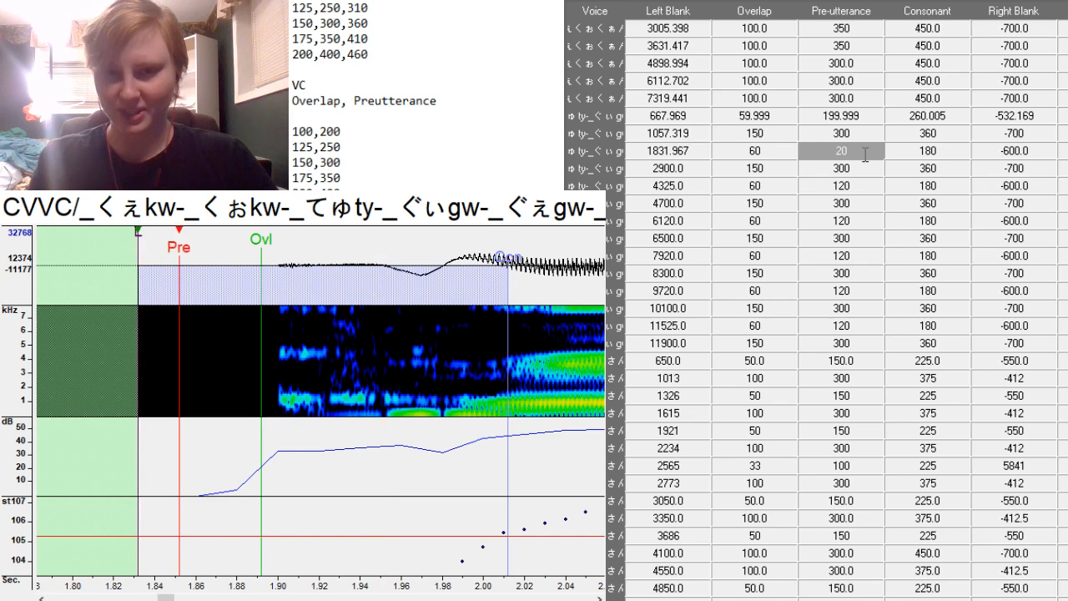
pyautogui.write('0')
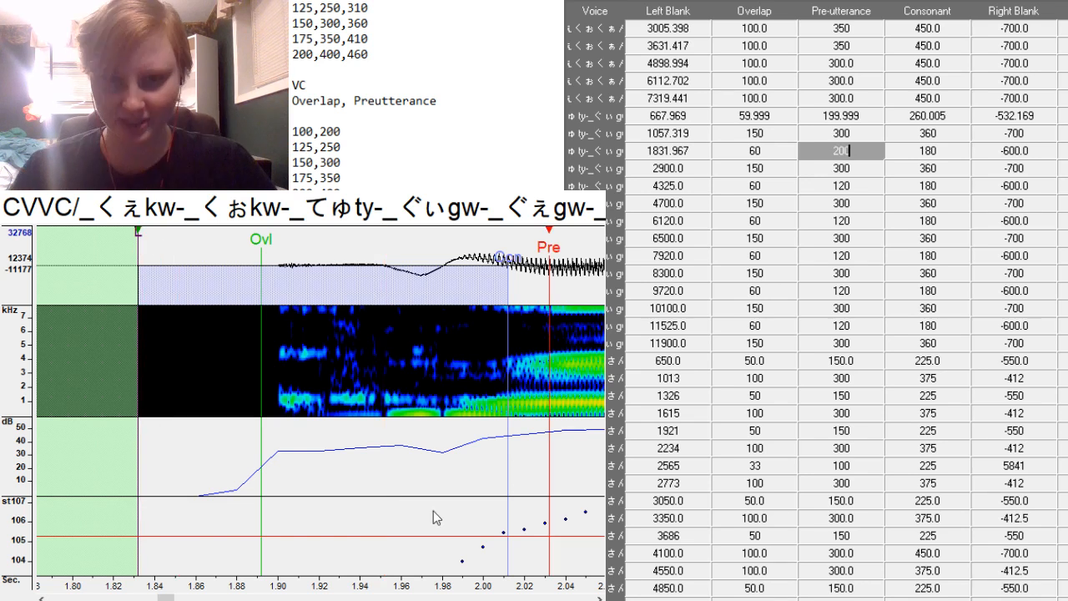
pyautogui.moveTo(495, 367); pyautogui.dragTo(605, 422)
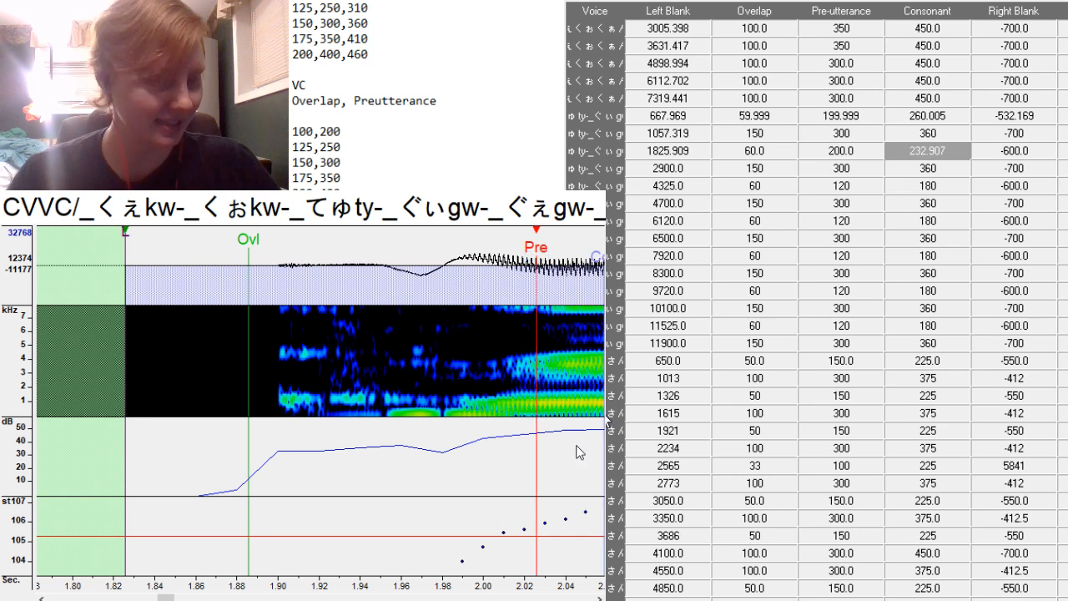
# Compare the 2900 row with the row above and shift its left blank to about 2271.
pyautogui.moveTo(166, 599); pyautogui.dragTo(194, 598)
pyautogui.press('Down')
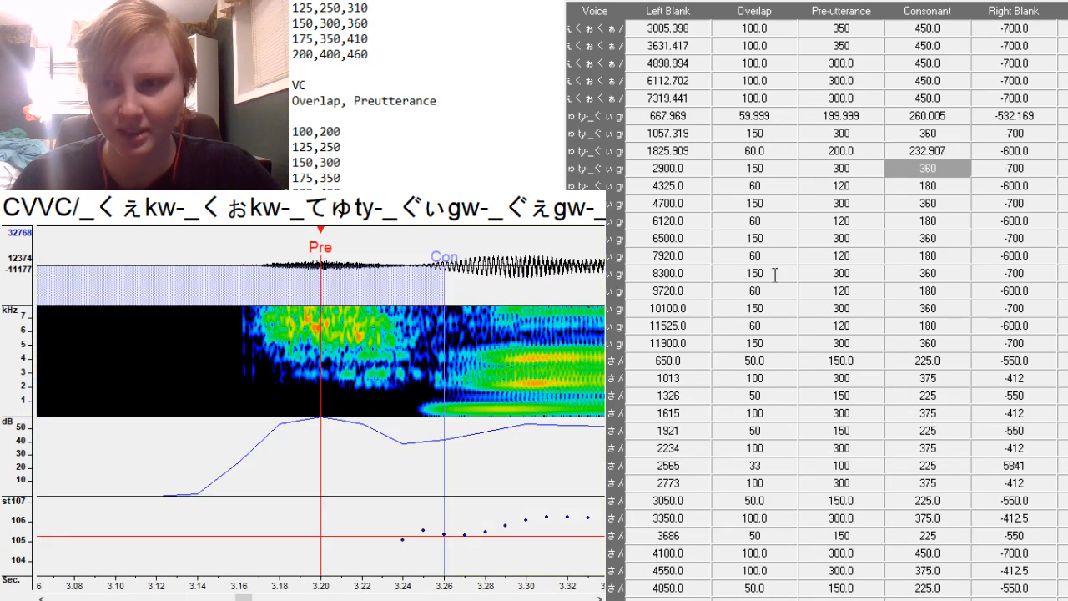
pyautogui.click(942, 148)
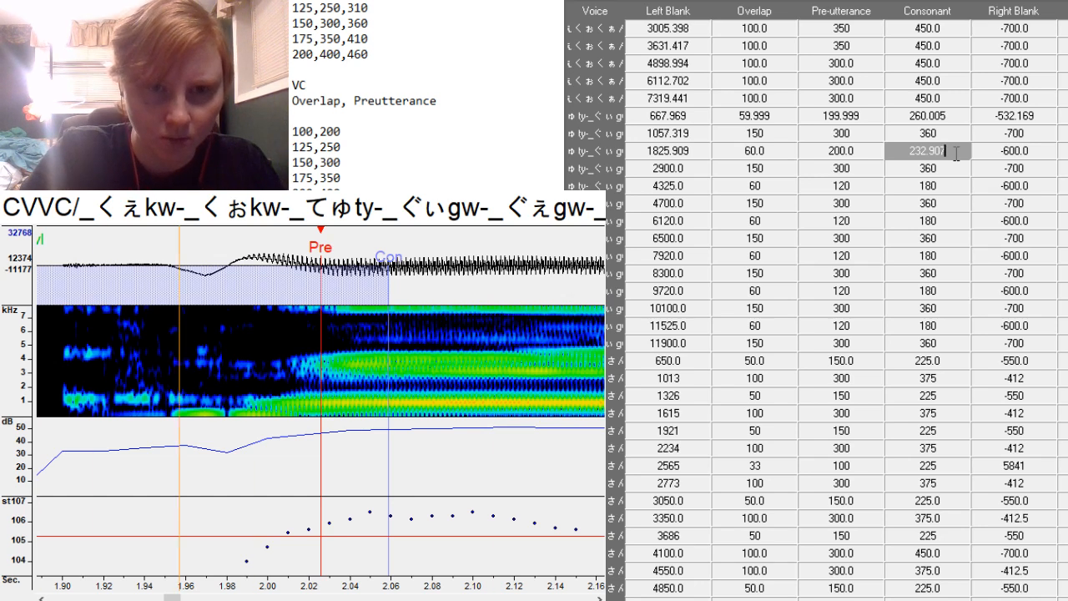
pyautogui.click(938, 168)
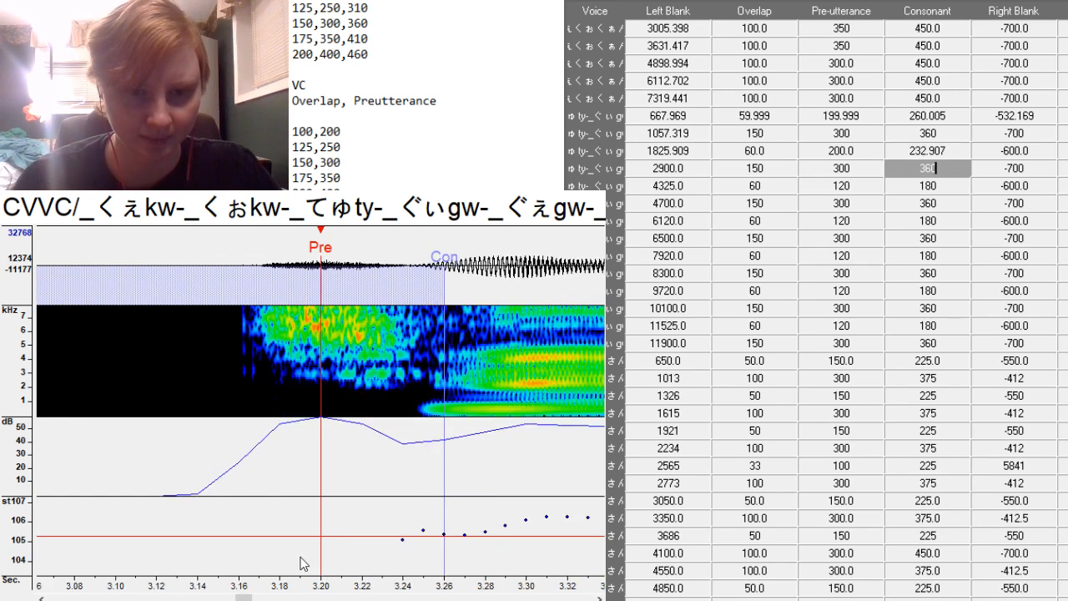
pyautogui.moveTo(245, 598); pyautogui.dragTo(205, 599)
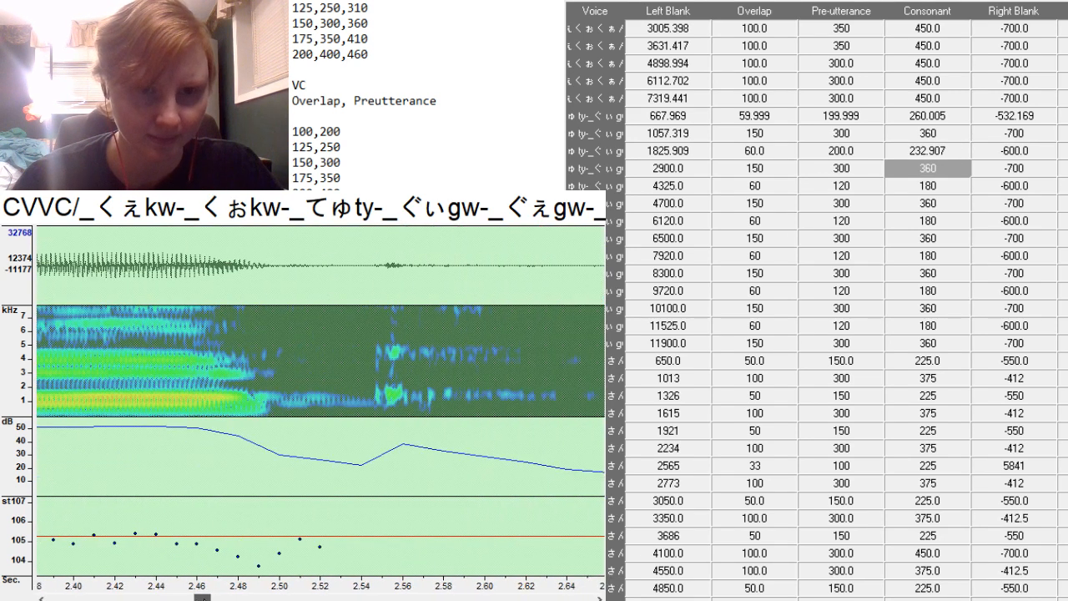
pyautogui.click(399, 389)
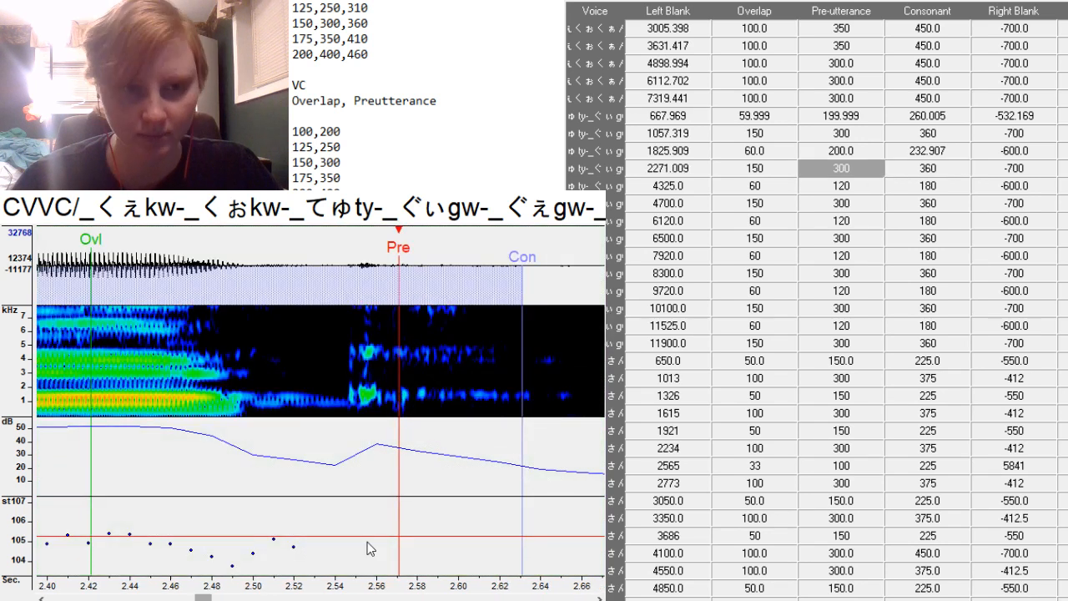
pyautogui.moveTo(204, 599)
pyautogui.mouseDown()
pyautogui.moveTo(228, 599)
pyautogui.moveTo(211, 599)
pyautogui.mouseUp()
# Try a left blank of about 4353 and a pre-utterance of 150 on the 4325 row, and play the recording.
pyautogui.press('Down')
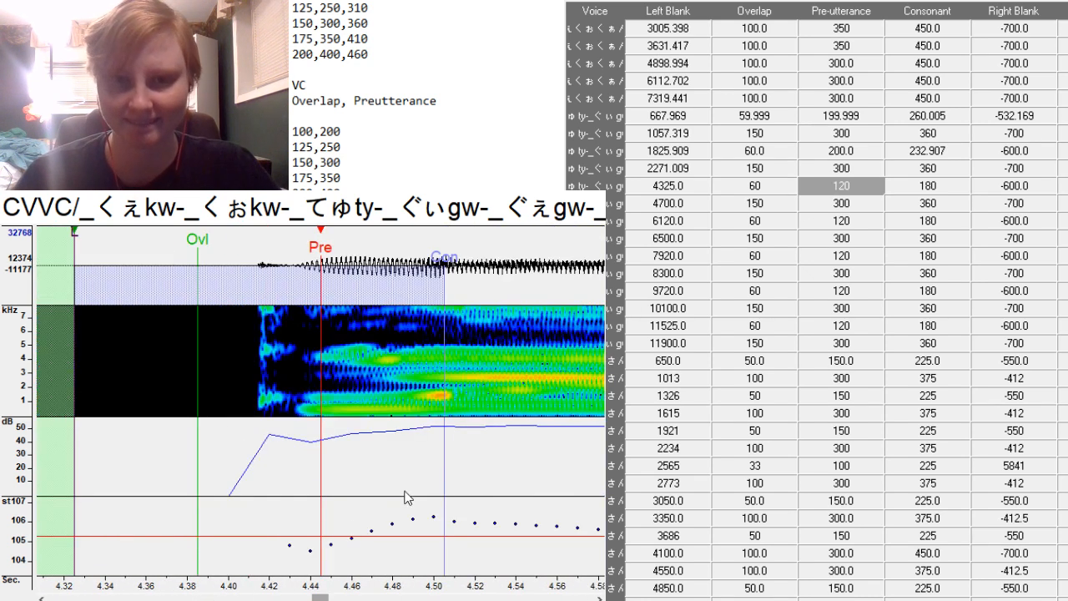
pyautogui.click(385, 435)
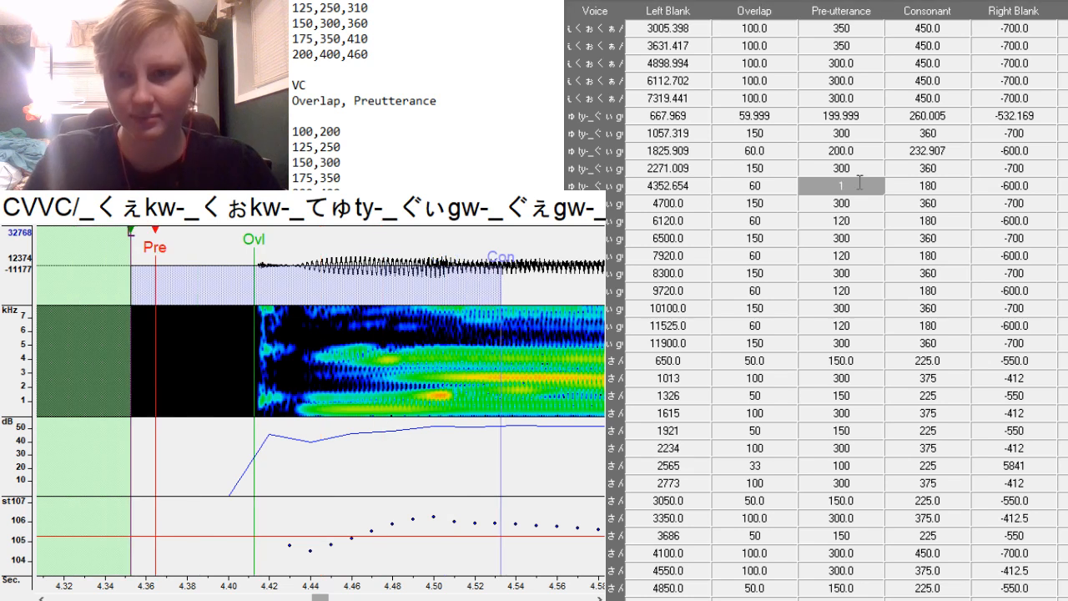
pyautogui.press('BackSpace')
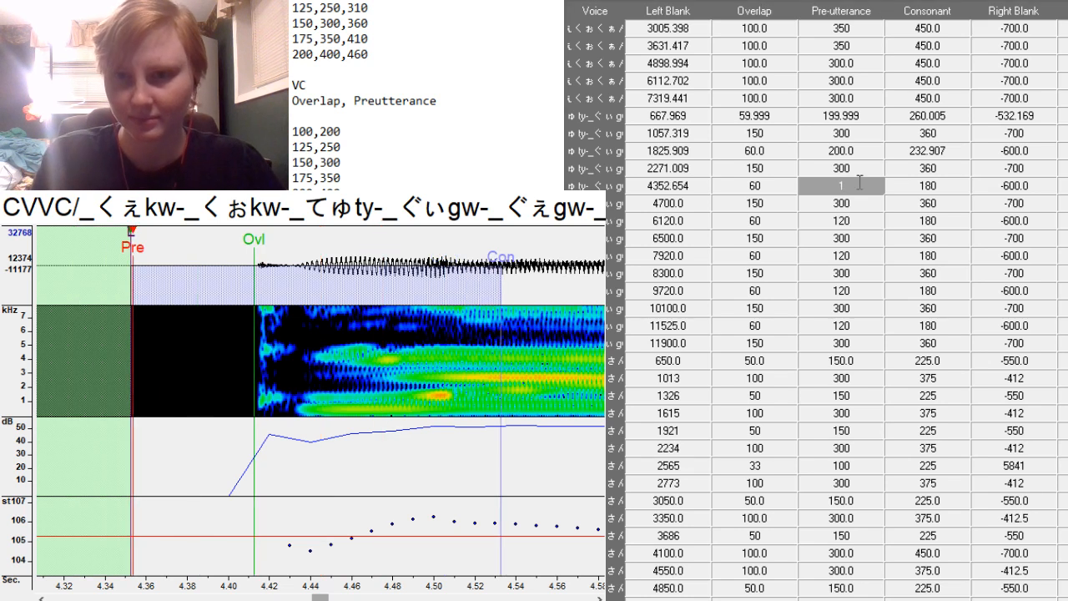
pyautogui.write('50')
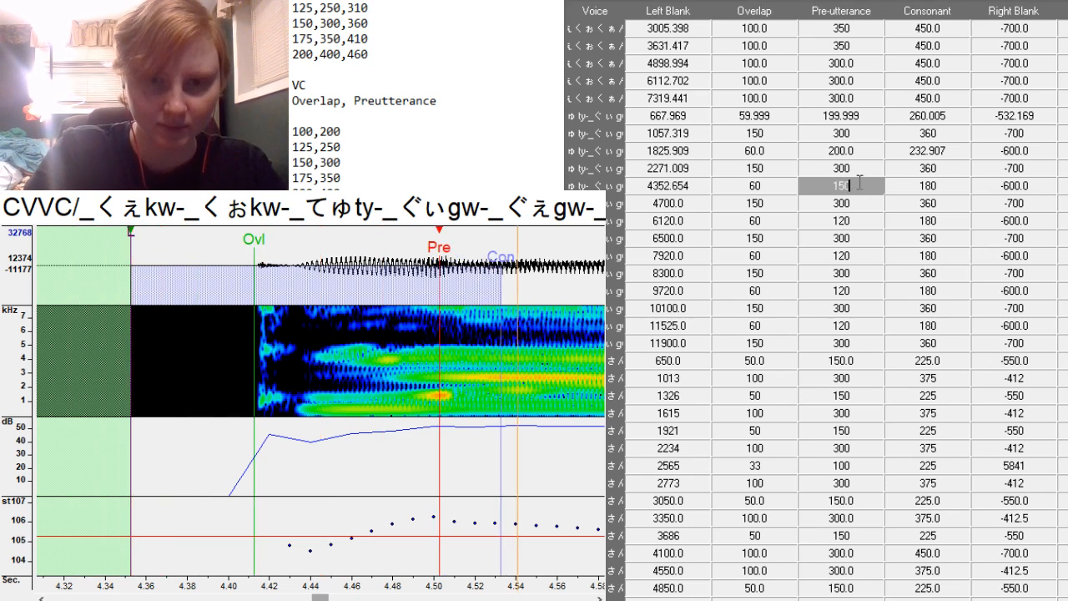
pyautogui.press('space')
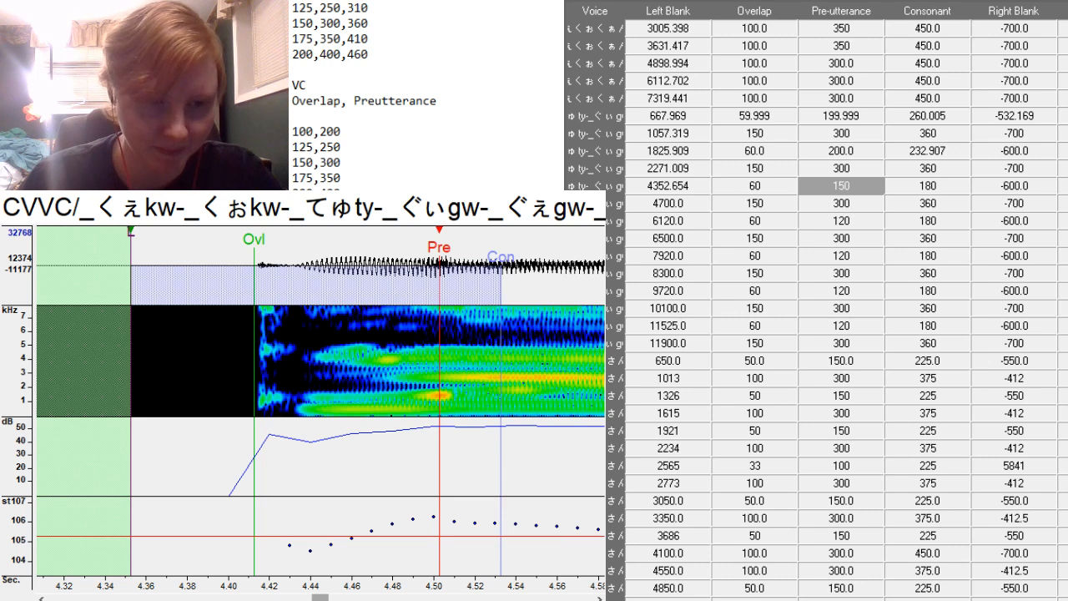
# Move the fifth くぇkw row's left blank back to about 3096 and set its pre-utterance to 220.
pyautogui.moveTo(319, 598); pyautogui.dragTo(242, 597)
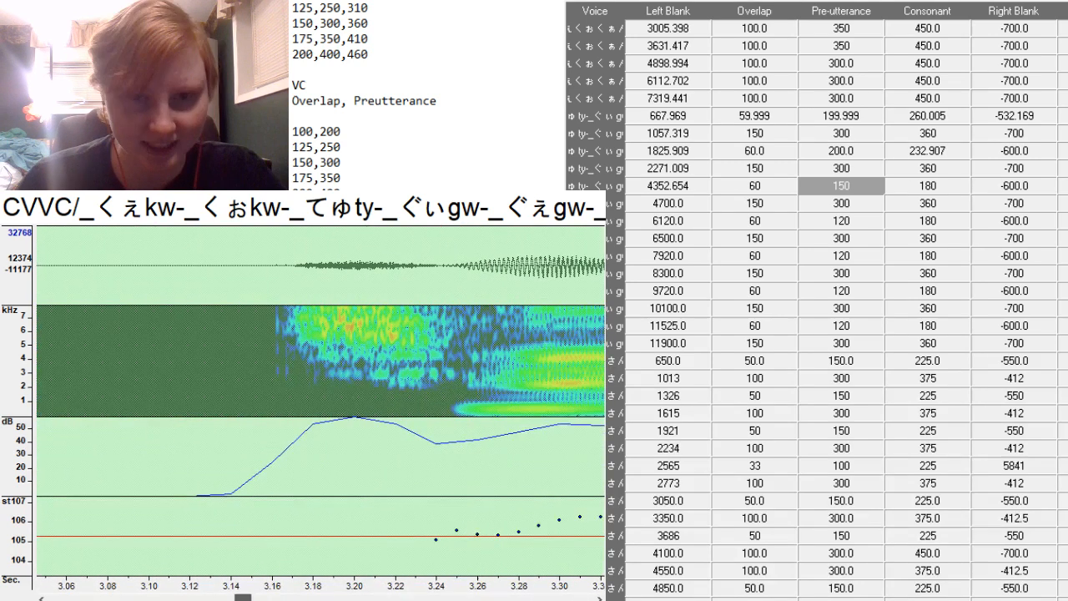
pyautogui.press('F1')
pyautogui.click(870, 183)
pyautogui.press('BackSpace')
pyautogui.press('BackSpace')
pyautogui.press('BackSpace')
pyautogui.write('220')
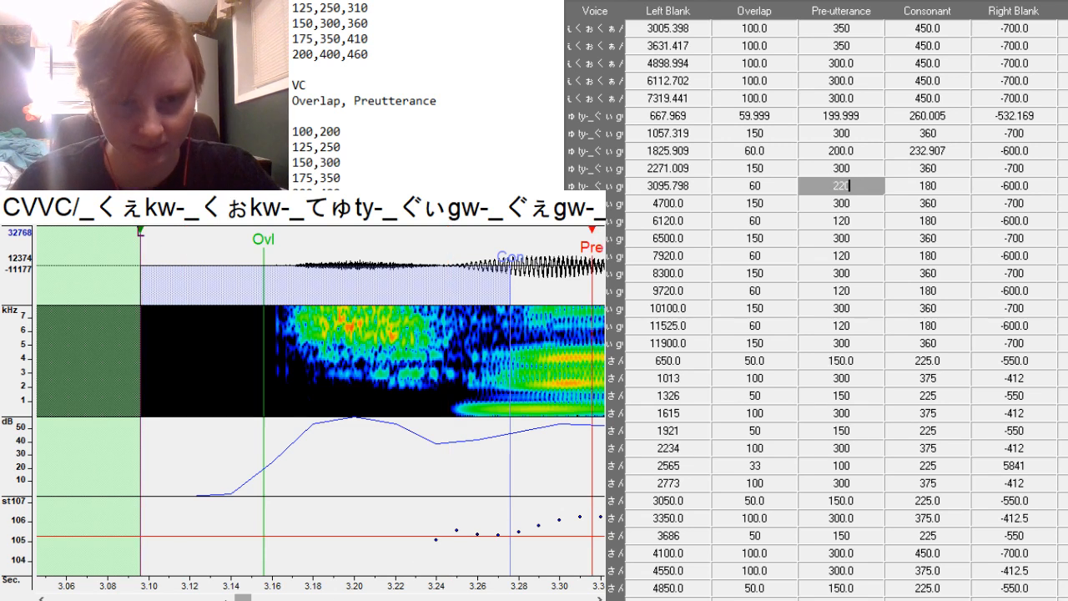
# Fine-tune the fifth くぇkw row to left blank about 3082, consonant about 265 and right blank about -511.
pyautogui.moveTo(242, 598); pyautogui.dragTo(245, 598)
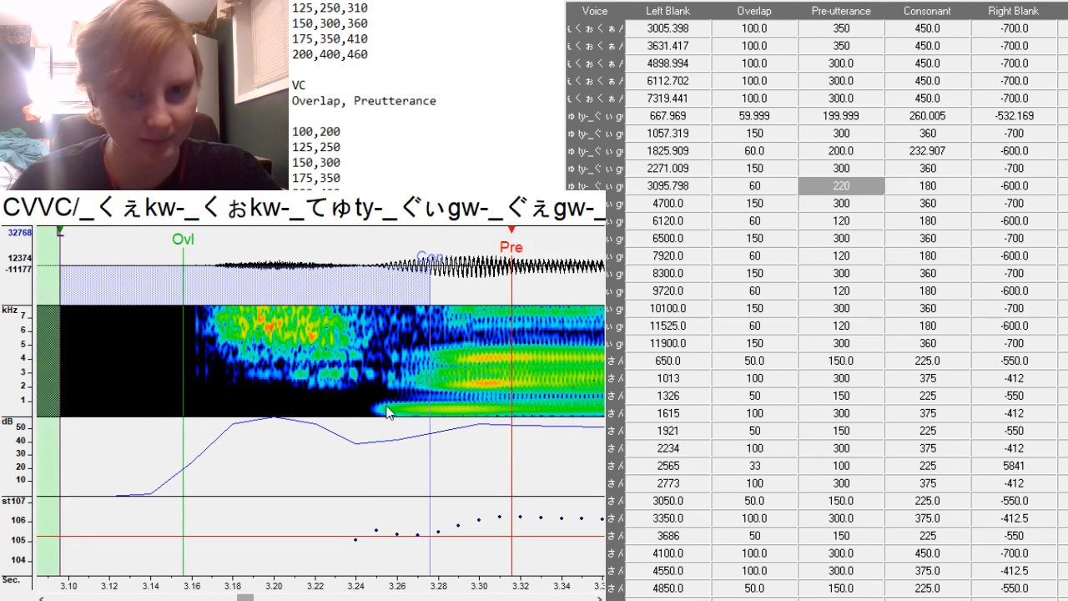
pyautogui.press('F3')
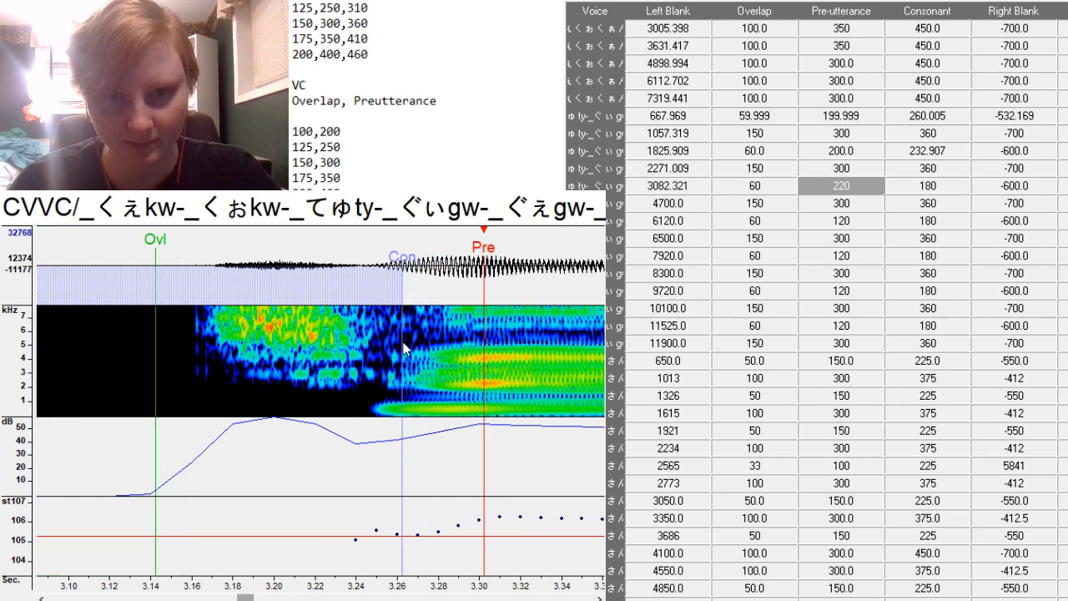
pyautogui.press('F4')
pyautogui.moveTo(245, 597); pyautogui.dragTo(256, 598)
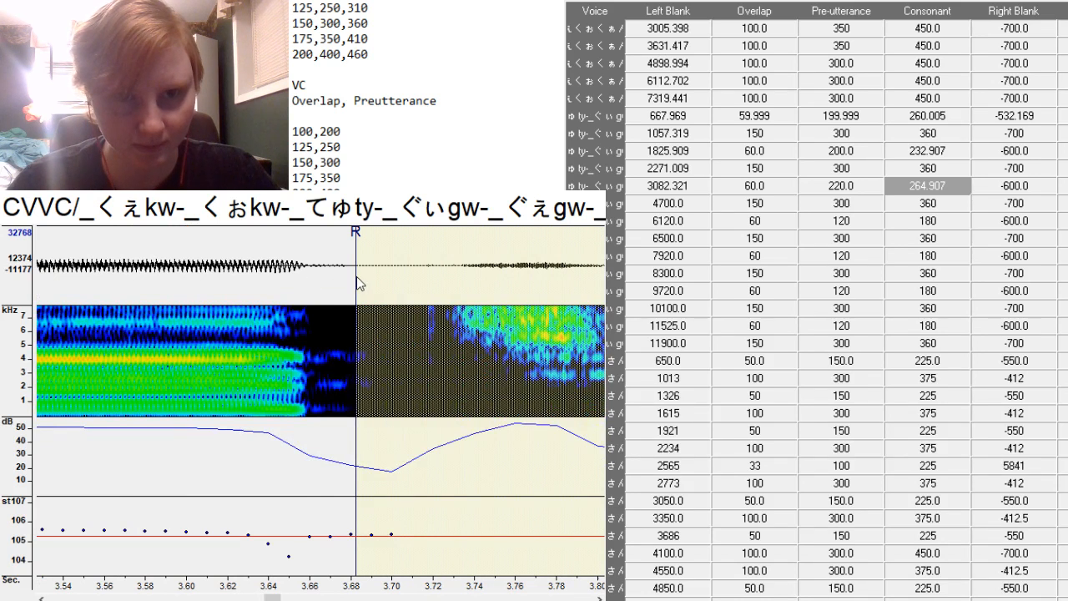
pyautogui.moveTo(356, 277); pyautogui.dragTo(173, 317)
# Shift the 4700 row's left blank back to about 3436 so its pre-utterance meets the next consonant.
pyautogui.press('Down')
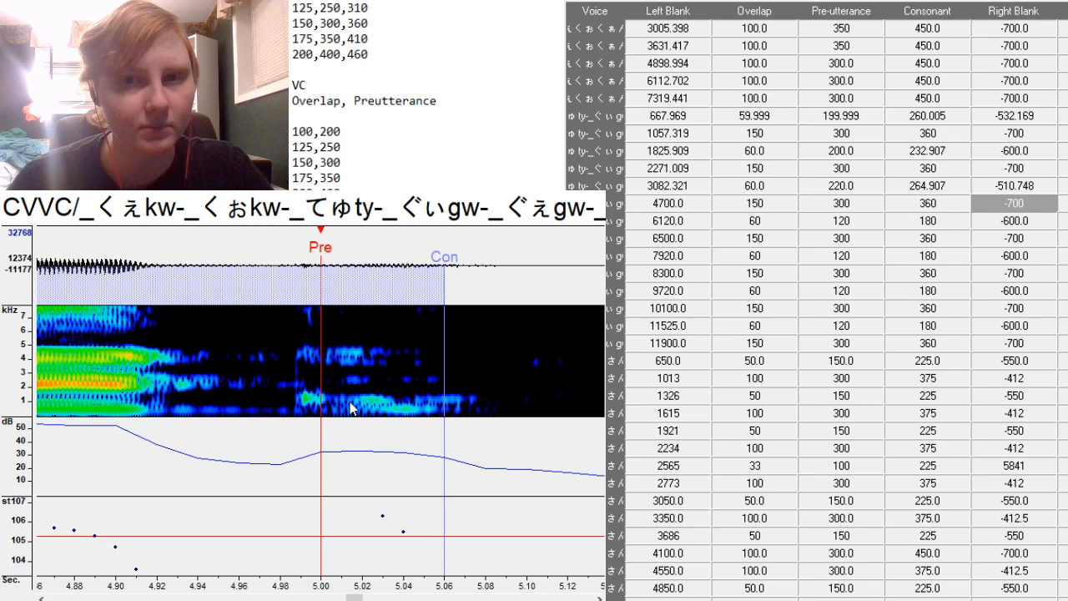
pyautogui.moveTo(354, 598); pyautogui.dragTo(269, 599)
pyautogui.press('F3')
pyautogui.moveTo(479, 415); pyautogui.dragTo(572, 417)
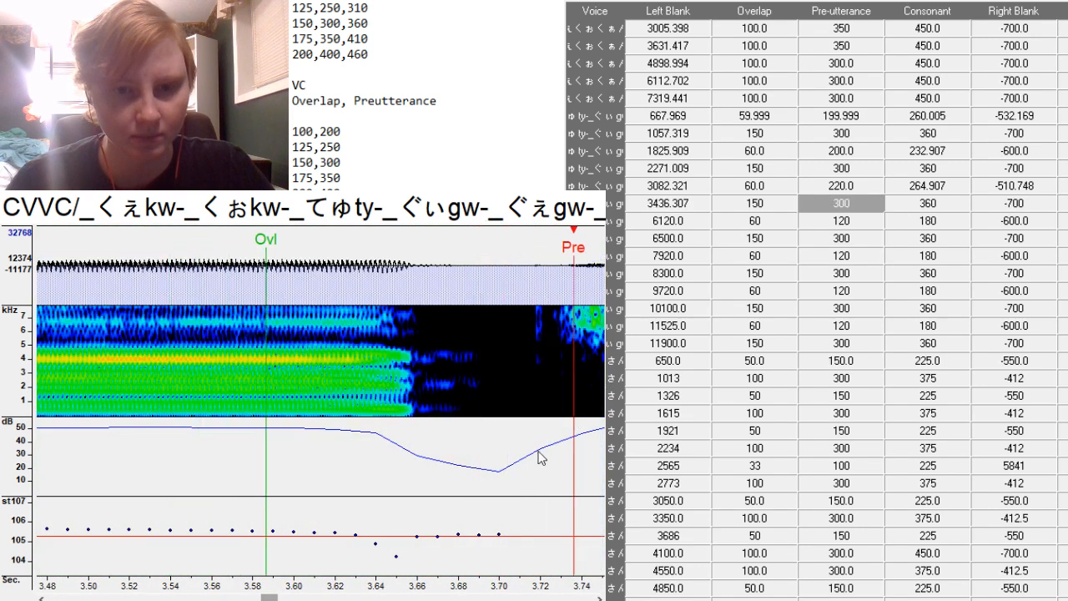
# Refine the sixth くぇkw row's left blank to about 3444 and extend its consonant to about 442.
pyautogui.scroll(3, 573, 416)
pyautogui.scroll(-4, 321, 407)
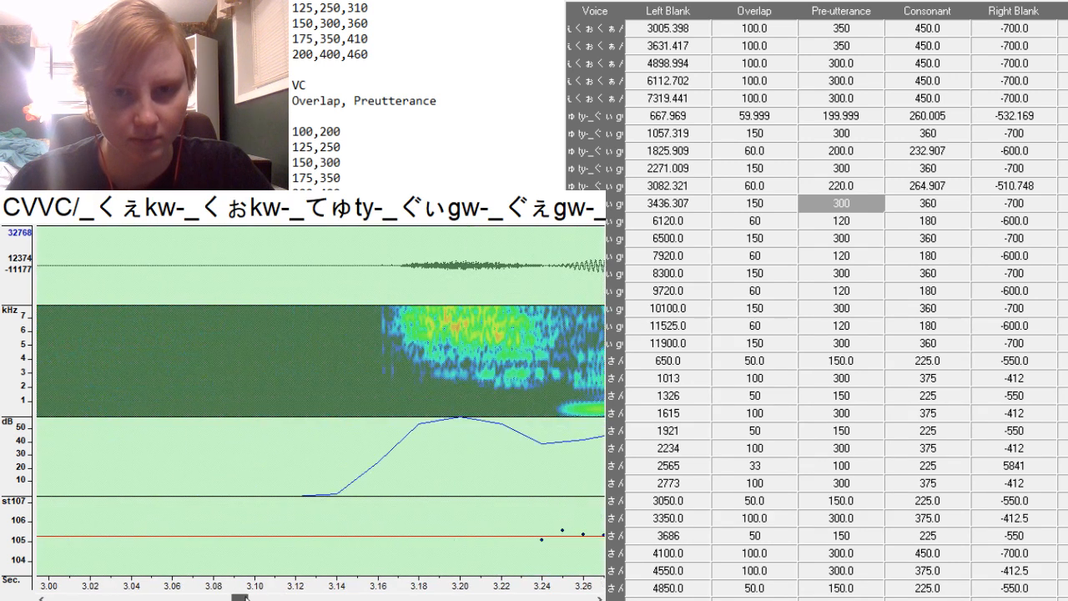
pyautogui.moveTo(276, 598); pyautogui.dragTo(275, 597)
pyautogui.press('F3')
pyautogui.press('F3')
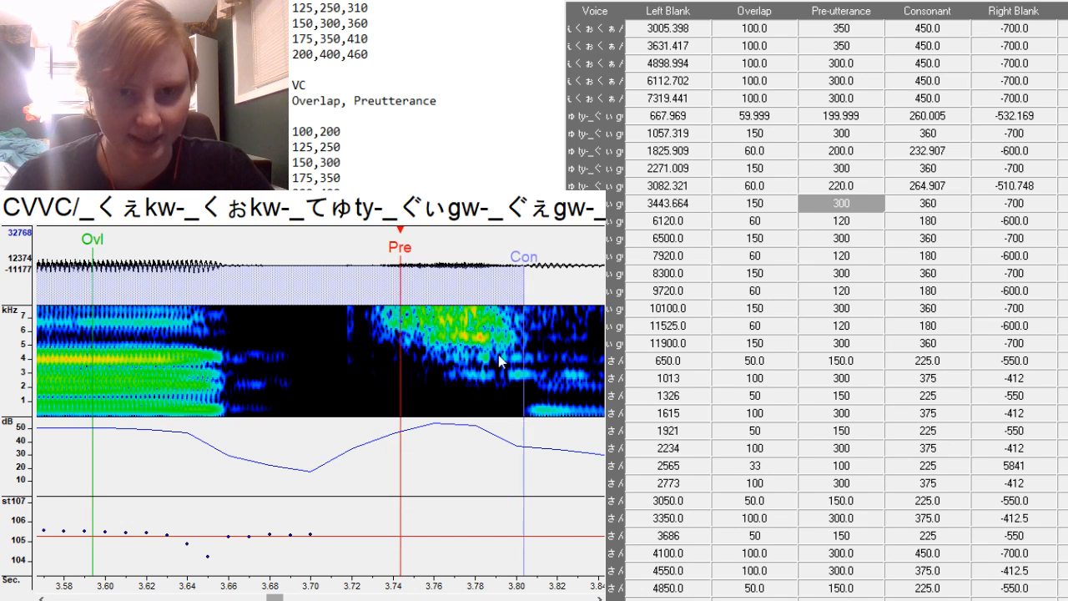
pyautogui.press('F4')
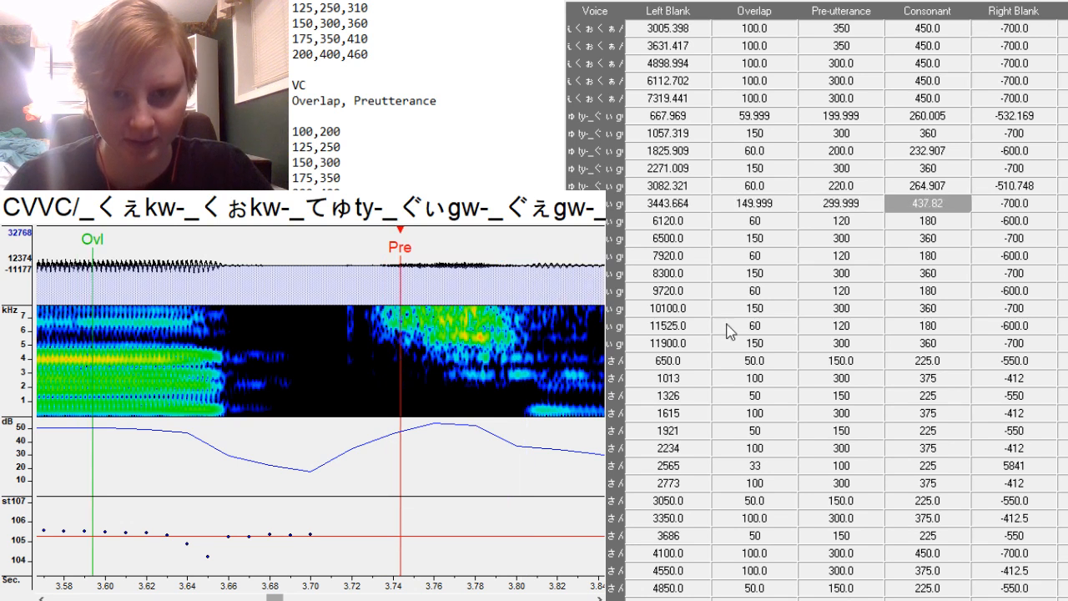
# Select the 6120 row and go back through the waveform to find its matching sound.
pyautogui.press('Down')
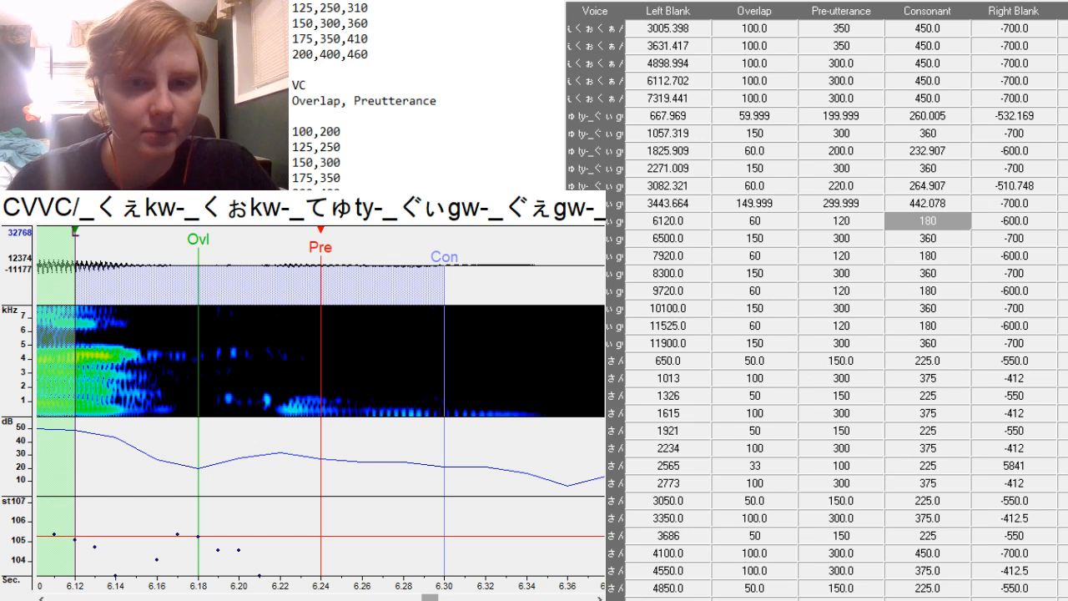
pyautogui.moveTo(430, 598)
pyautogui.mouseDown()
pyautogui.moveTo(543, 597)
pyautogui.moveTo(417, 598)
pyautogui.mouseUp()
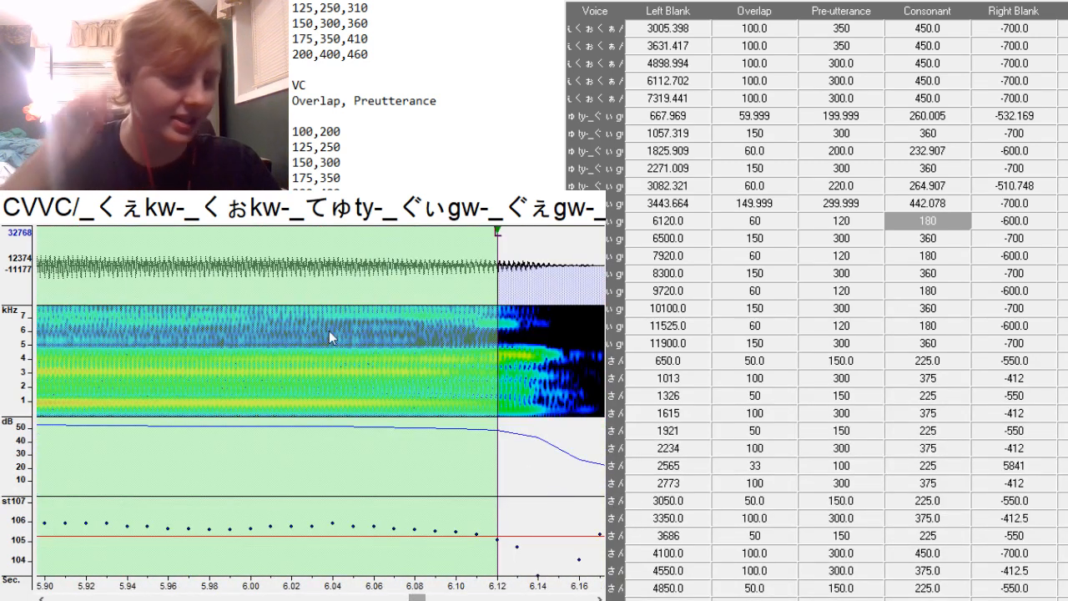